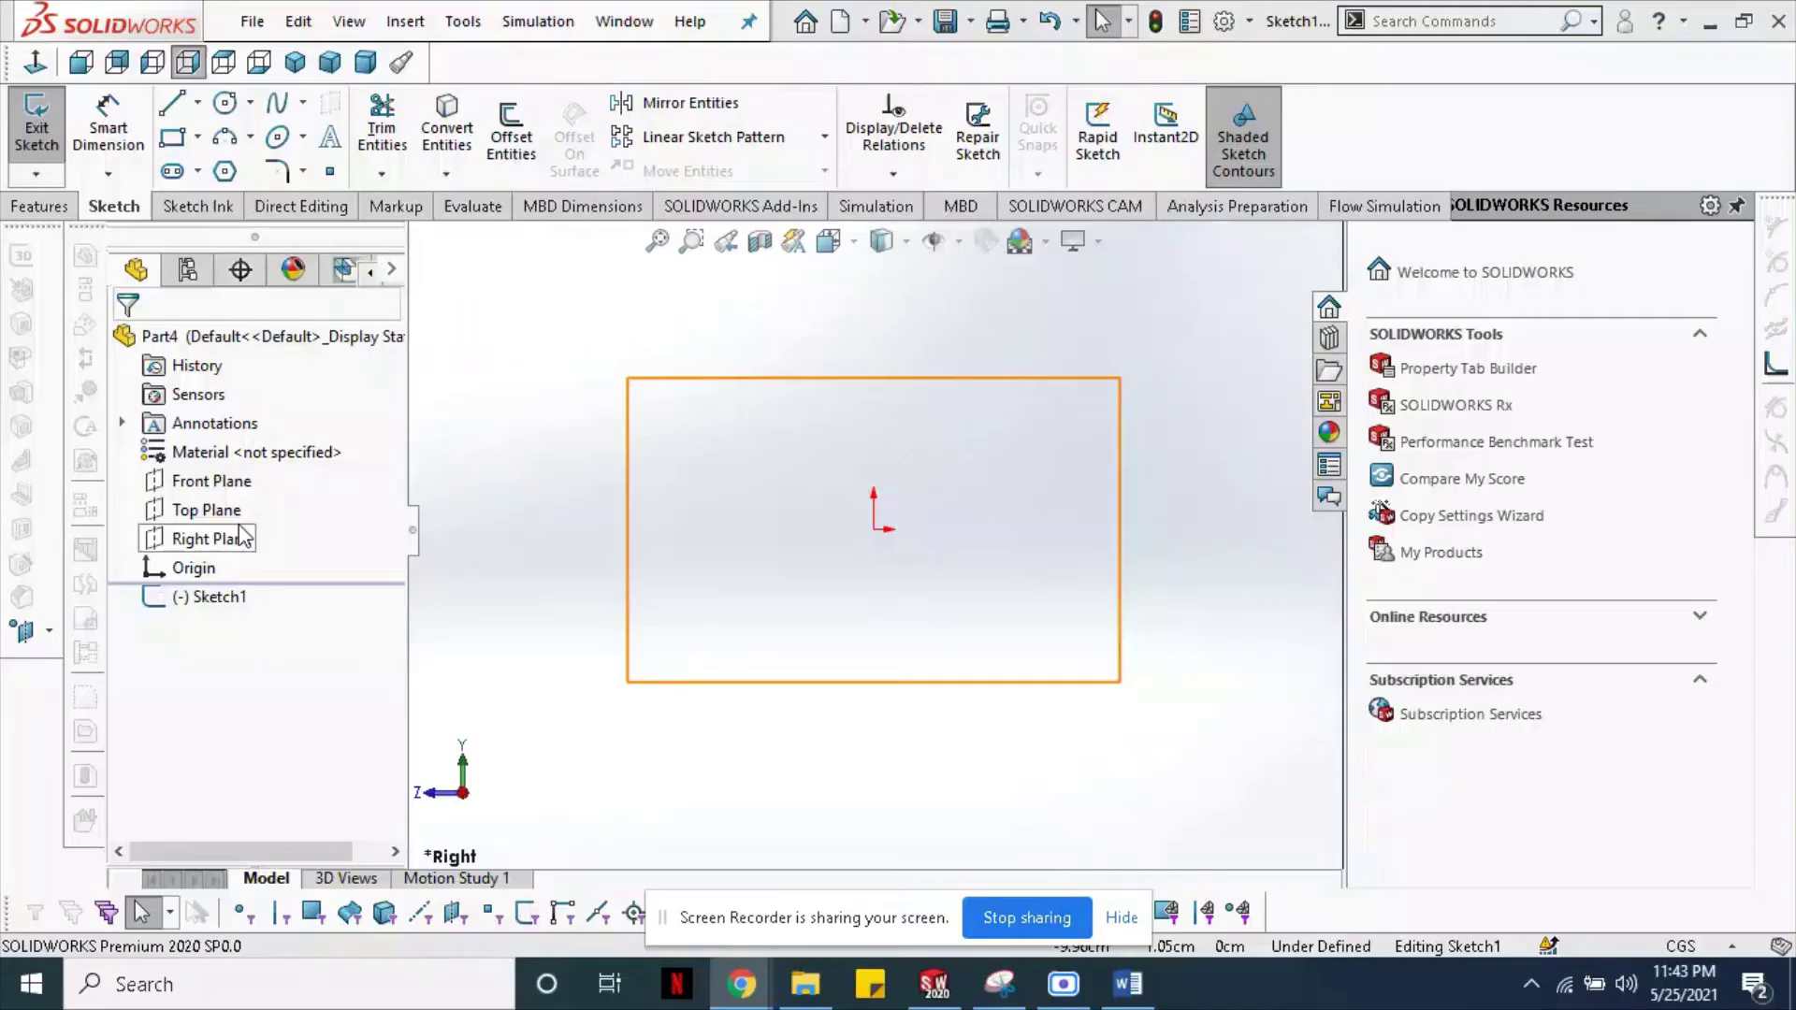
- Sketch a circle on the Right Plane centred on the origin
click(242, 536)
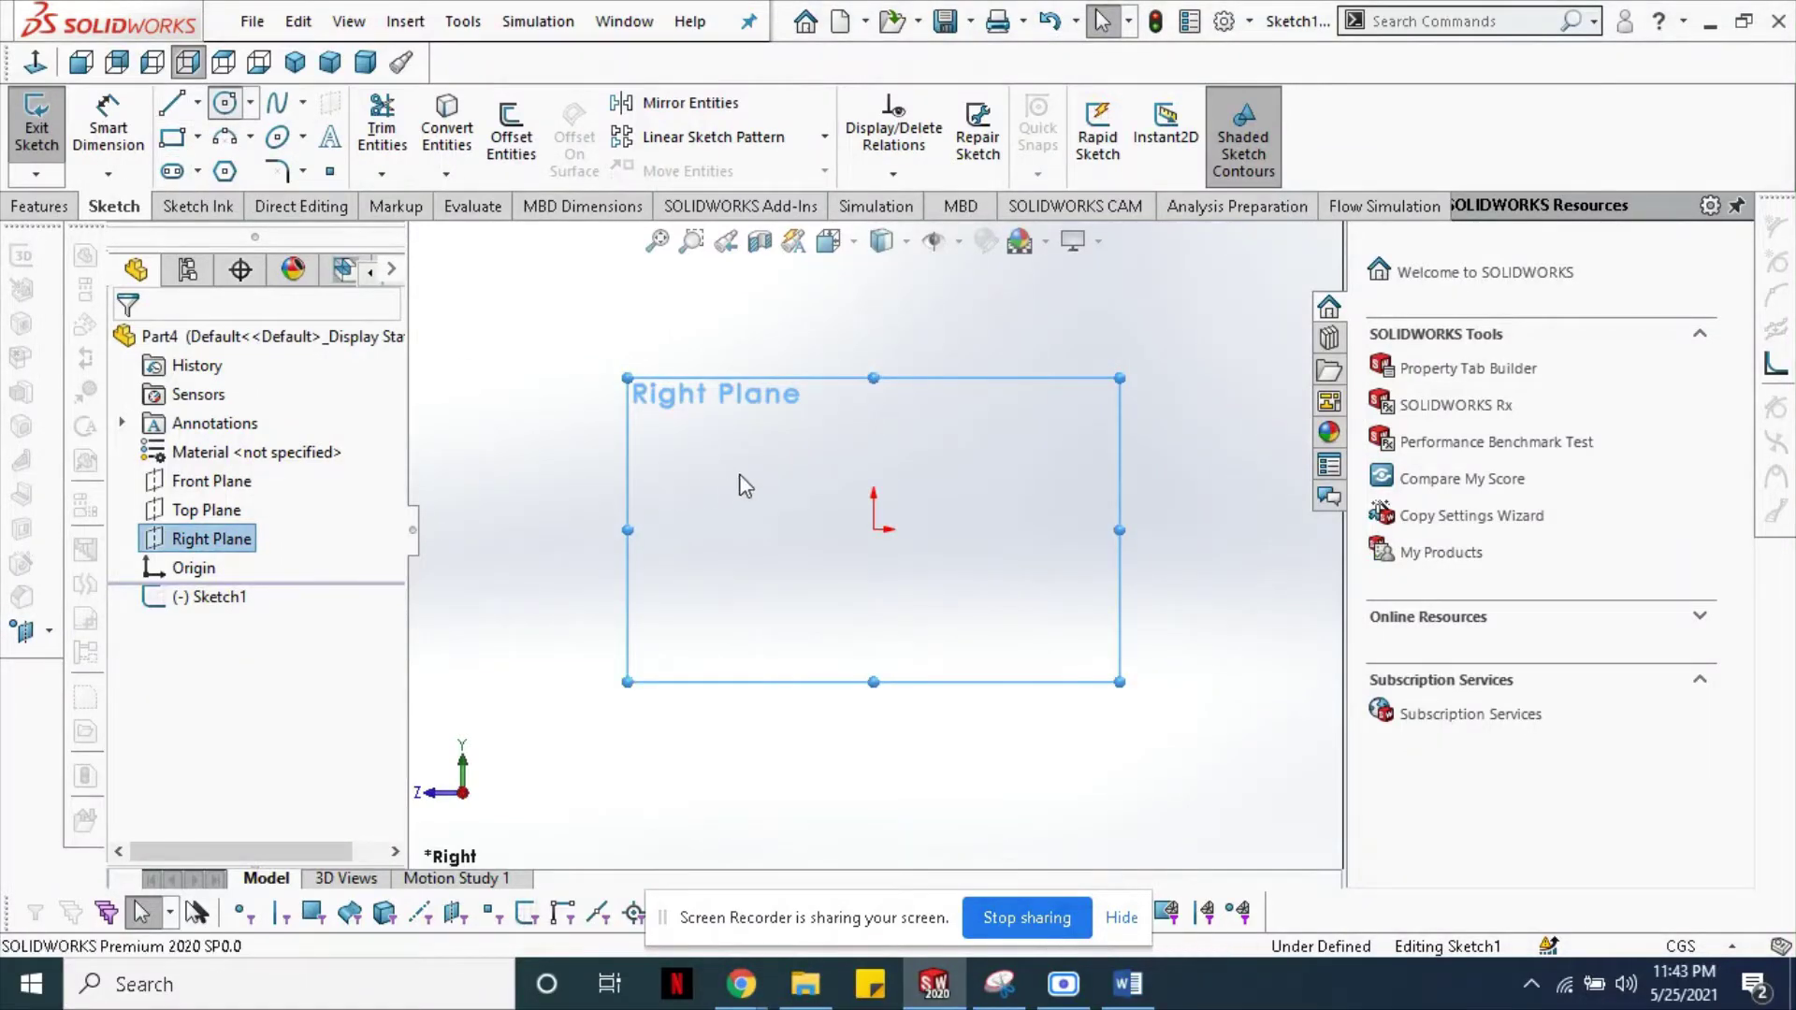
key(c)
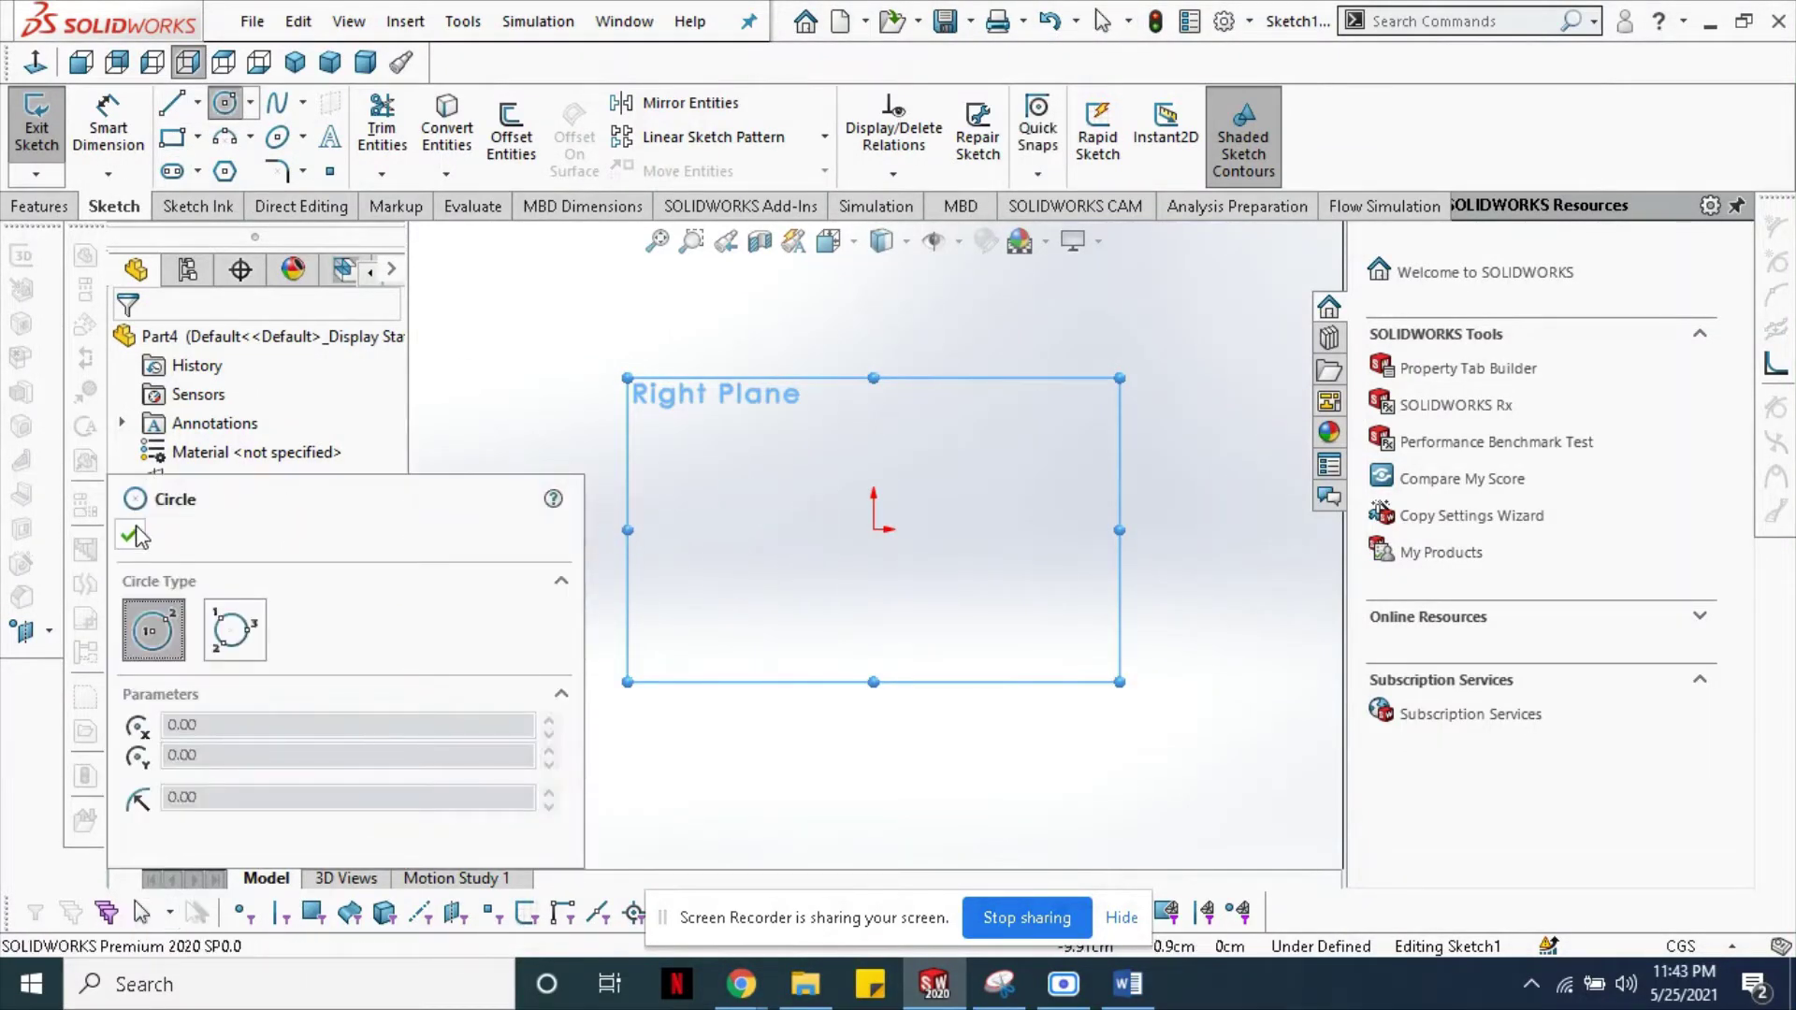
click(138, 536)
click(225, 538)
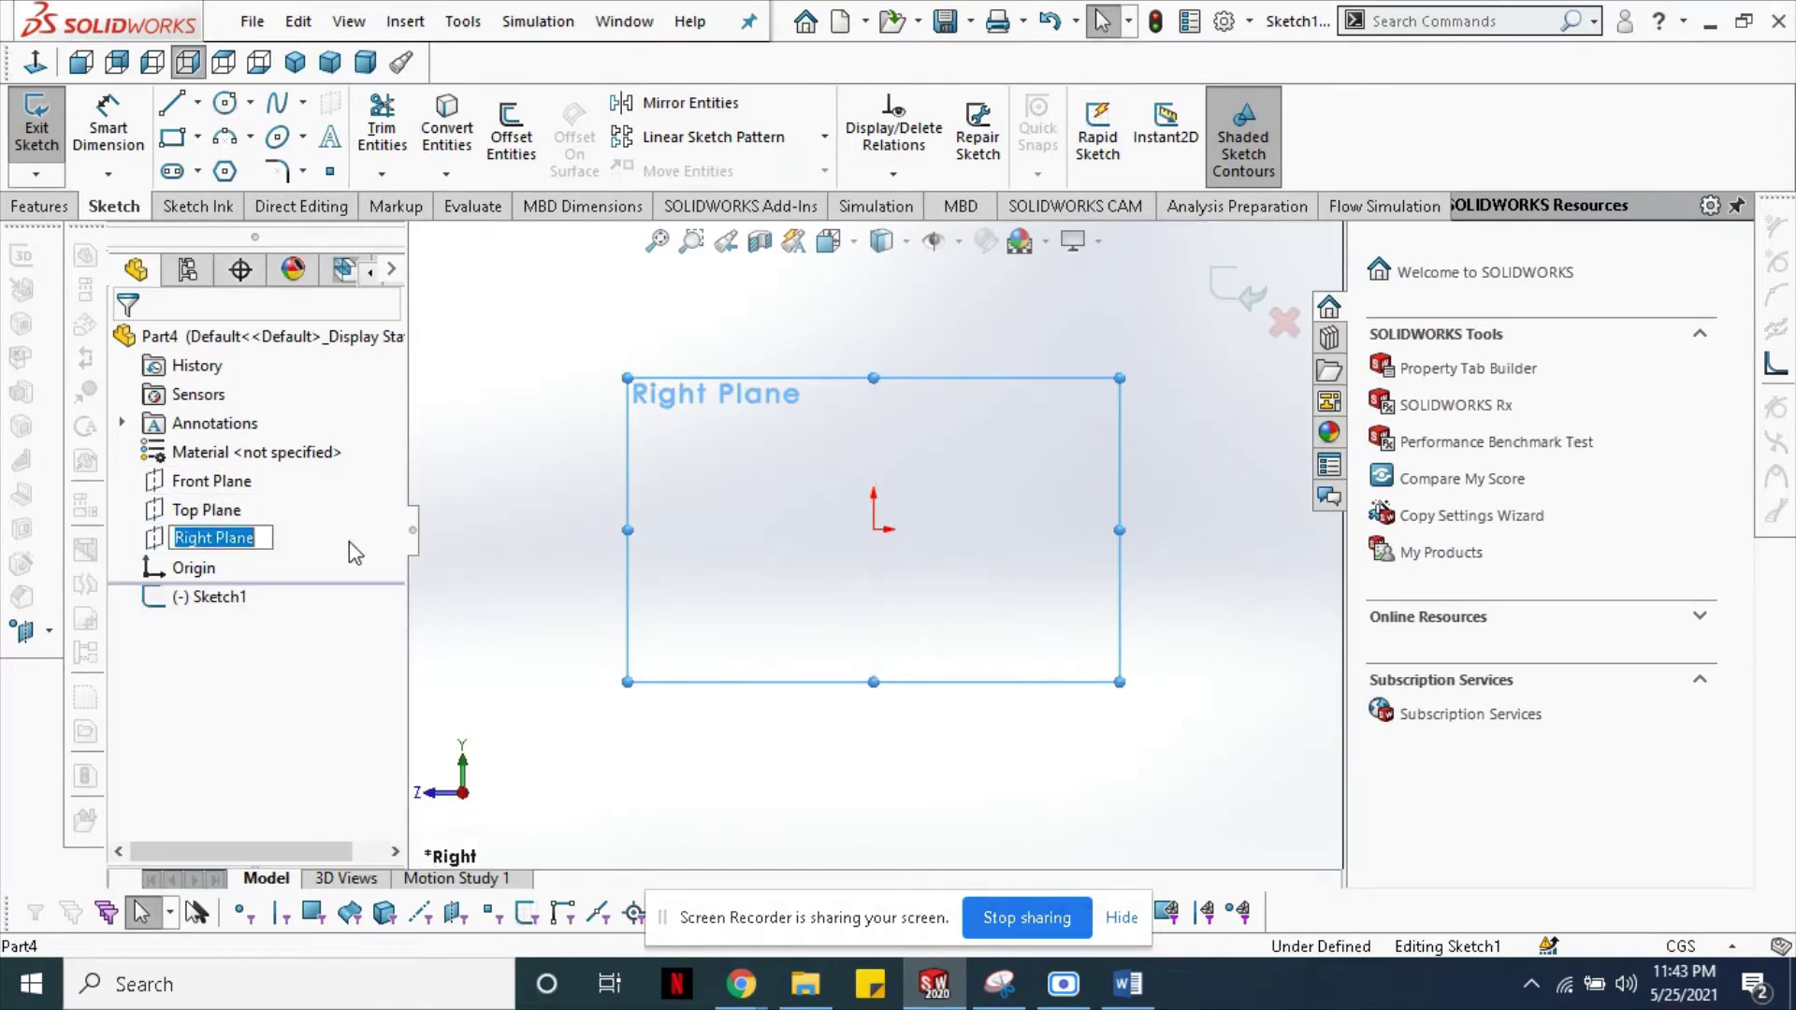
key(Return)
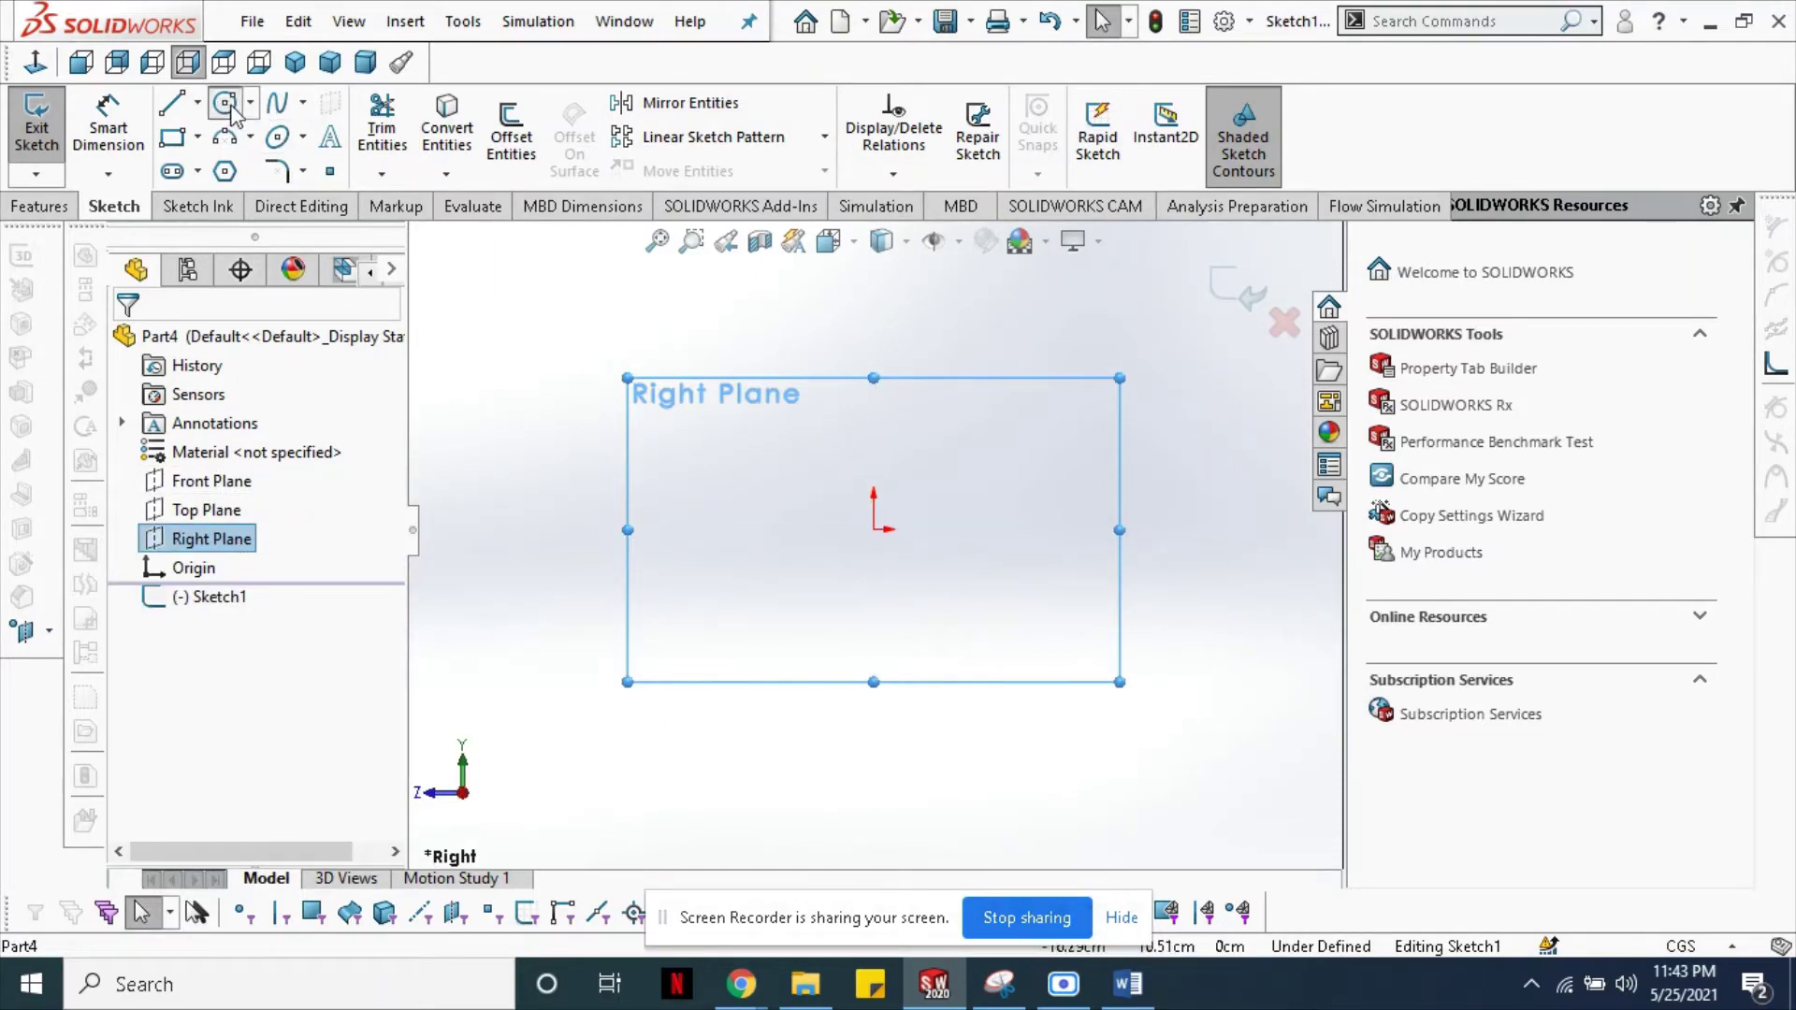
click(229, 106)
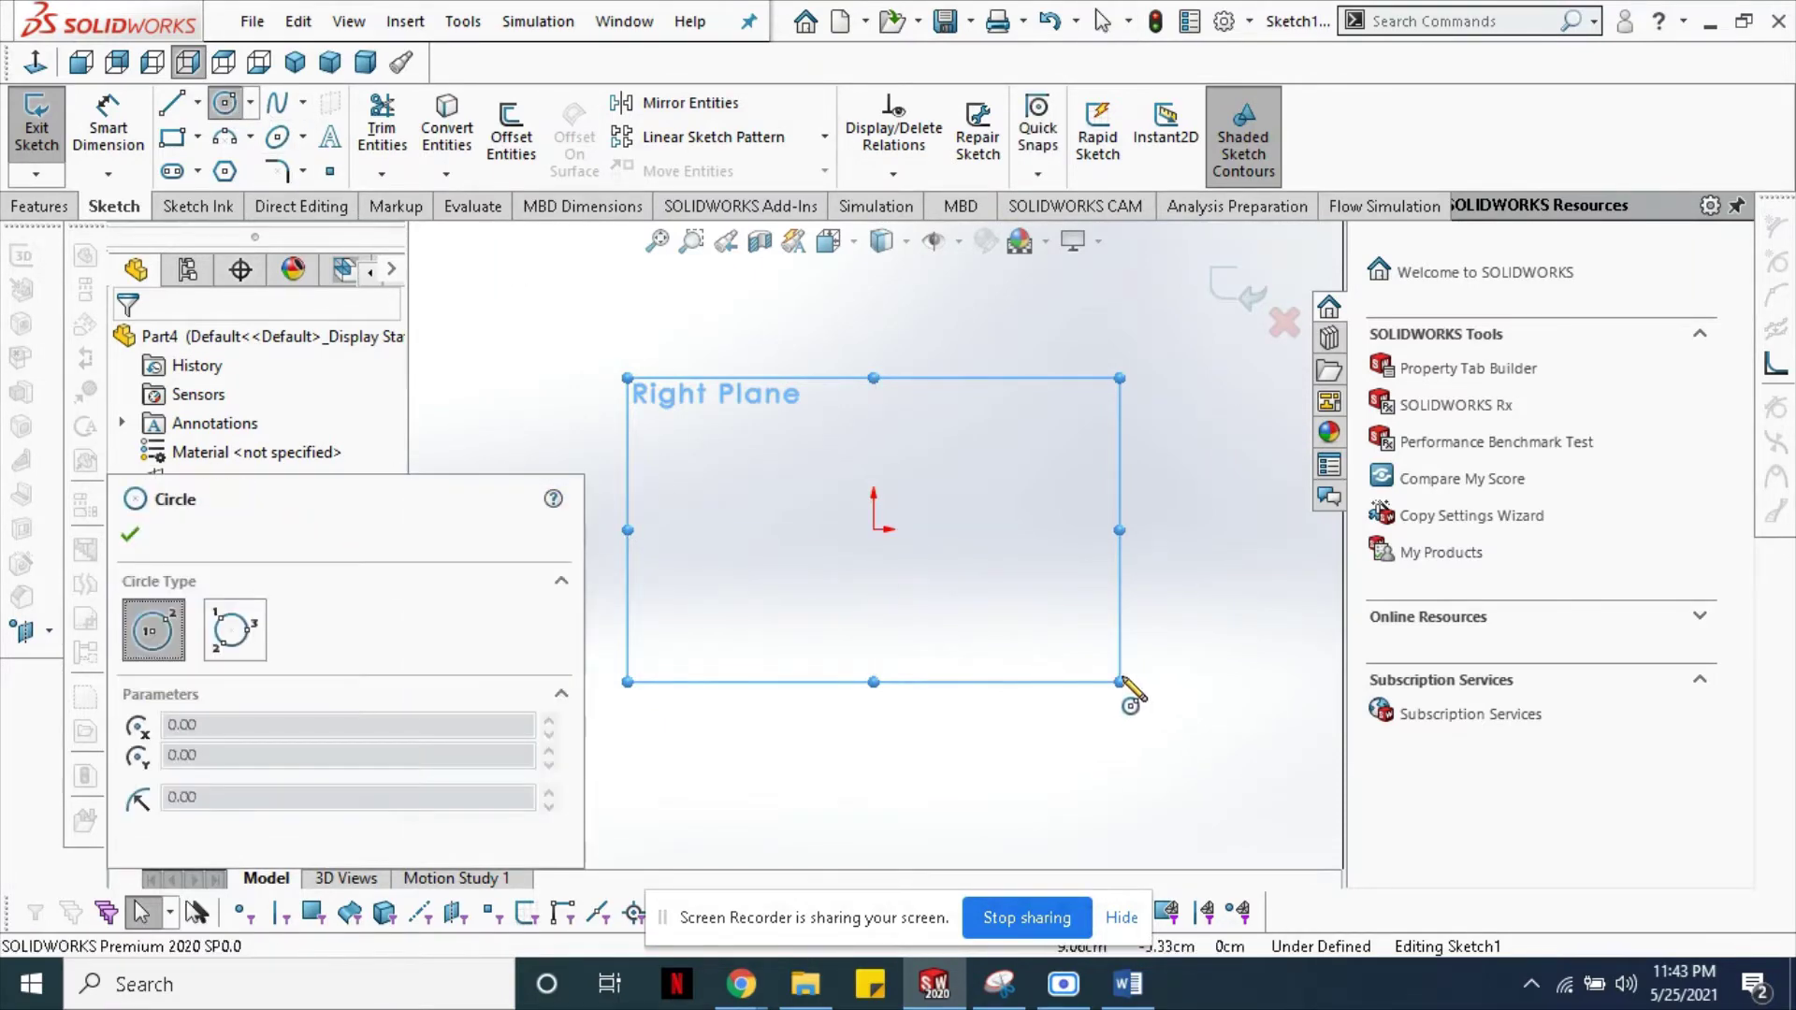
click(873, 534)
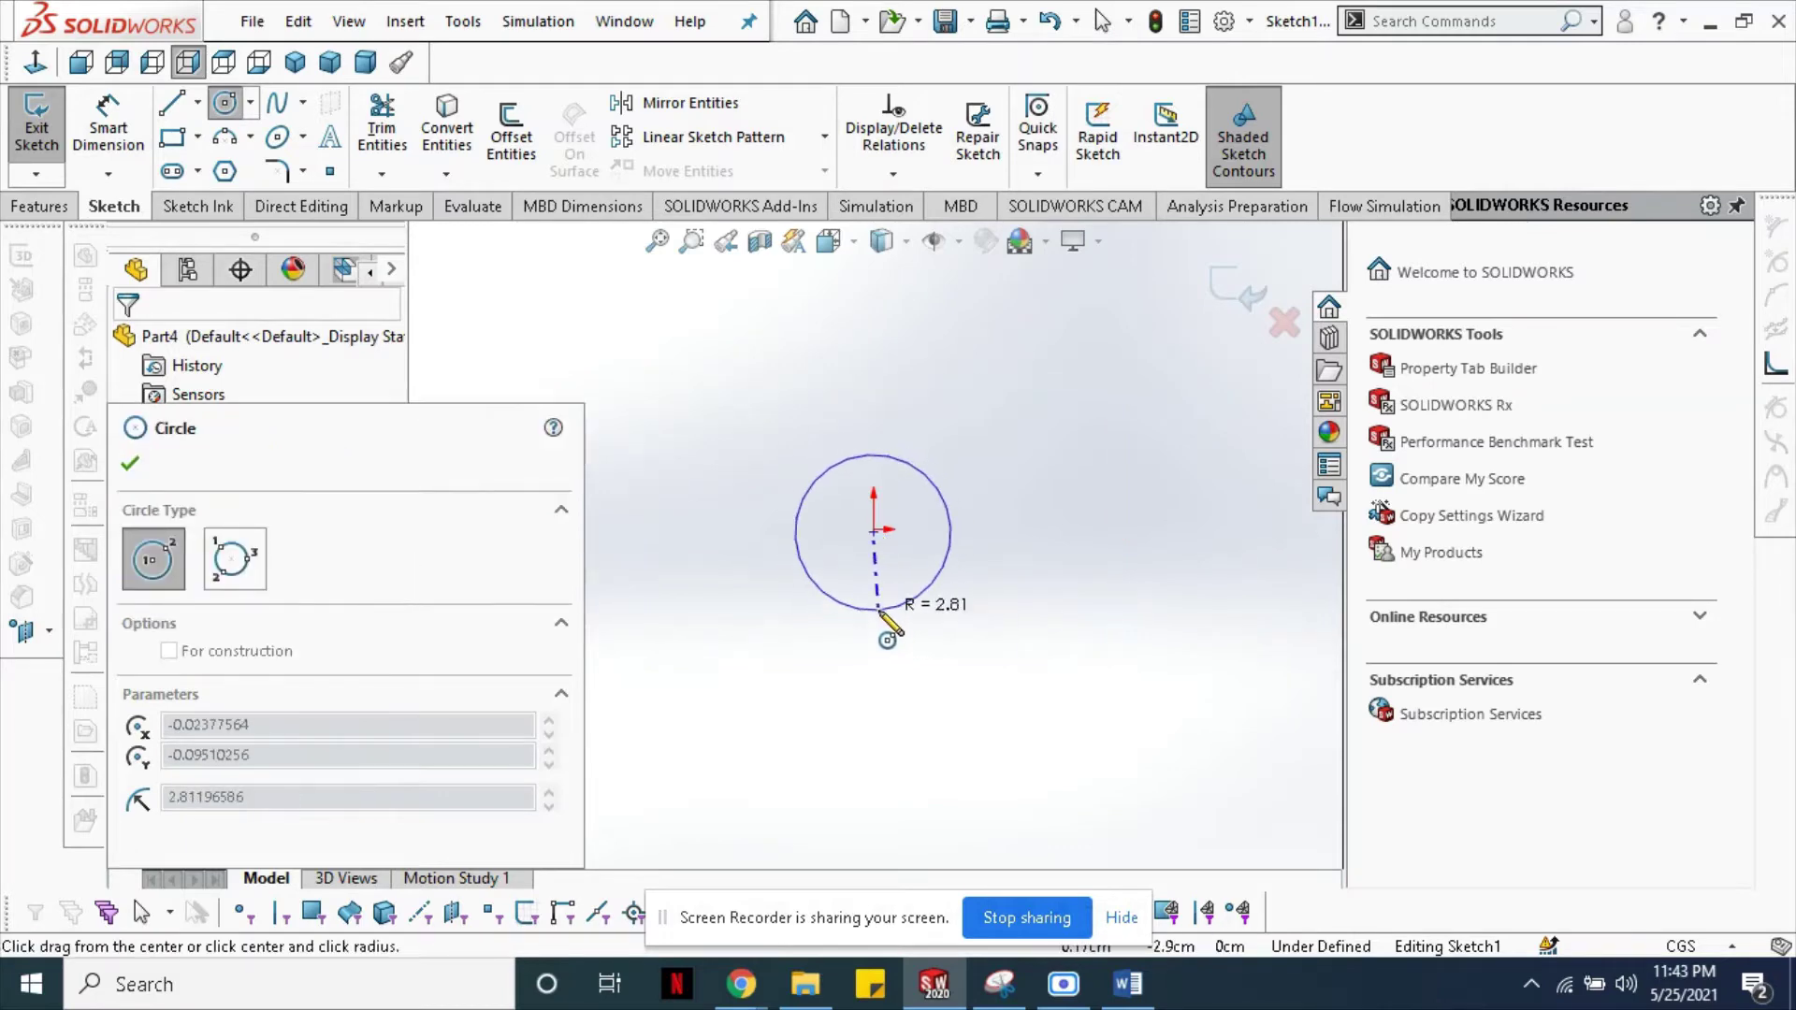
click(901, 707)
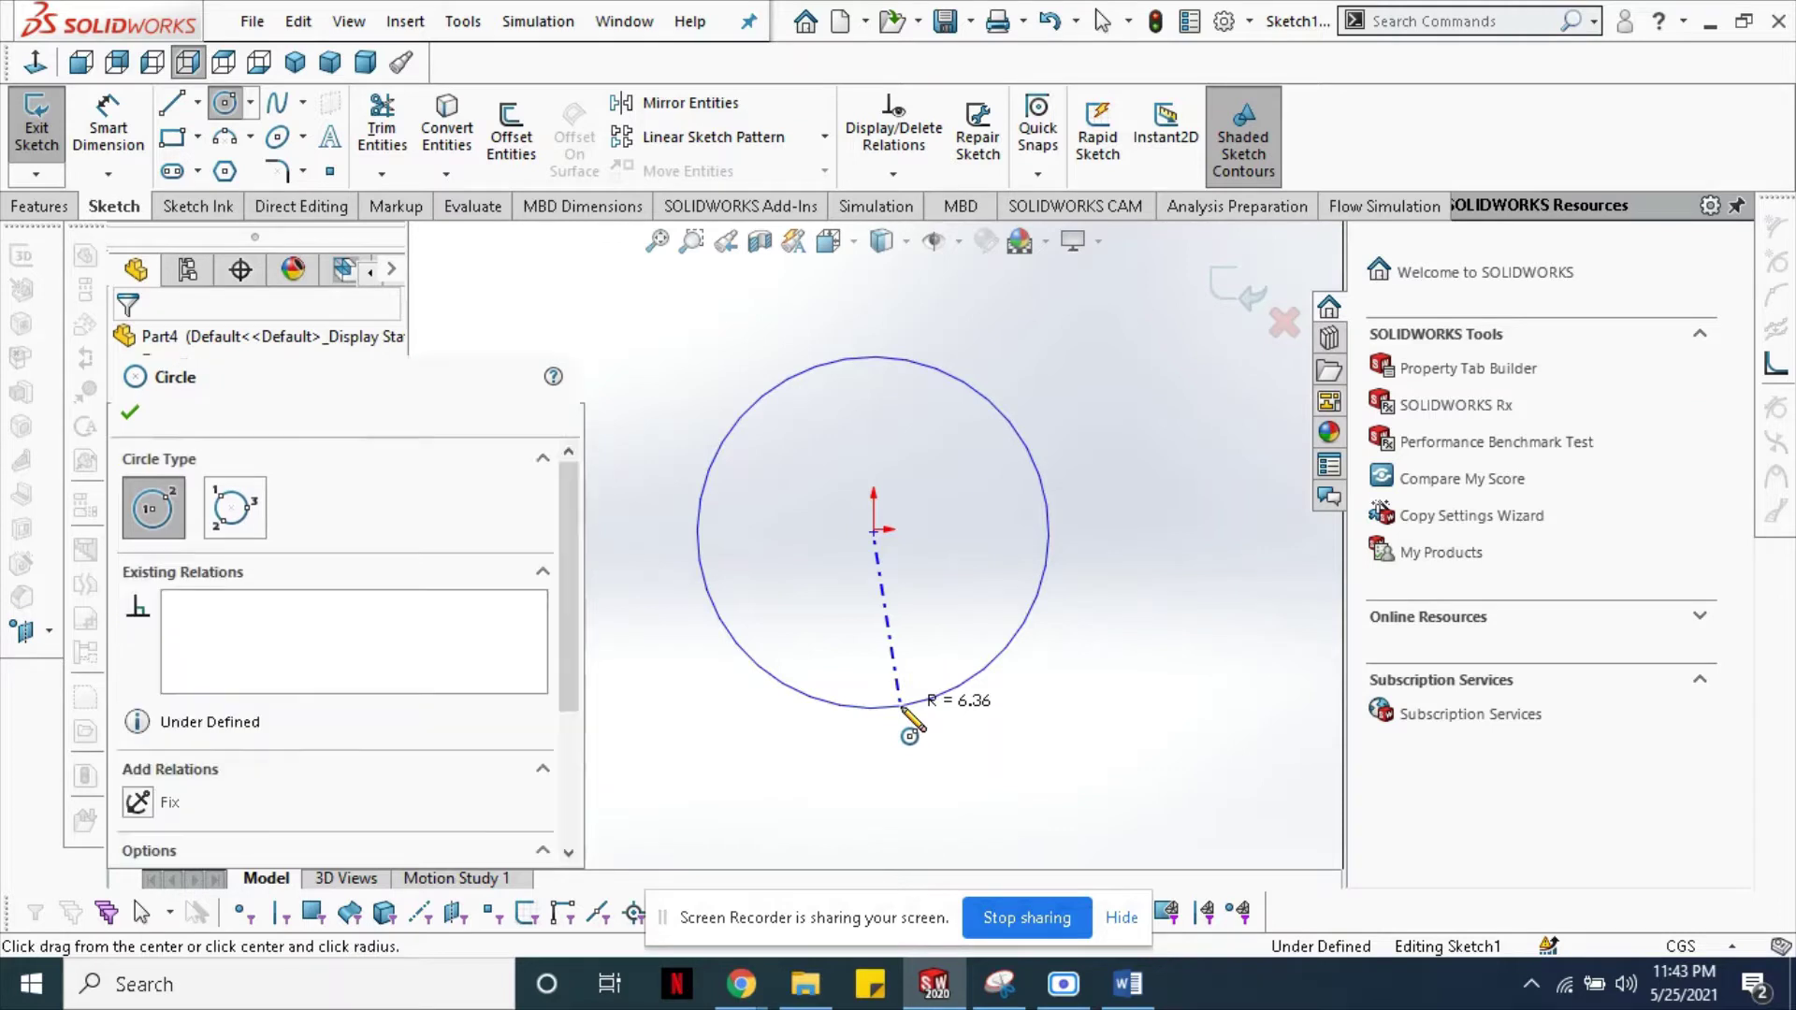
- Set the circle's radius to exactly 6 and confirm it
drag(570, 666, 569, 804)
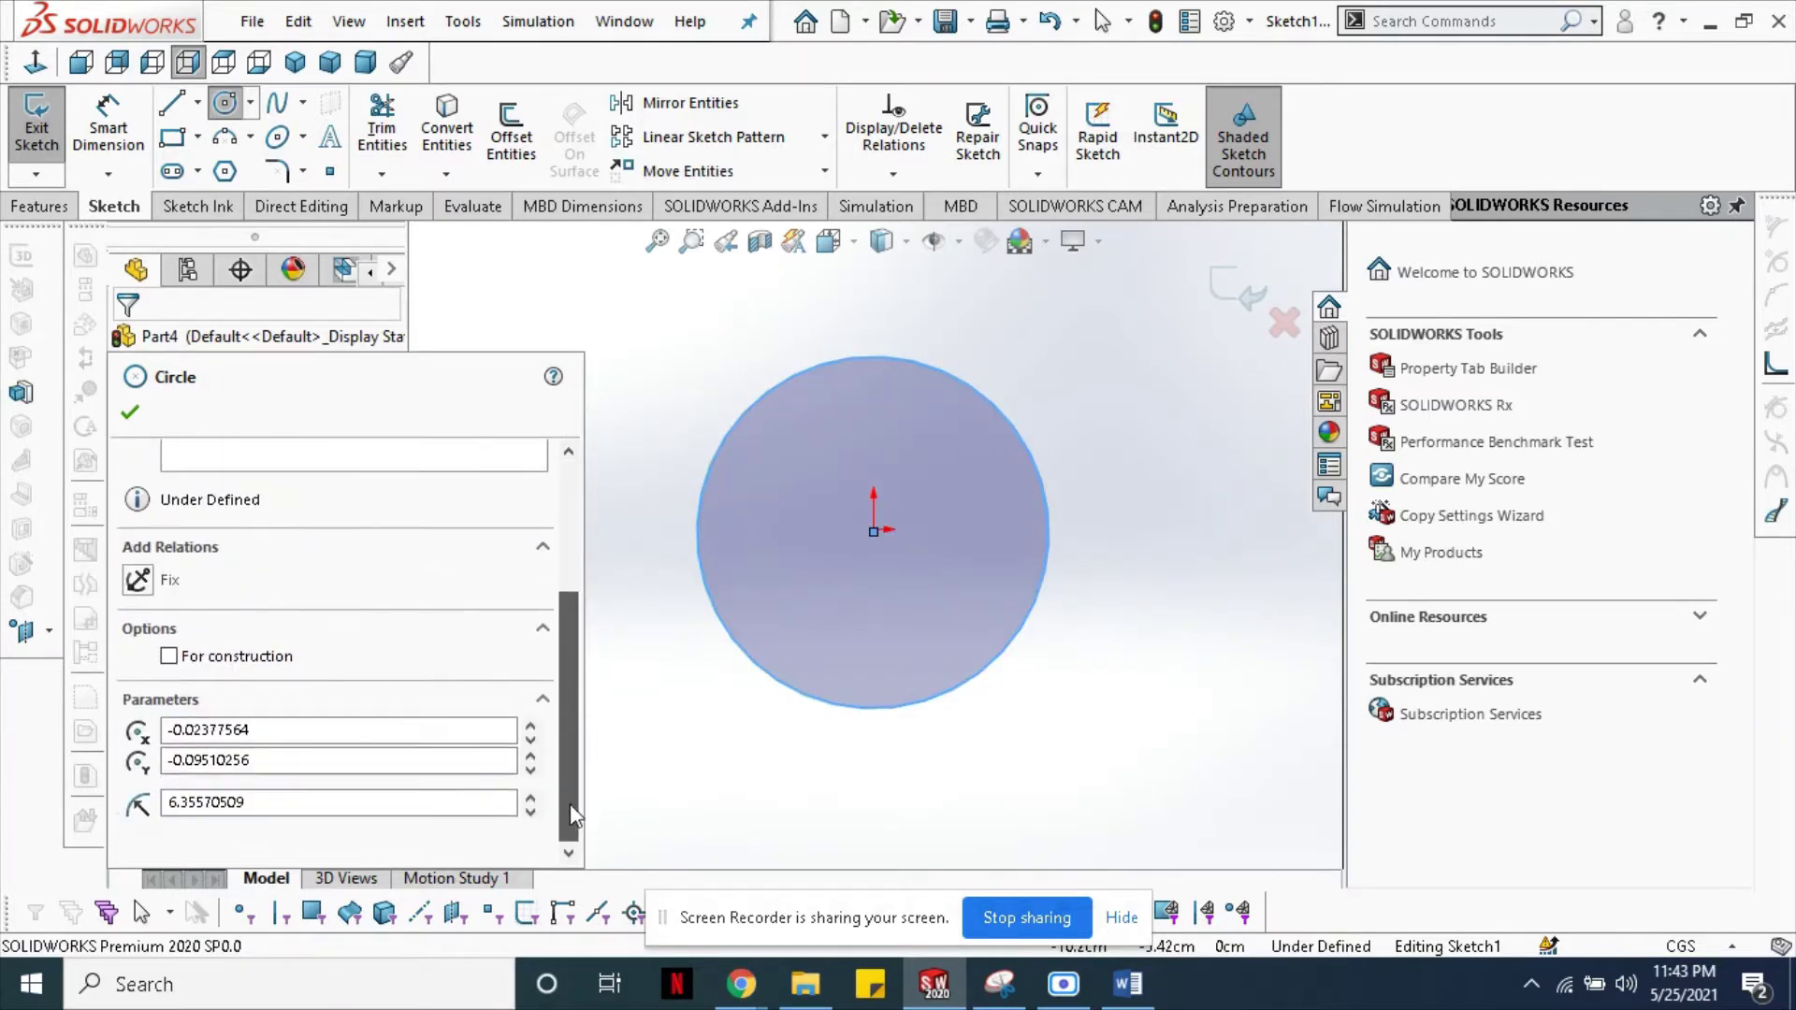
click(304, 805)
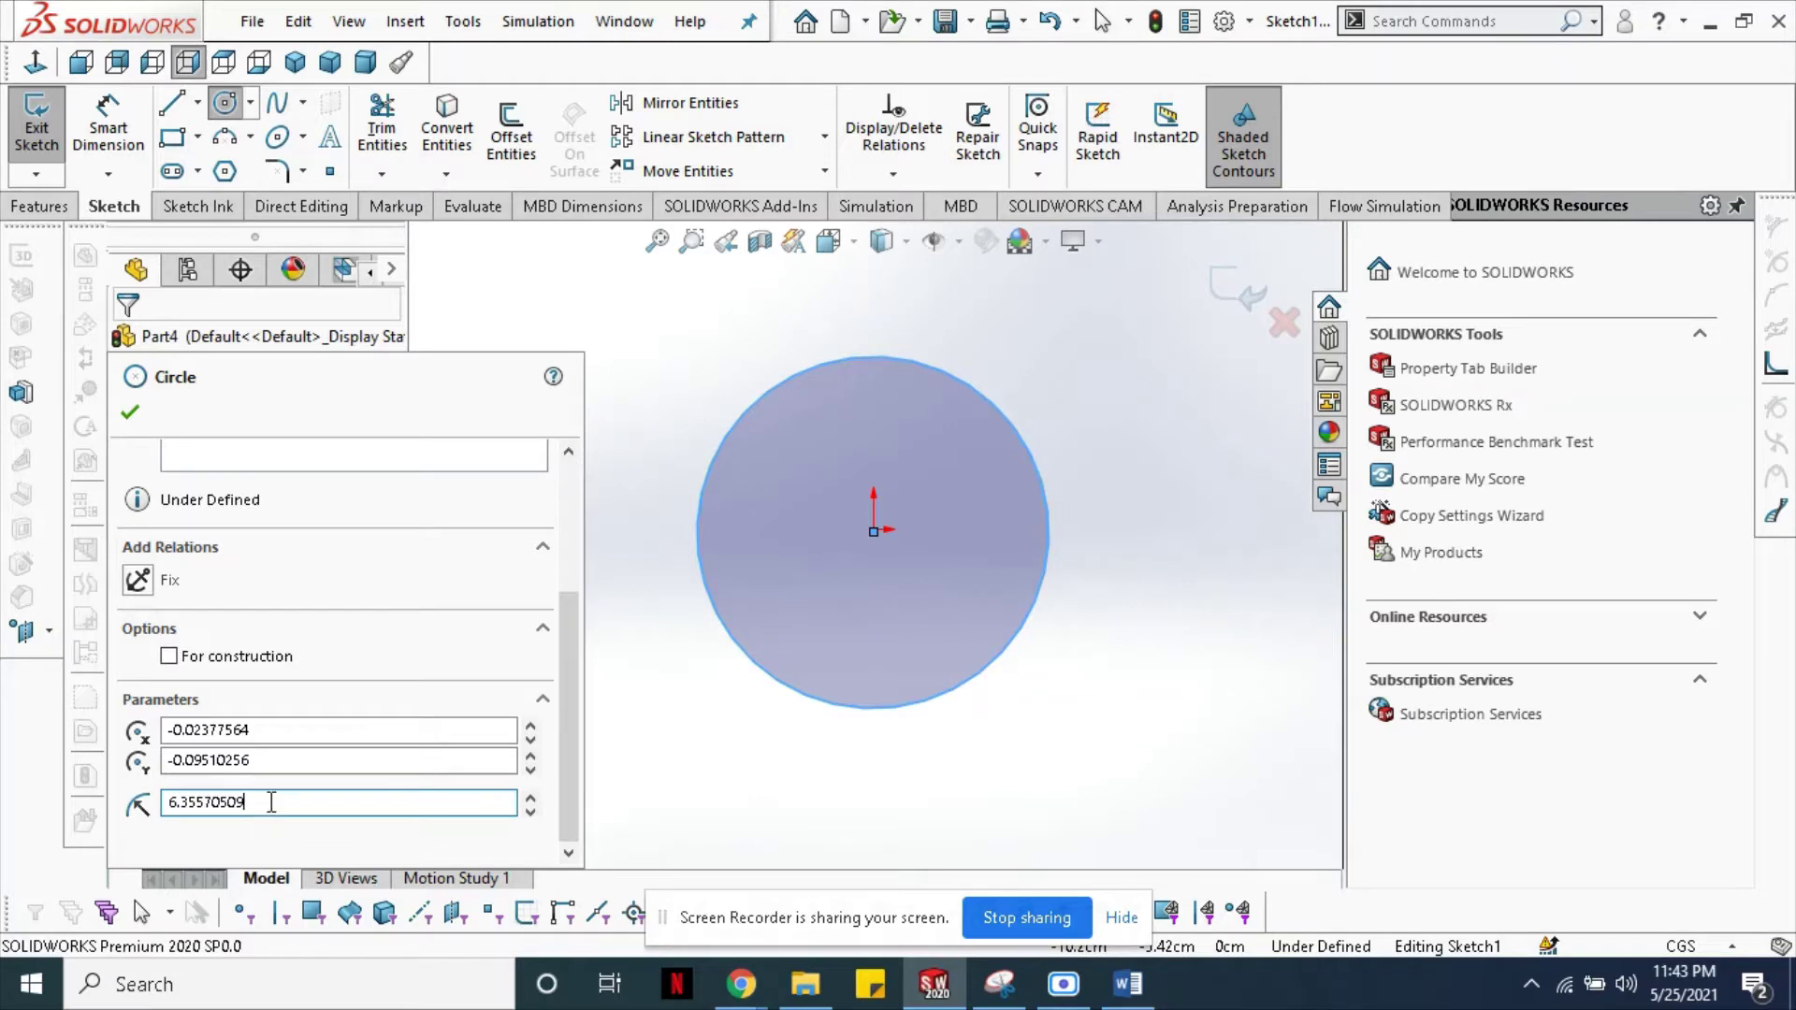
drag(251, 802, 192, 805)
key(BackSpace)
key(BackSpace)
click(131, 413)
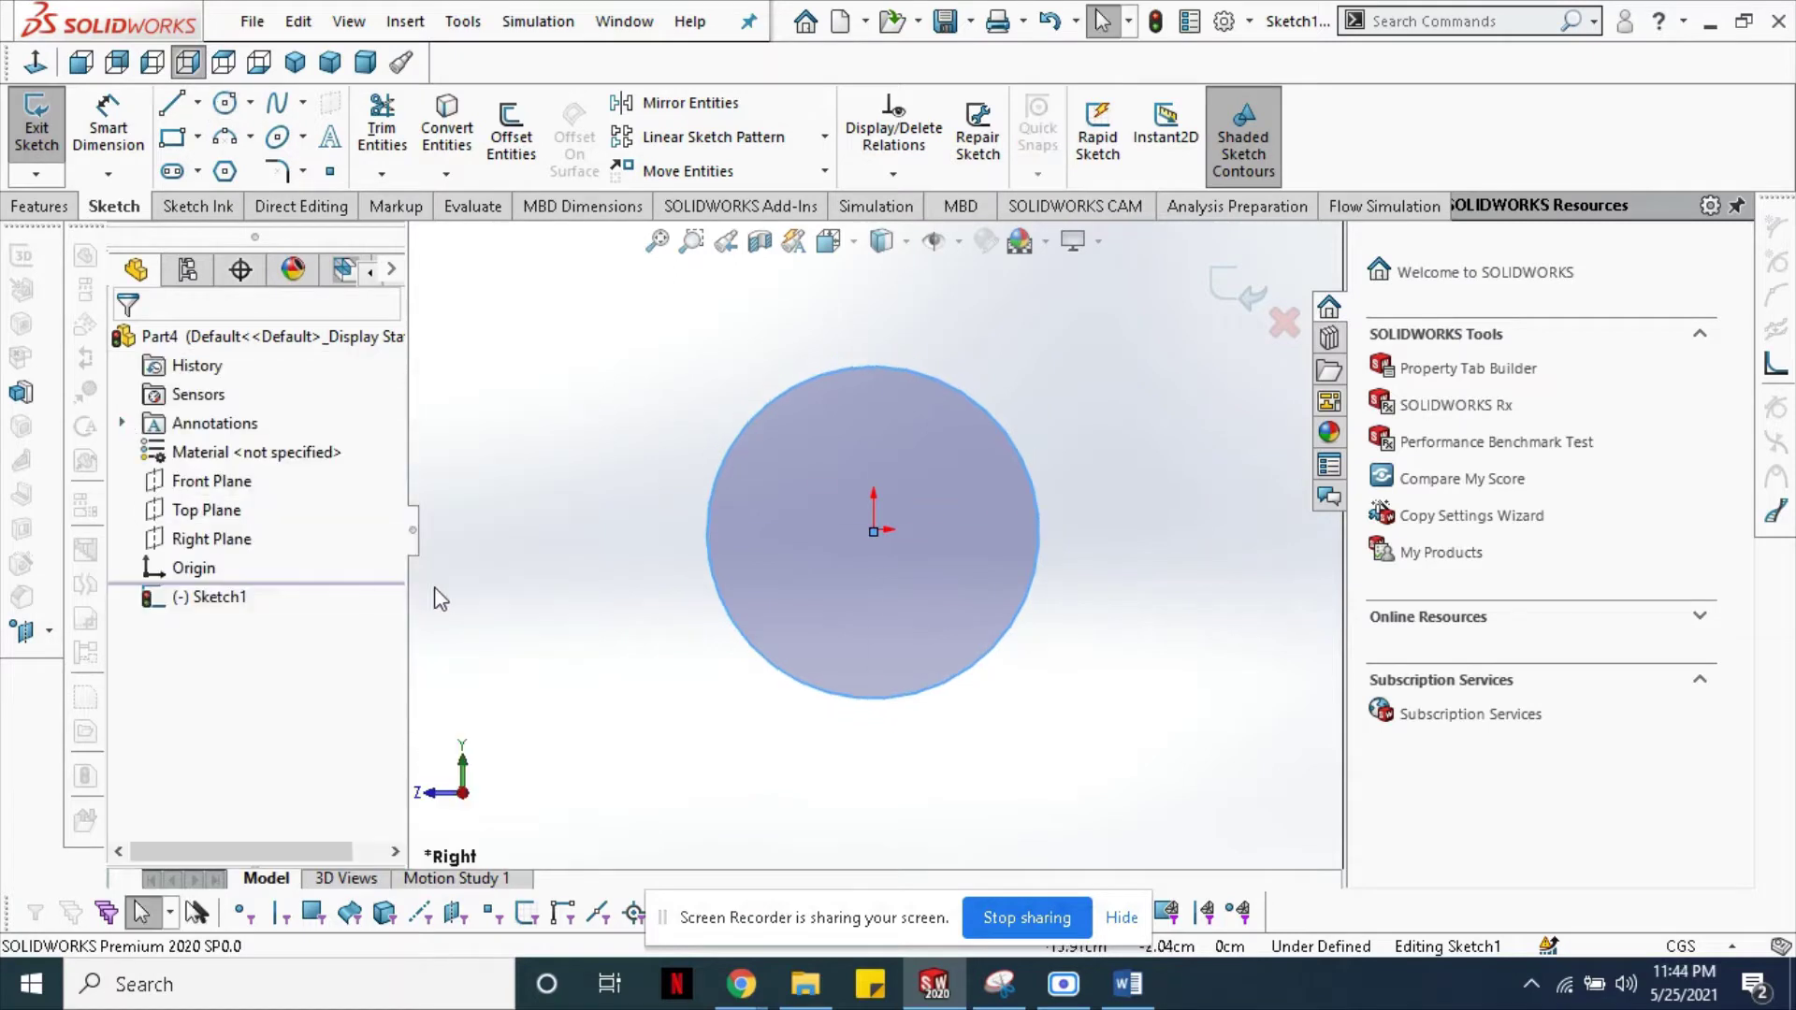
- Extrude the circle blind into a cylinder, stepping the depth up to 55.00 cm
mouse_move(955, 609)
middle_down()
mouse_move(781, 602)
mouse_move(807, 642)
middle_up()
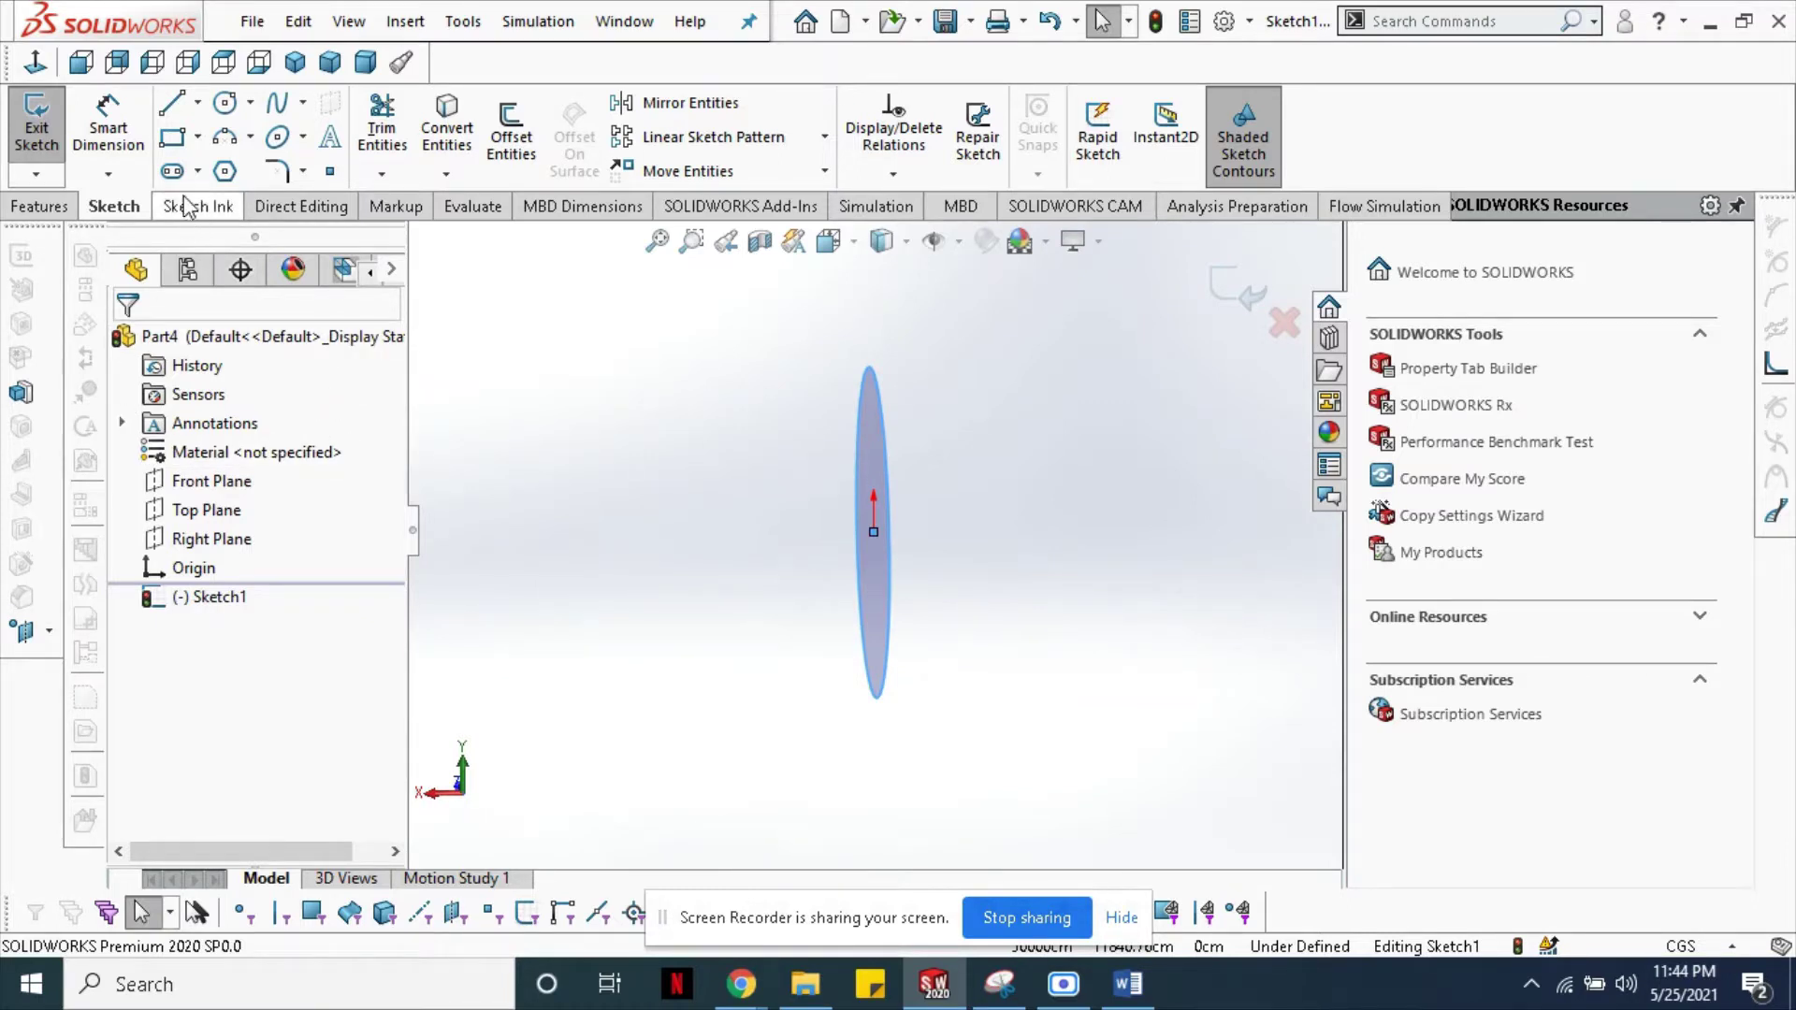
click(37, 205)
click(41, 152)
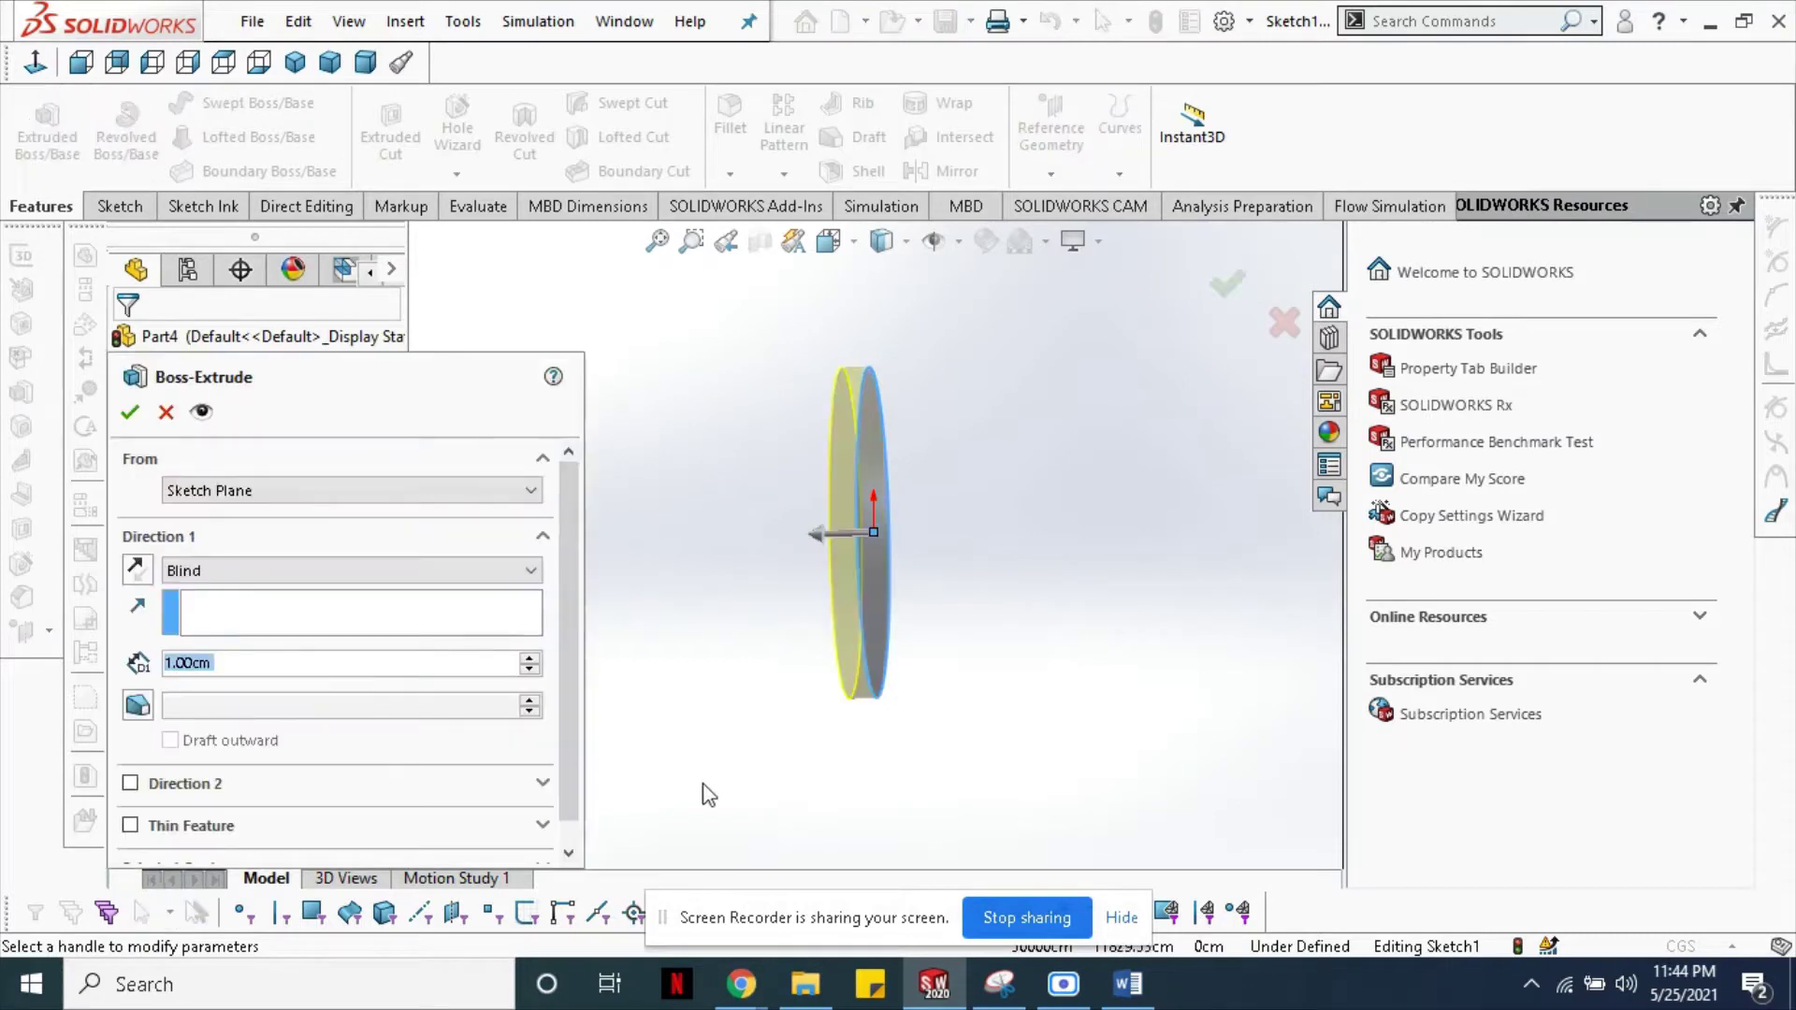
double_click(530, 657)
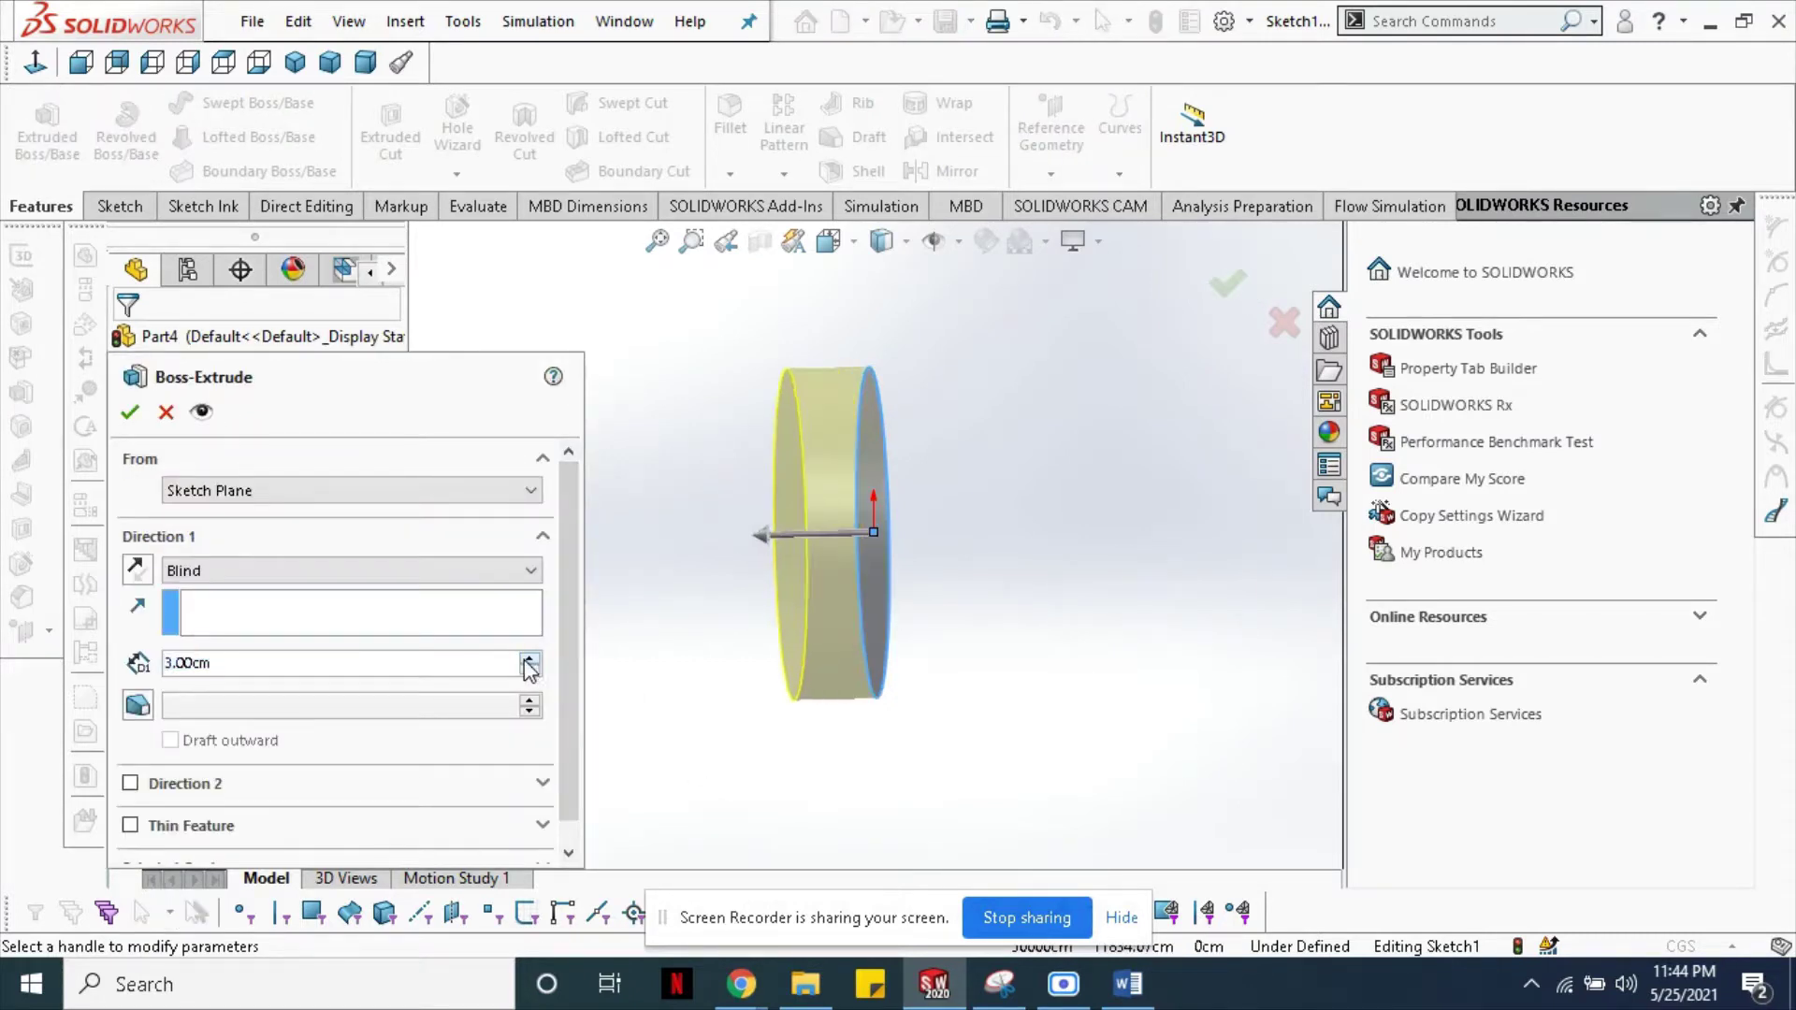
click(529, 658)
double_click(529, 657)
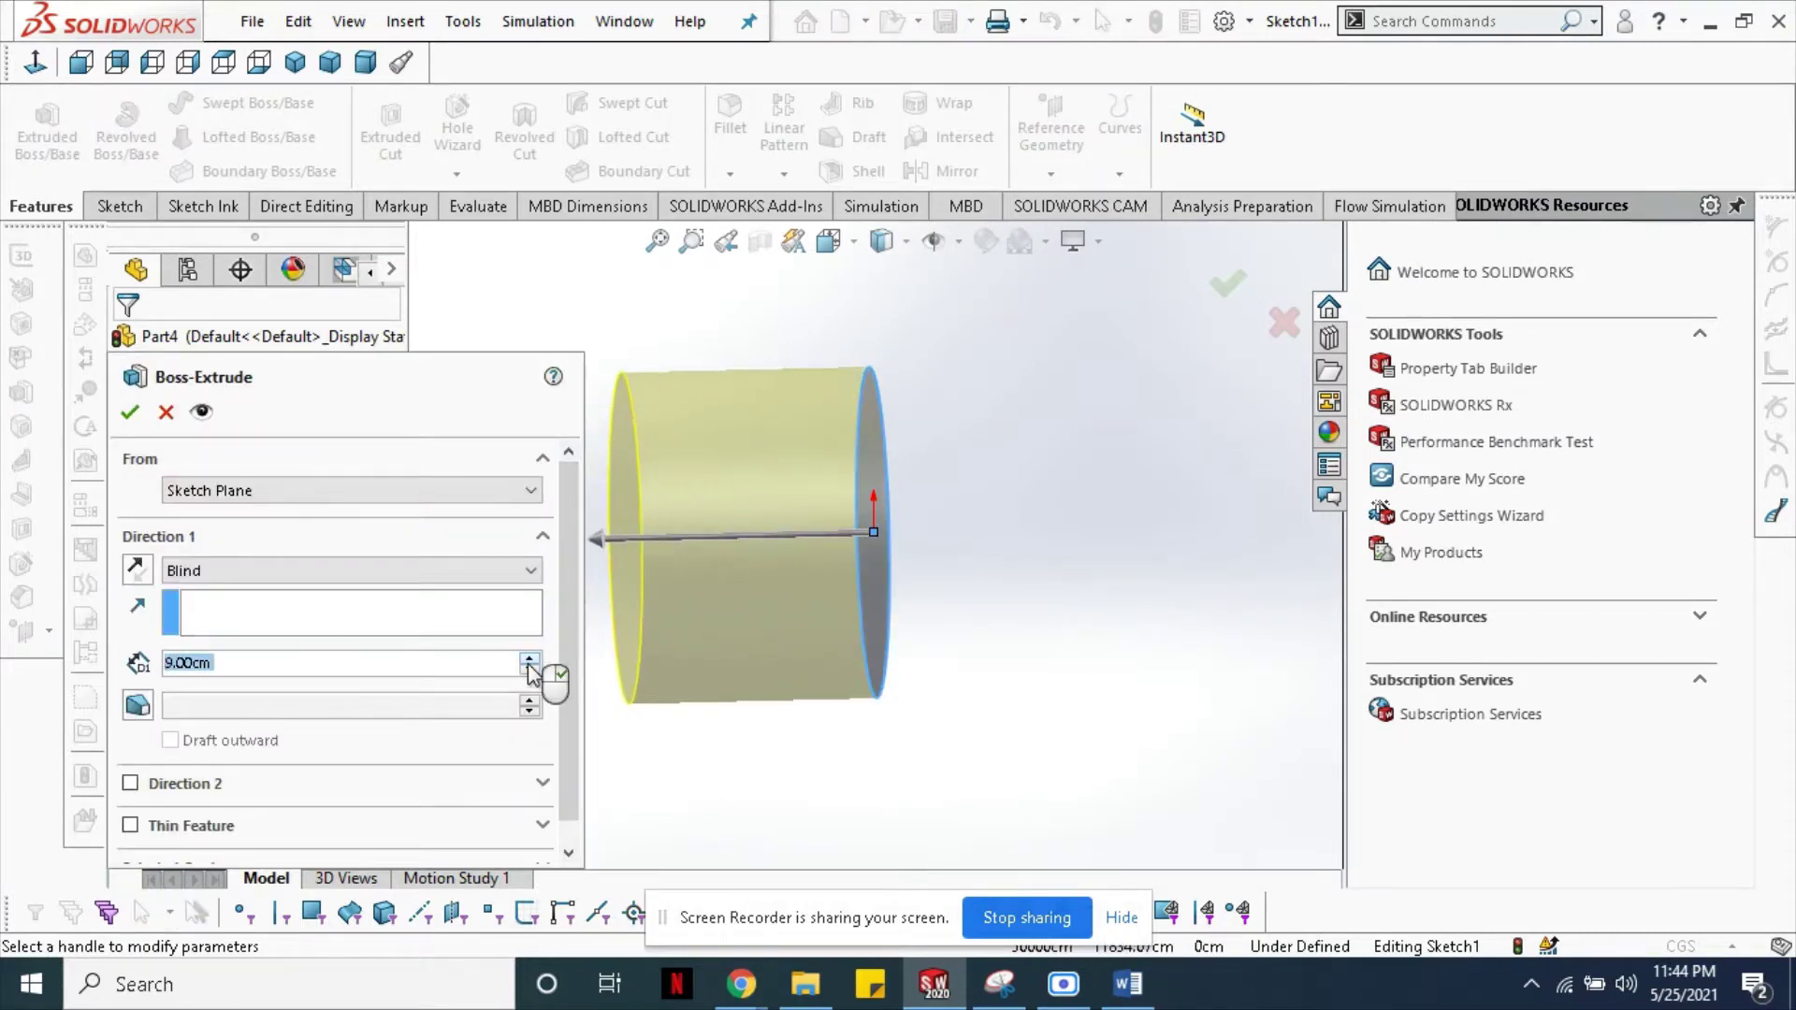
double_click(530, 658)
double_click(529, 658)
double_click(529, 657)
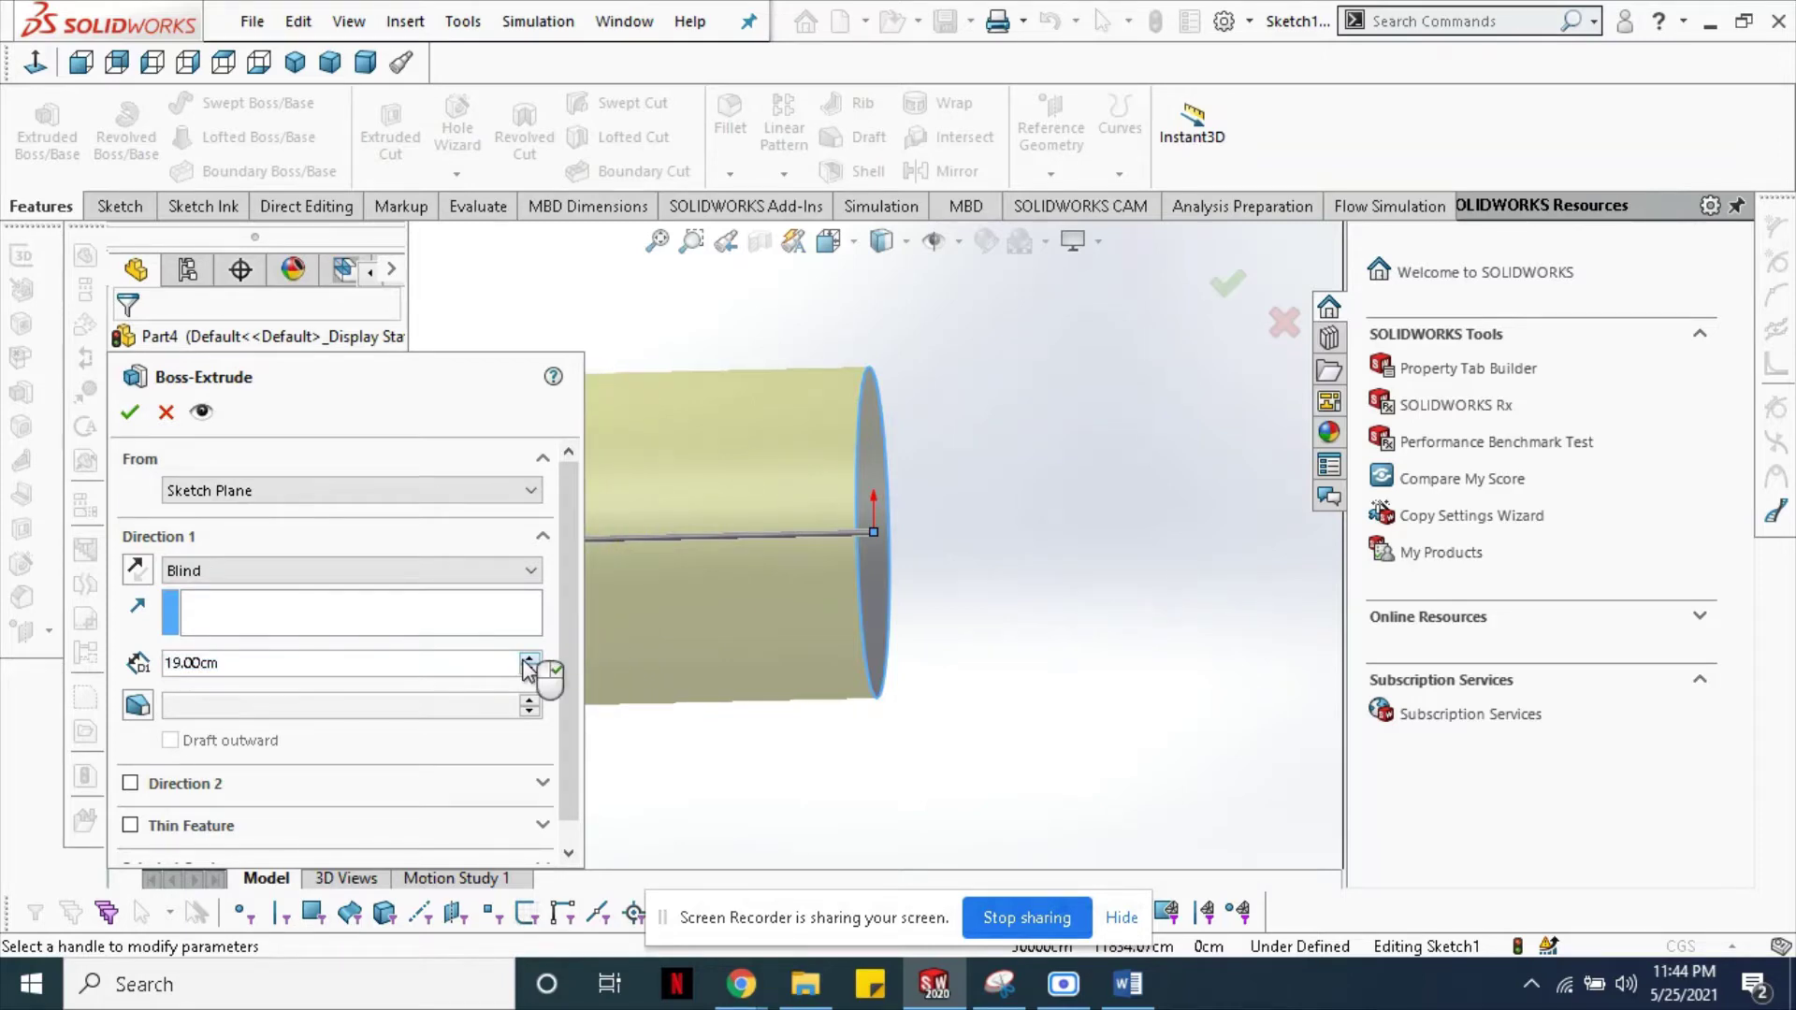
double_click(530, 658)
double_click(530, 657)
click(530, 657)
double_click(525, 657)
double_click(525, 658)
click(525, 658)
scroll(878, 633, up, 3)
scroll(754, 561, up, 2)
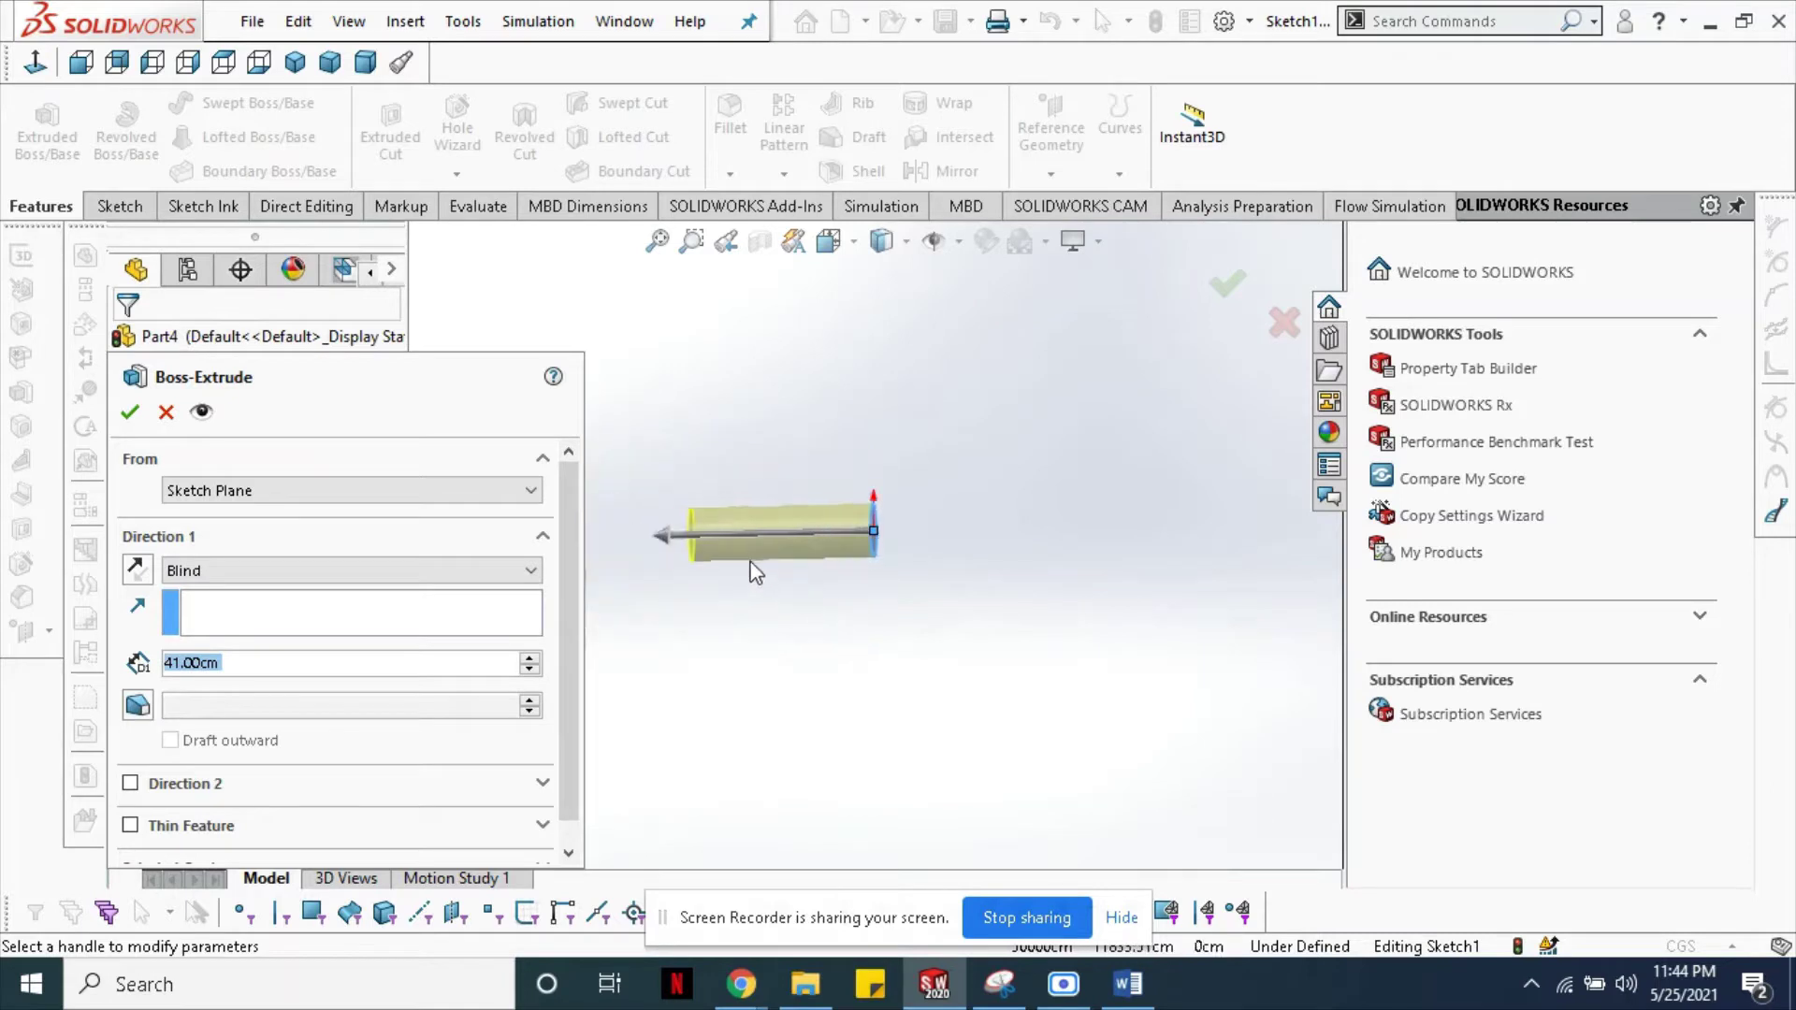
scroll(754, 552, down, 3)
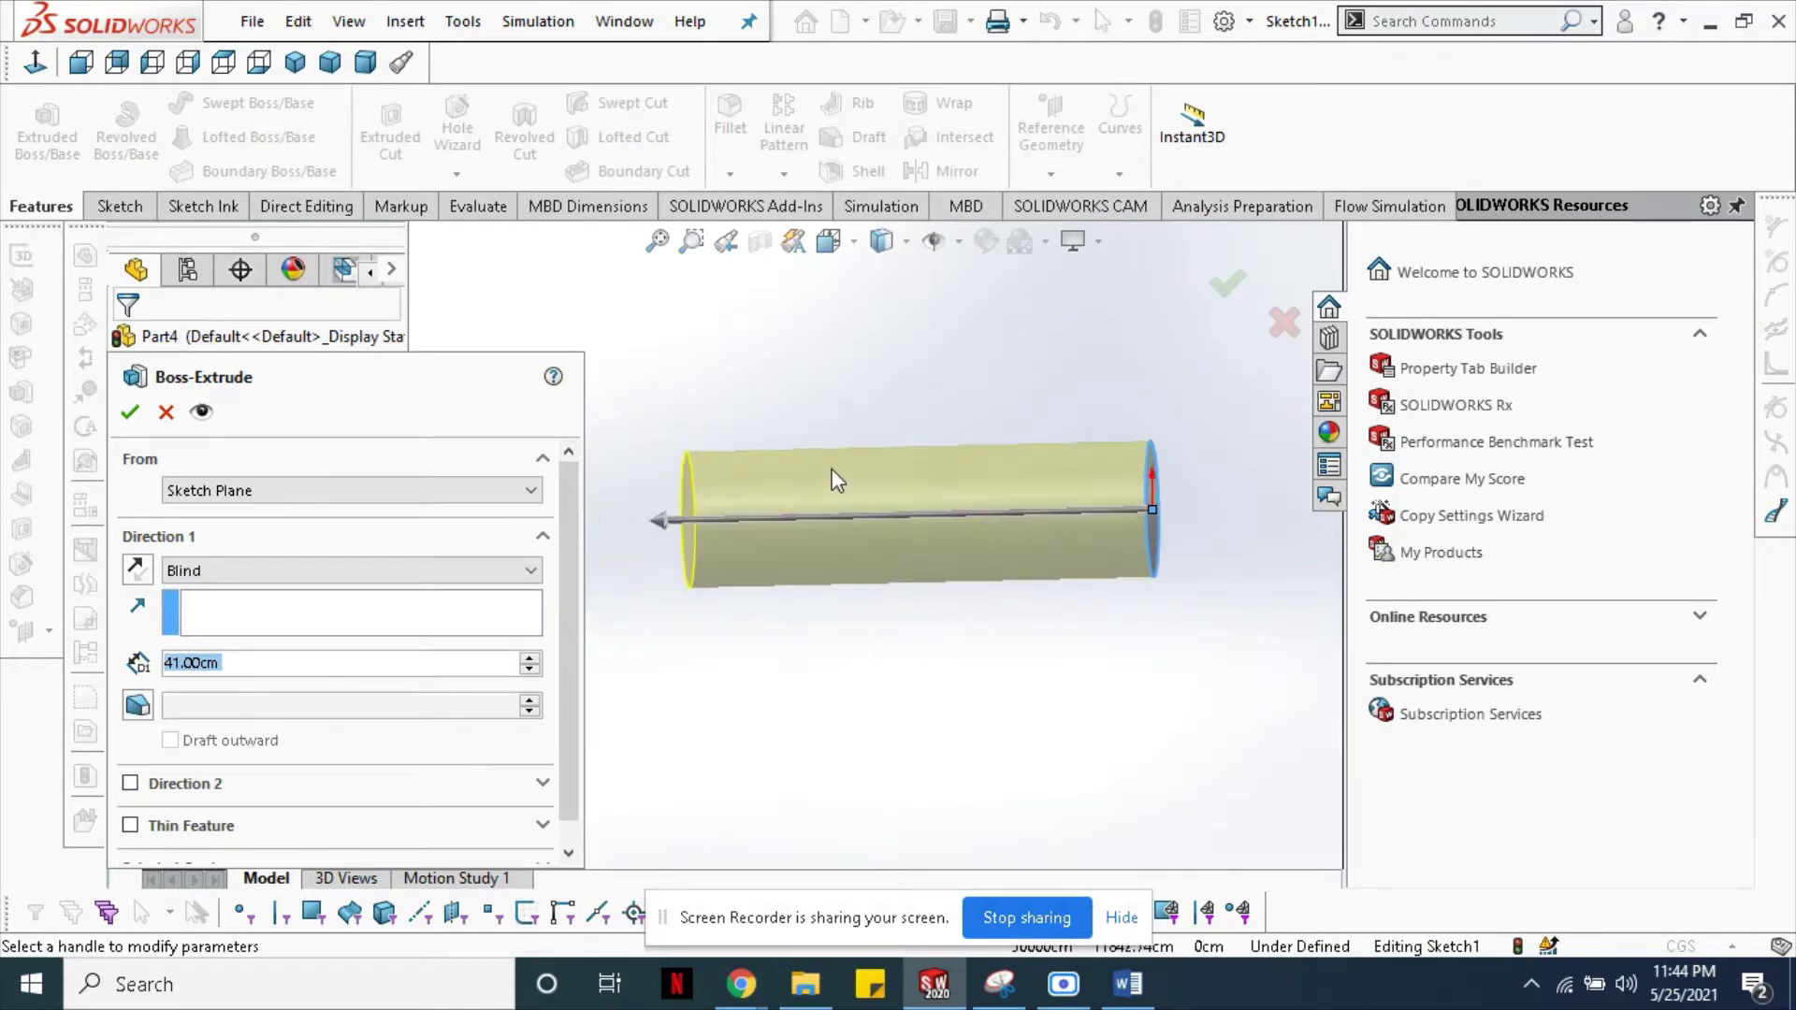
double_click(530, 658)
click(530, 658)
double_click(530, 658)
double_click(529, 657)
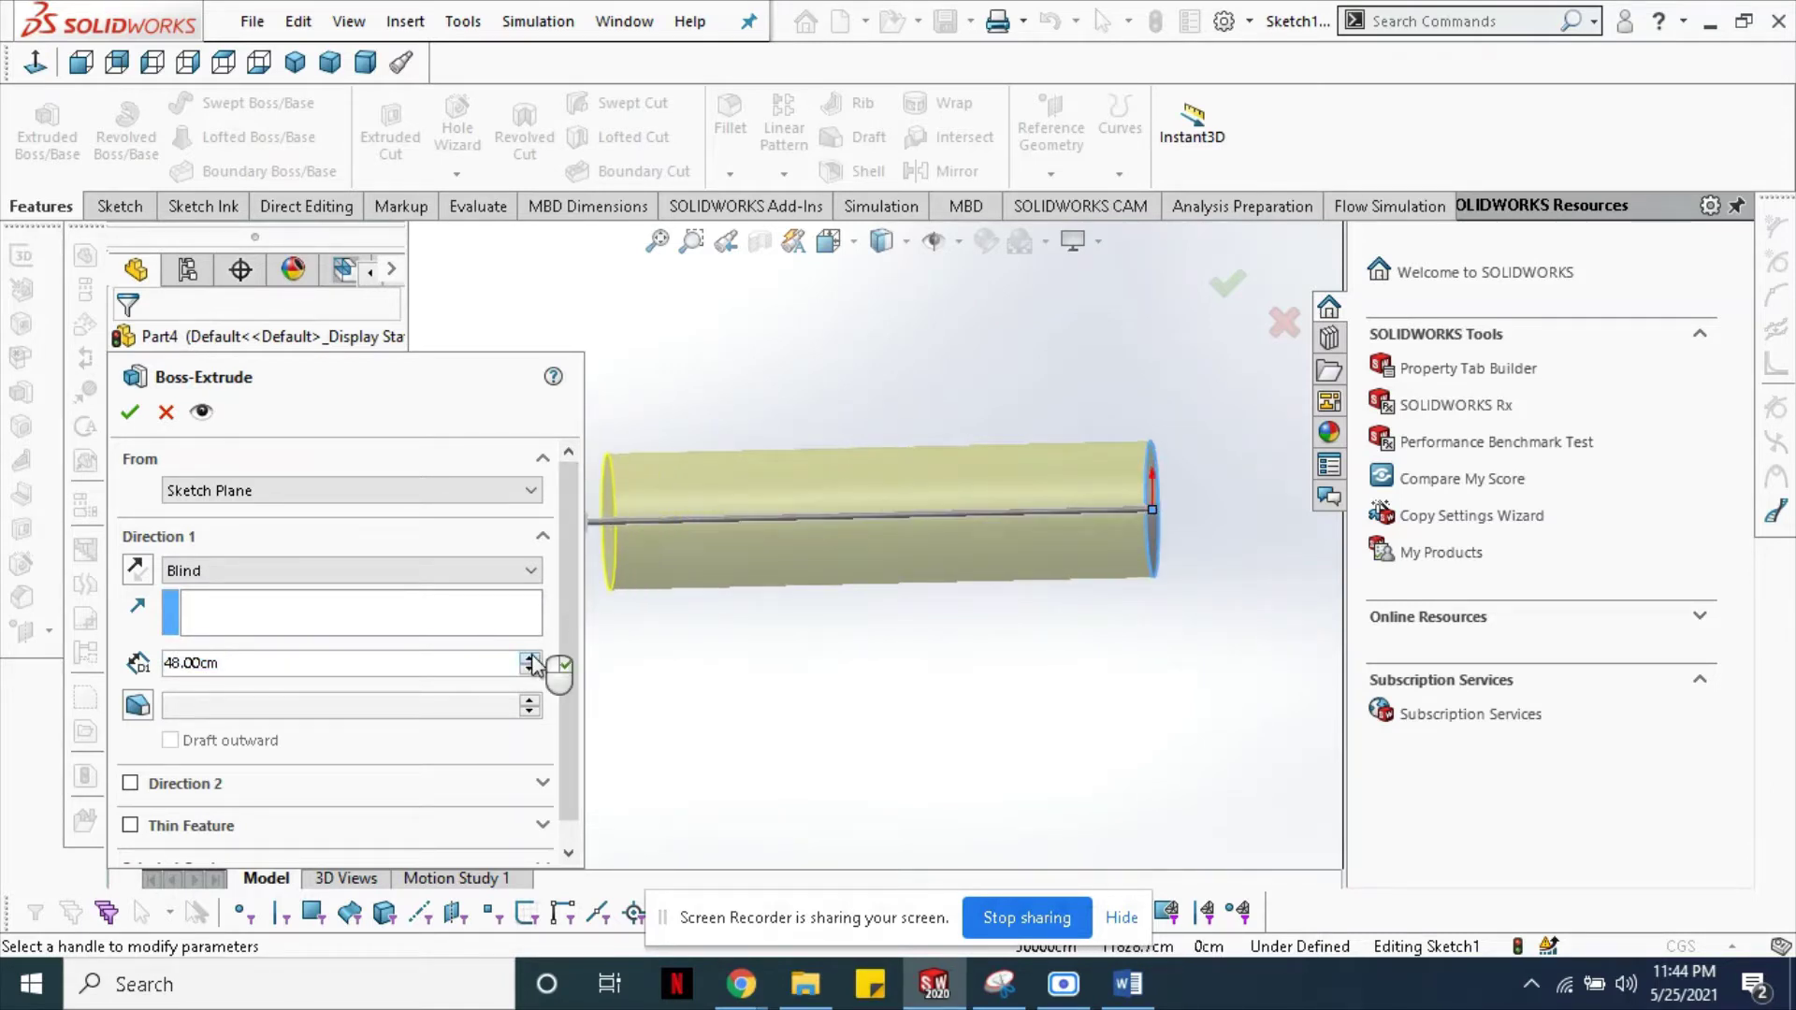
click(530, 657)
click(530, 658)
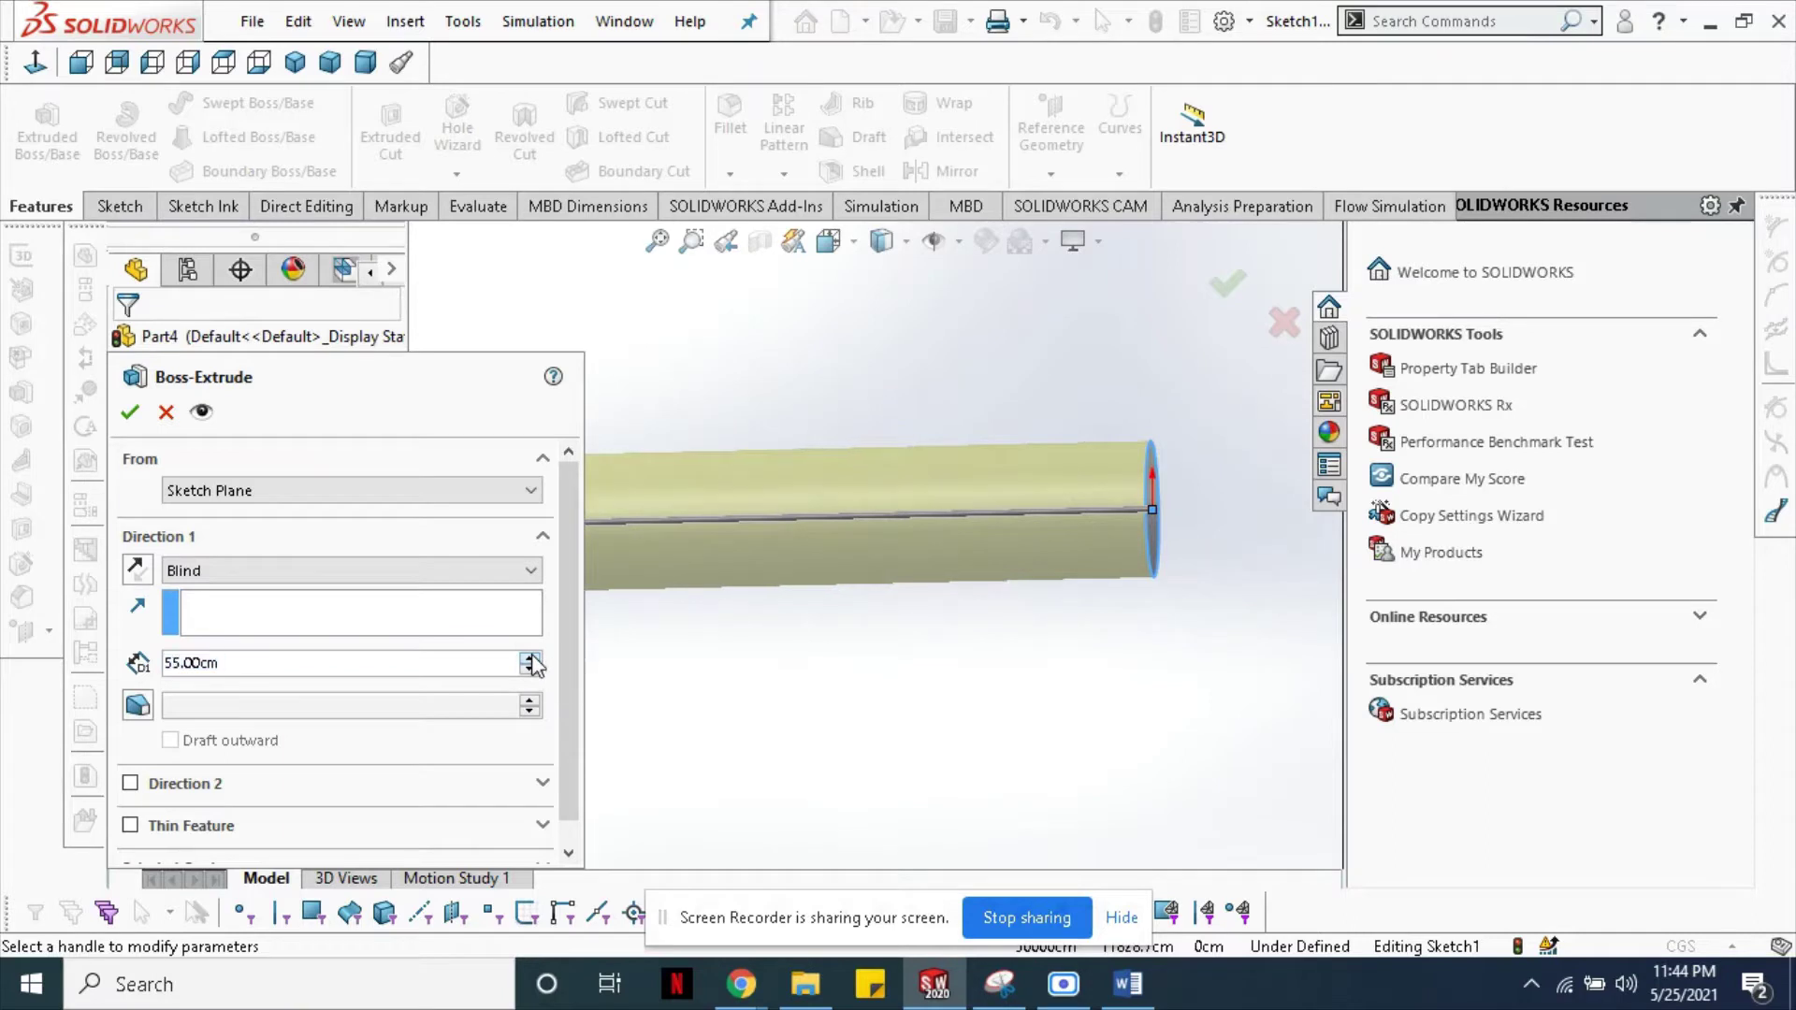
click(530, 670)
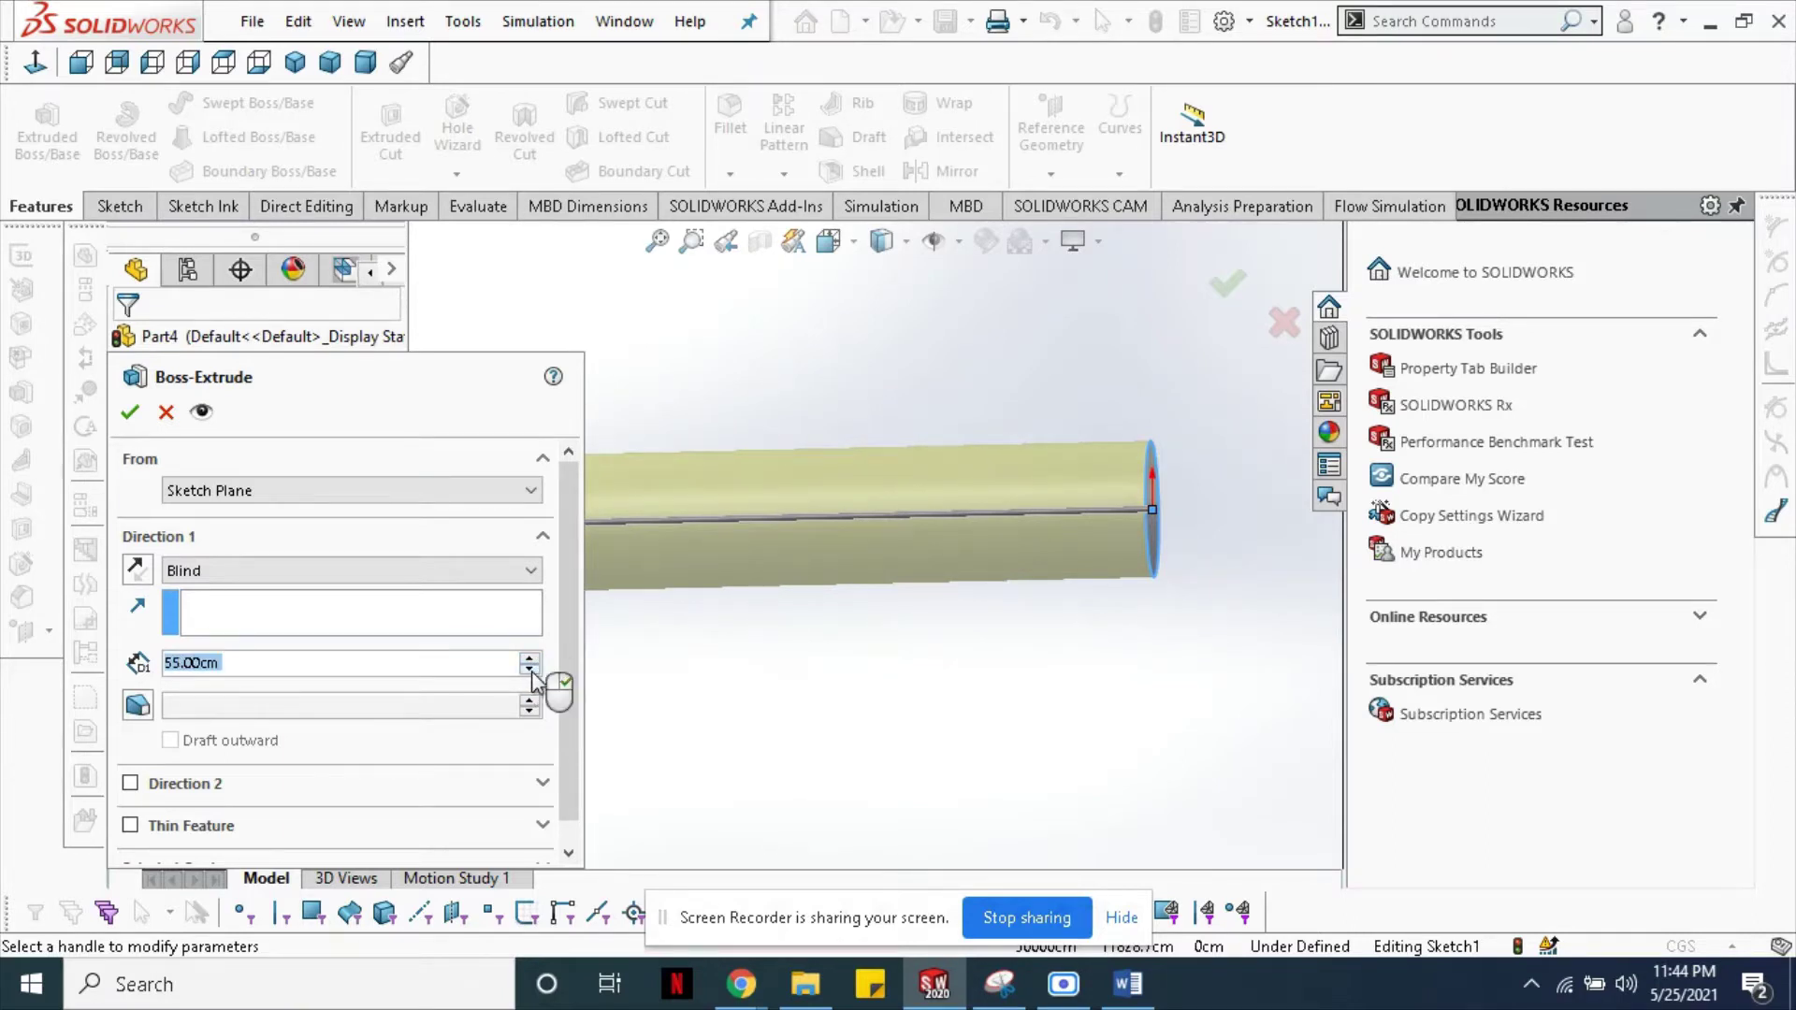
click(129, 414)
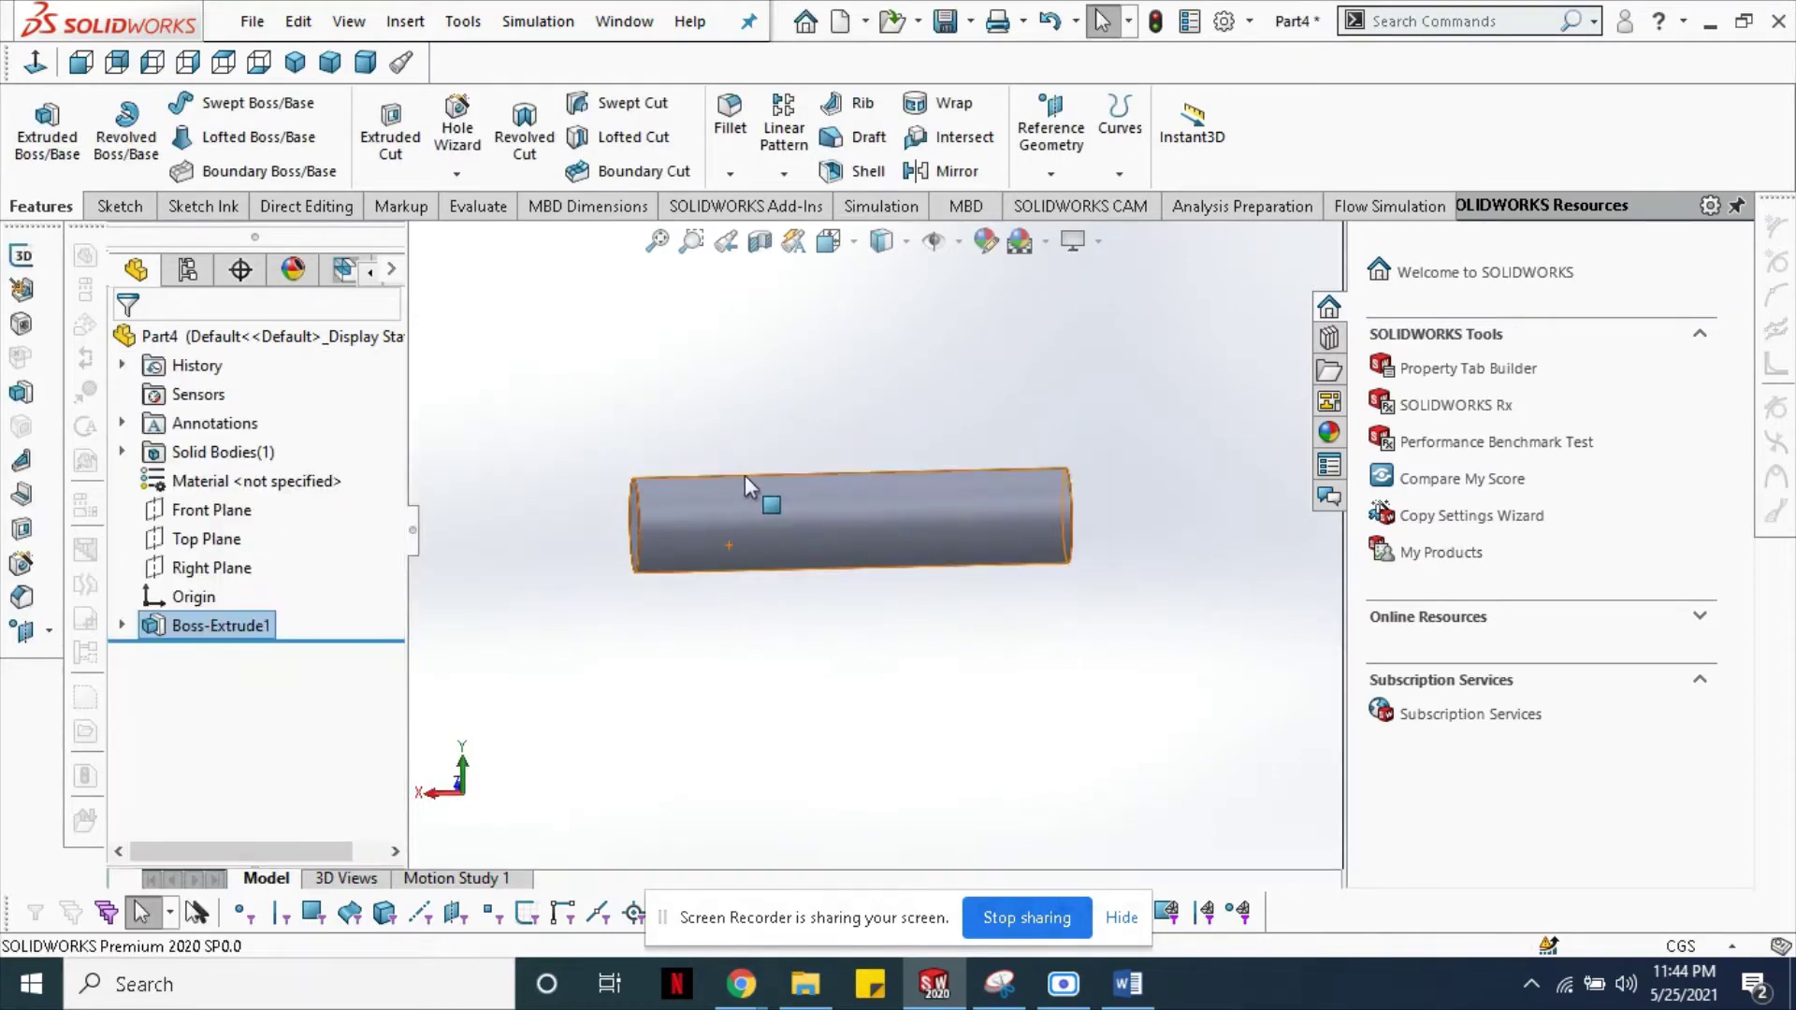
- Shell the cylinder with 0.3 cm walls, removing both end faces
mouse_move(963, 501)
middle_down()
mouse_move(682, 461)
mouse_move(1029, 335)
middle_up()
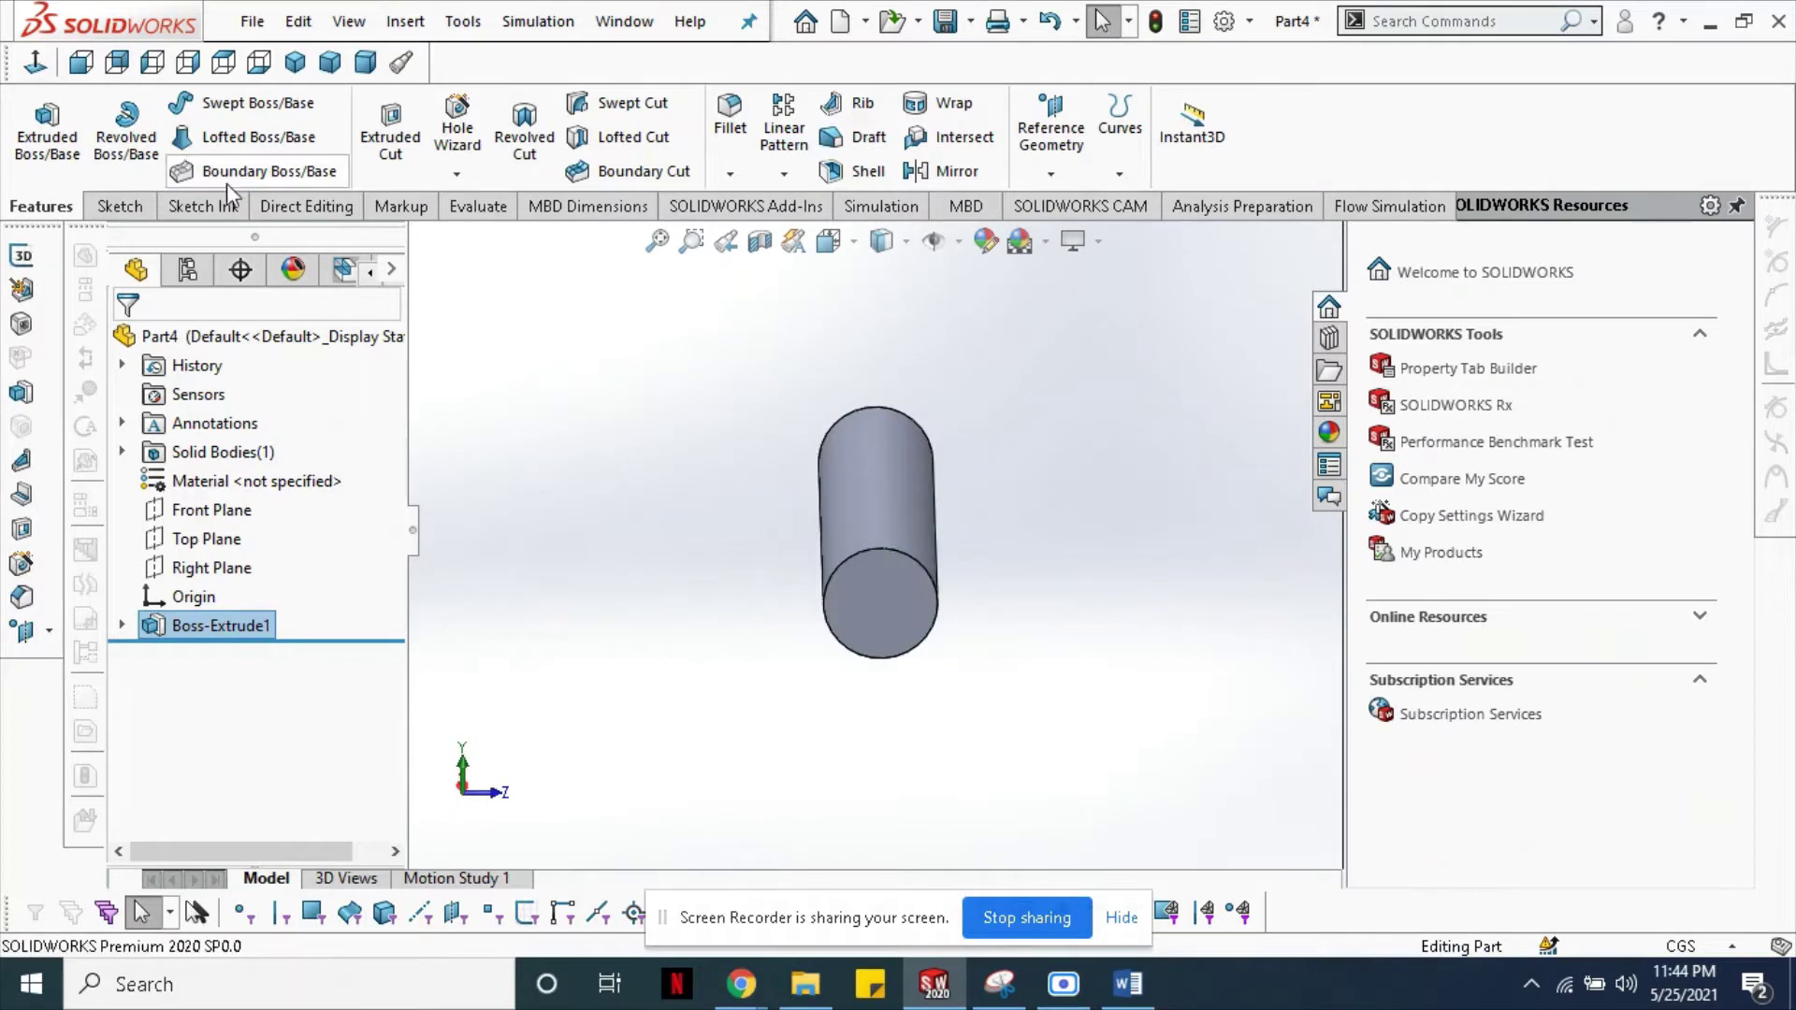
click(845, 178)
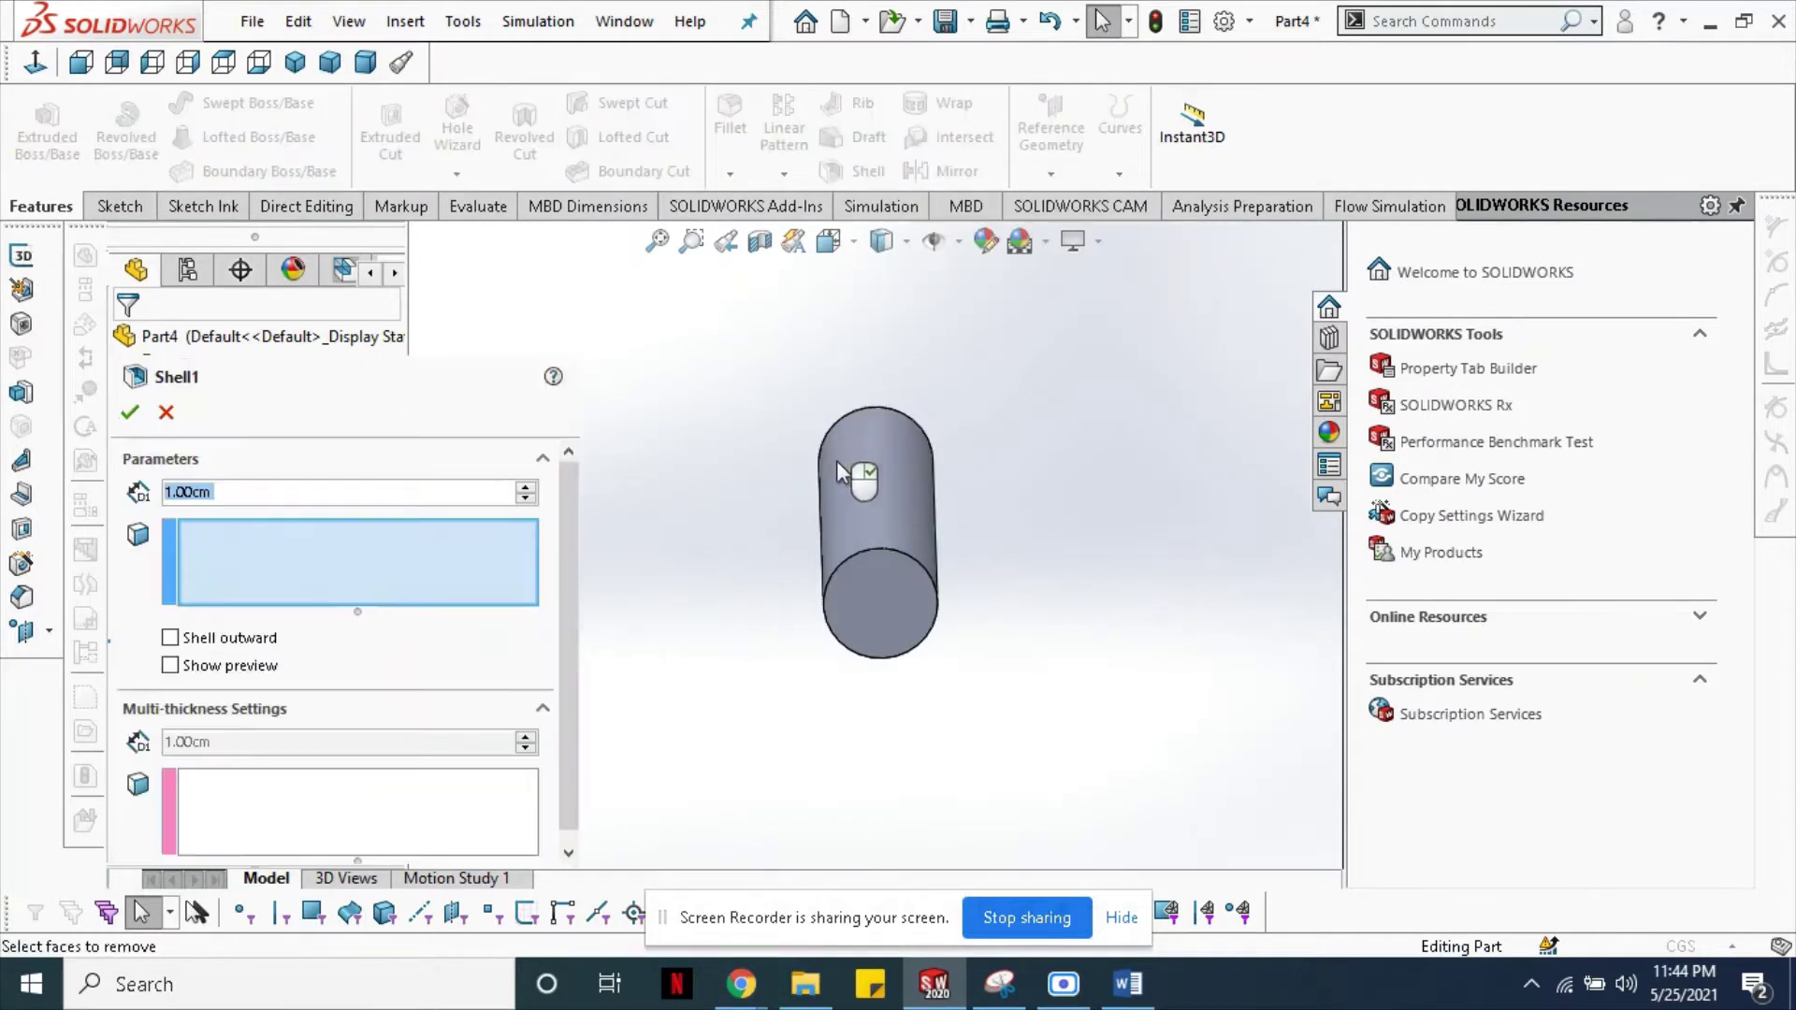
click(861, 602)
middle_drag(792, 463, 1067, 453)
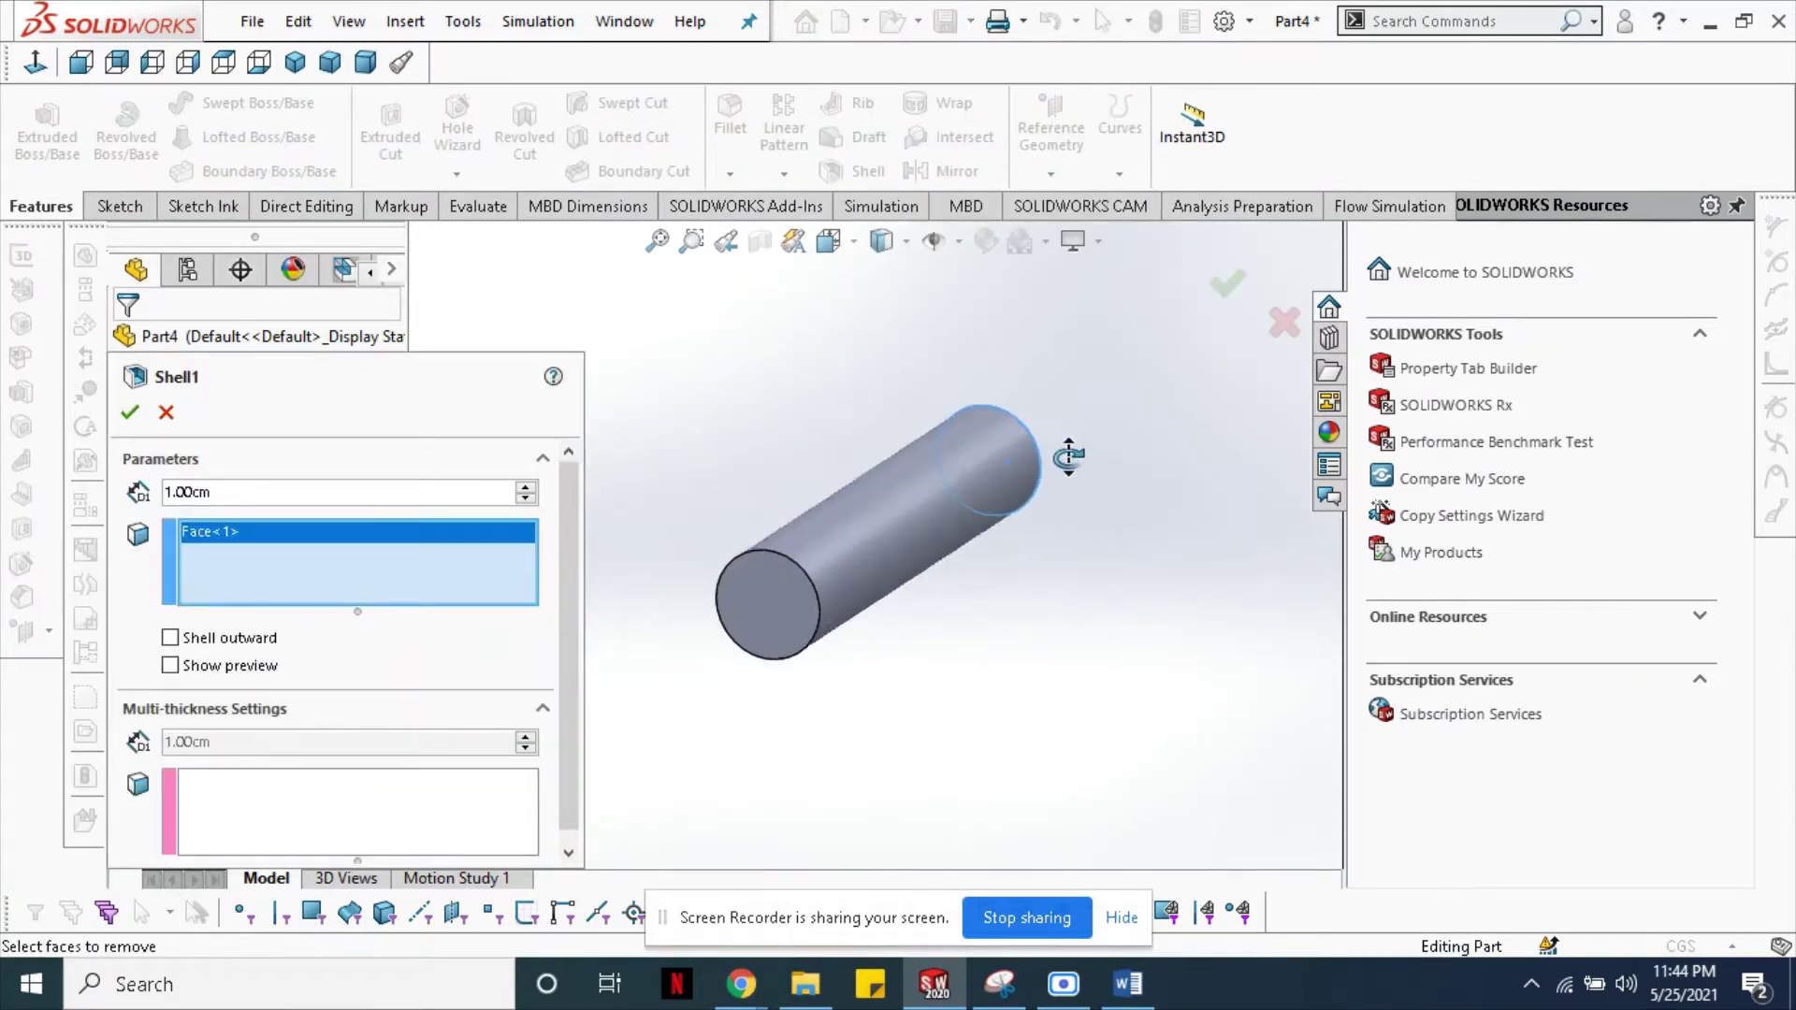
click(810, 602)
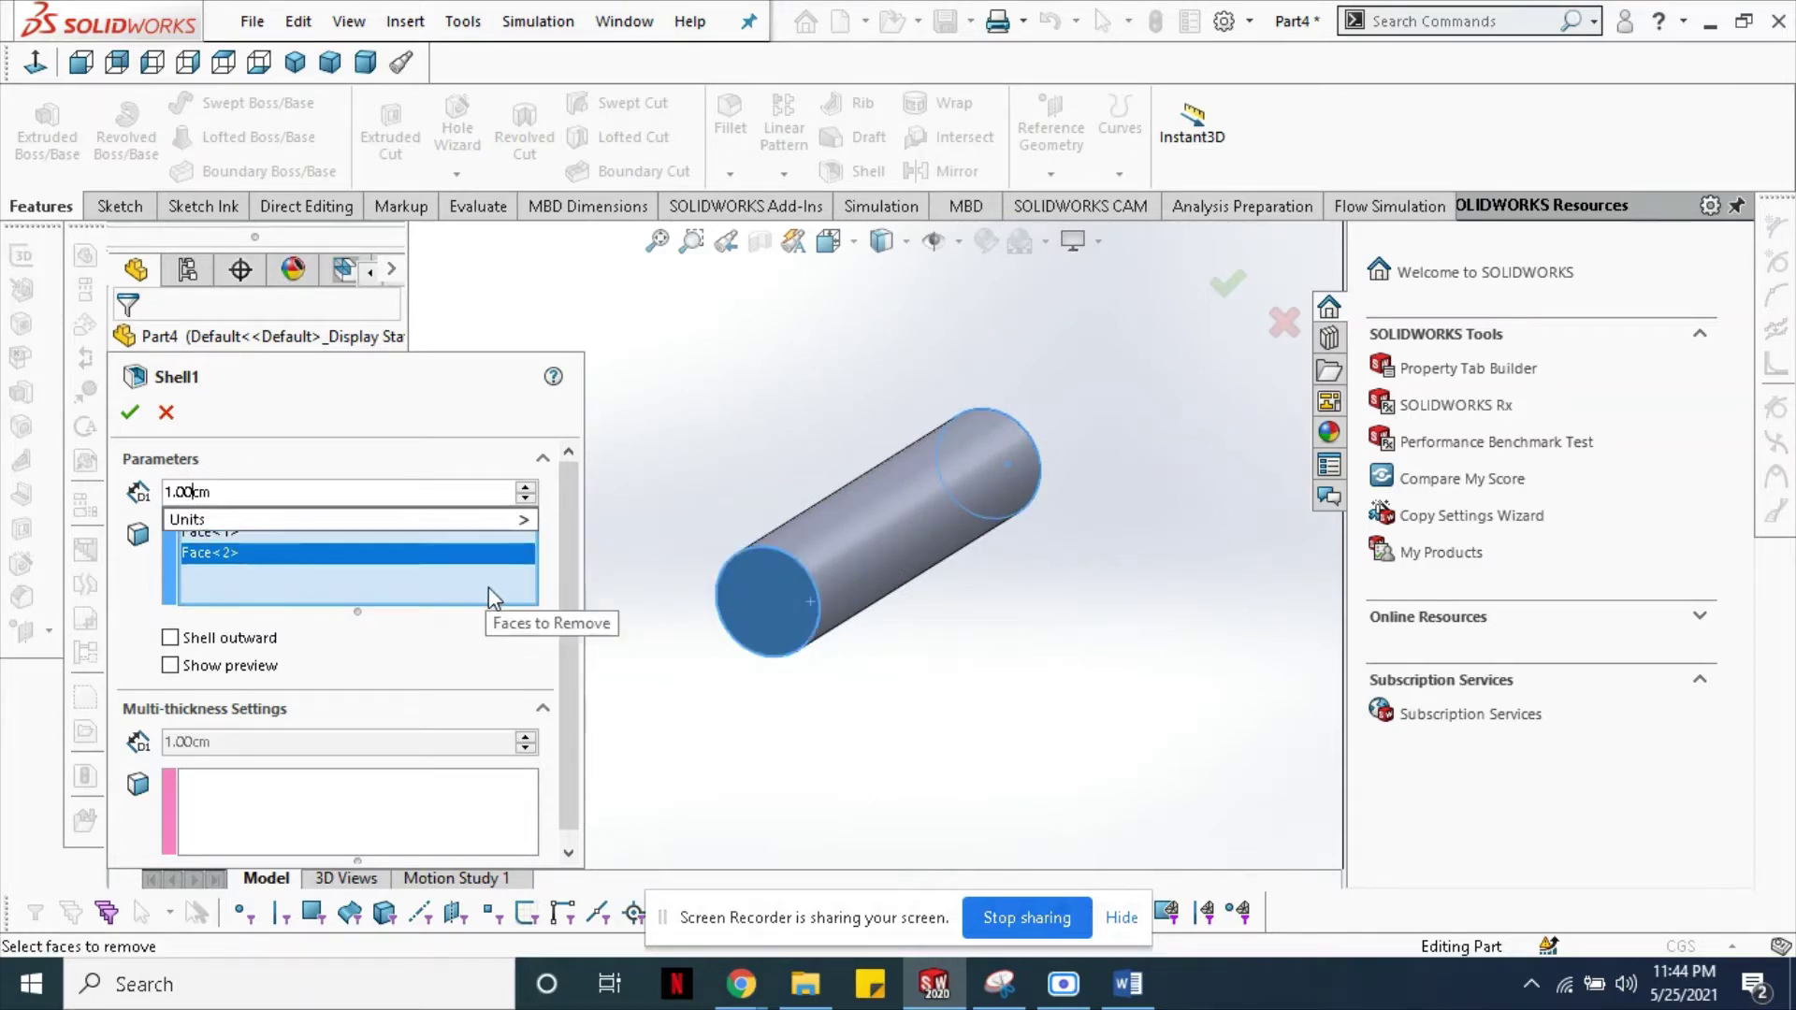
key(BackSpace)
key(BackSpace)
key(BackSpace)
key(BackSpace)
text(0)
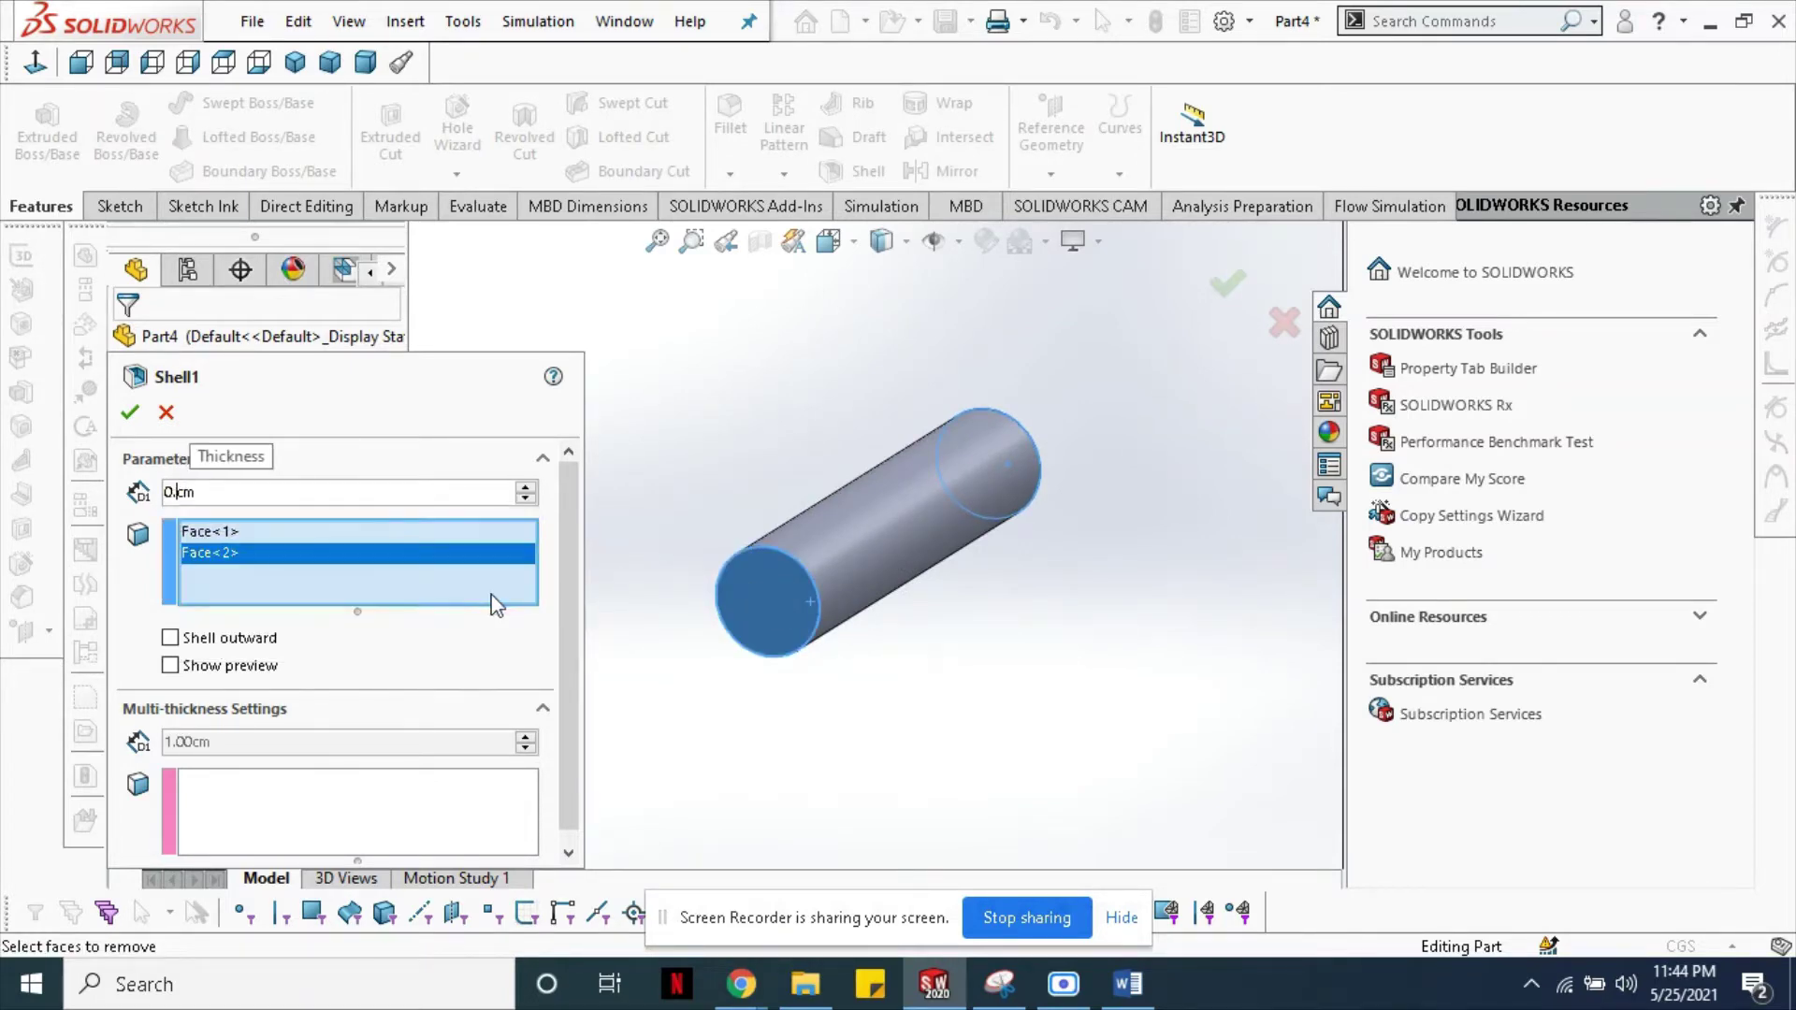
text(.3)
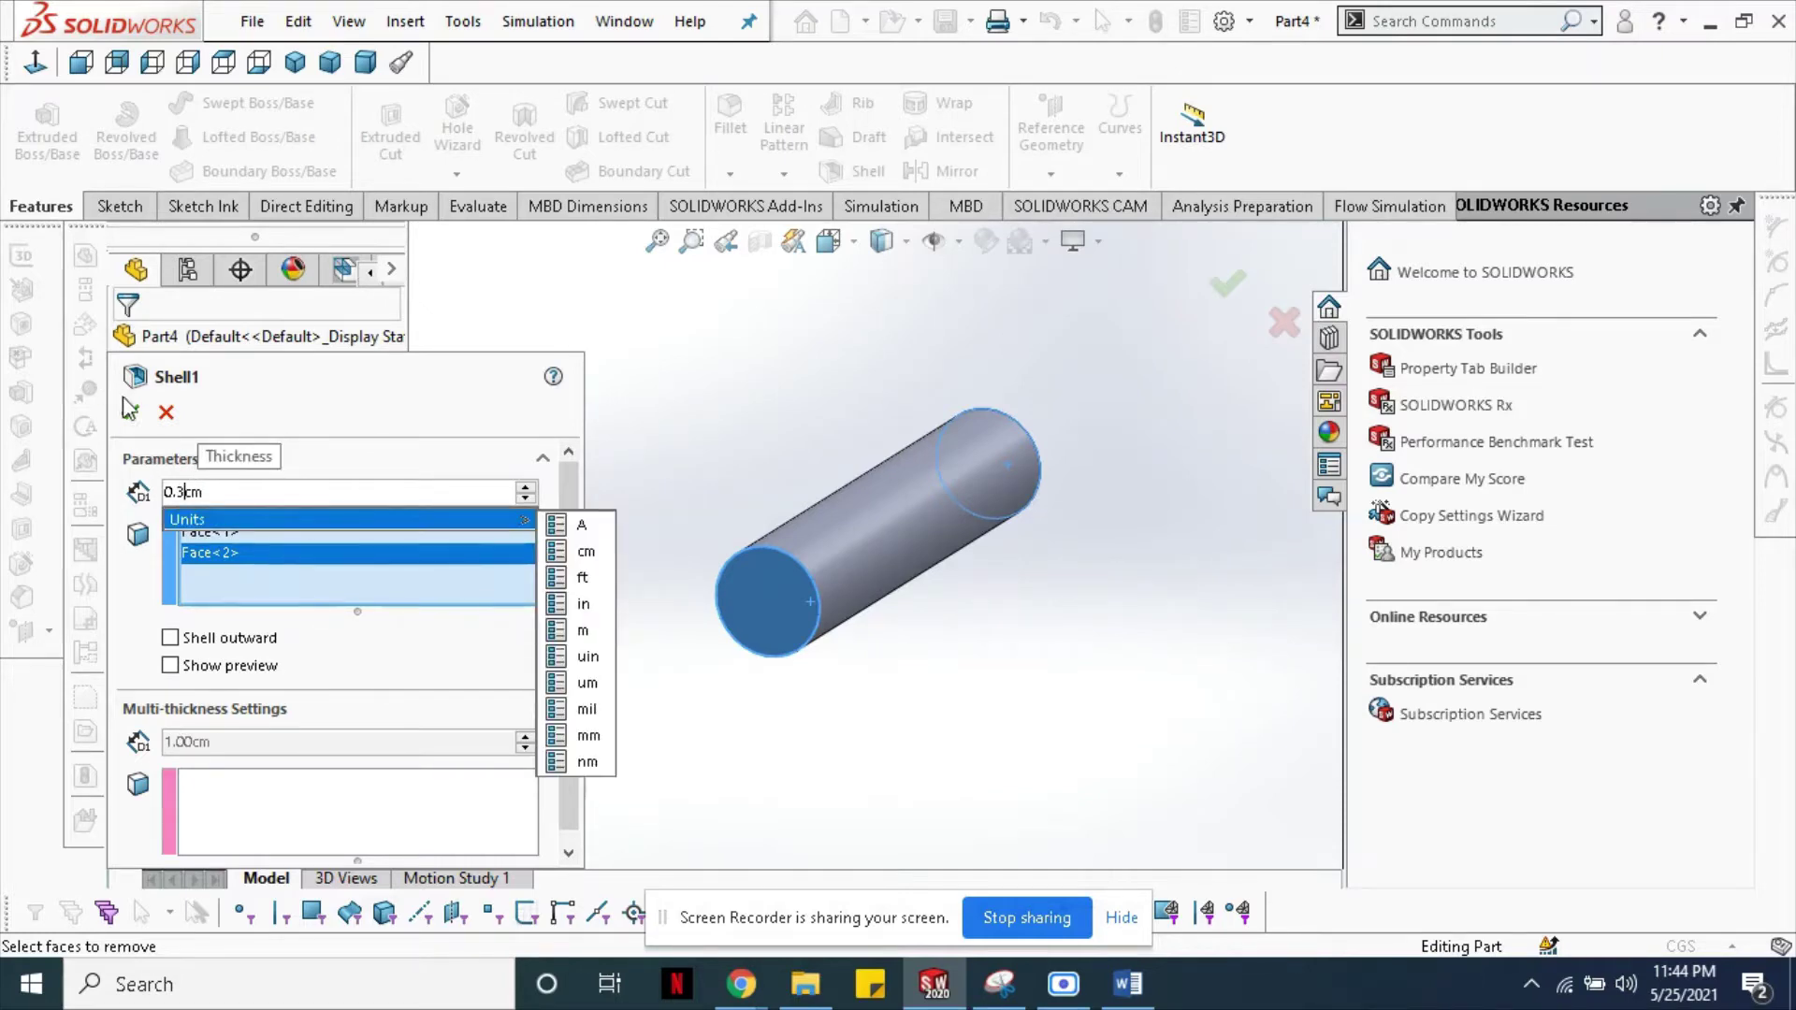
click(131, 414)
click(131, 419)
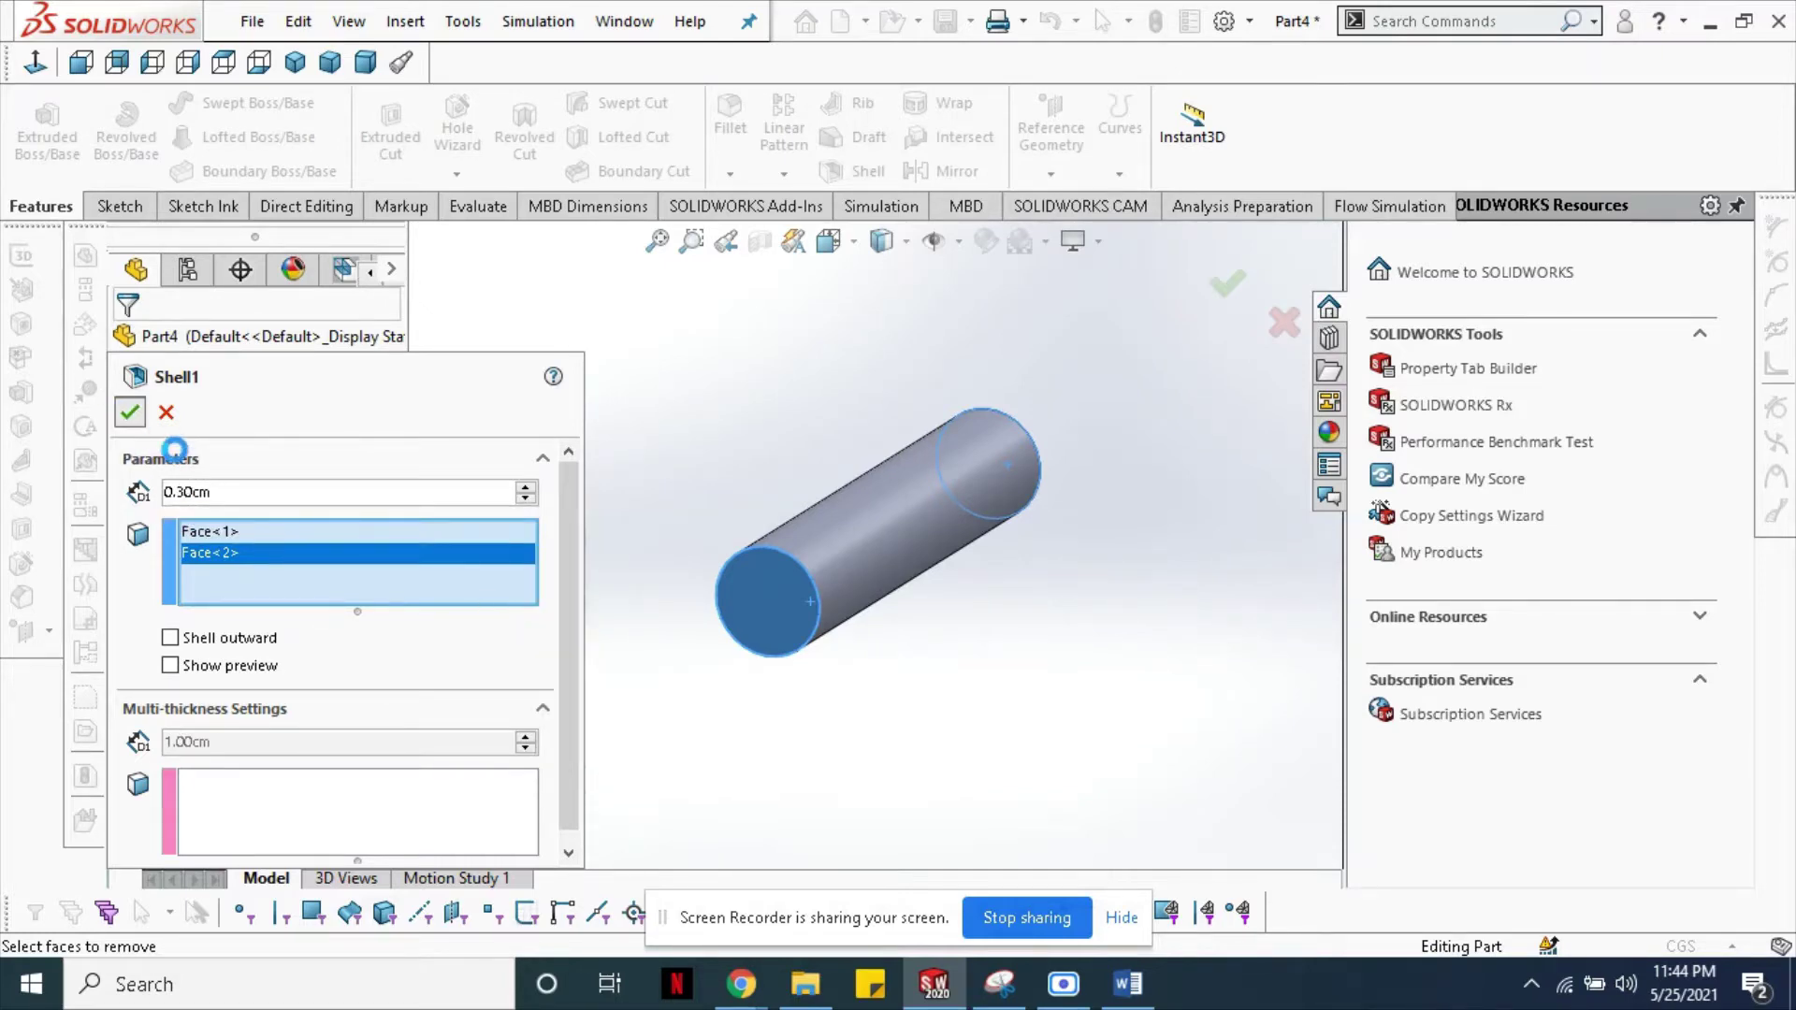
mouse_move(964, 485)
middle_down()
mouse_move(693, 482)
mouse_move(762, 477)
middle_up()
- Start Flow Simulation's Create Lids and select the near pipe end face
click(1366, 210)
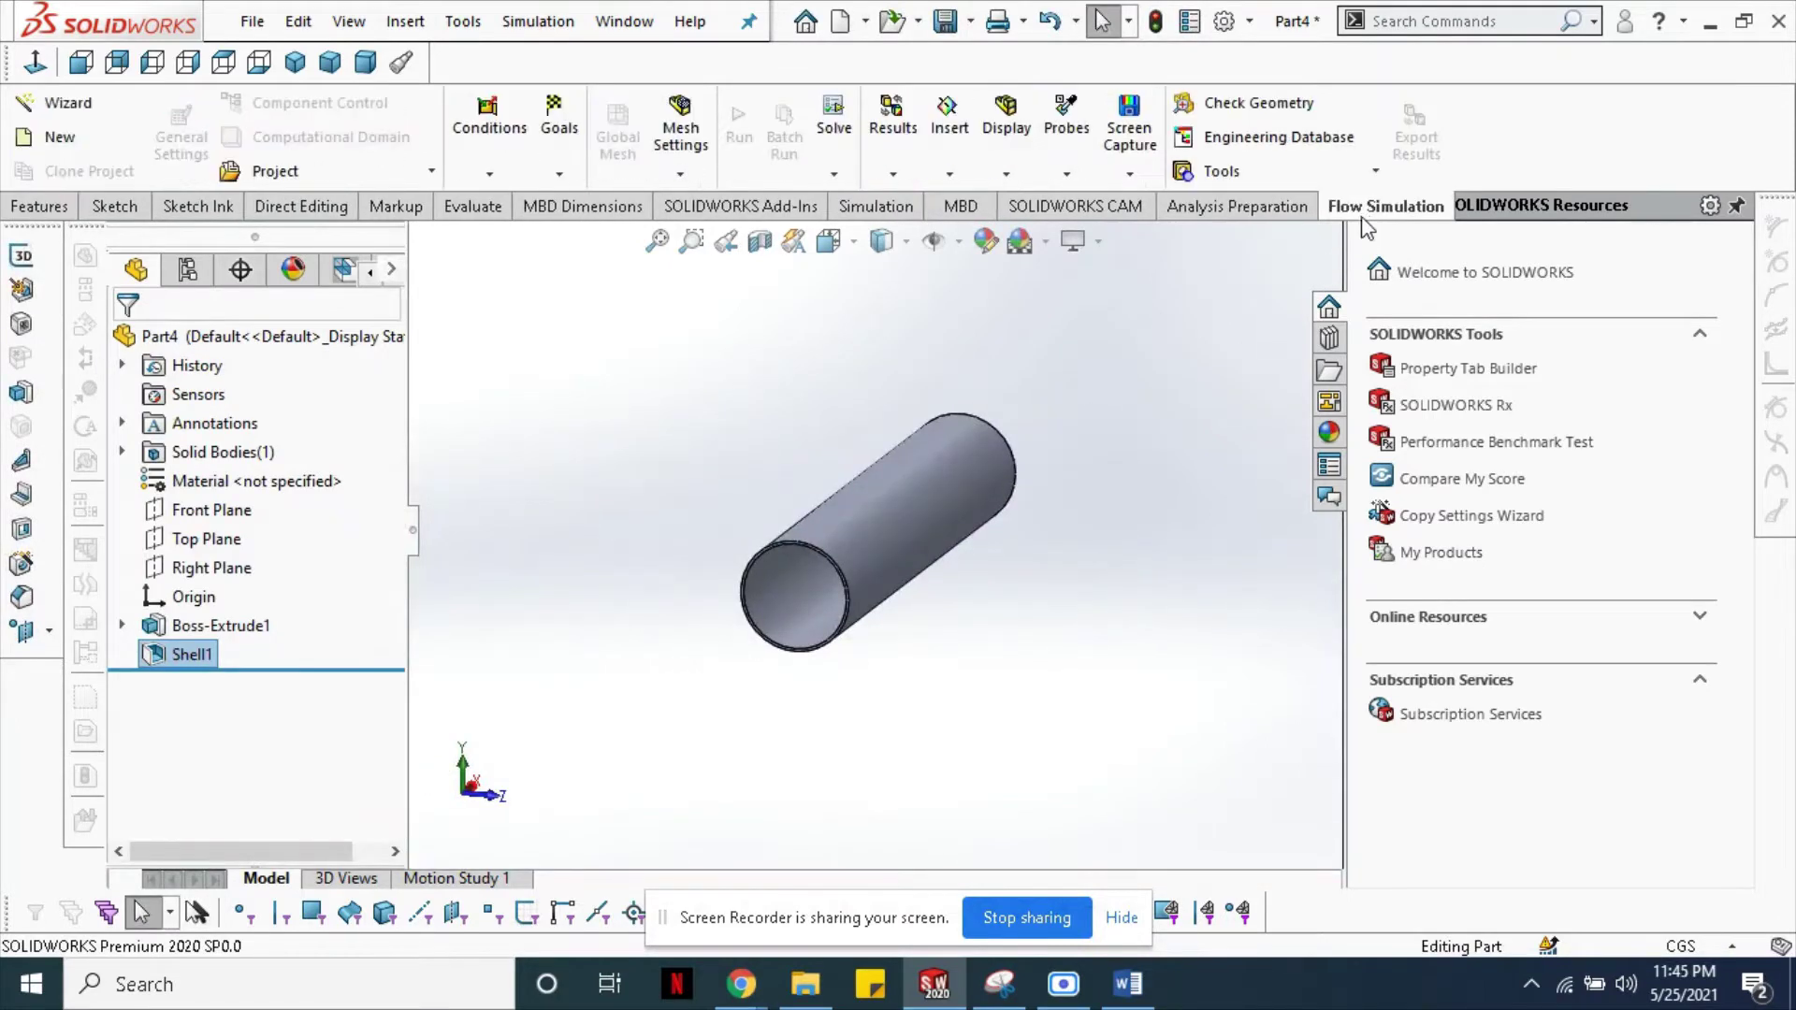
click(1254, 168)
click(1232, 214)
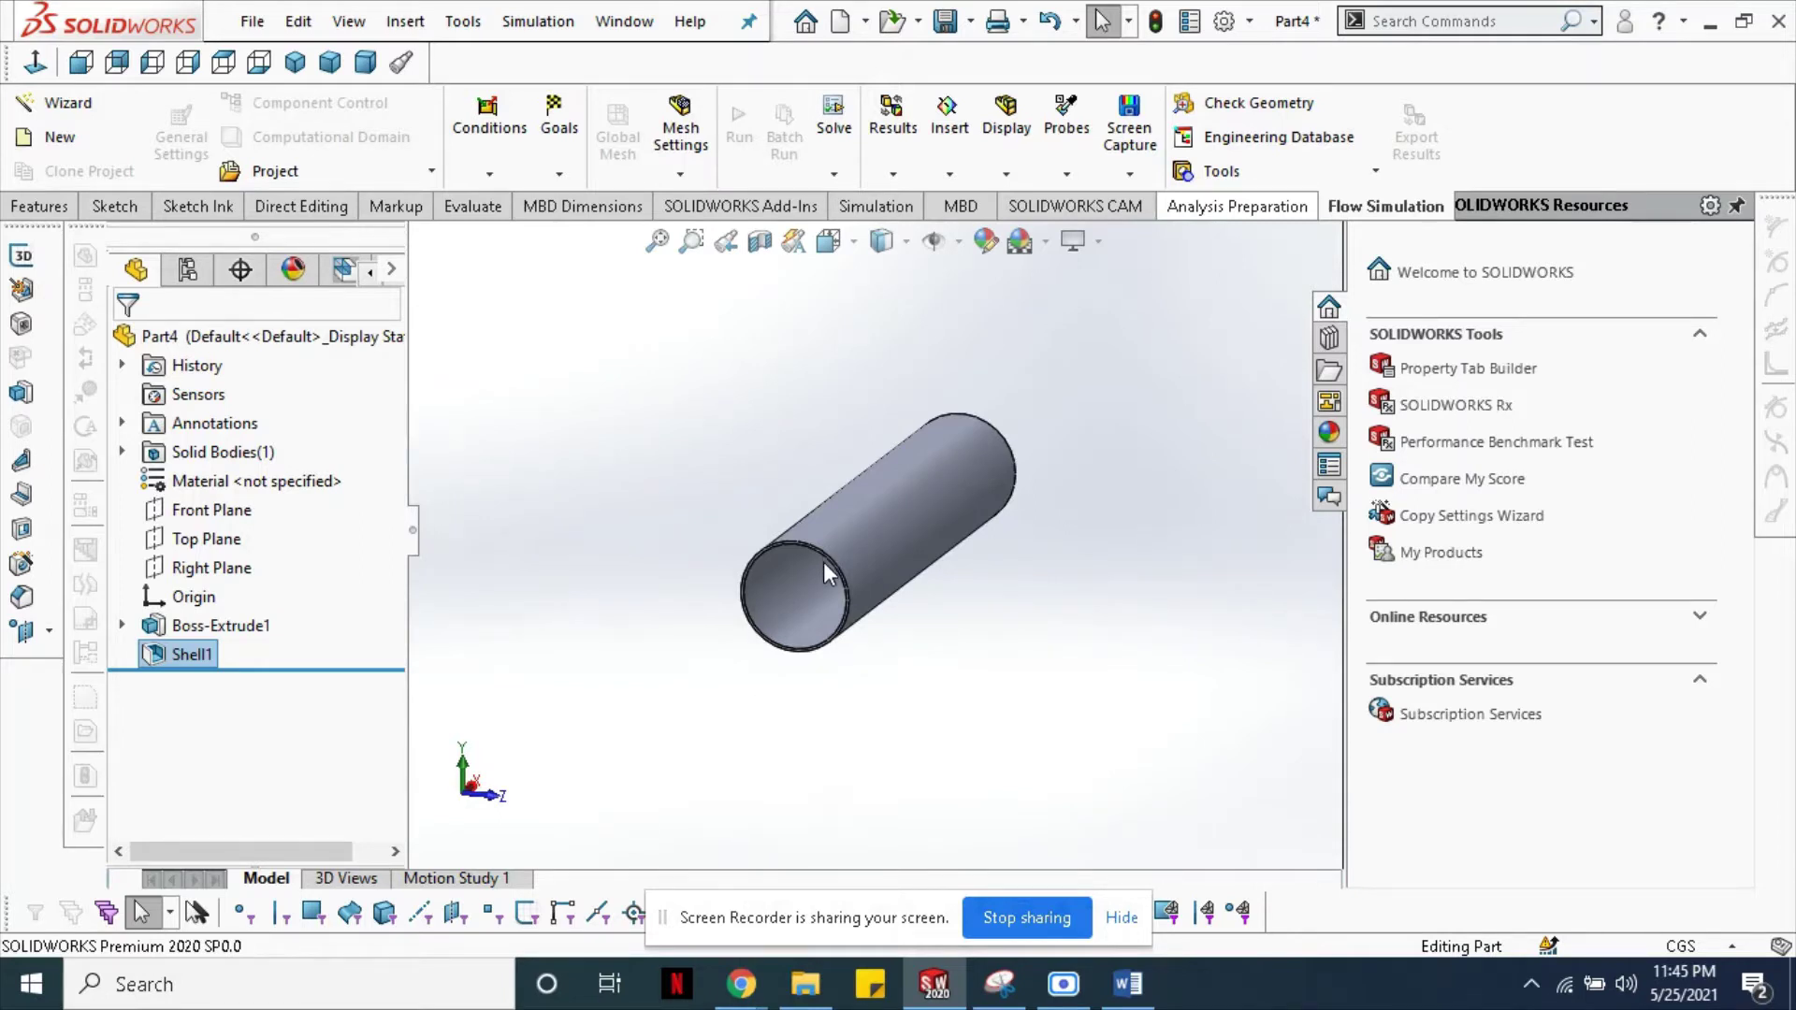
scroll(823, 562, down, 2)
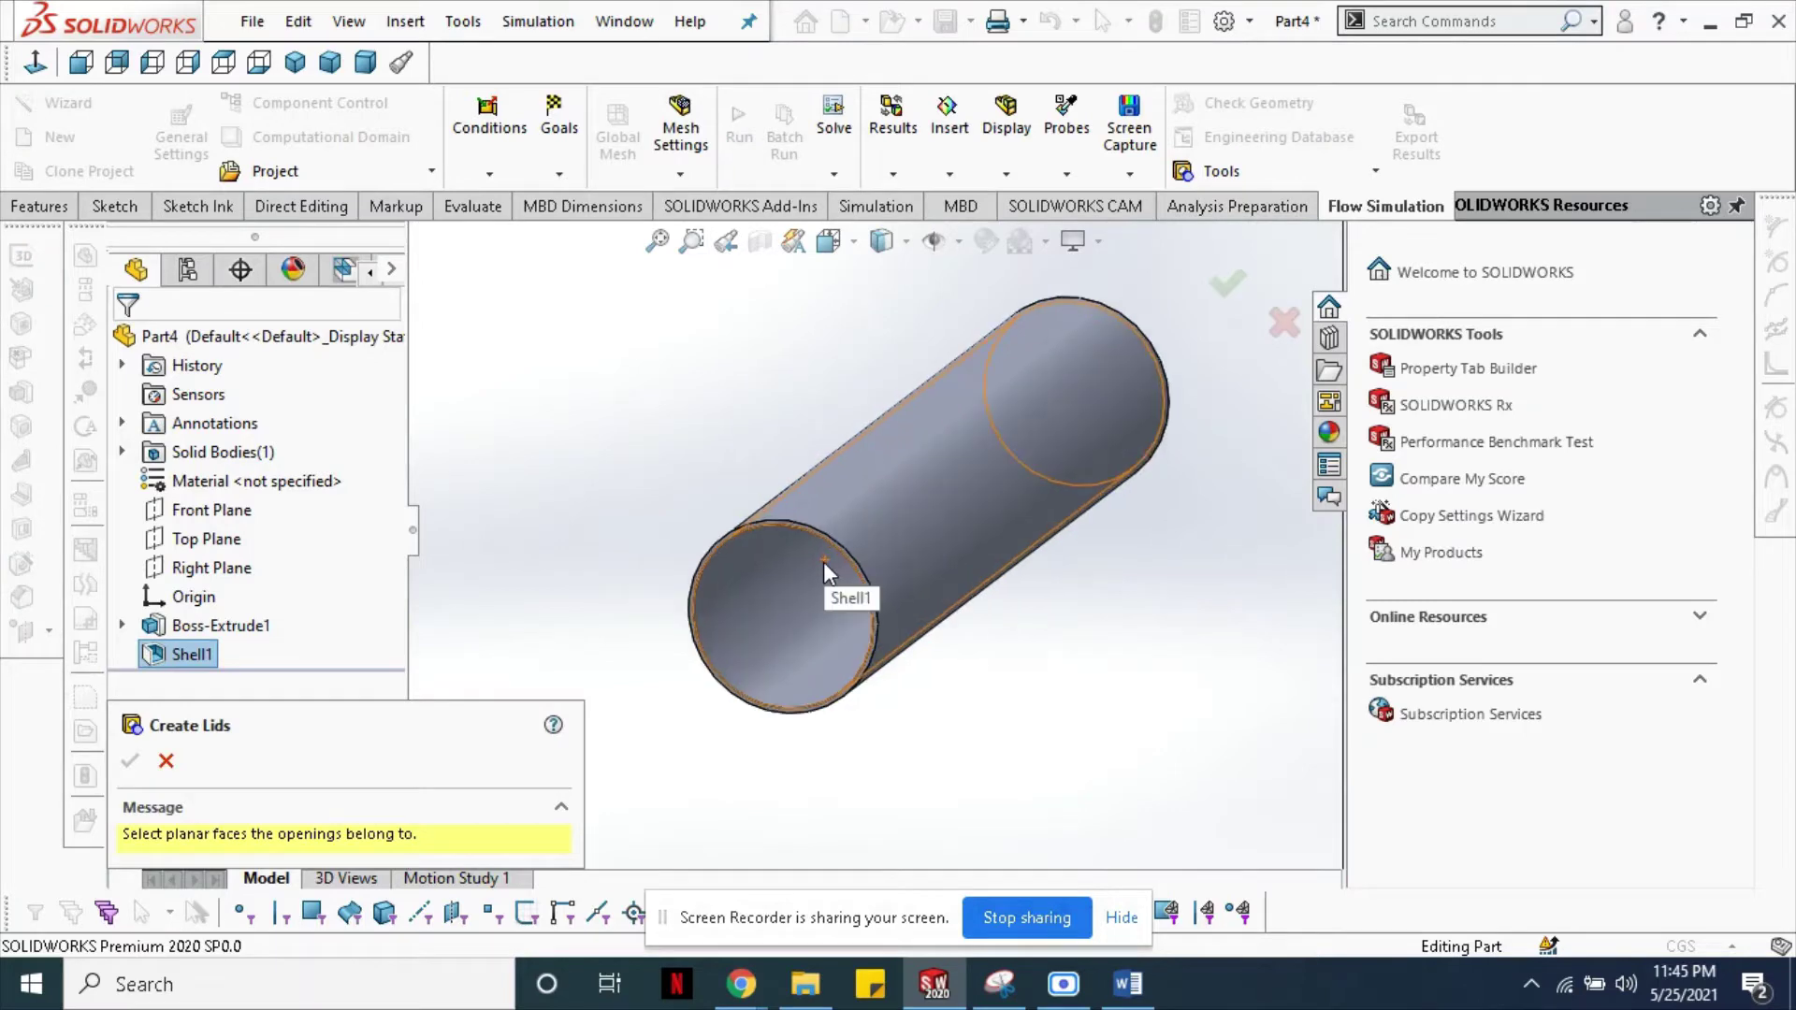
scroll(823, 562, down, 3)
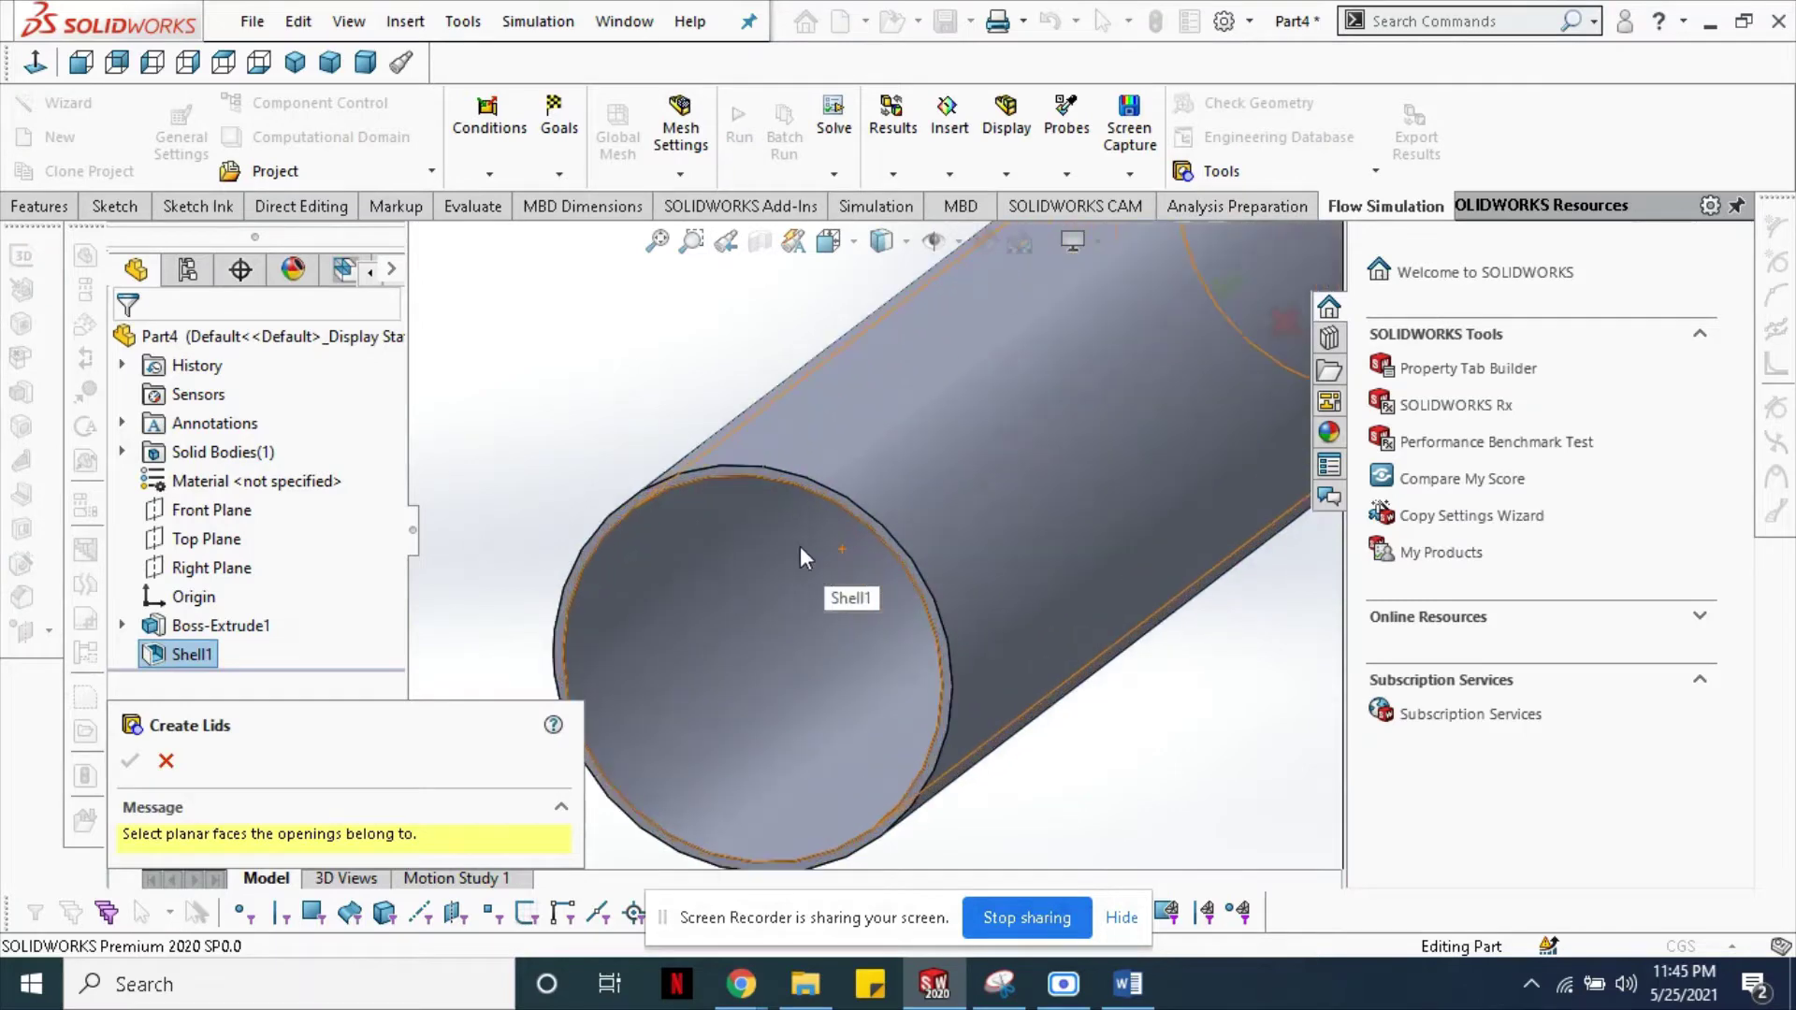
click(755, 474)
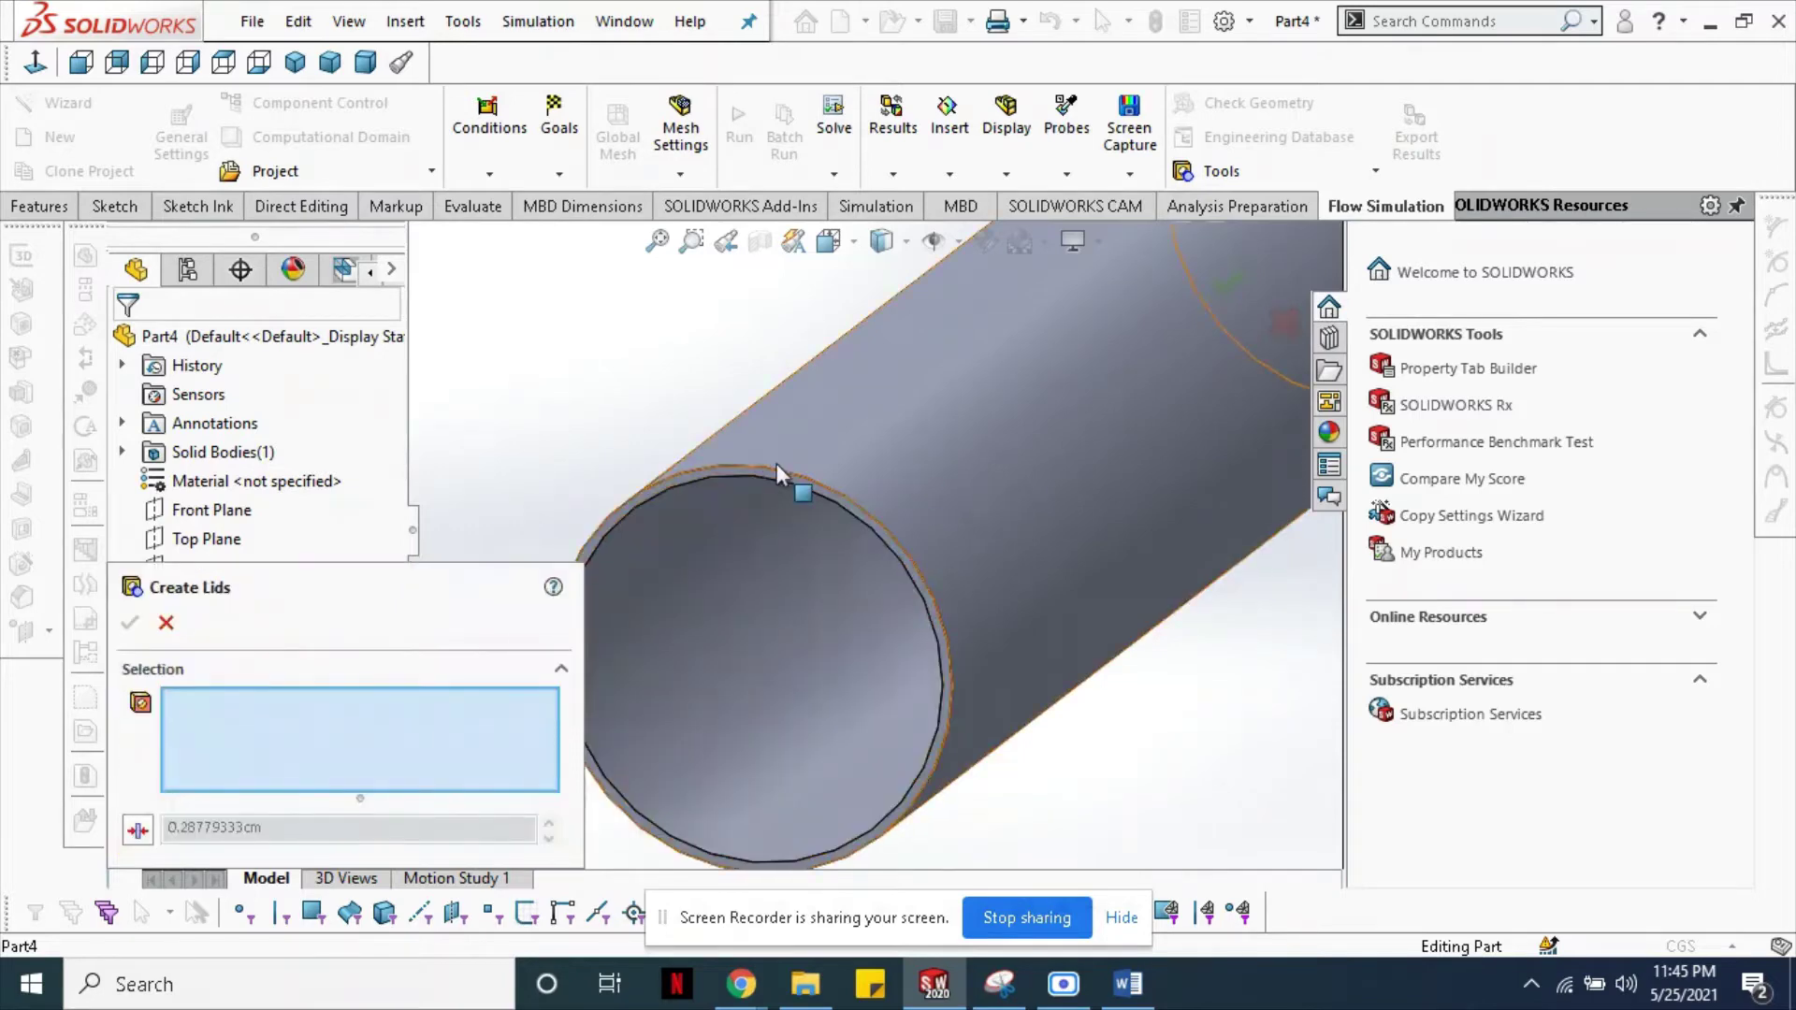
click(776, 474)
- Select the far pipe end face too and confirm, adding LID1 and LID2
scroll(1121, 446, up, 3)
scroll(1127, 412, up, 2)
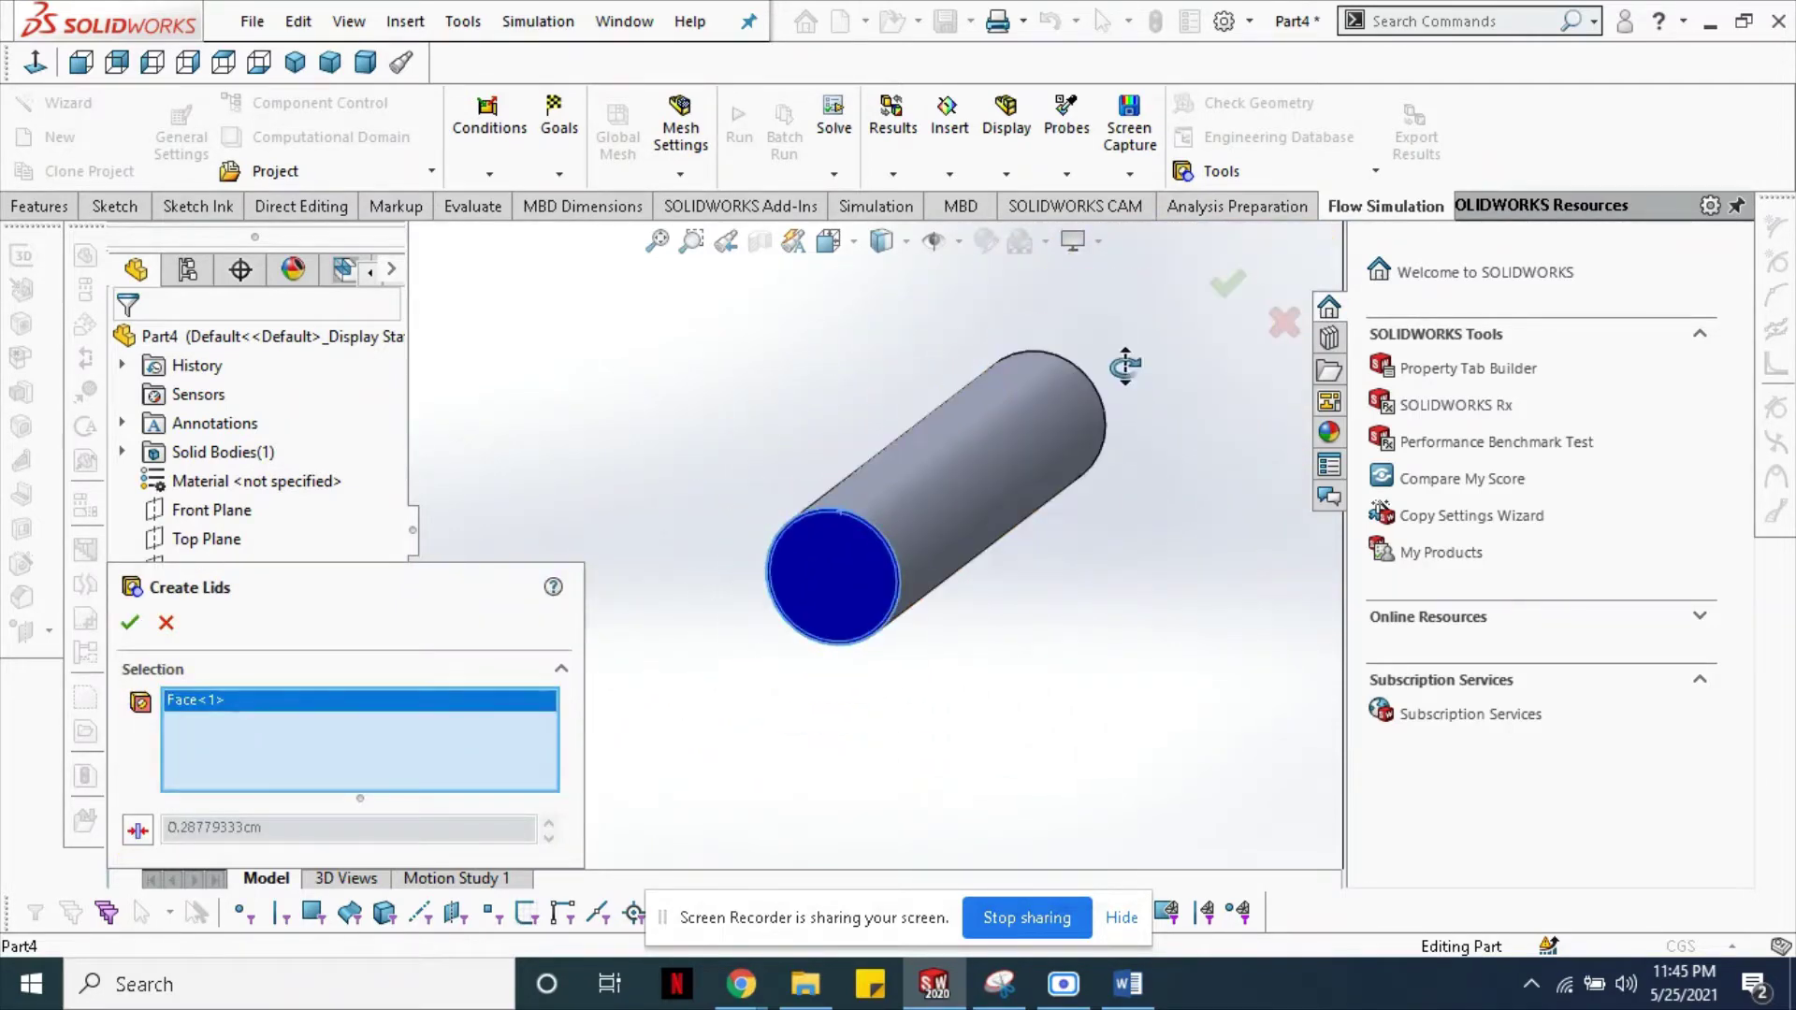
mouse_move(1132, 365)
middle_down()
mouse_move(923, 370)
mouse_move(1019, 505)
middle_up()
scroll(901, 434, down, 3)
scroll(735, 449, down, 2)
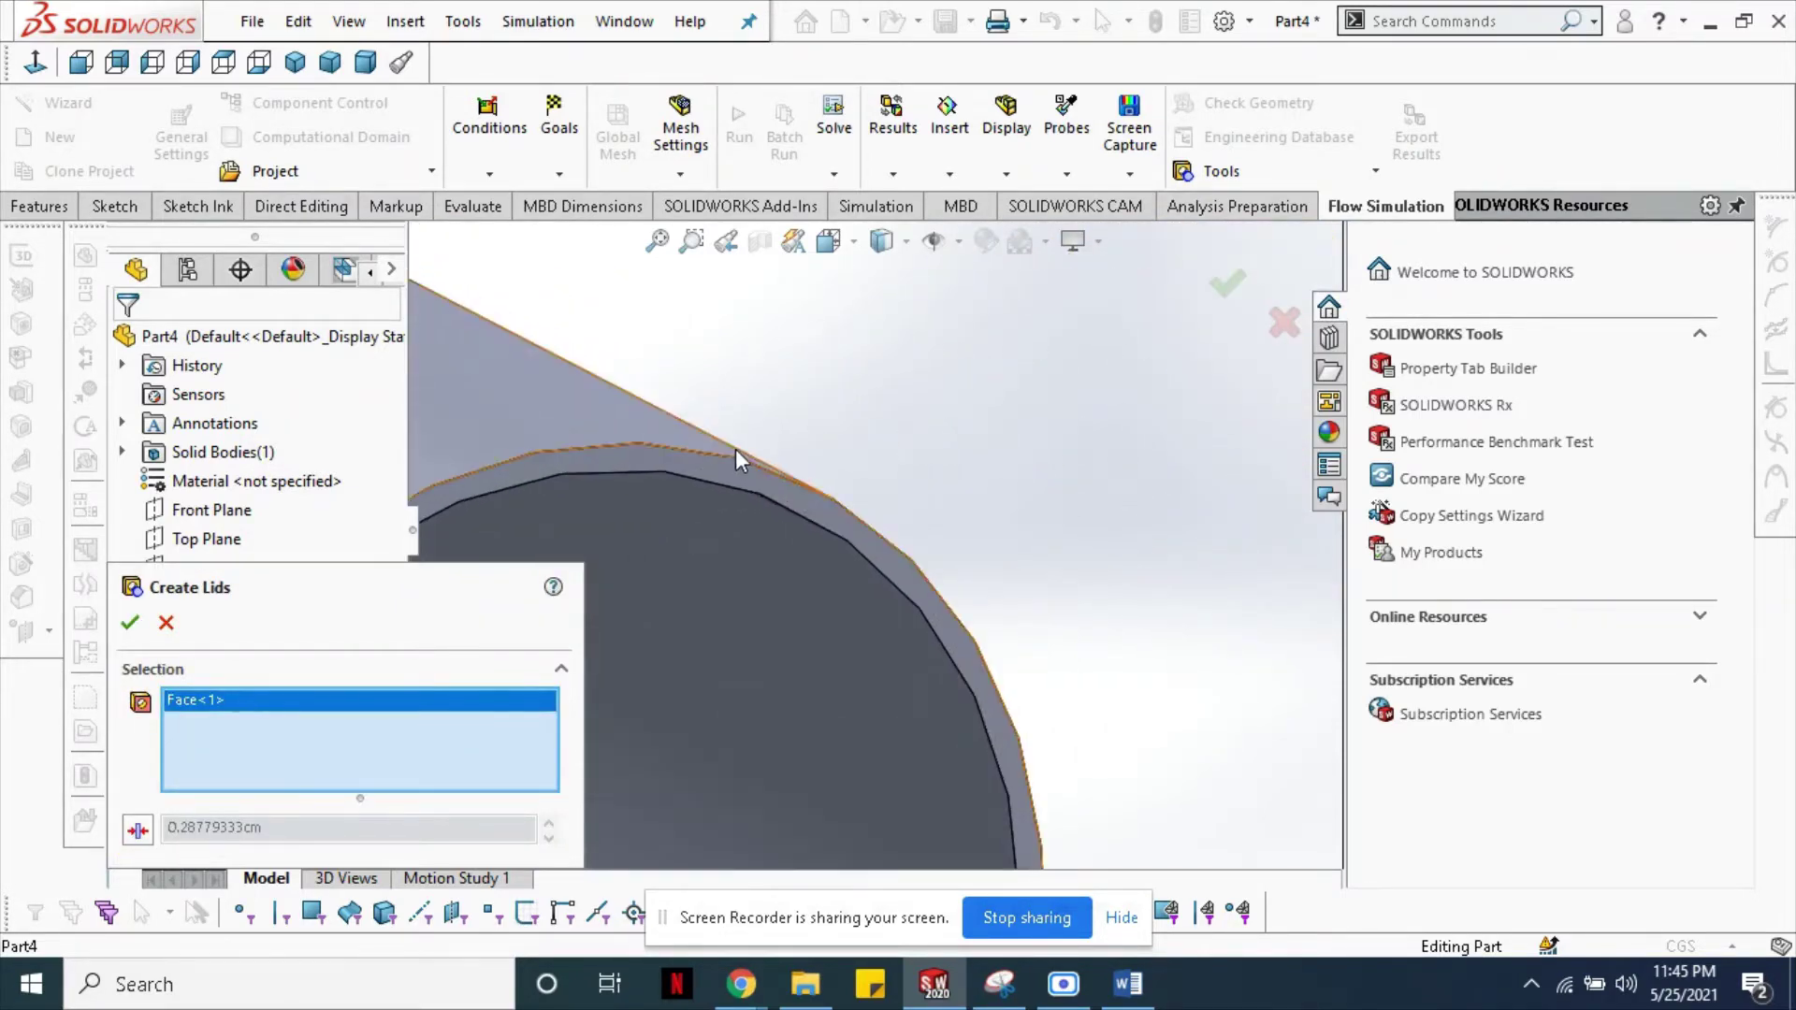
click(738, 473)
scroll(728, 476, up, 2)
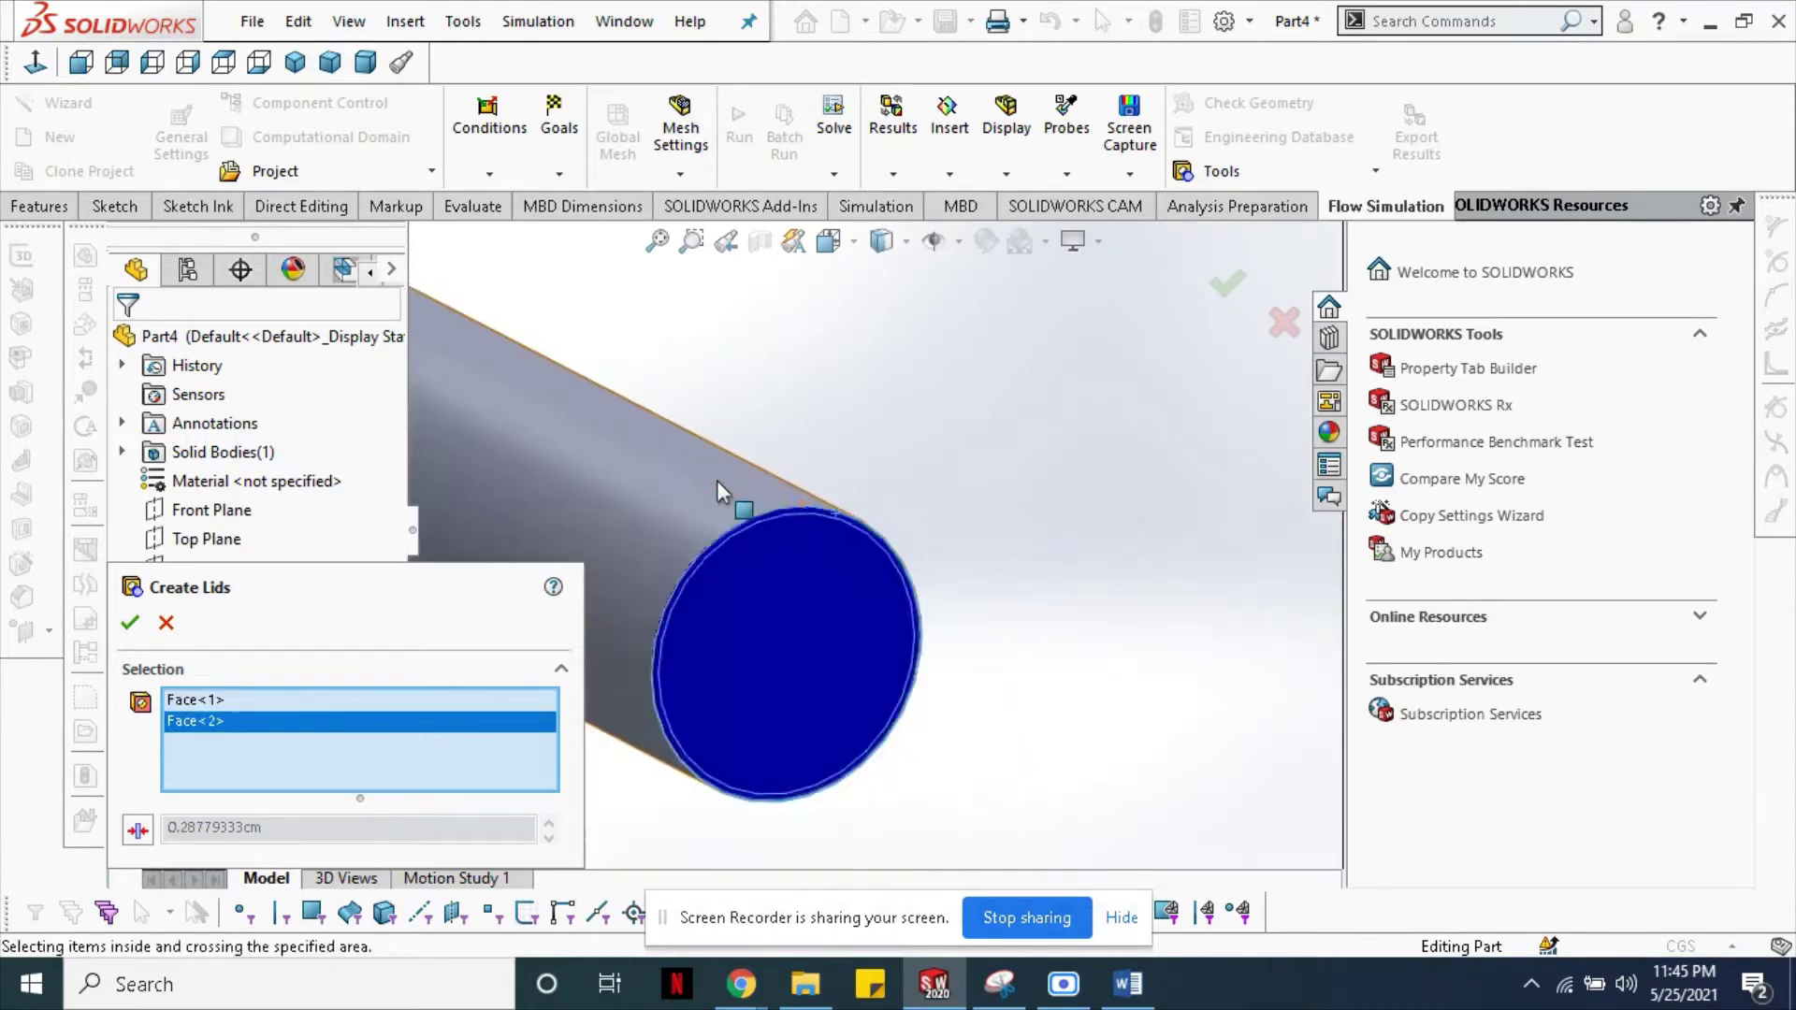
scroll(717, 480, up, 2)
middle_drag(657, 468, 734, 533)
scroll(823, 558, down, 2)
scroll(823, 558, down, 2)
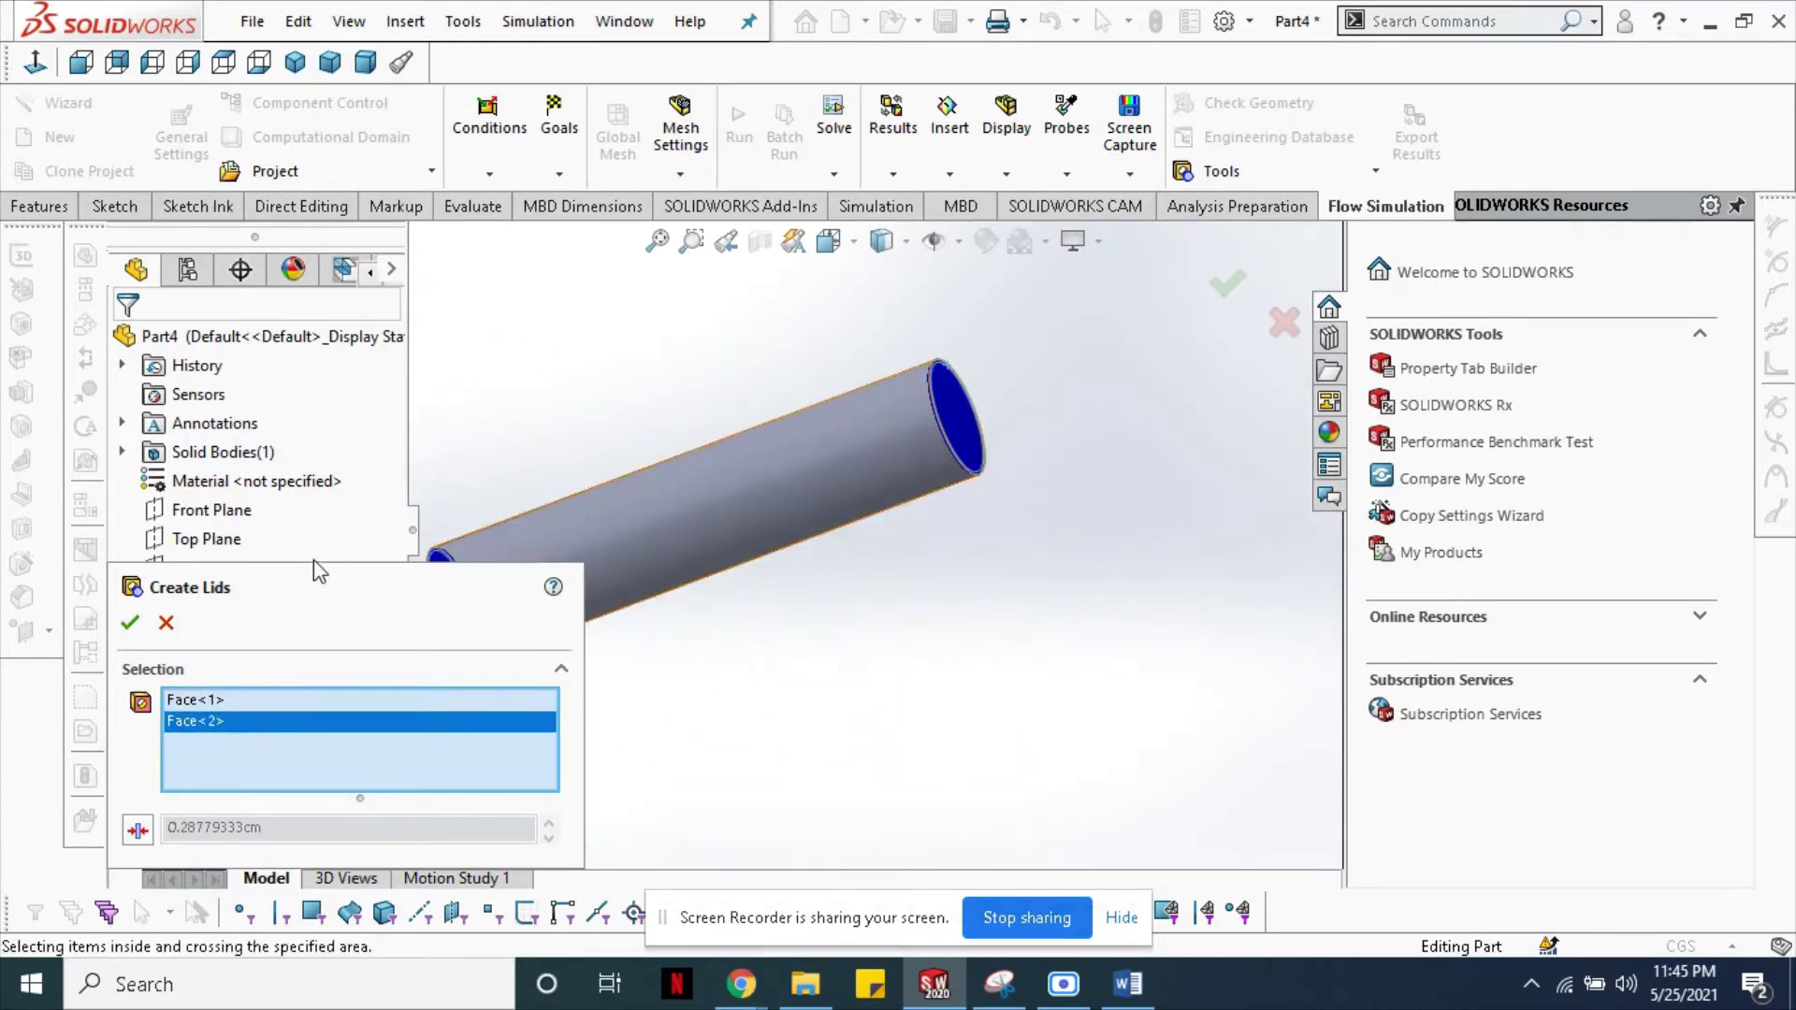
click(131, 622)
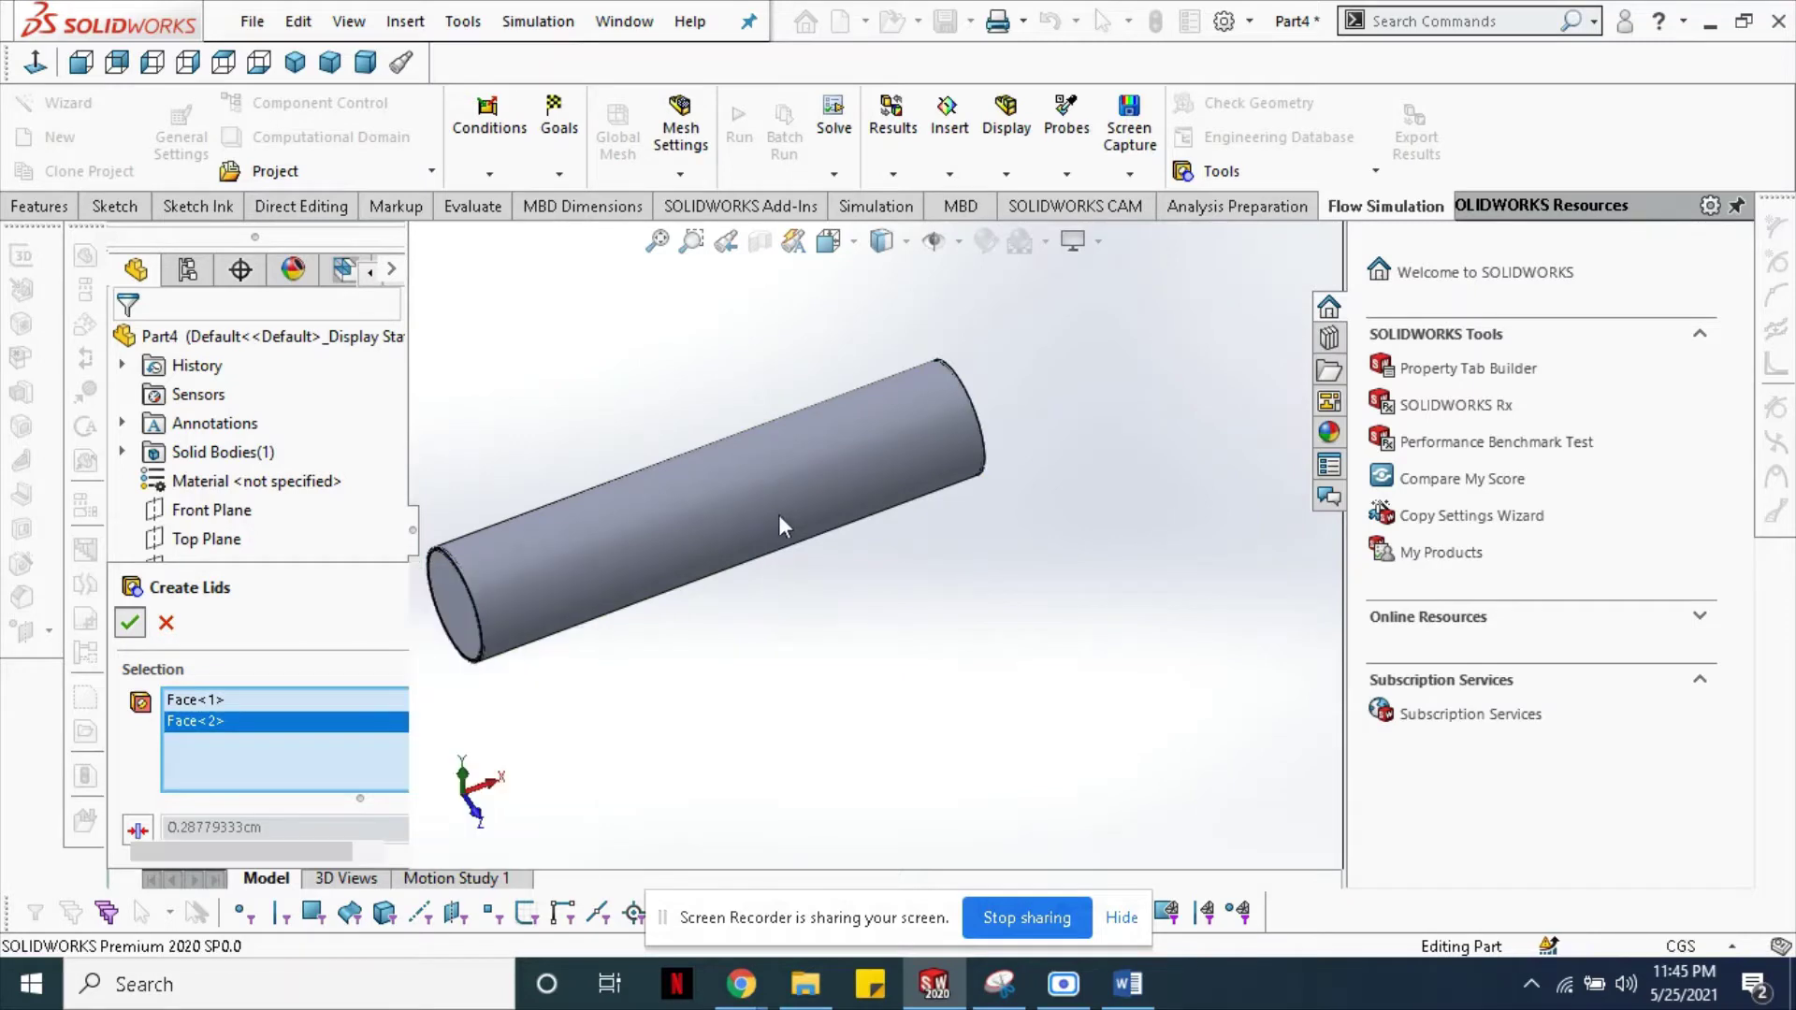
mouse_move(789, 610)
middle_down()
mouse_move(734, 606)
mouse_move(746, 521)
mouse_move(754, 590)
mouse_move(739, 571)
middle_up()
- Launch the Flow Simulation Wizard and dismiss the save-first warning
scroll(524, 467, down, 3)
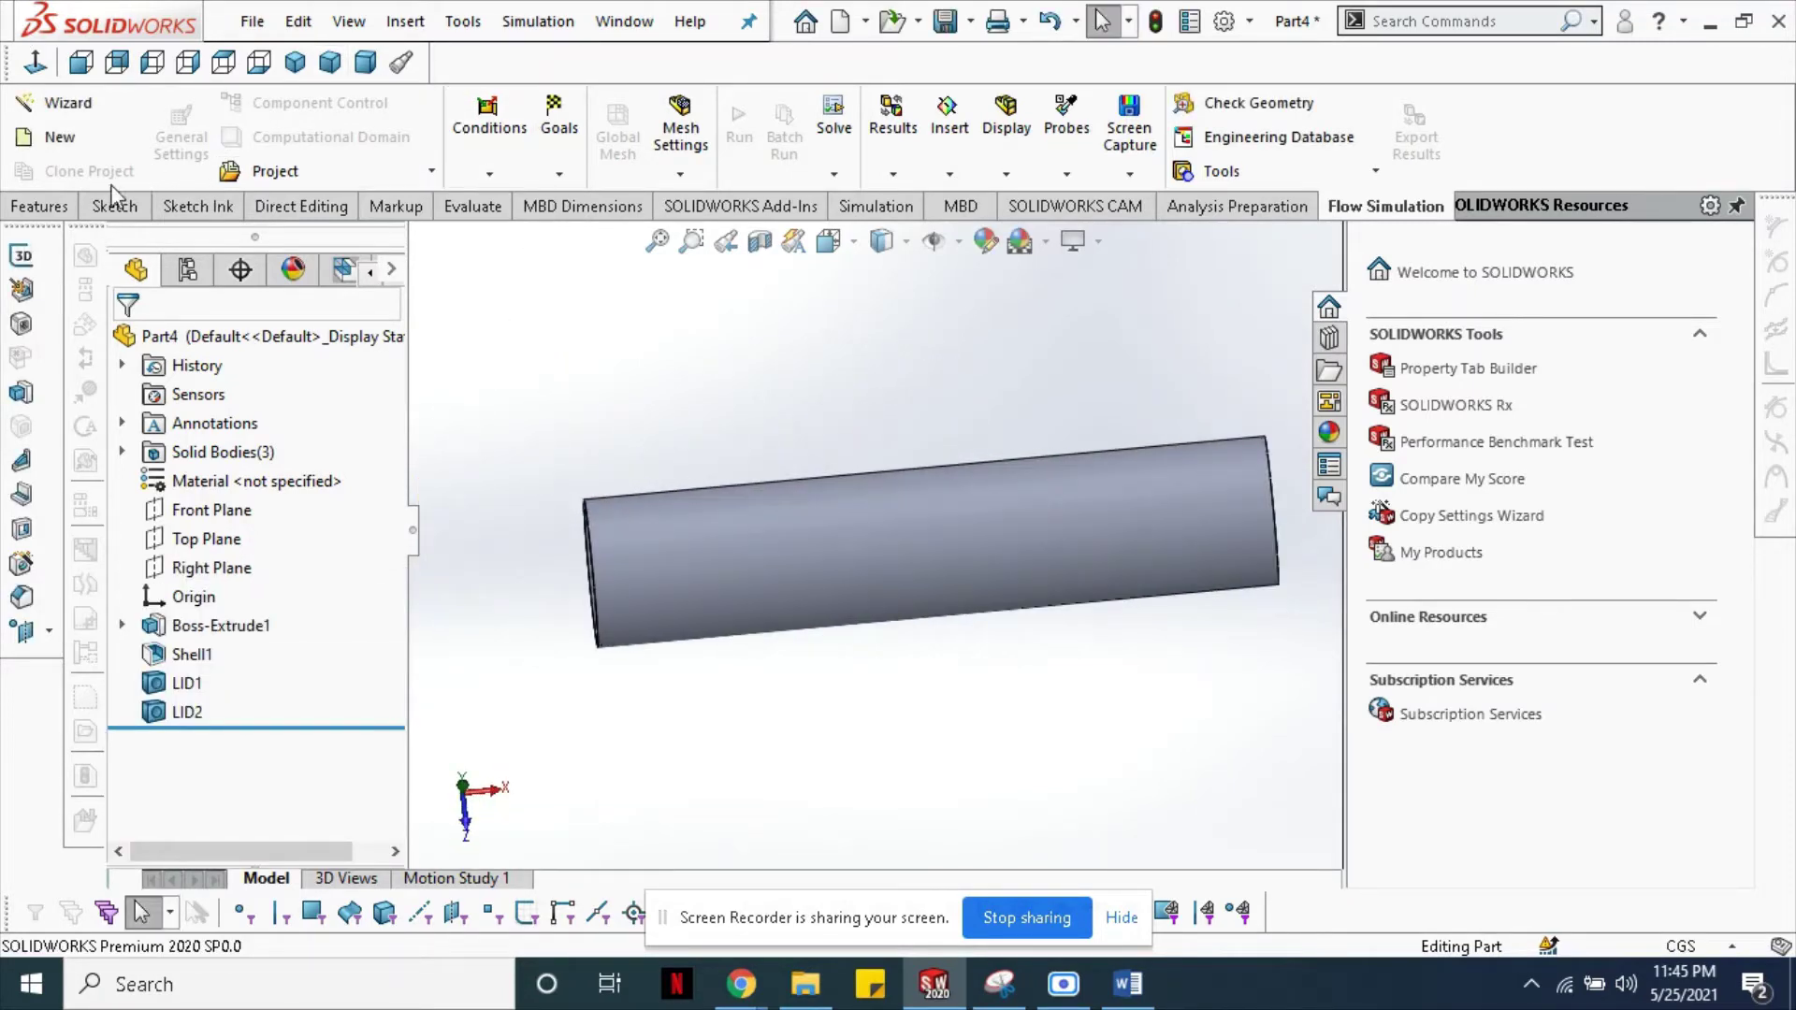
click(80, 105)
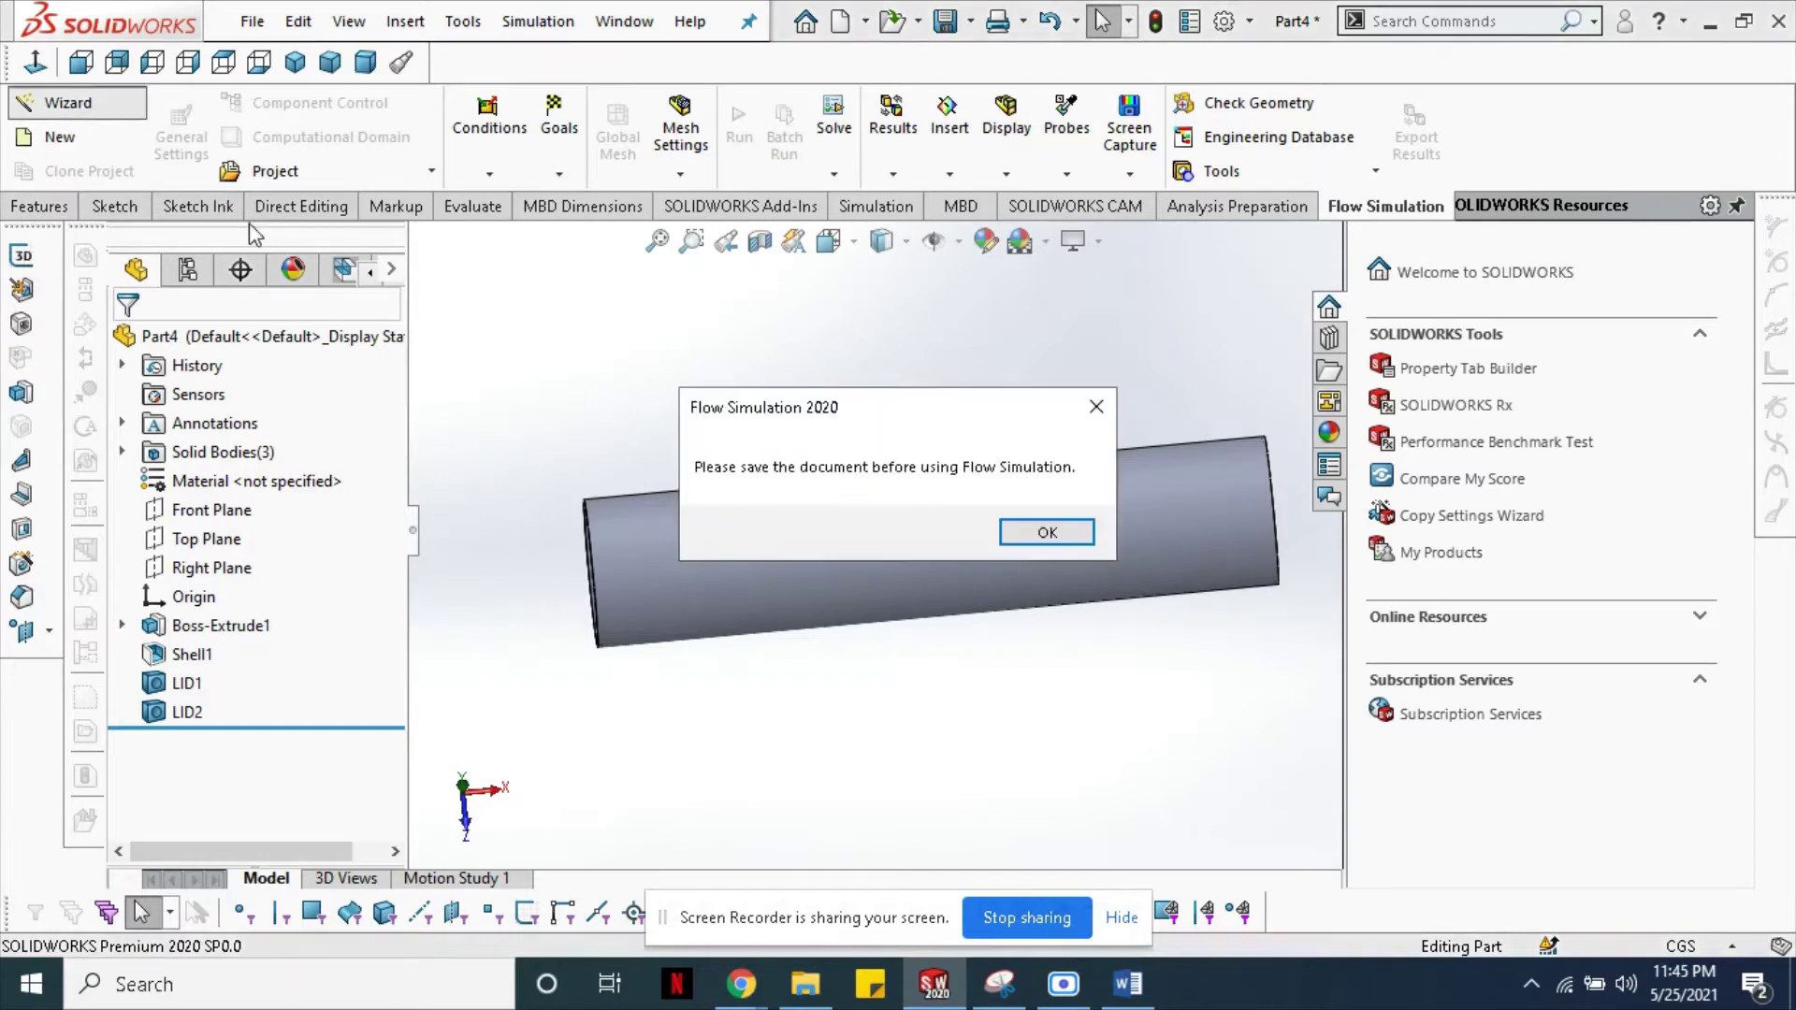
click(1047, 532)
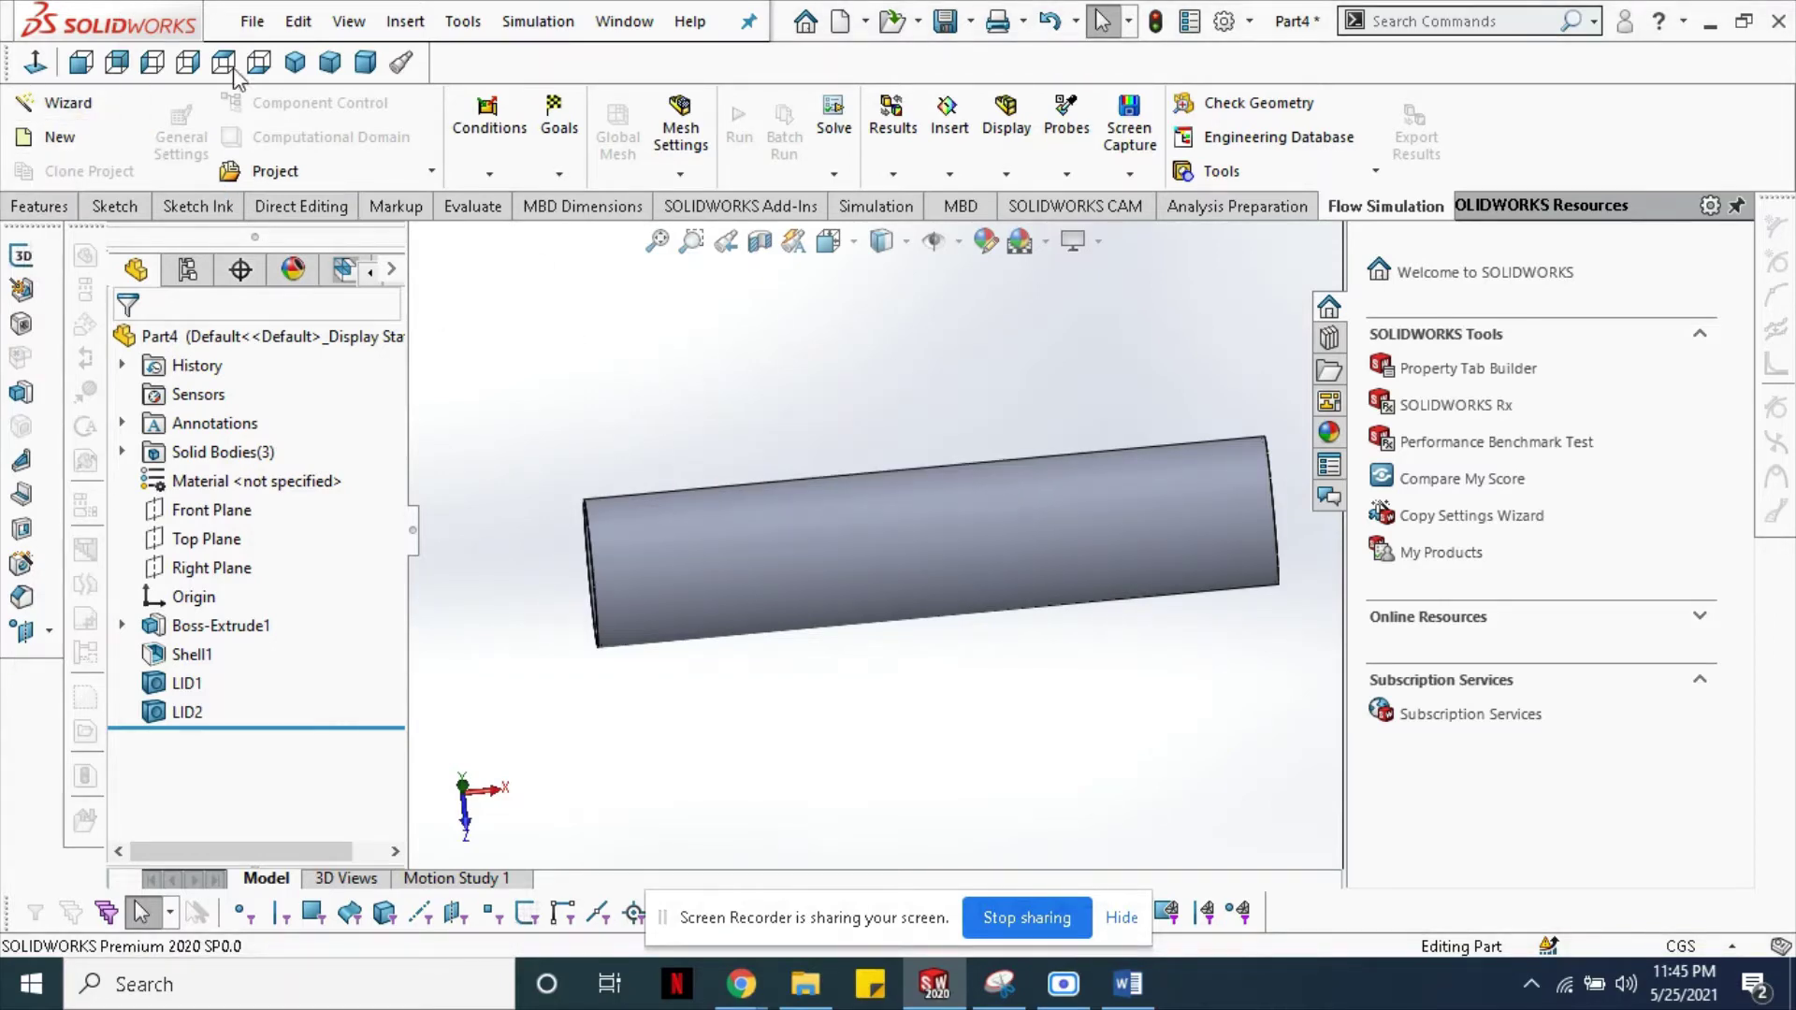
- Save the part under the file name model3a
click(250, 22)
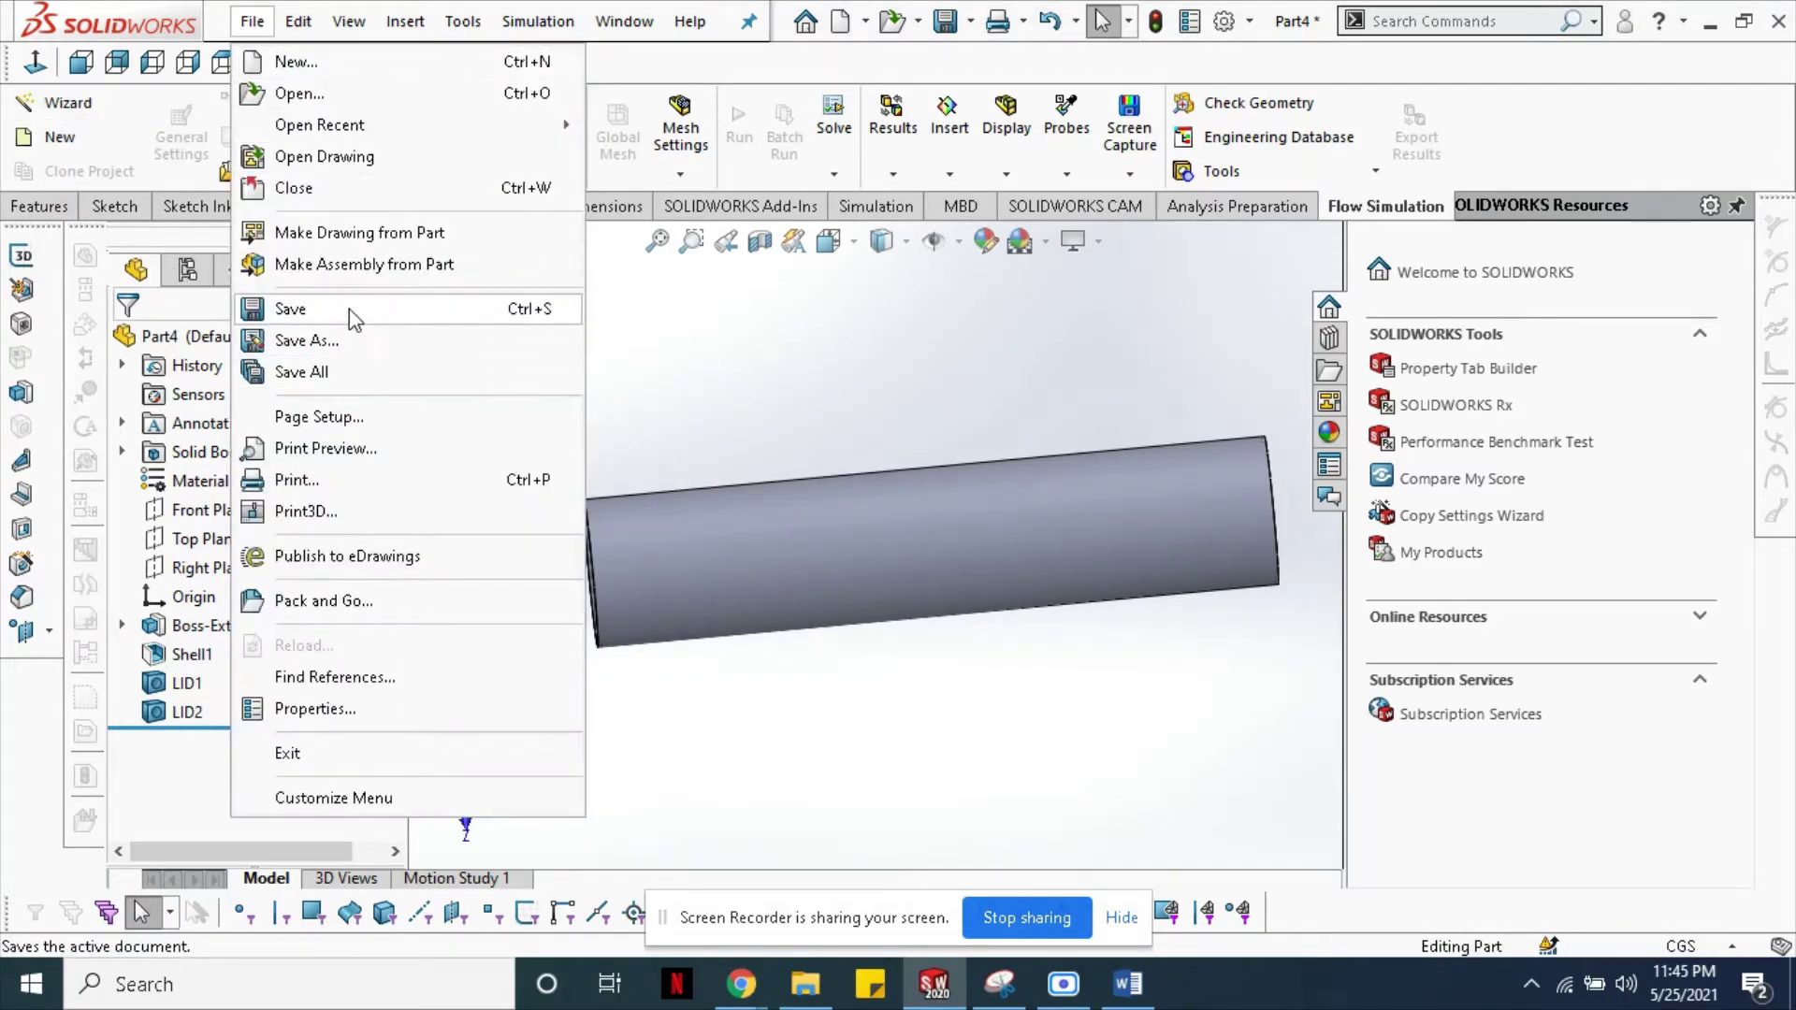
click(350, 308)
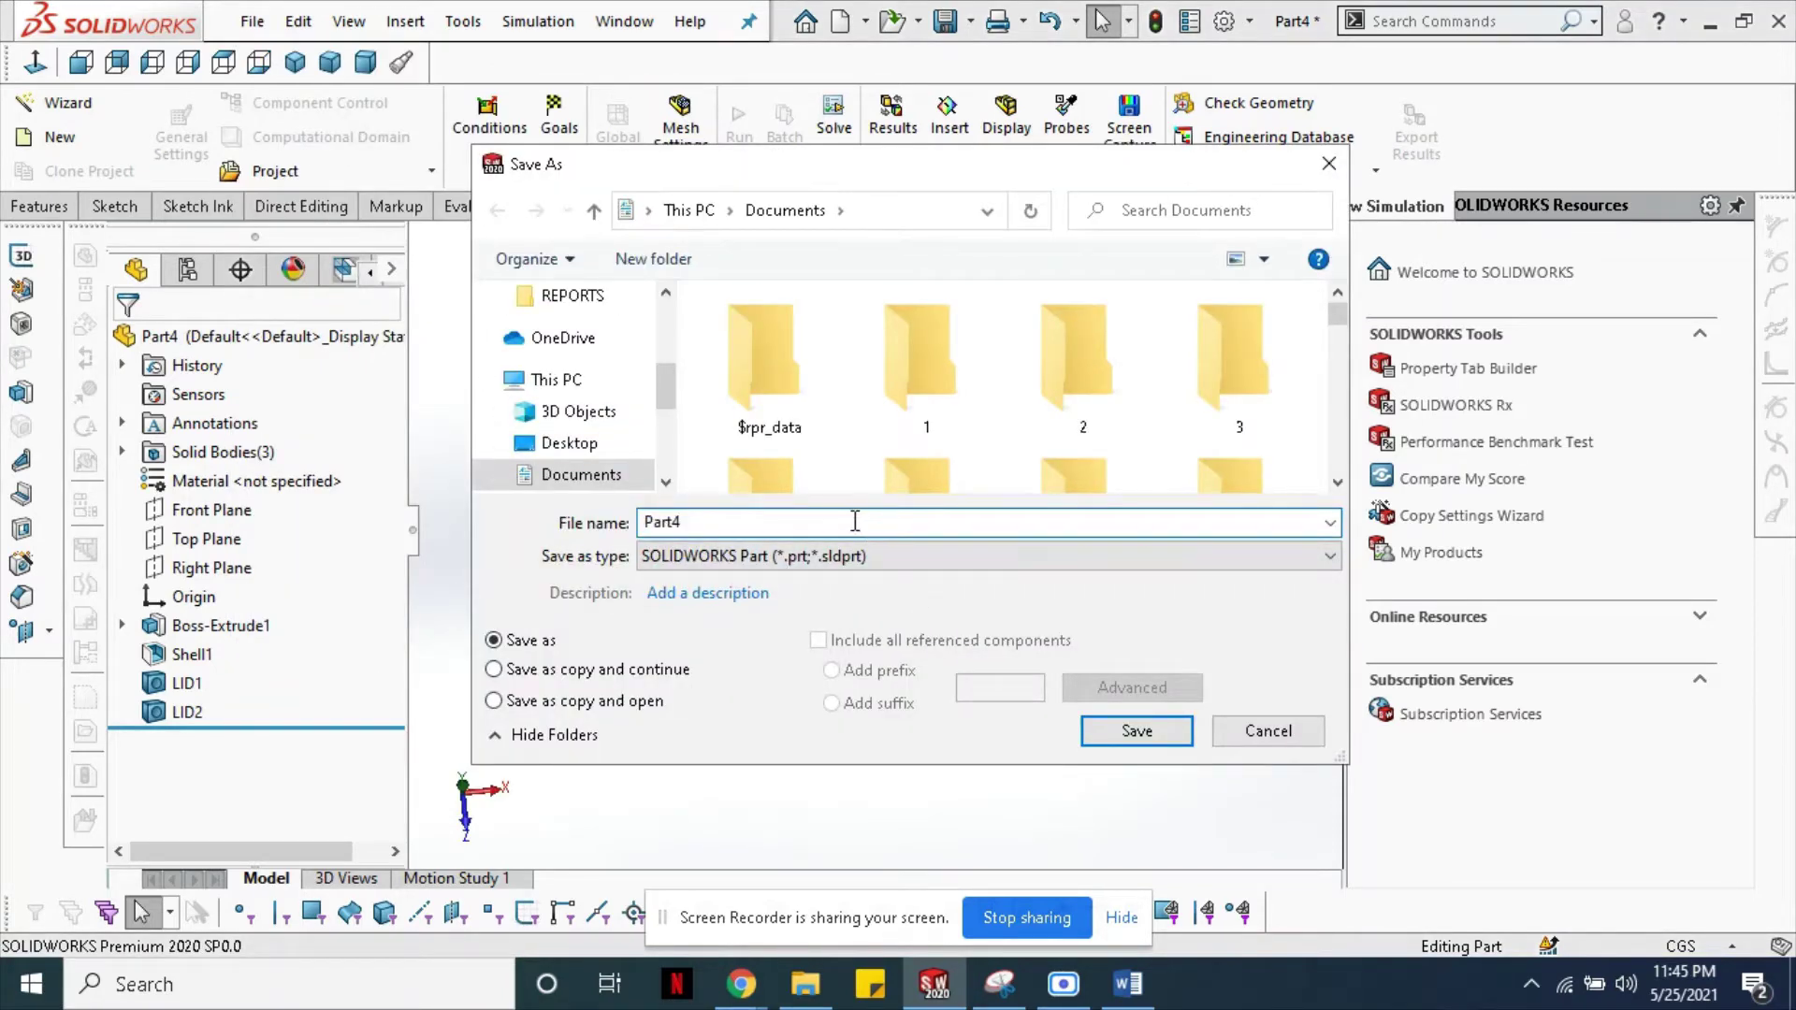
click(697, 524)
text(m)
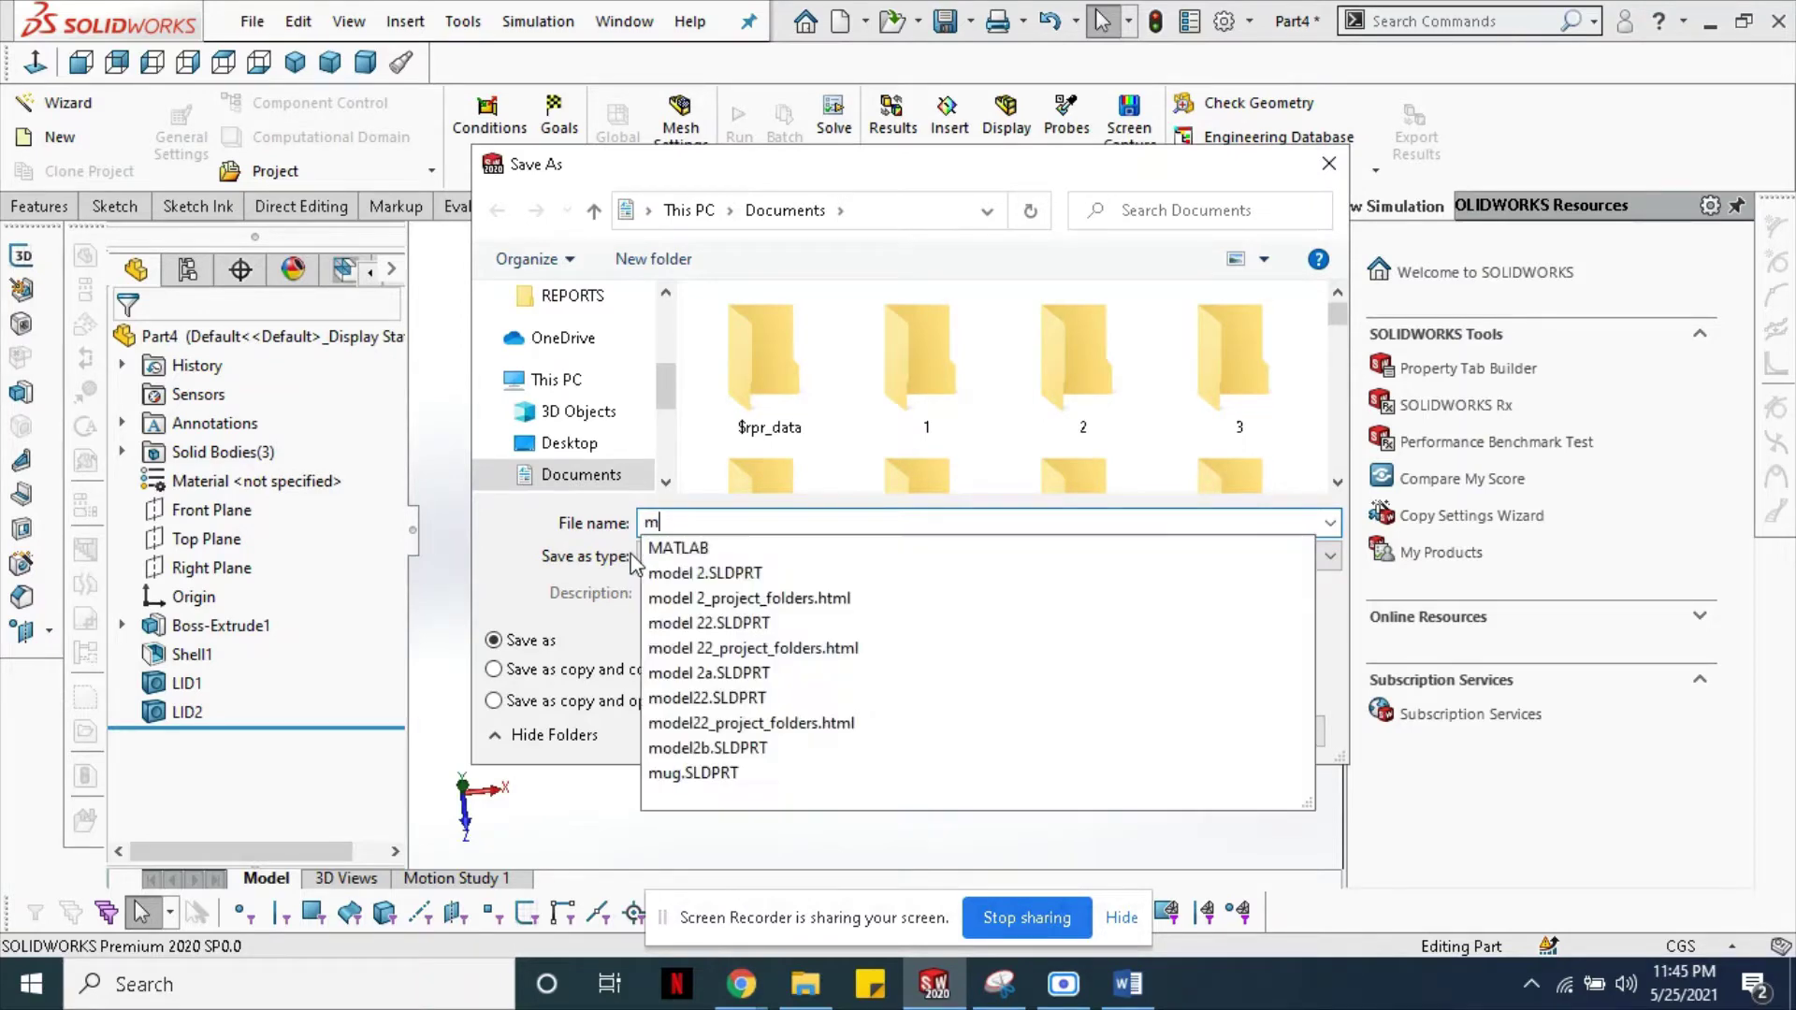
text(od4)
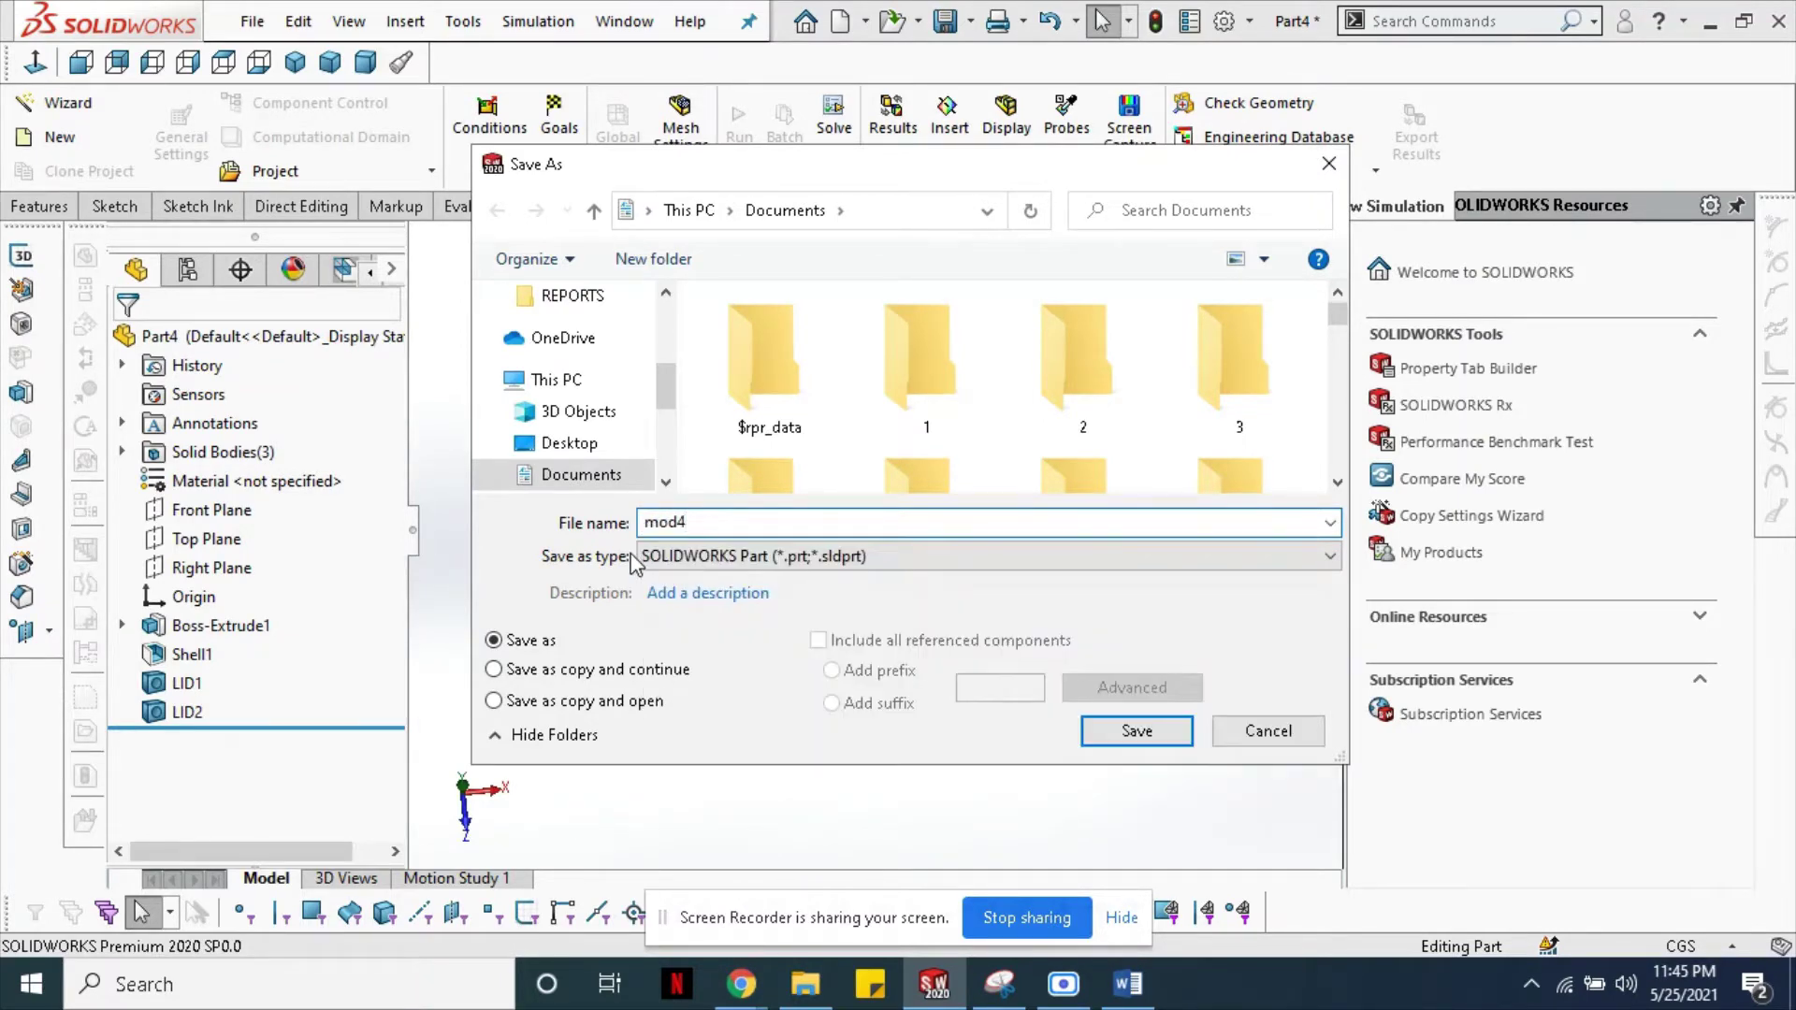
key(BackSpace)
text(el)
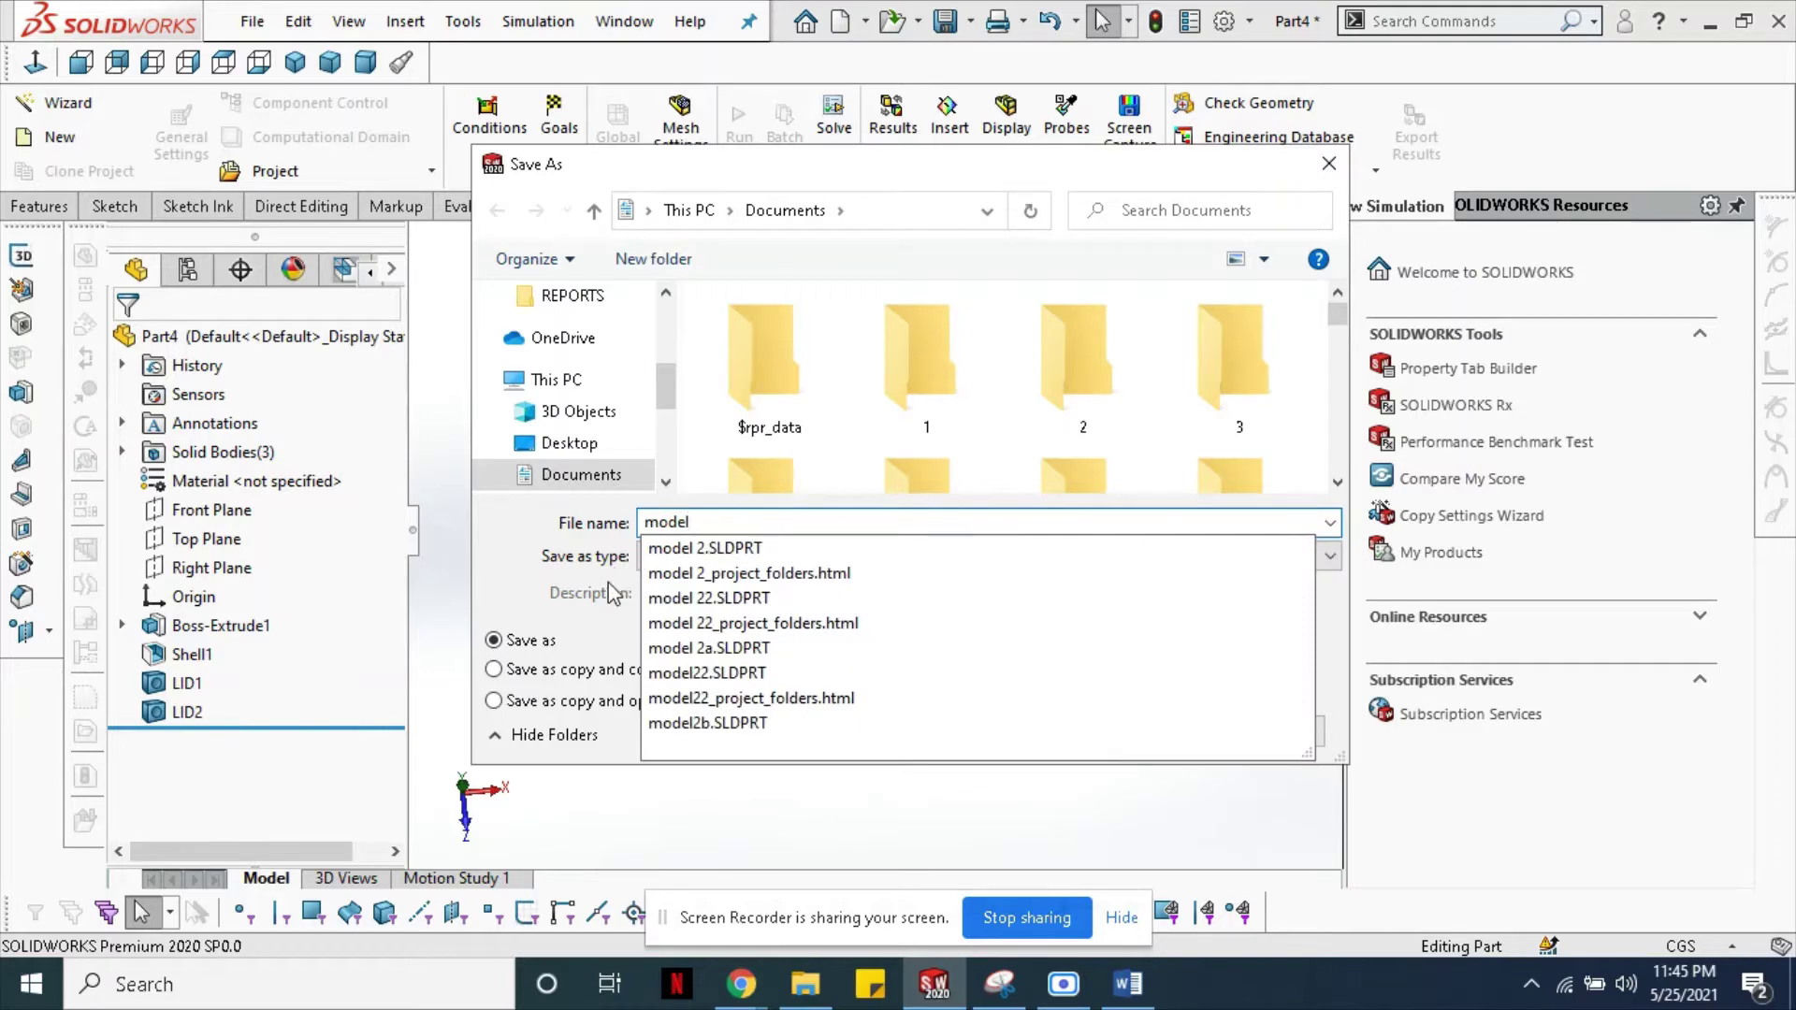
text(3a)
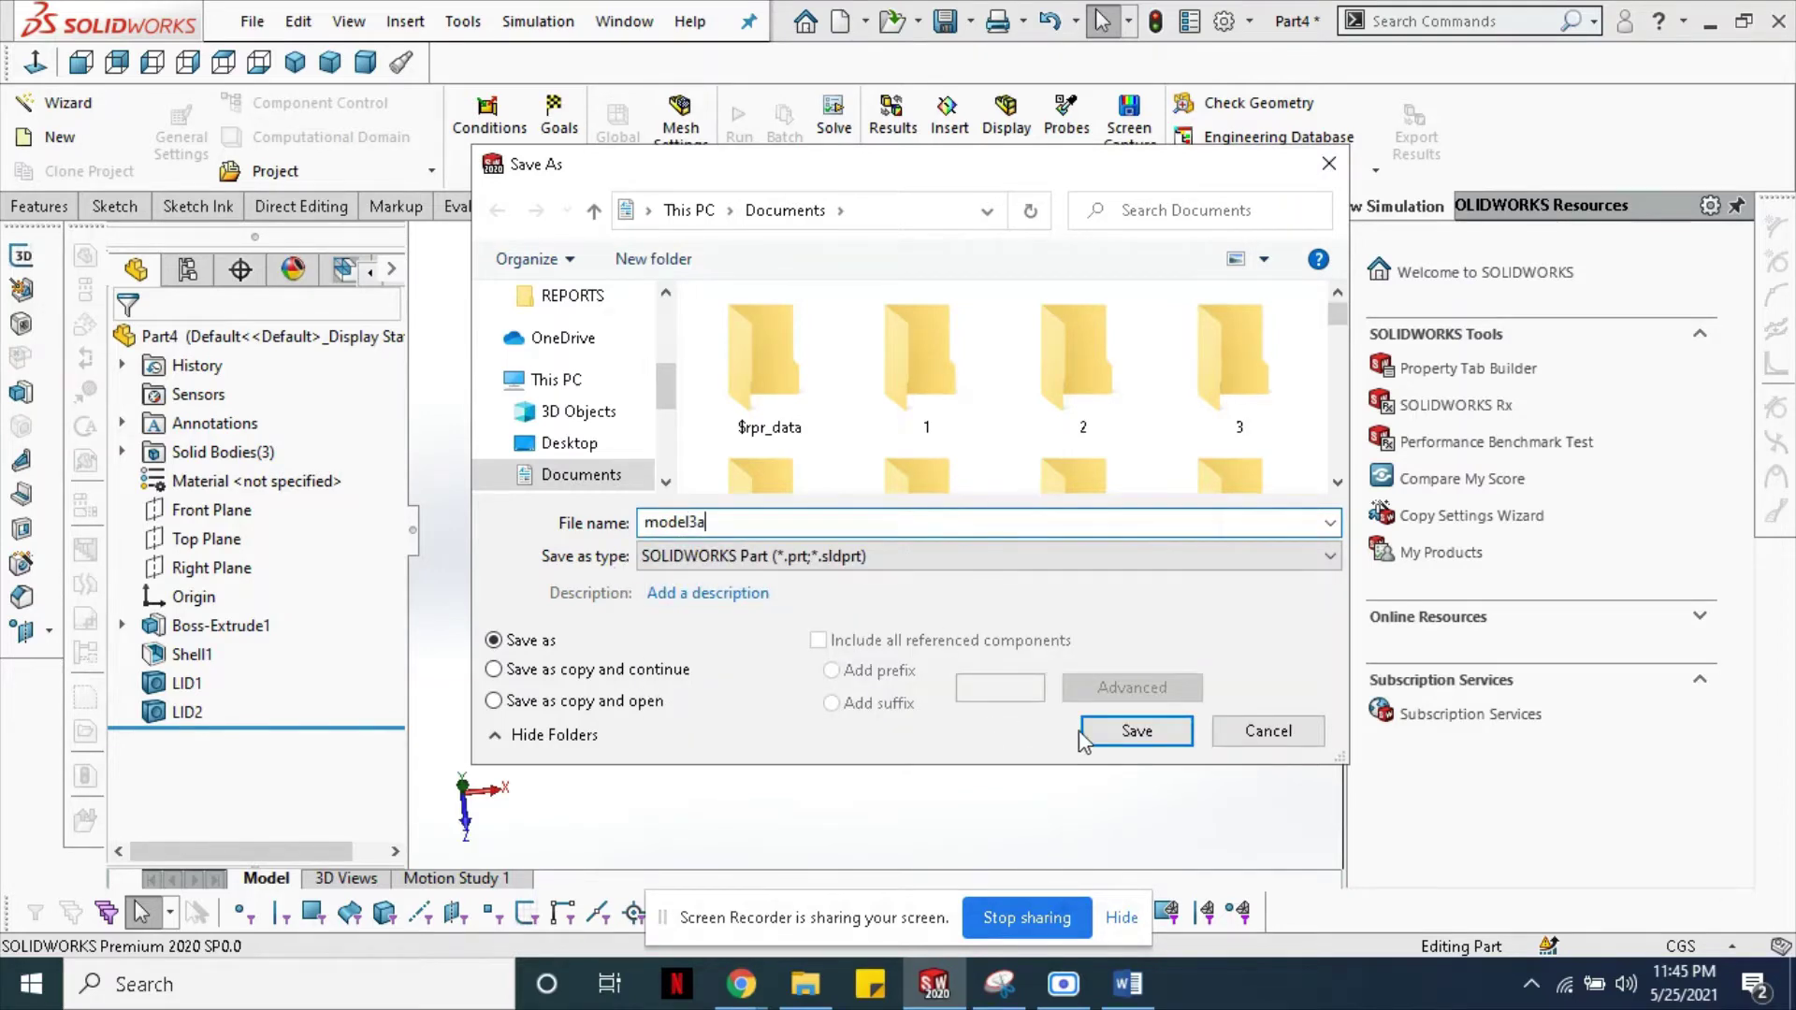
click(1085, 735)
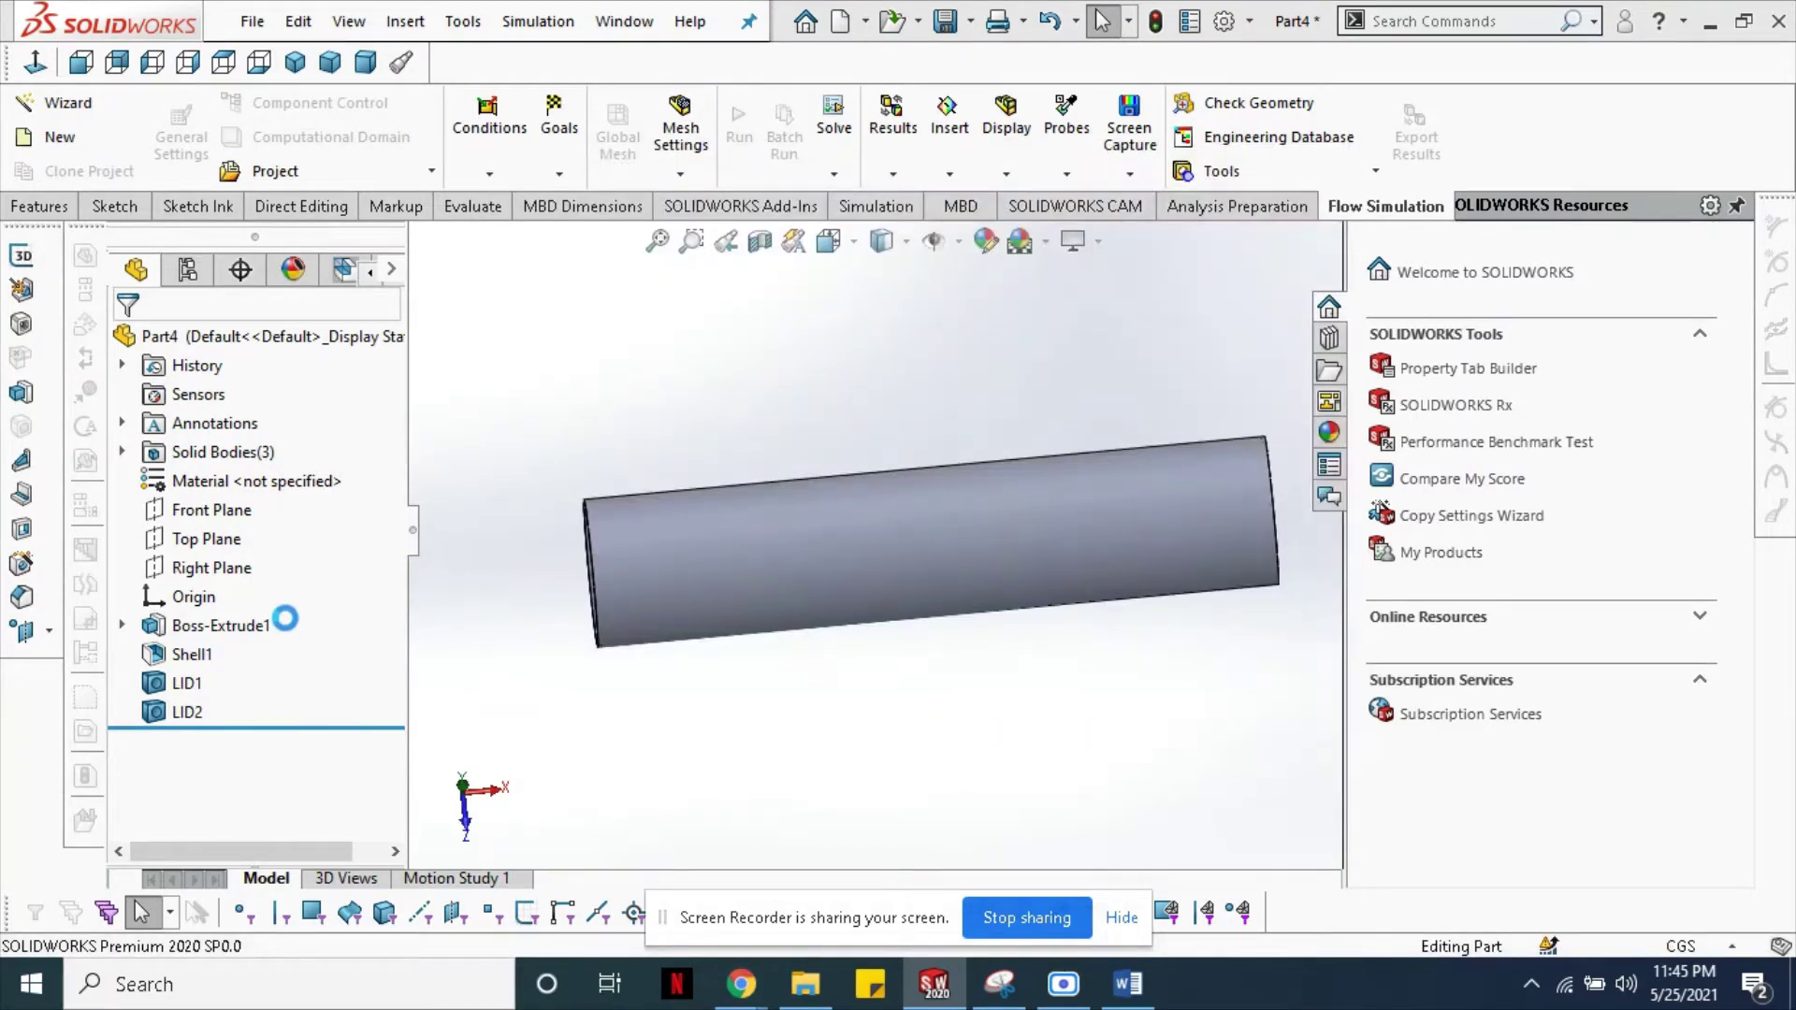
- Start the project wizard, keep Project(1), and choose SI (m-kg-s) units
click(80, 118)
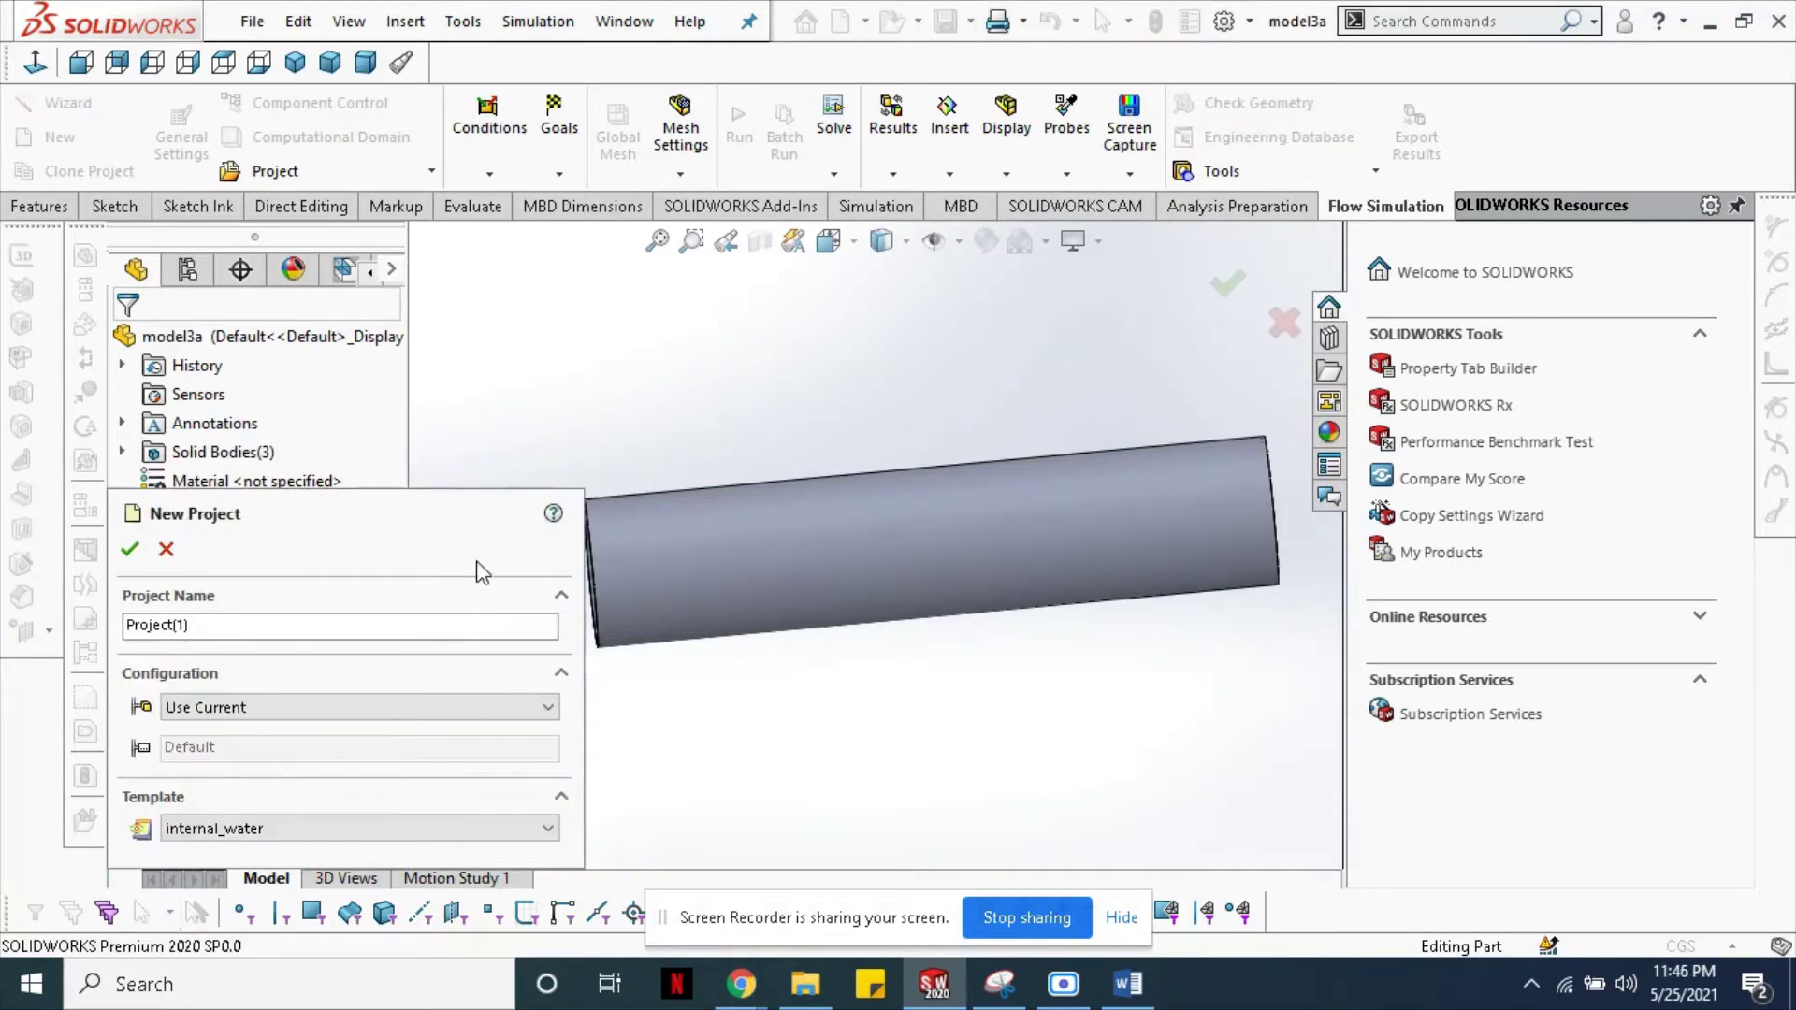
click(165, 549)
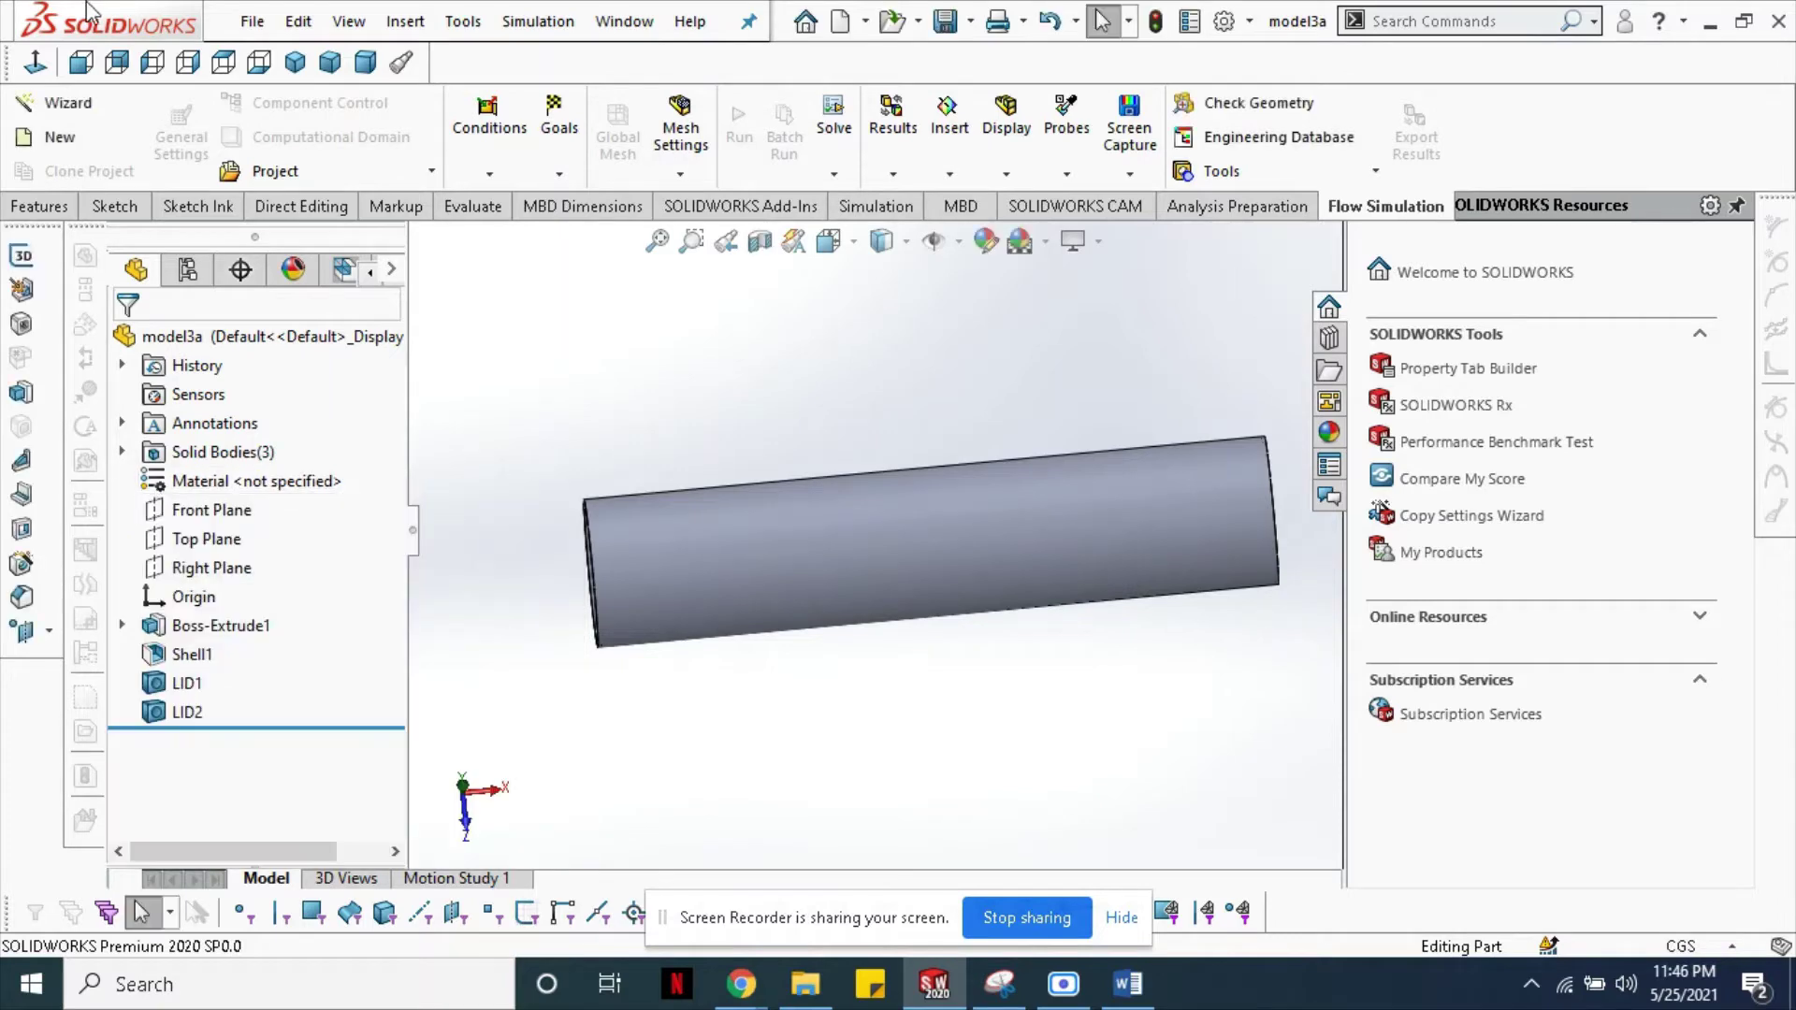
click(58, 102)
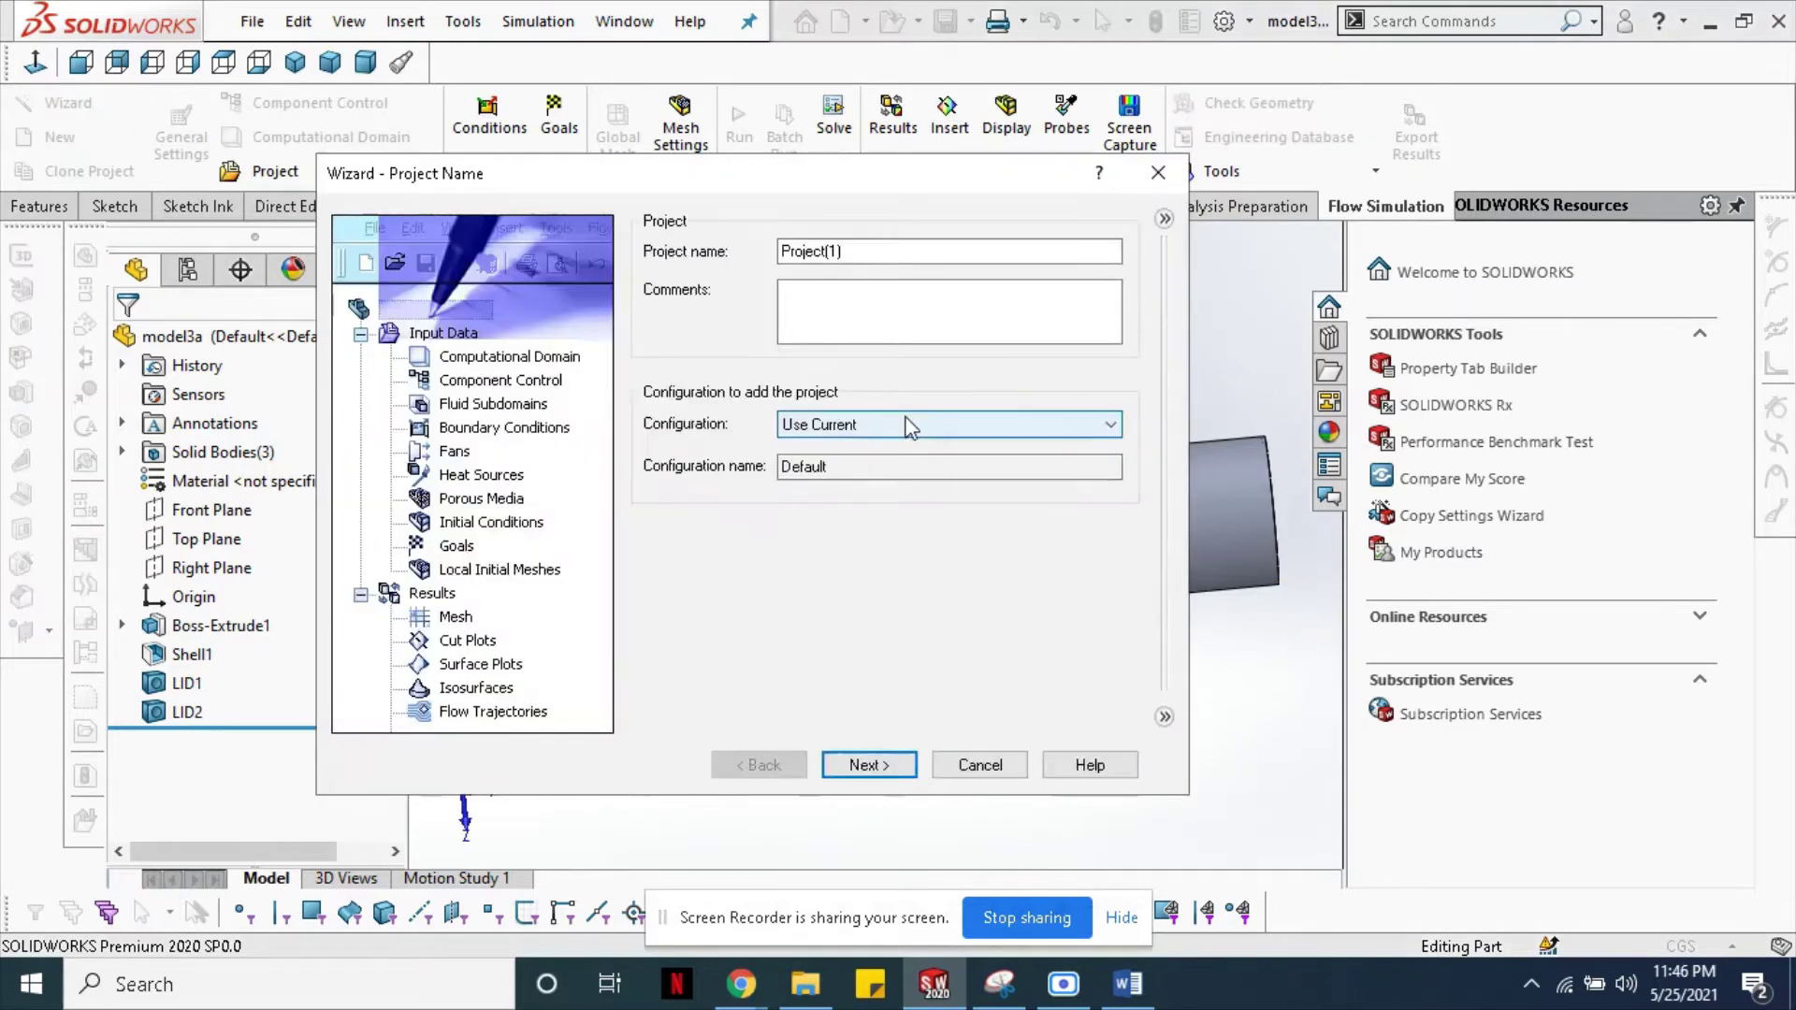
click(848, 765)
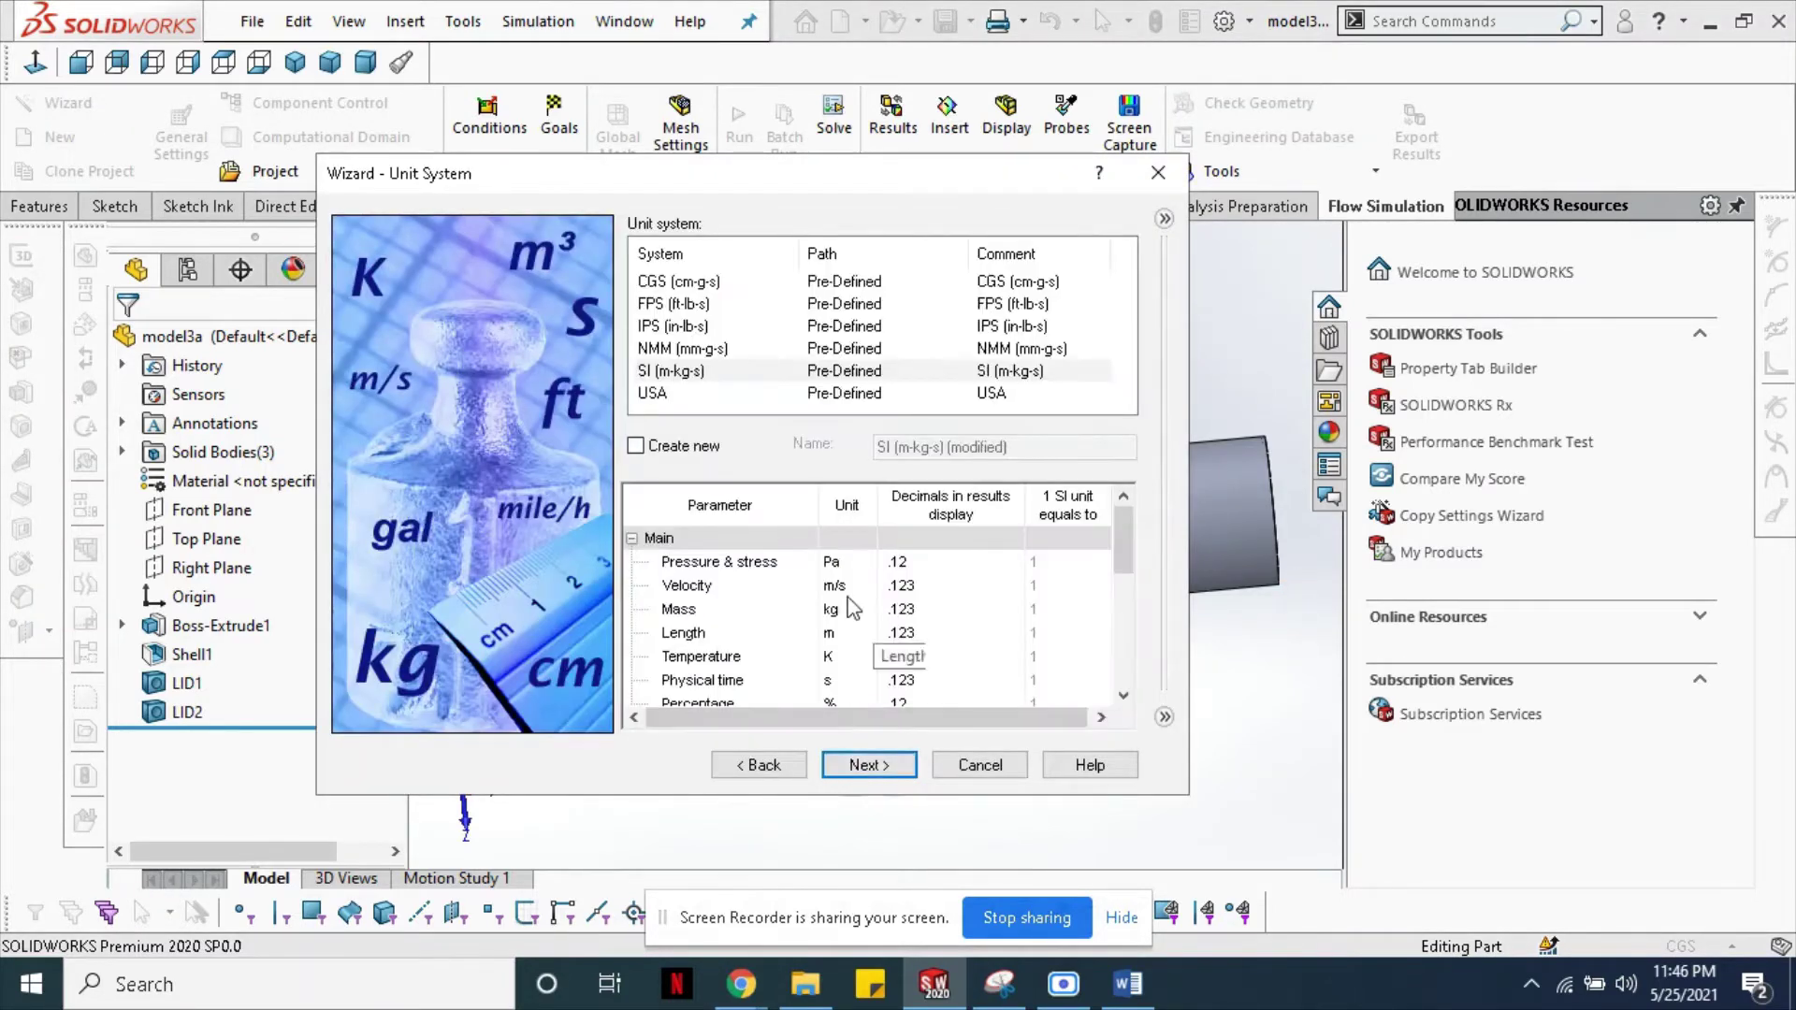
click(900, 372)
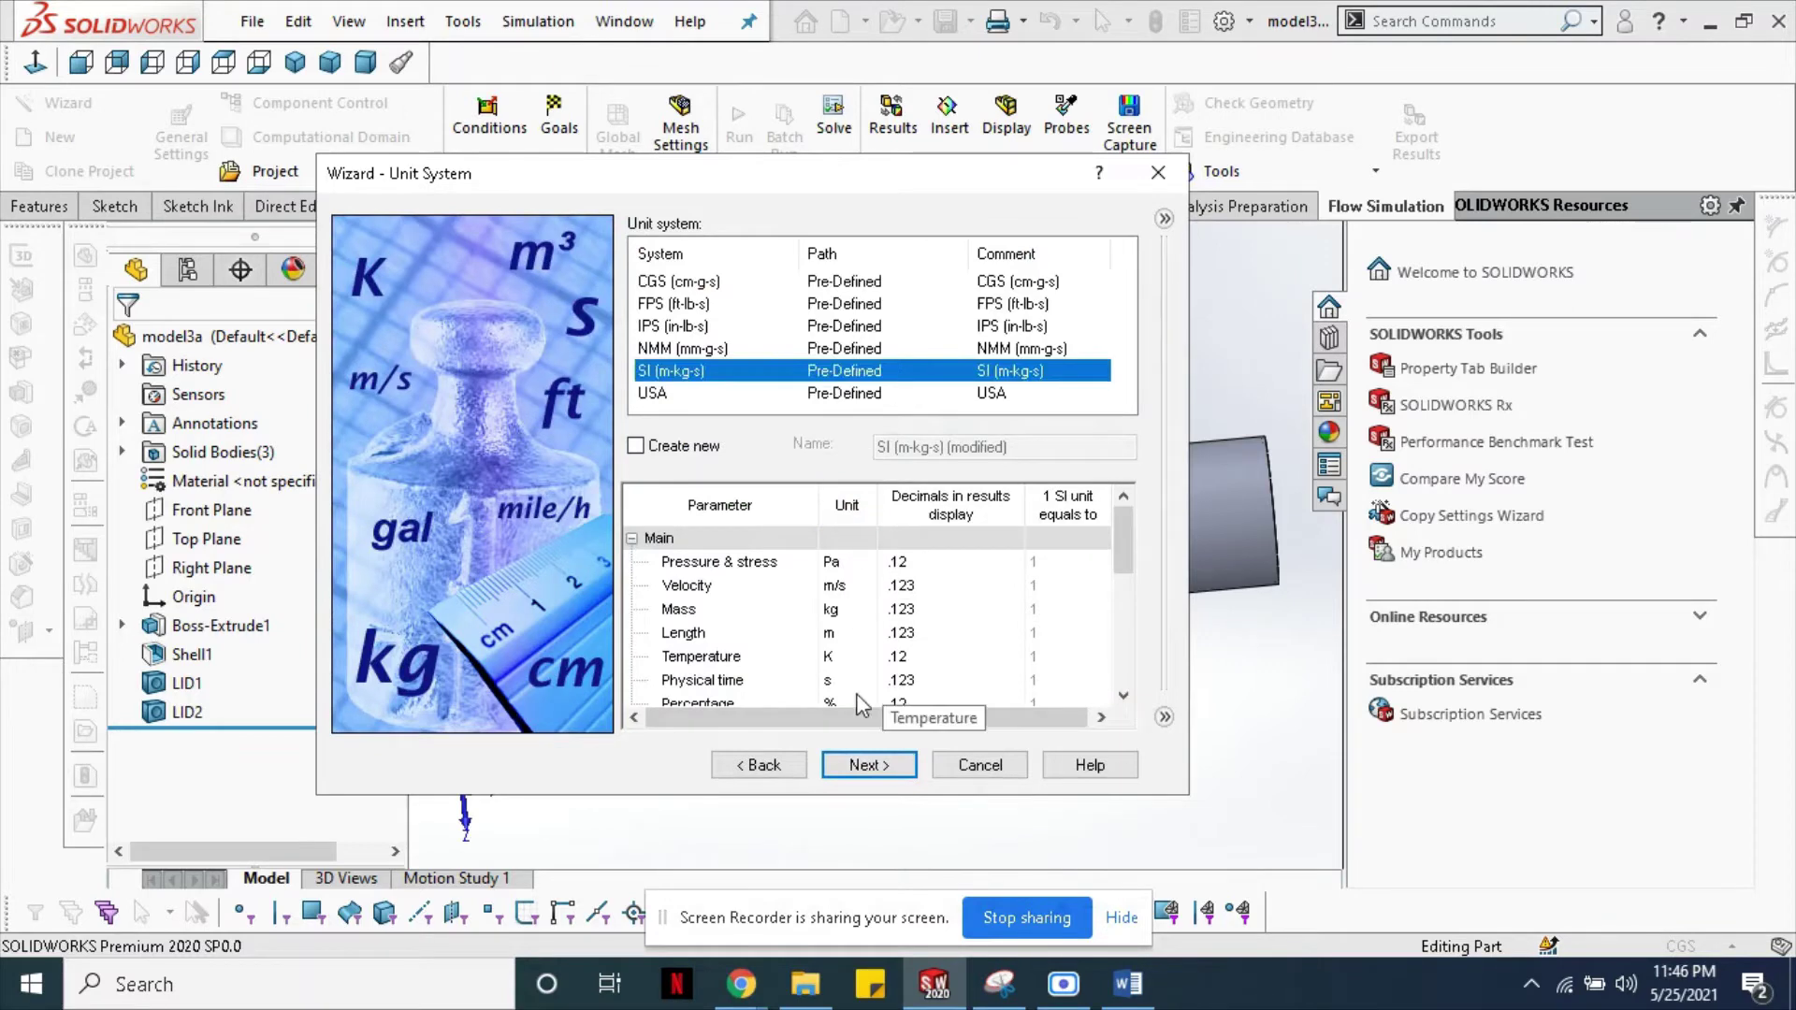
click(870, 765)
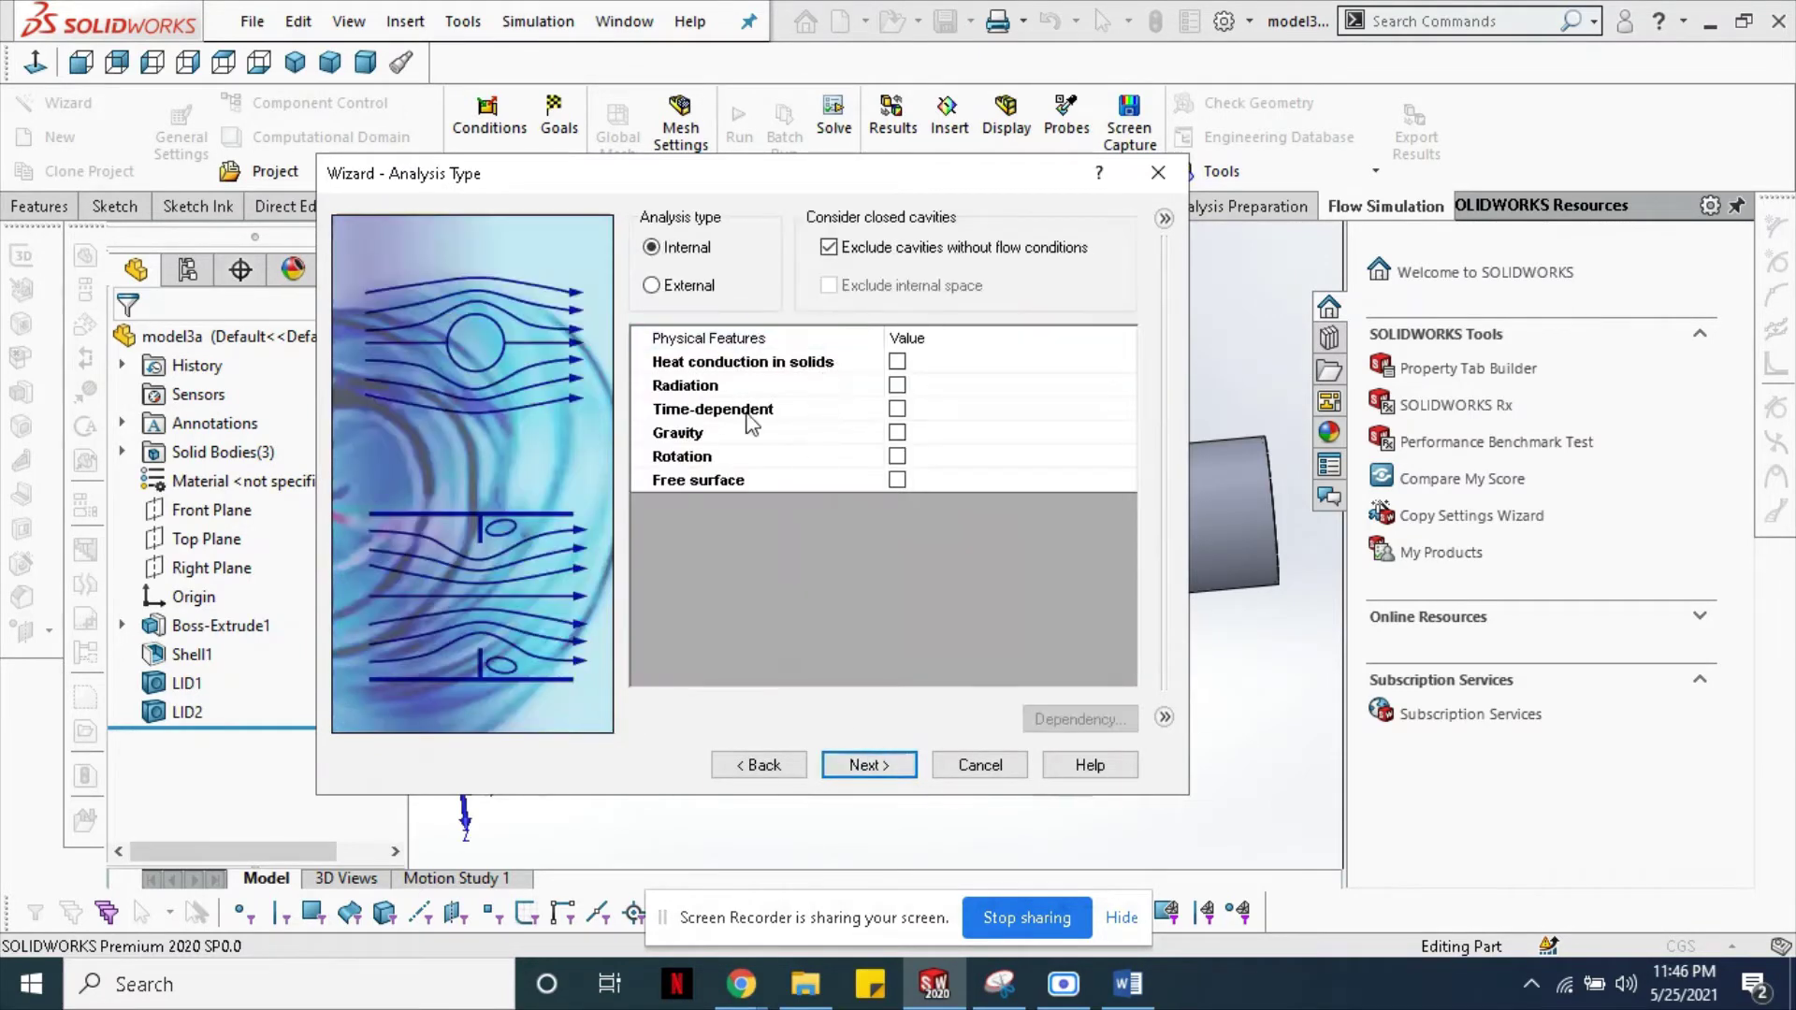
- Enable gravity (−9.81 m/s² along Z) for the internal analysis
click(898, 433)
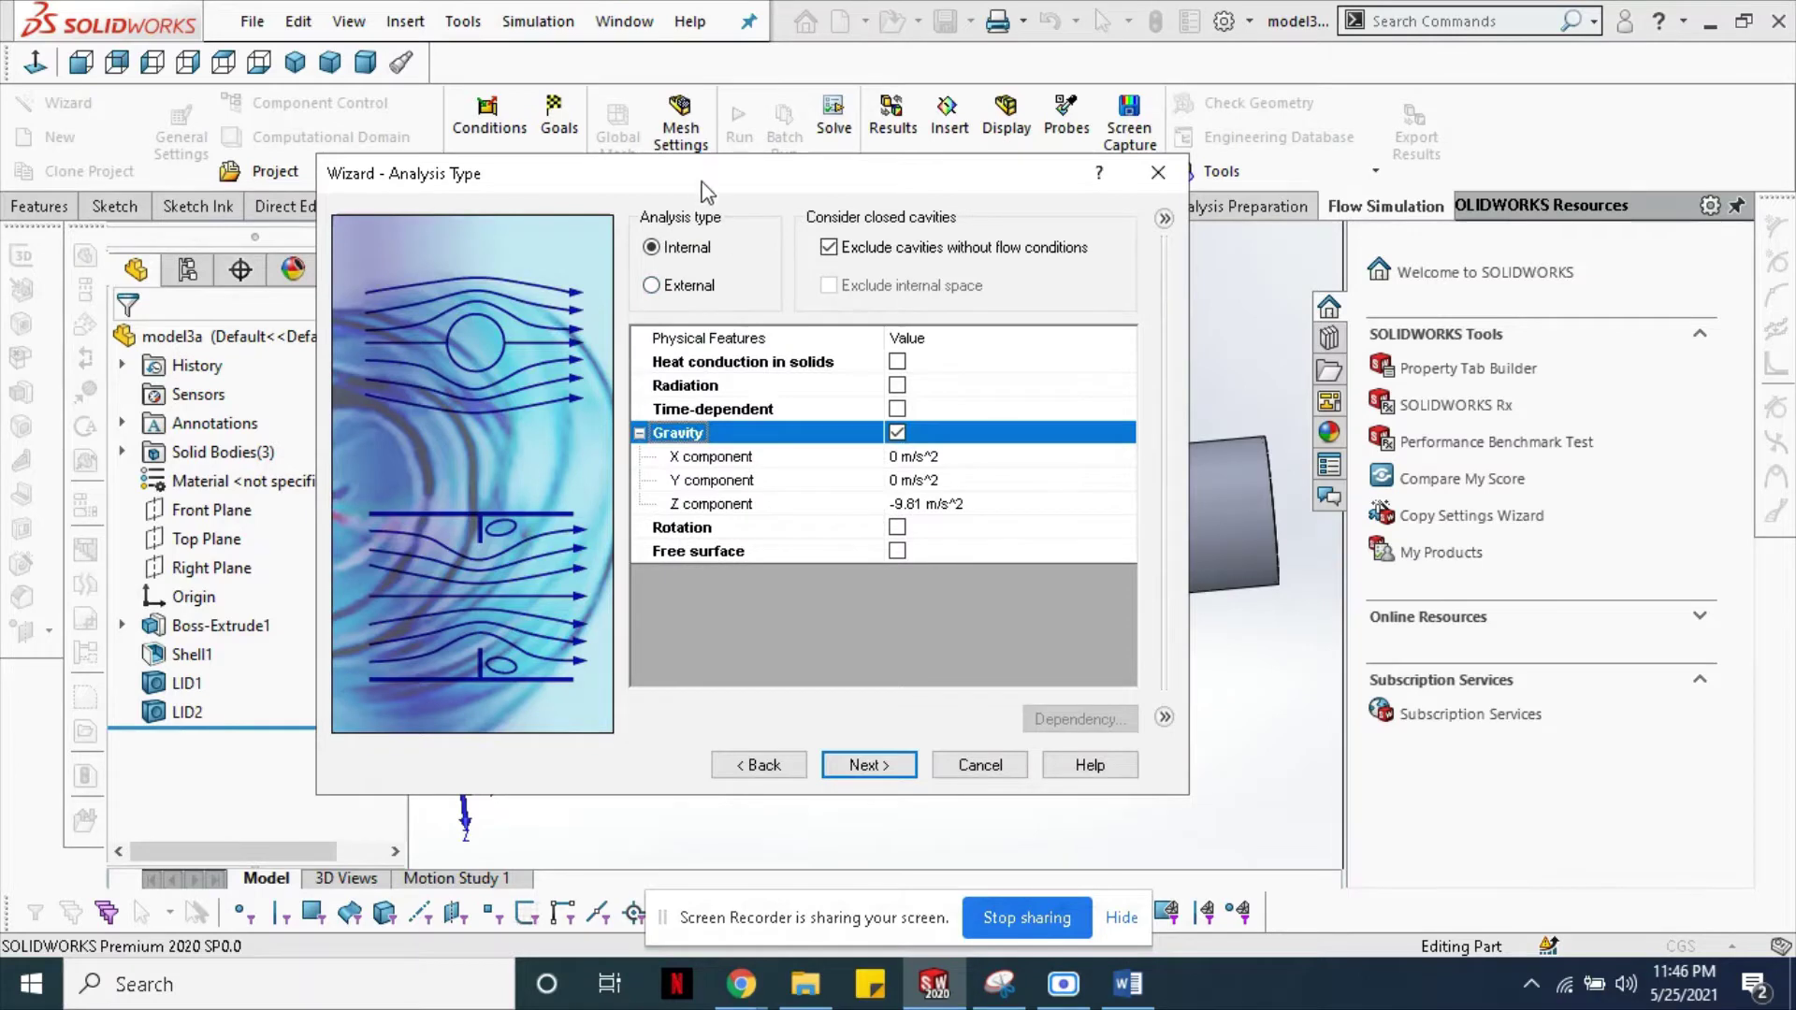
drag(706, 192, 1053, 238)
middle_drag(466, 617, 468, 580)
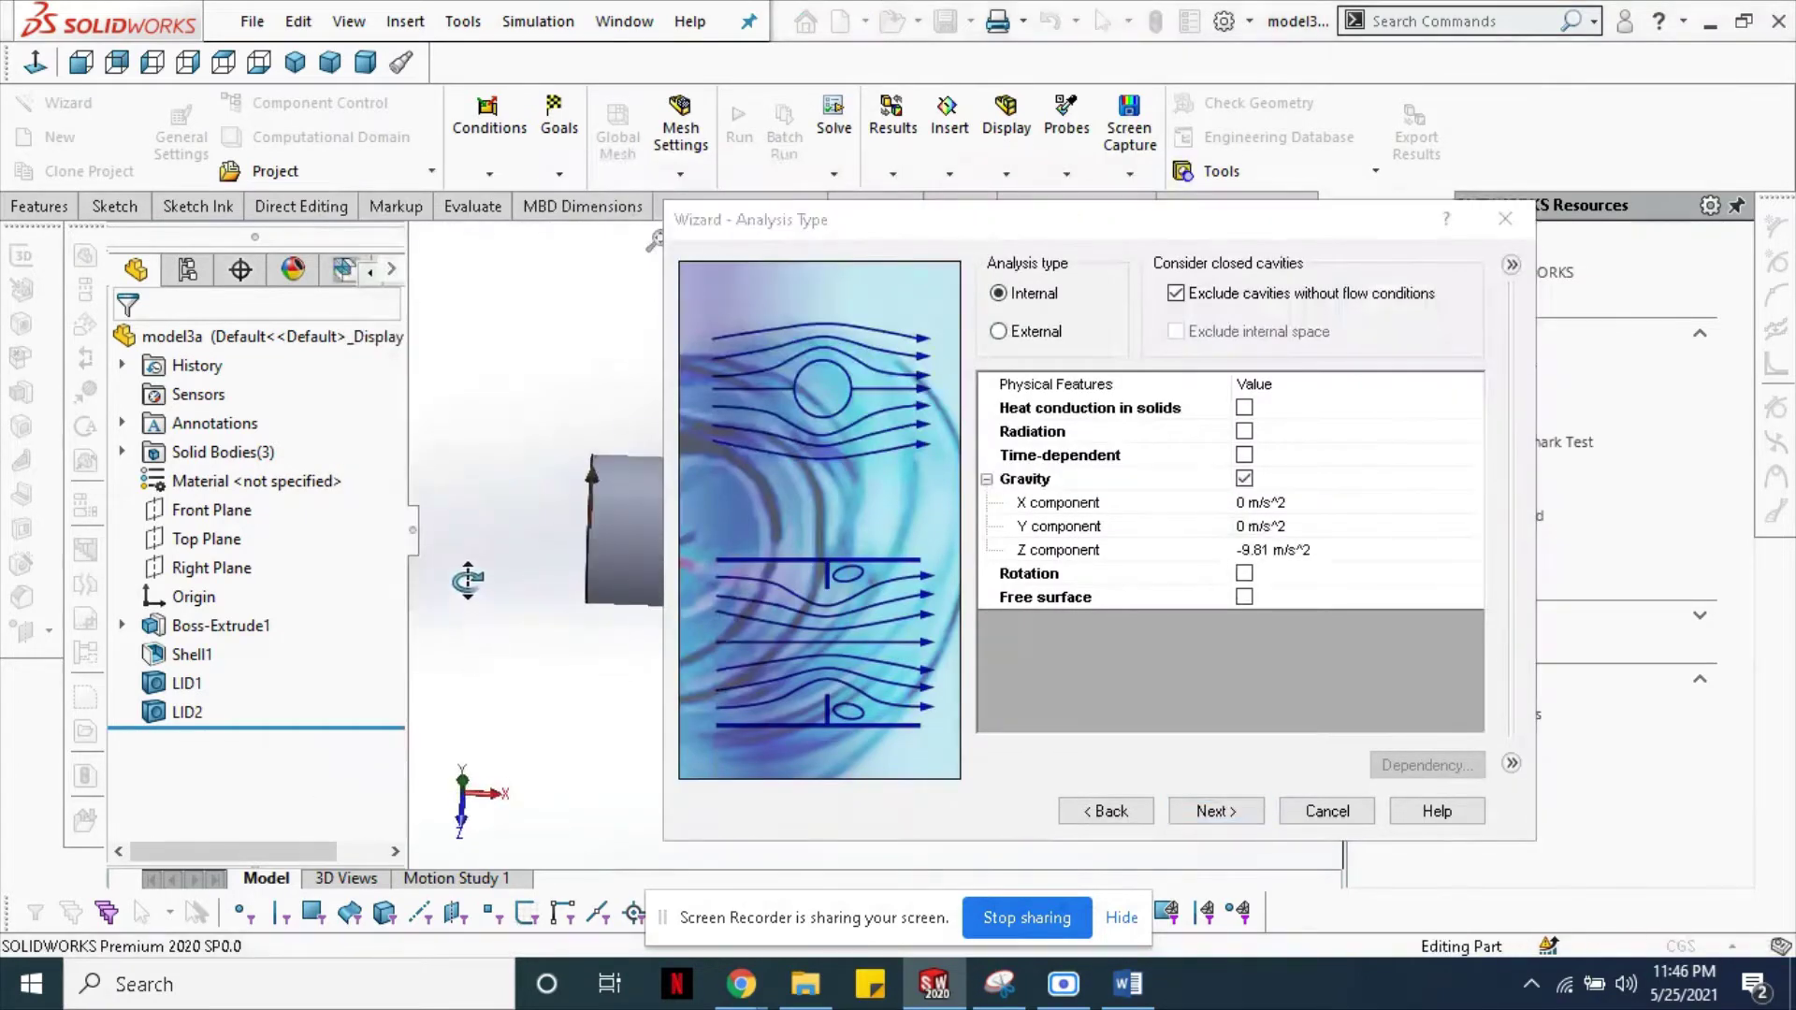
drag(1217, 234, 884, 234)
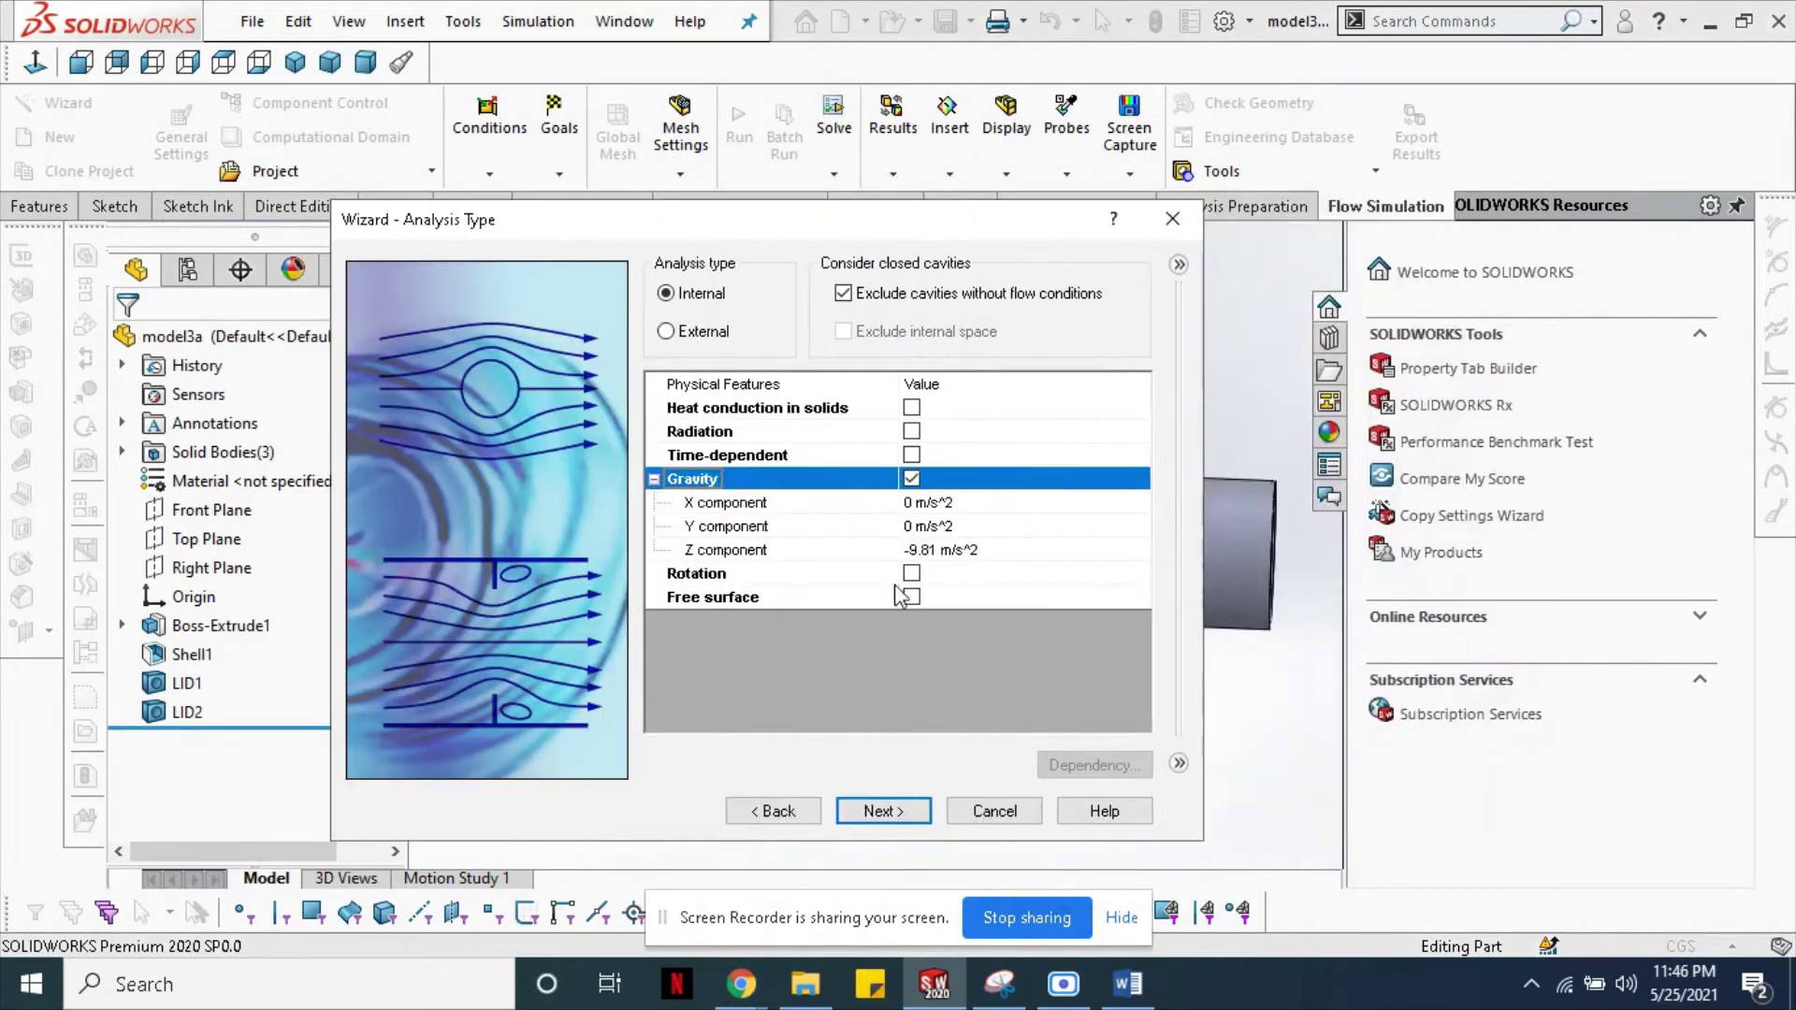
click(941, 554)
click(875, 811)
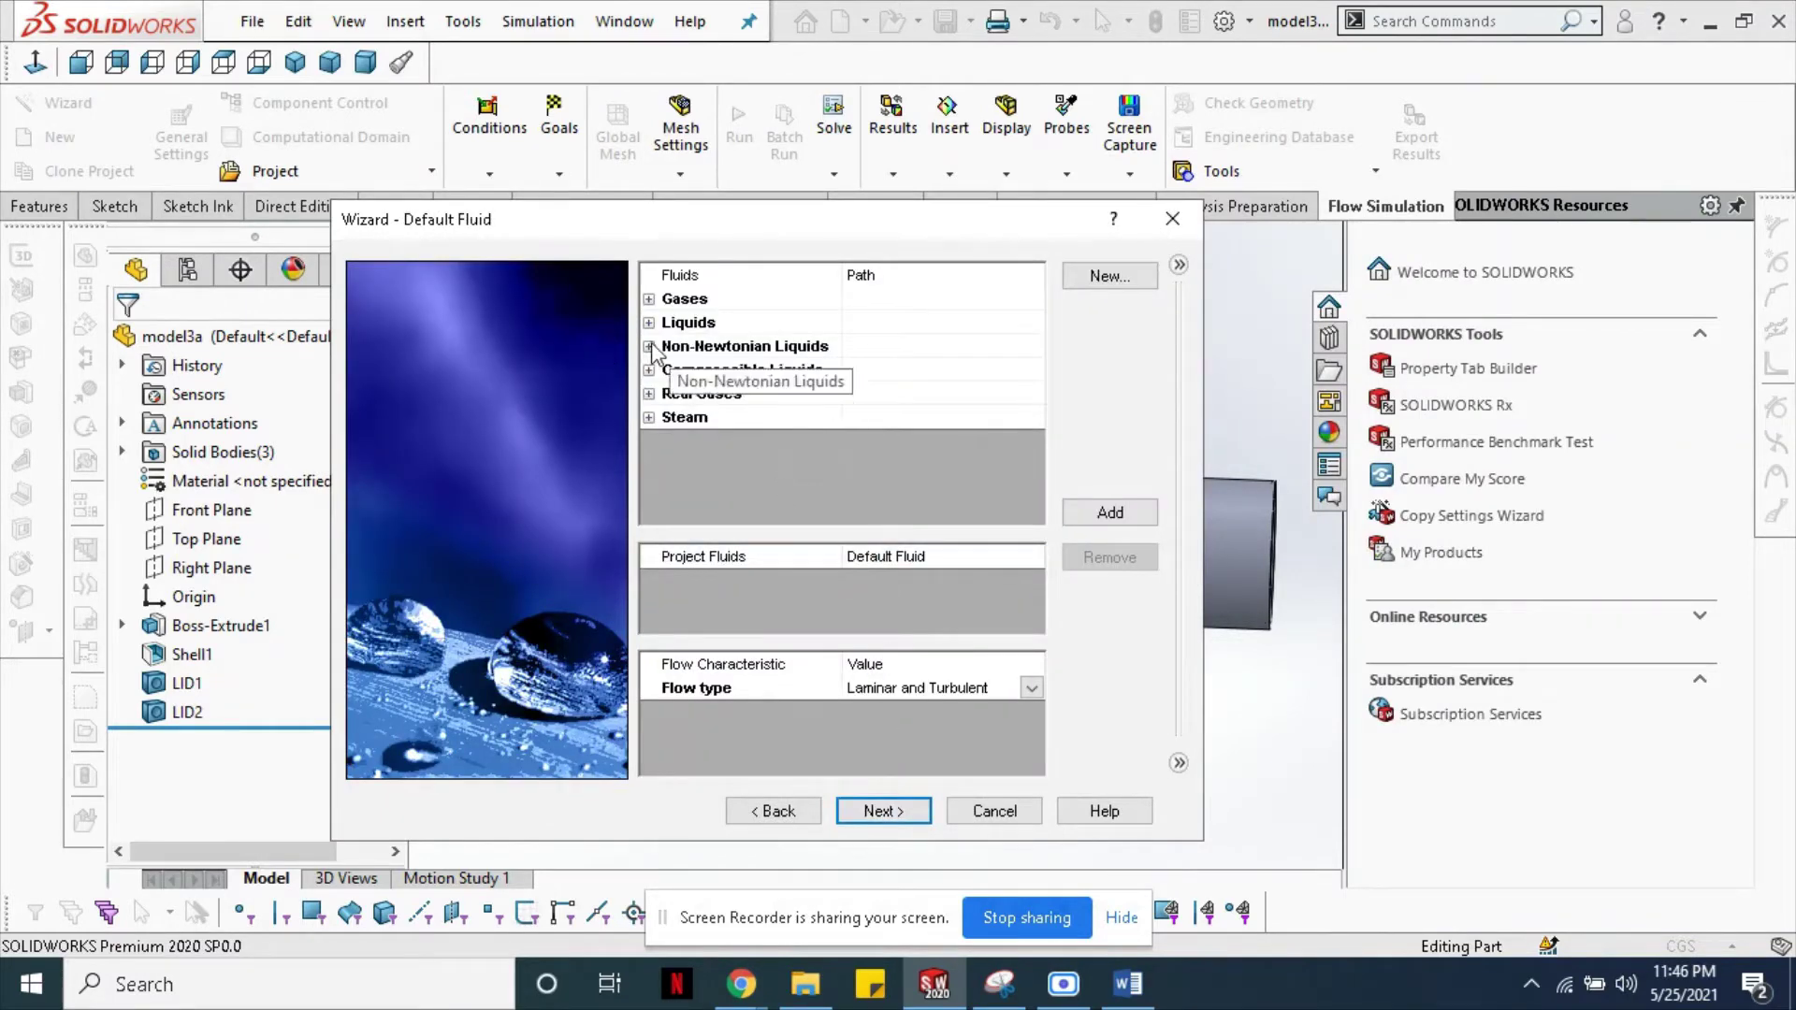
- Add Water from the liquids list as the project fluid
double_click(662, 328)
scroll(721, 468, down, 5)
click(720, 493)
scroll(705, 403, down, 1)
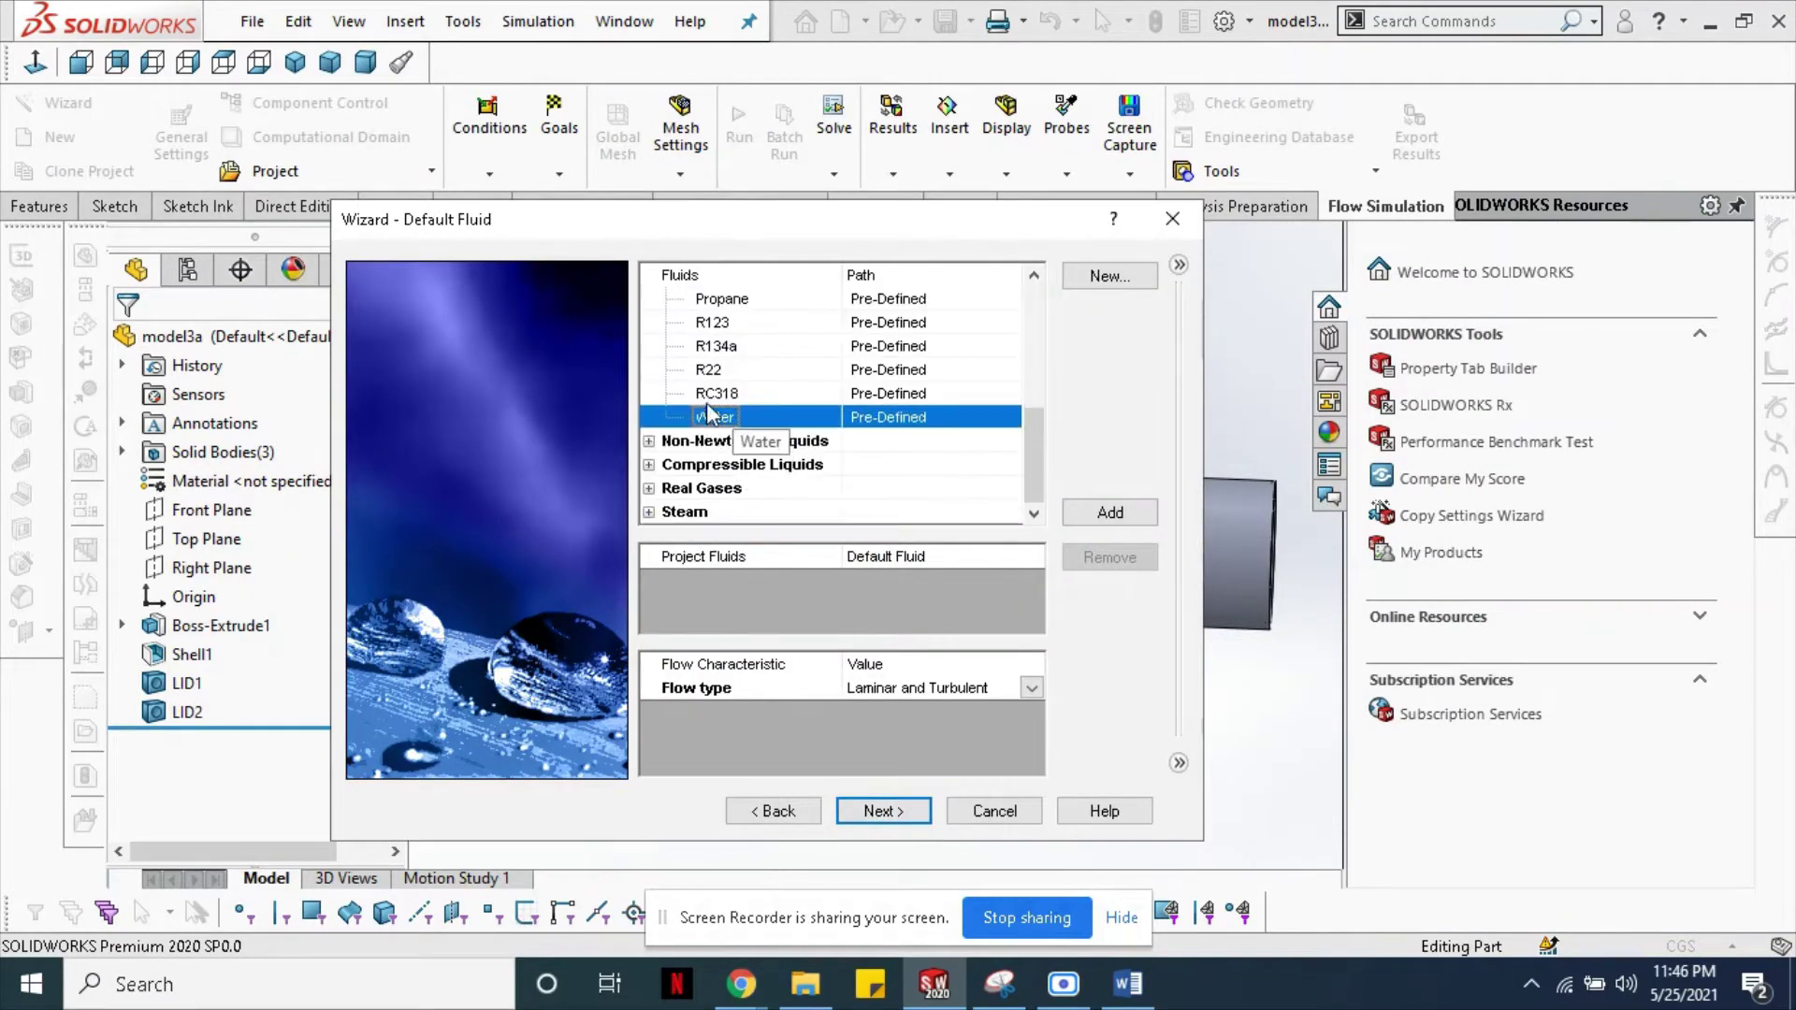
click(1111, 512)
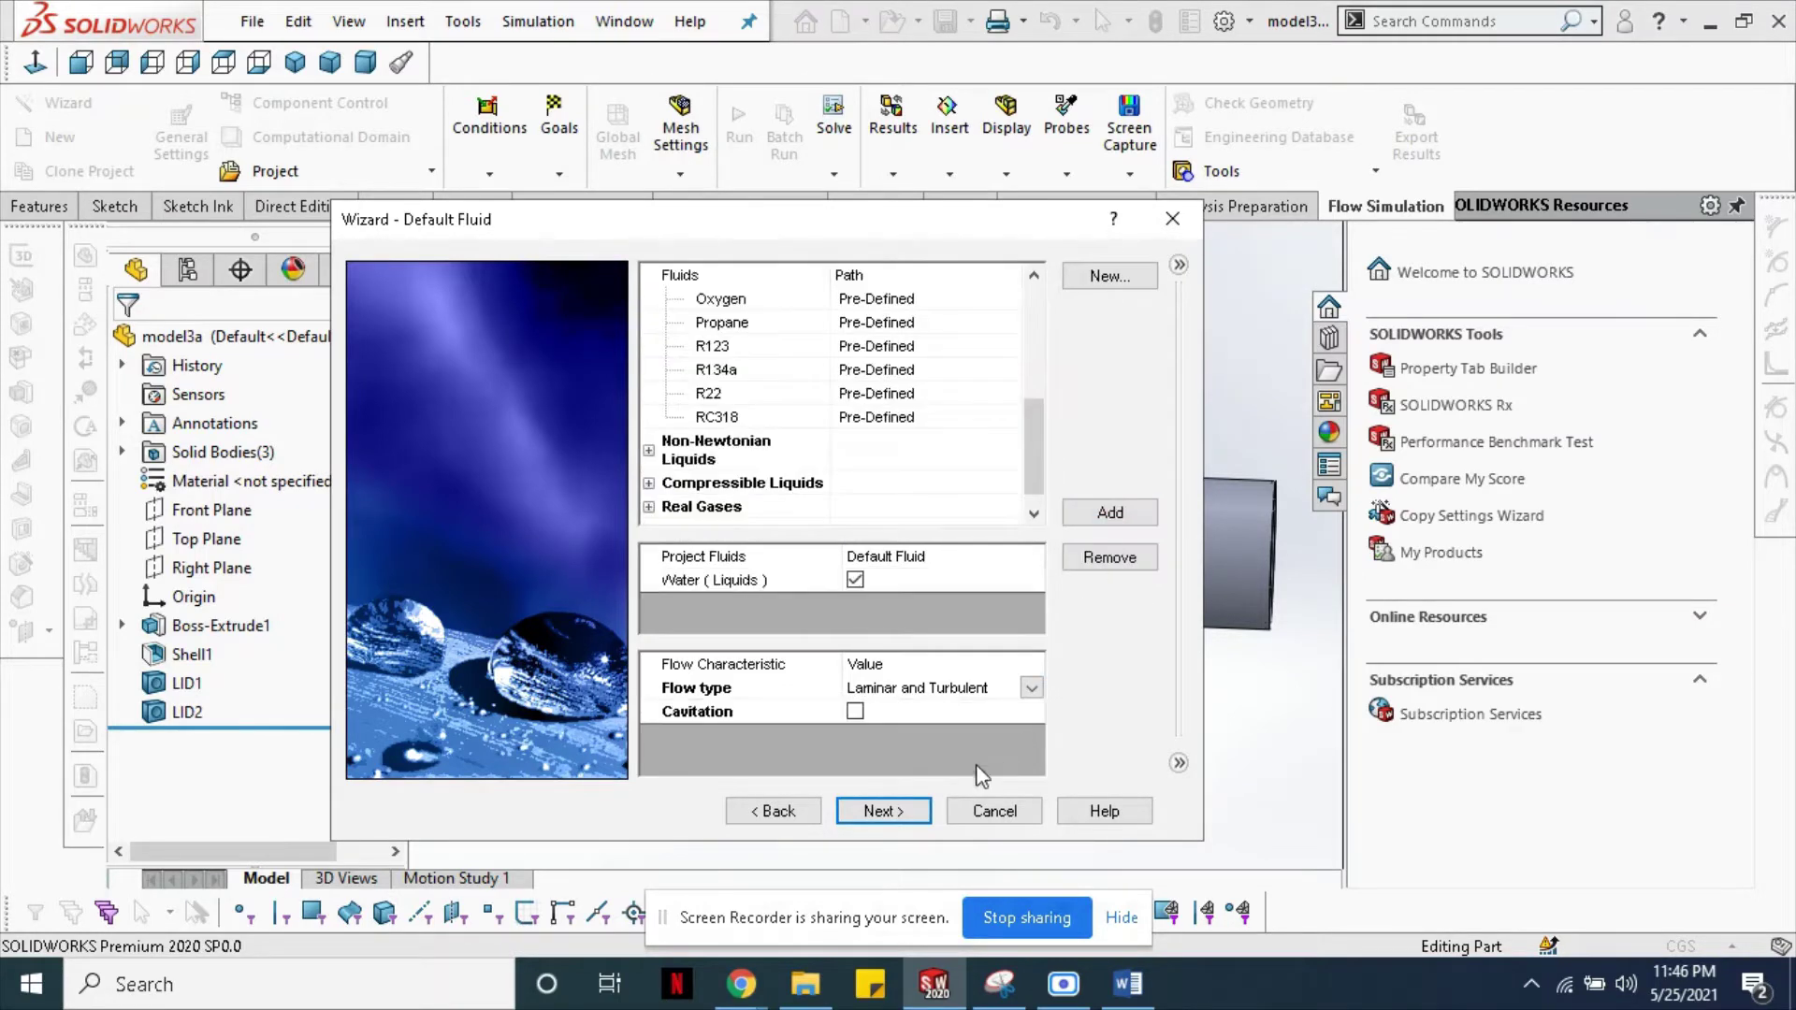
click(884, 812)
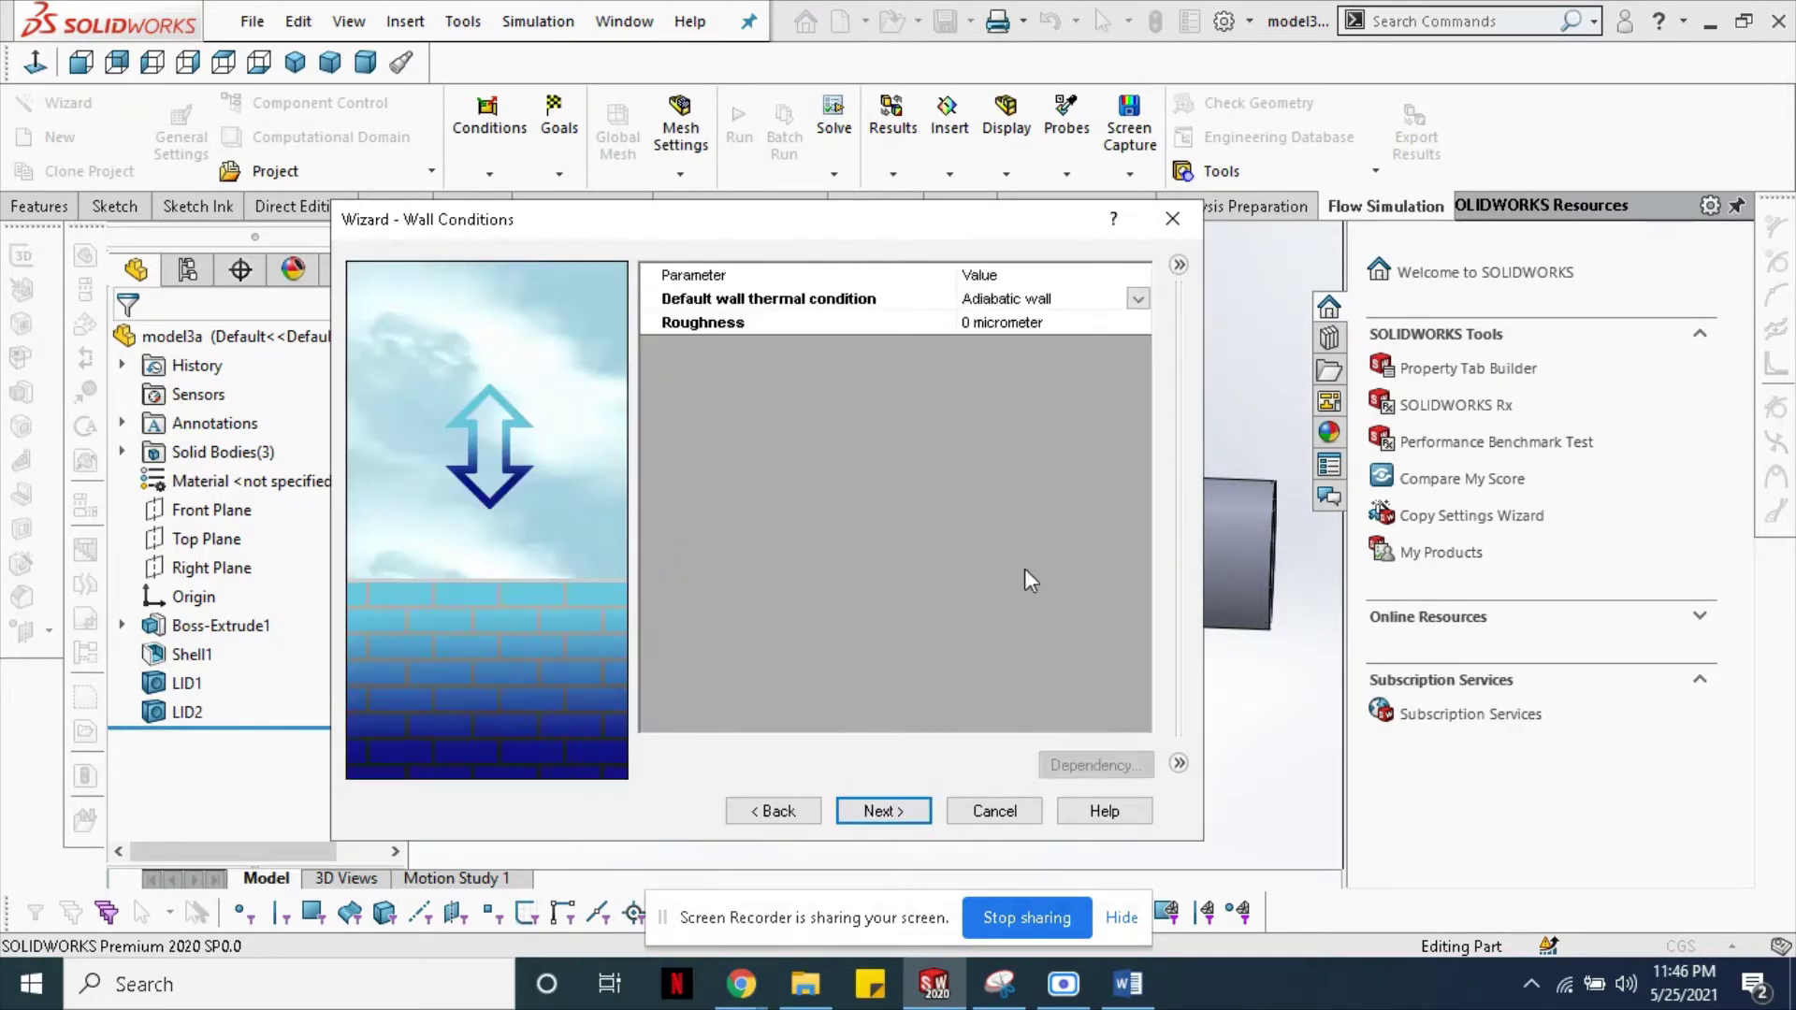
- Keep default wall and initial conditions (101325 Pa, 293.2 K) and finish the wizard
click(917, 812)
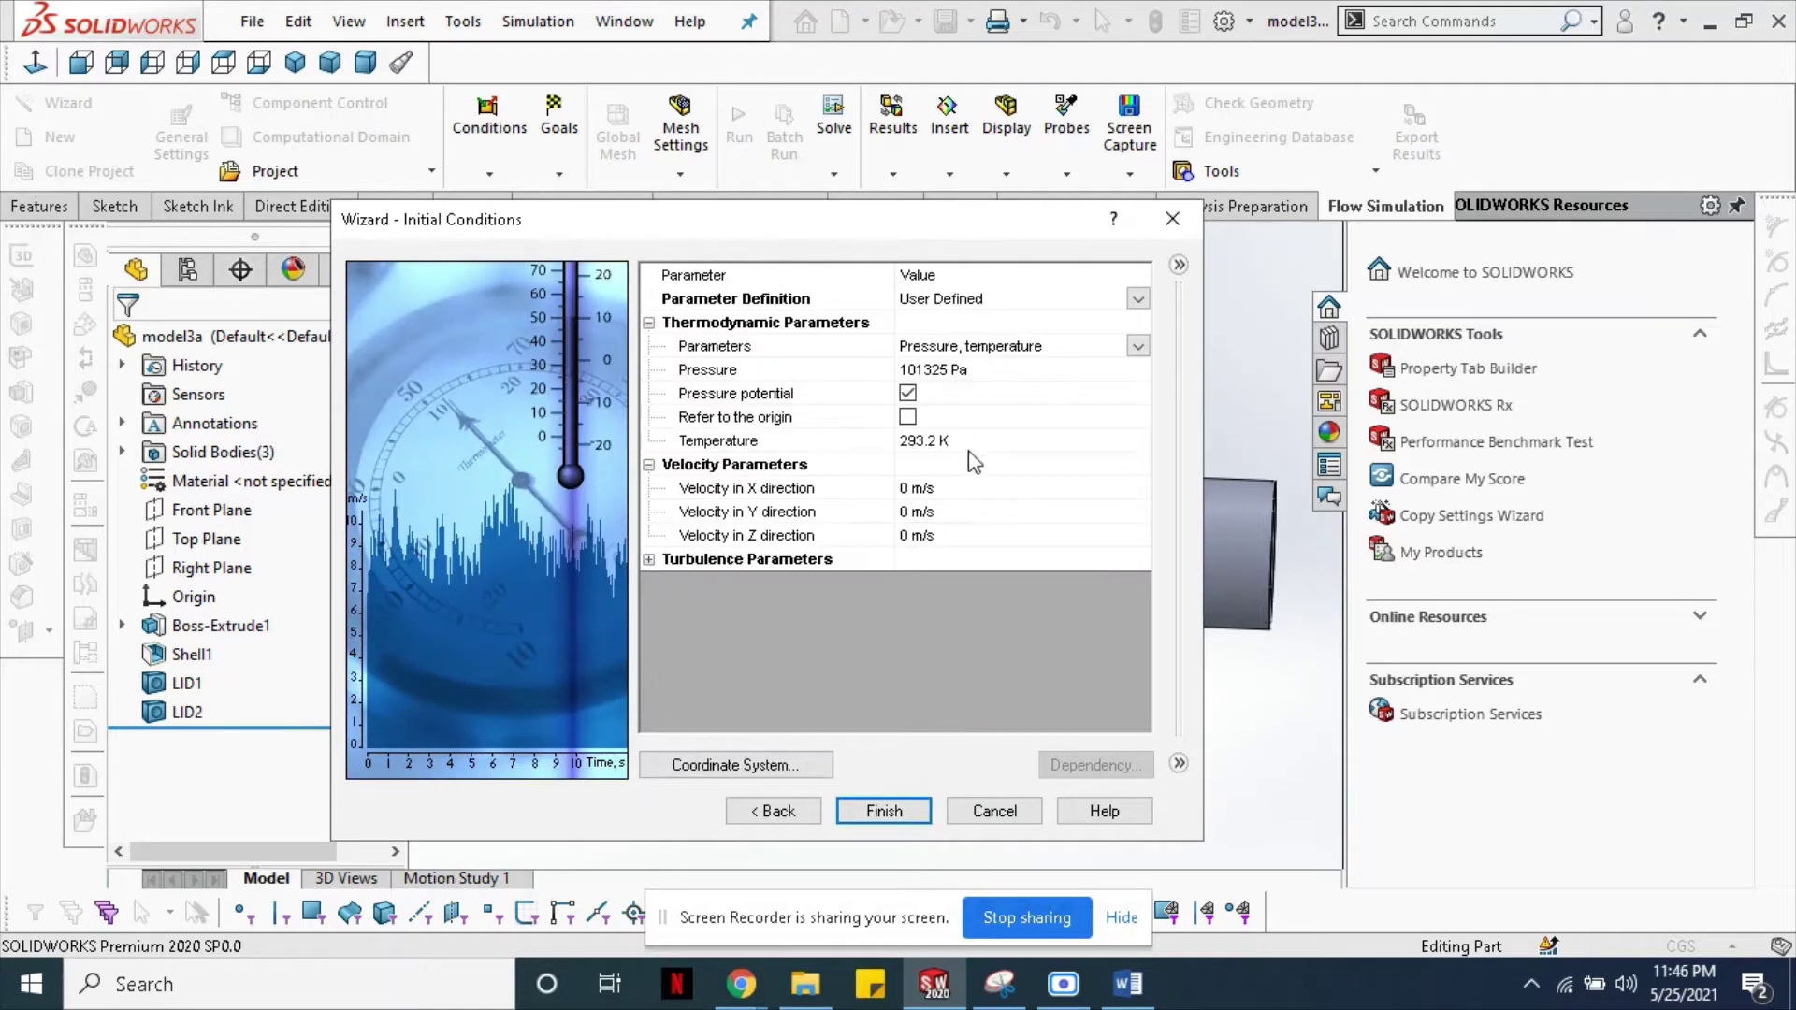
click(889, 511)
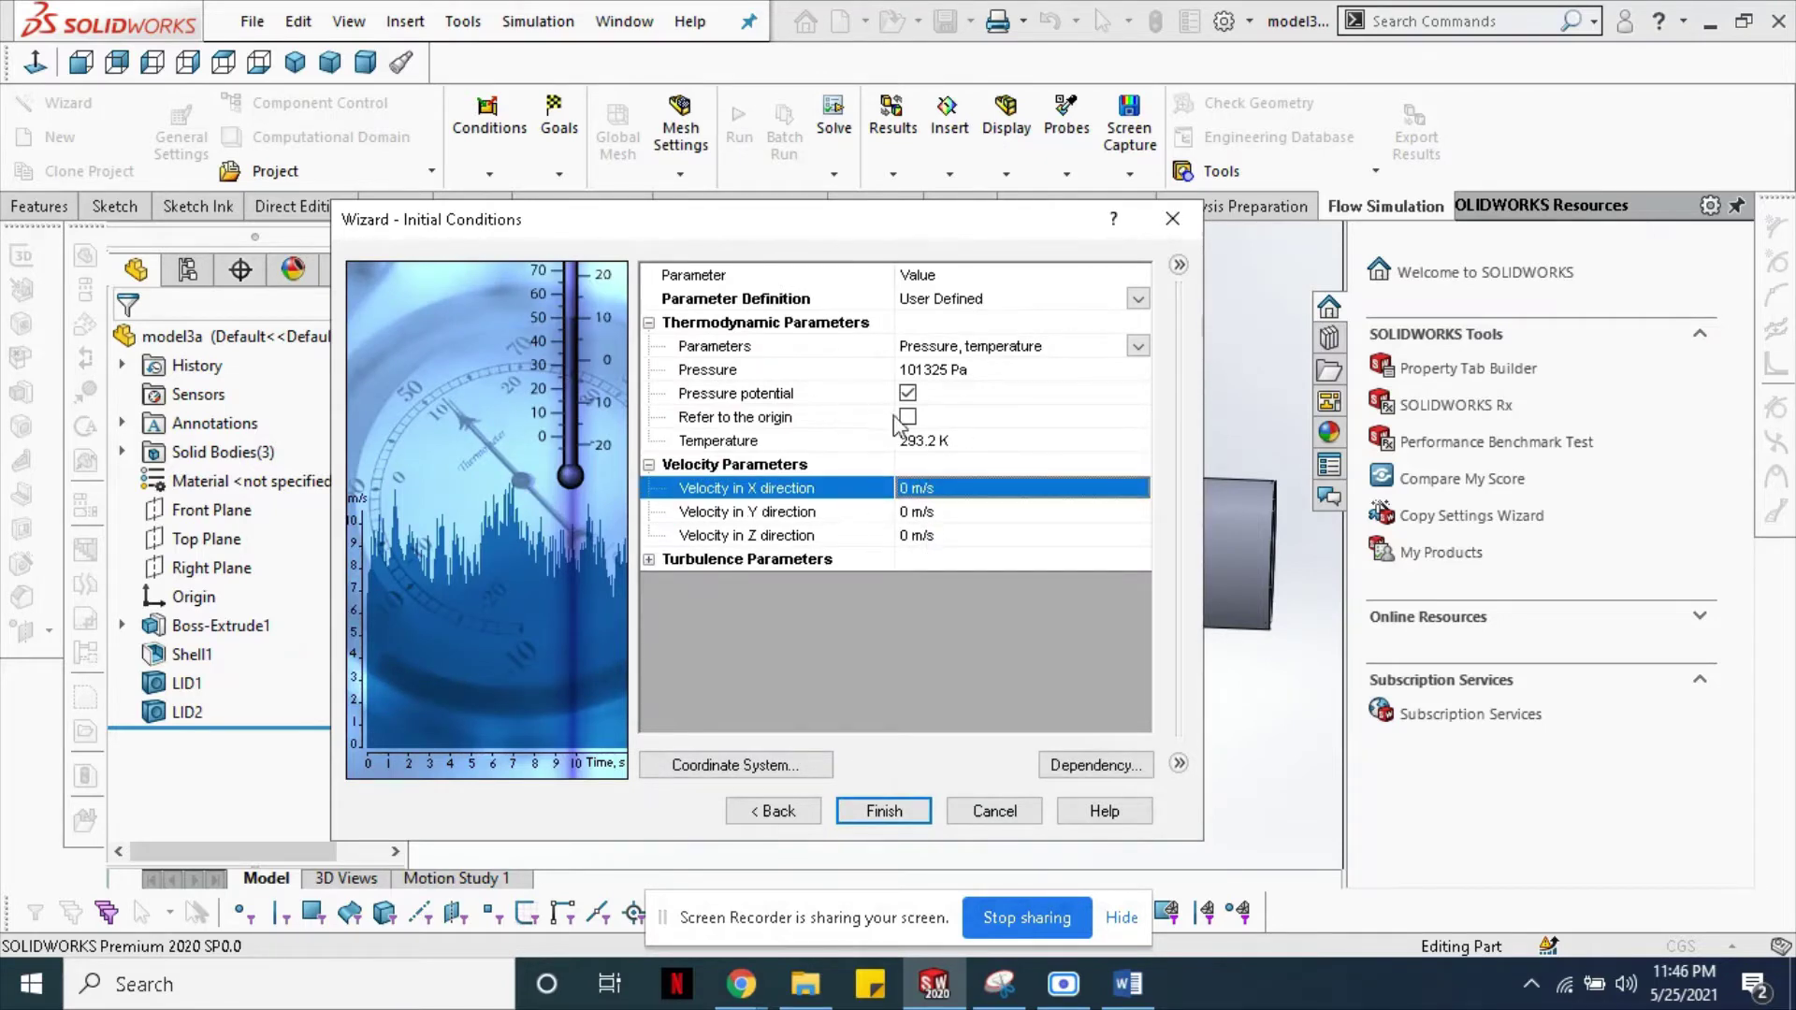
click(945, 440)
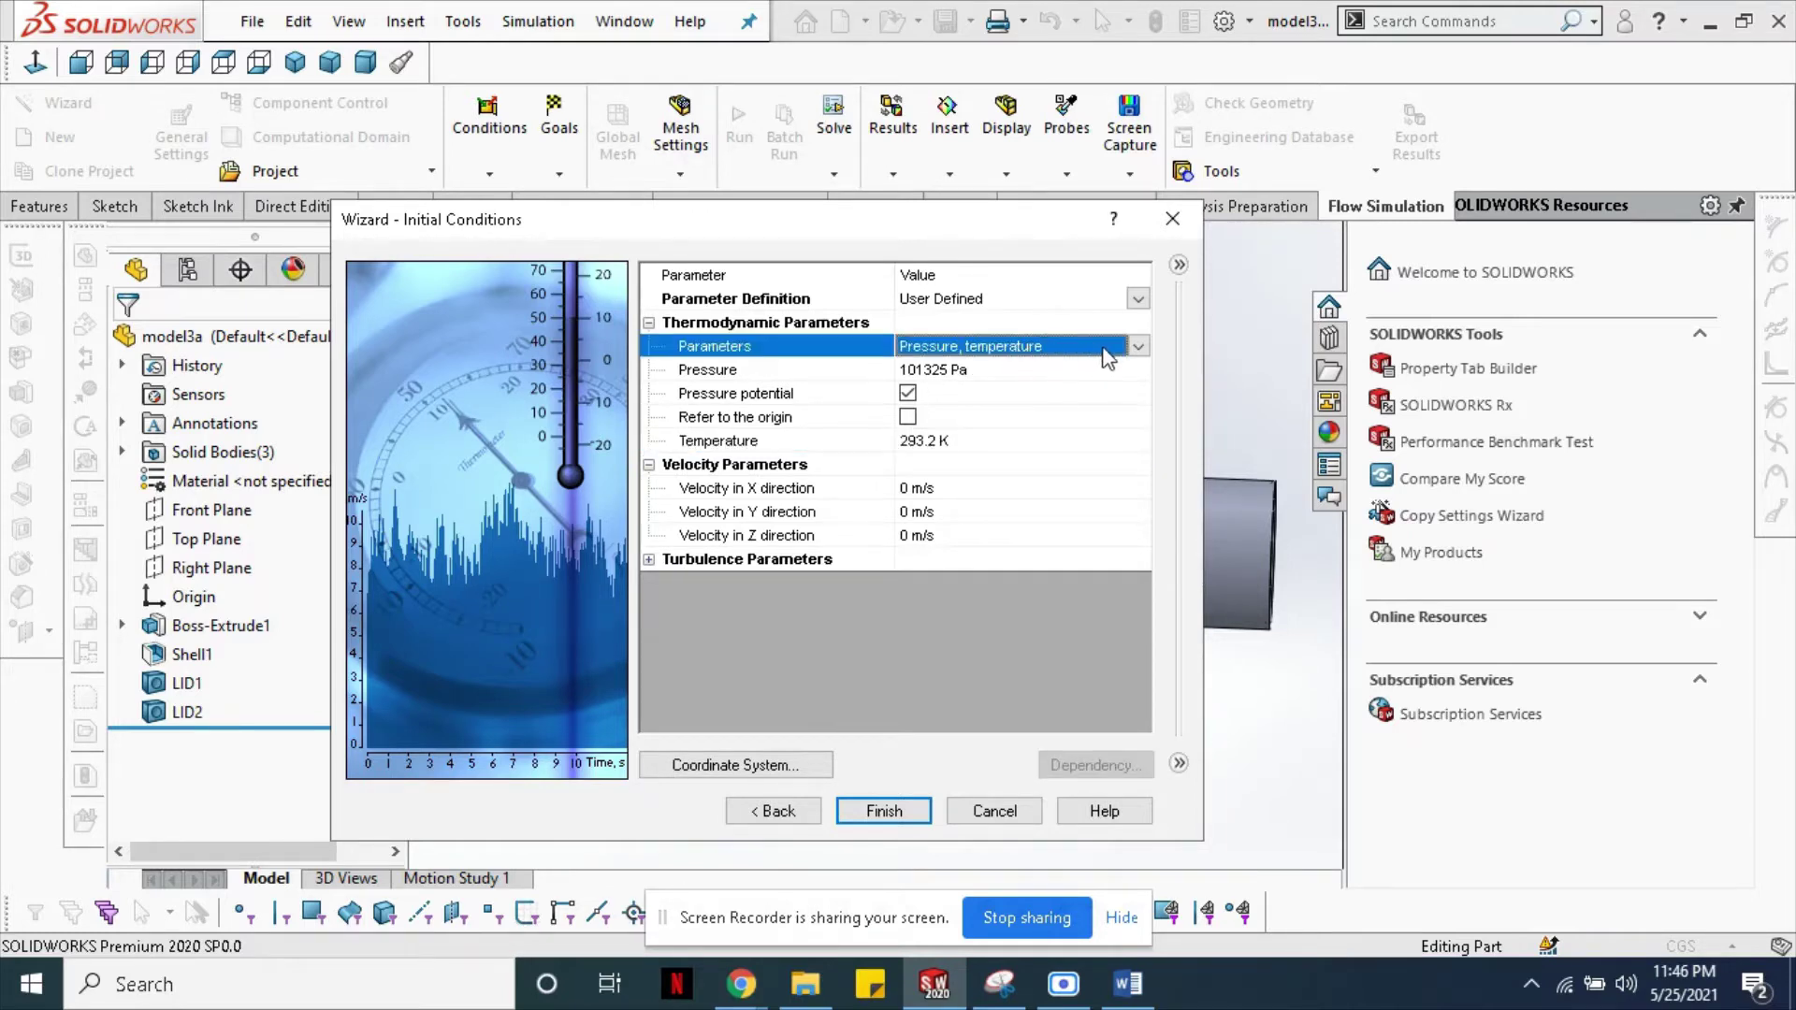
click(1136, 346)
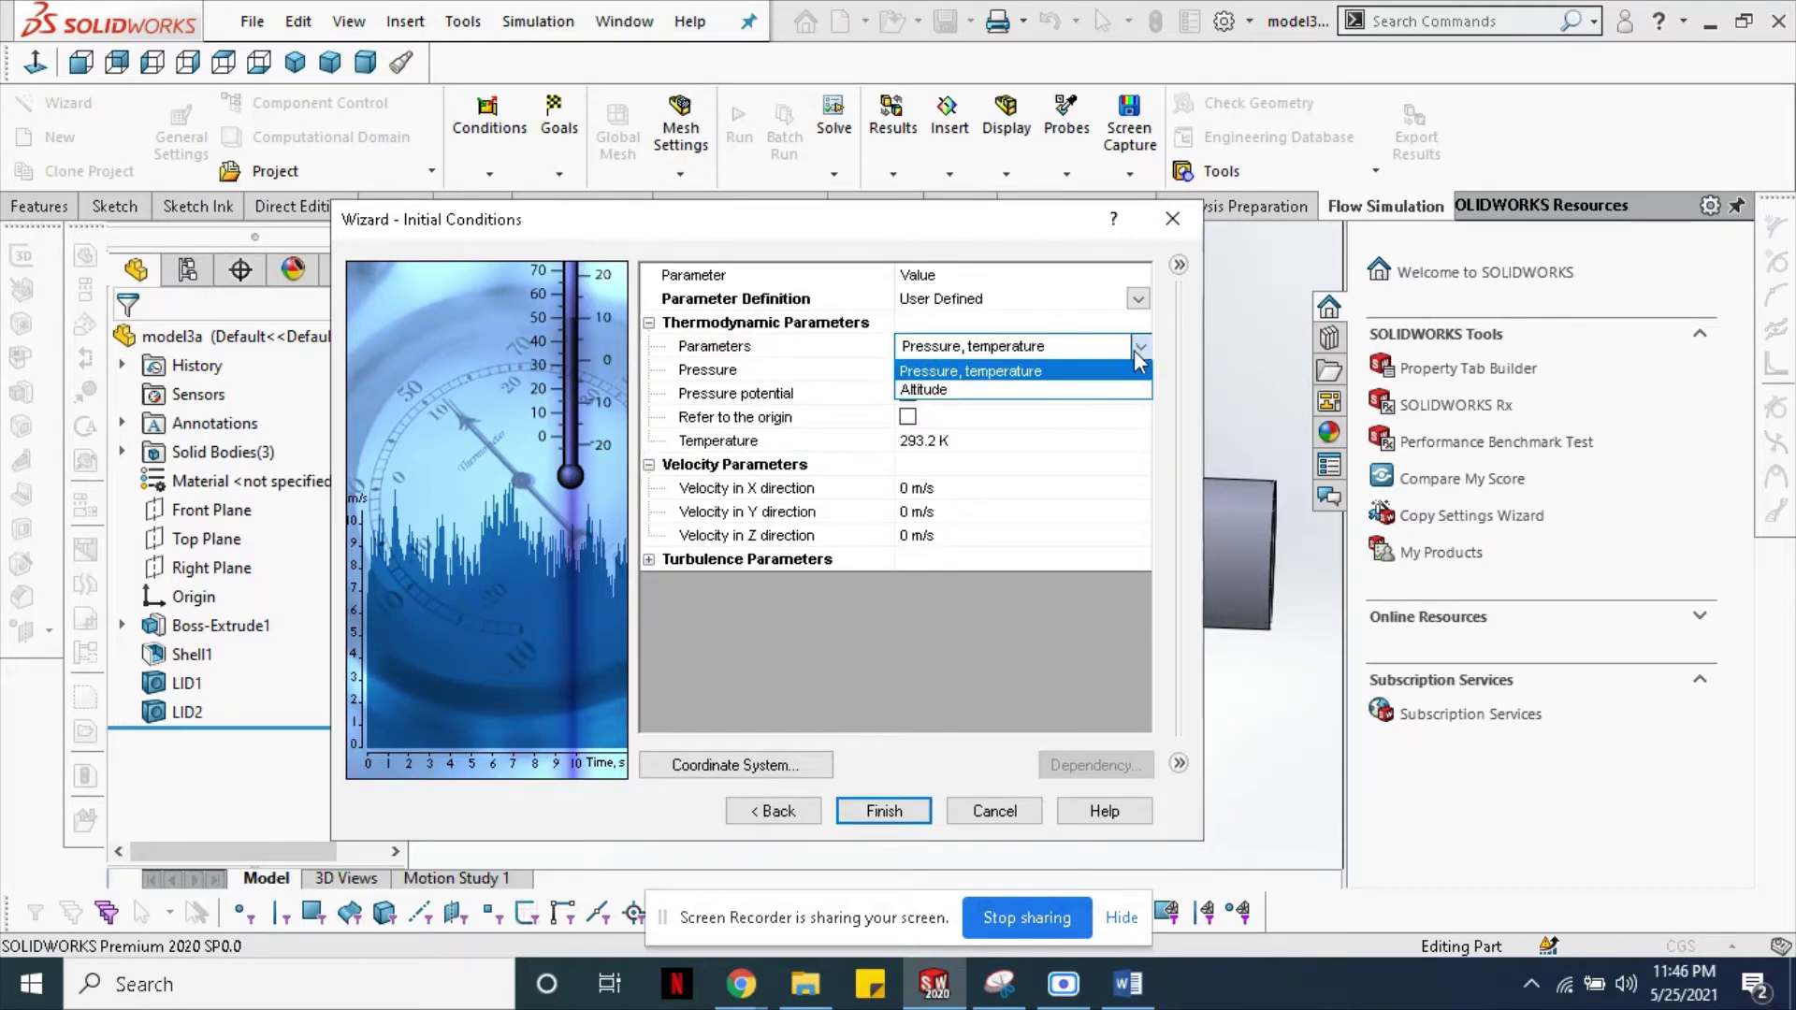
click(1082, 385)
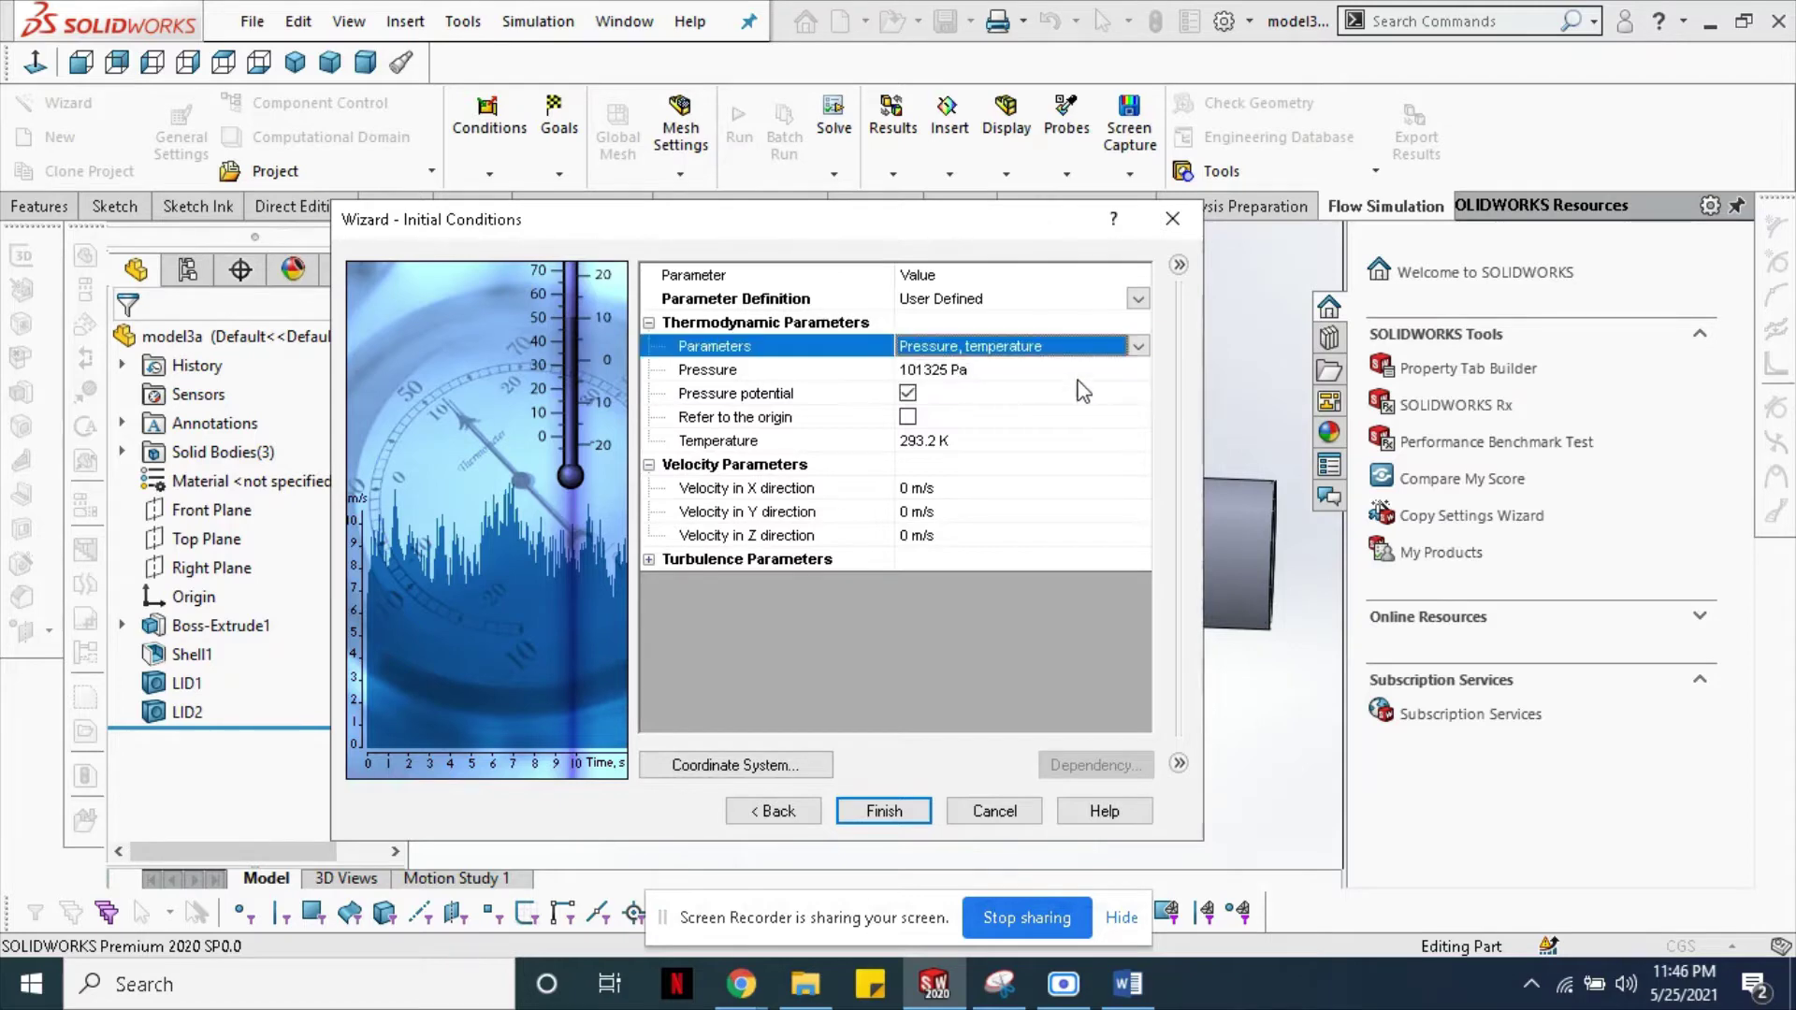
click(991, 309)
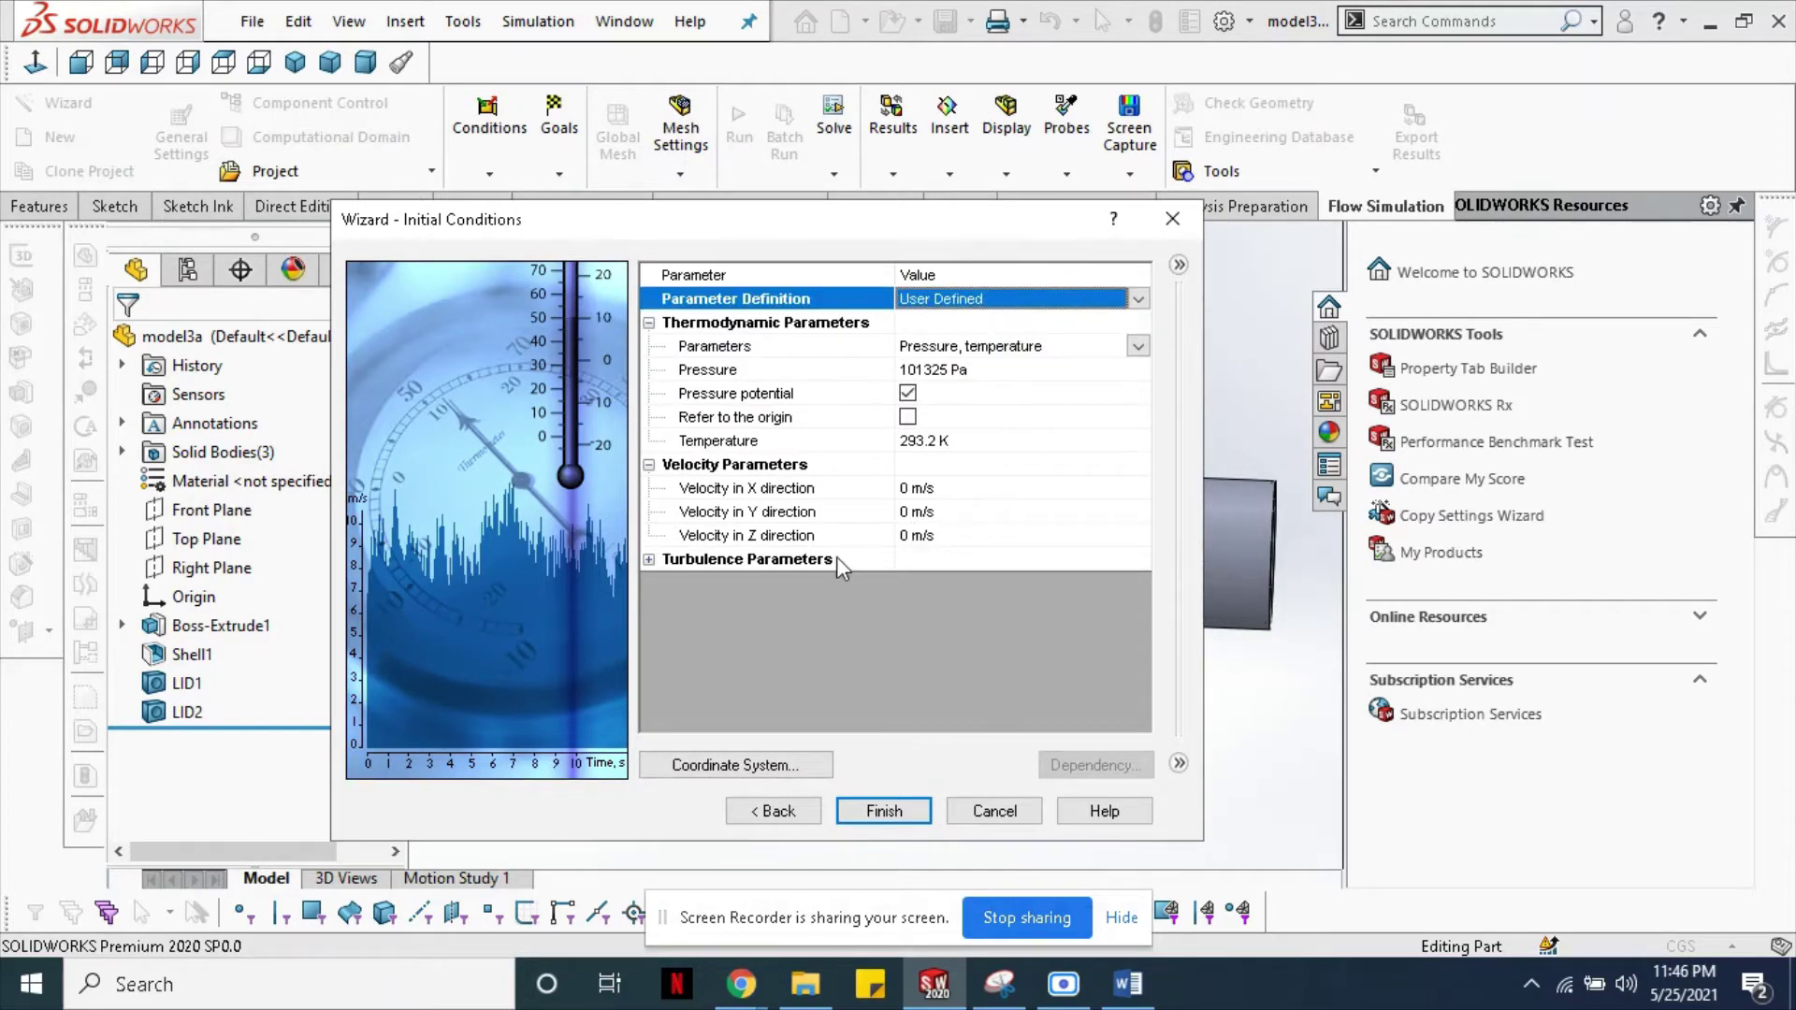
click(893, 810)
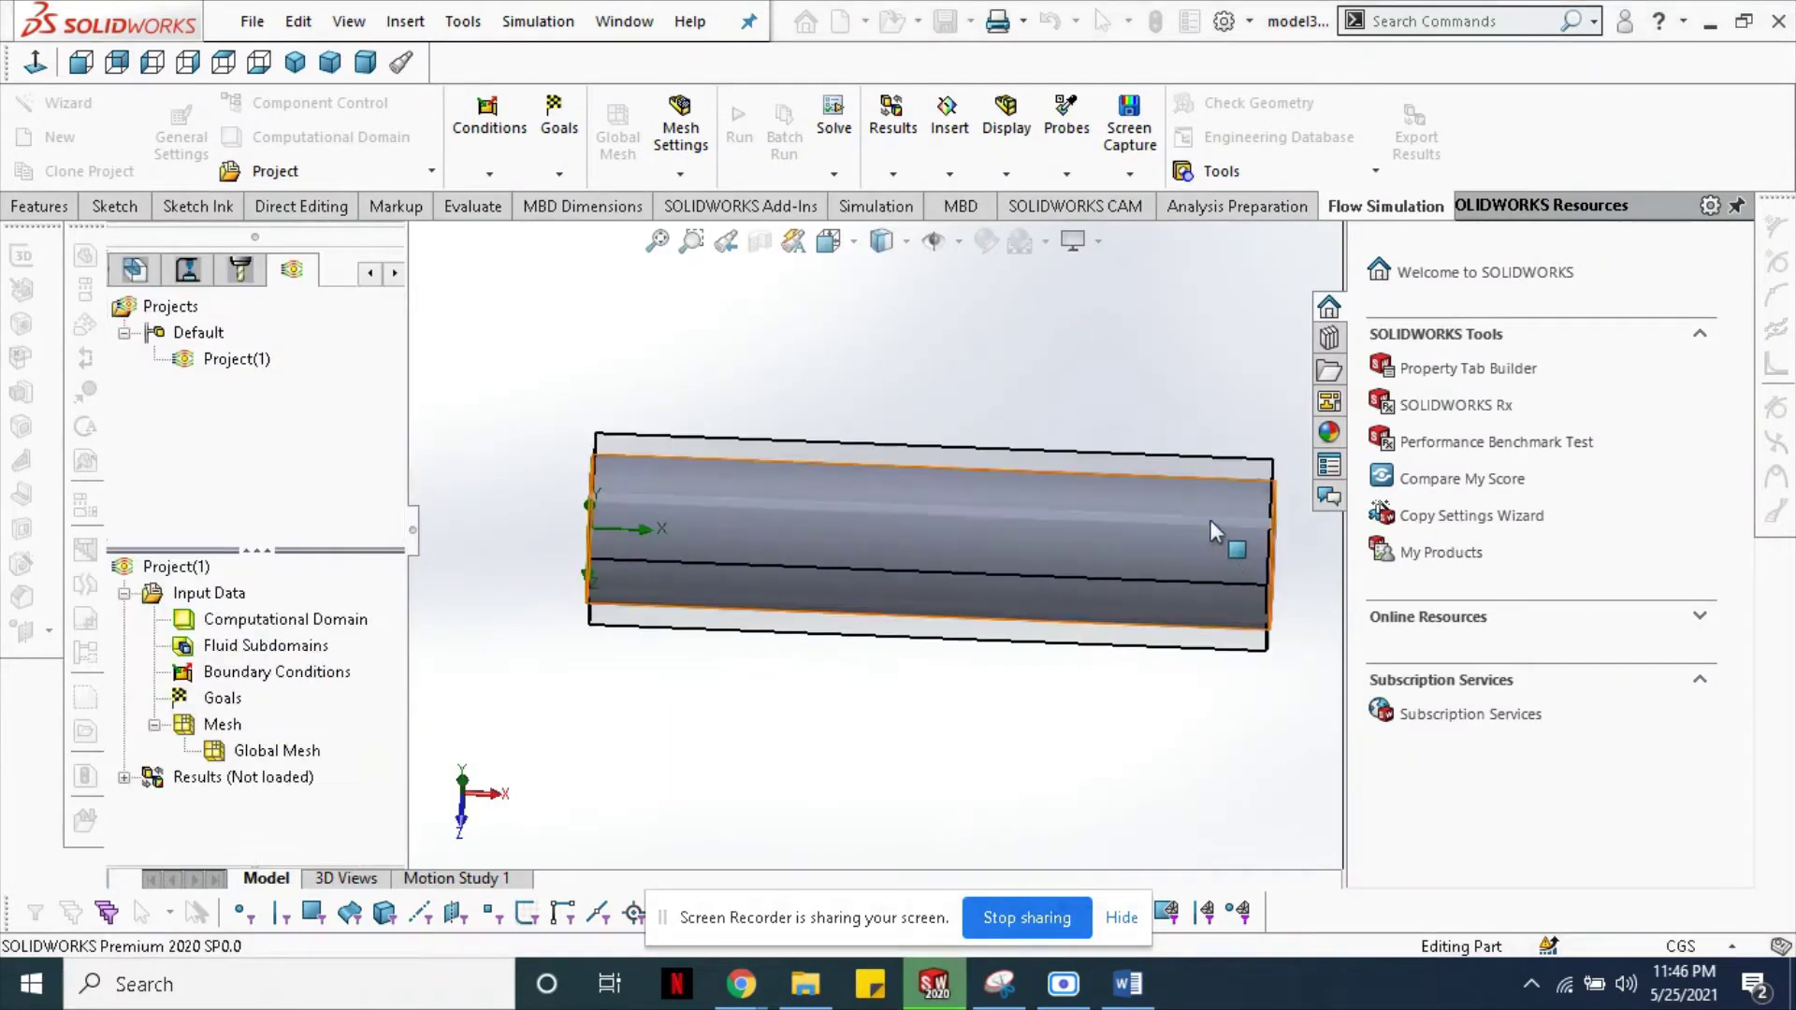
- Enlarge the computational domain by dragging its boundaries outward
click(363, 625)
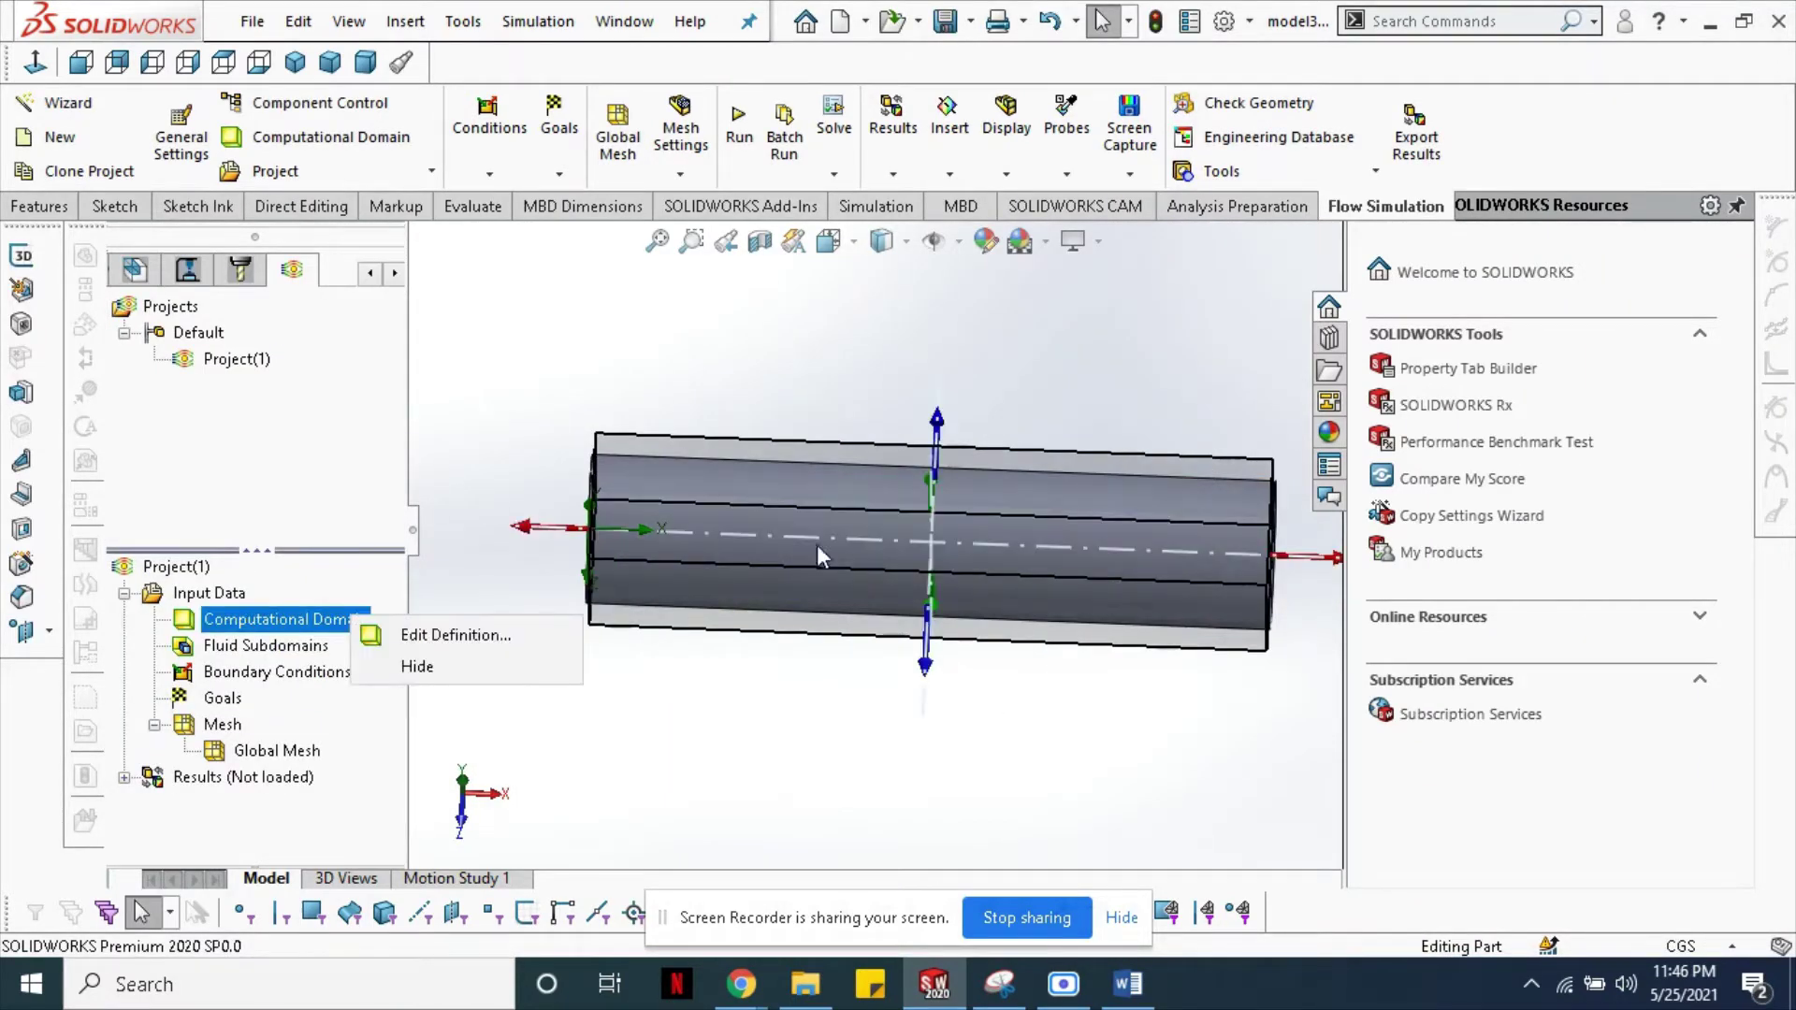
drag(952, 437, 953, 394)
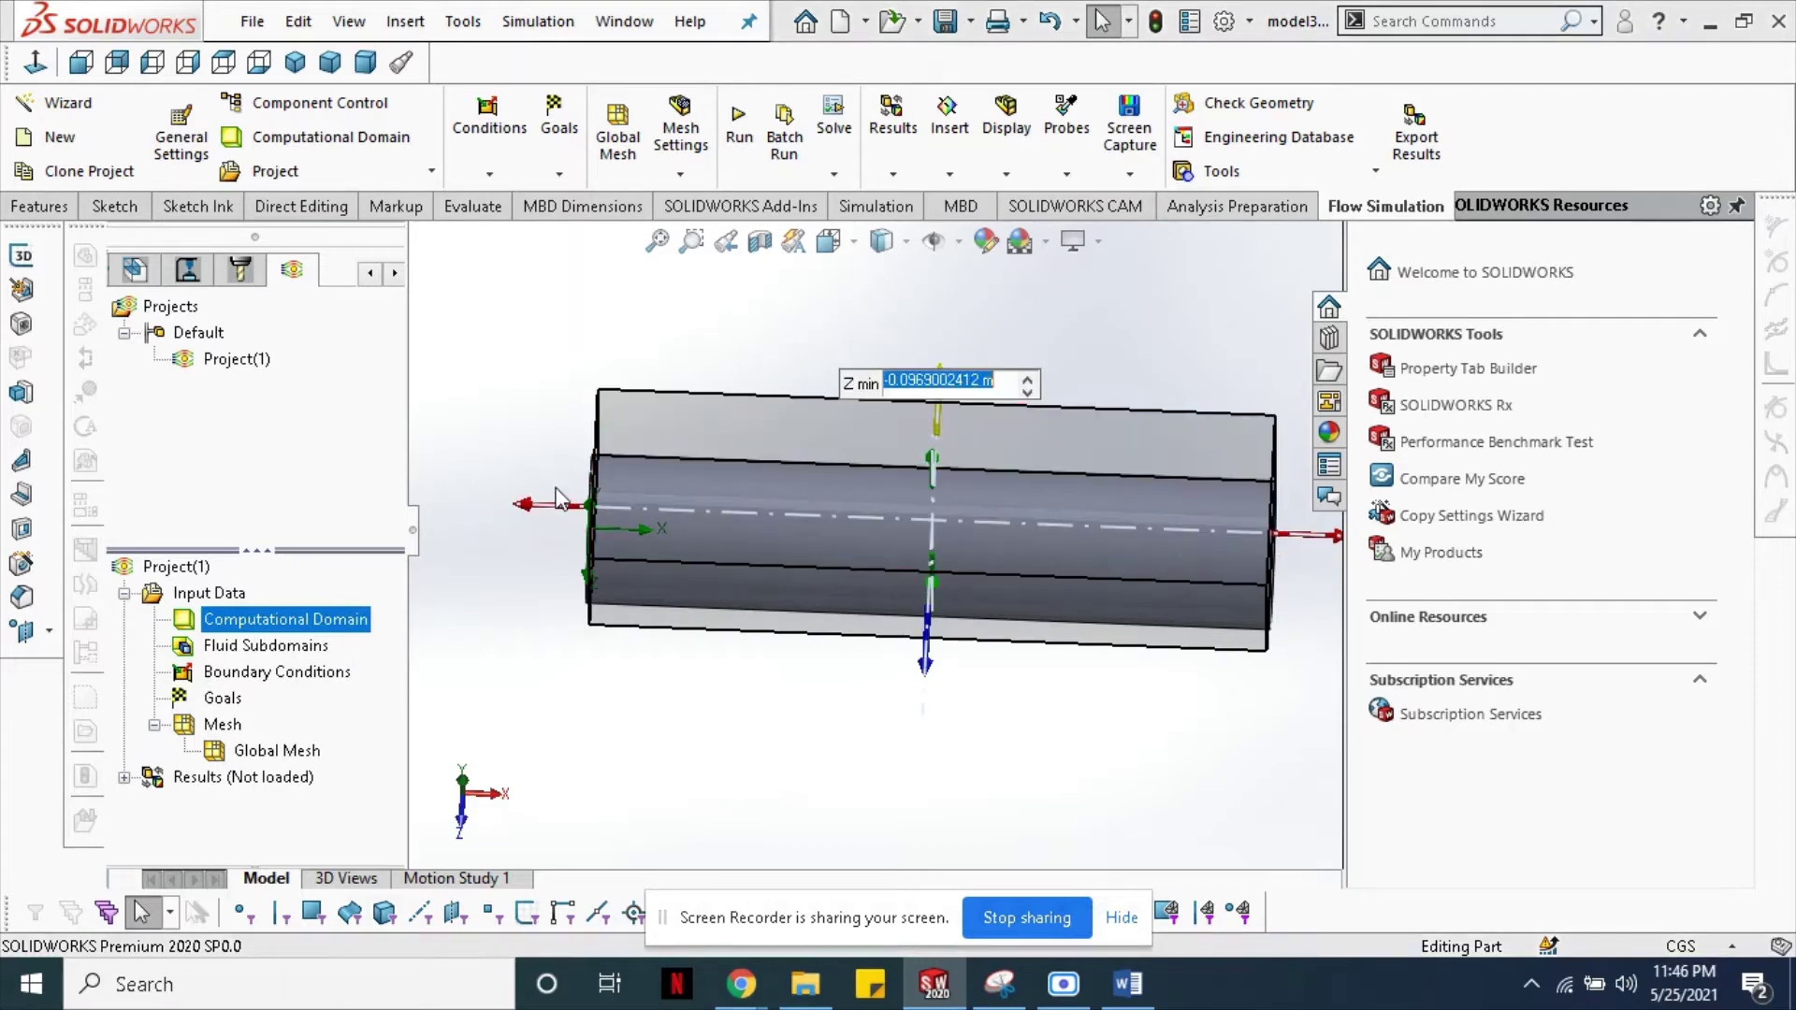
drag(545, 512, 500, 512)
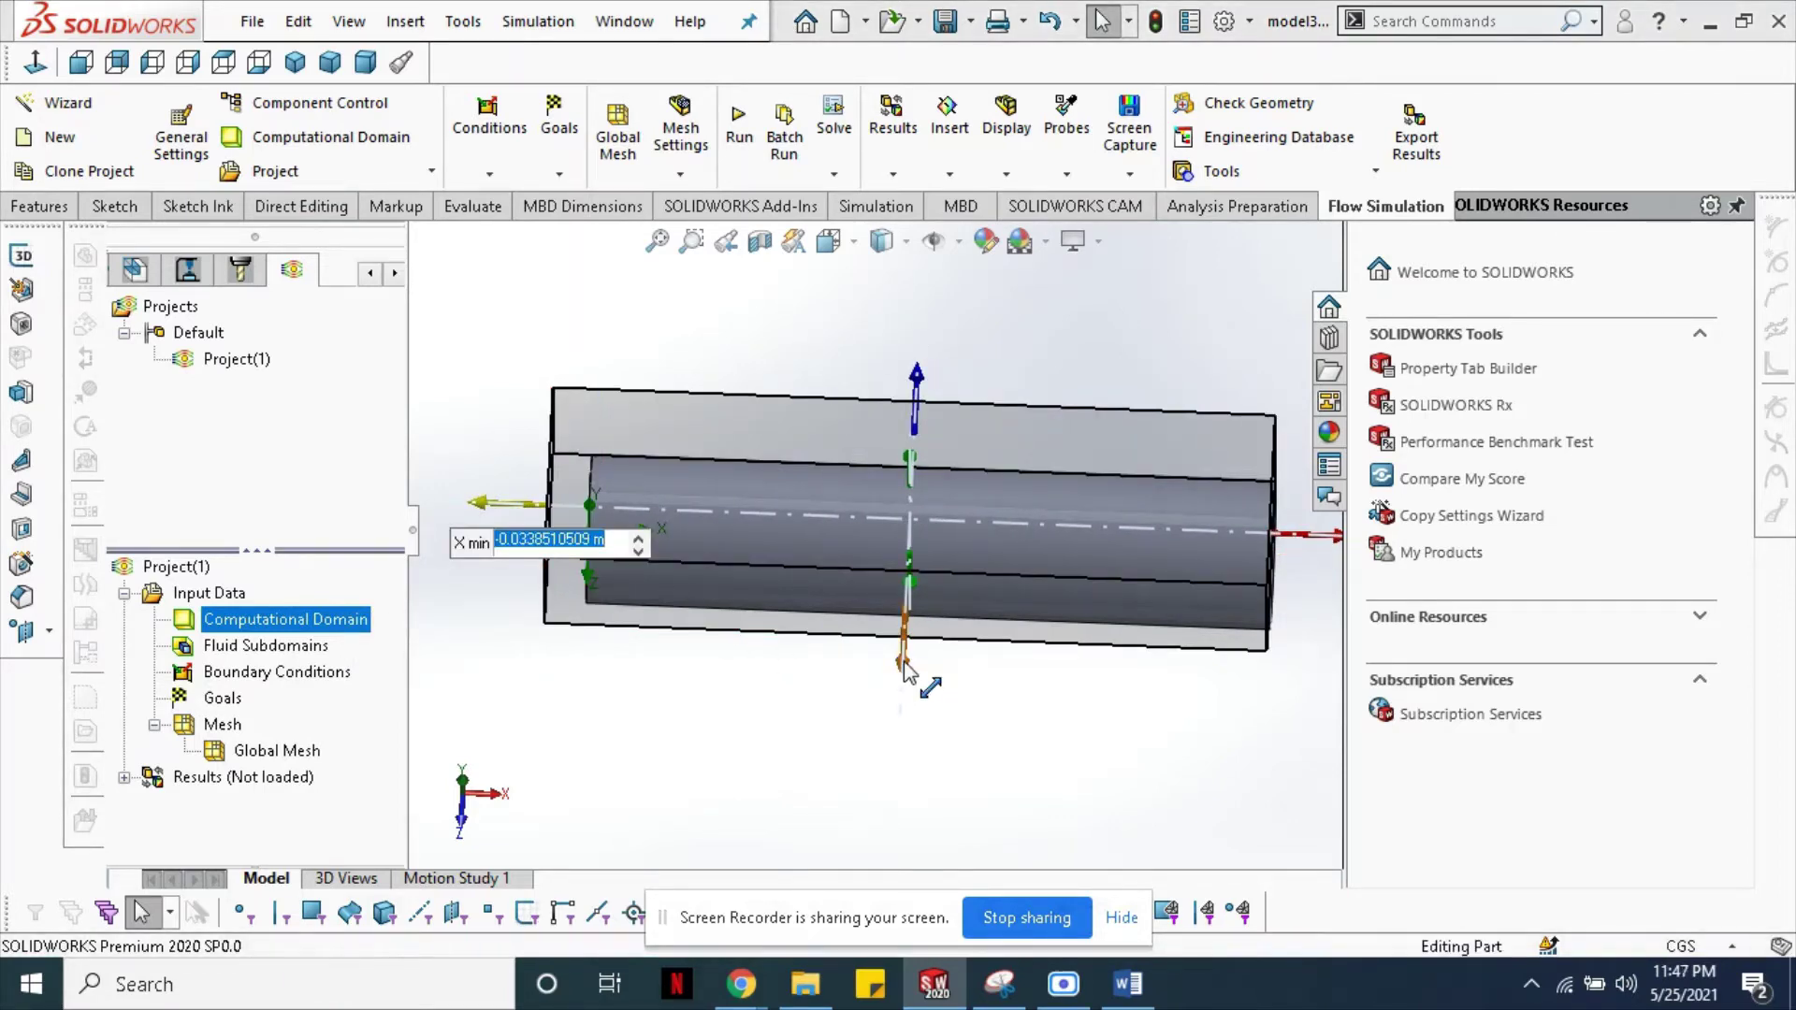
drag(903, 671, 904, 716)
scroll(1076, 561, up, 2)
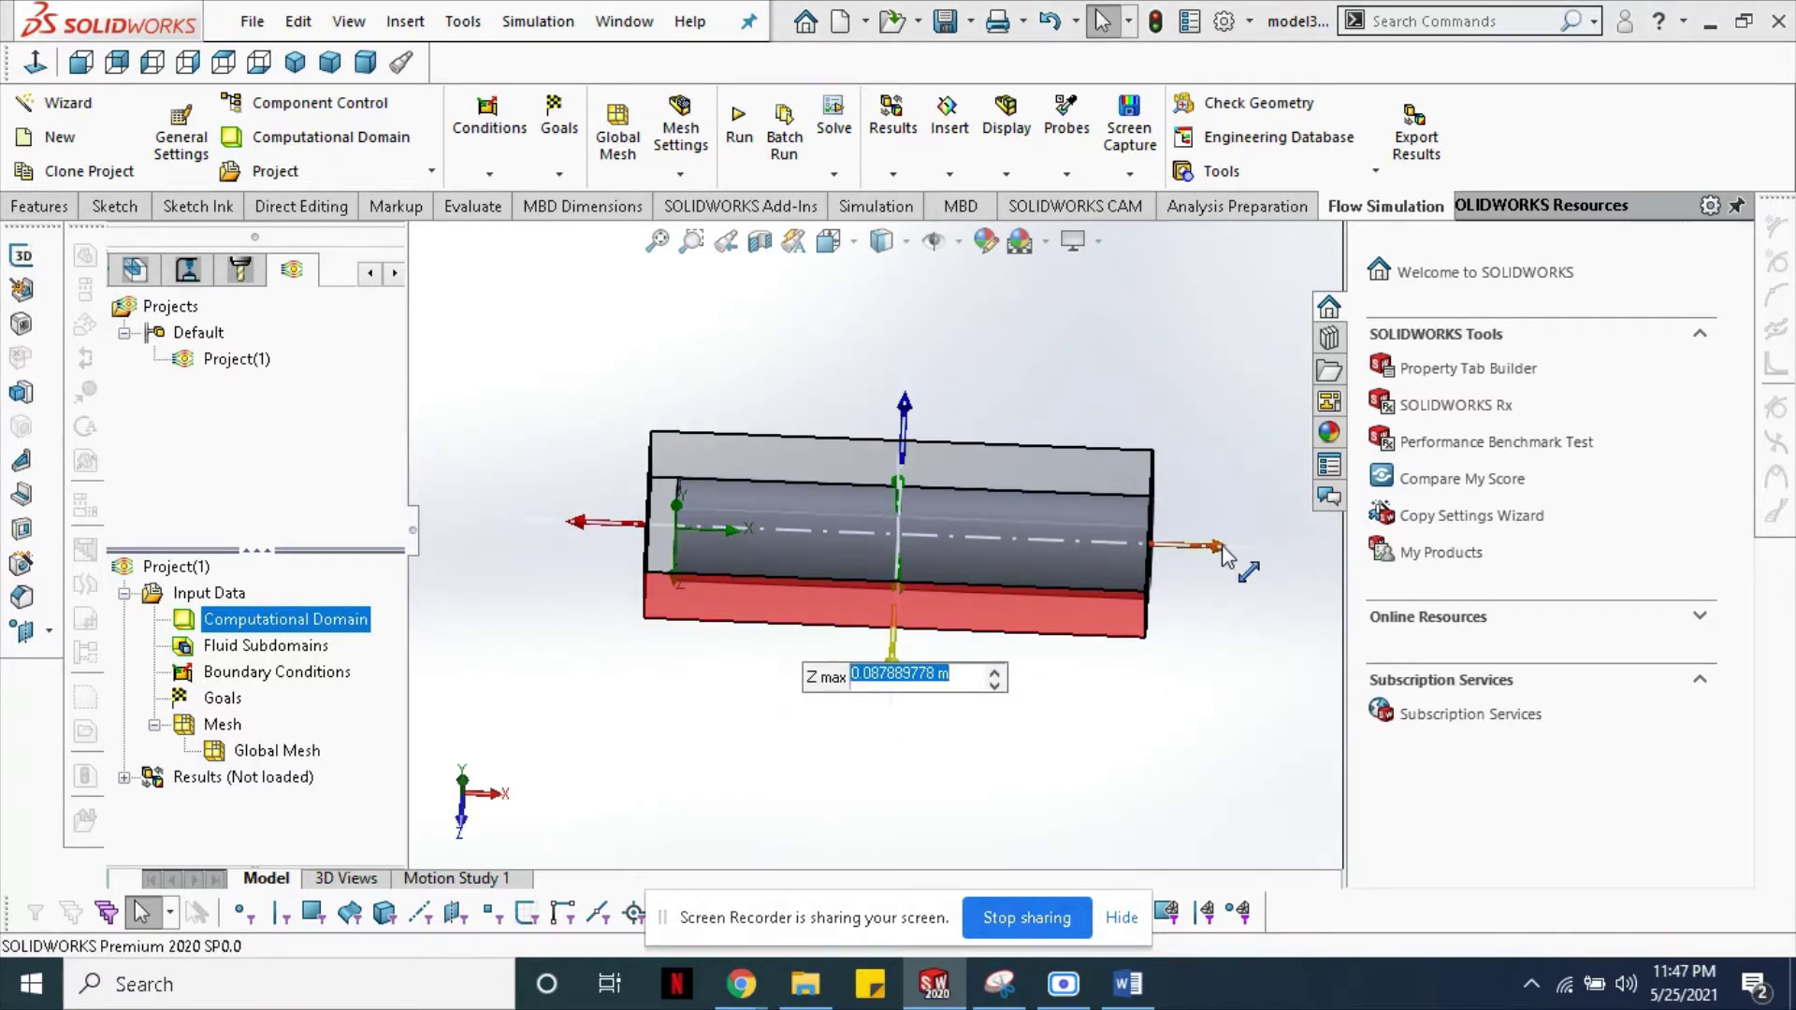
mouse_move(985, 509)
middle_down()
mouse_move(870, 480)
mouse_move(1231, 662)
mouse_move(1060, 545)
mouse_move(698, 594)
middle_up()
- Close the section view and reorient the model to face the pipe end
click(617, 663)
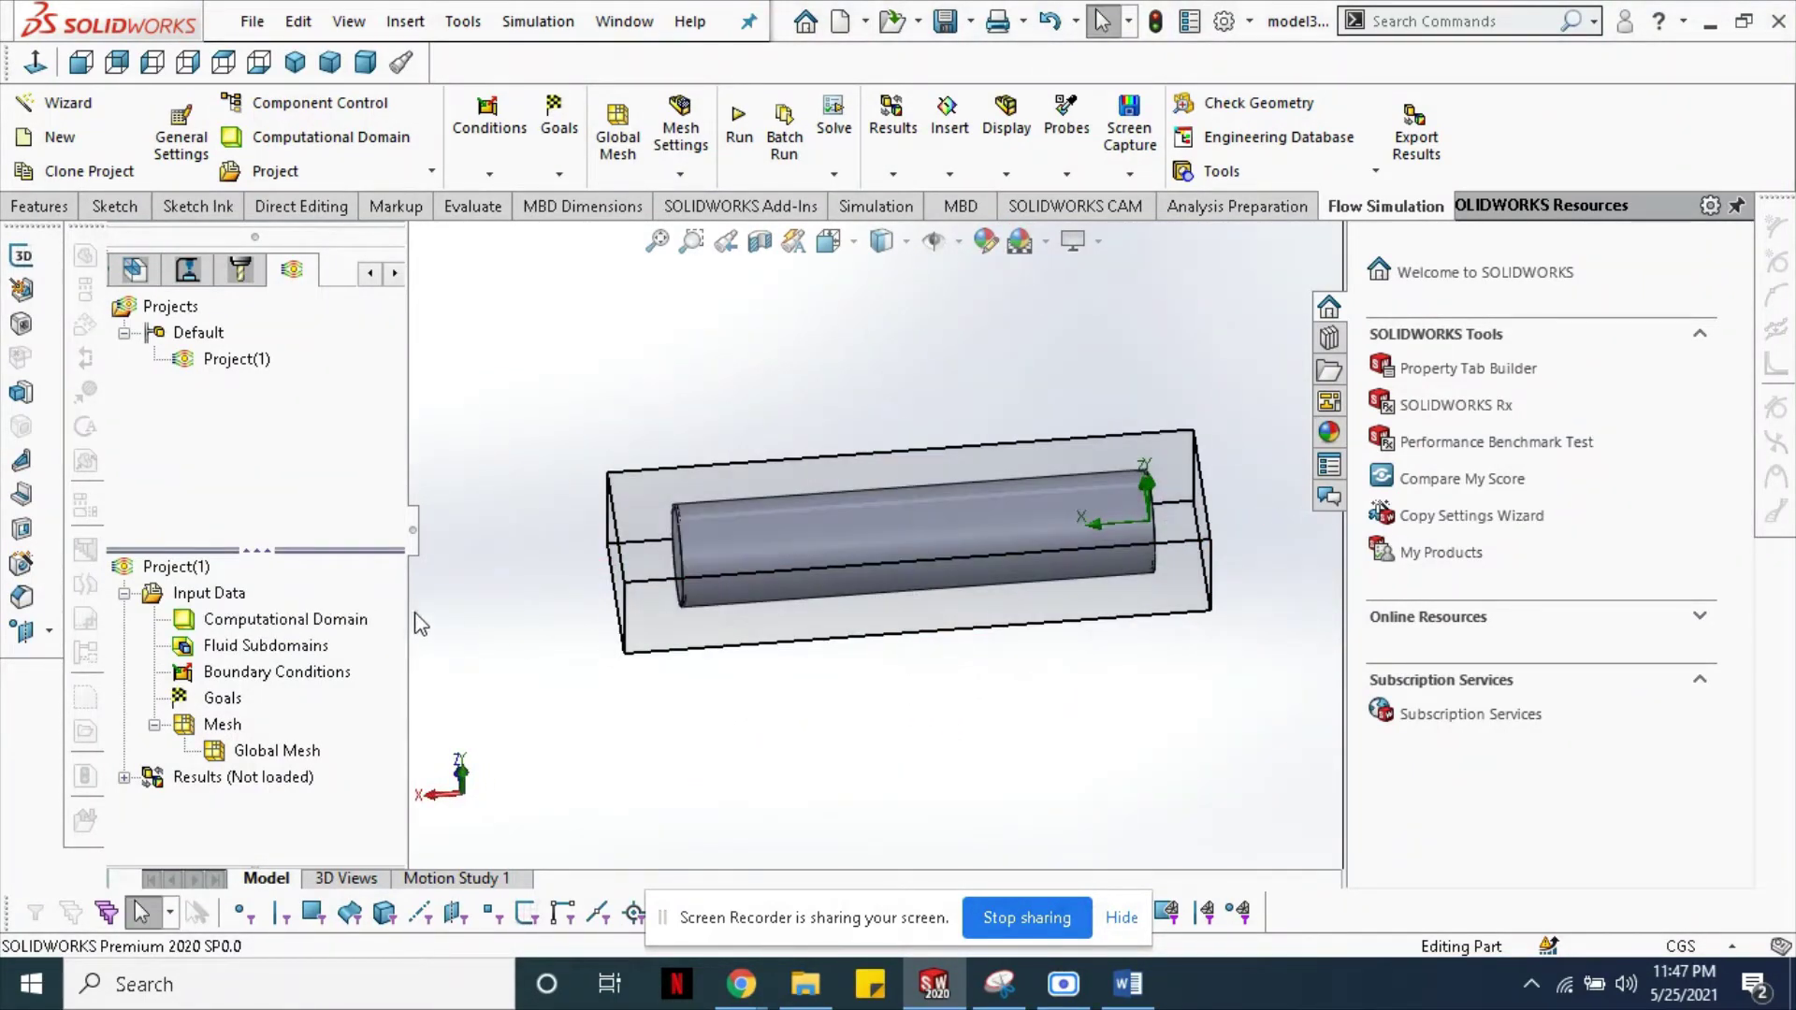
key(ctrl+2)
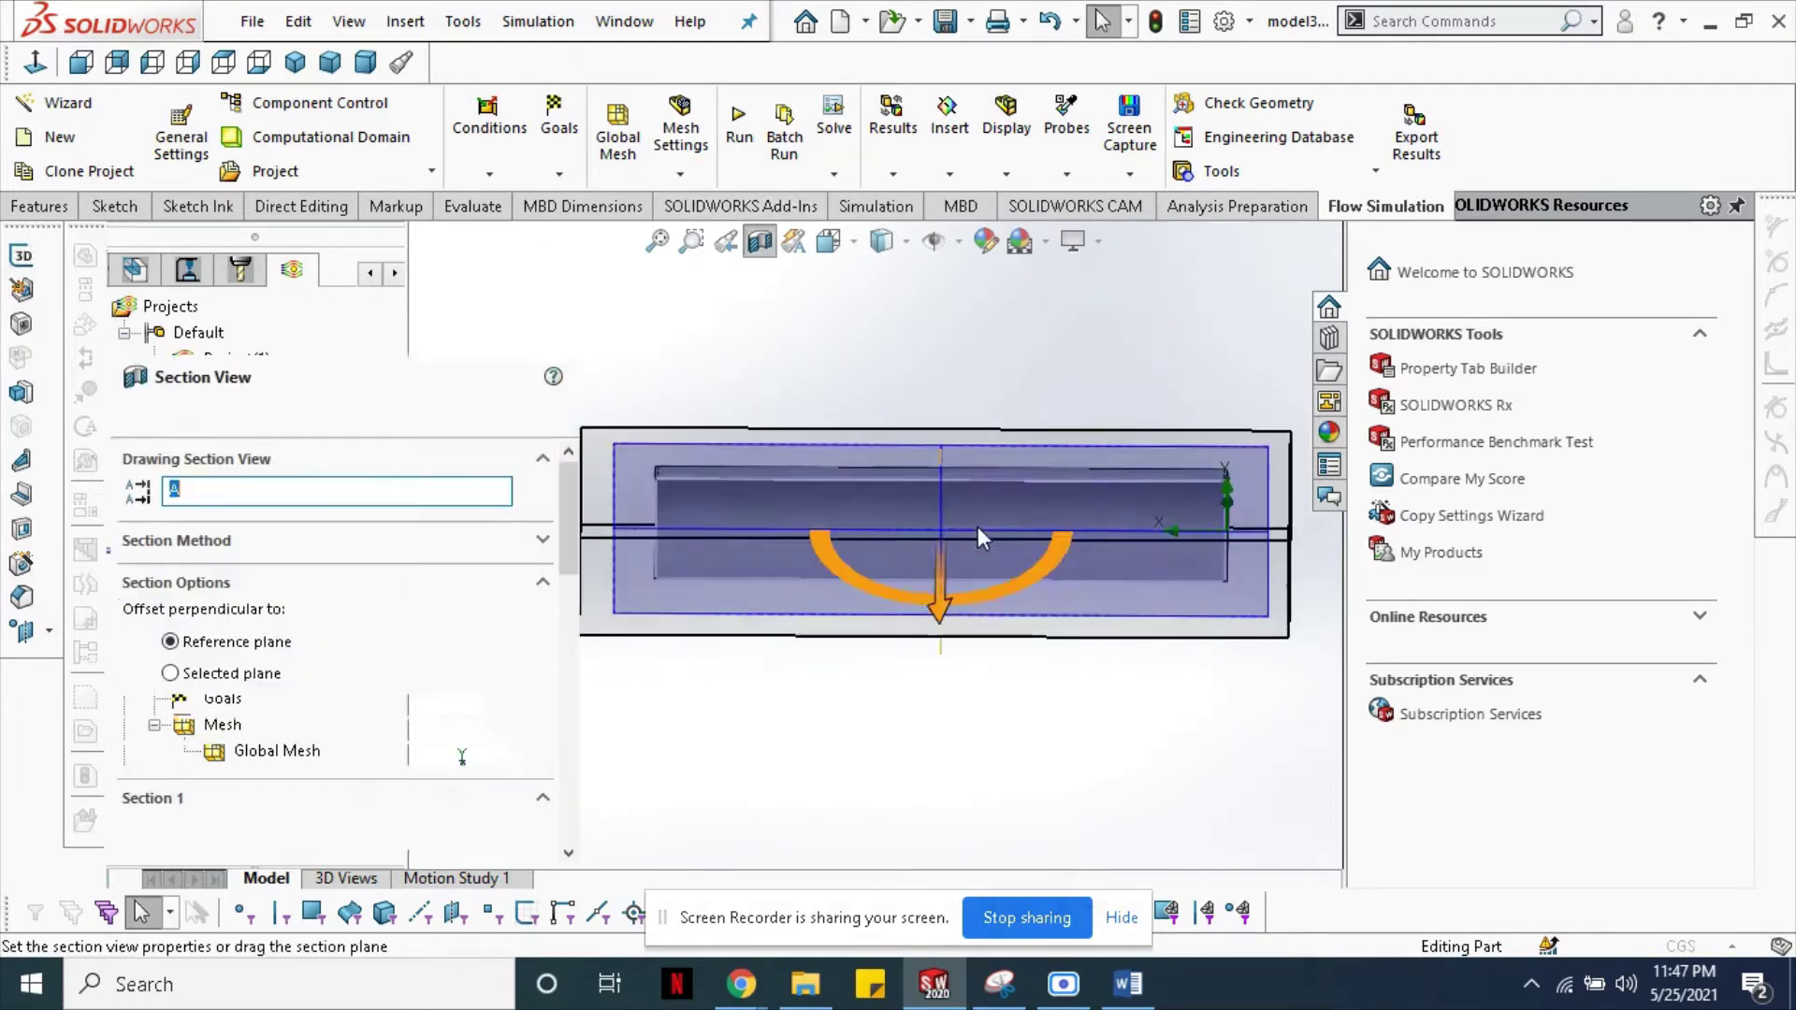
click(130, 413)
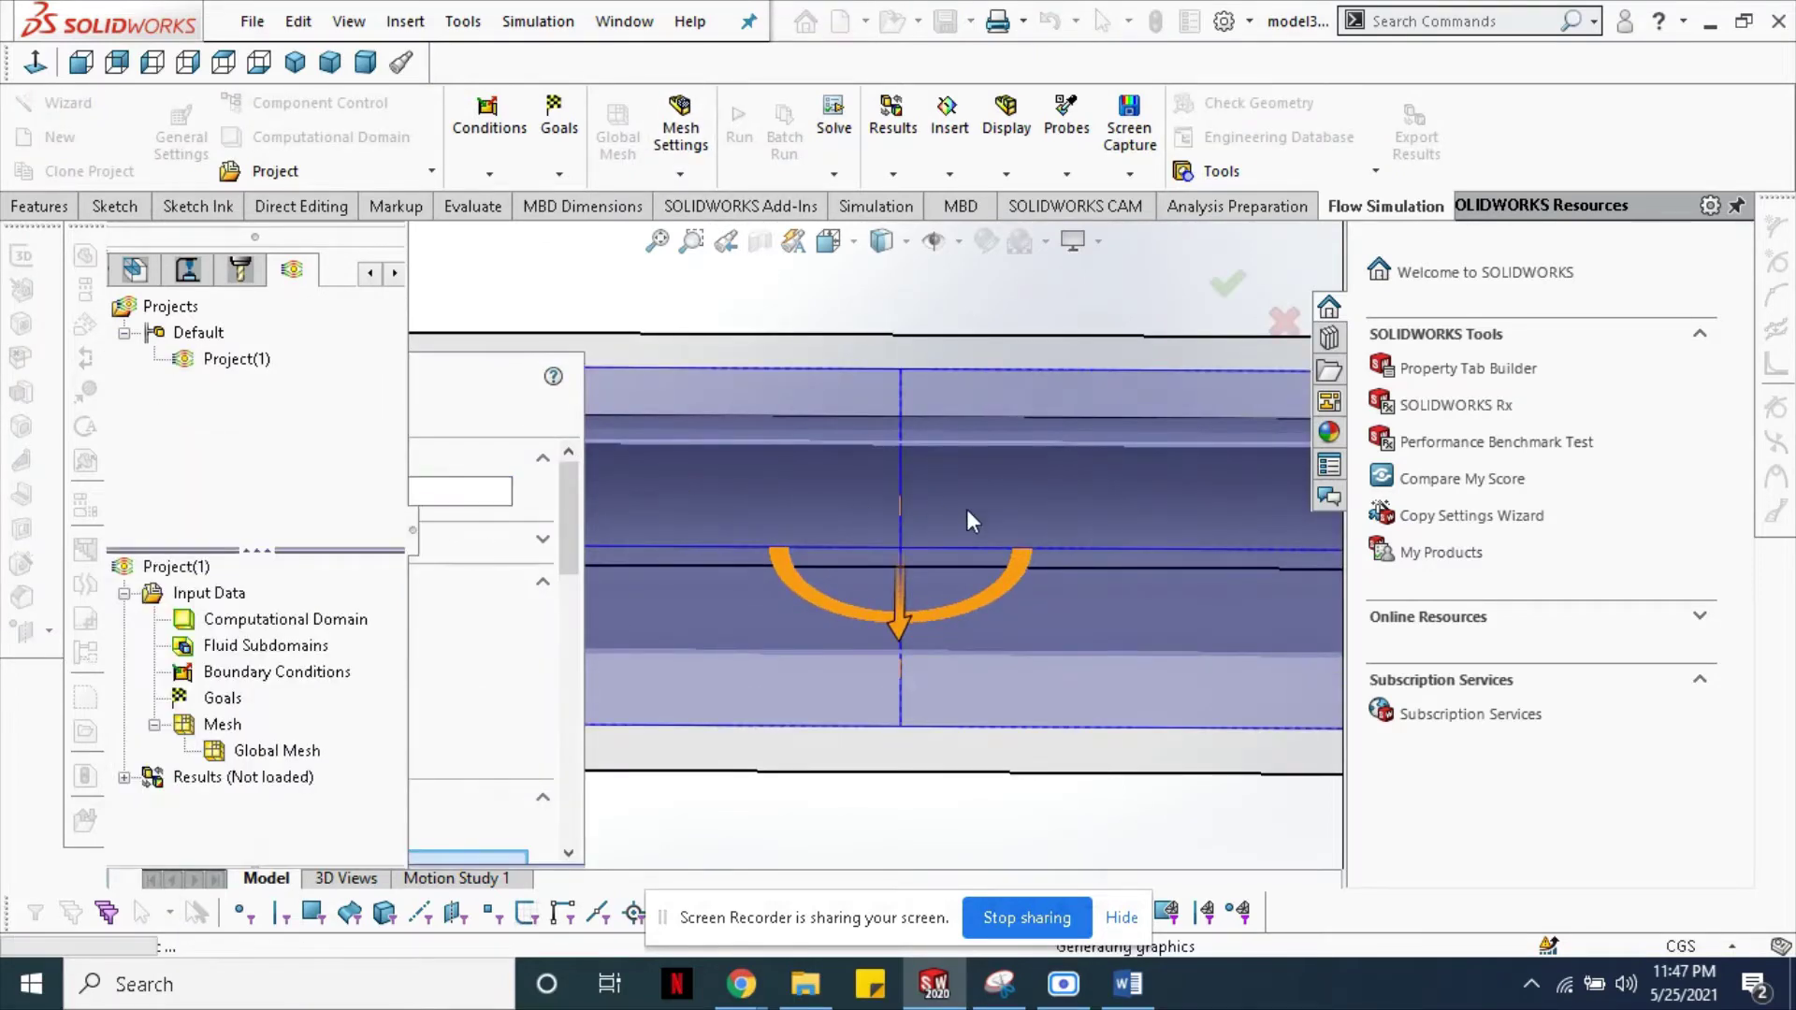
key(ctrl+7)
mouse_move(637, 515)
middle_down()
mouse_move(754, 481)
mouse_move(746, 390)
mouse_move(665, 369)
mouse_move(596, 385)
middle_up()
key(Escape)
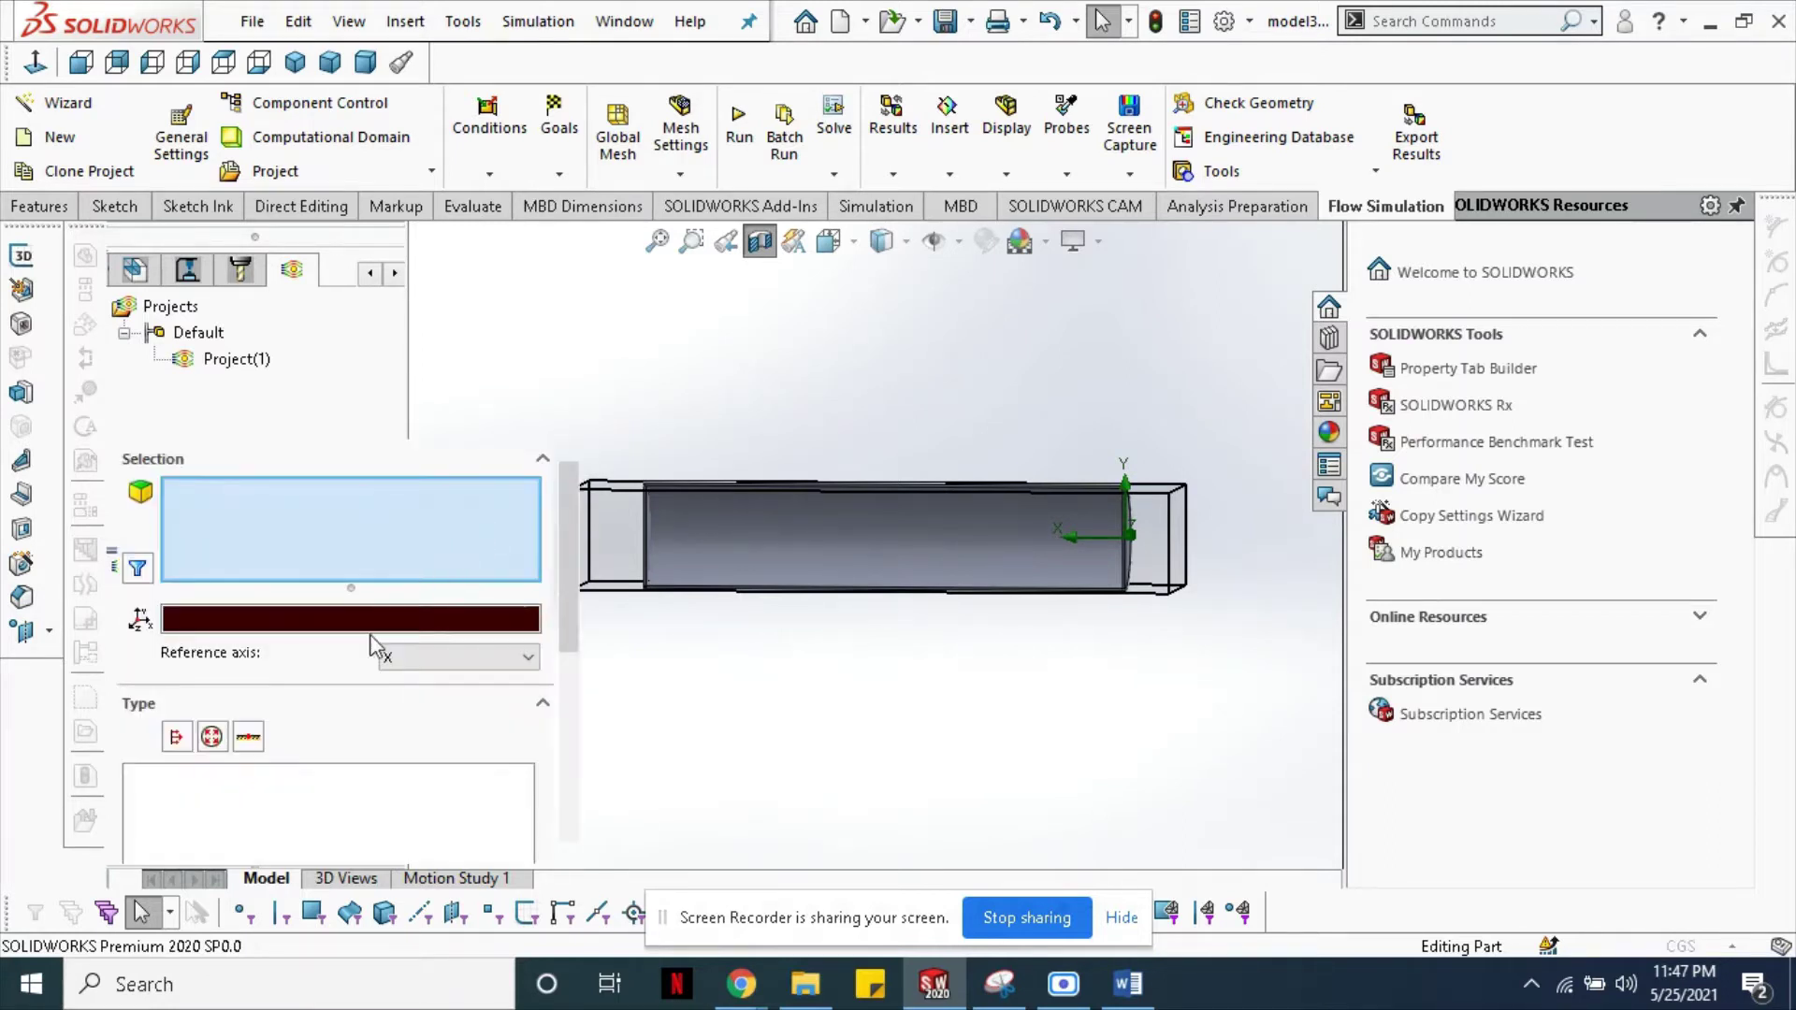
- Choose Inlet Velocity and select the pipe's end face as the inlet
scroll(558, 556, down, 3)
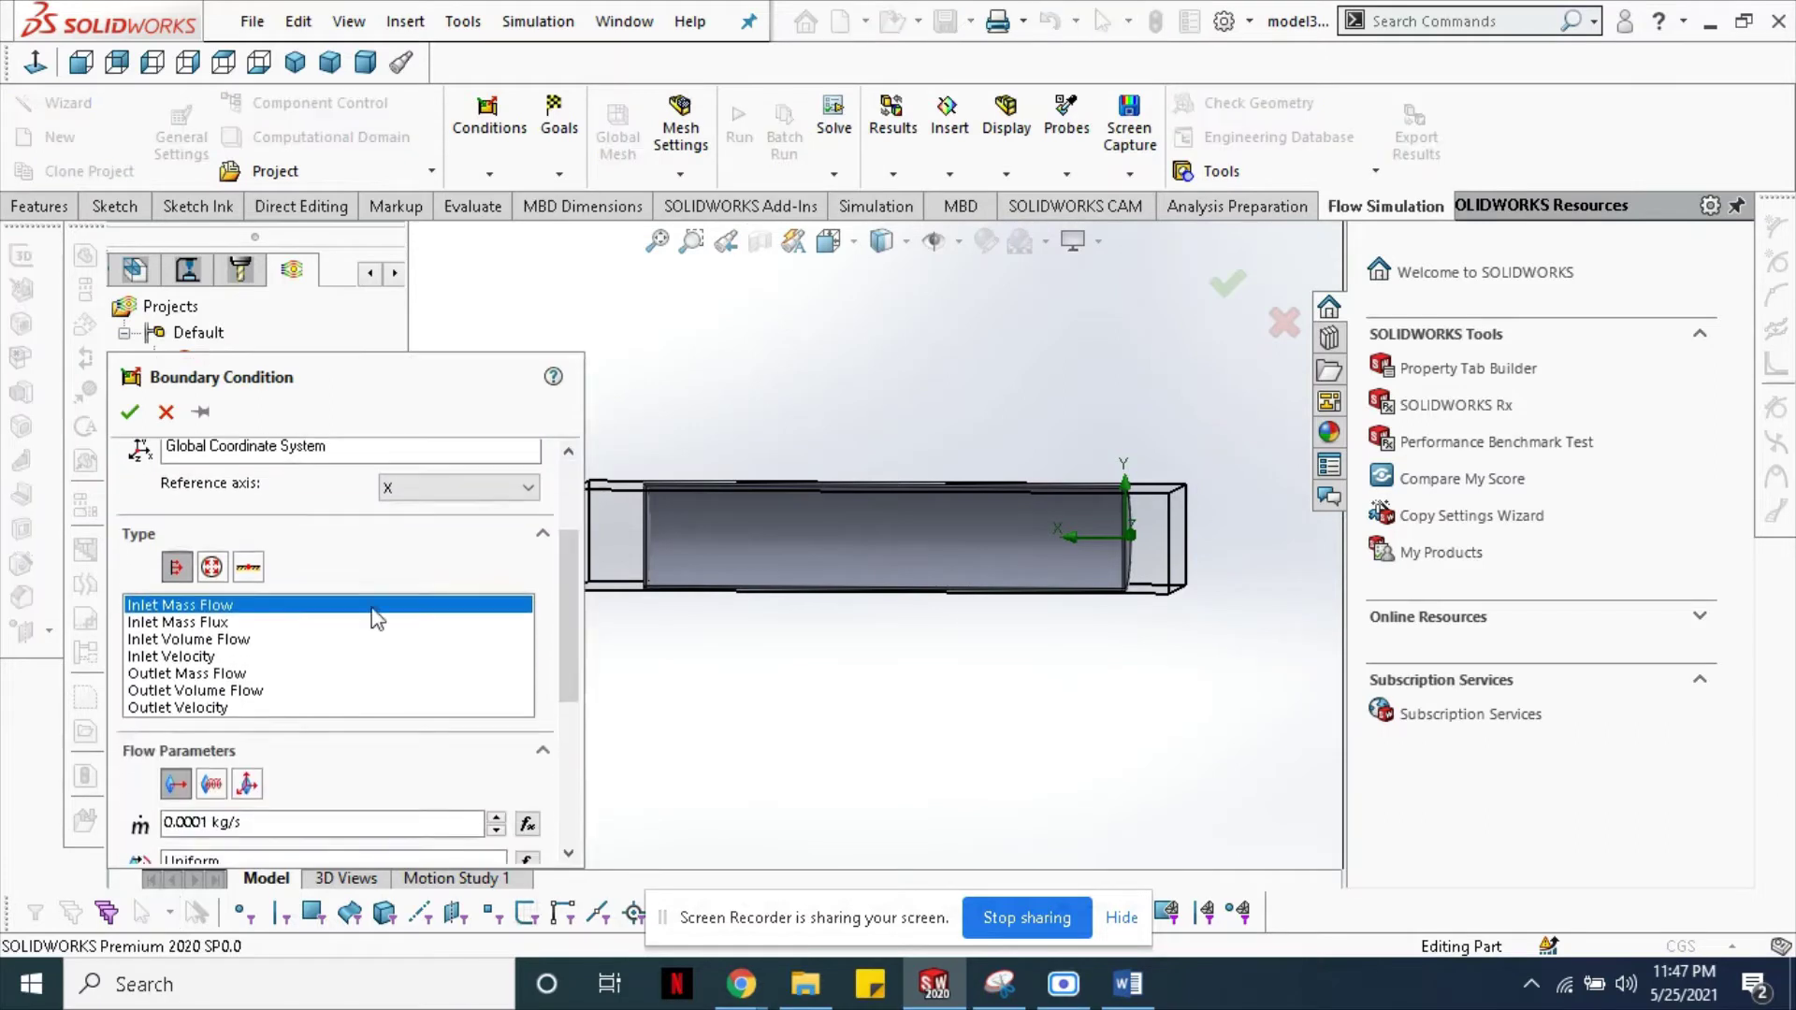
click(171, 657)
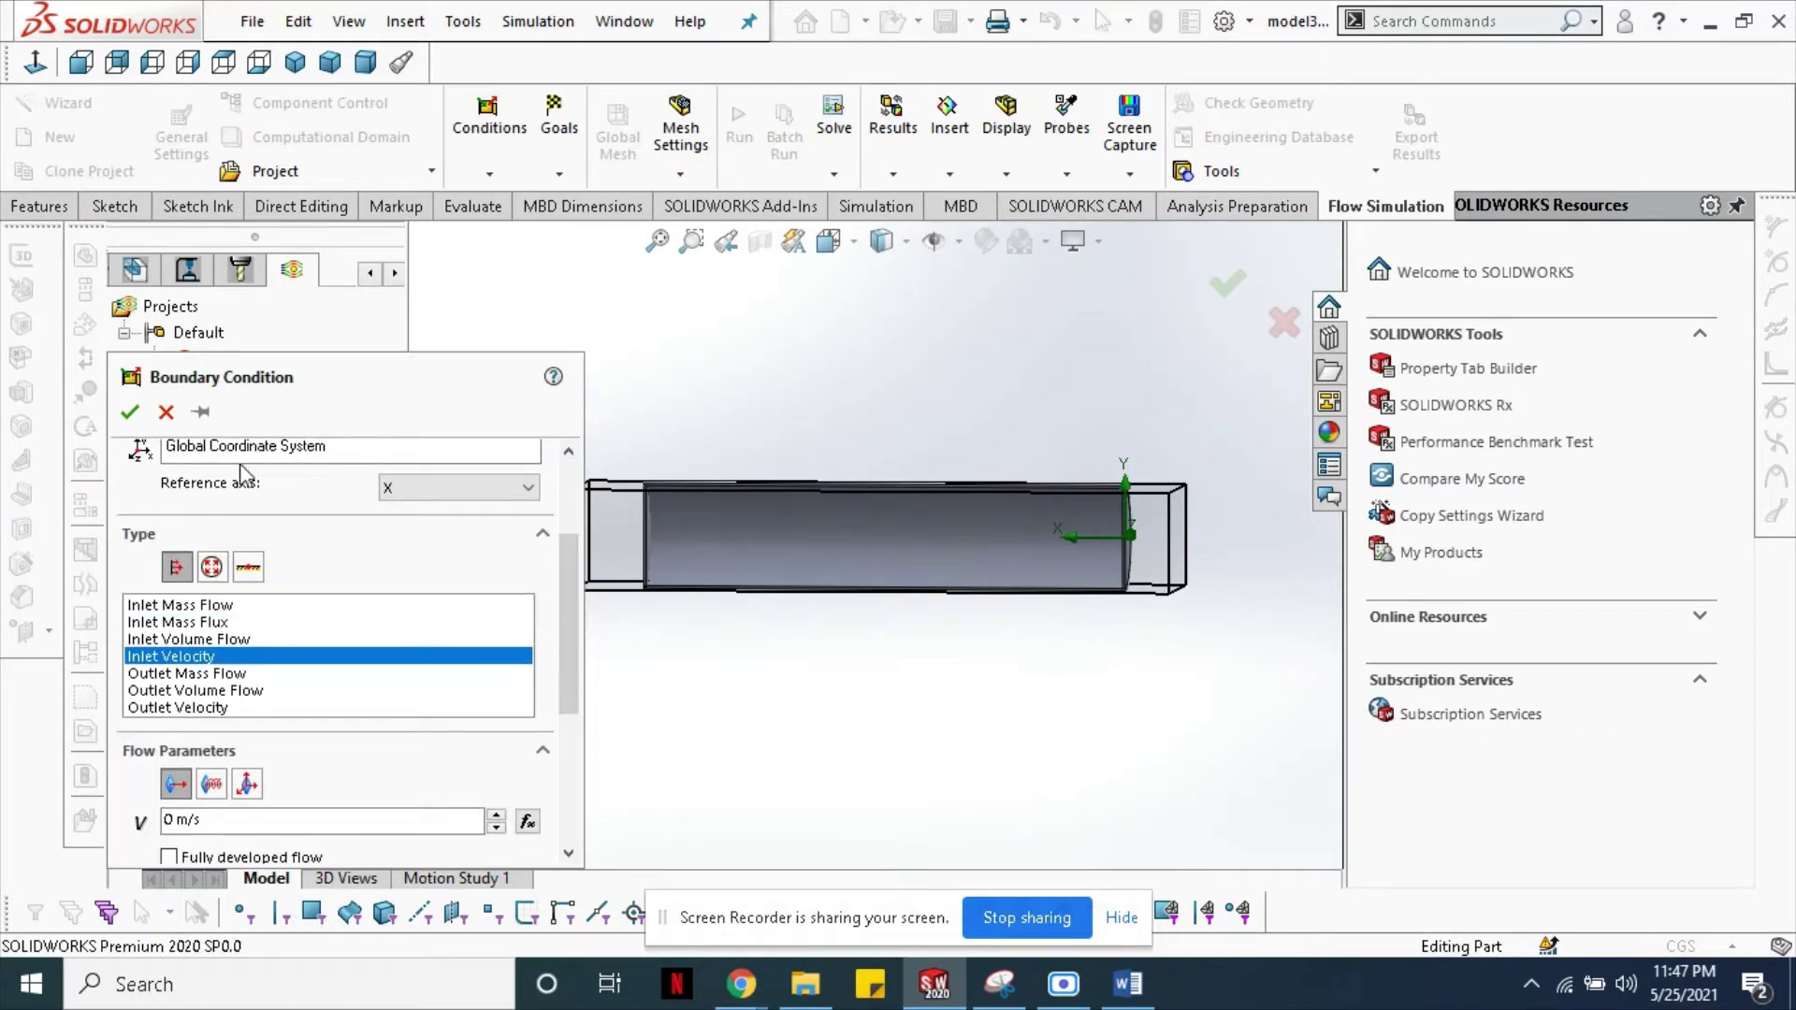
middle_drag(1000, 559, 1102, 548)
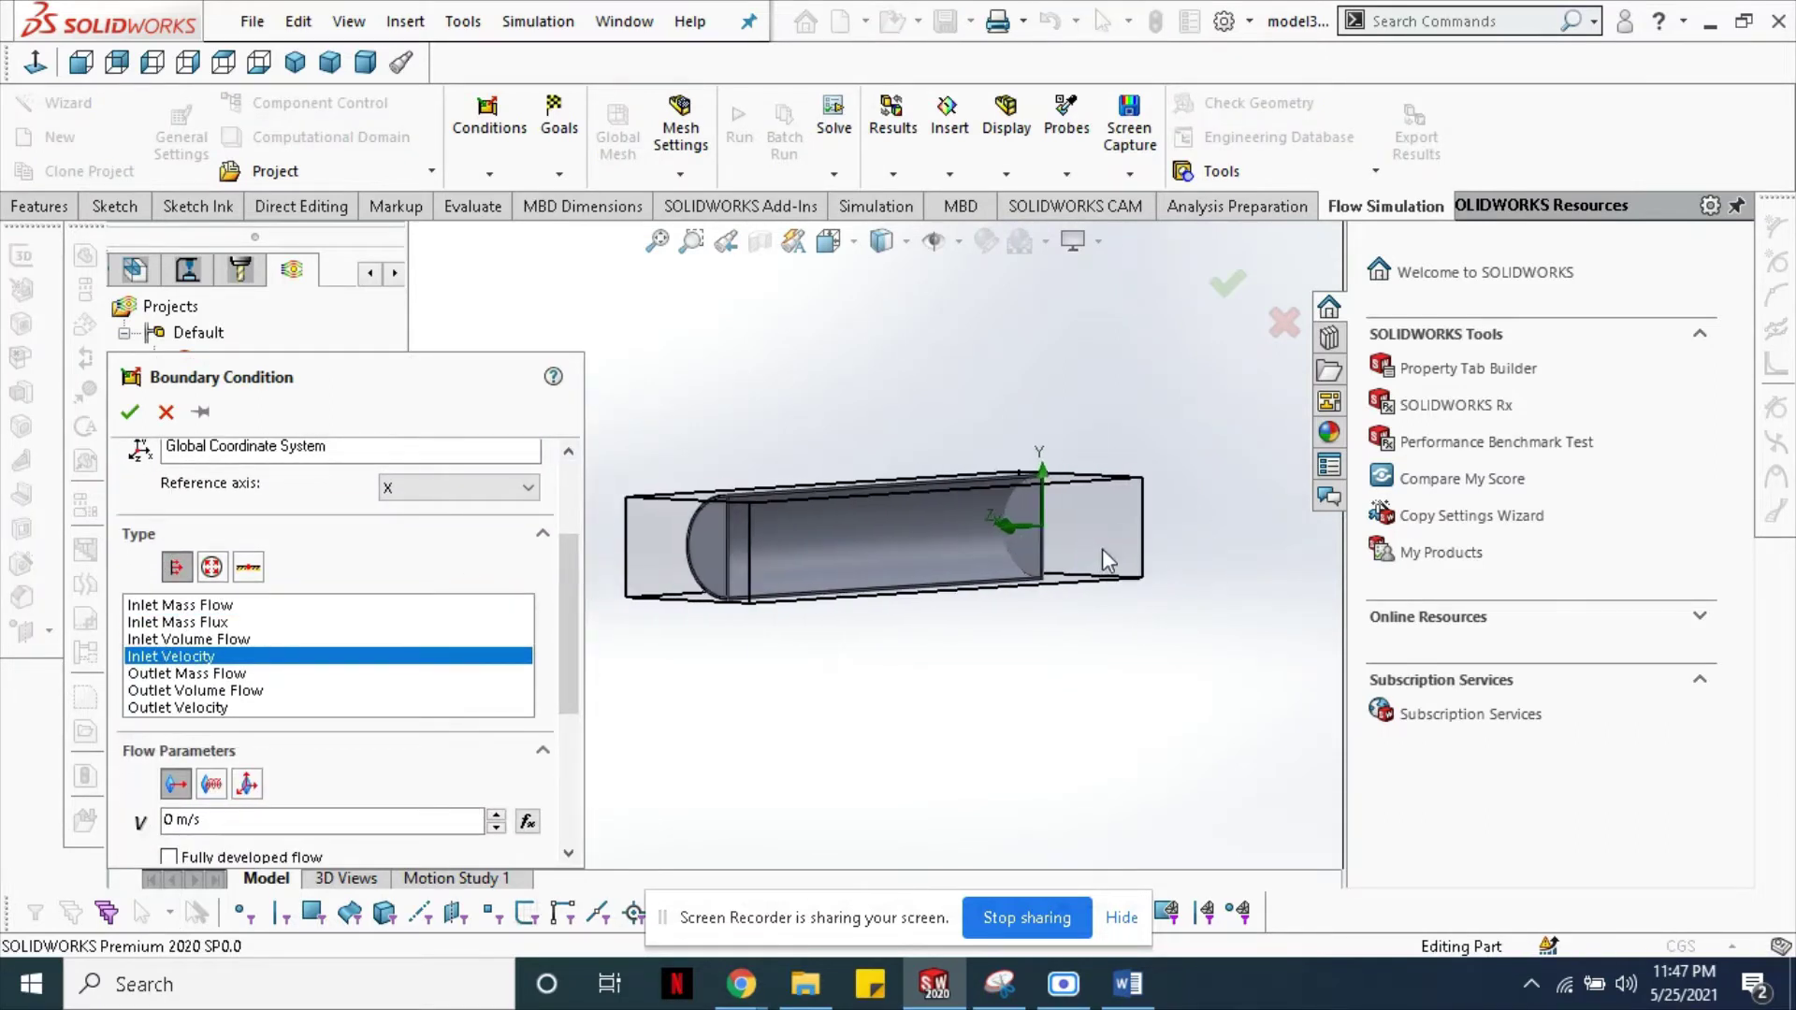
click(1019, 513)
scroll(578, 643, down, 4)
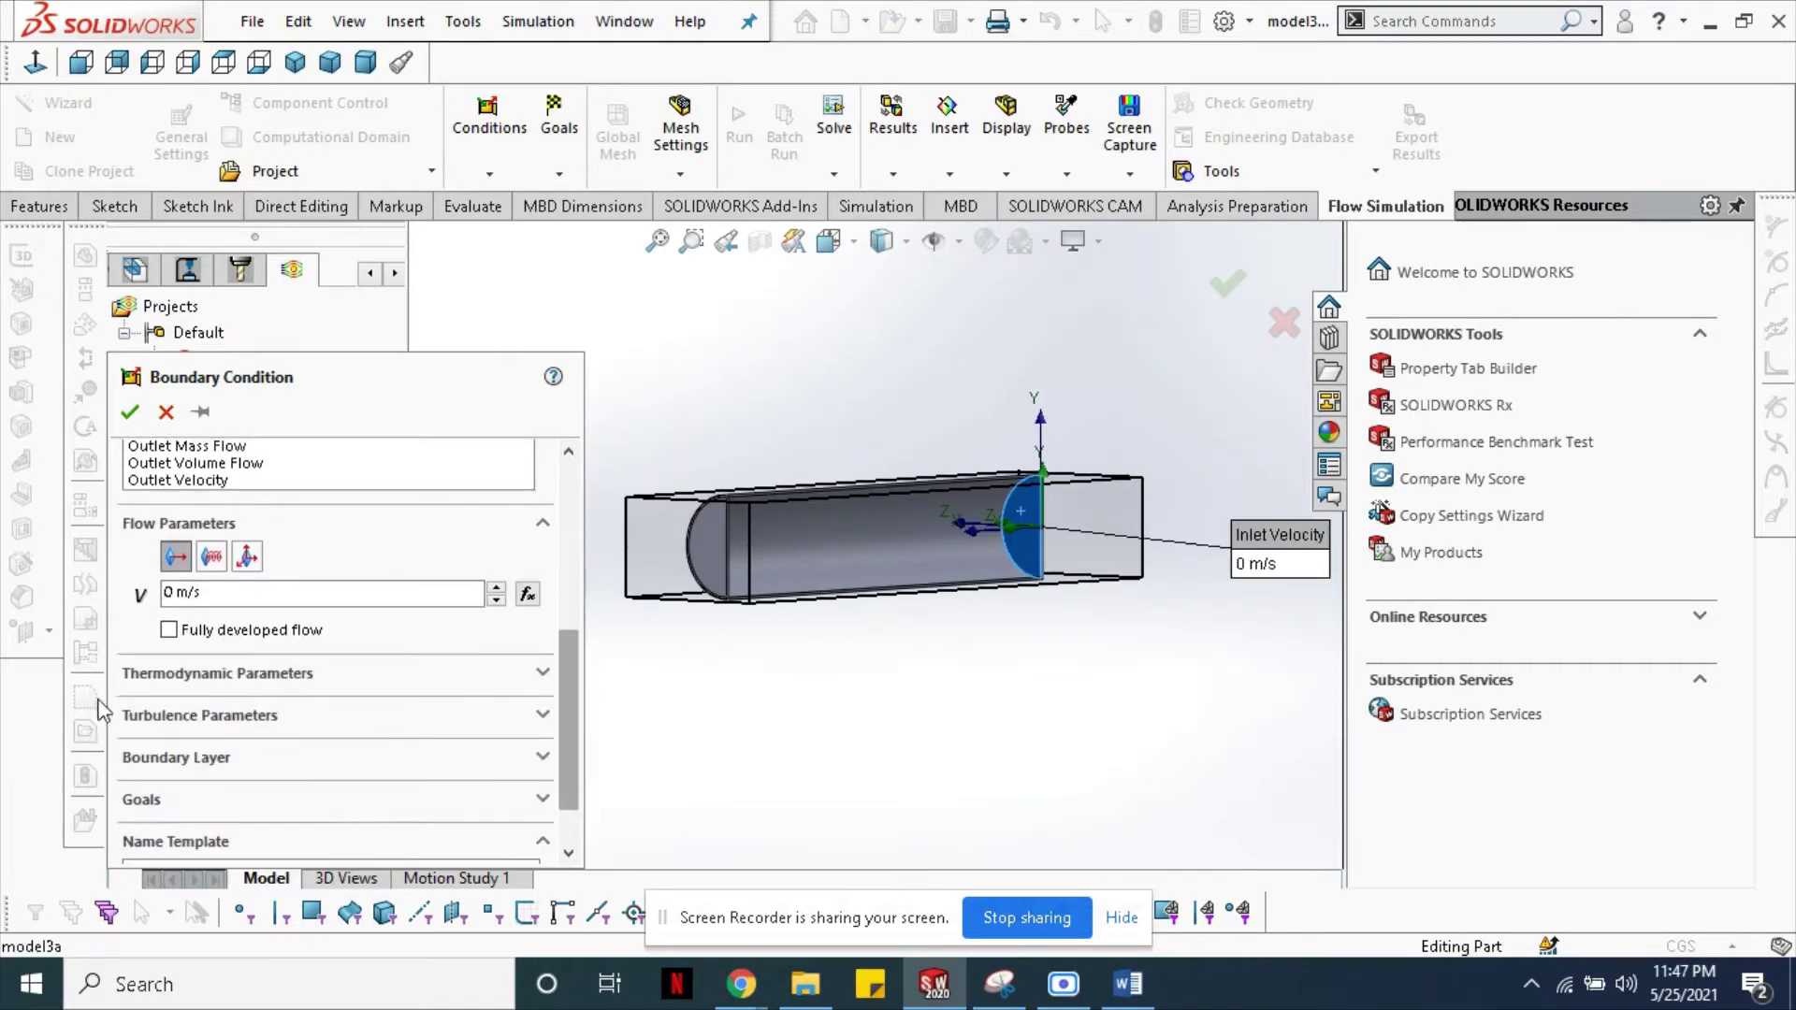
- Set the inlet velocity to 10 m/s and confirm Inlet Velocity 1
click(178, 589)
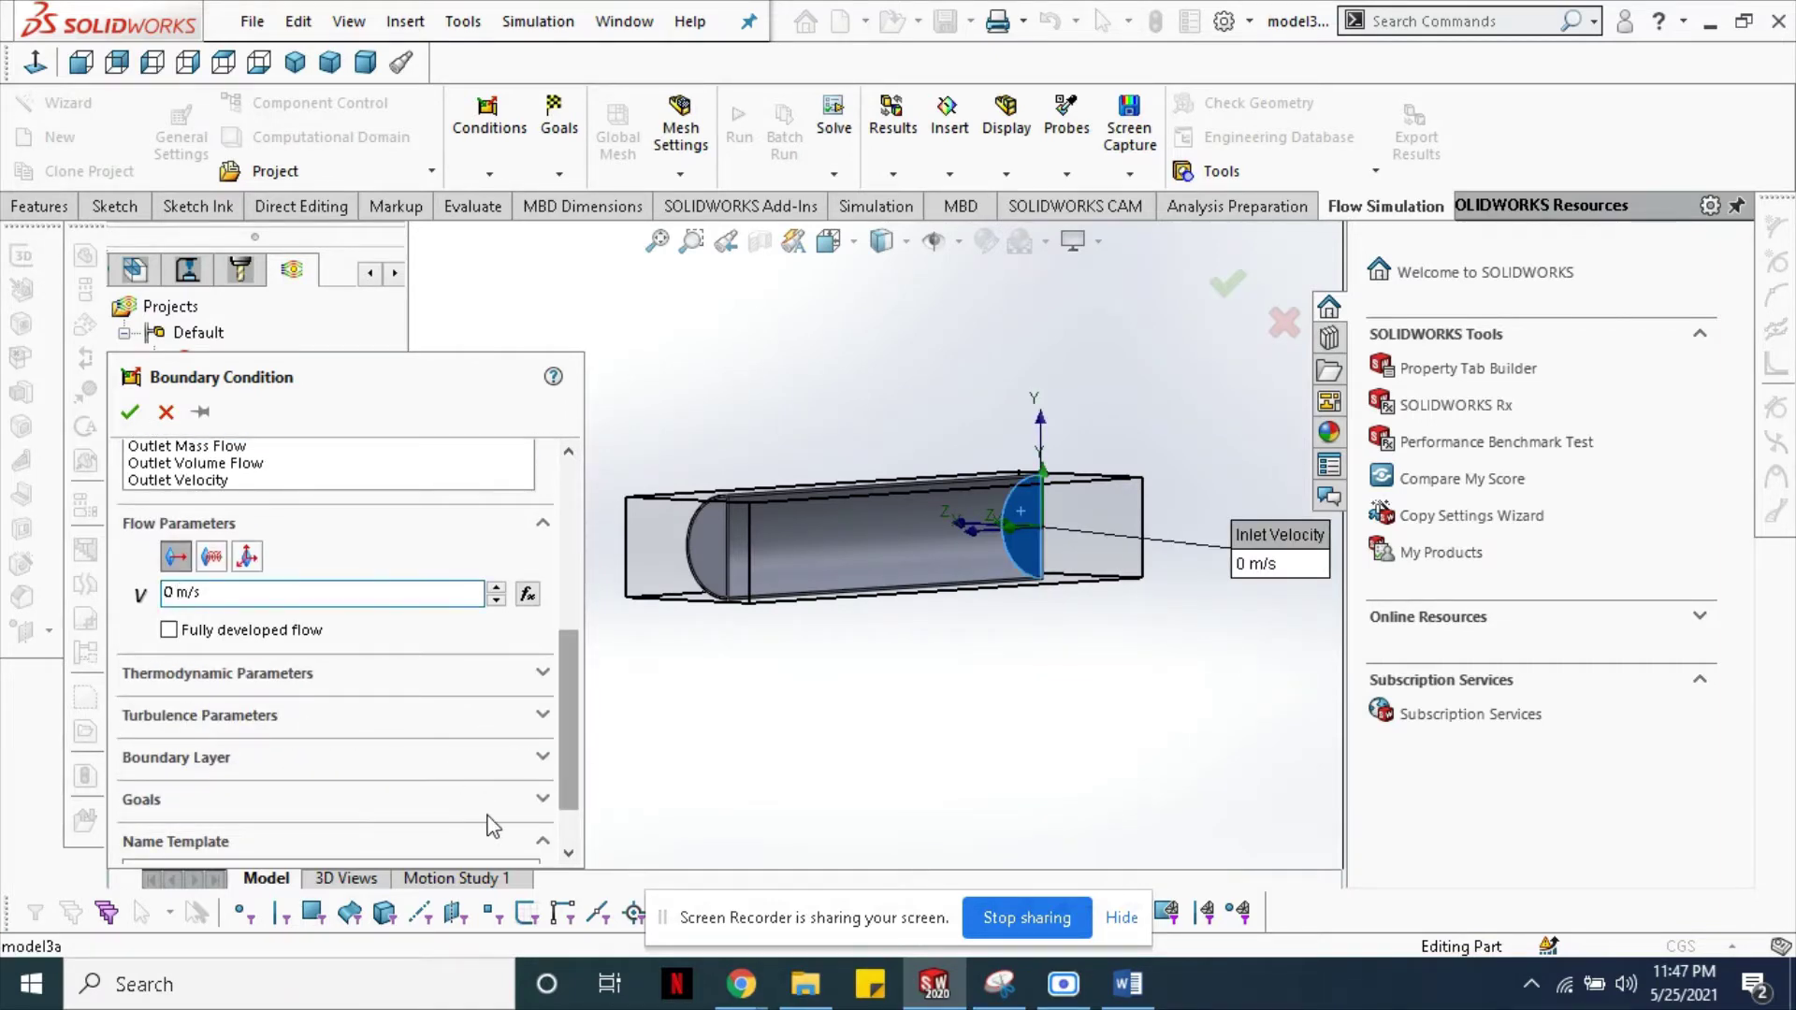
key(BackSpace)
text(10)
scroll(323, 550, up, 2)
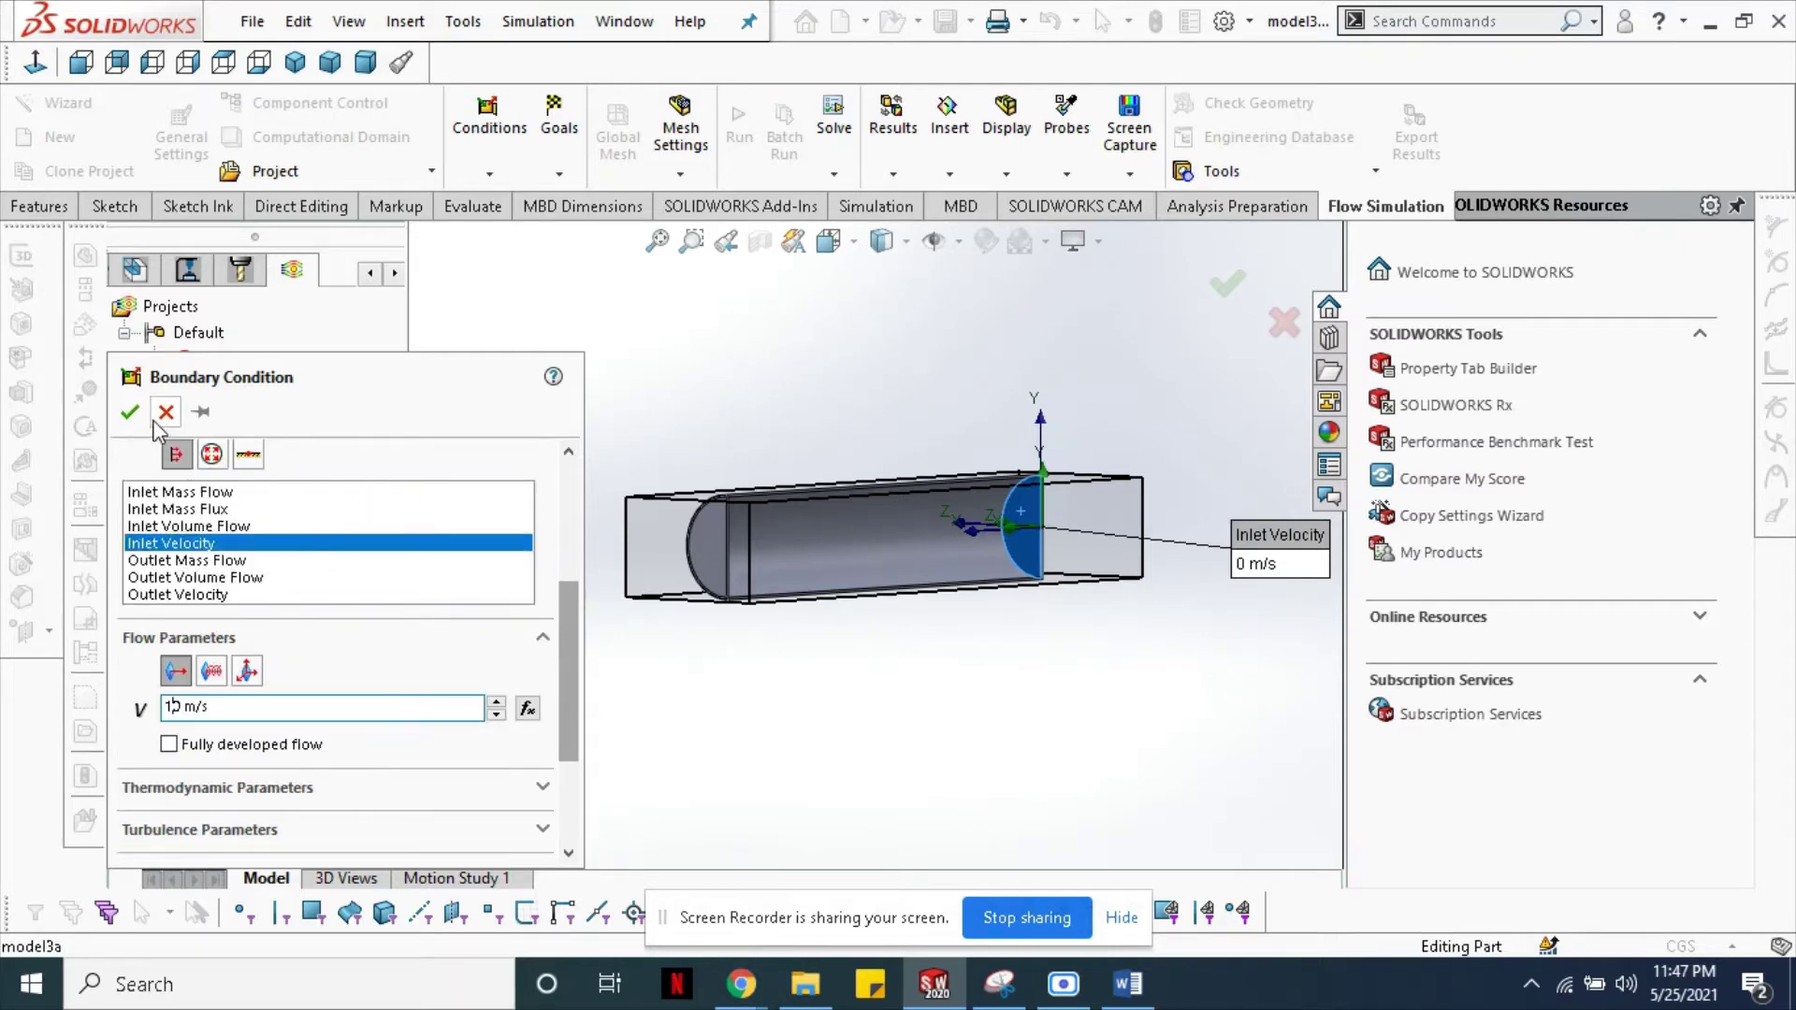
scroll(569, 571, up, 2)
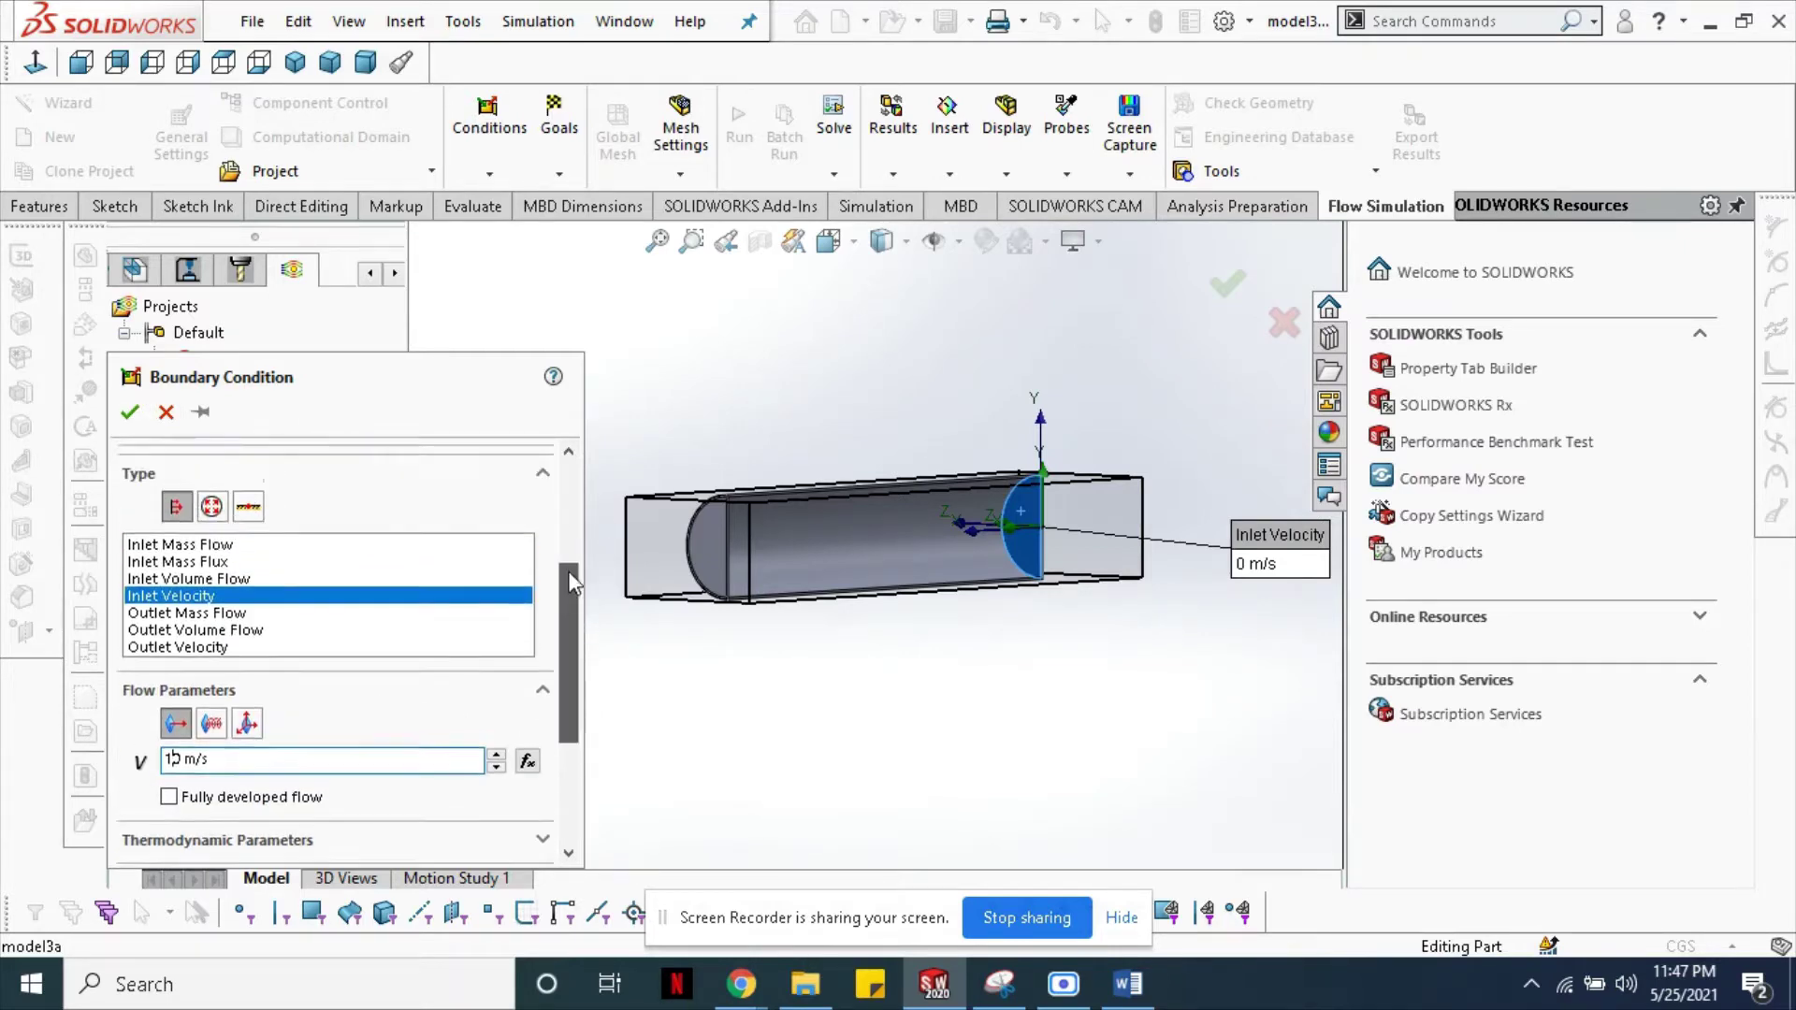
scroll(569, 571, up, 1)
scroll(569, 570, down, 1)
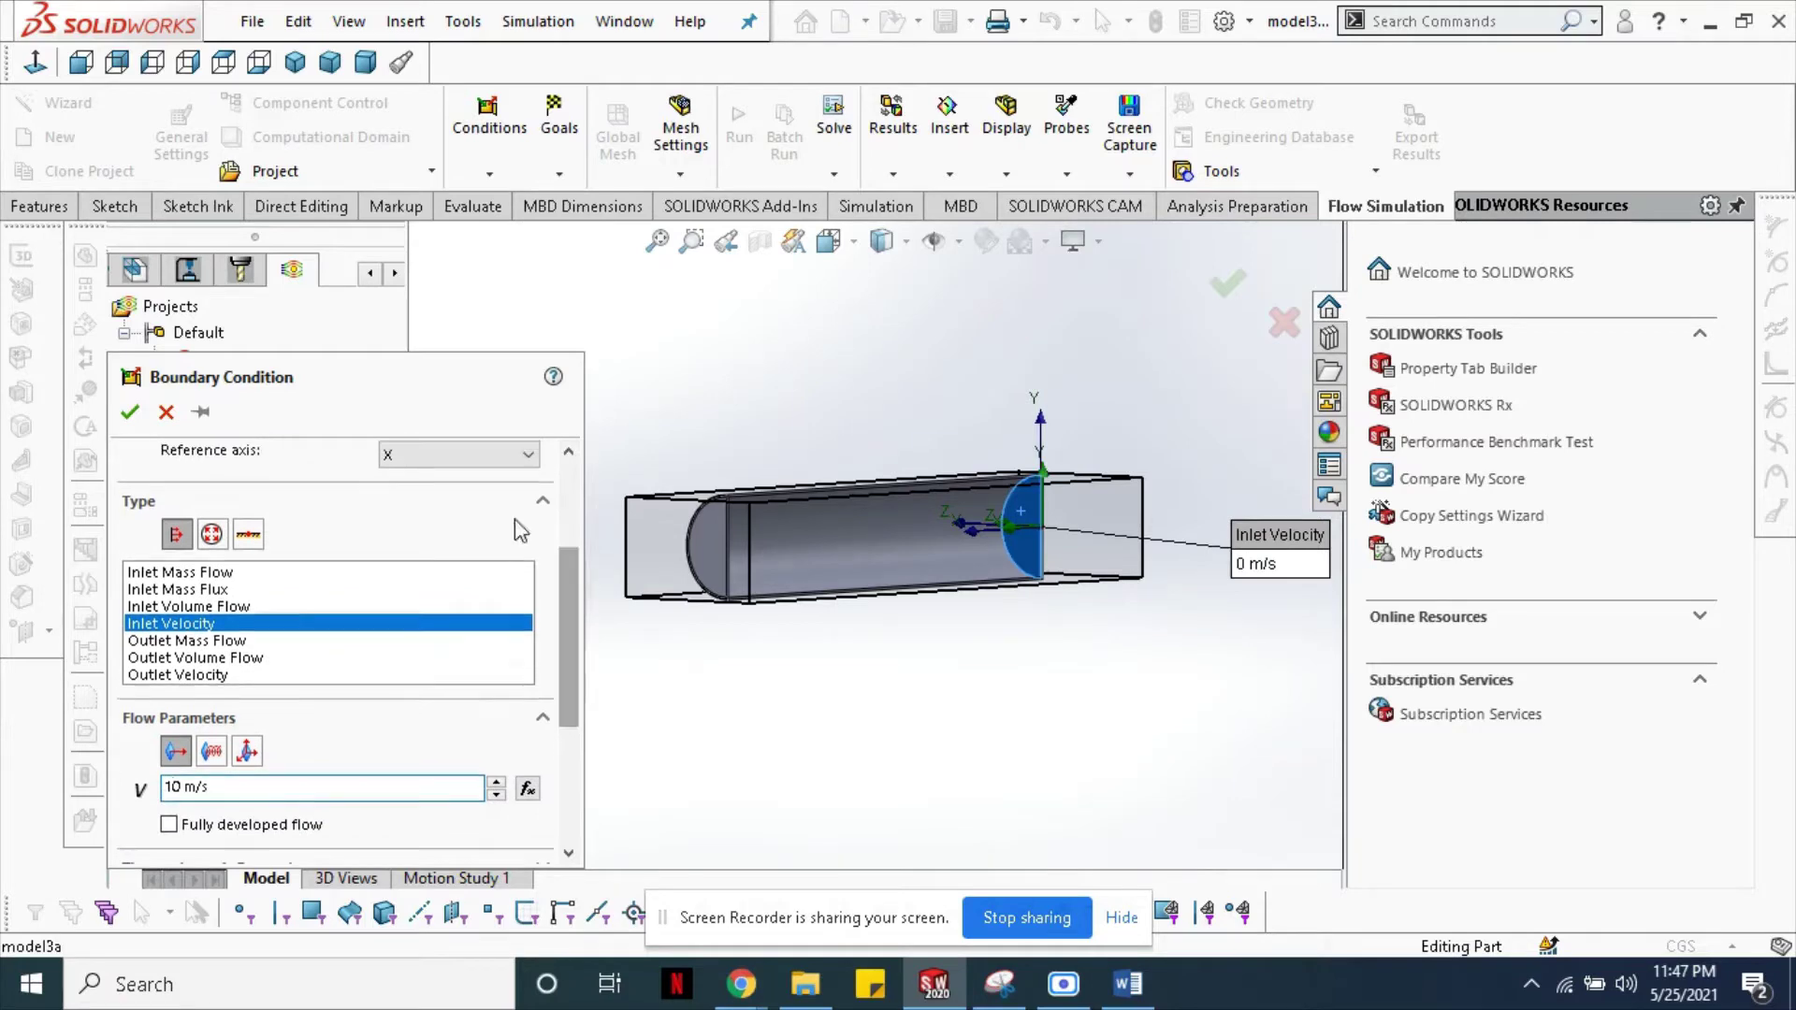
click(130, 414)
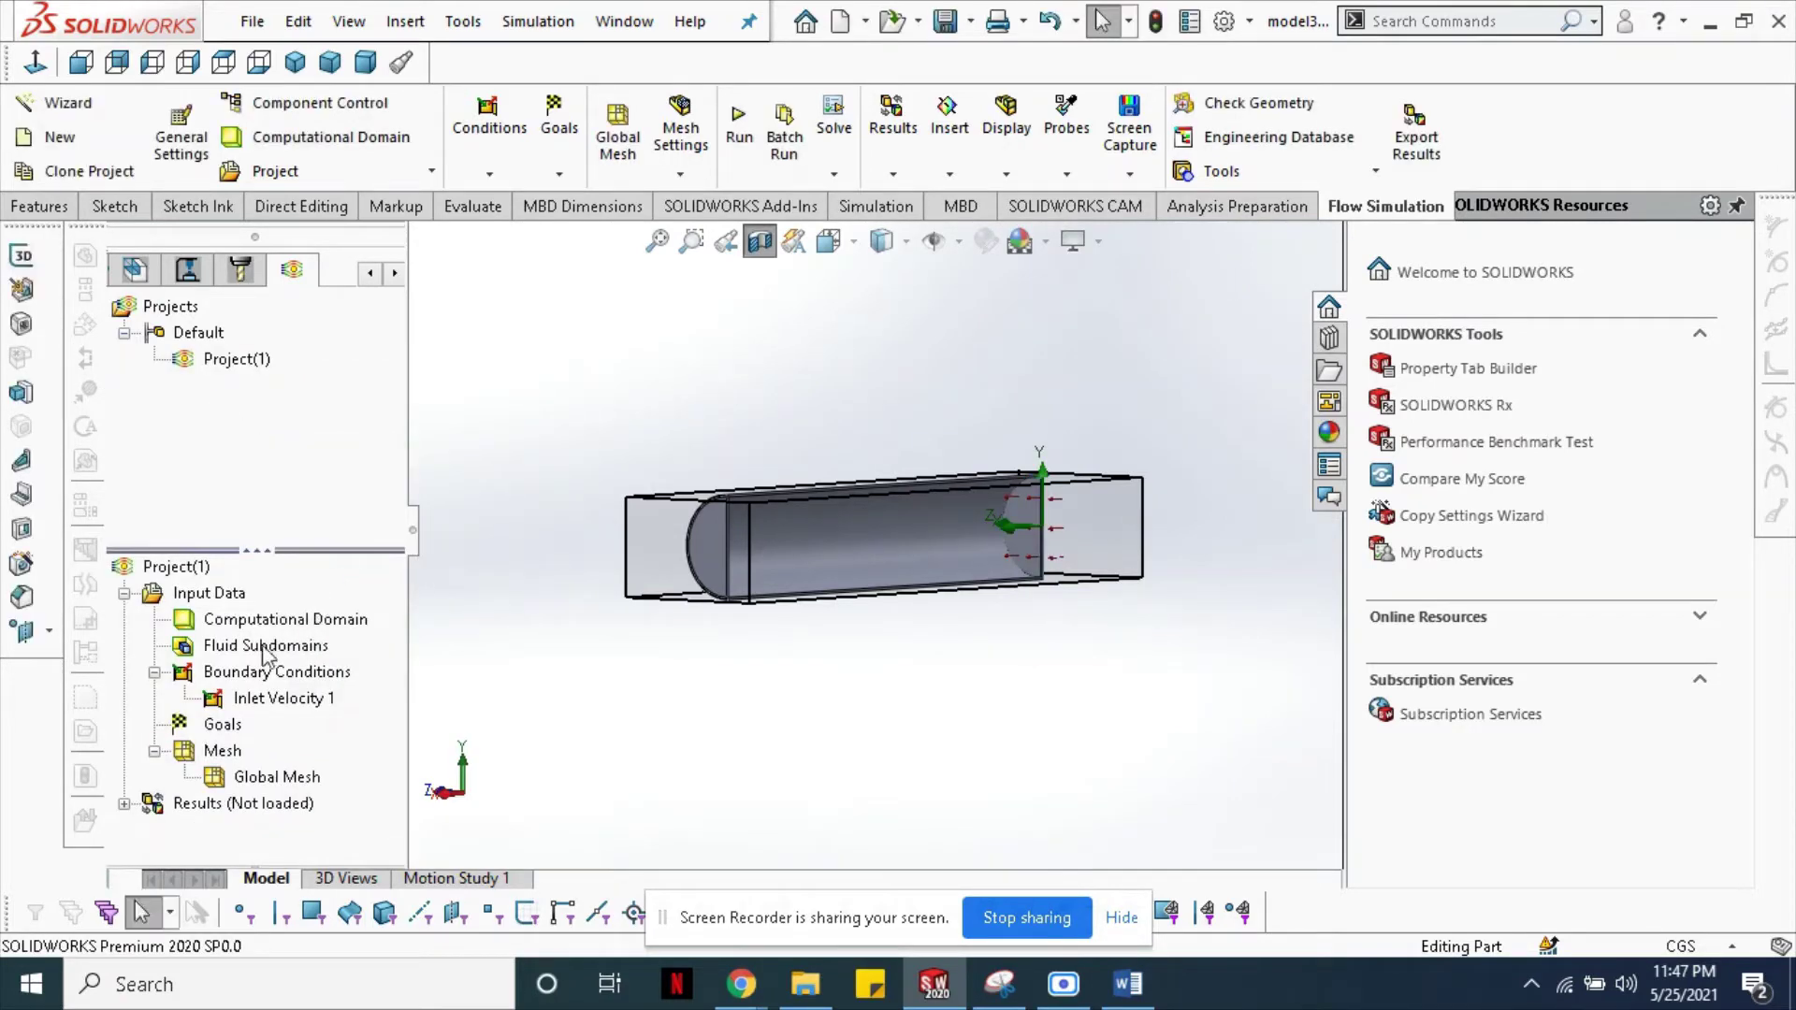
- Add a Static Pressure opening boundary condition on the pipe's left end face
click(290, 625)
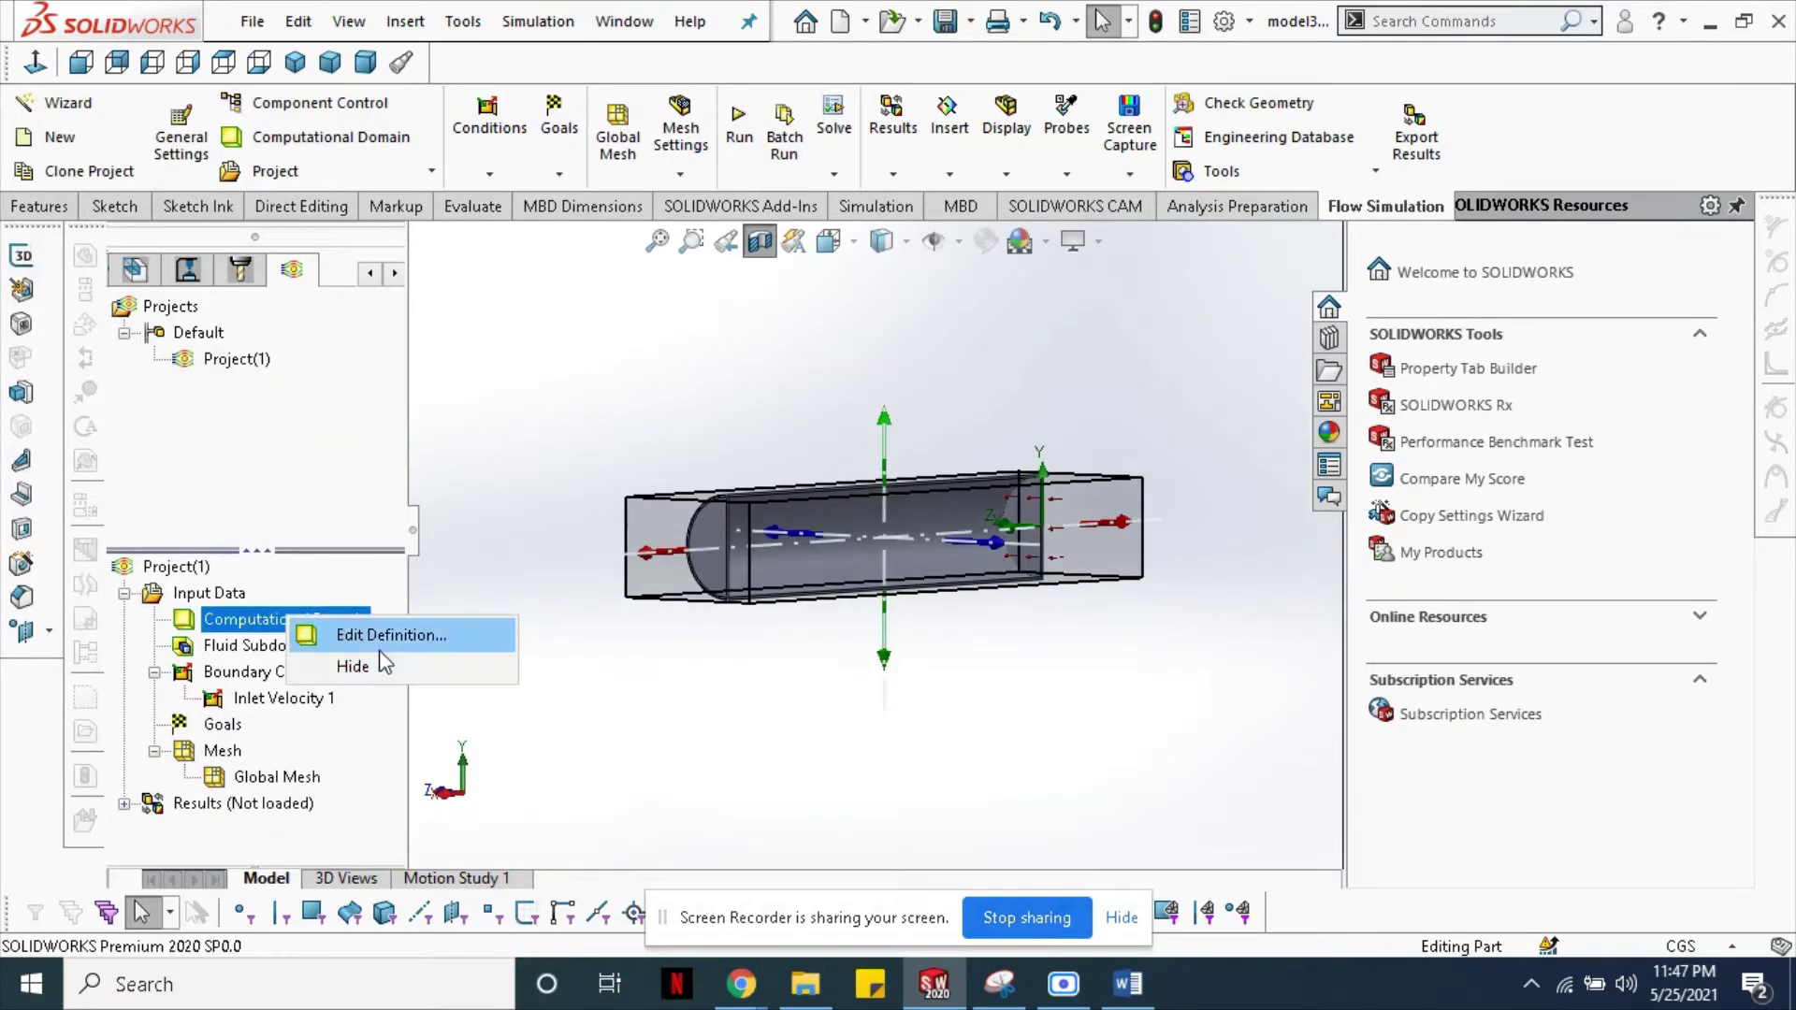
right_click(276, 674)
click(365, 690)
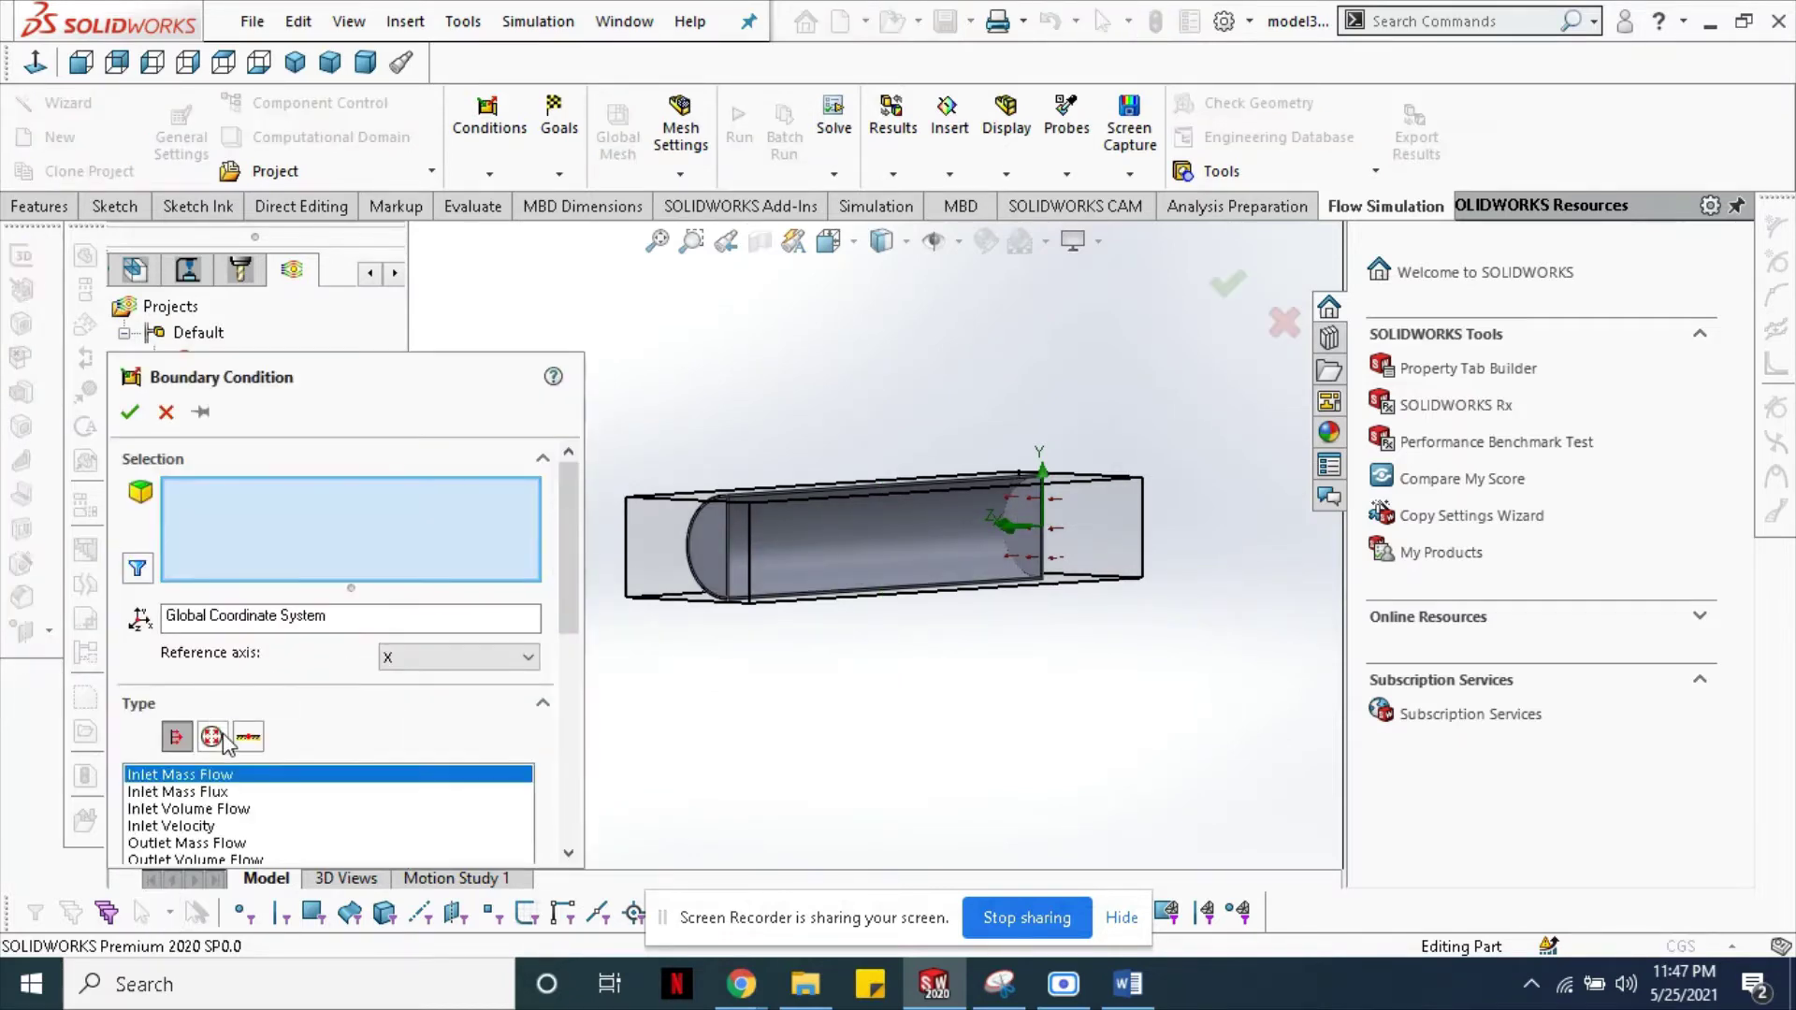
click(212, 737)
drag(564, 606, 559, 698)
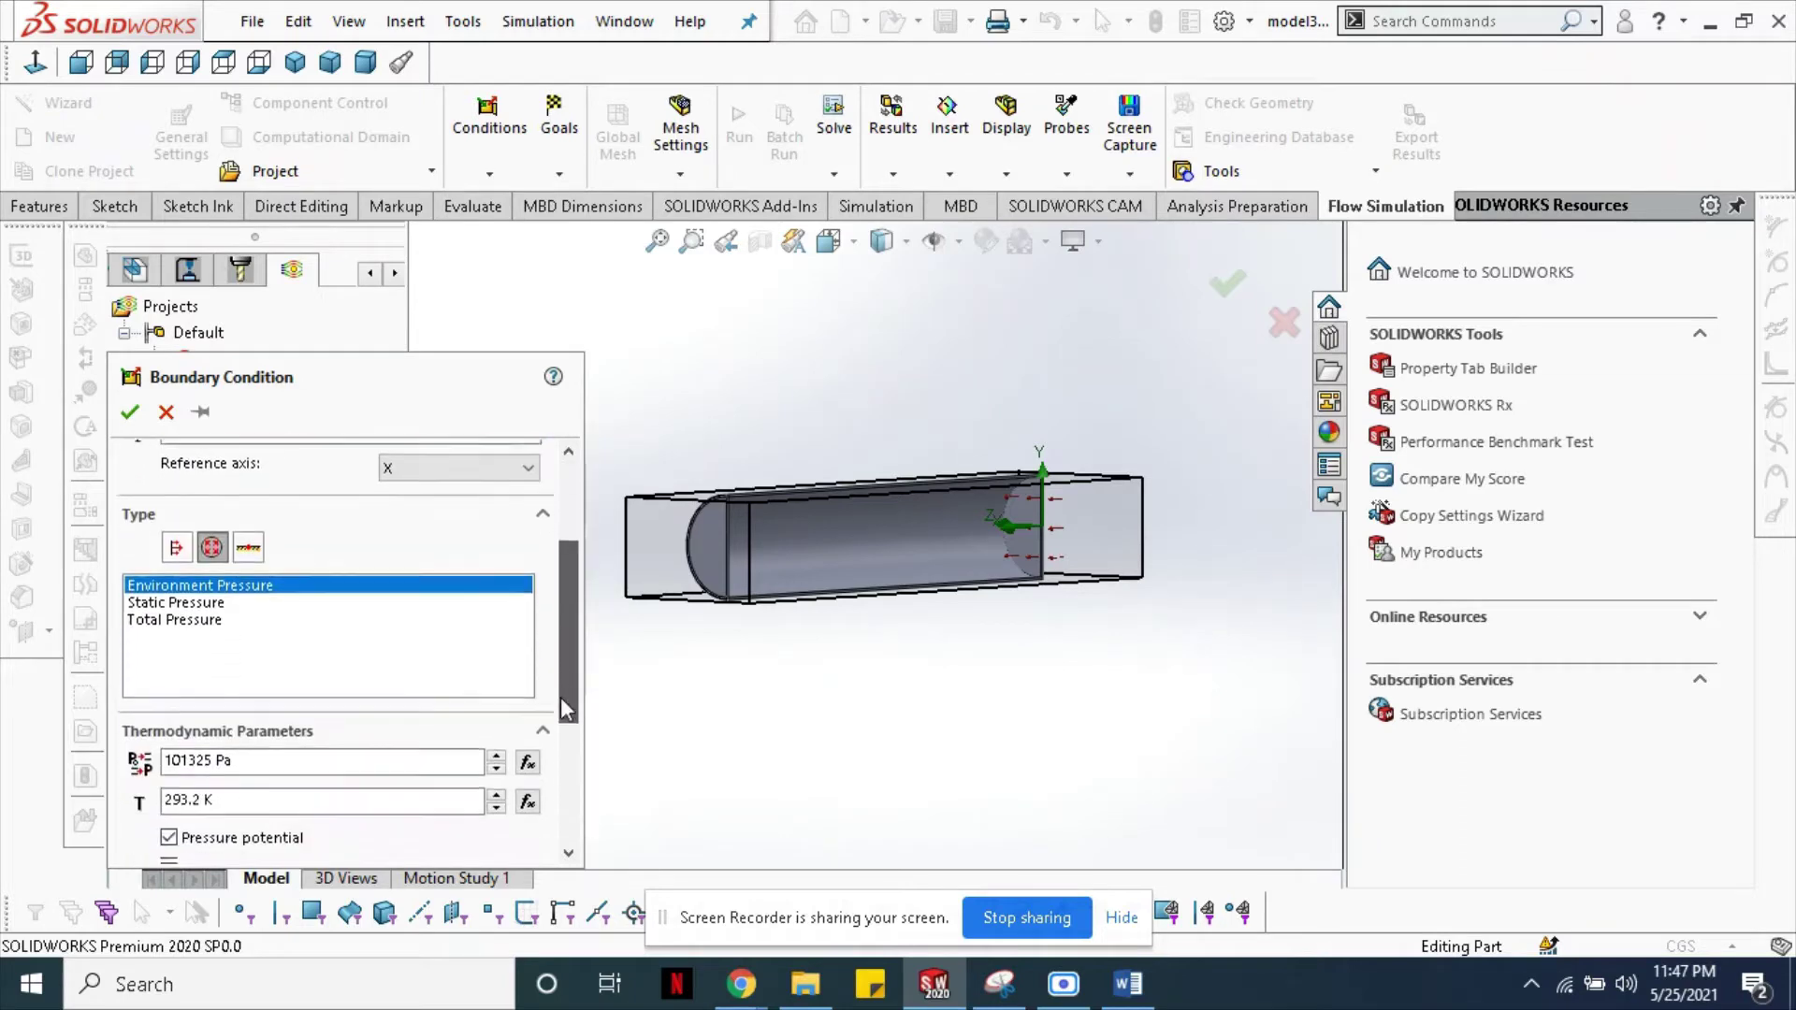
click(171, 587)
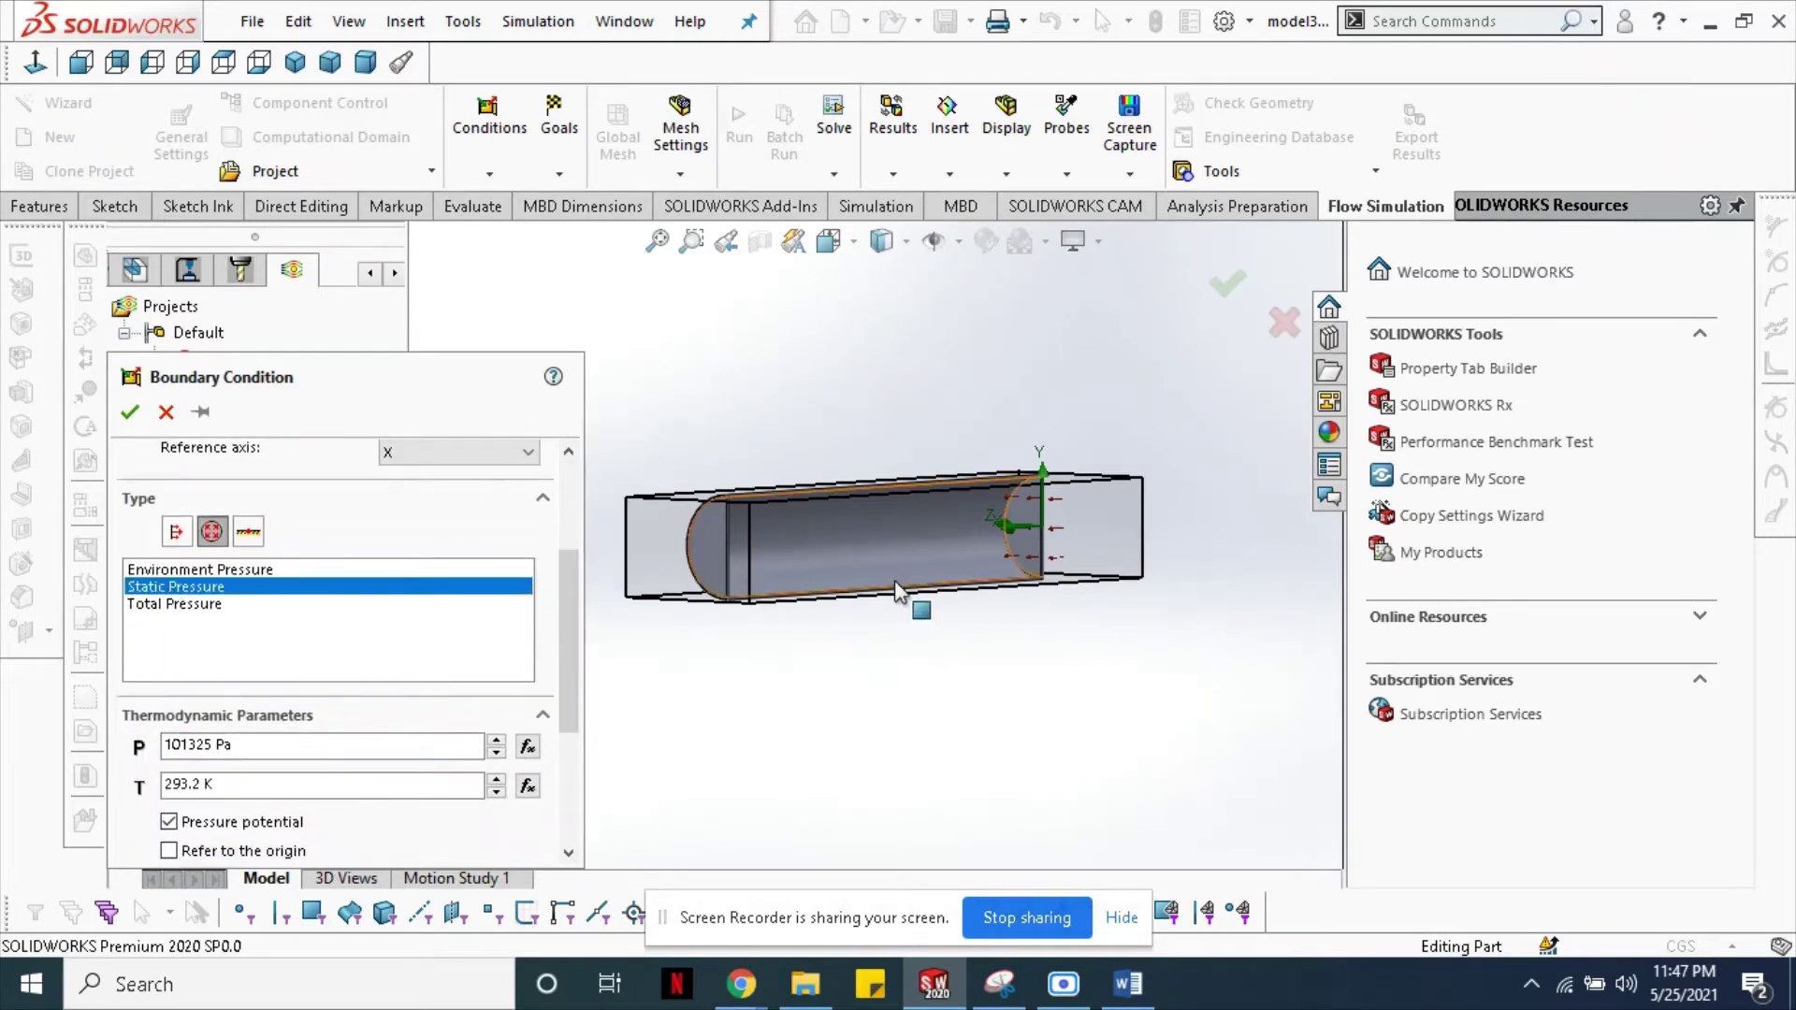
middle_drag(900, 603, 847, 560)
scroll(687, 537, down, 5)
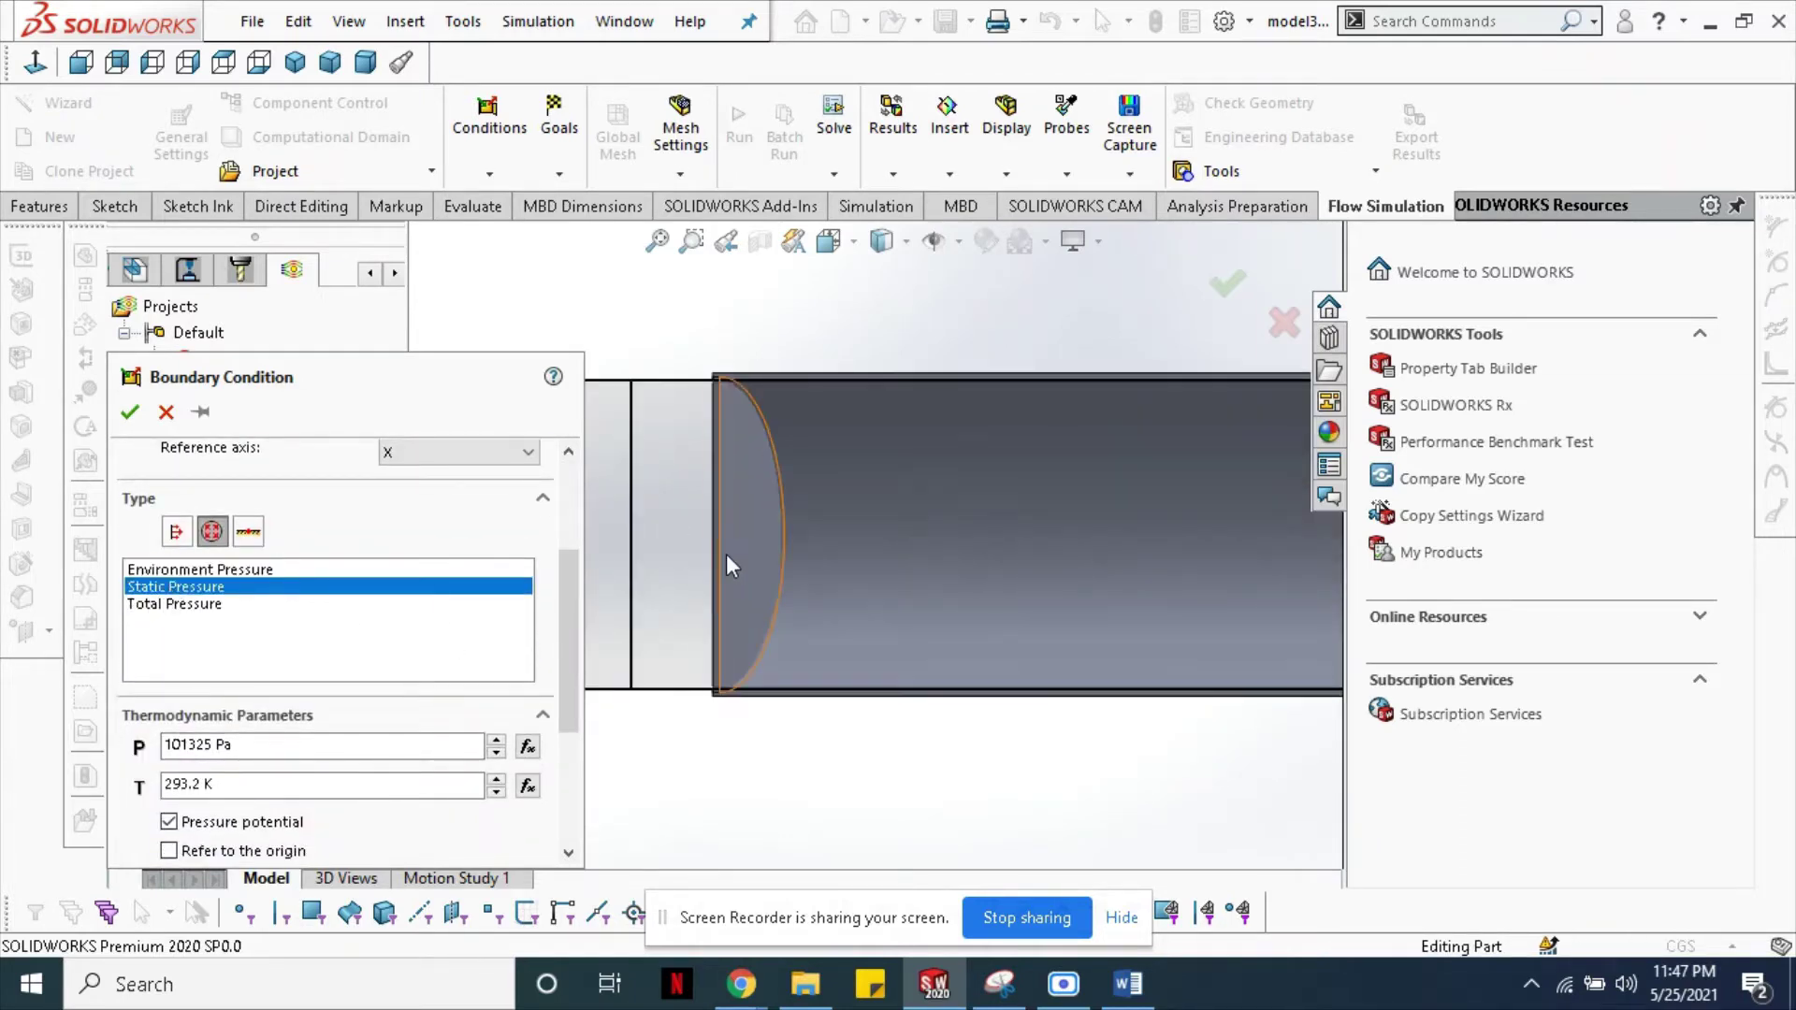
click(738, 557)
drag(579, 636, 571, 706)
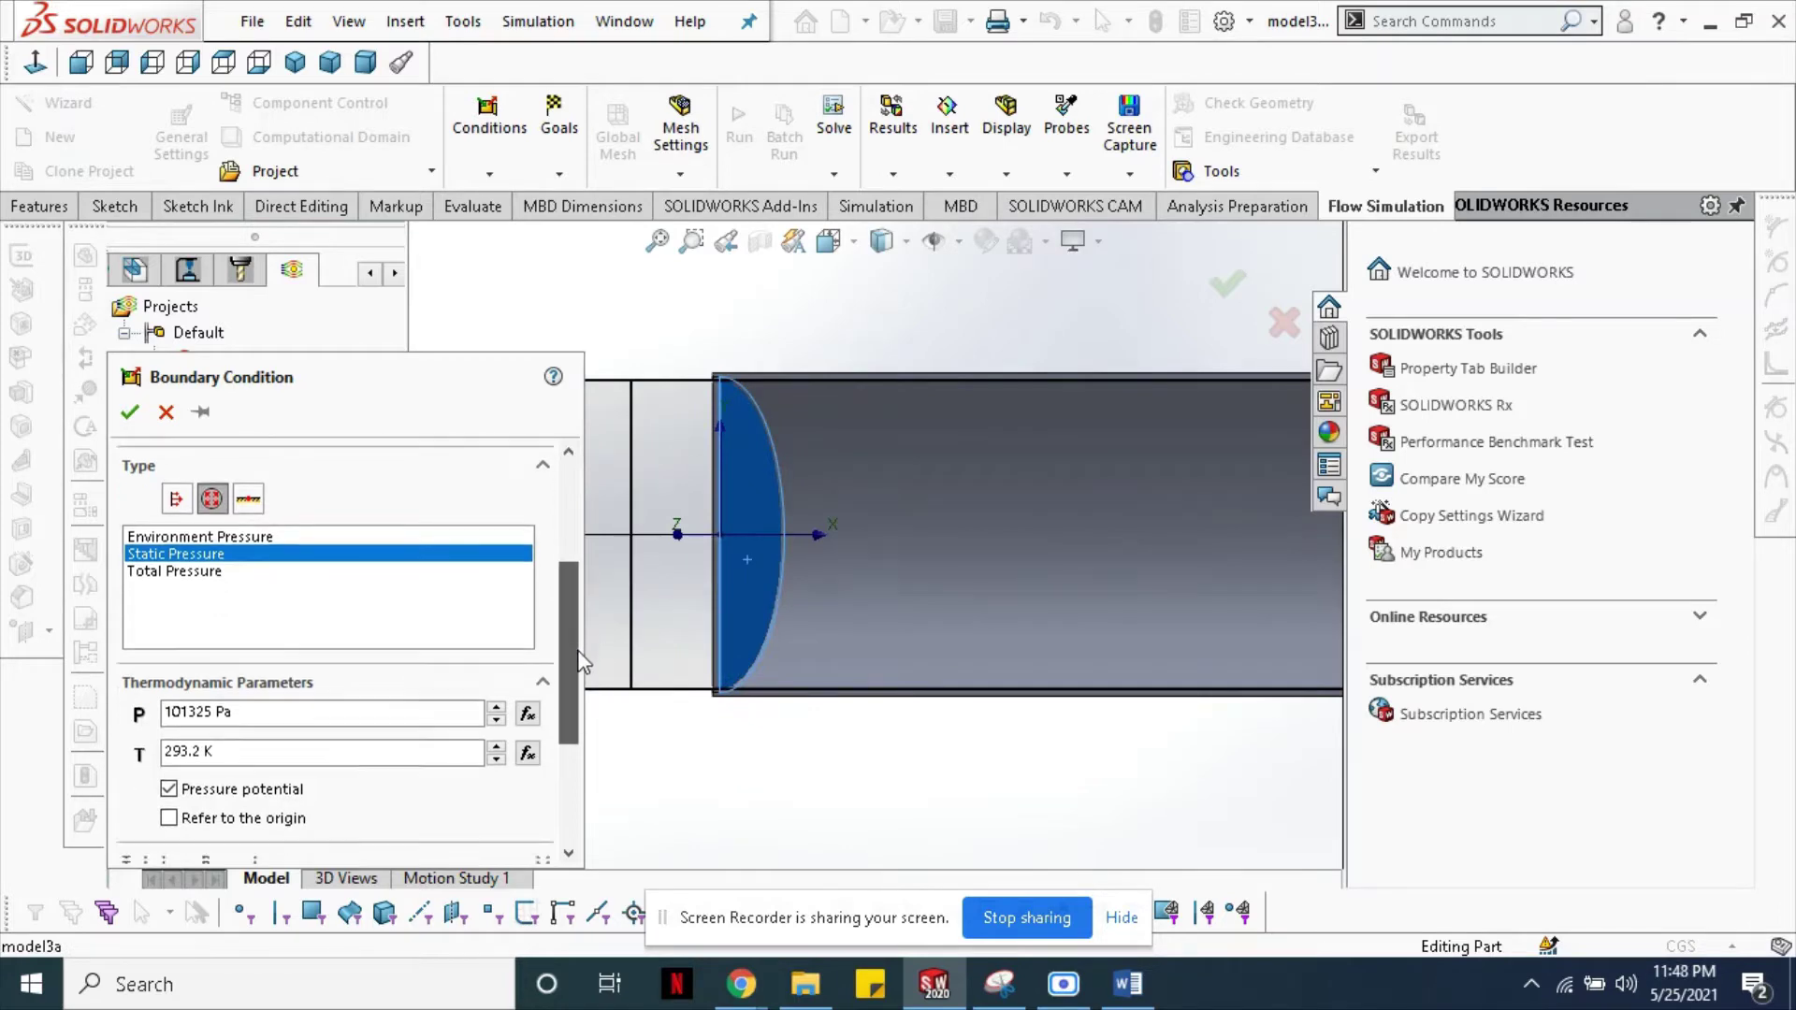
- Set the outlet static pressure to 100 kPa at 293.2 K and confirm it
drag(216, 588, 172, 590)
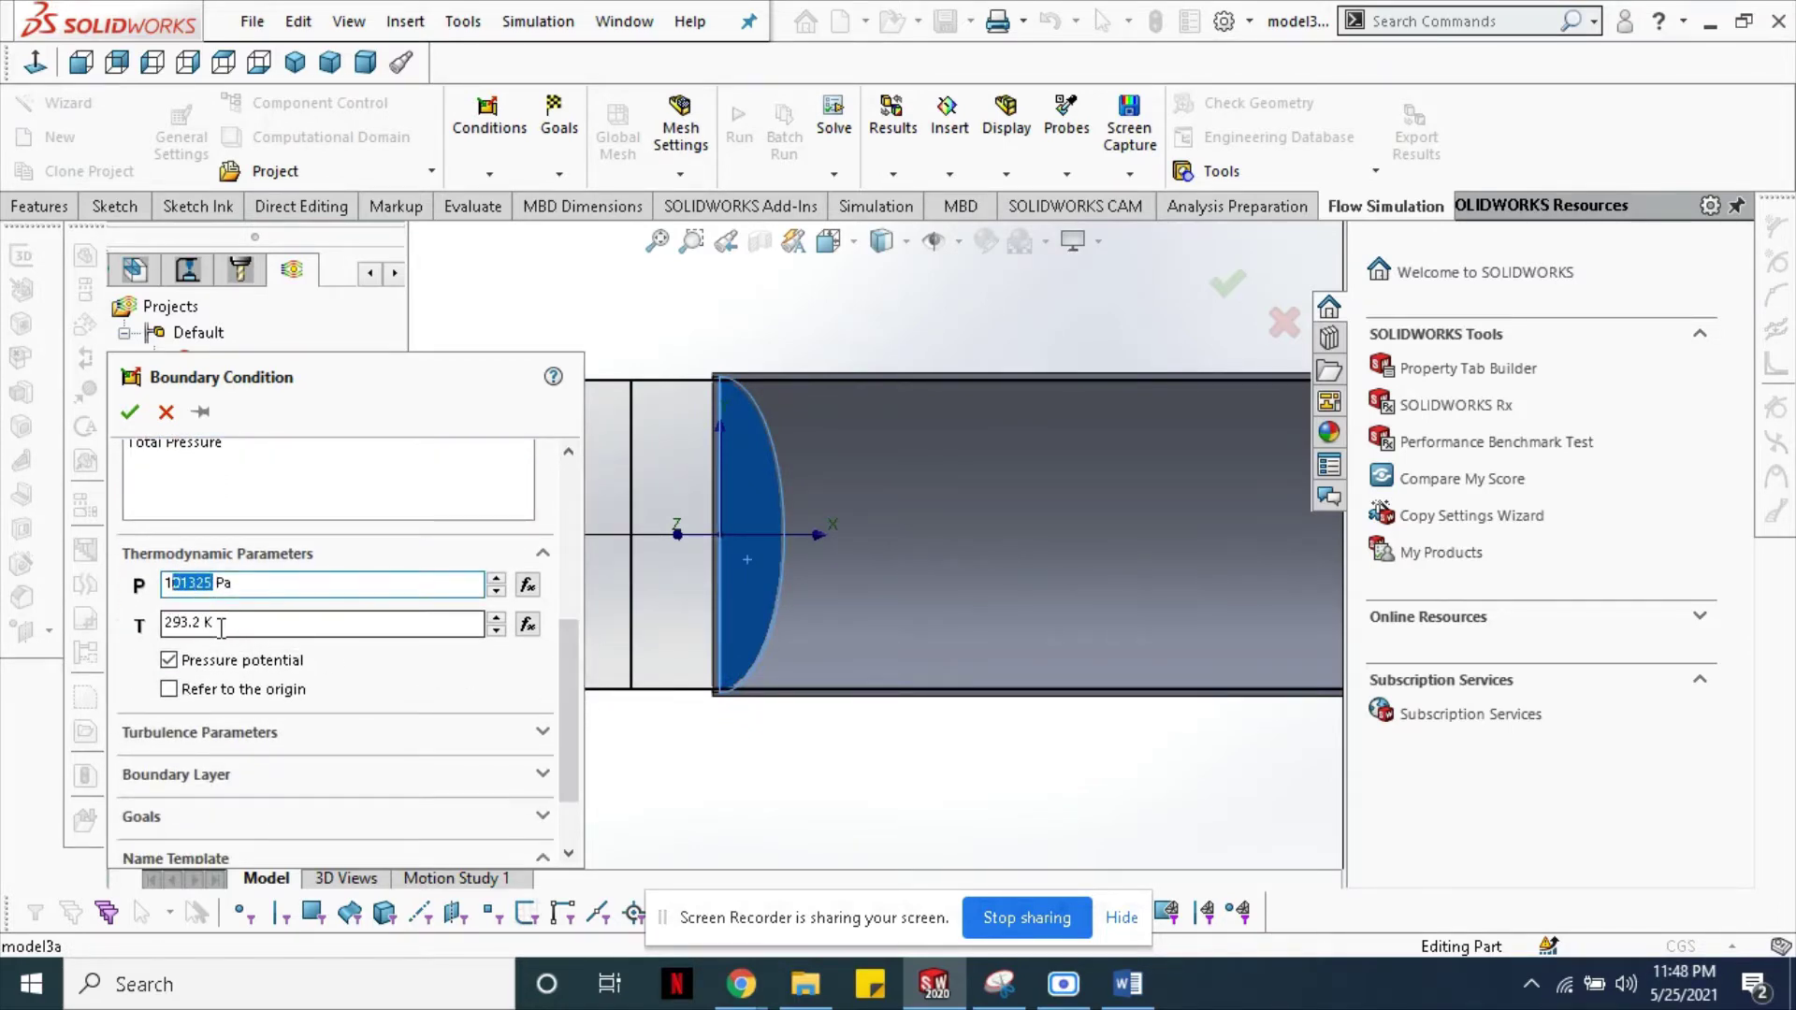
text(0k)
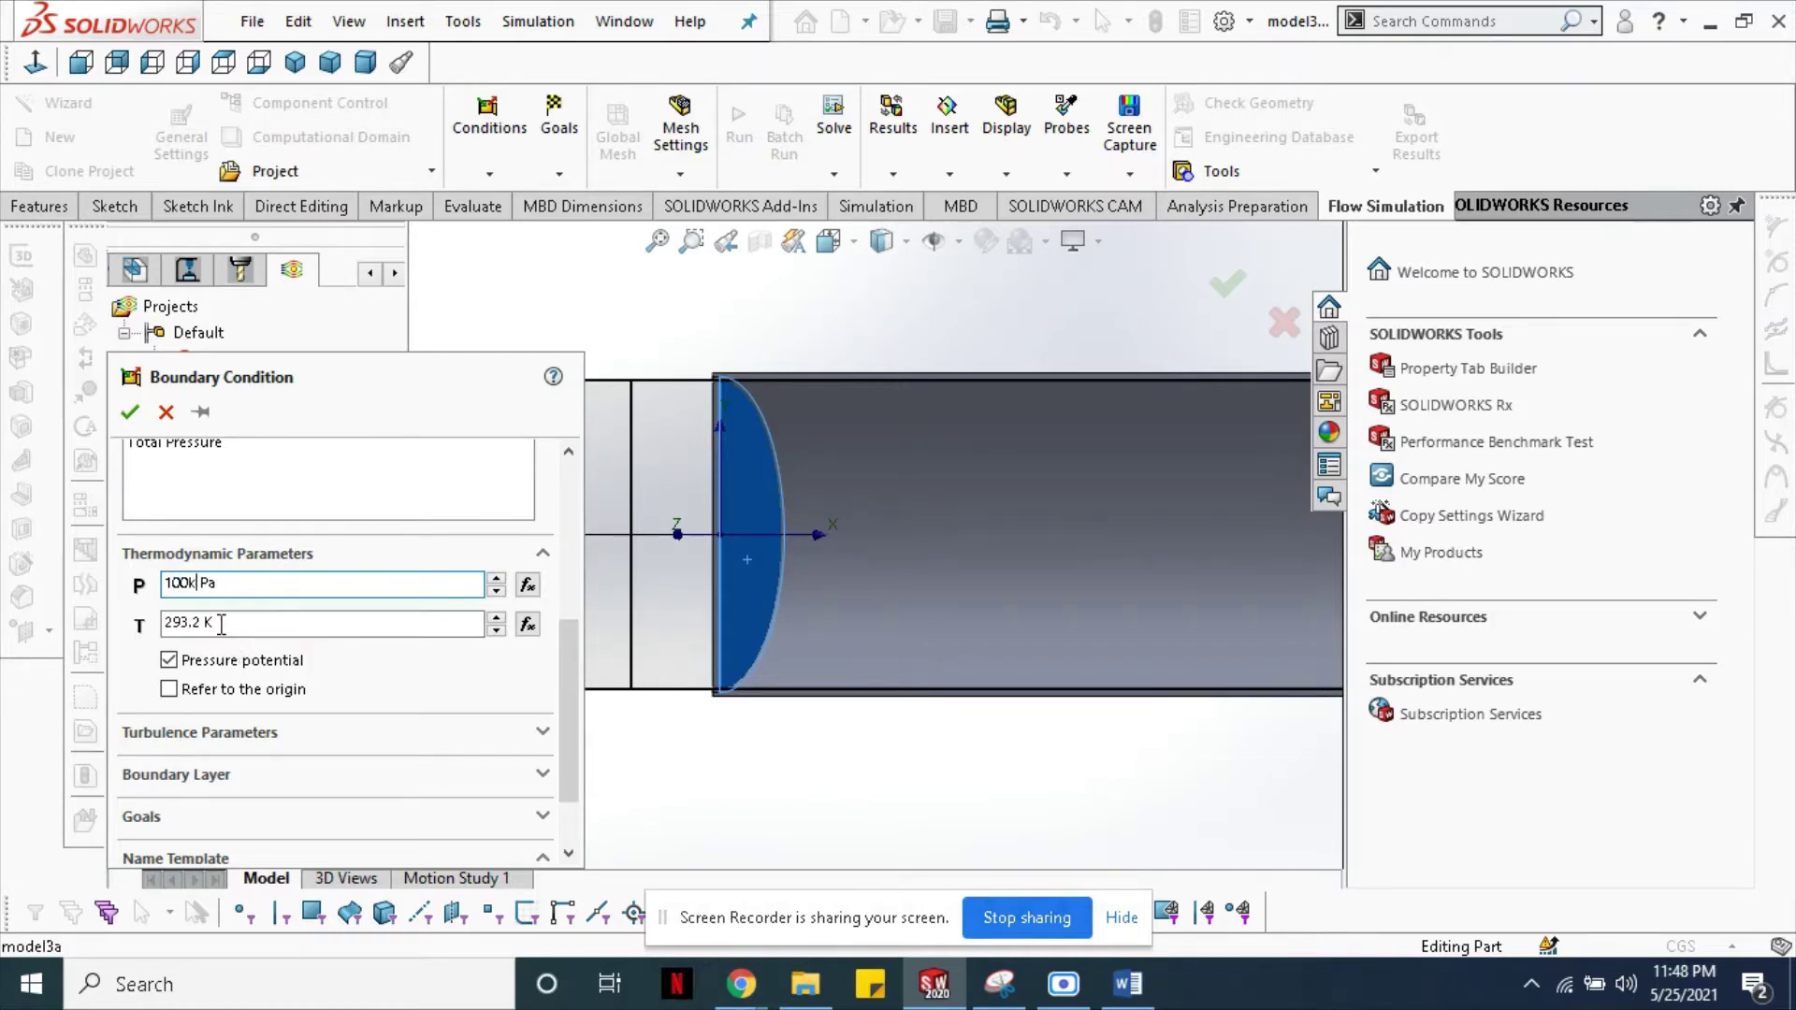
scroll(204, 608, up, 2)
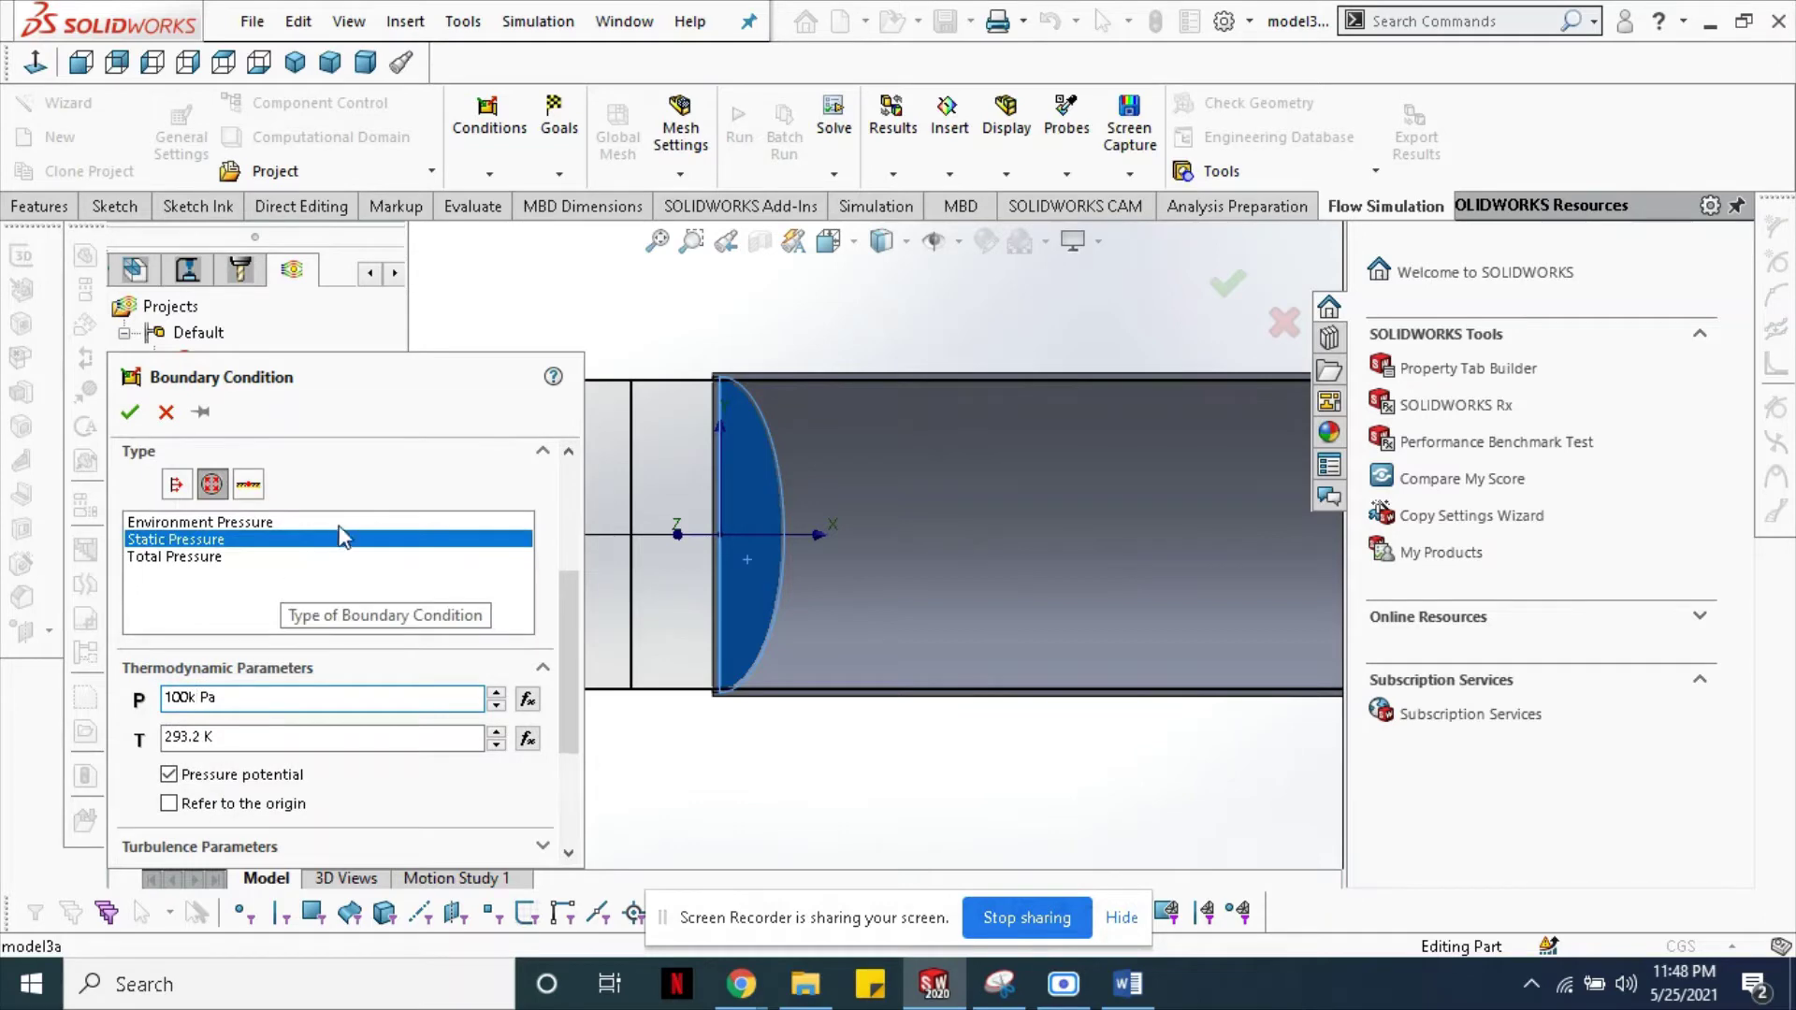
scroll(360, 505, down, 2)
scroll(360, 580, down, 2)
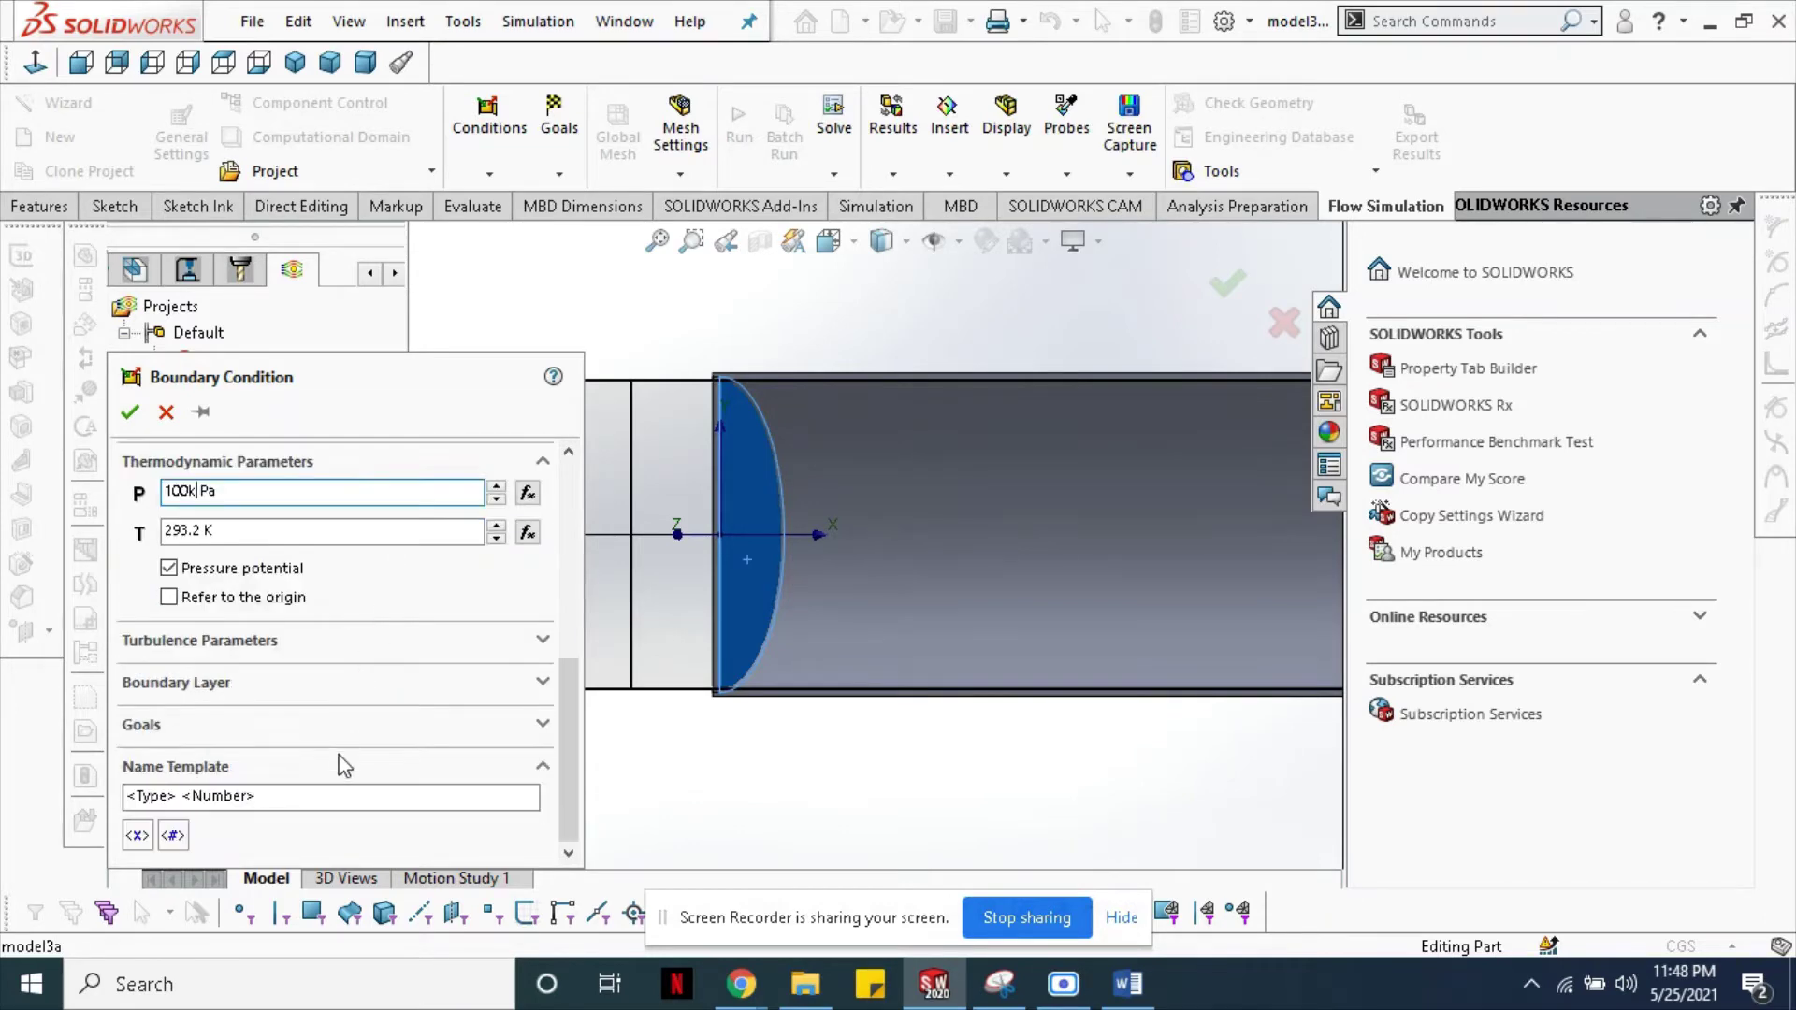
click(130, 413)
click(975, 586)
click(197, 483)
click(130, 413)
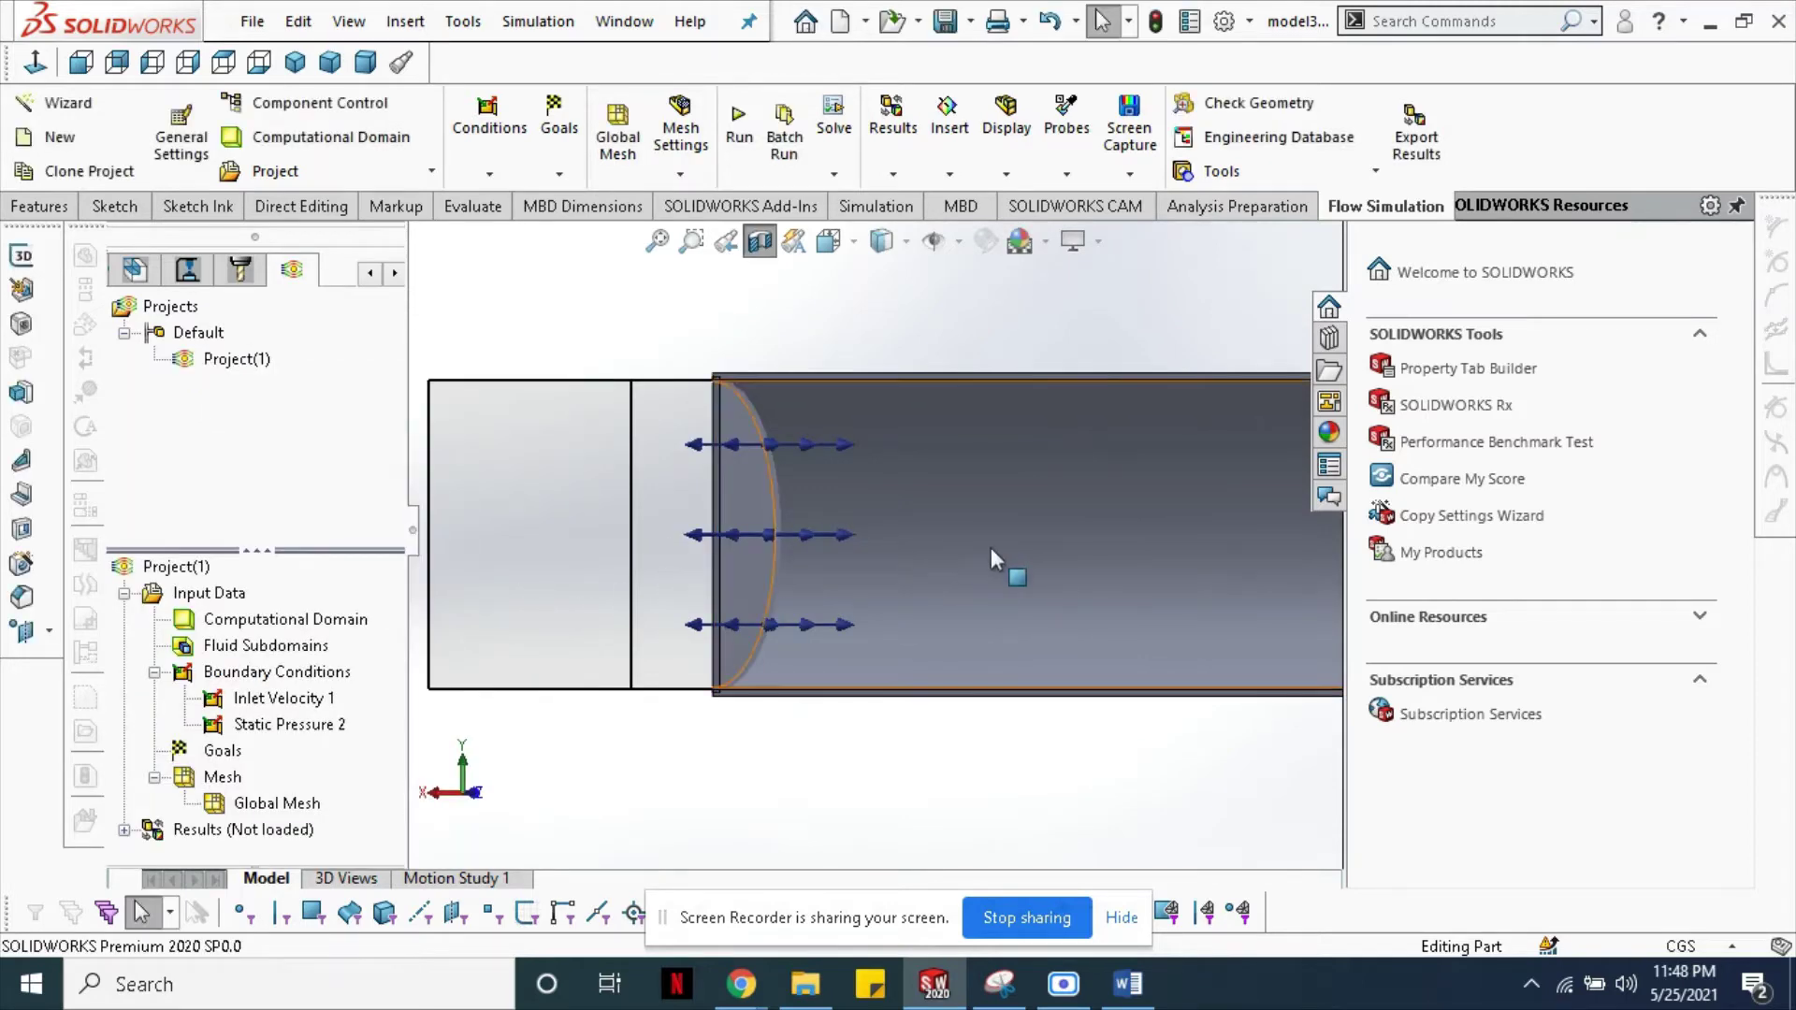
- Insert a new cut plot from the Results' Cut Plots group, based on the Front Plane
scroll(993, 542, up, 5)
mouse_move(999, 570)
middle_down()
mouse_move(1069, 569)
mouse_move(1164, 503)
middle_up()
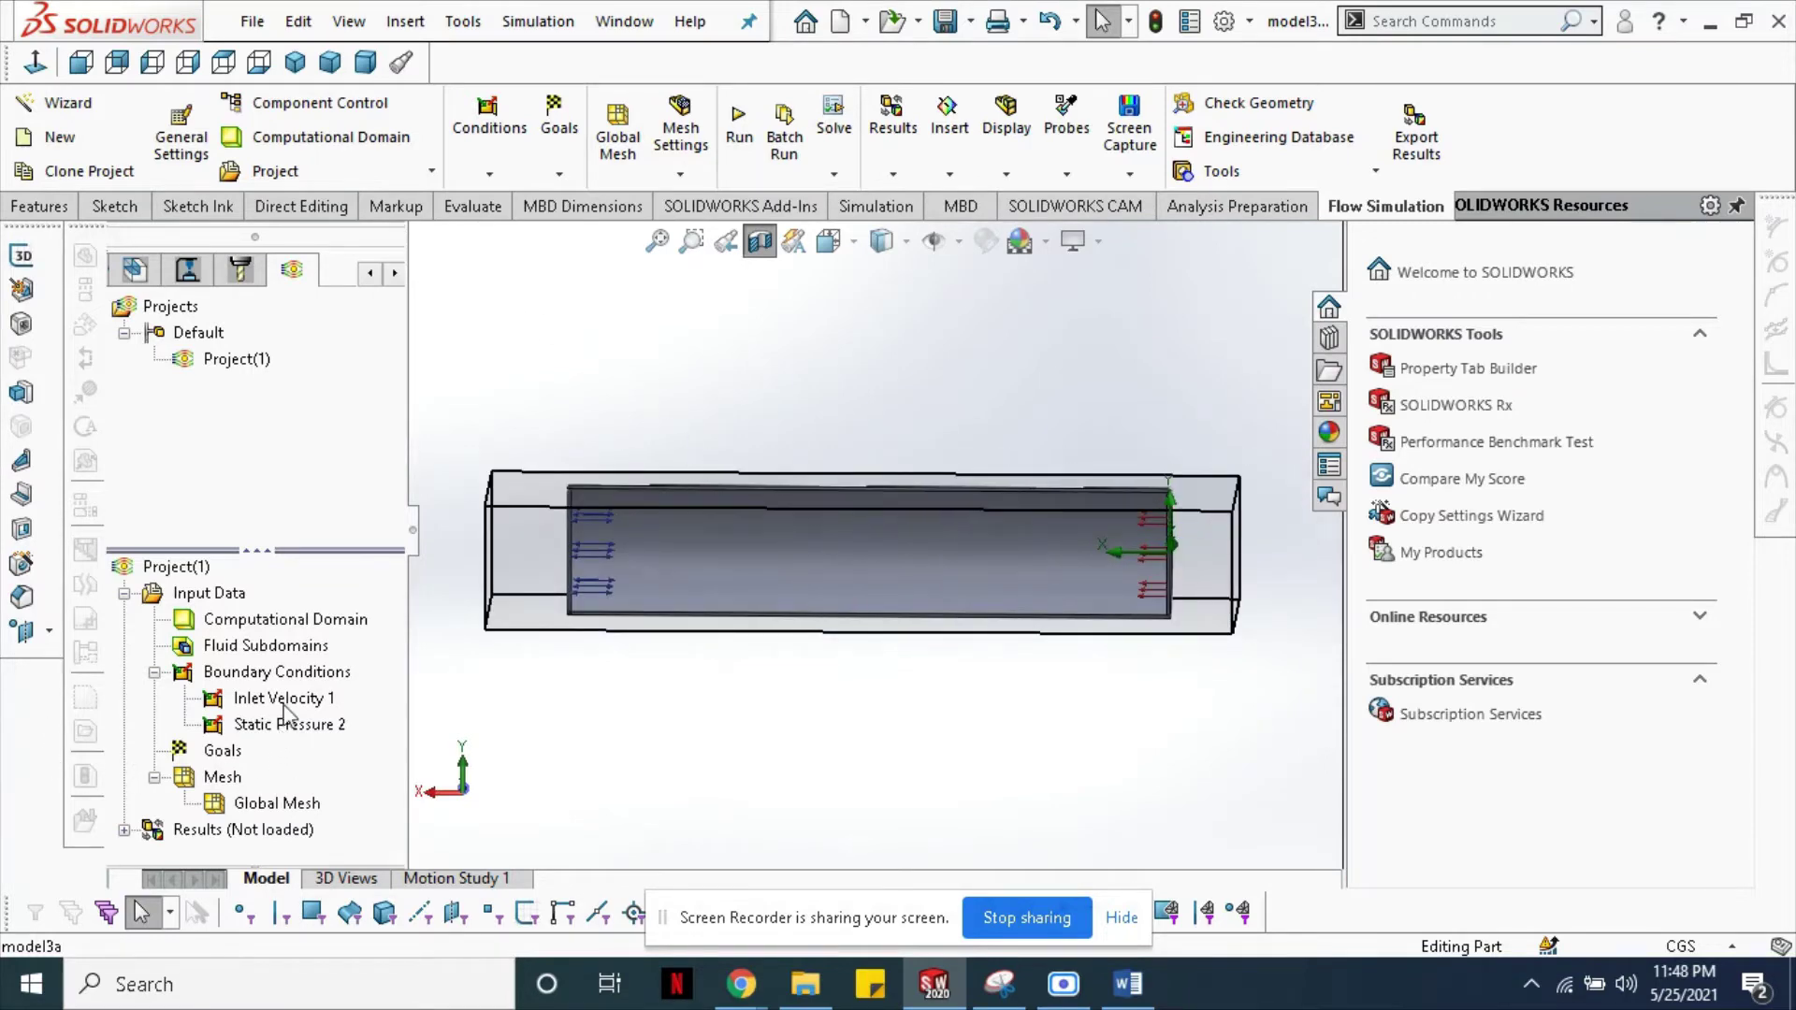
click(124, 830)
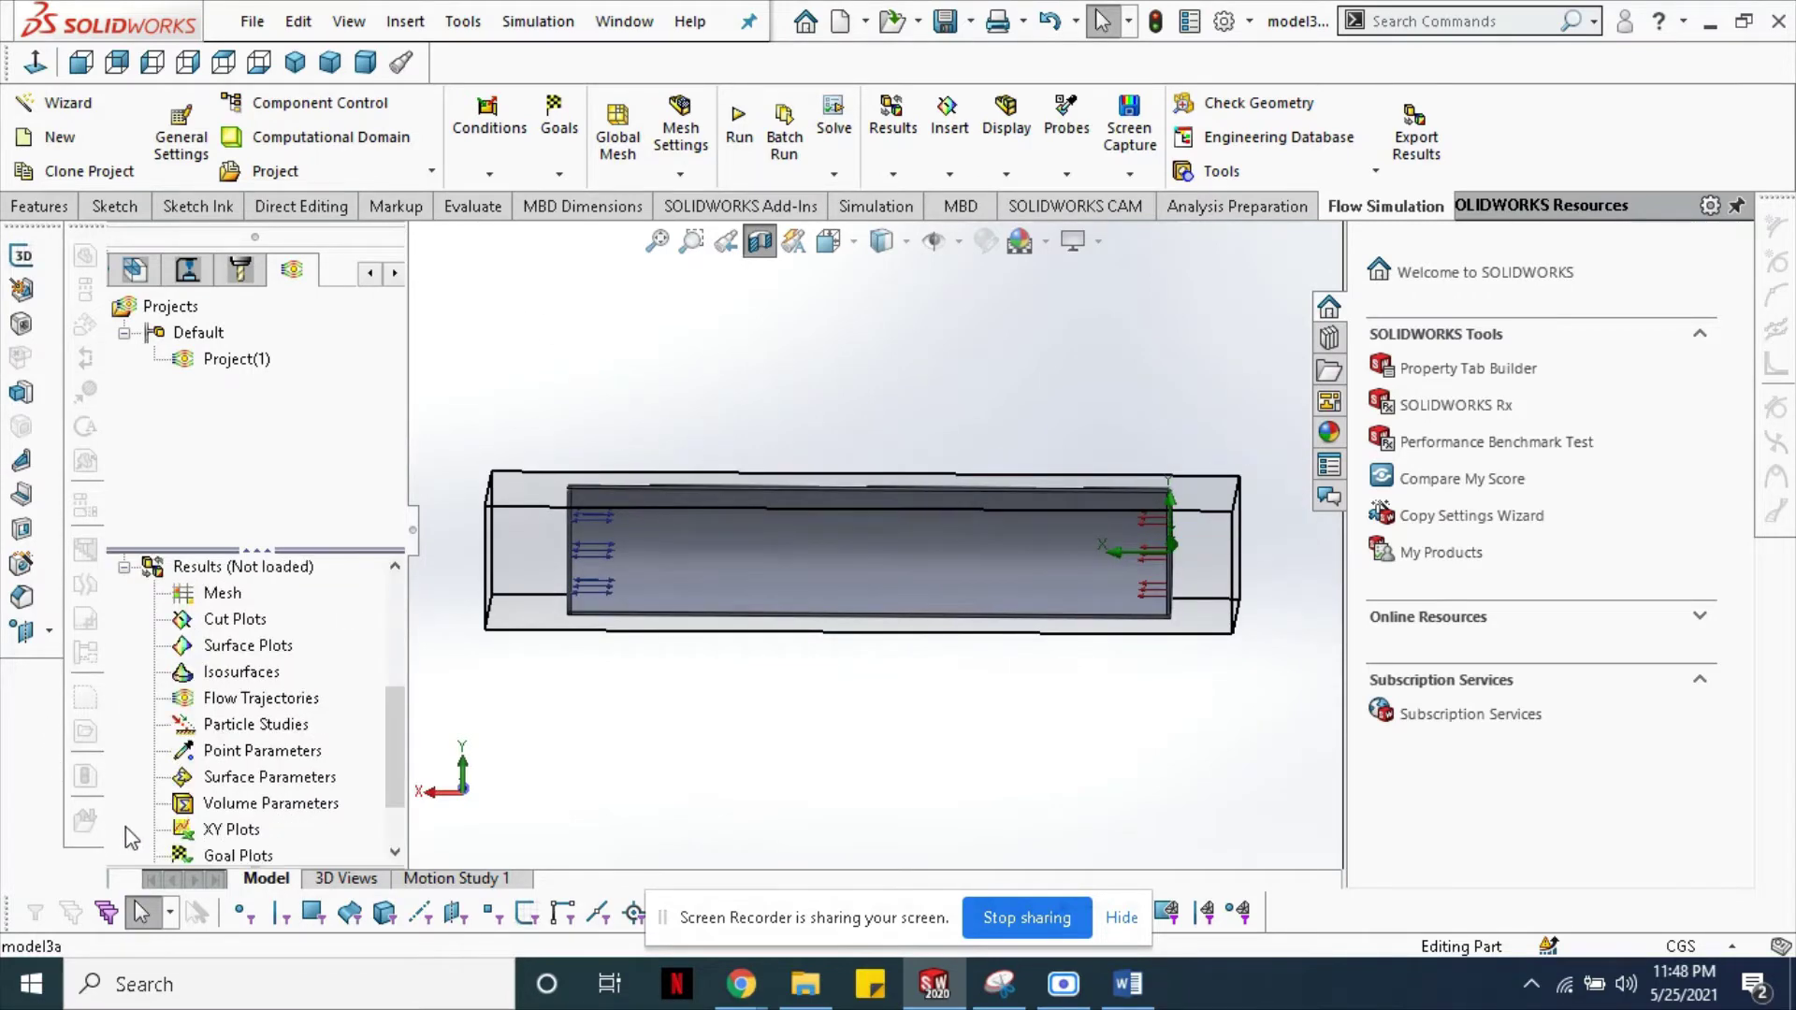
right_click(254, 619)
click(322, 629)
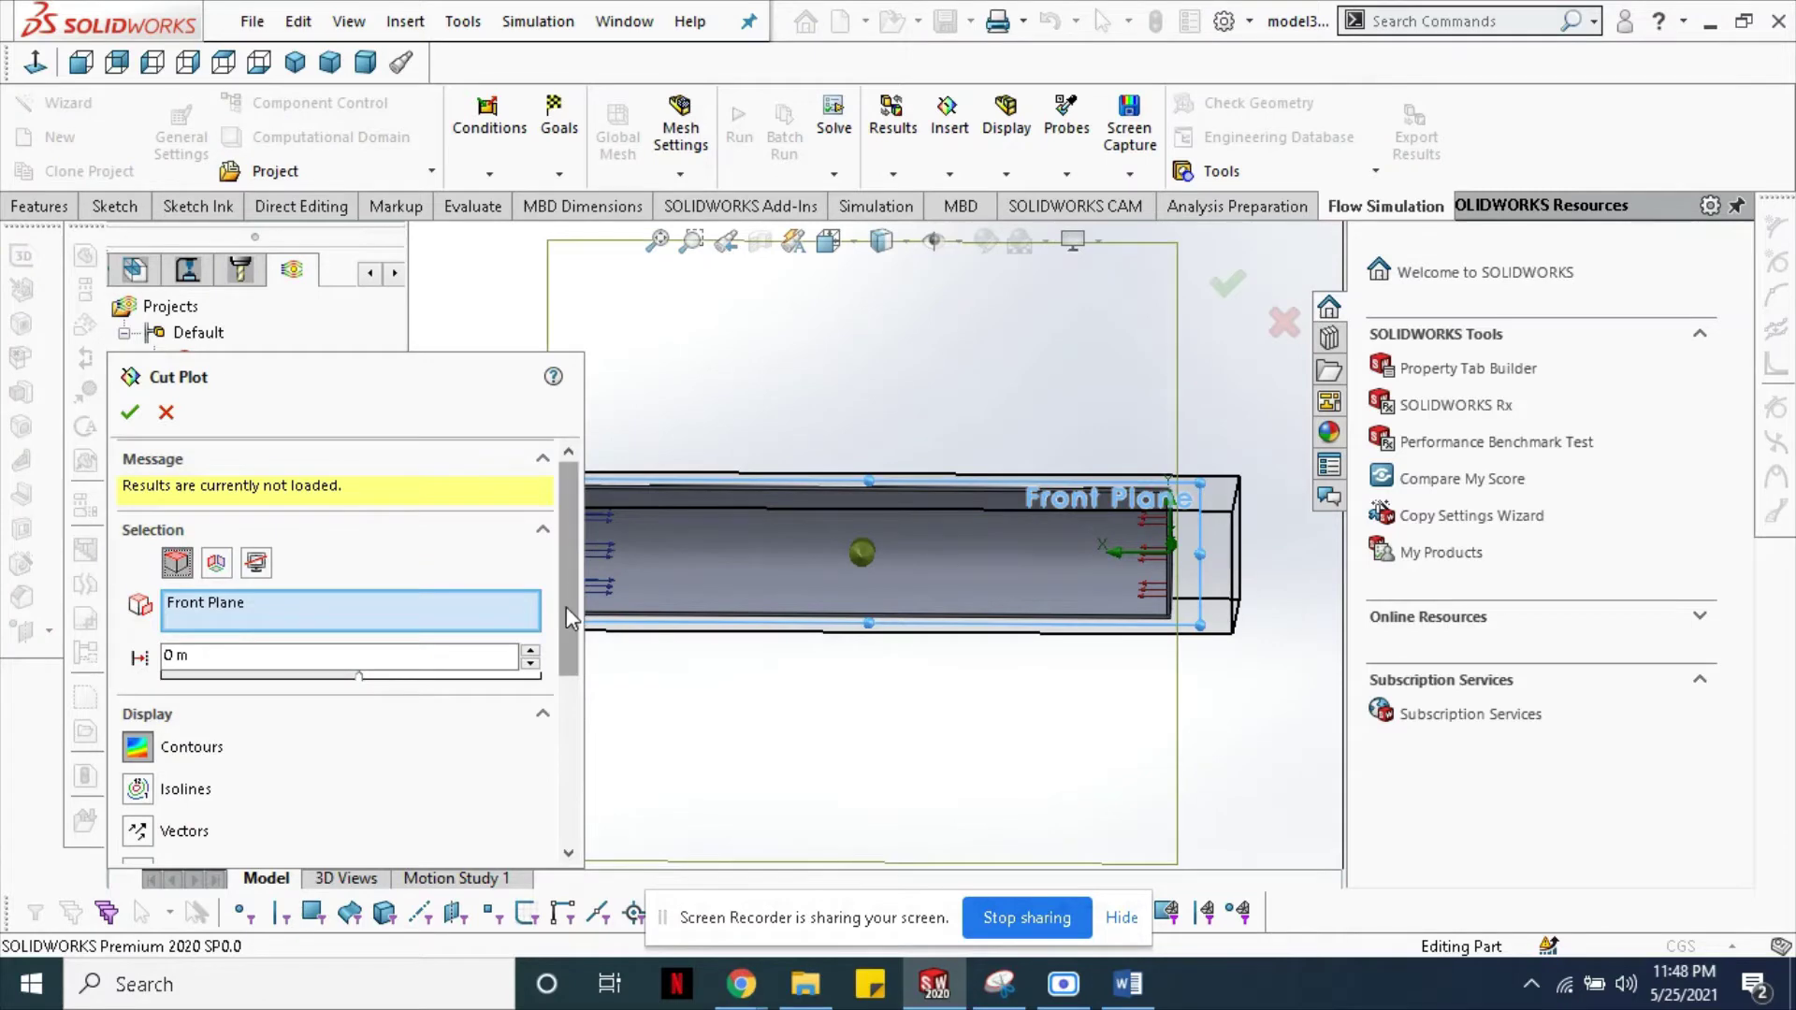
- Create Cut Plot 1 as a Pressure contour plot on the Front Plane
drag(565, 606, 560, 767)
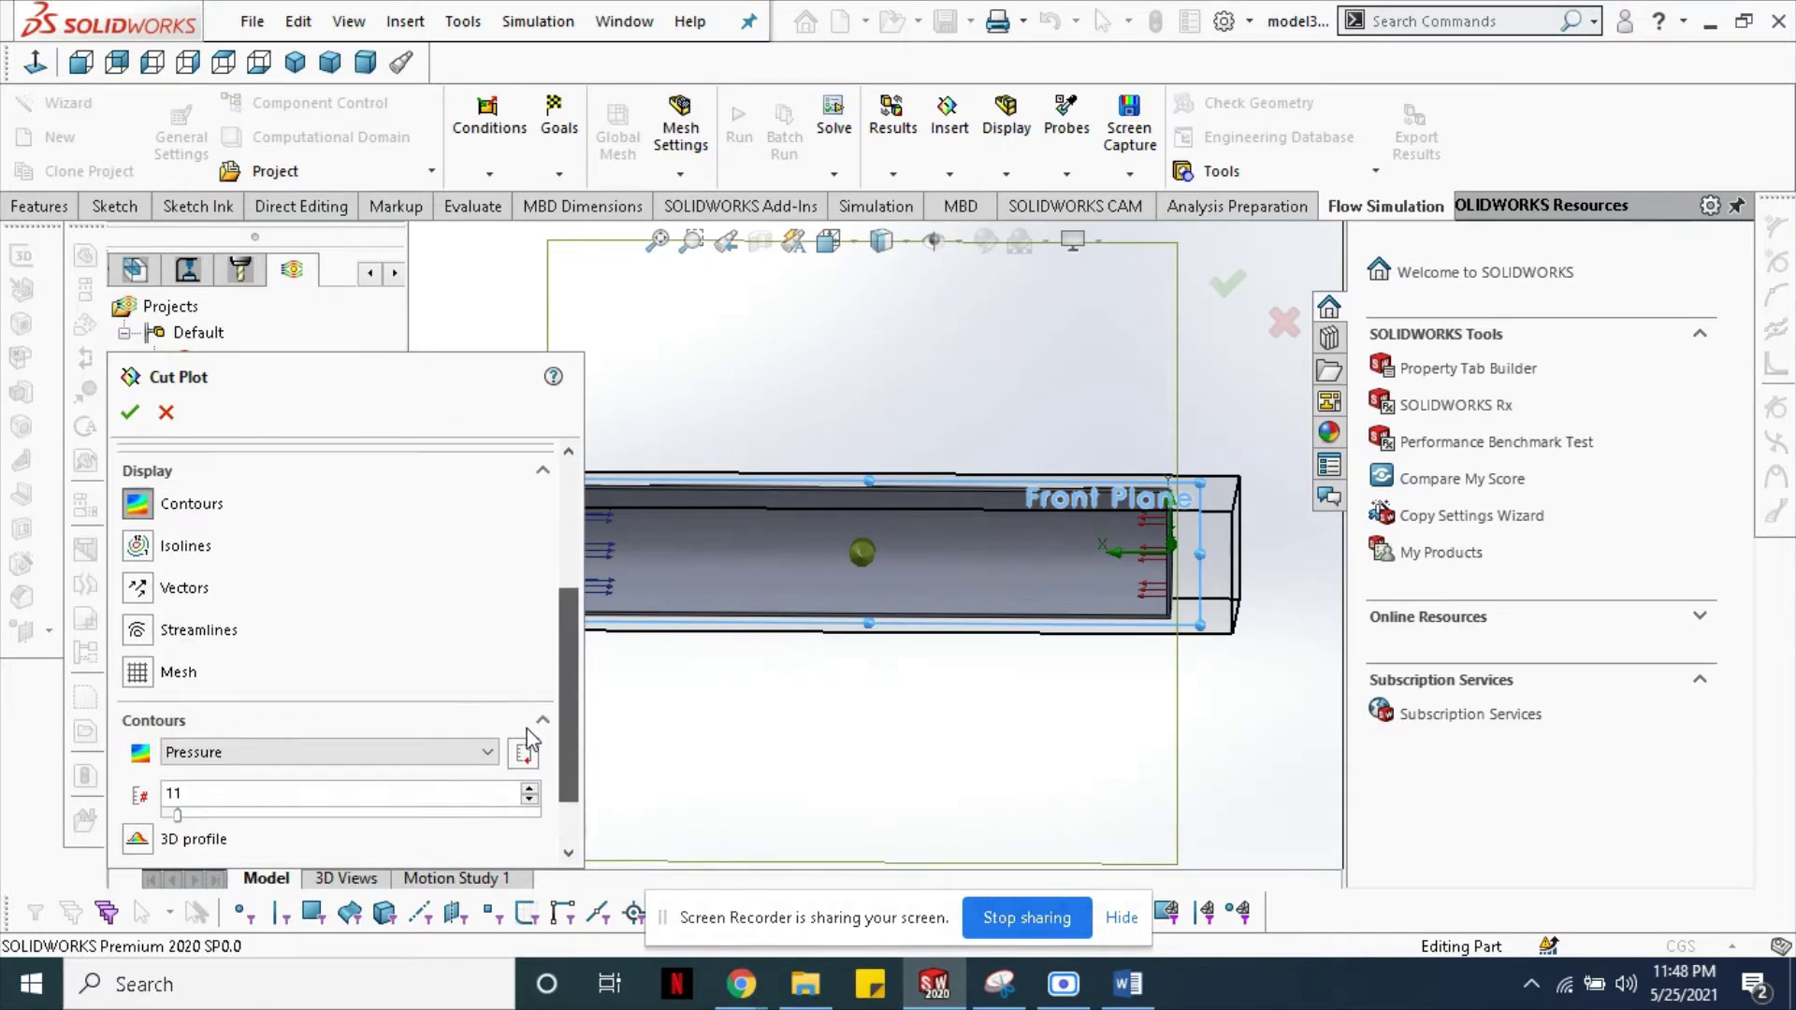
click(328, 671)
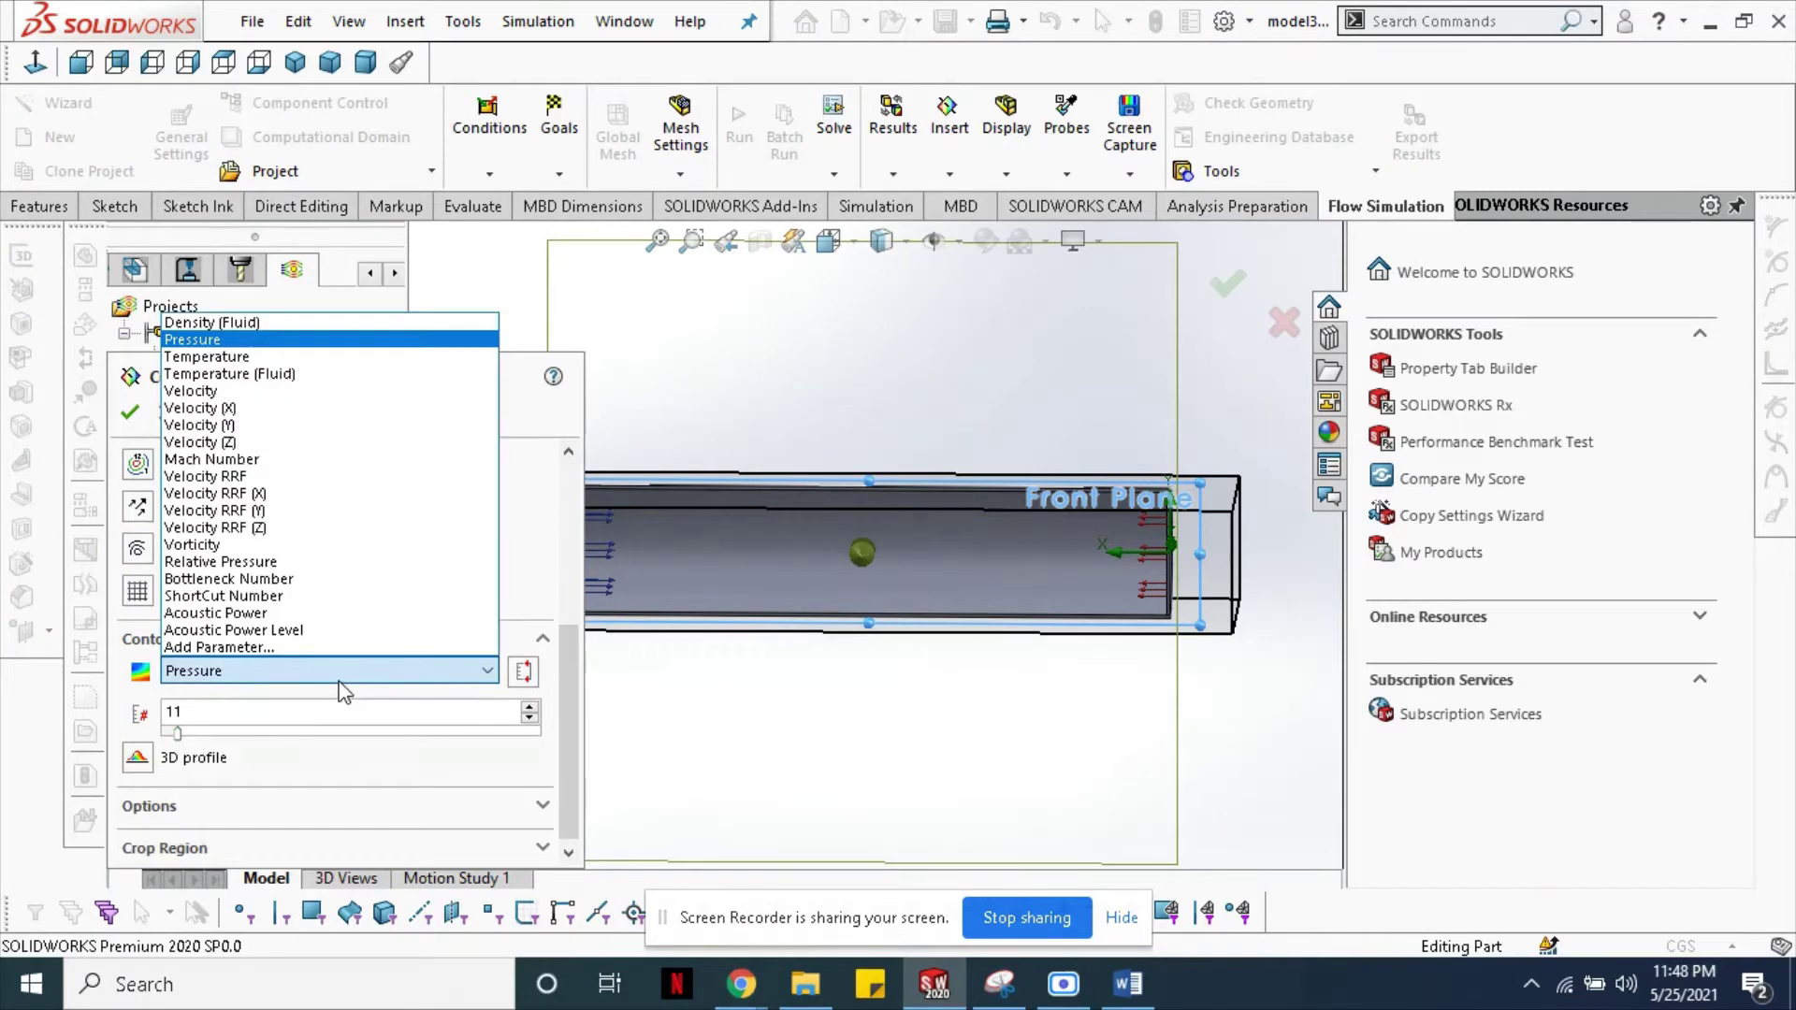
click(339, 674)
click(130, 412)
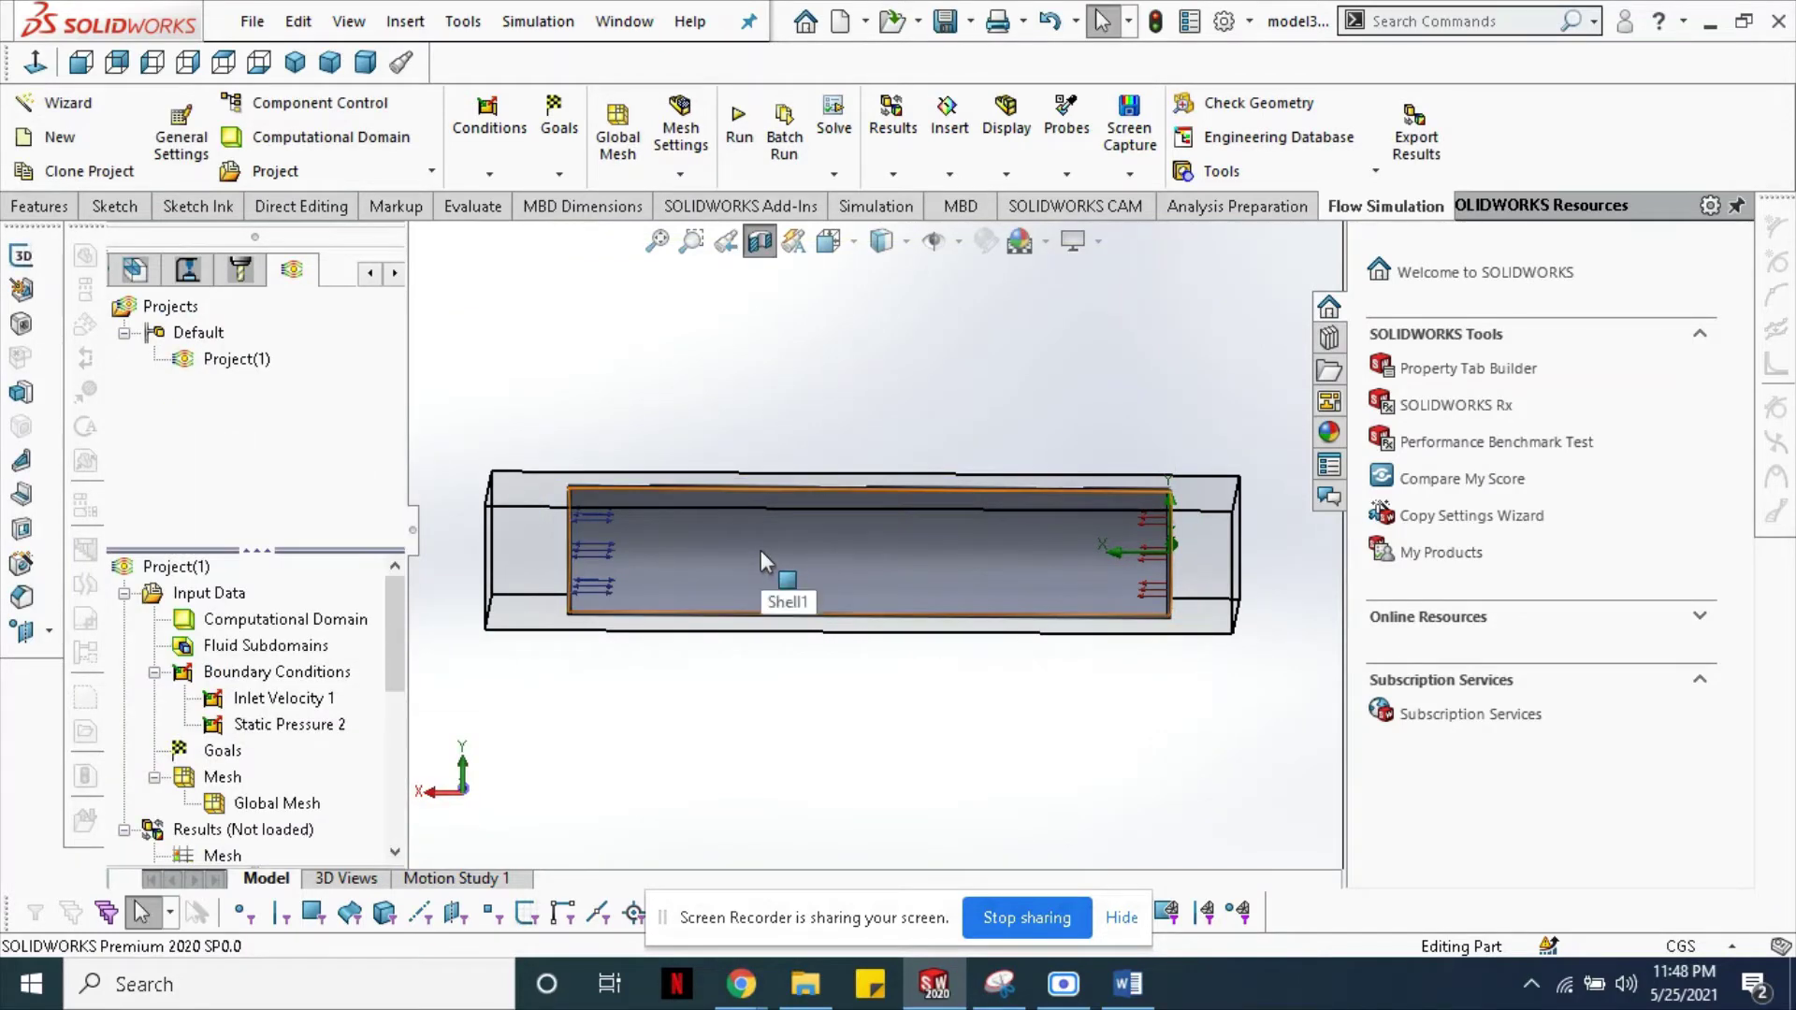
- Reopen Cut Plot 1's definition for editing
middle_drag(591, 625, 582, 590)
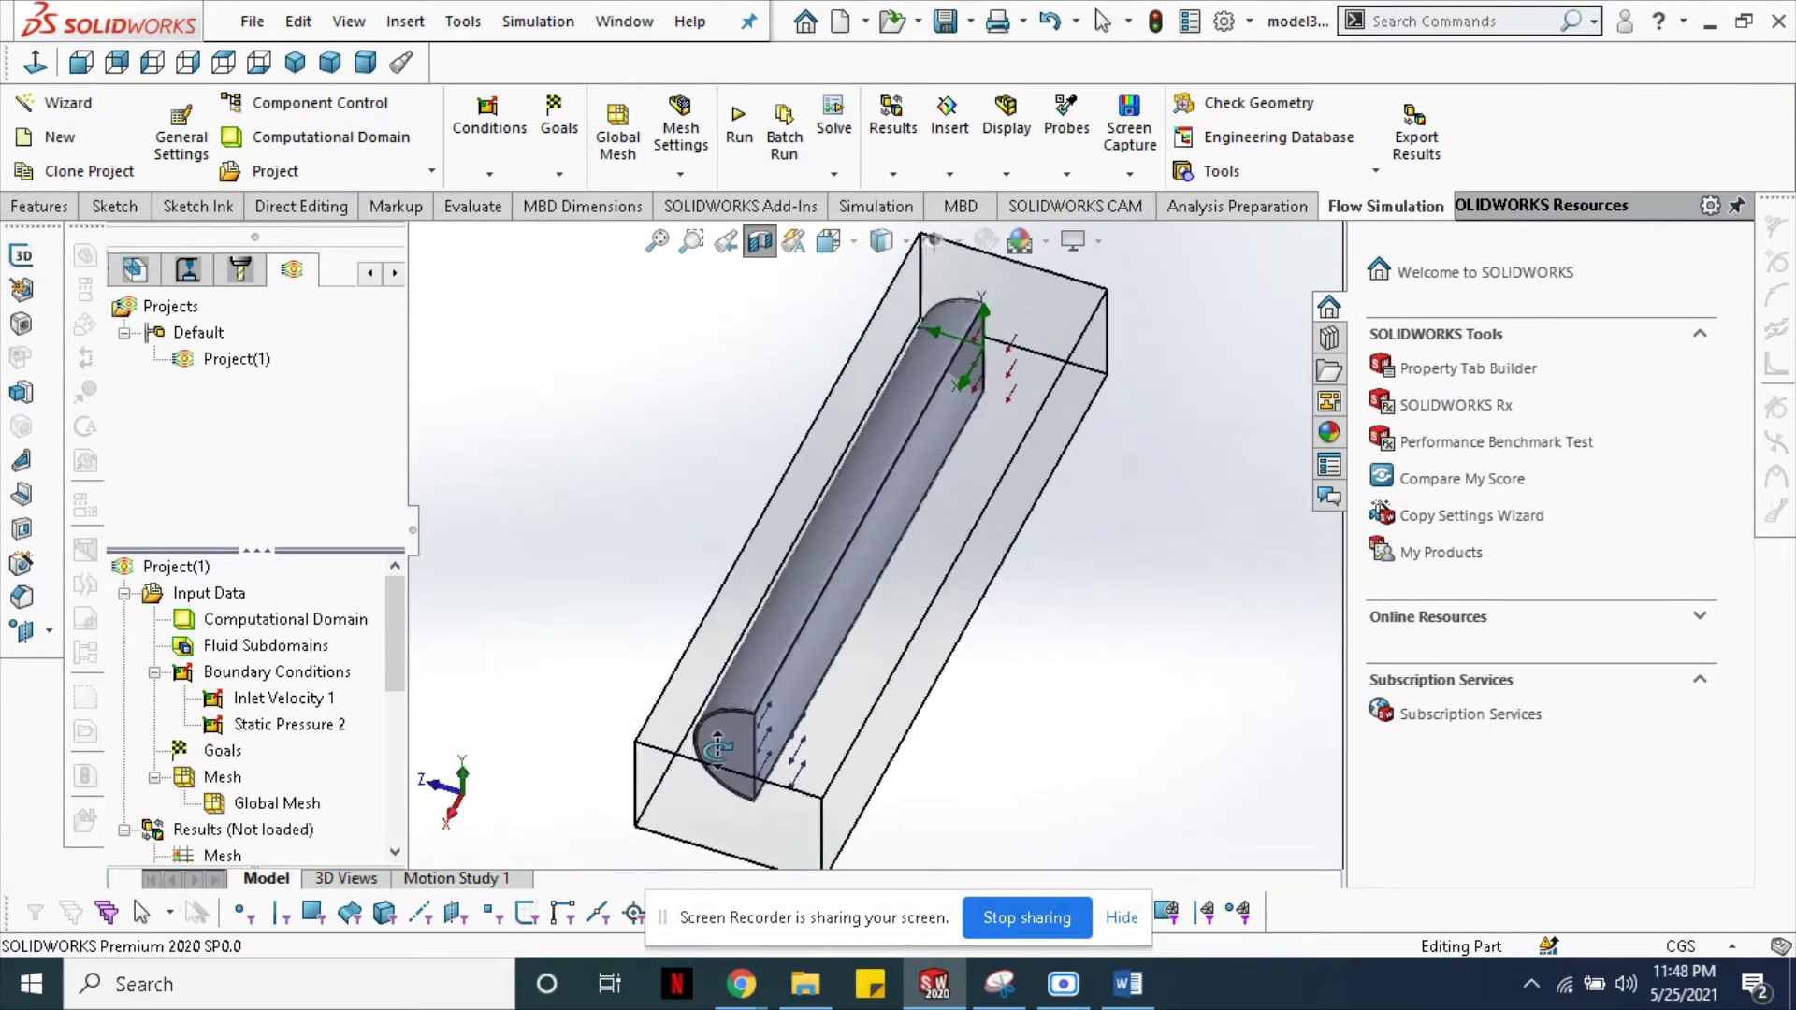
key(Escape)
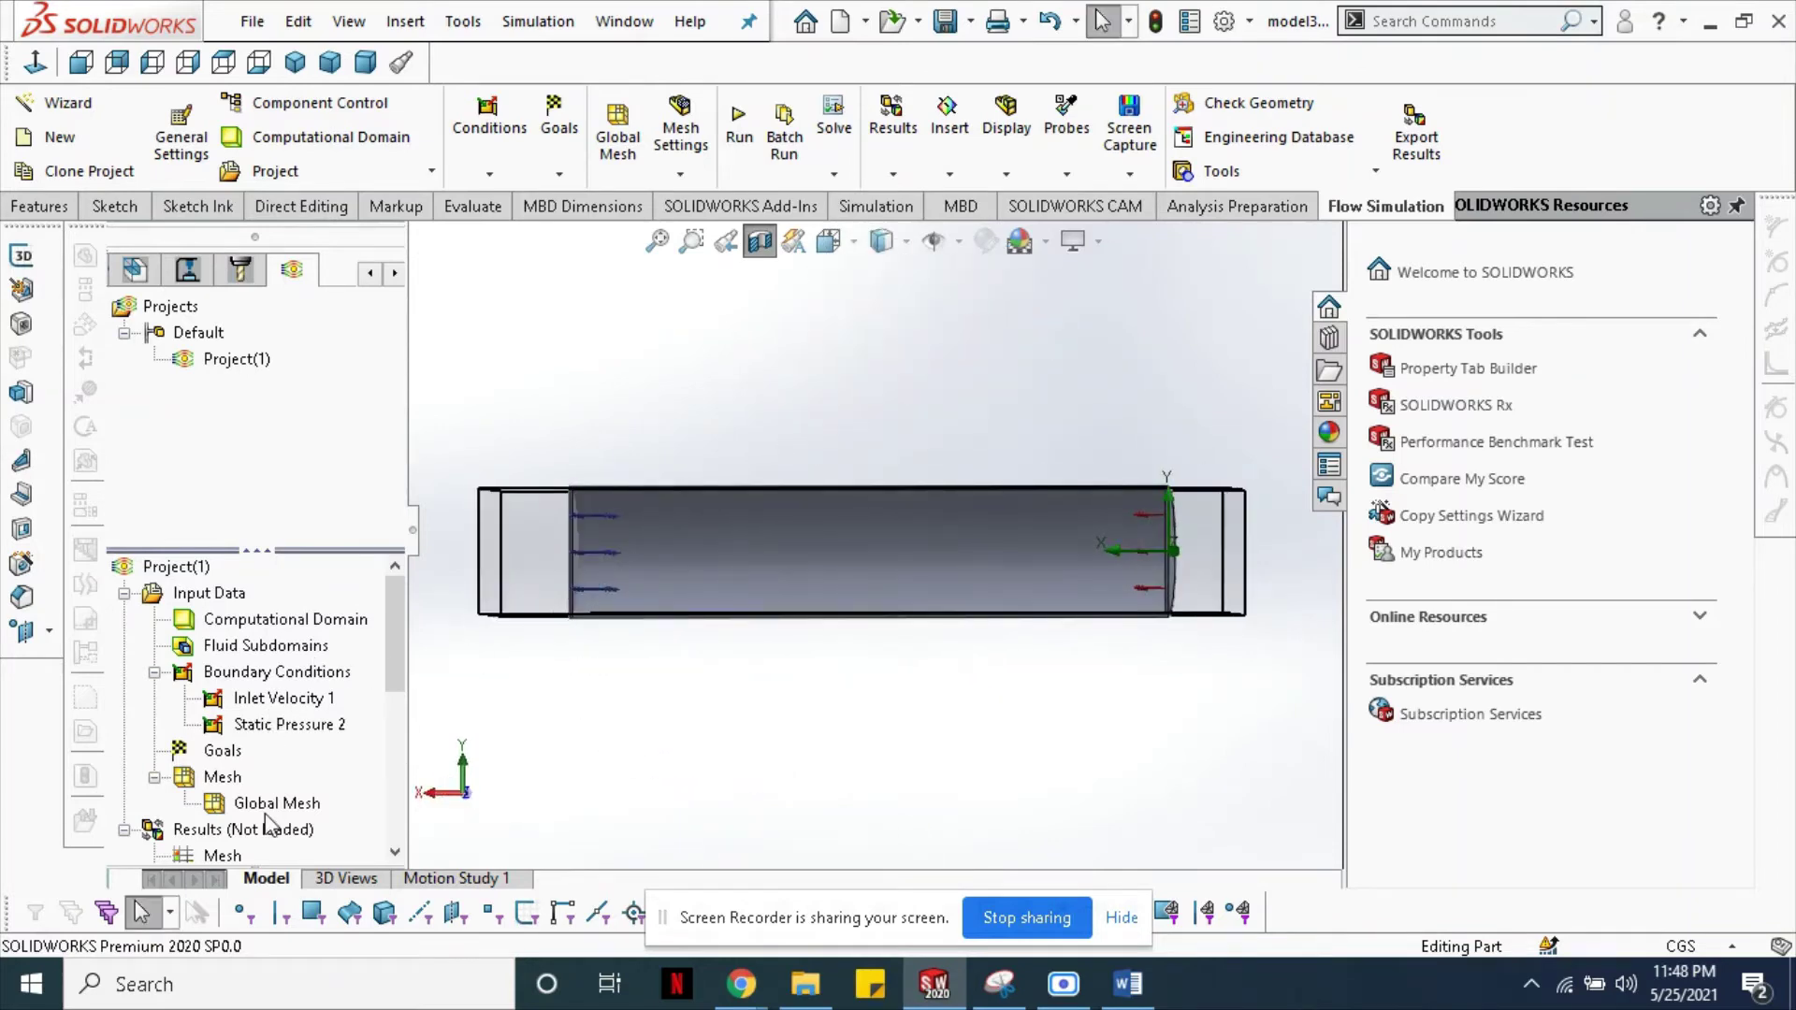
scroll(266, 823, down, 2)
right_click(263, 753)
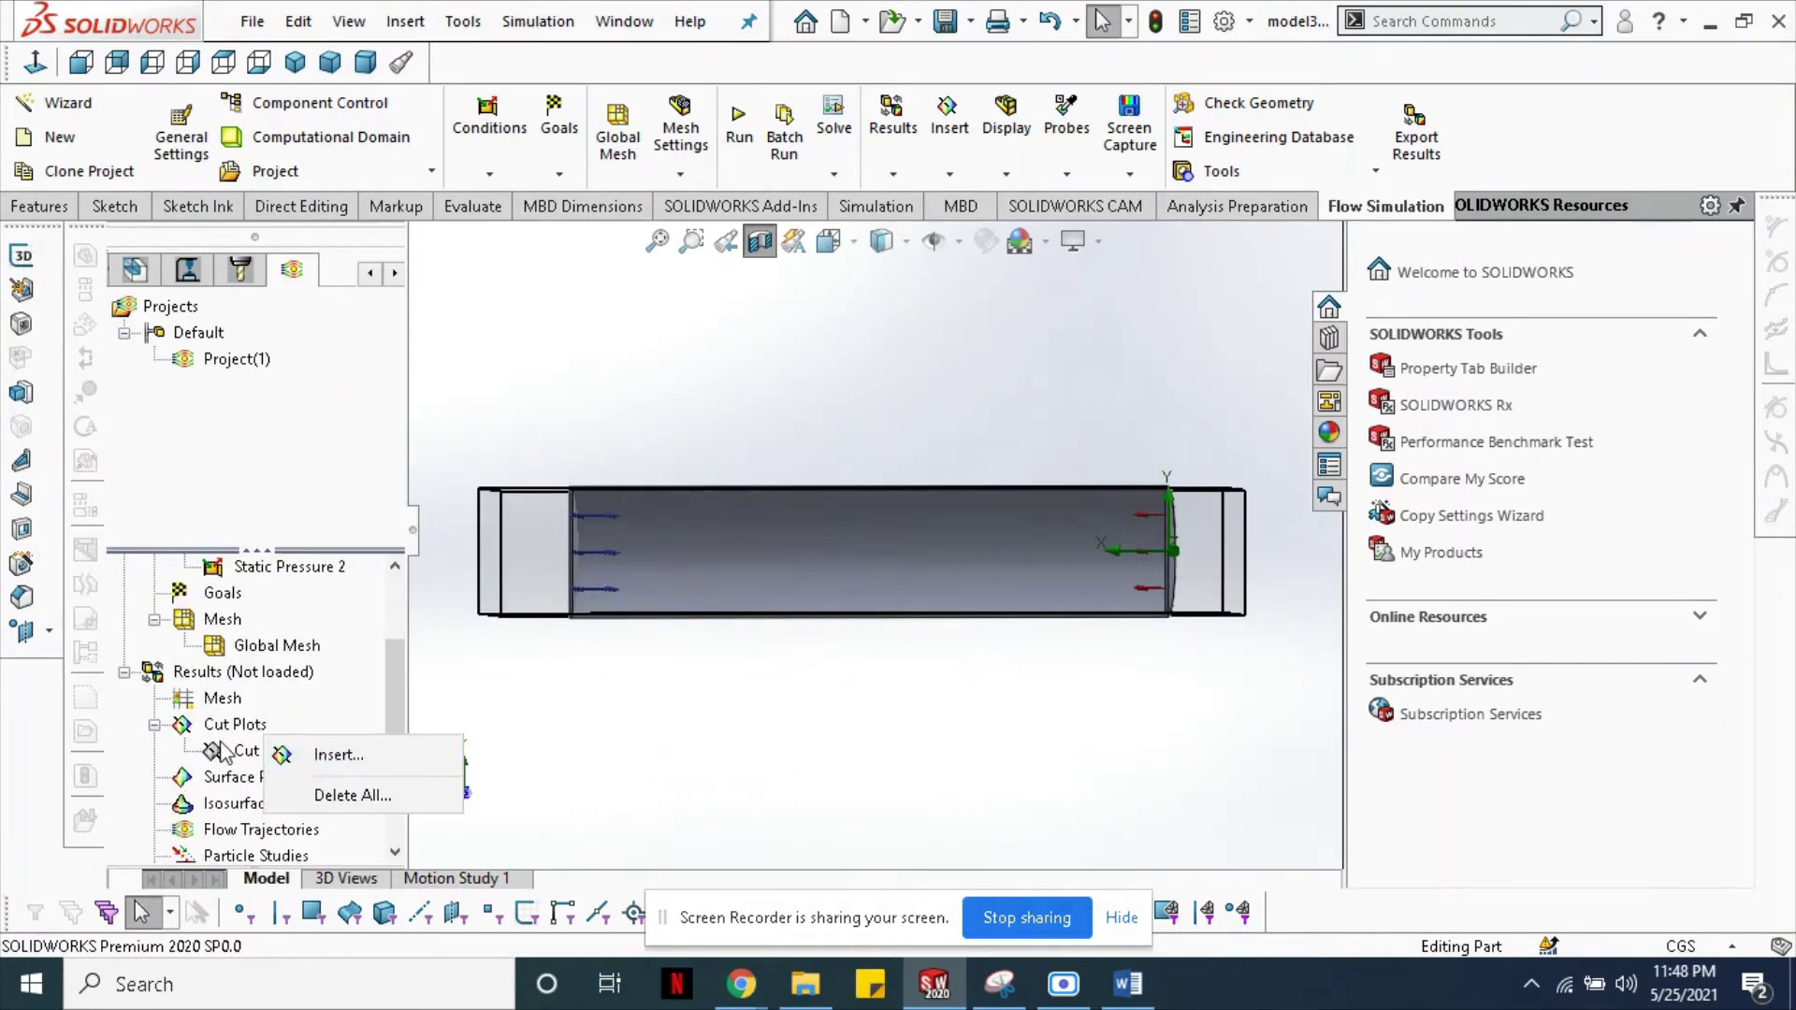
click(264, 753)
right_click(264, 753)
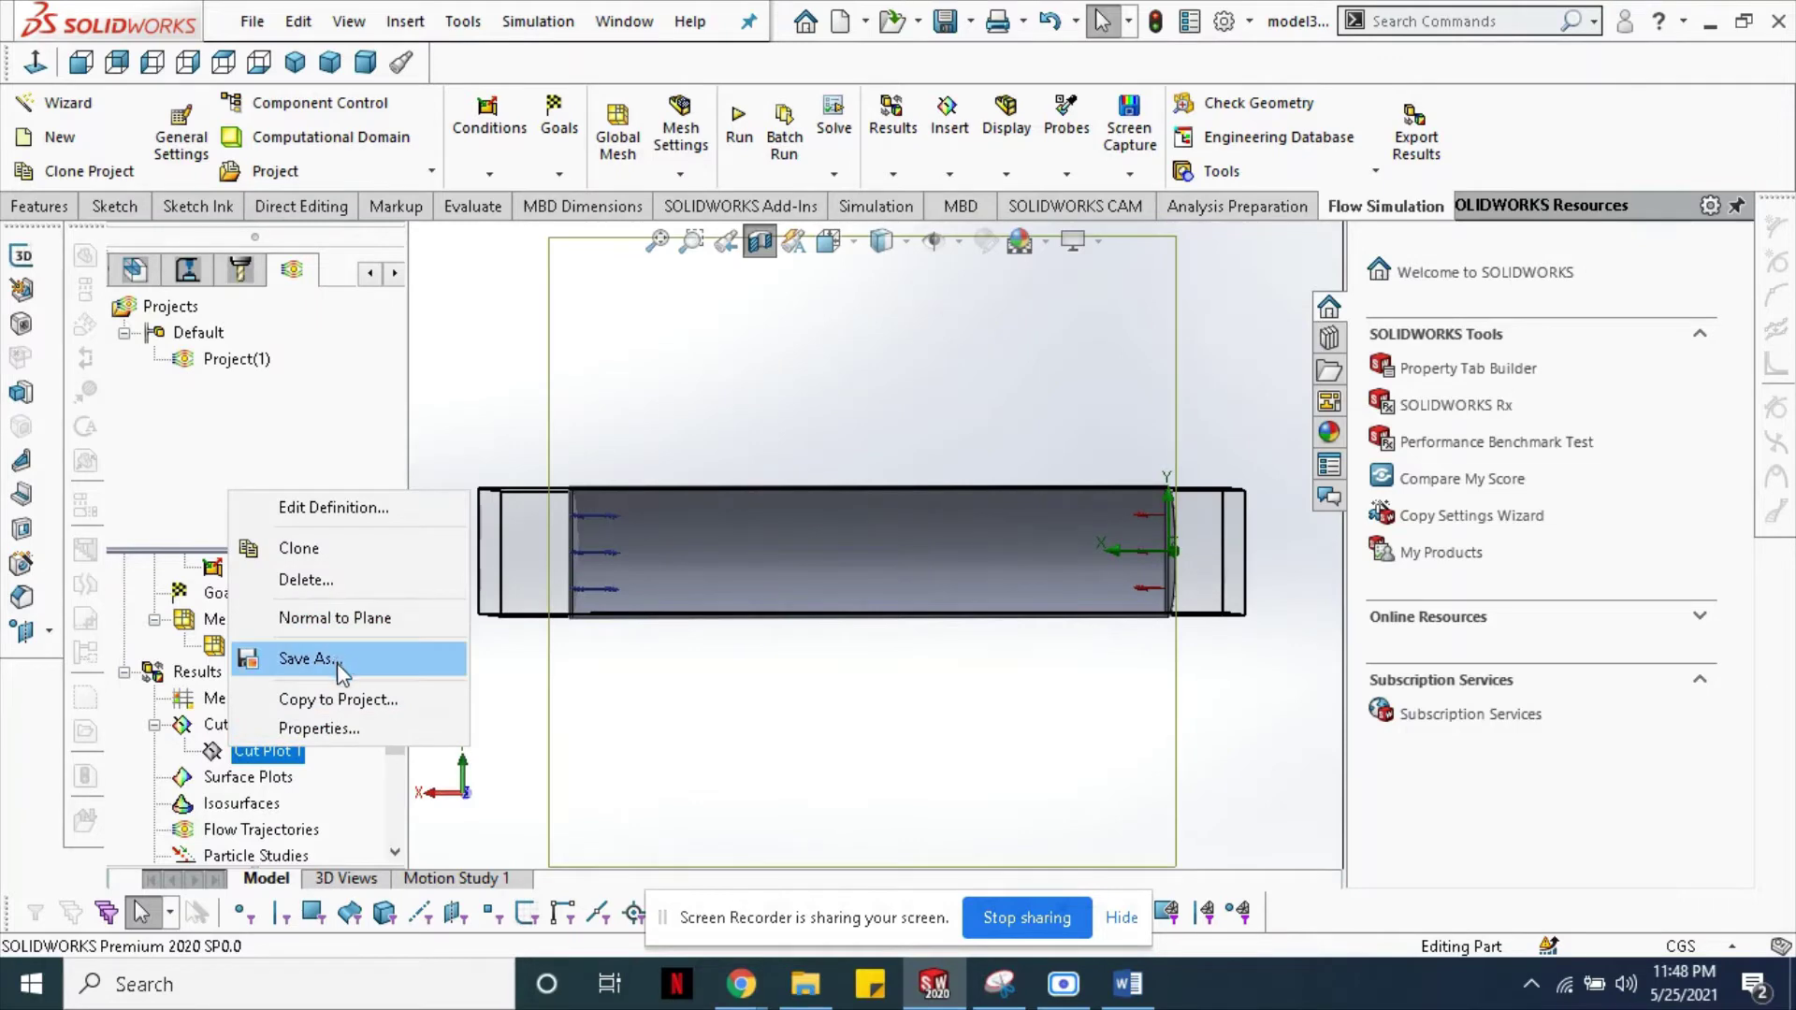
click(321, 728)
right_click(273, 771)
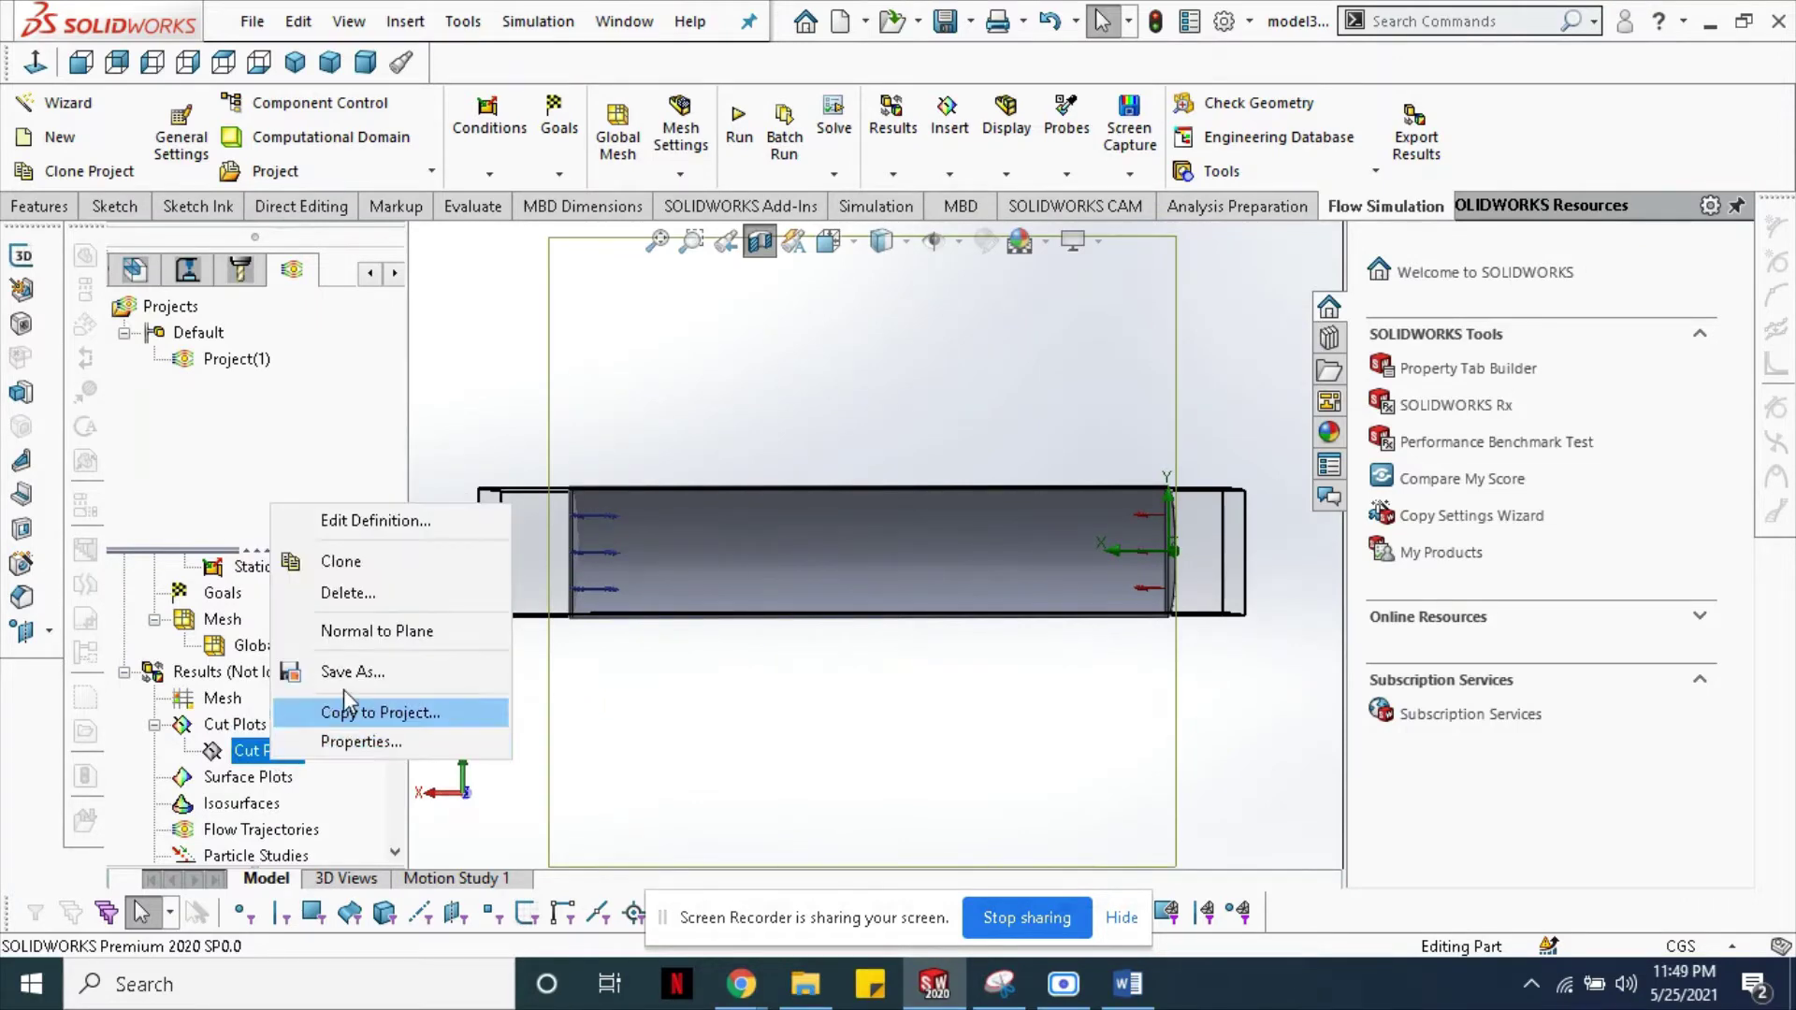
click(374, 517)
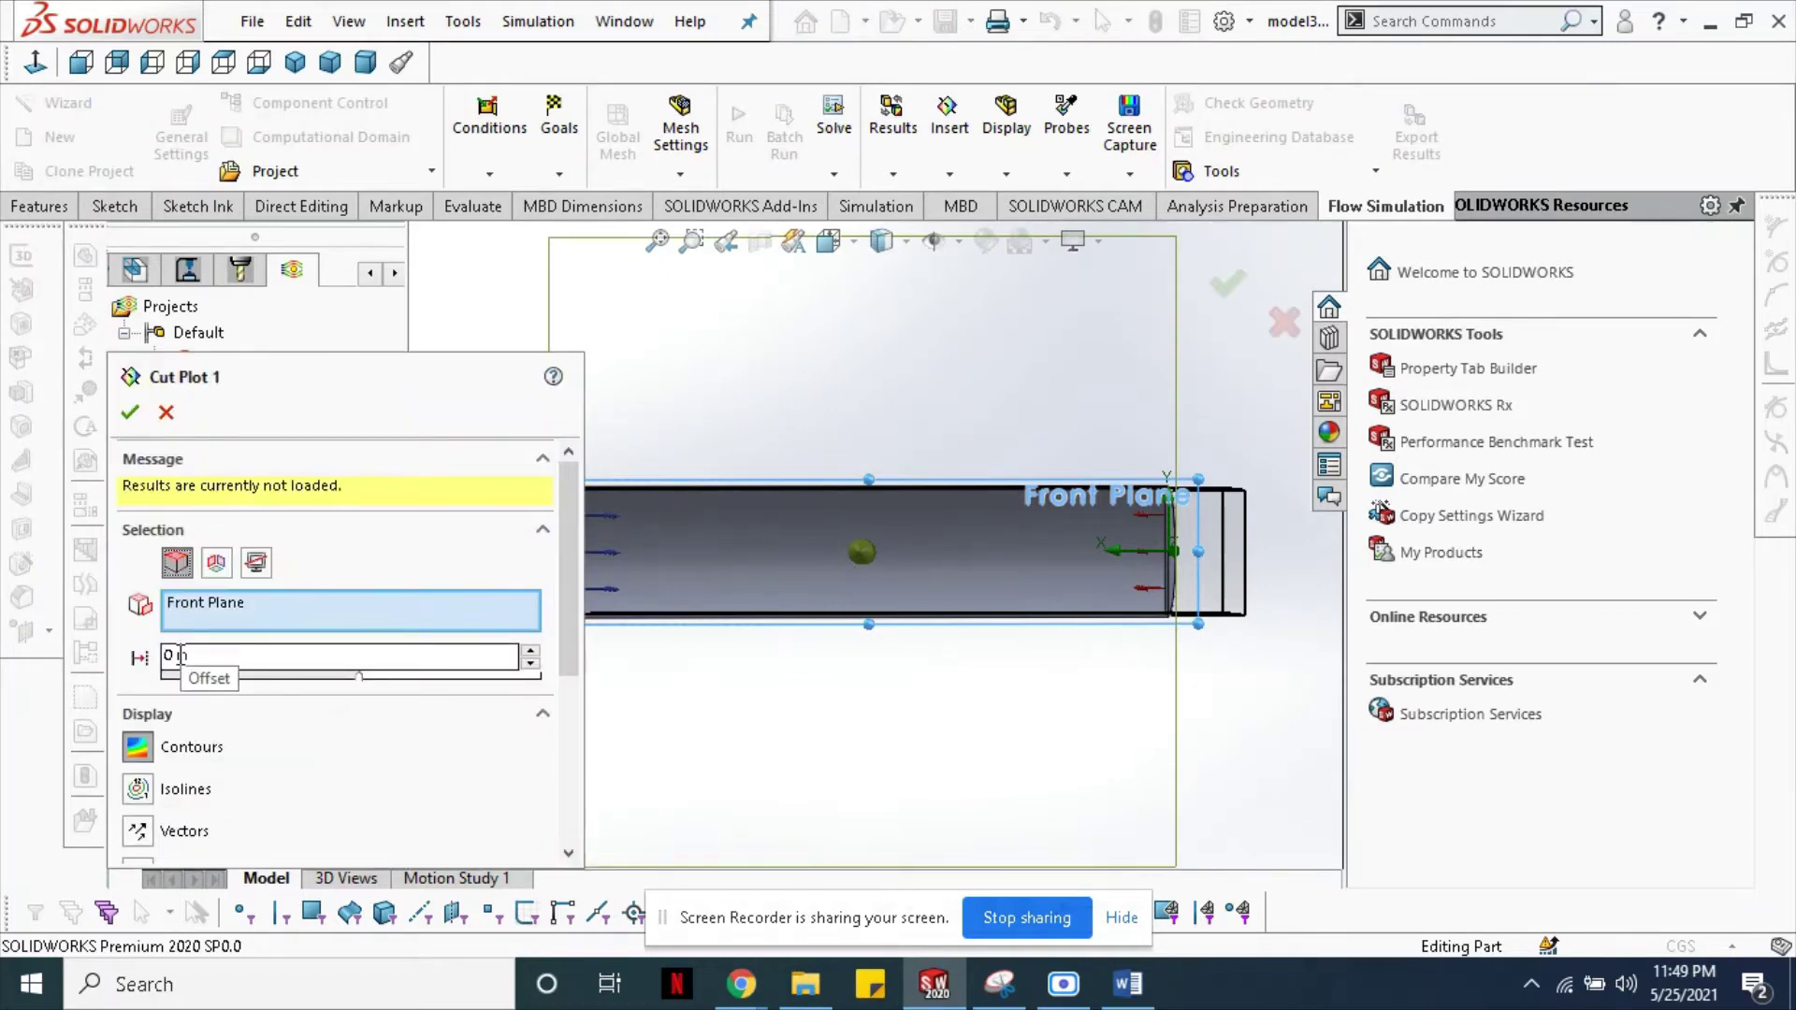
- Raise the cut plane offset to 0.018 m and confirm the change
middle_drag(748, 622, 923, 674)
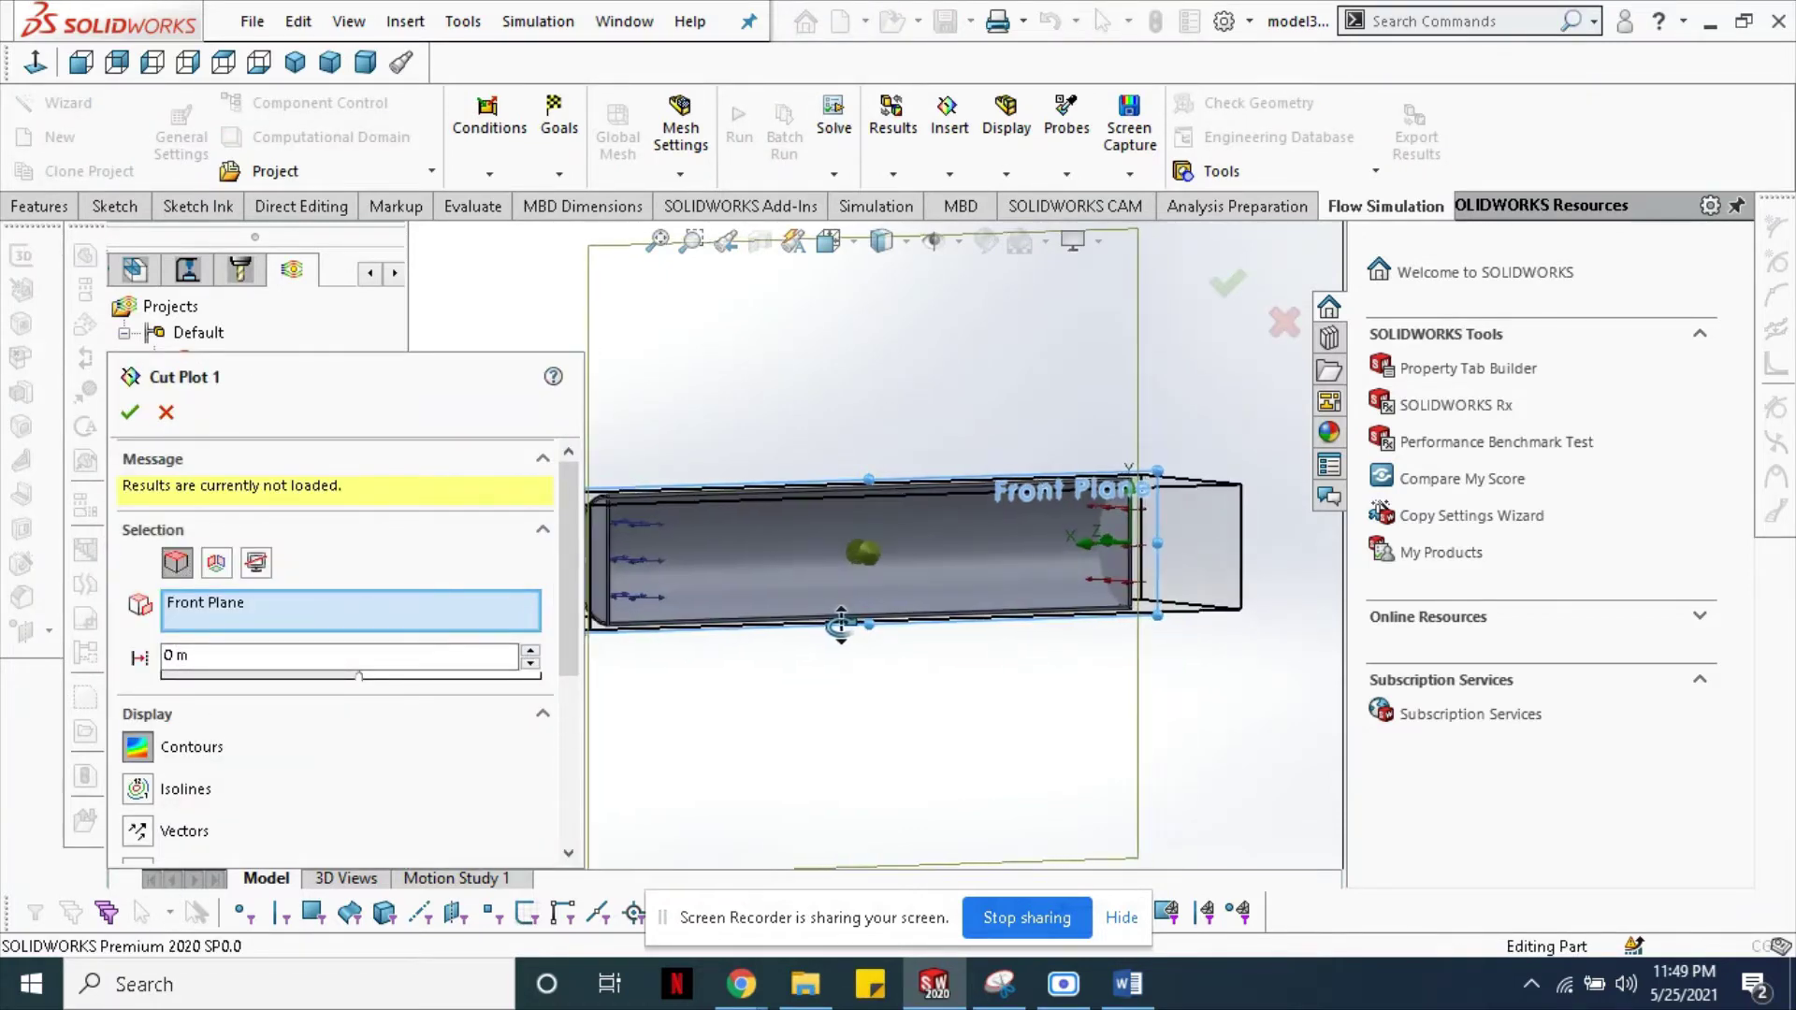
click(531, 652)
click(534, 652)
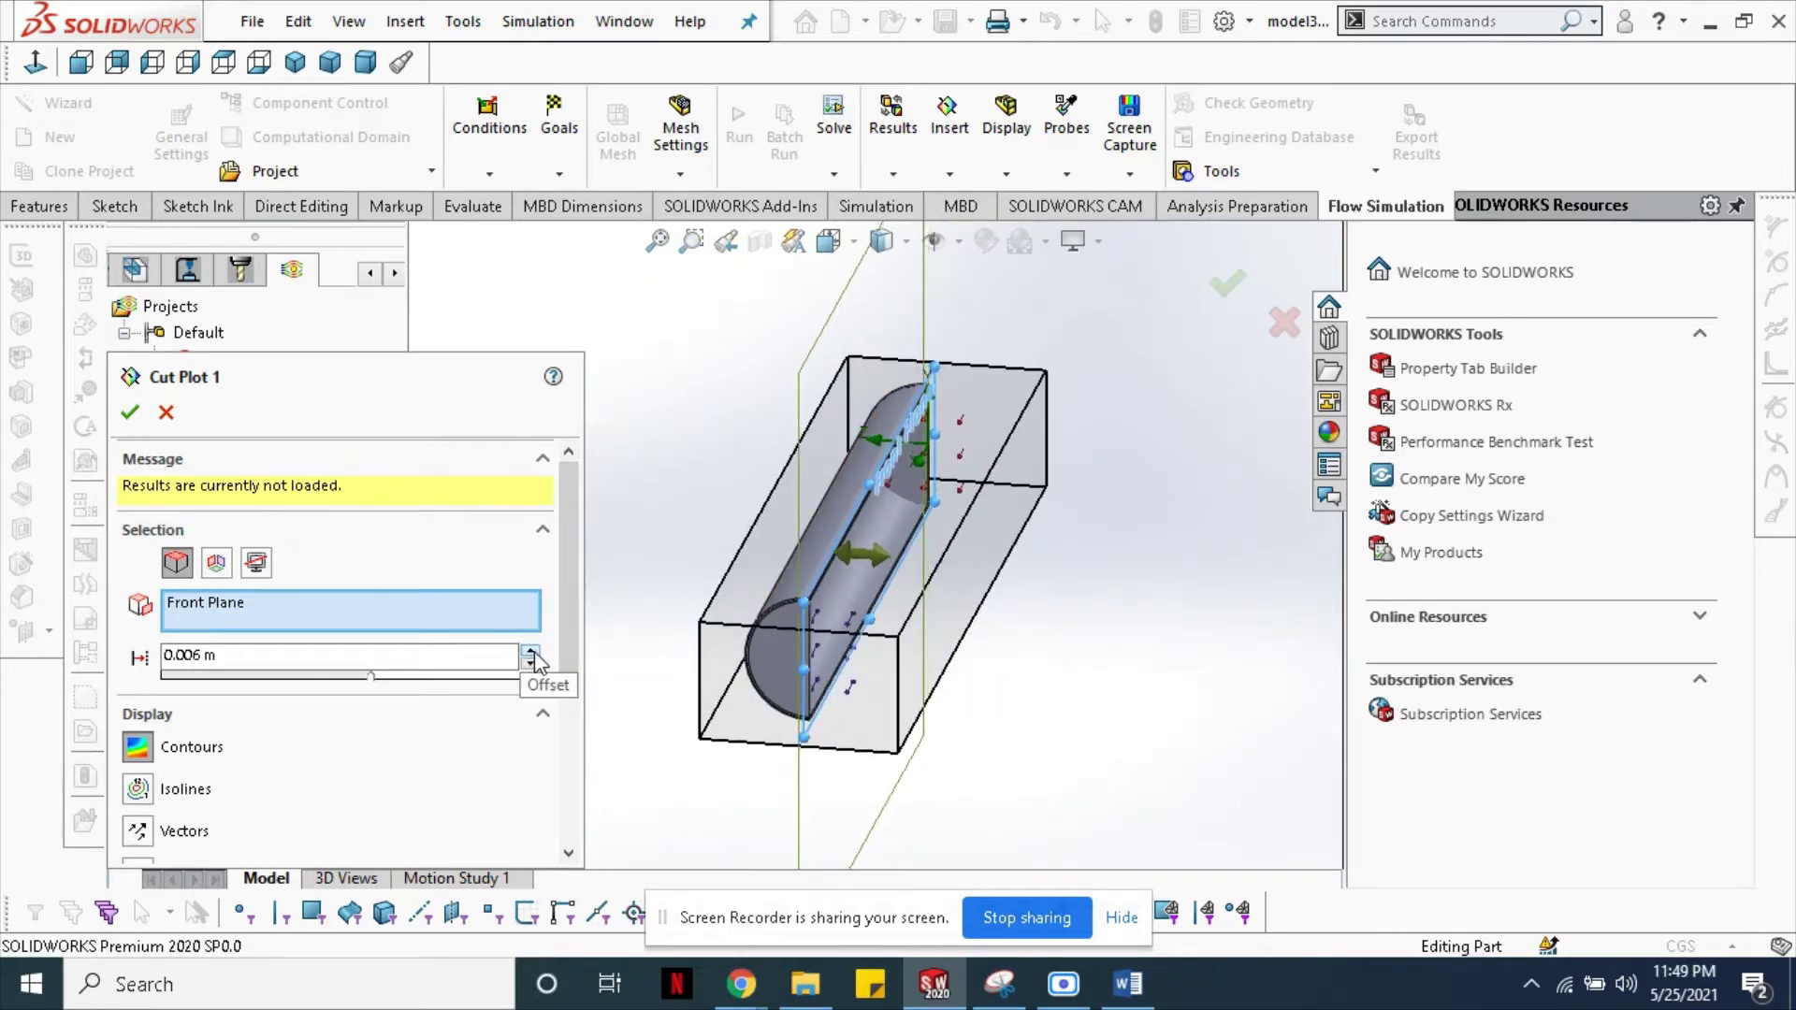
click(535, 651)
click(535, 651)
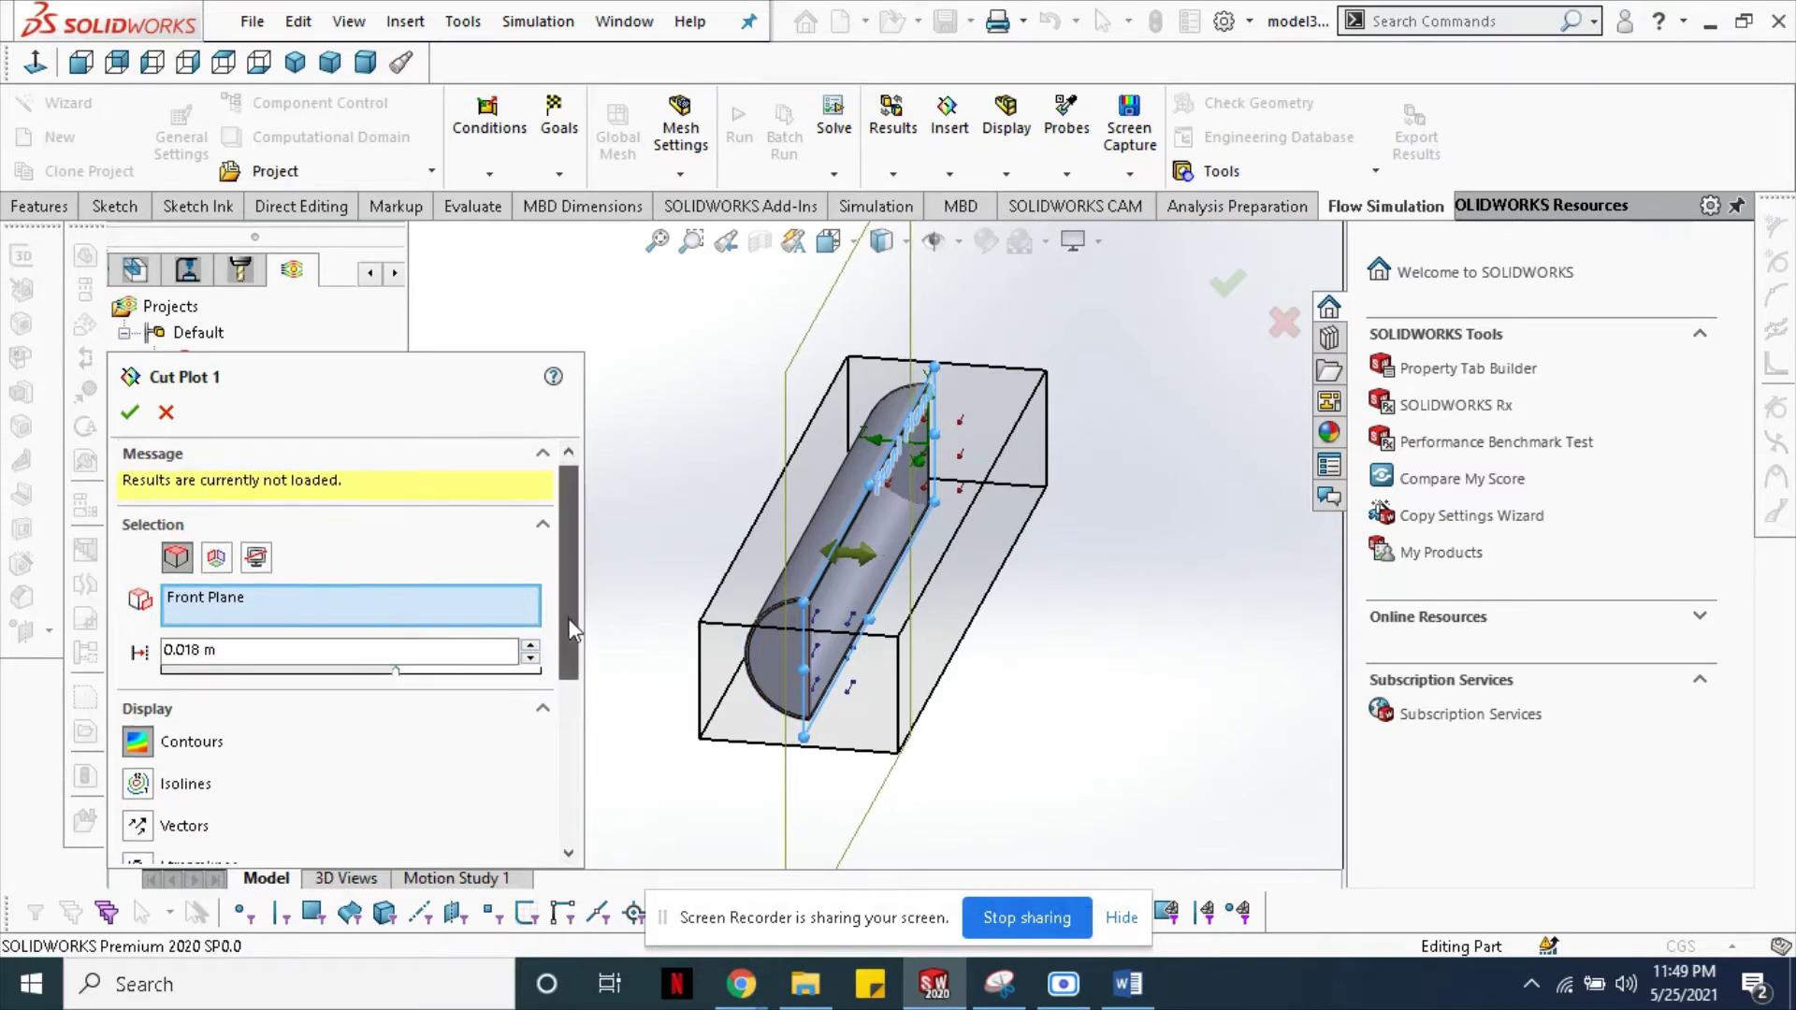
scroll(569, 683, down, 3)
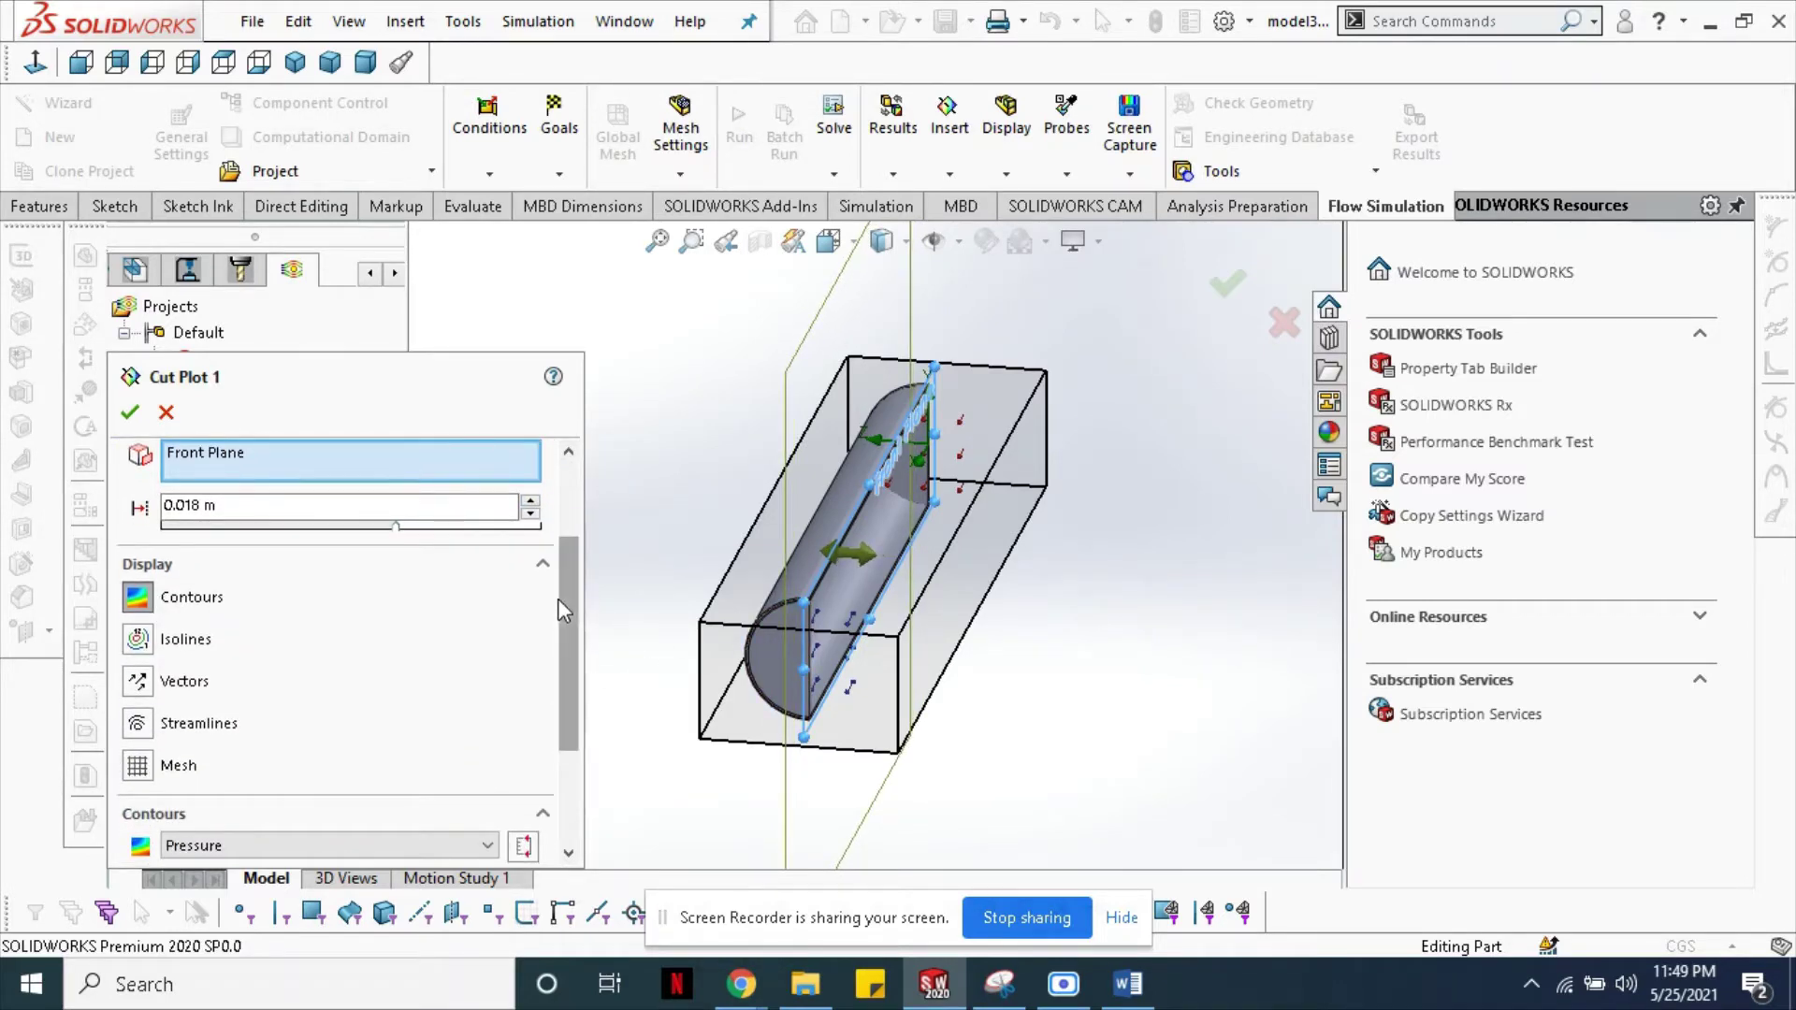
scroll(563, 597, down, 2)
scroll(567, 687, down, 2)
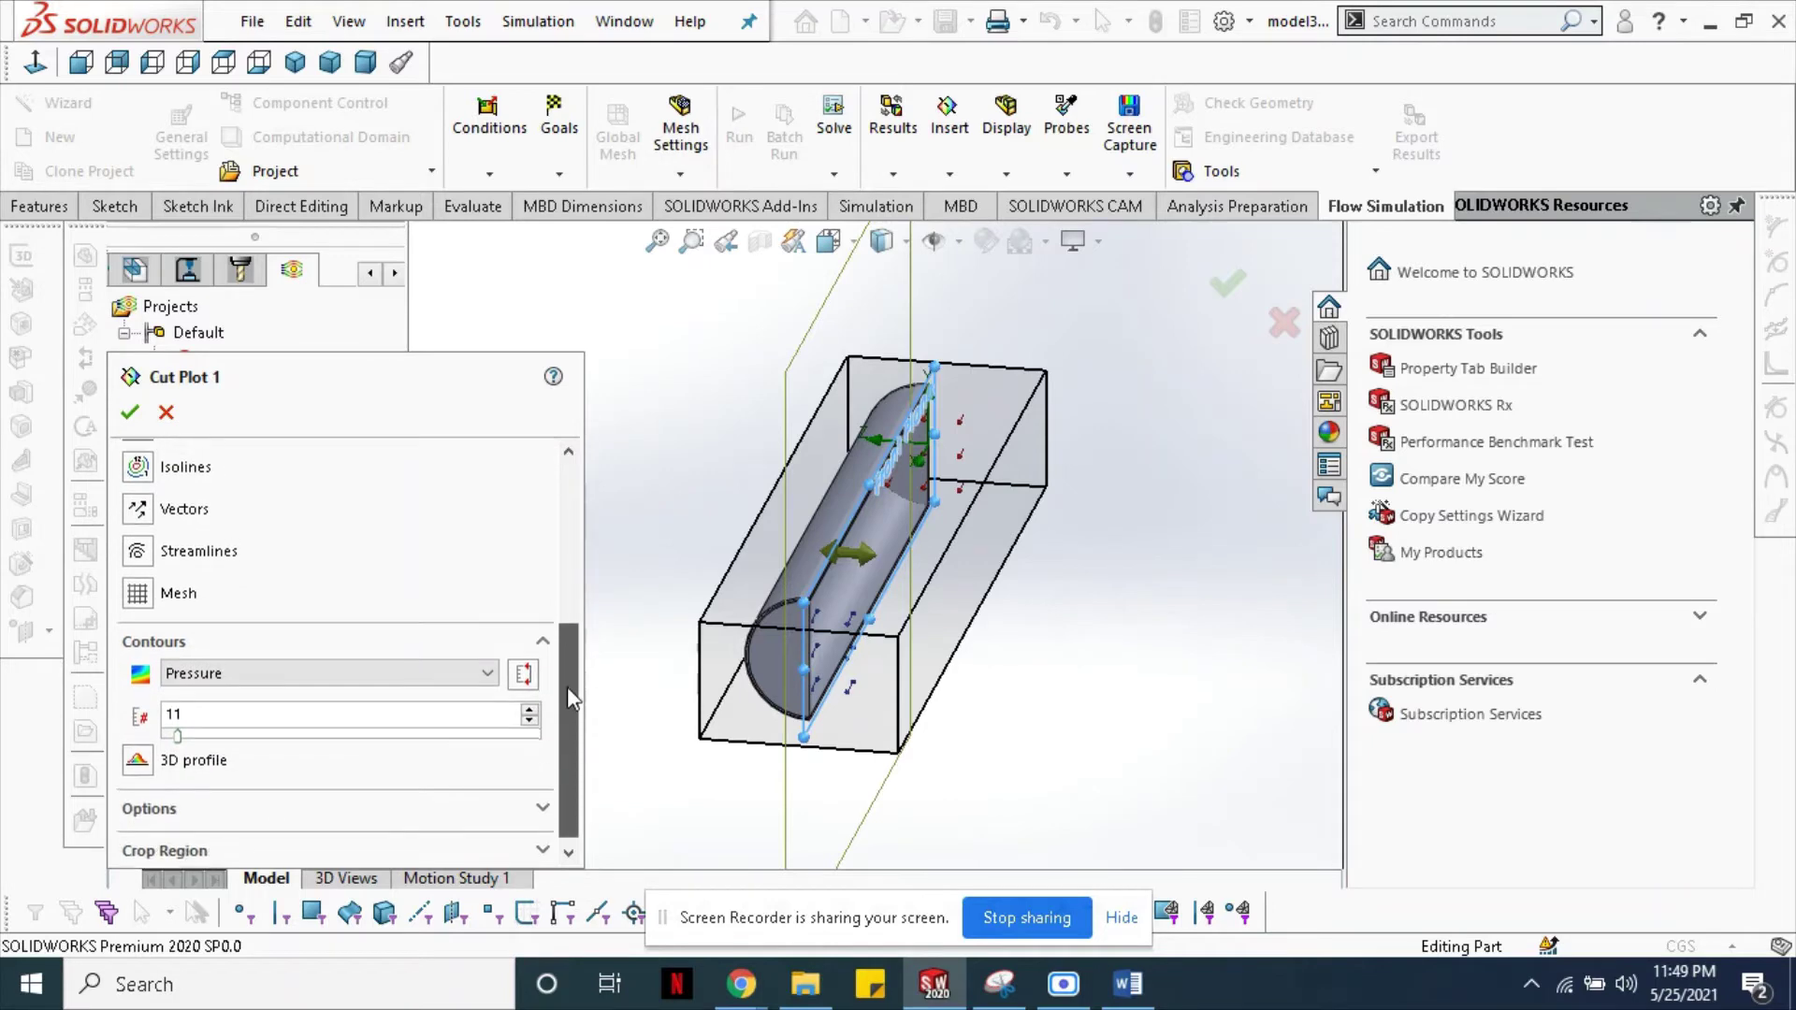
click(479, 664)
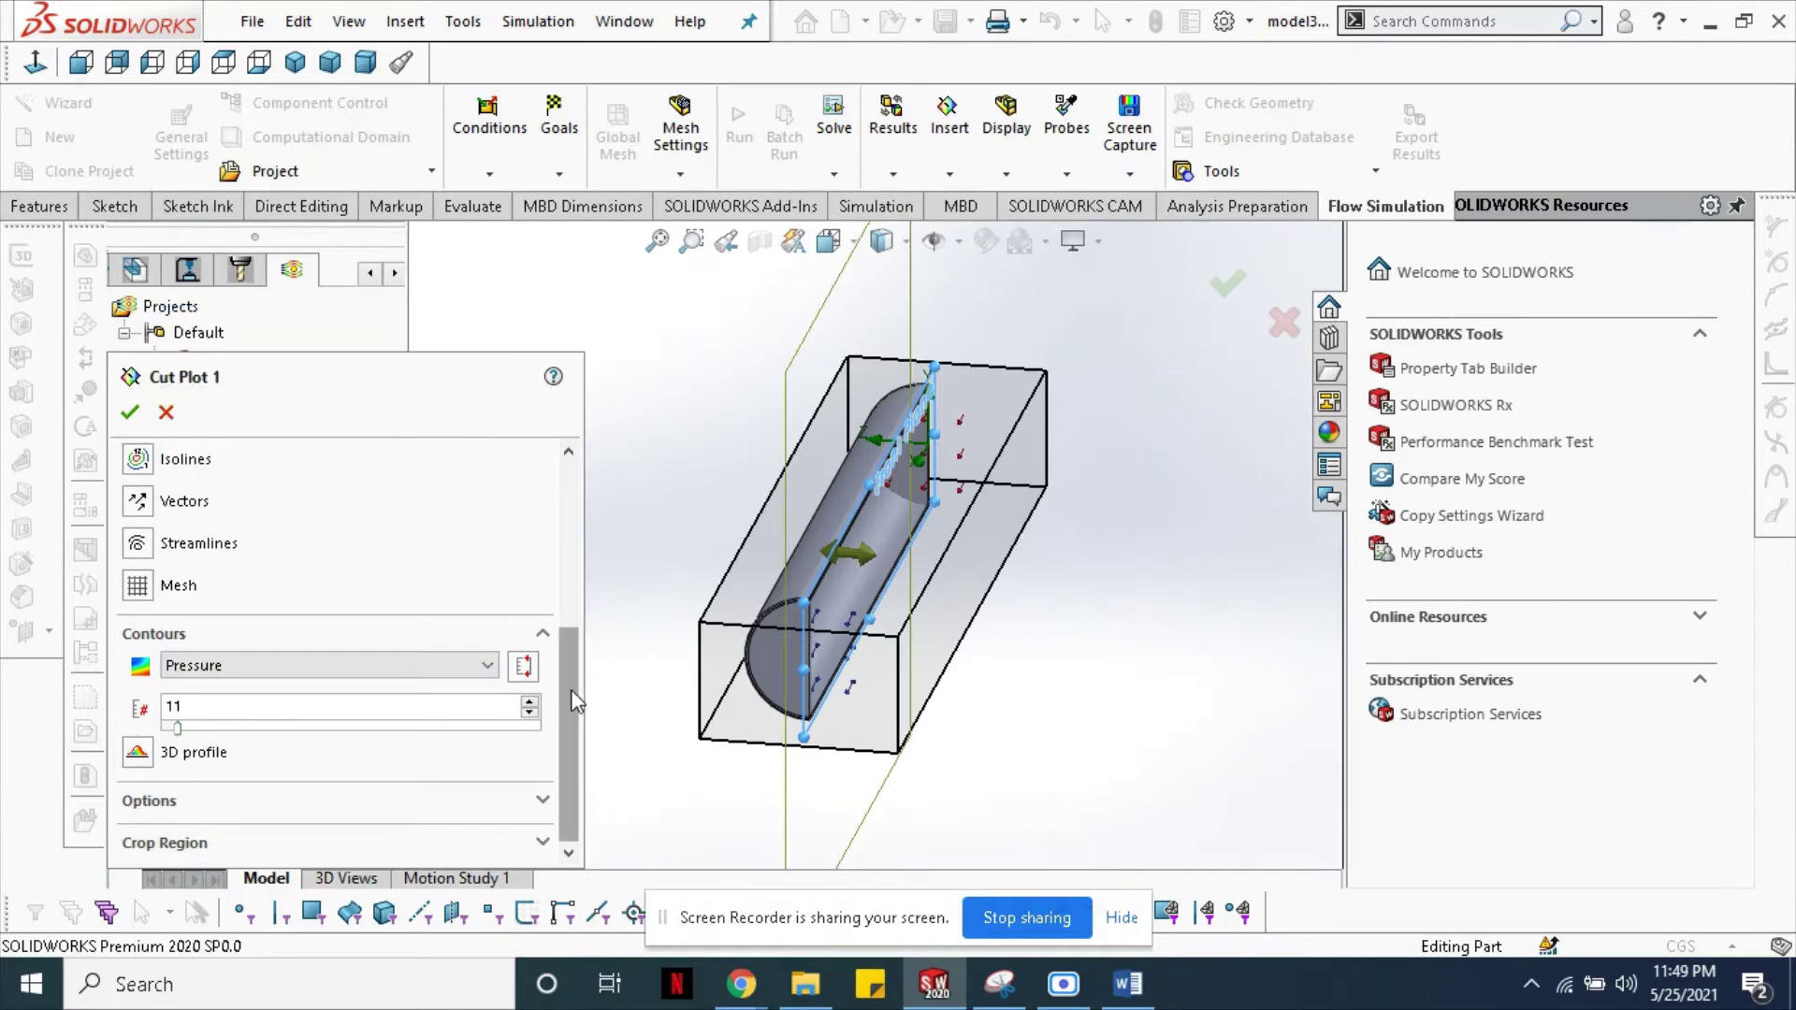
drag(571, 689, 570, 430)
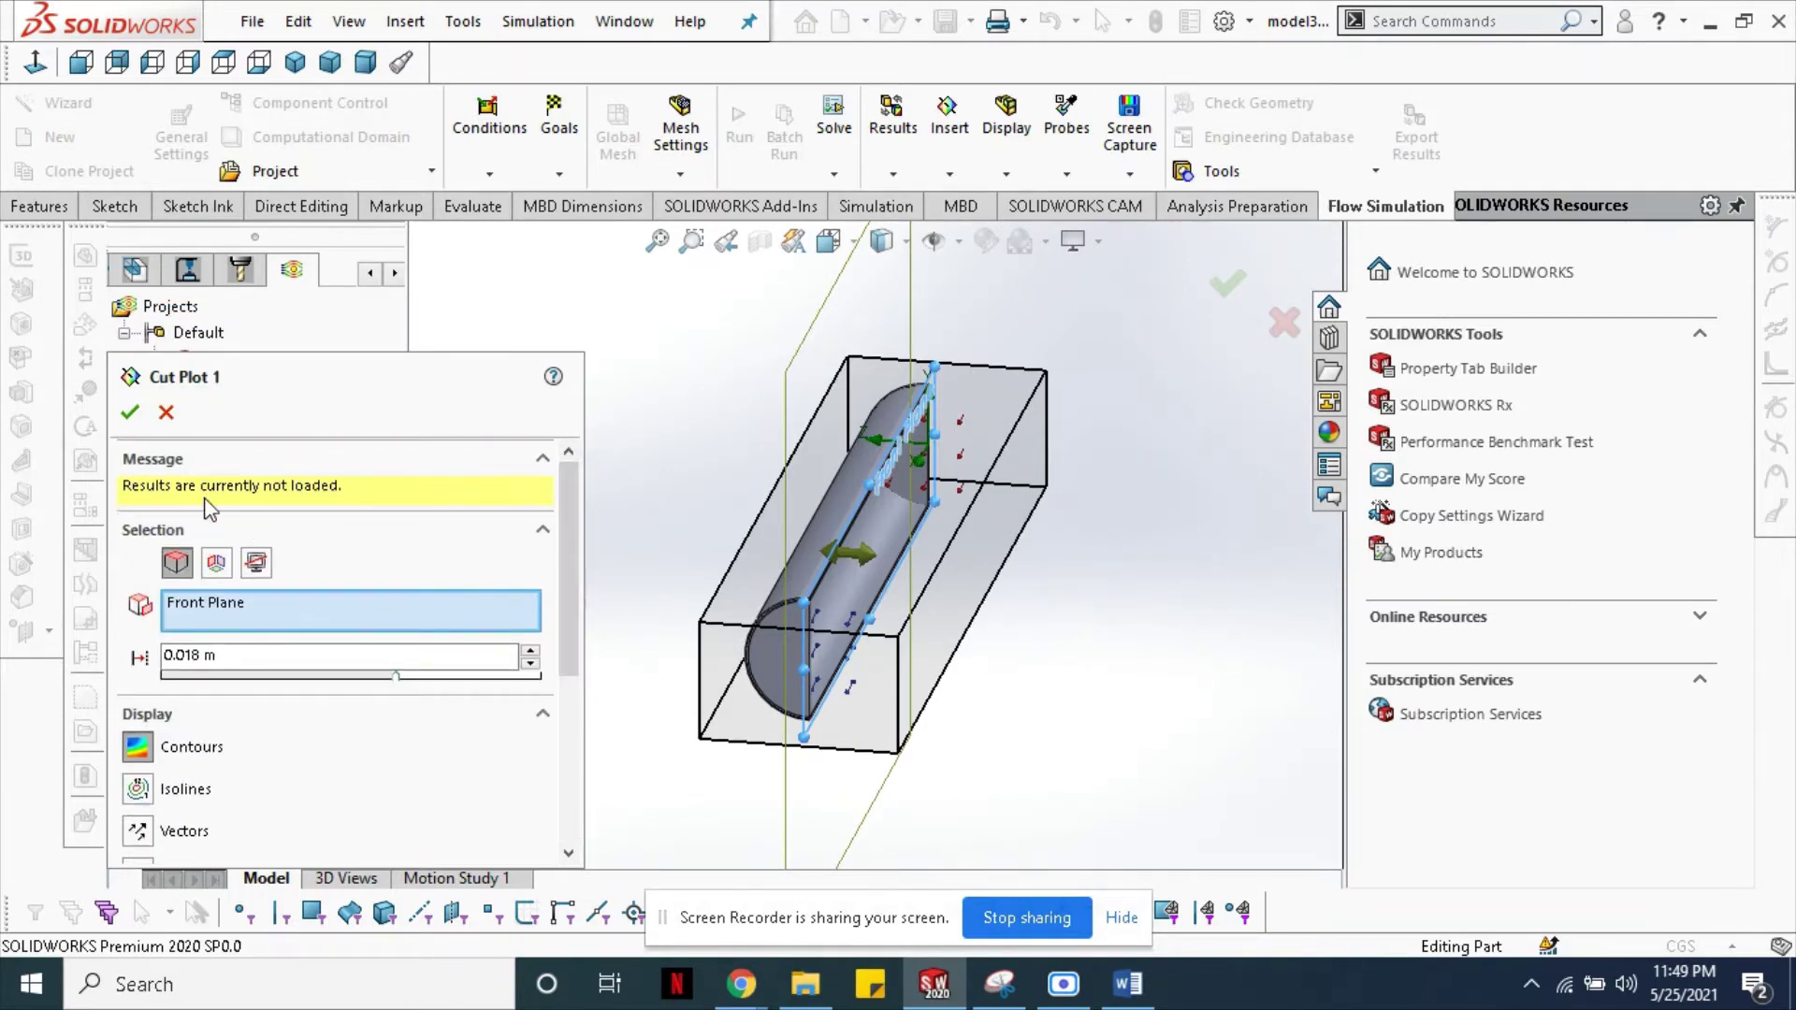
middle_drag(831, 602, 512, 536)
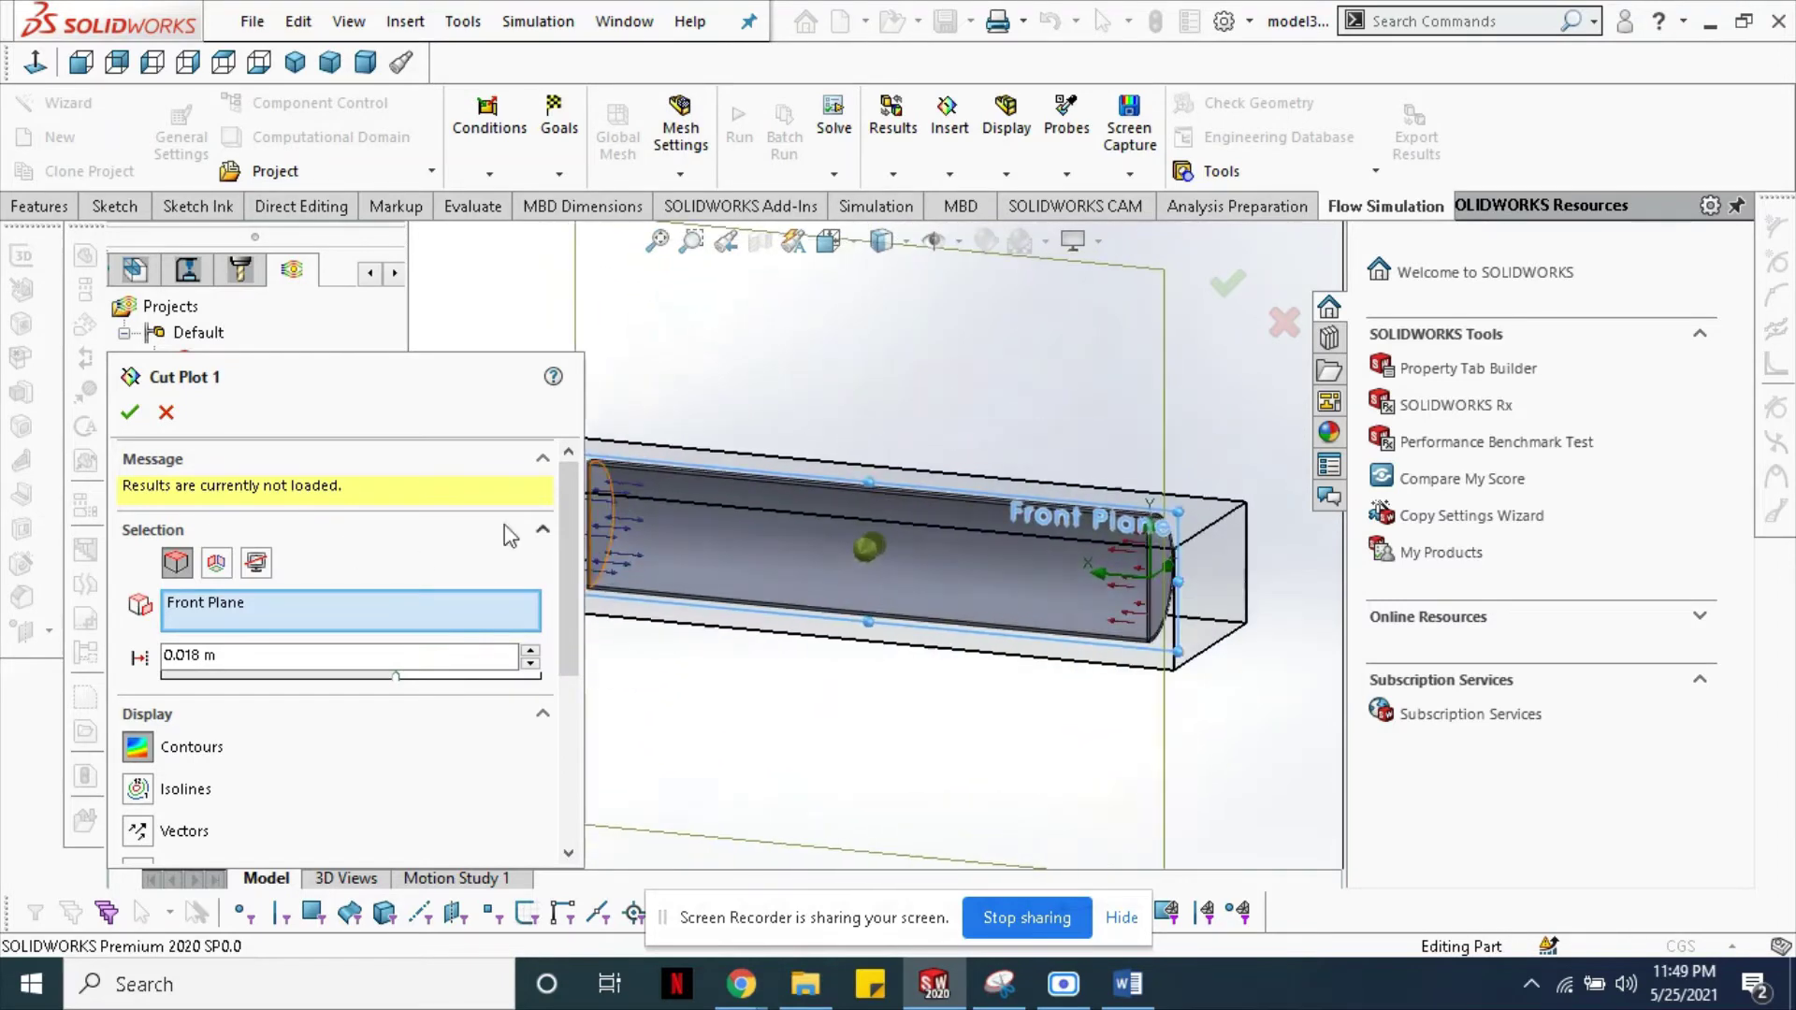
click(130, 415)
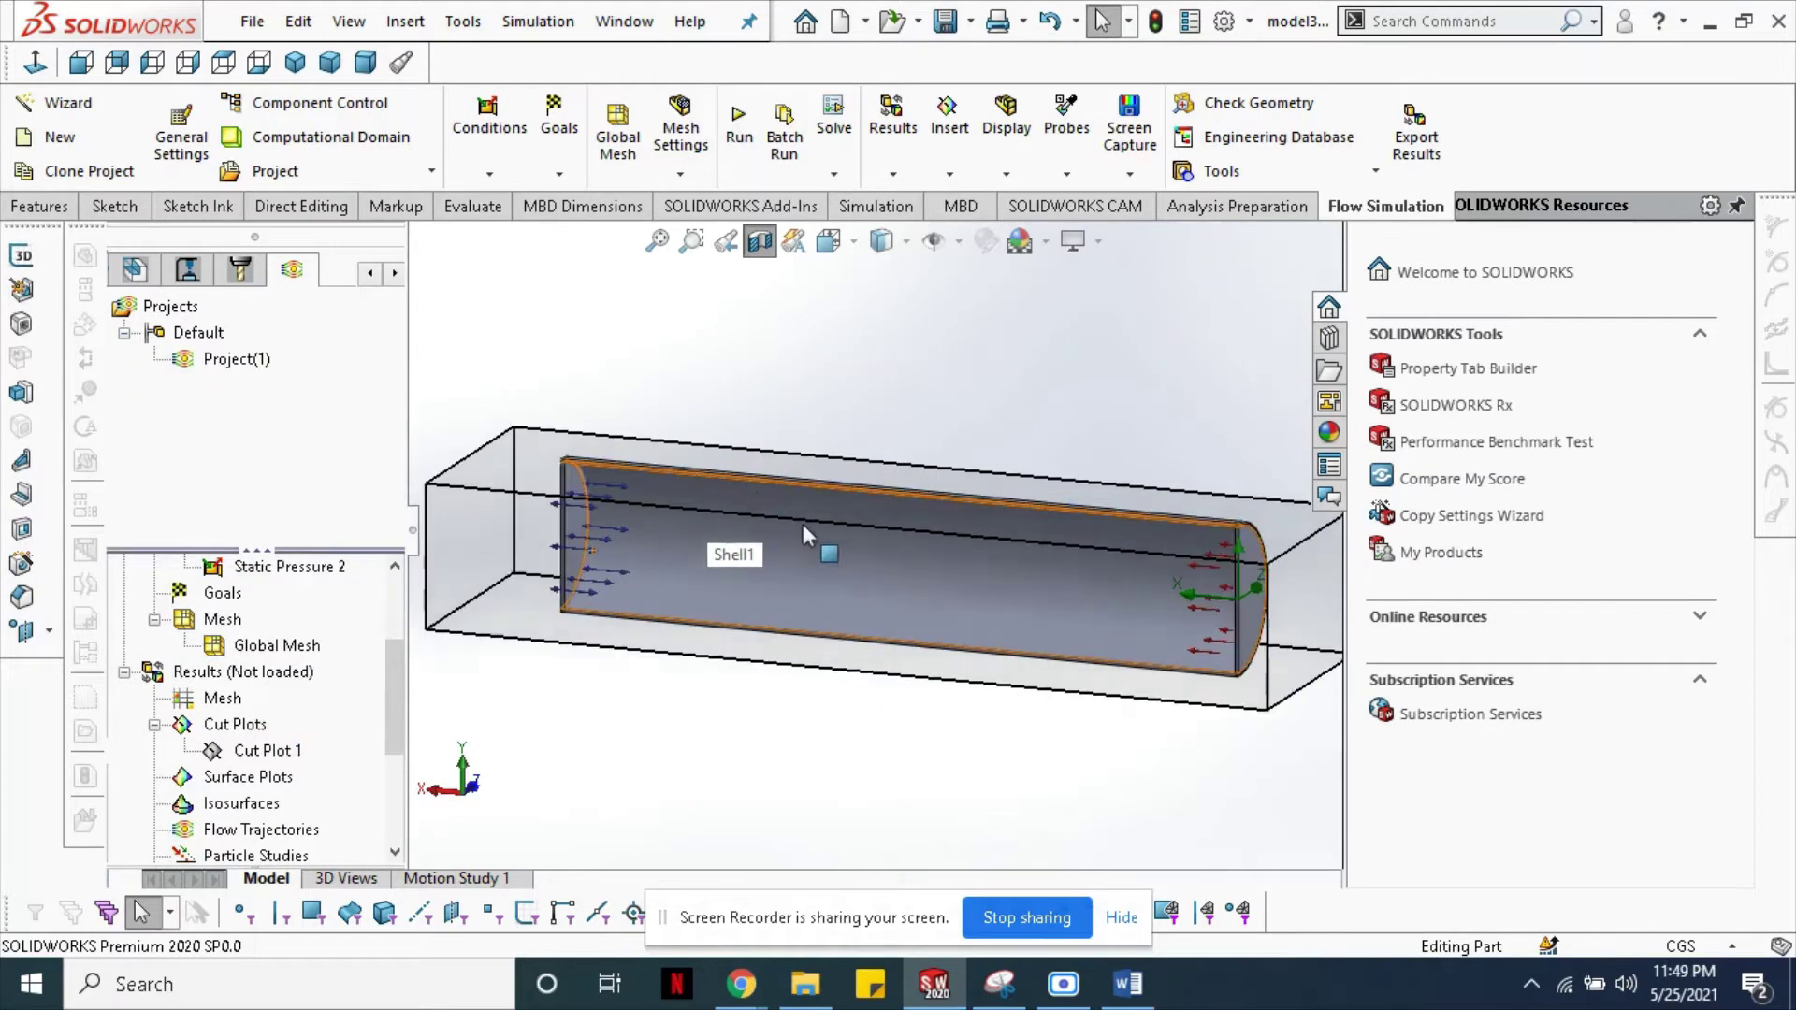
- Insert a global goal with Static Pressure ticked as an average (Av)
scroll(876, 567, up, 3)
scroll(833, 525, down, 3)
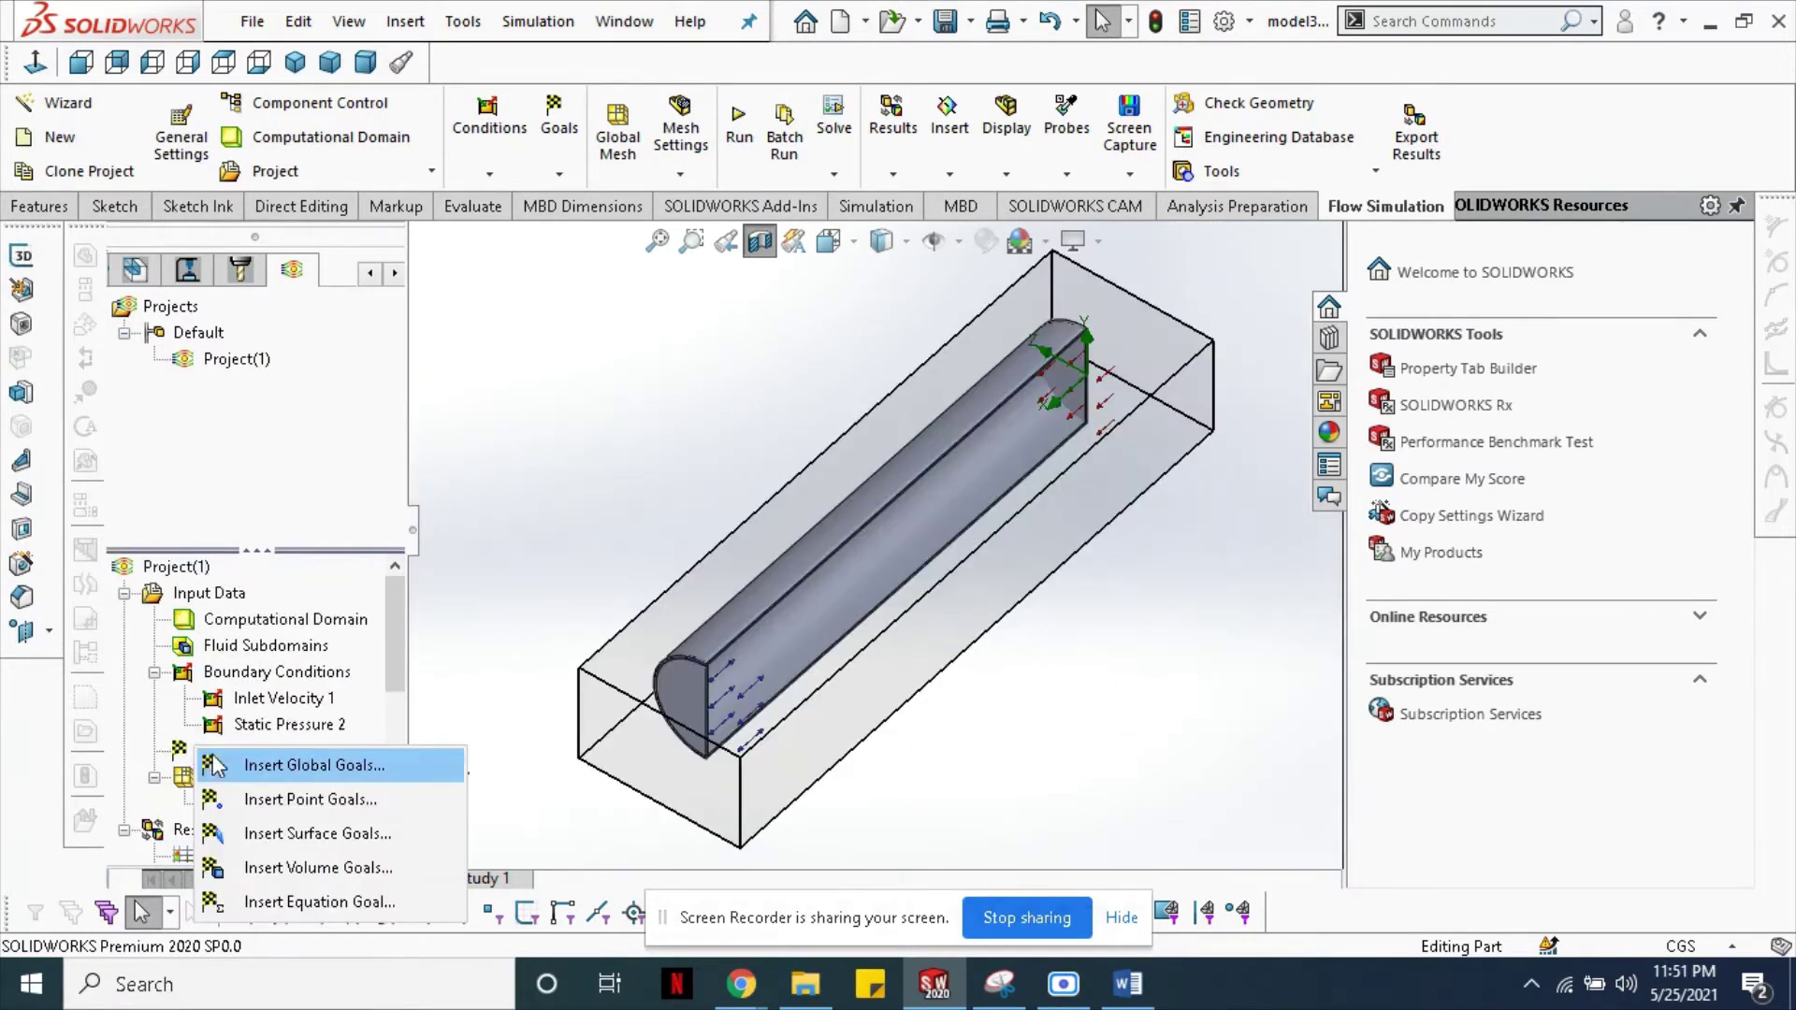
click(310, 766)
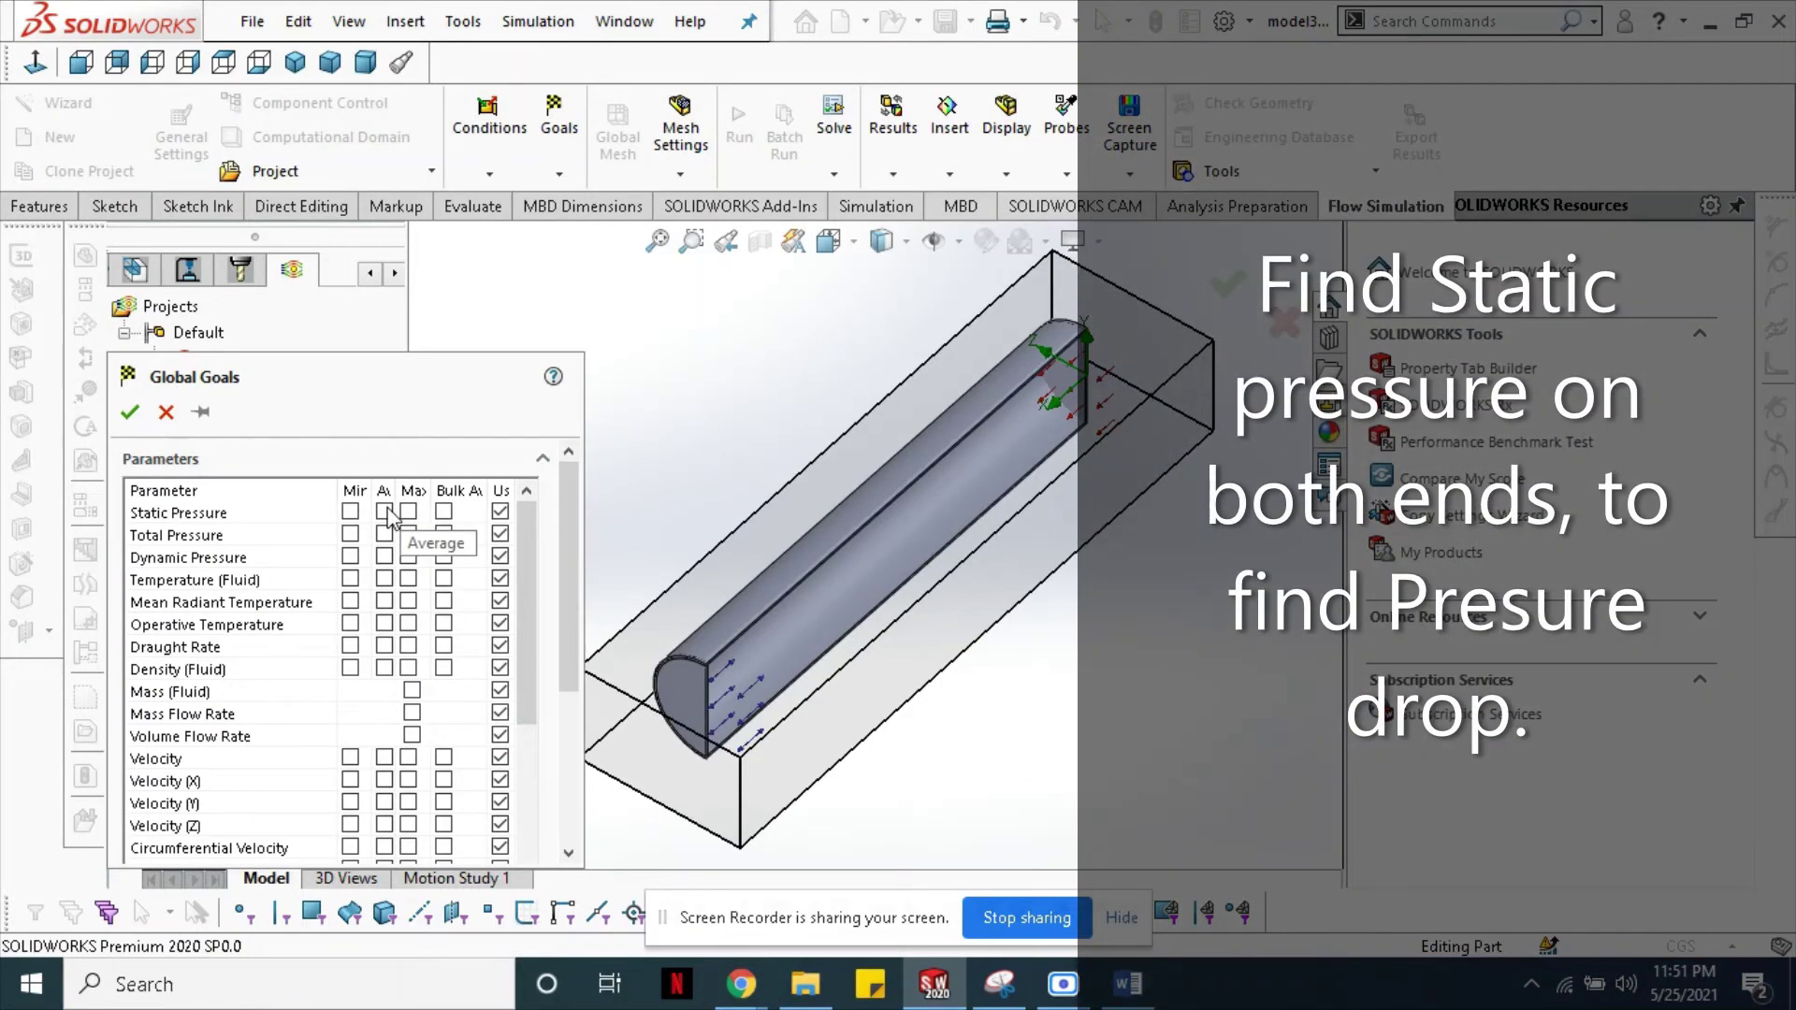
click(383, 511)
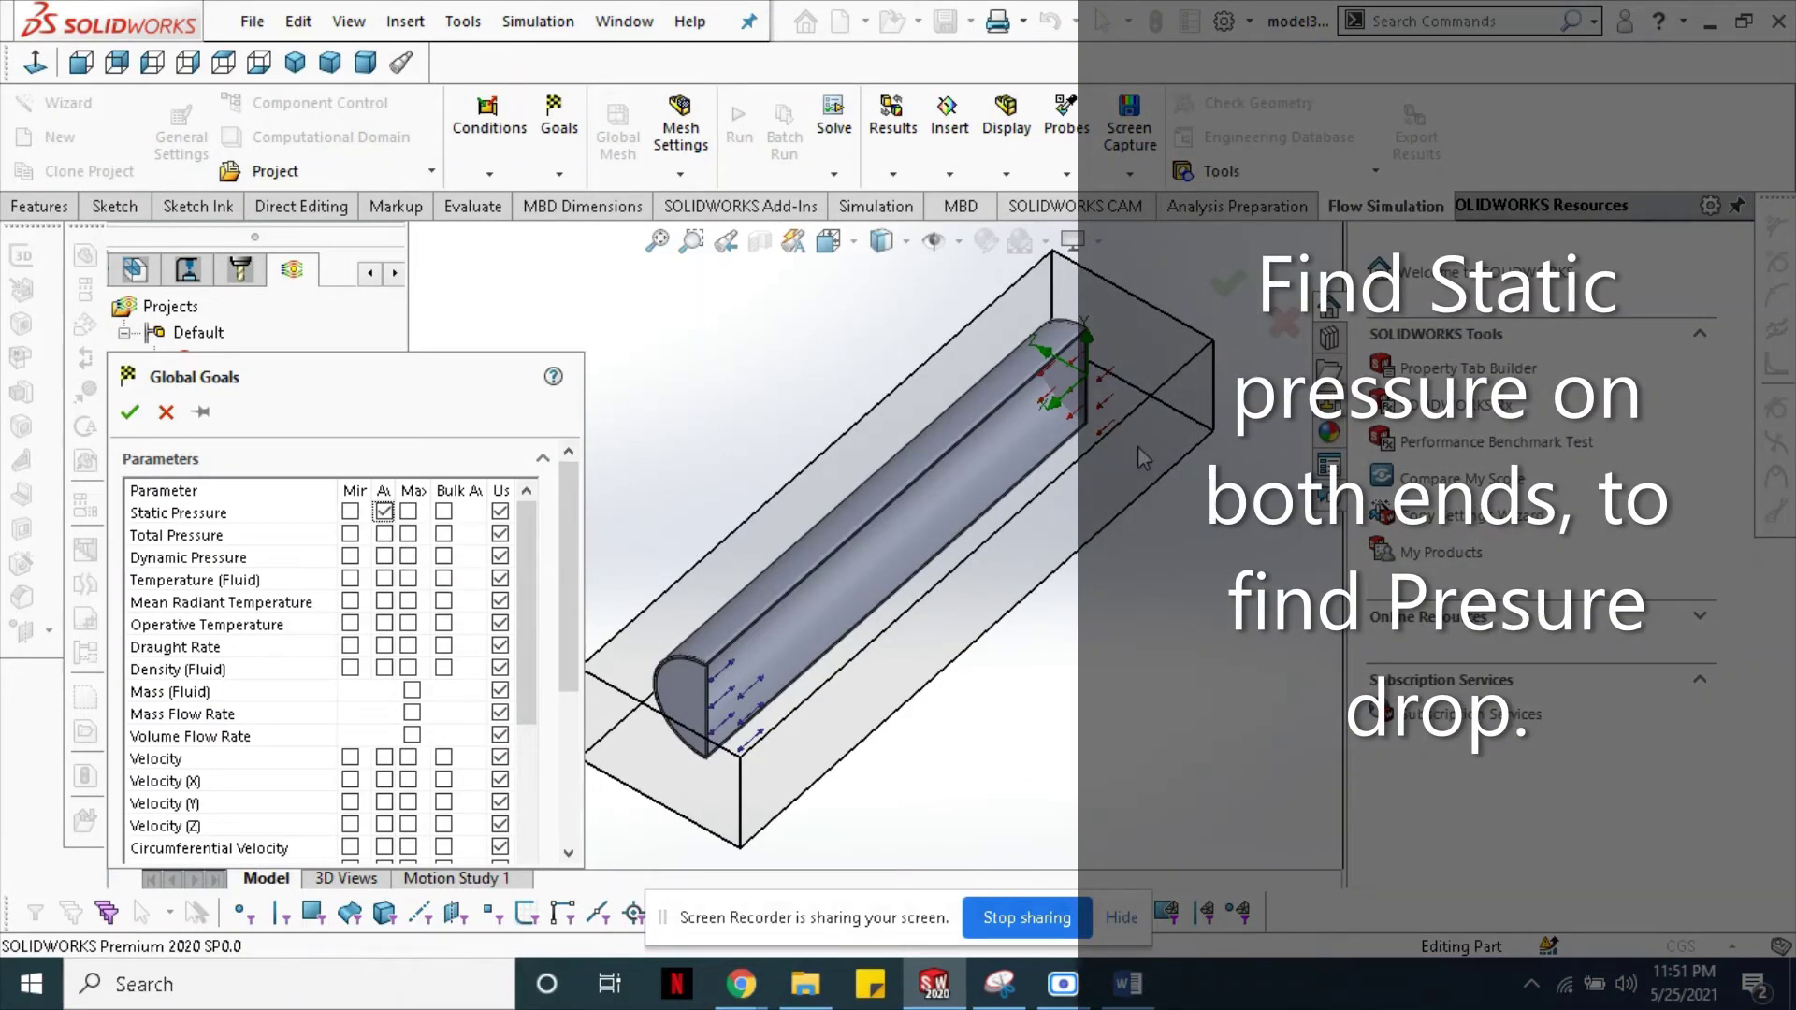
middle_drag(1142, 458, 844, 486)
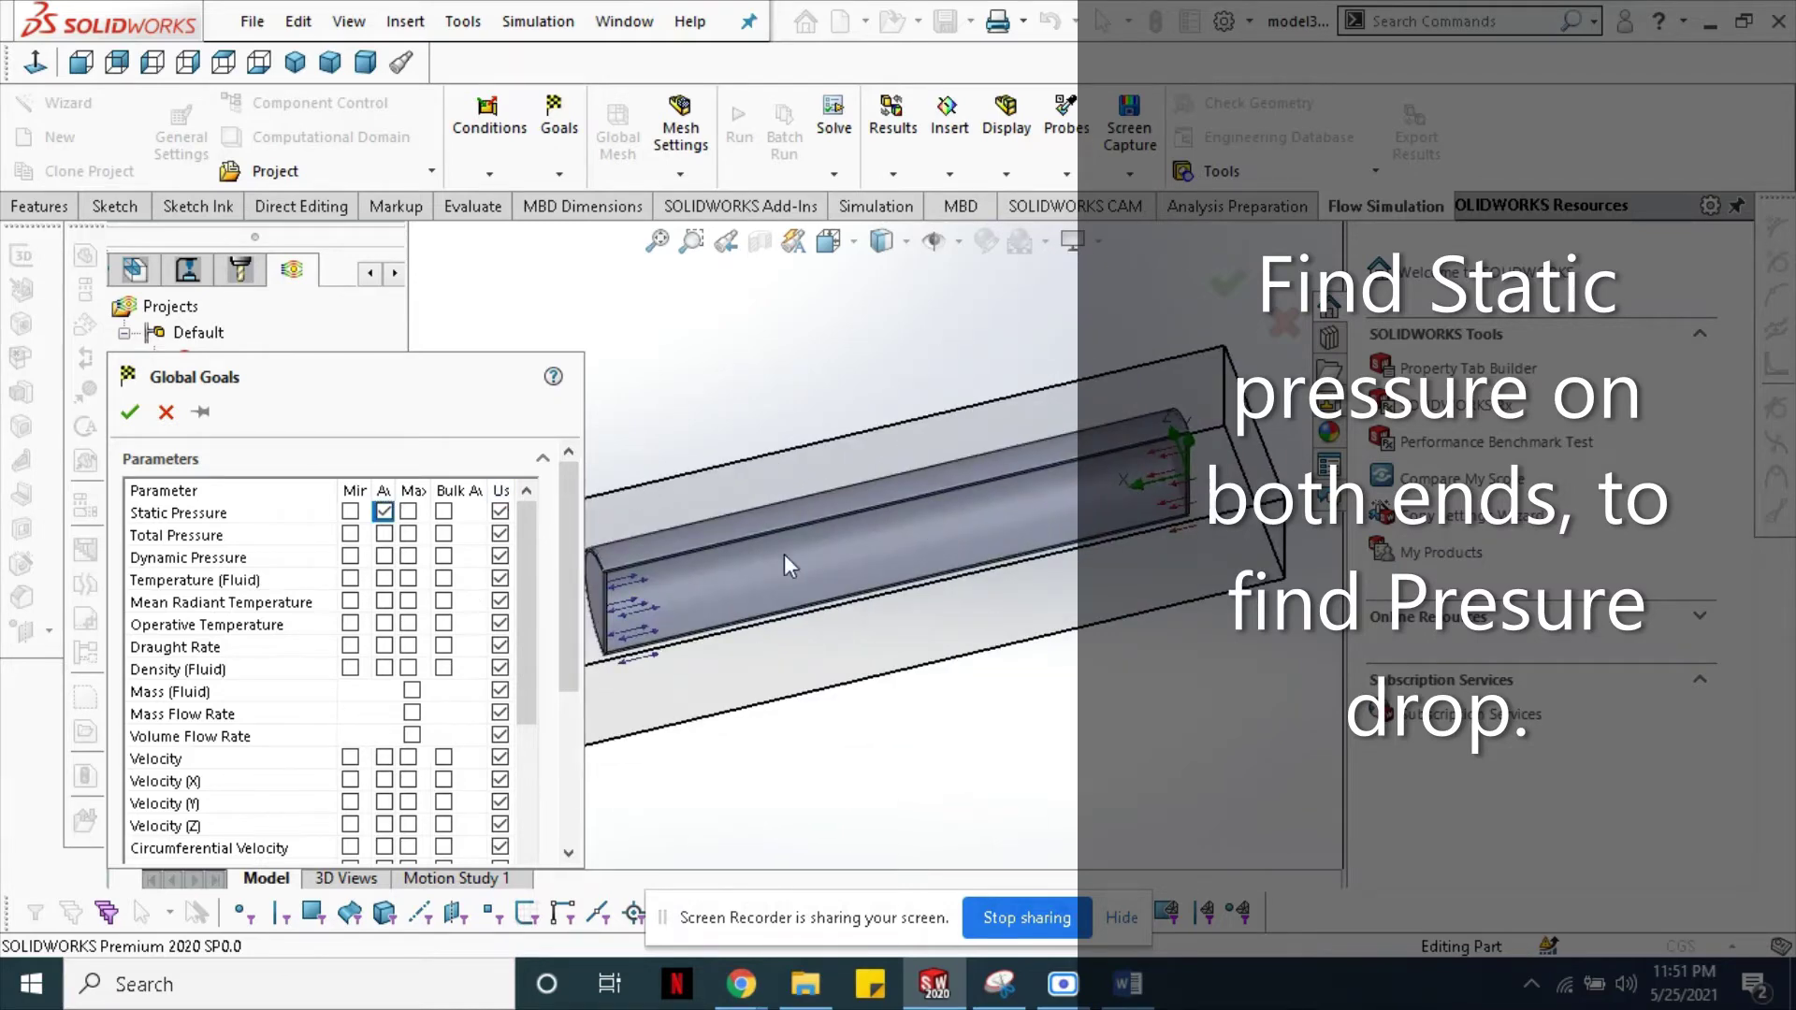
scroll(785, 554, down, 2)
scroll(889, 608, down, 3)
scroll(1027, 664, down, 2)
middle_drag(1028, 670, 1101, 714)
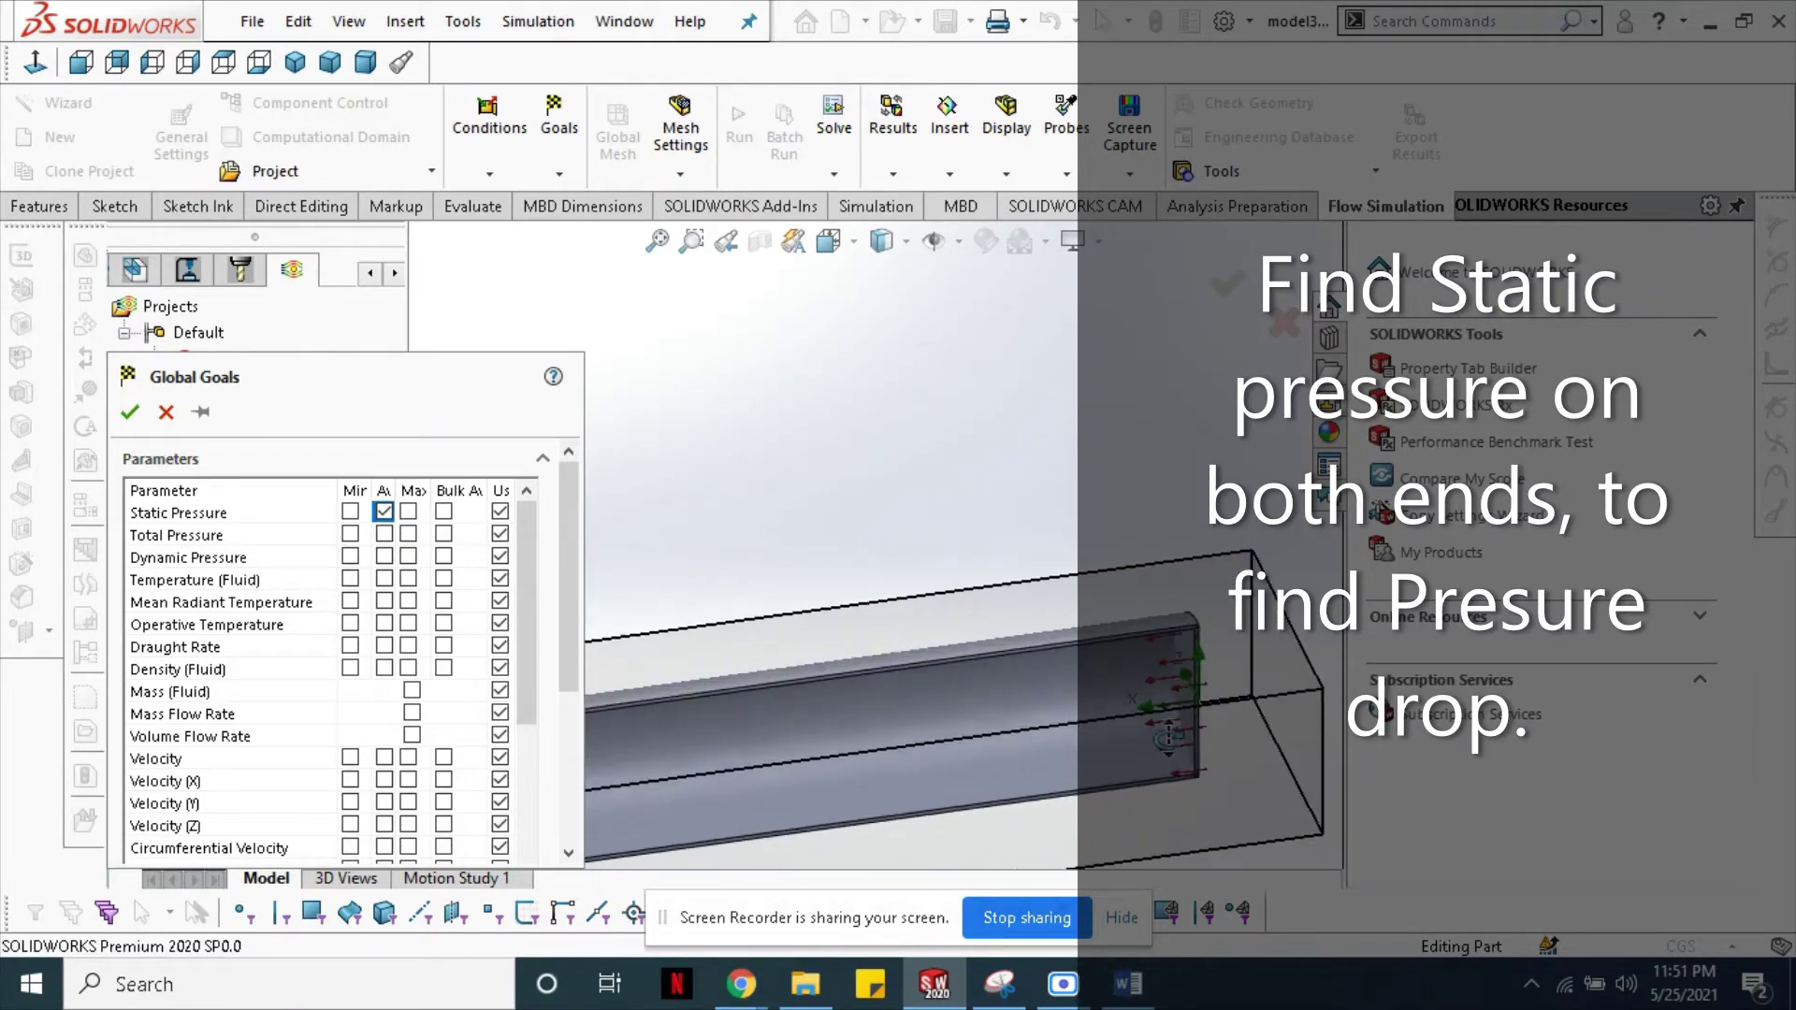
middle_drag(1200, 700, 711, 624)
scroll(711, 624, up, 2)
scroll(710, 531, up, 2)
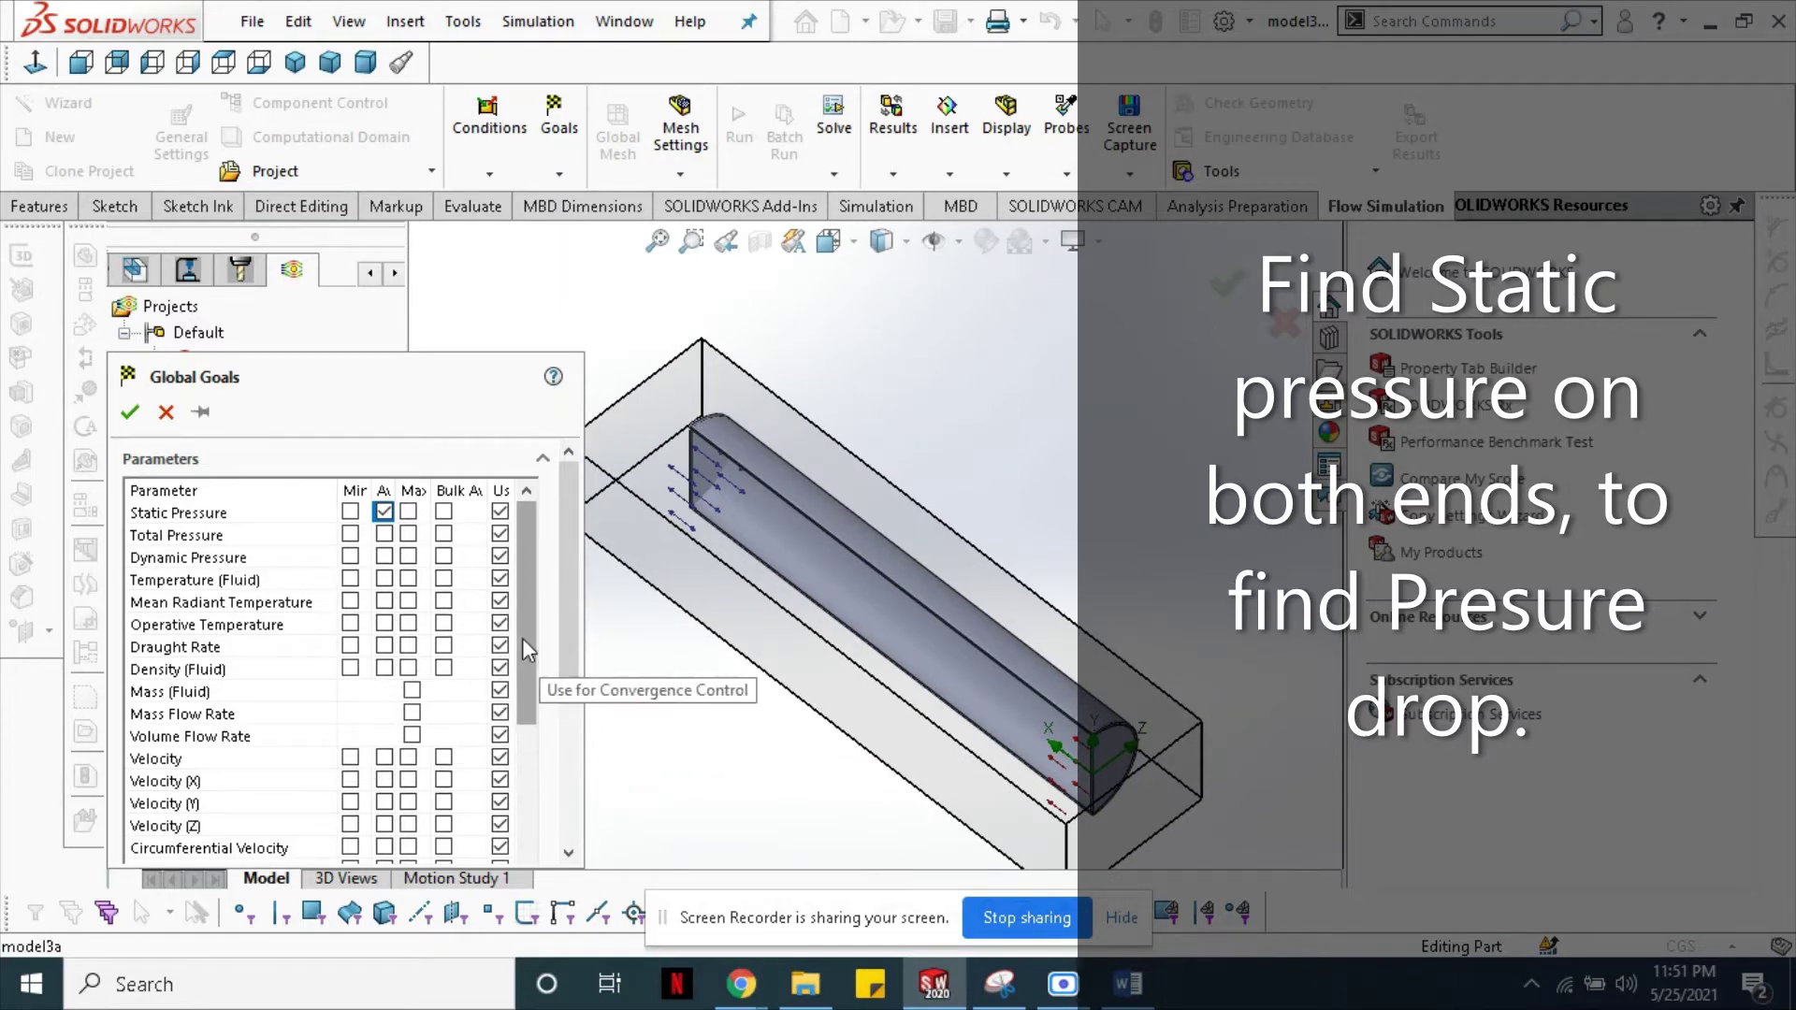
drag(522, 638, 558, 832)
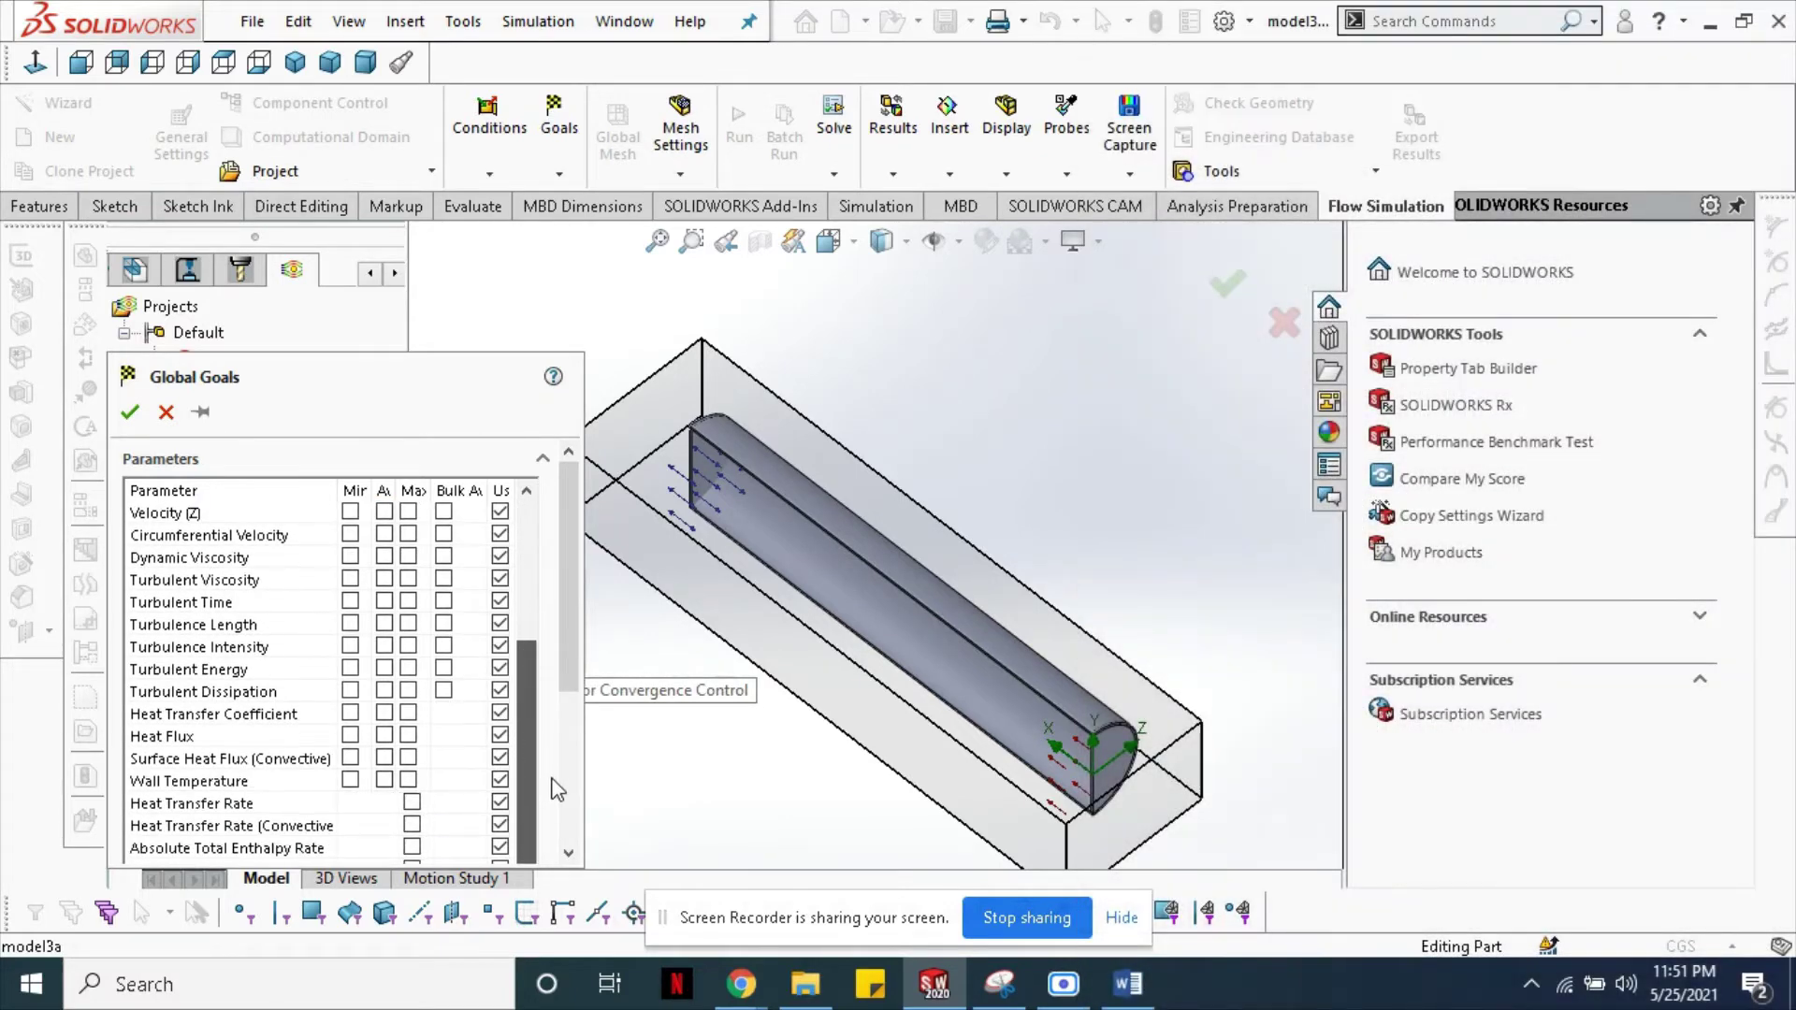
mouse_move(528, 856)
mouse_down()
mouse_move(525, 700)
mouse_move(503, 641)
mouse_up()
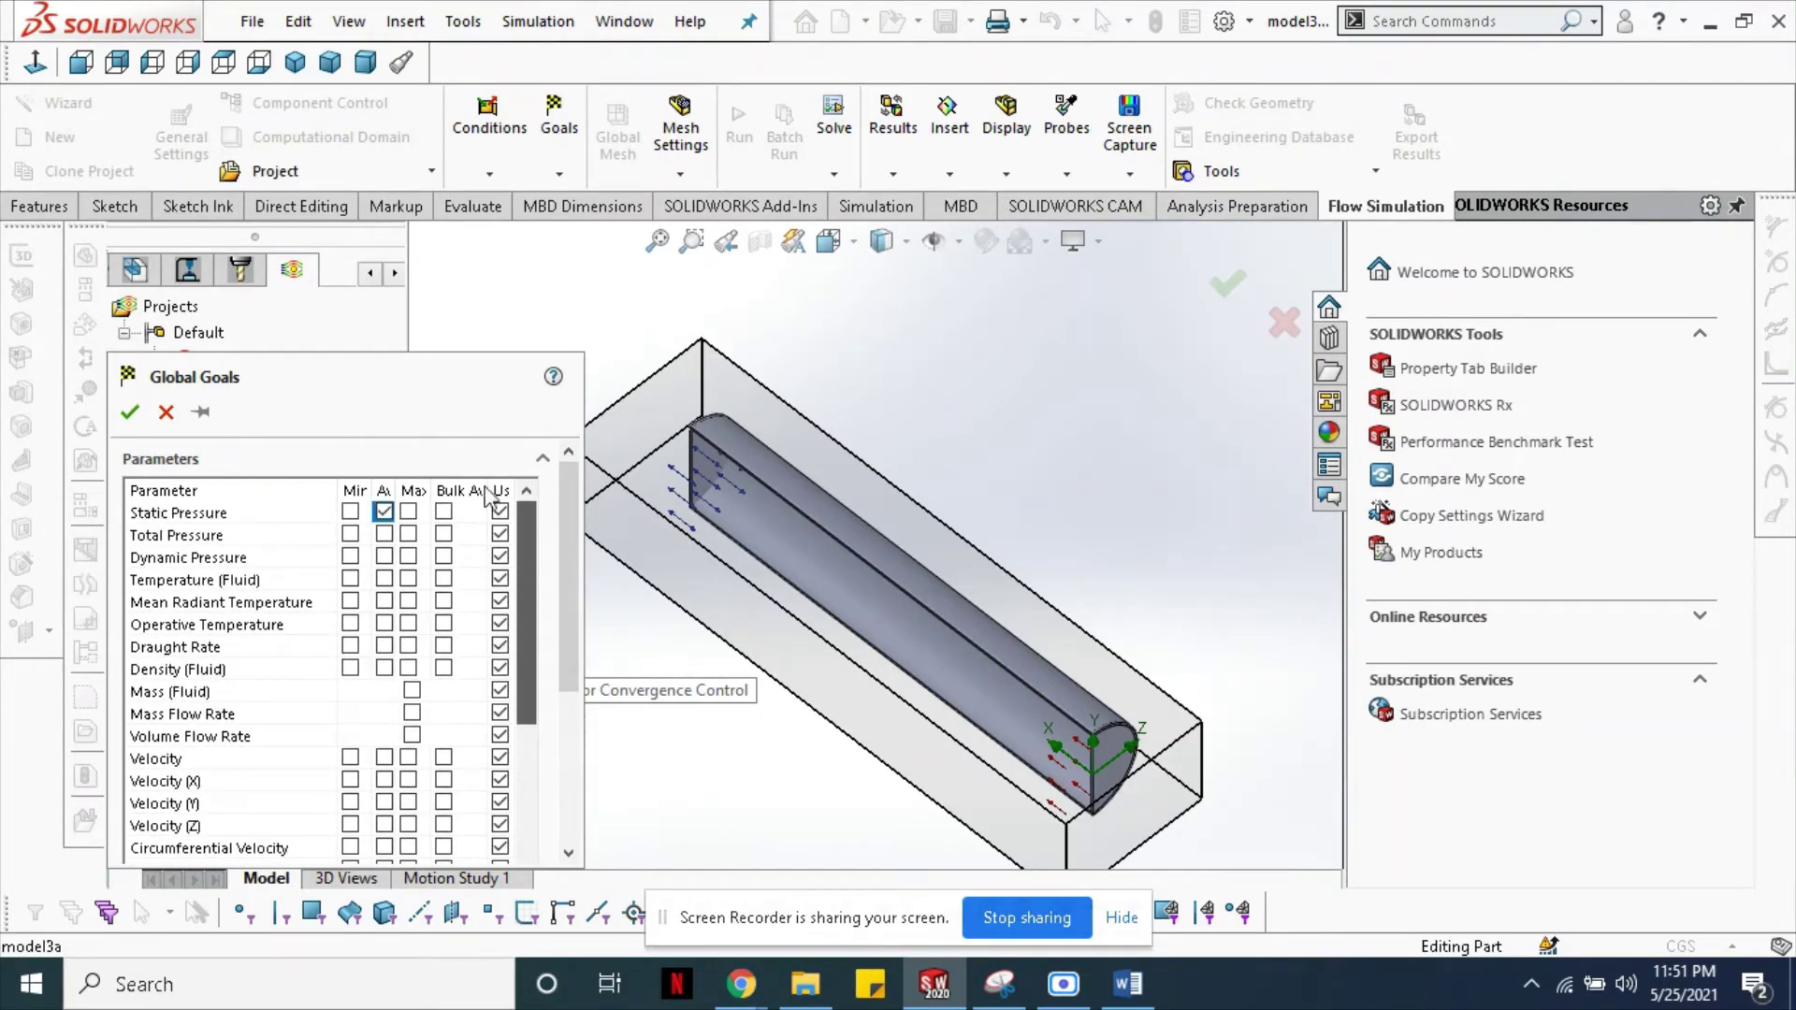
- Confirm the global goal and add an average static pressure surface goal on the left end face
click(128, 413)
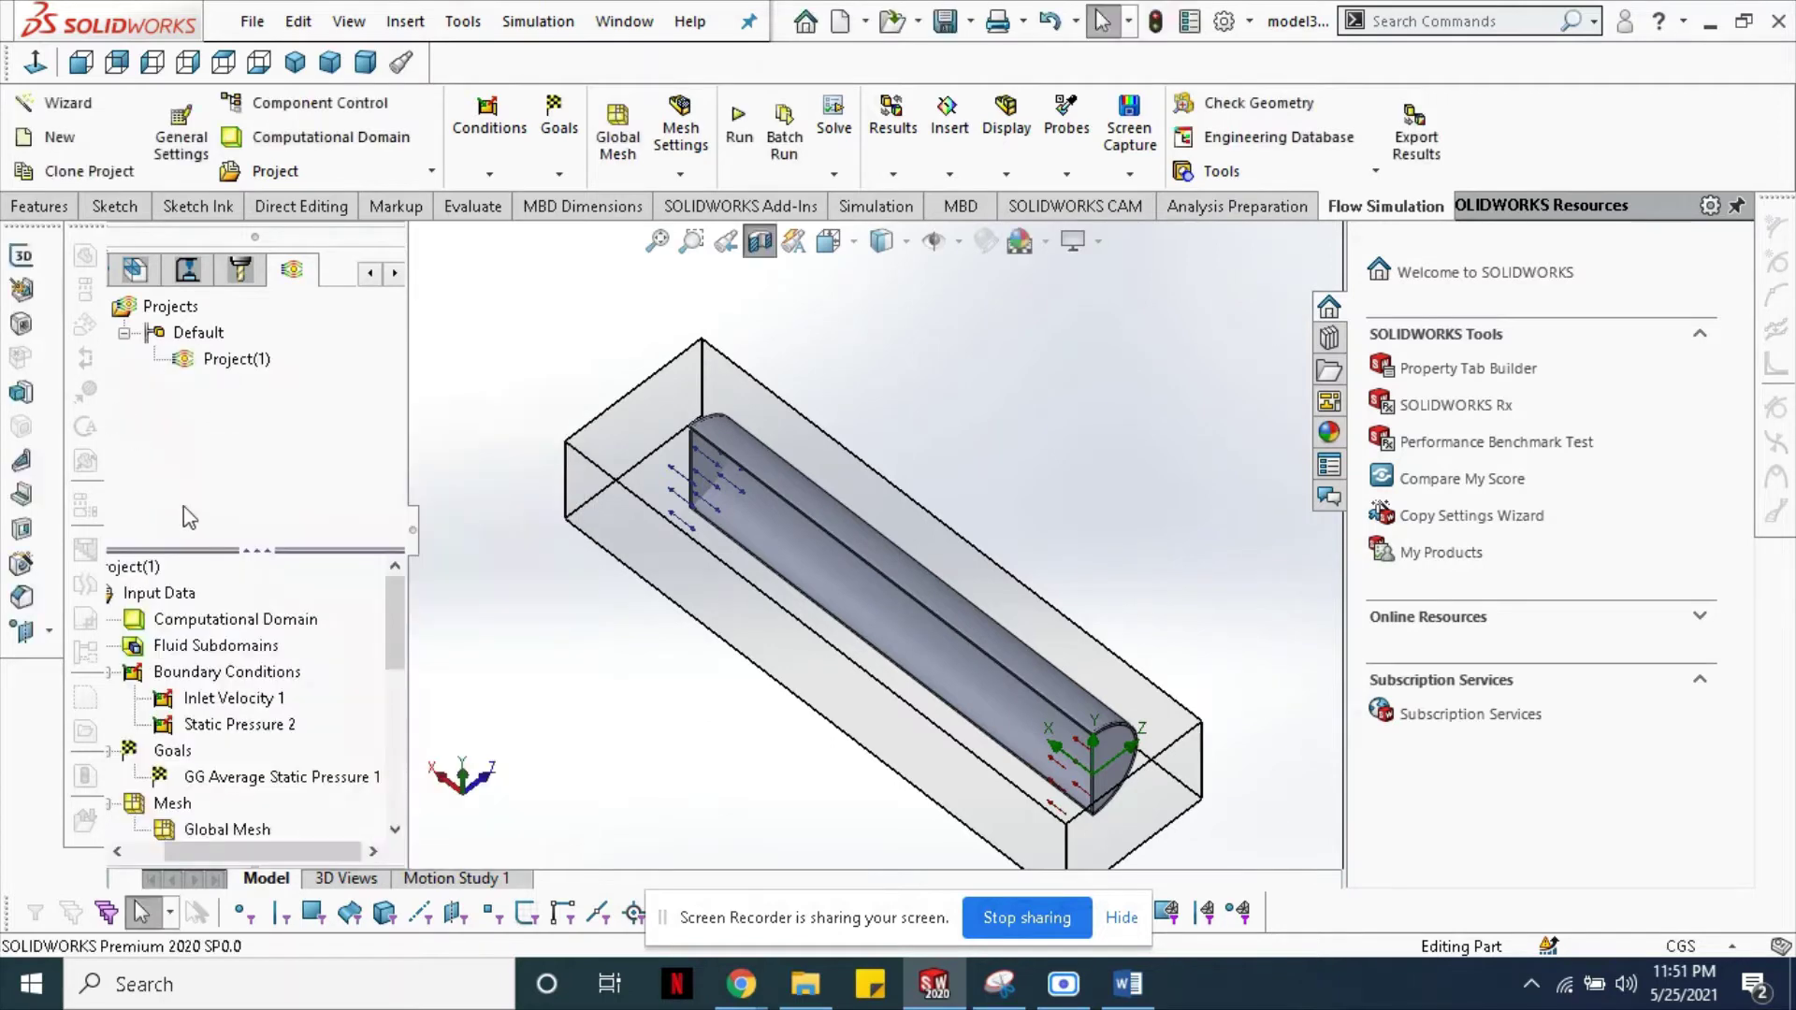
right_click(145, 756)
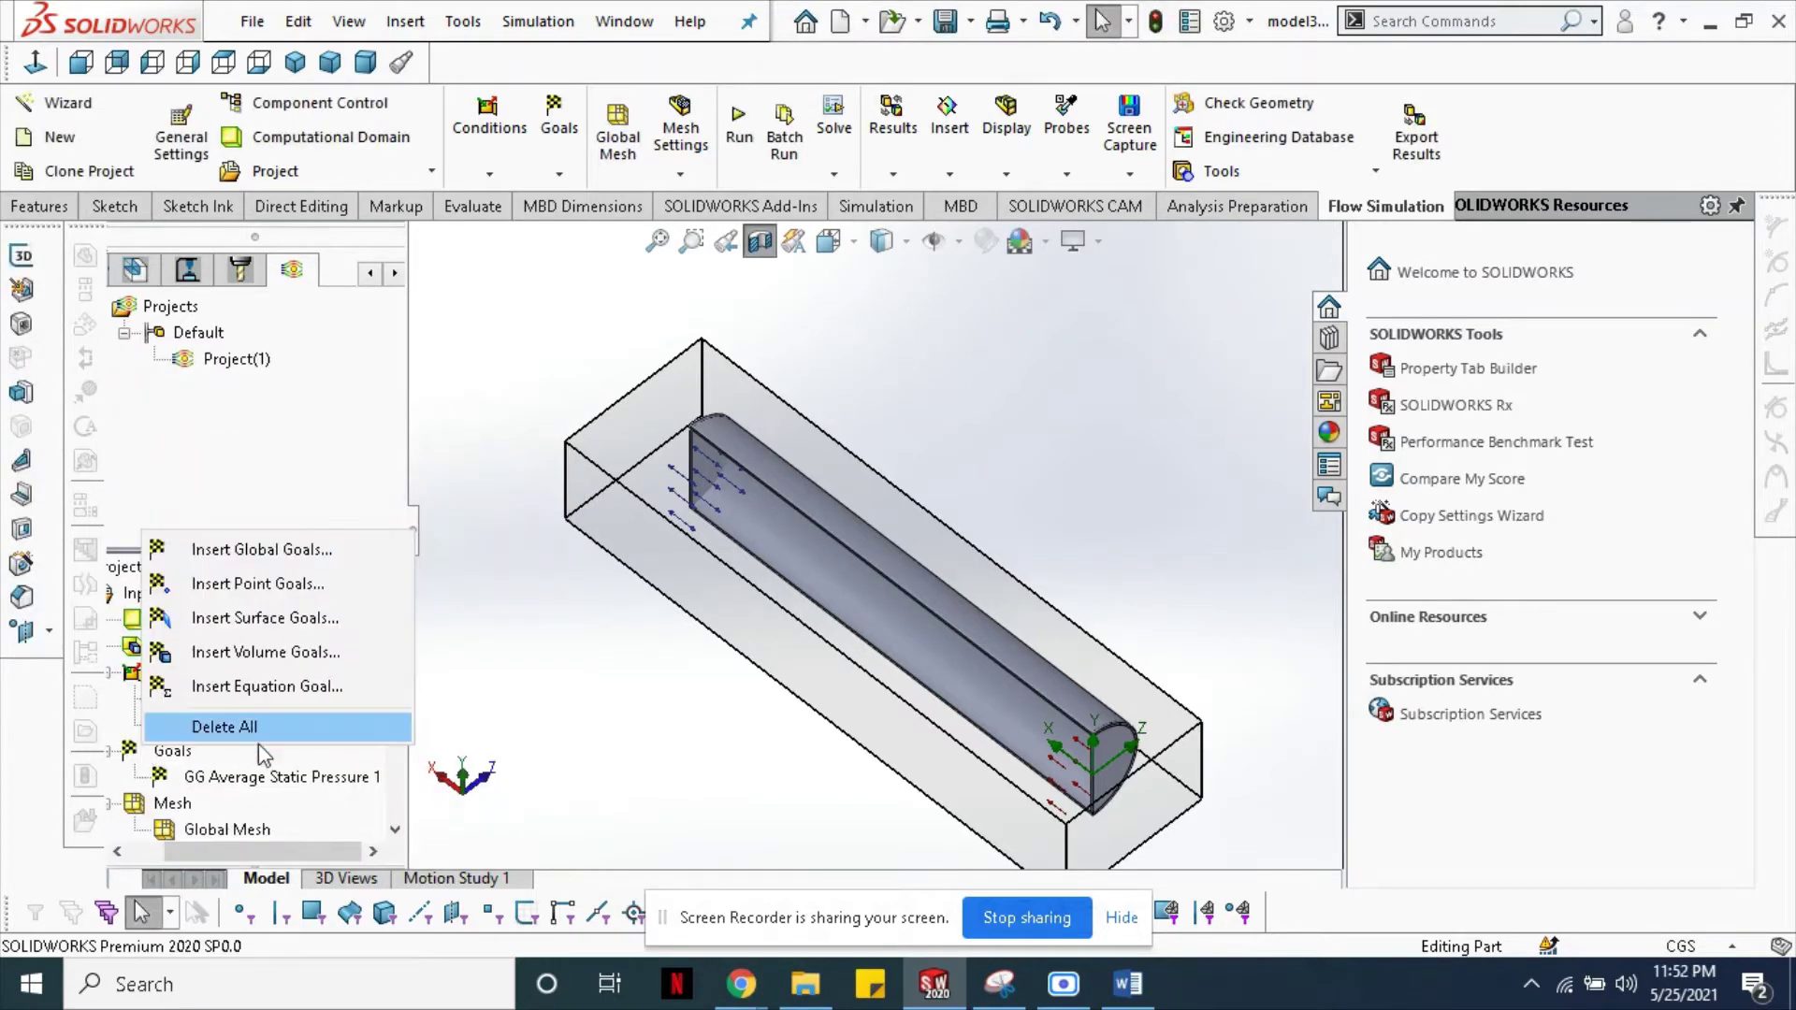
right_click(150, 759)
click(262, 622)
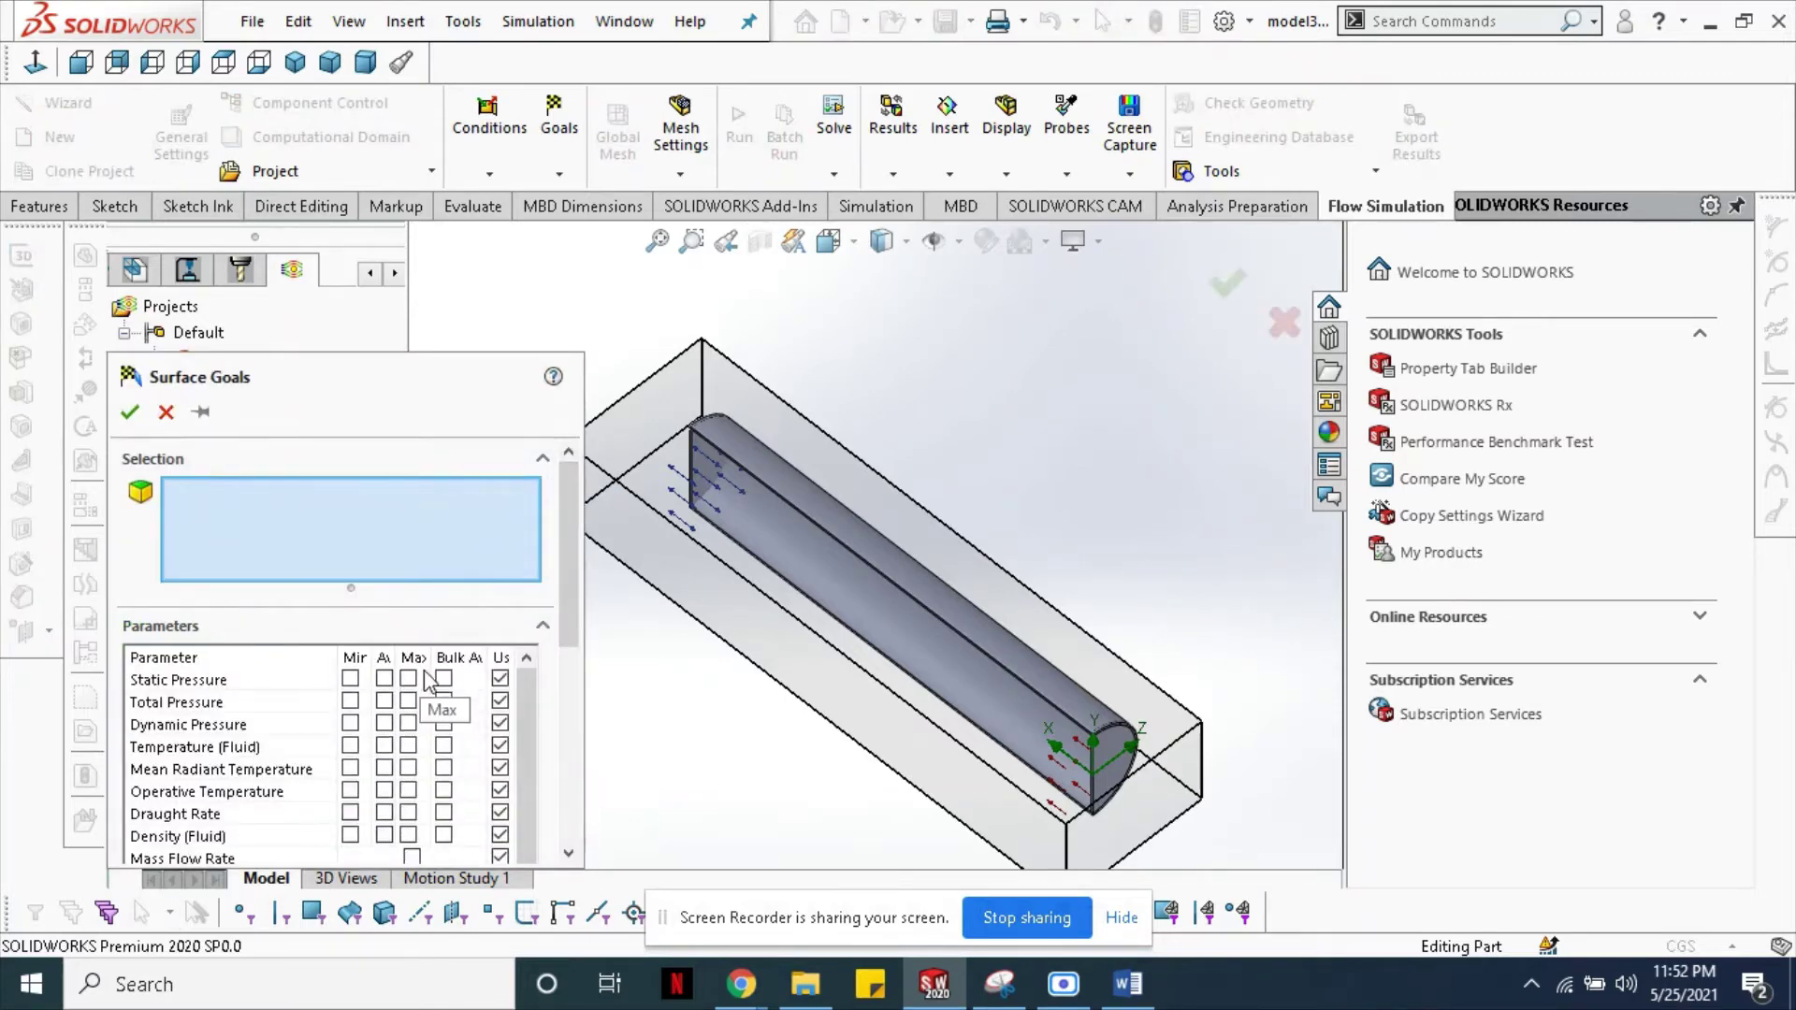
middle_drag(664, 548, 698, 515)
click(700, 512)
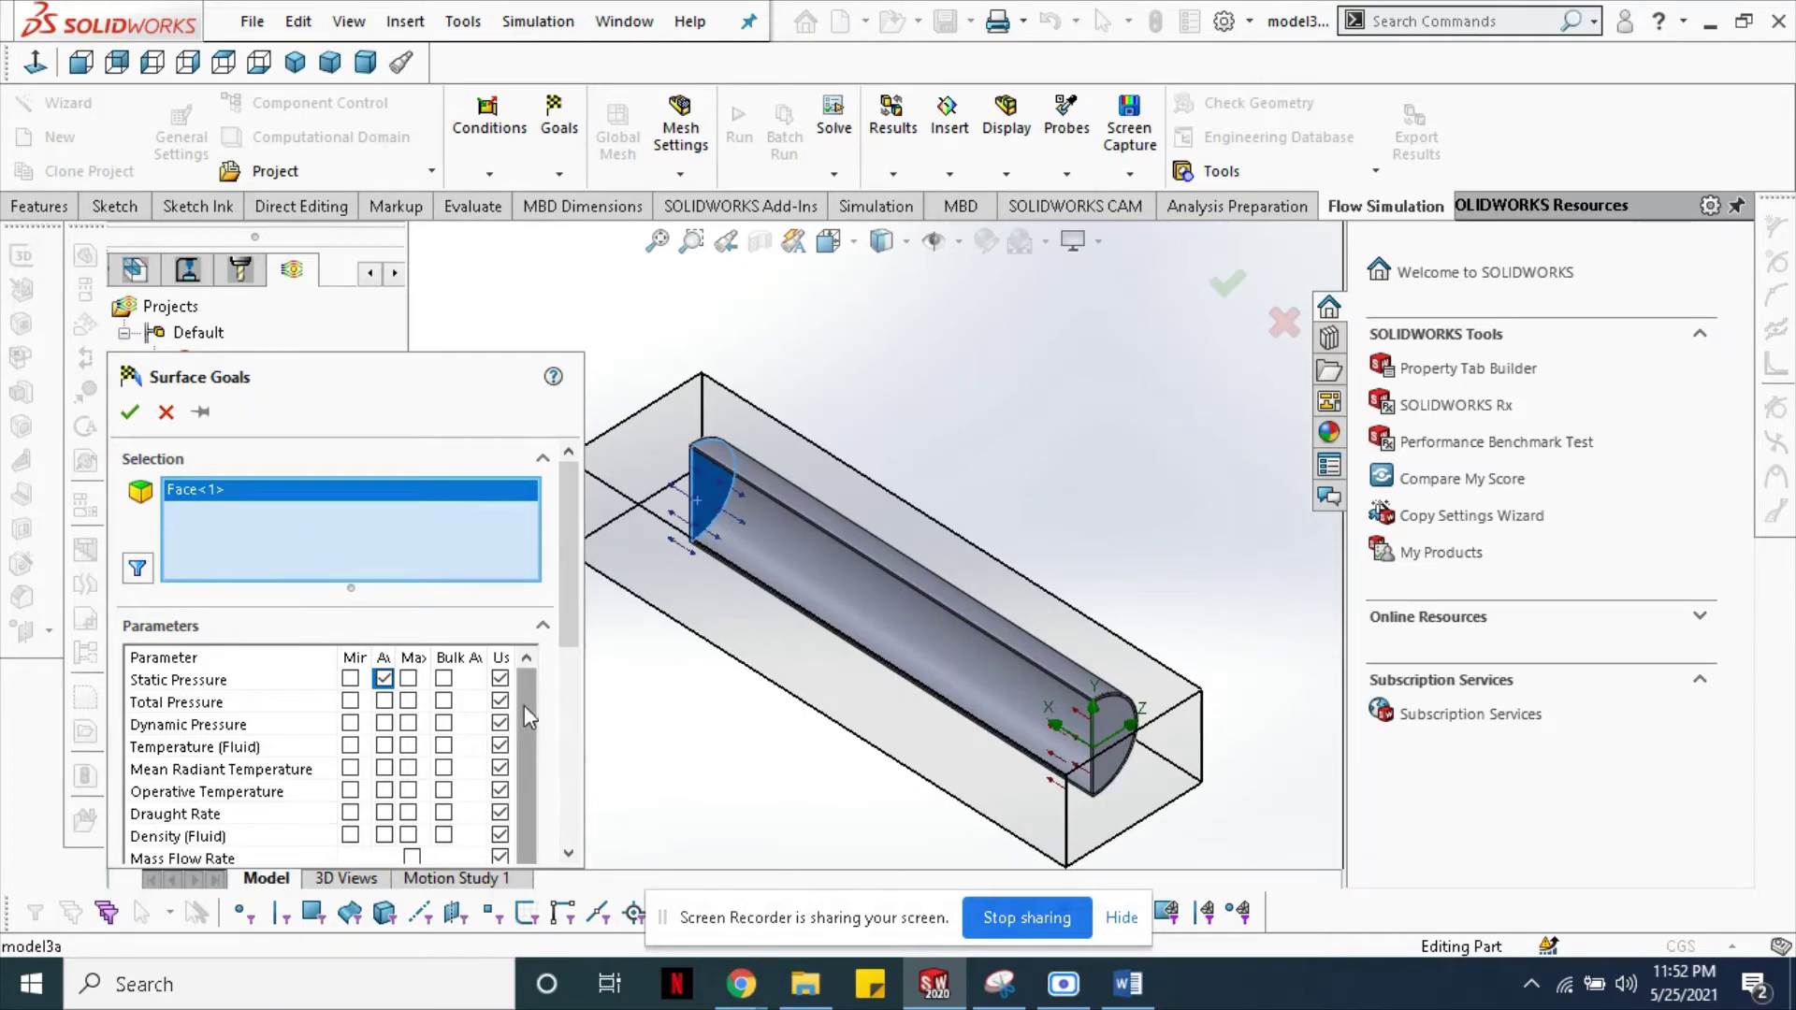
mouse_move(518, 711)
mouse_down()
mouse_move(545, 980)
mouse_move(539, 823)
mouse_up()
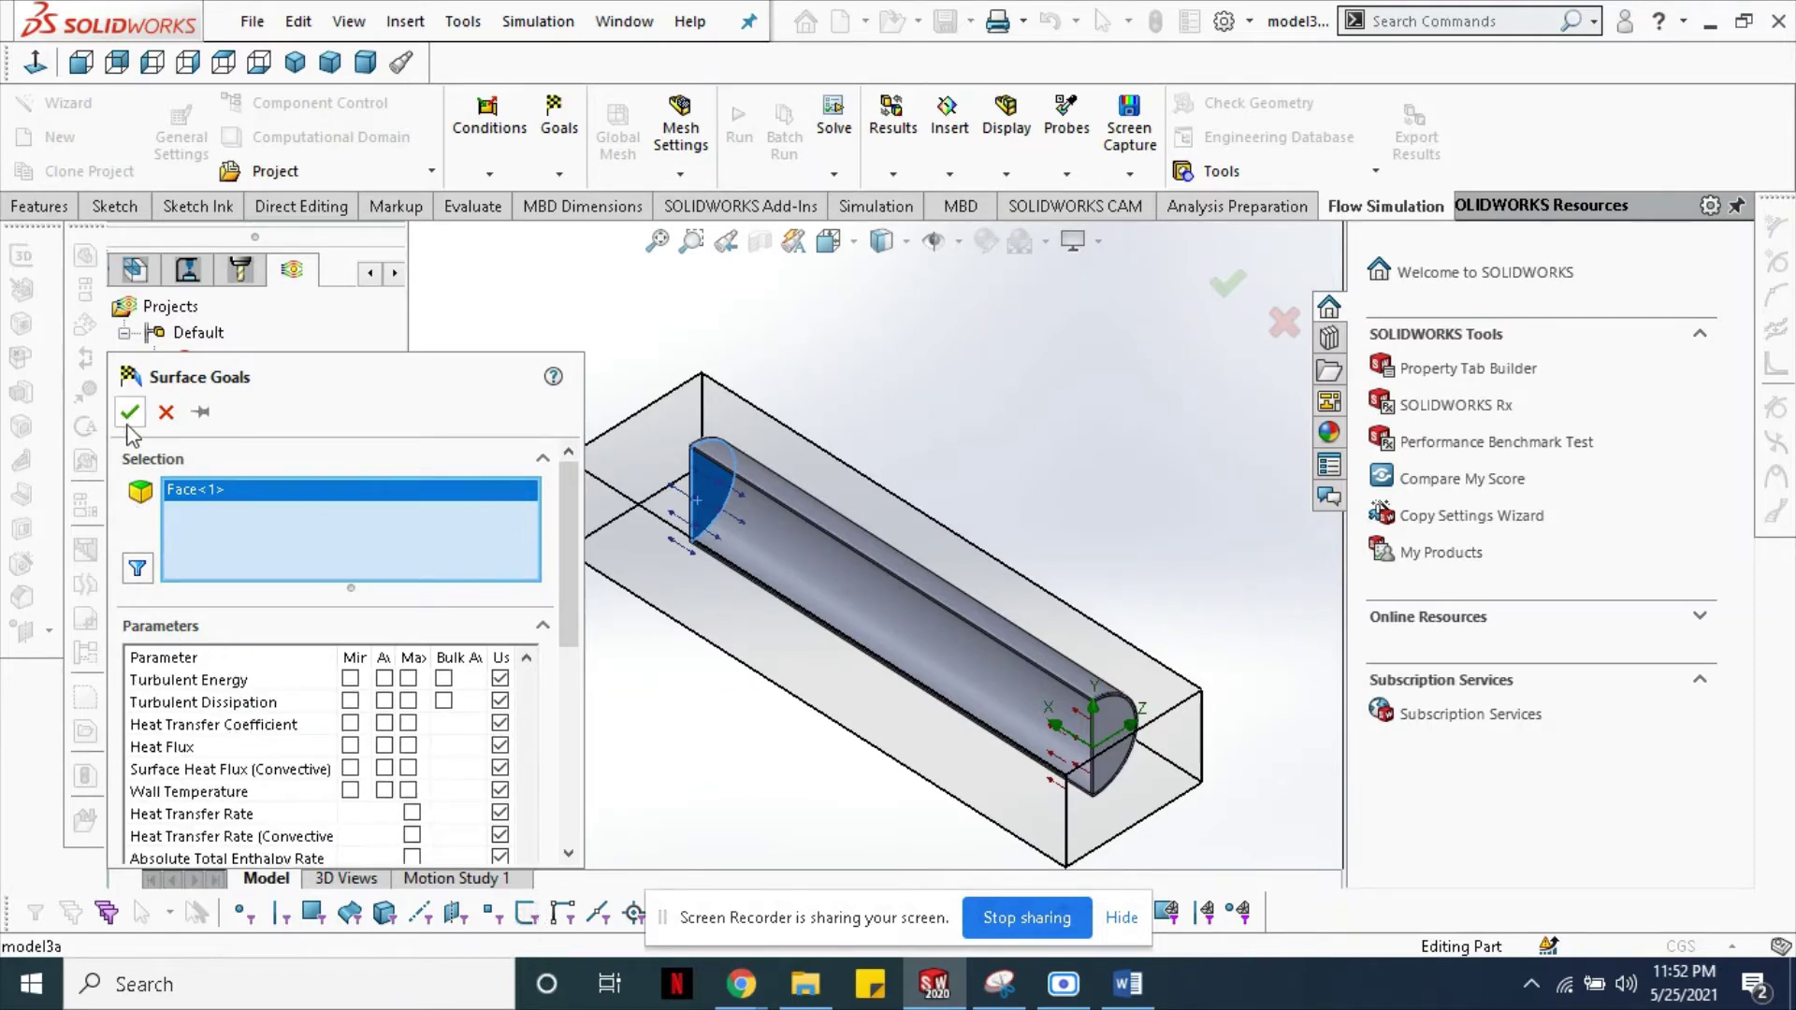
key(Return)
- Add a second average static pressure surface goal on the pipe's far end face
middle_drag(699, 608, 988, 554)
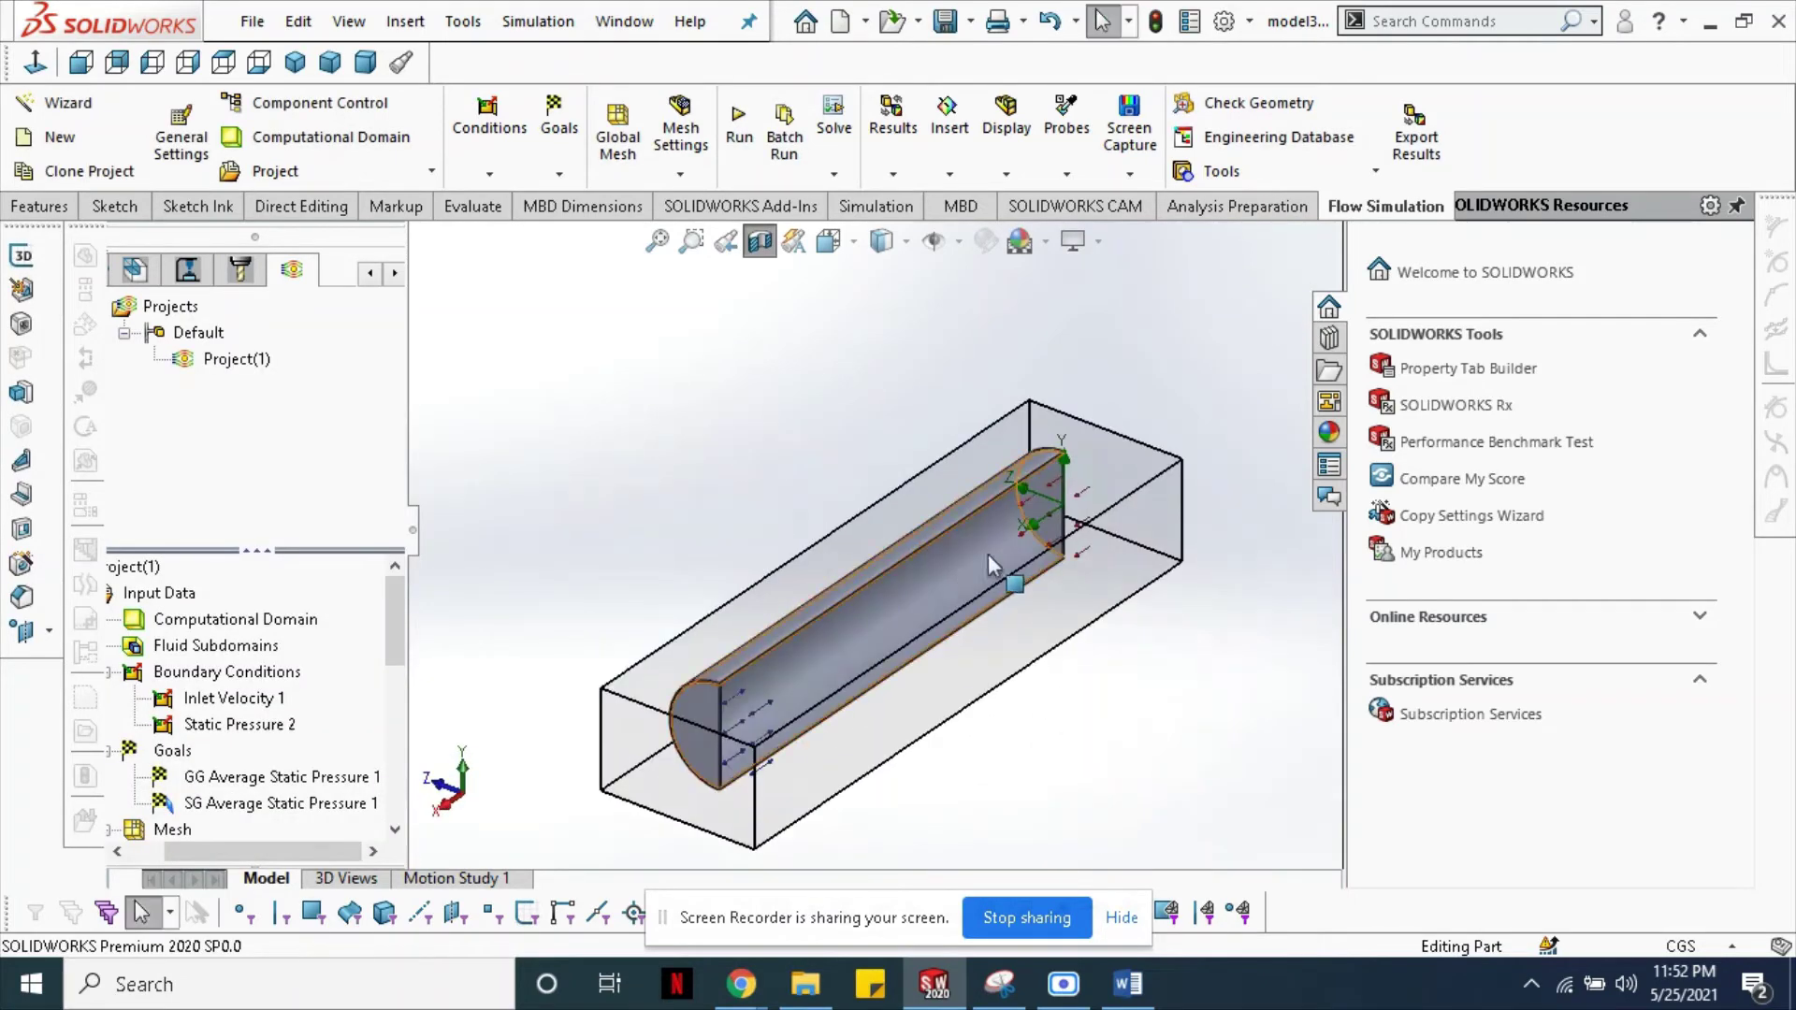
right_click(159, 759)
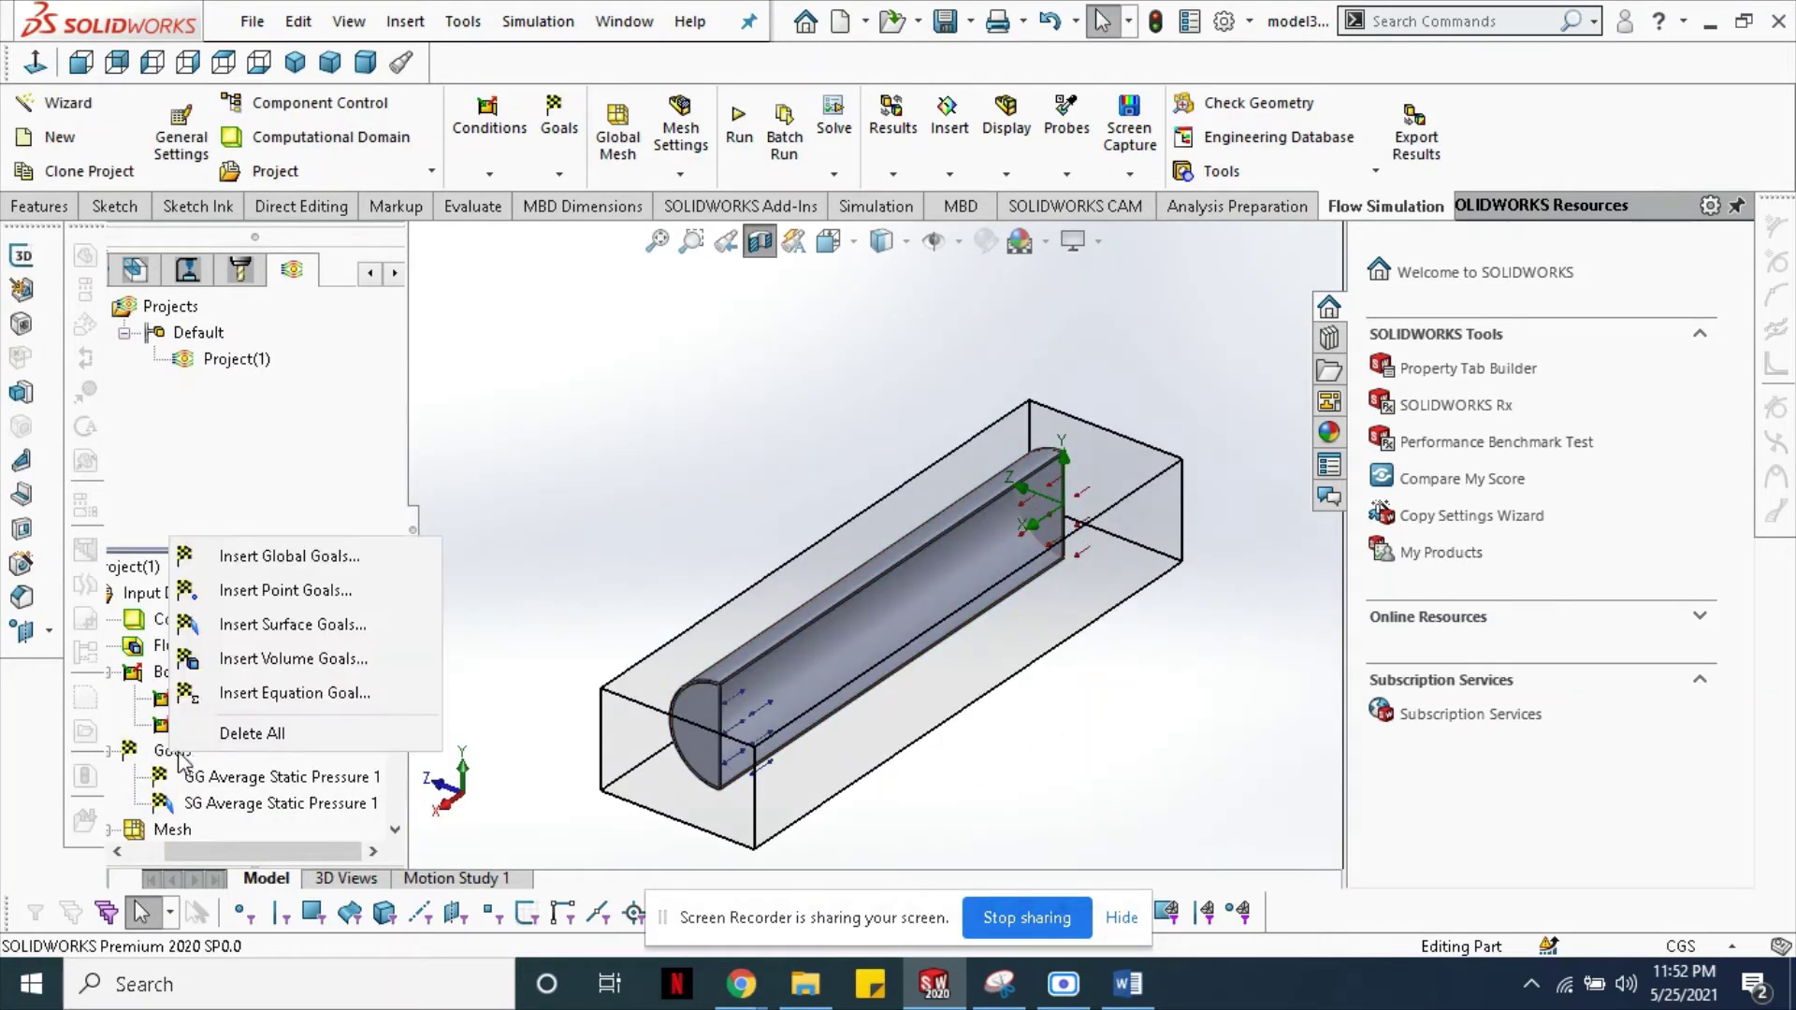
key(Escape)
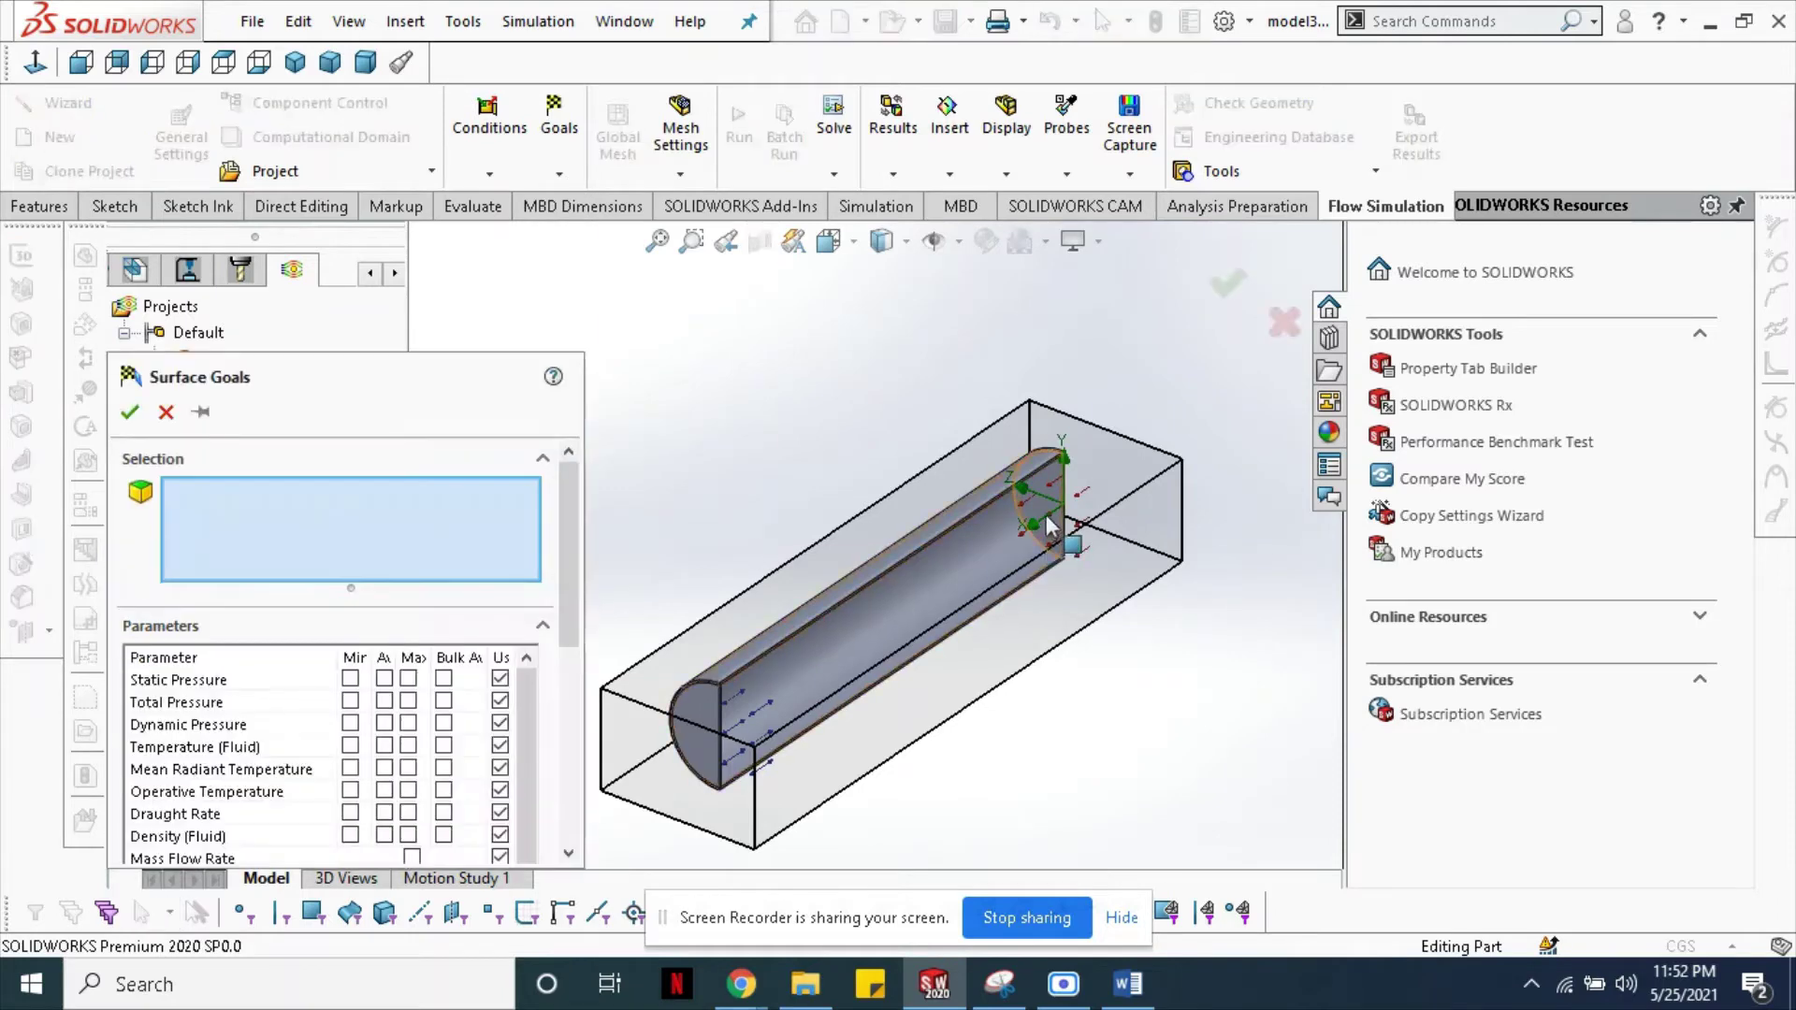
click(1046, 514)
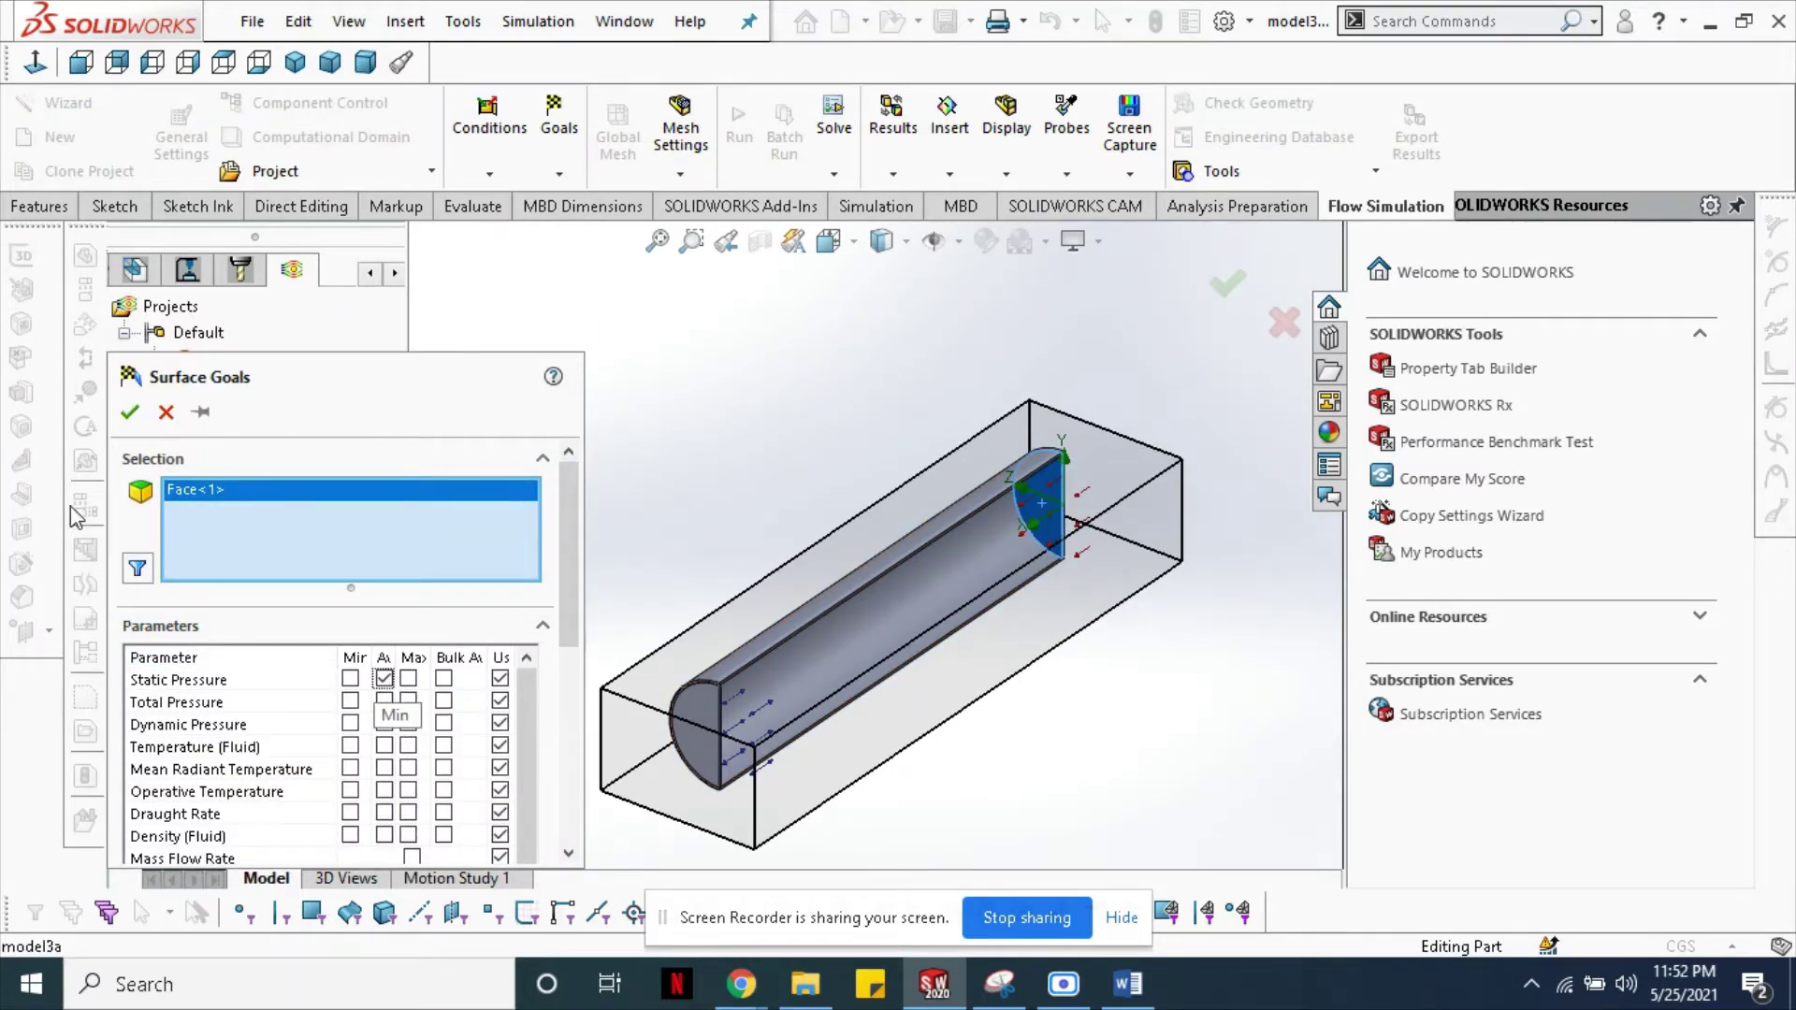
click(129, 412)
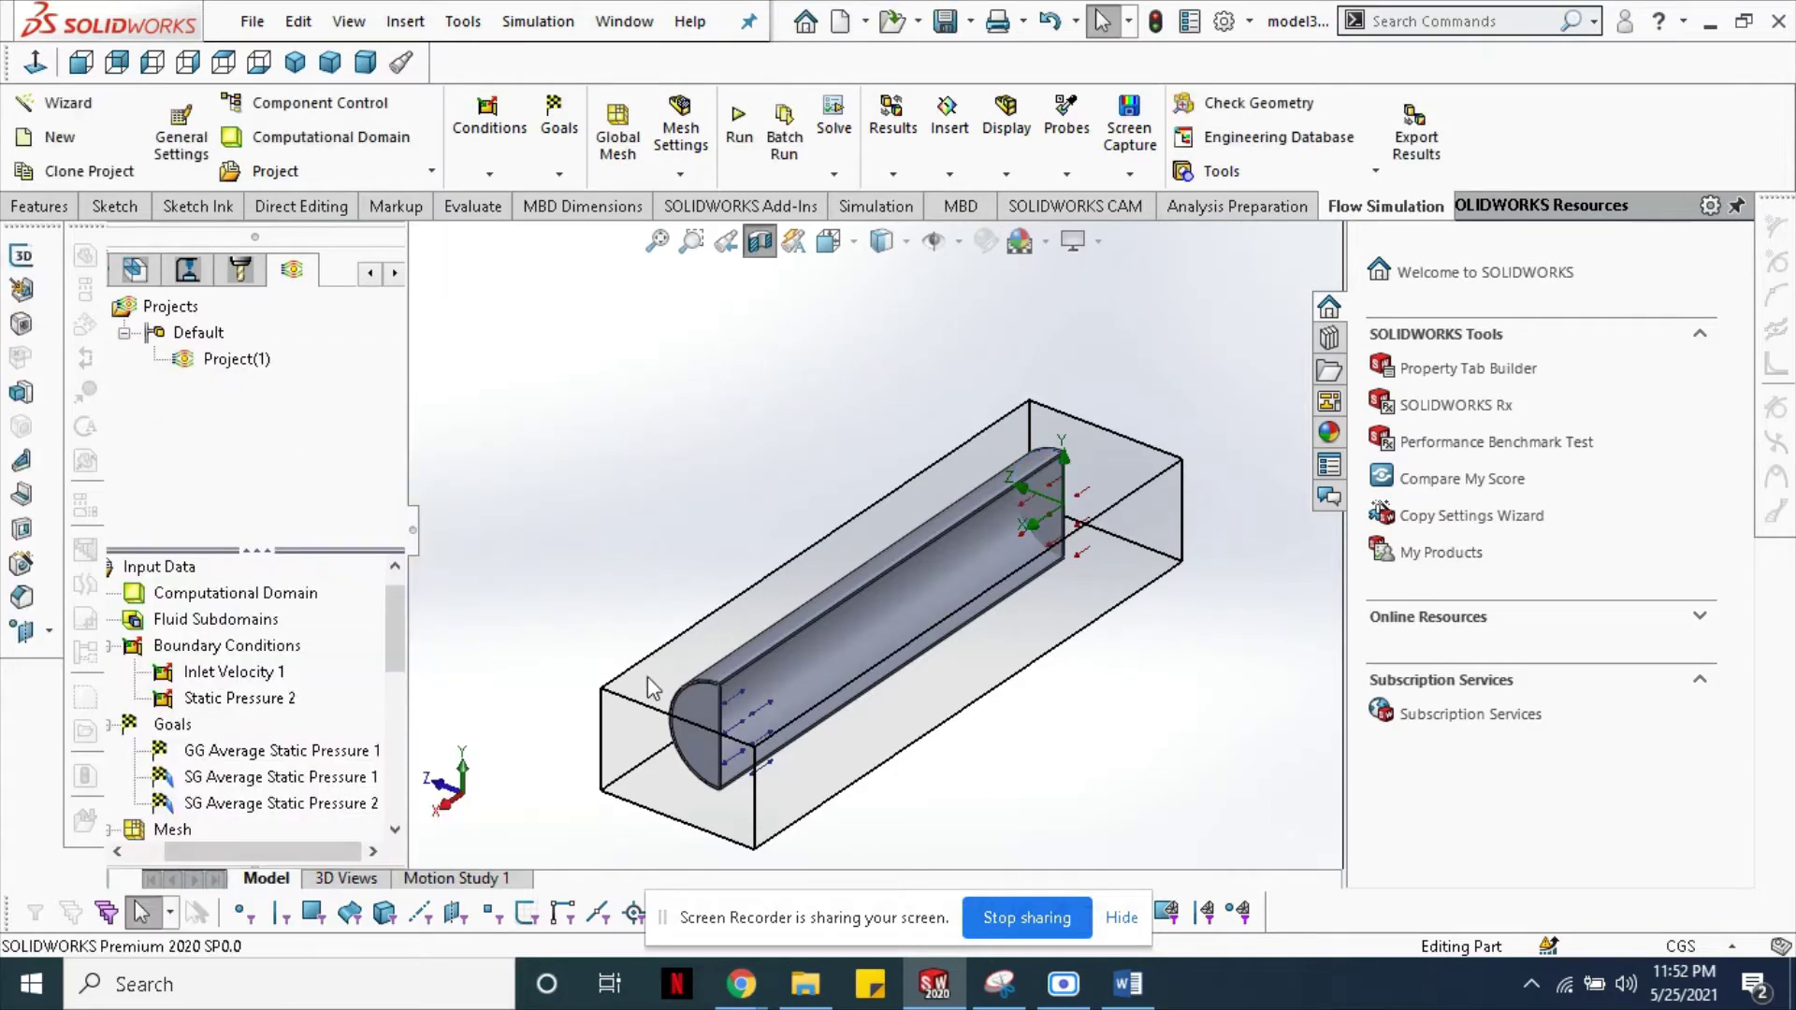
- Start a new equation goal under Goals
middle_drag(647, 677, 524, 702)
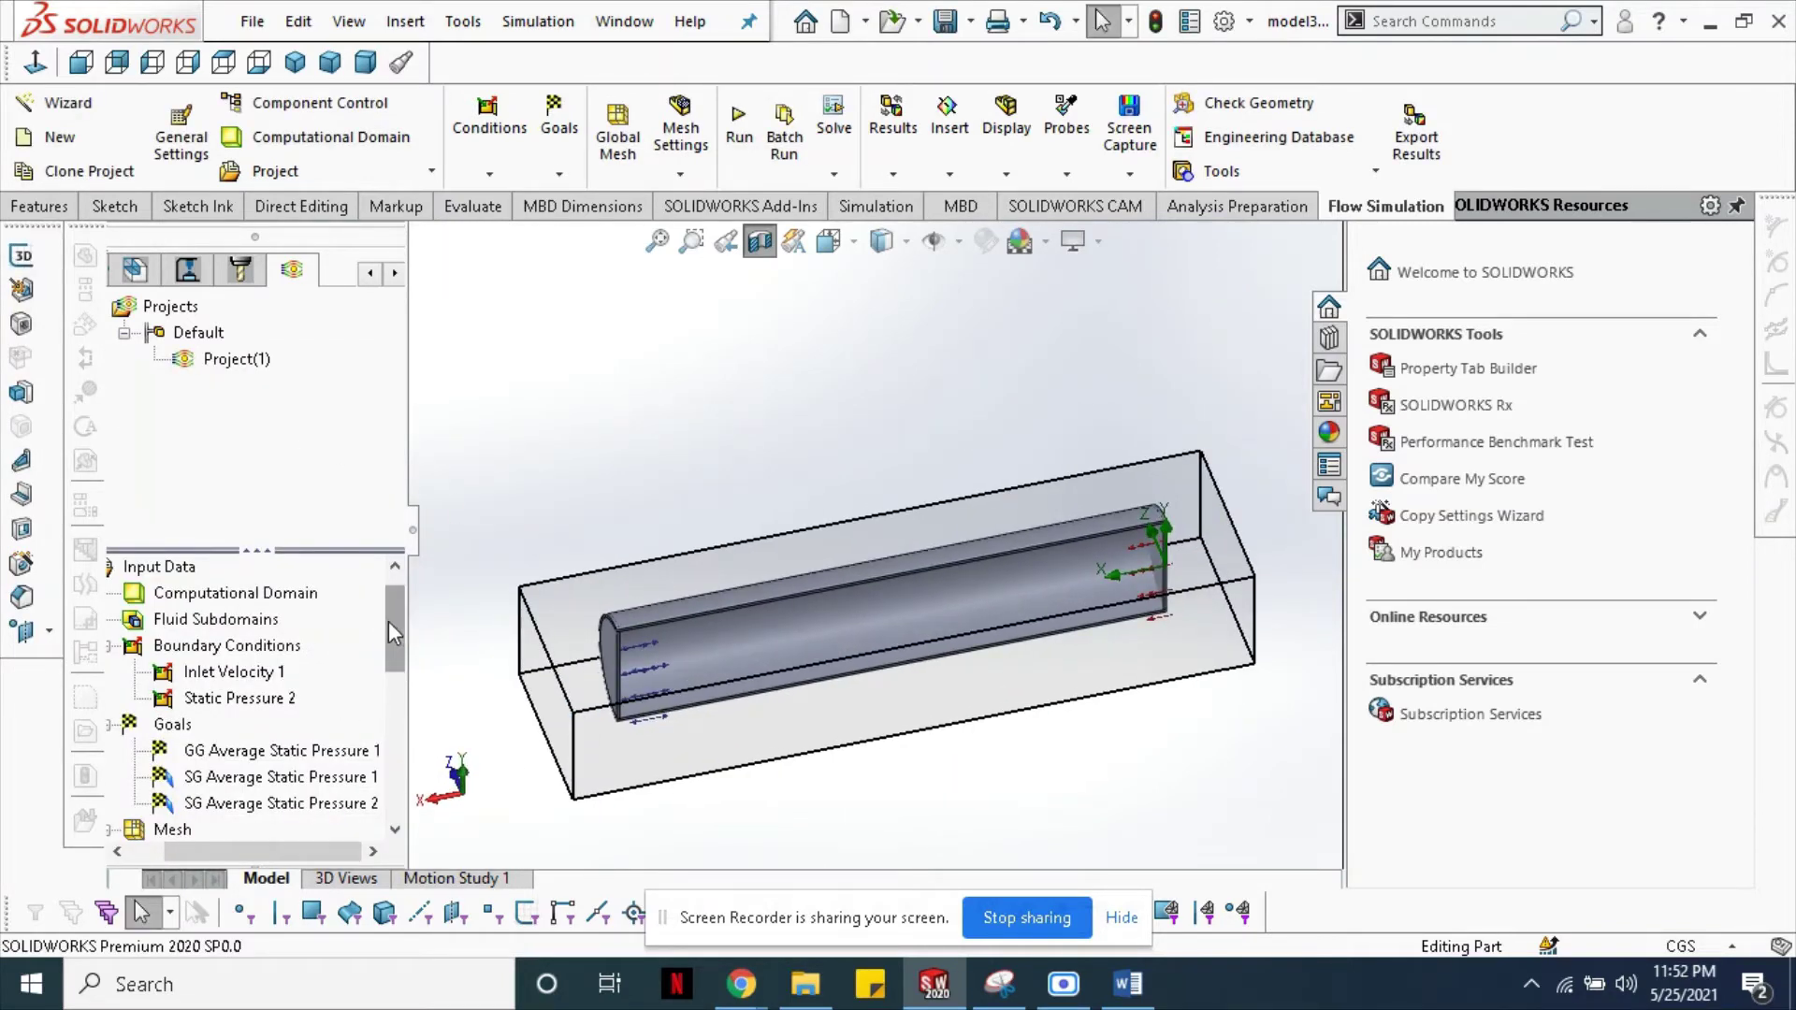
scroll(390, 621, down, 3)
scroll(402, 646, down, 1)
right_click(169, 597)
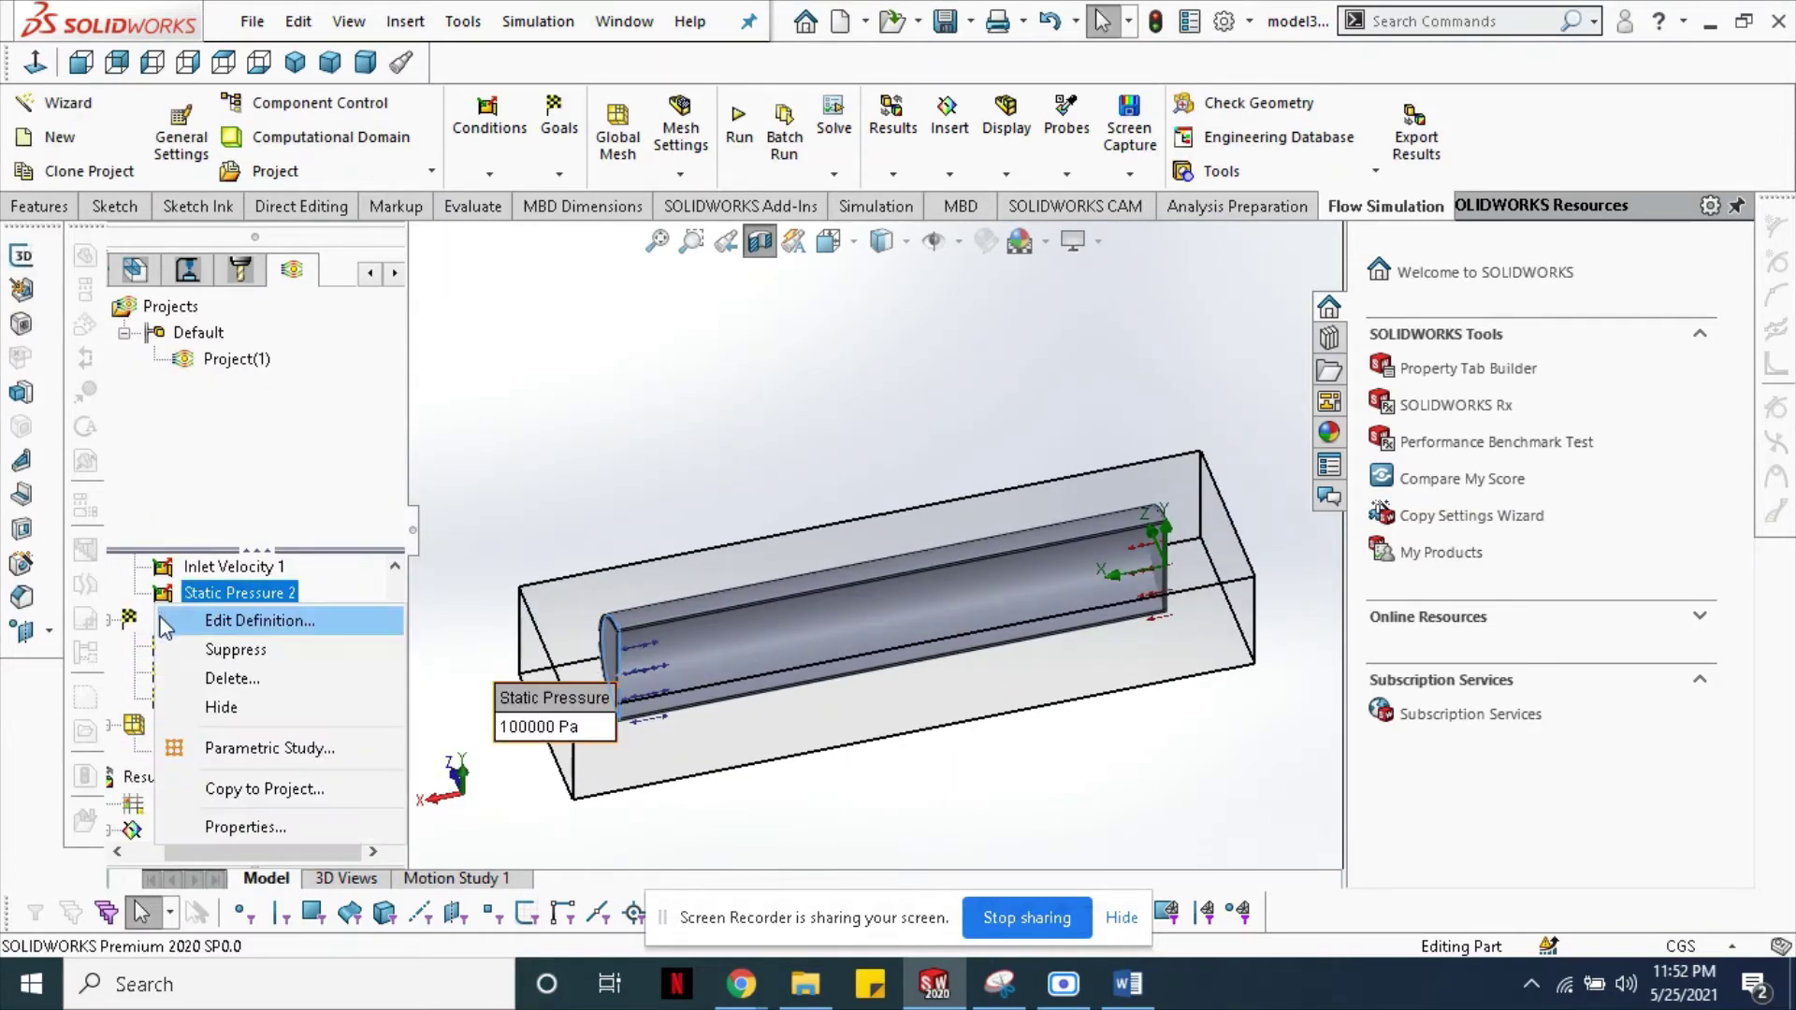
key(Escape)
right_click(173, 618)
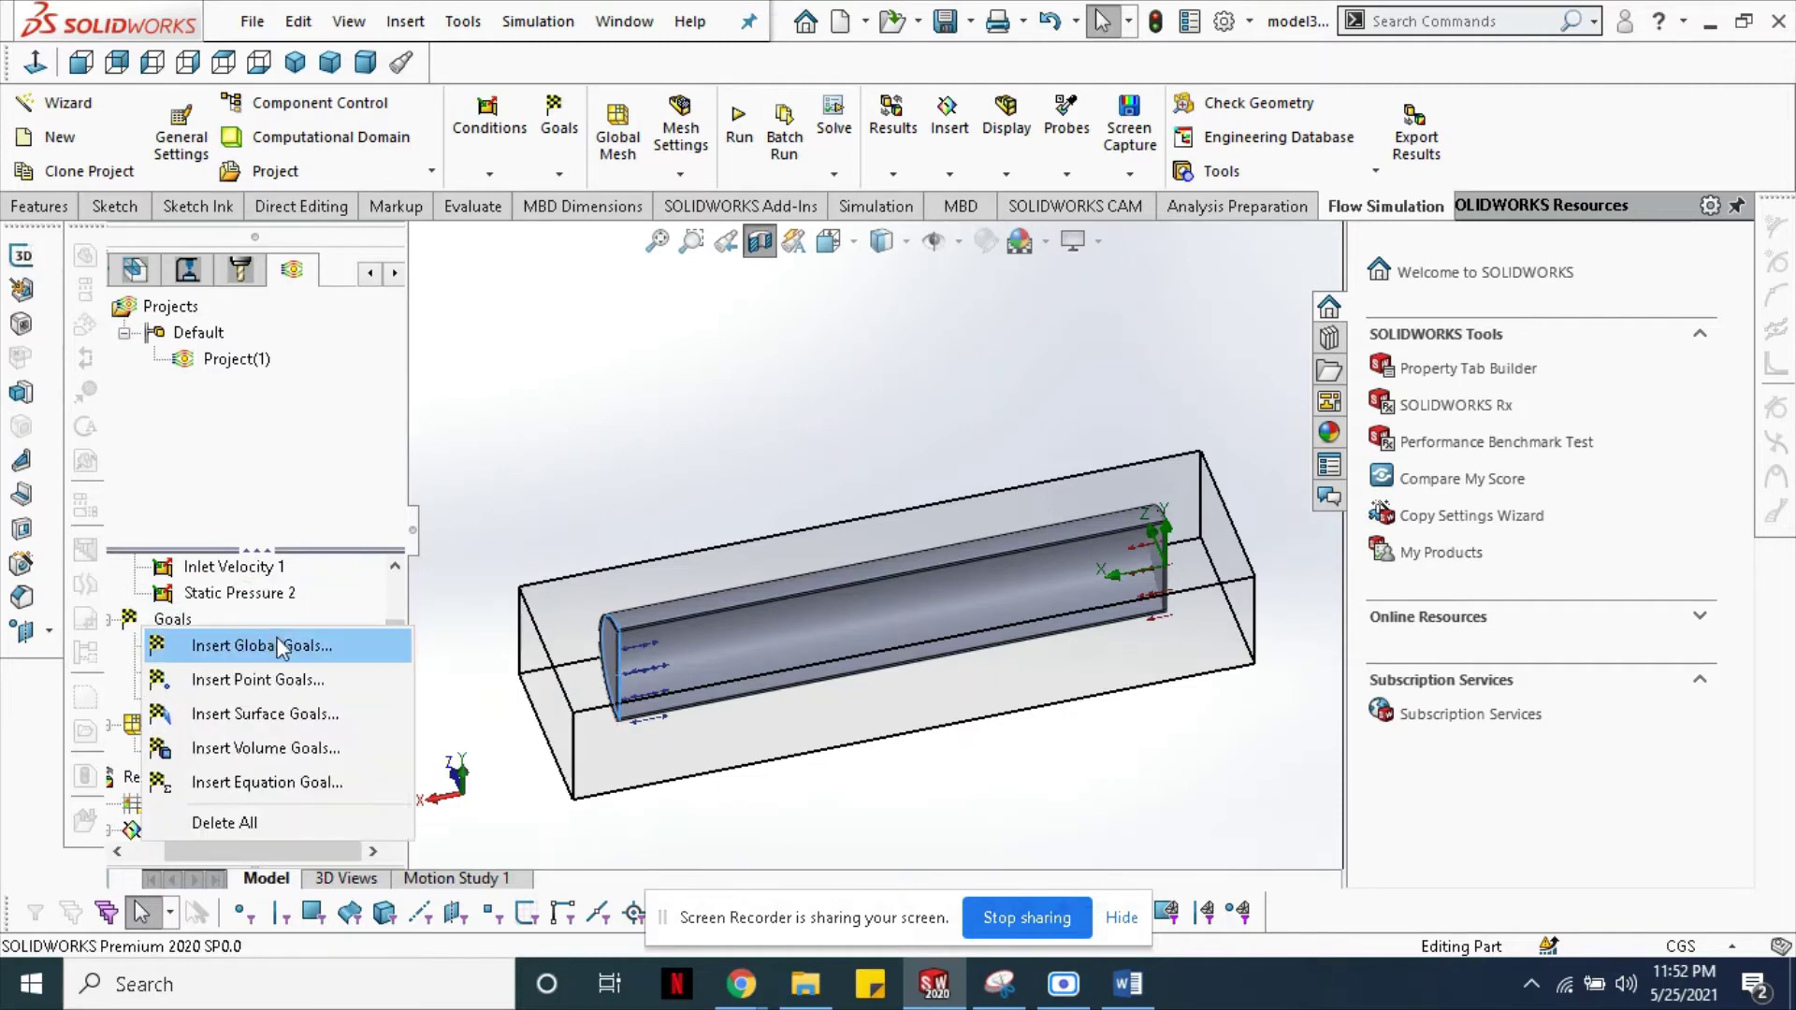
click(305, 785)
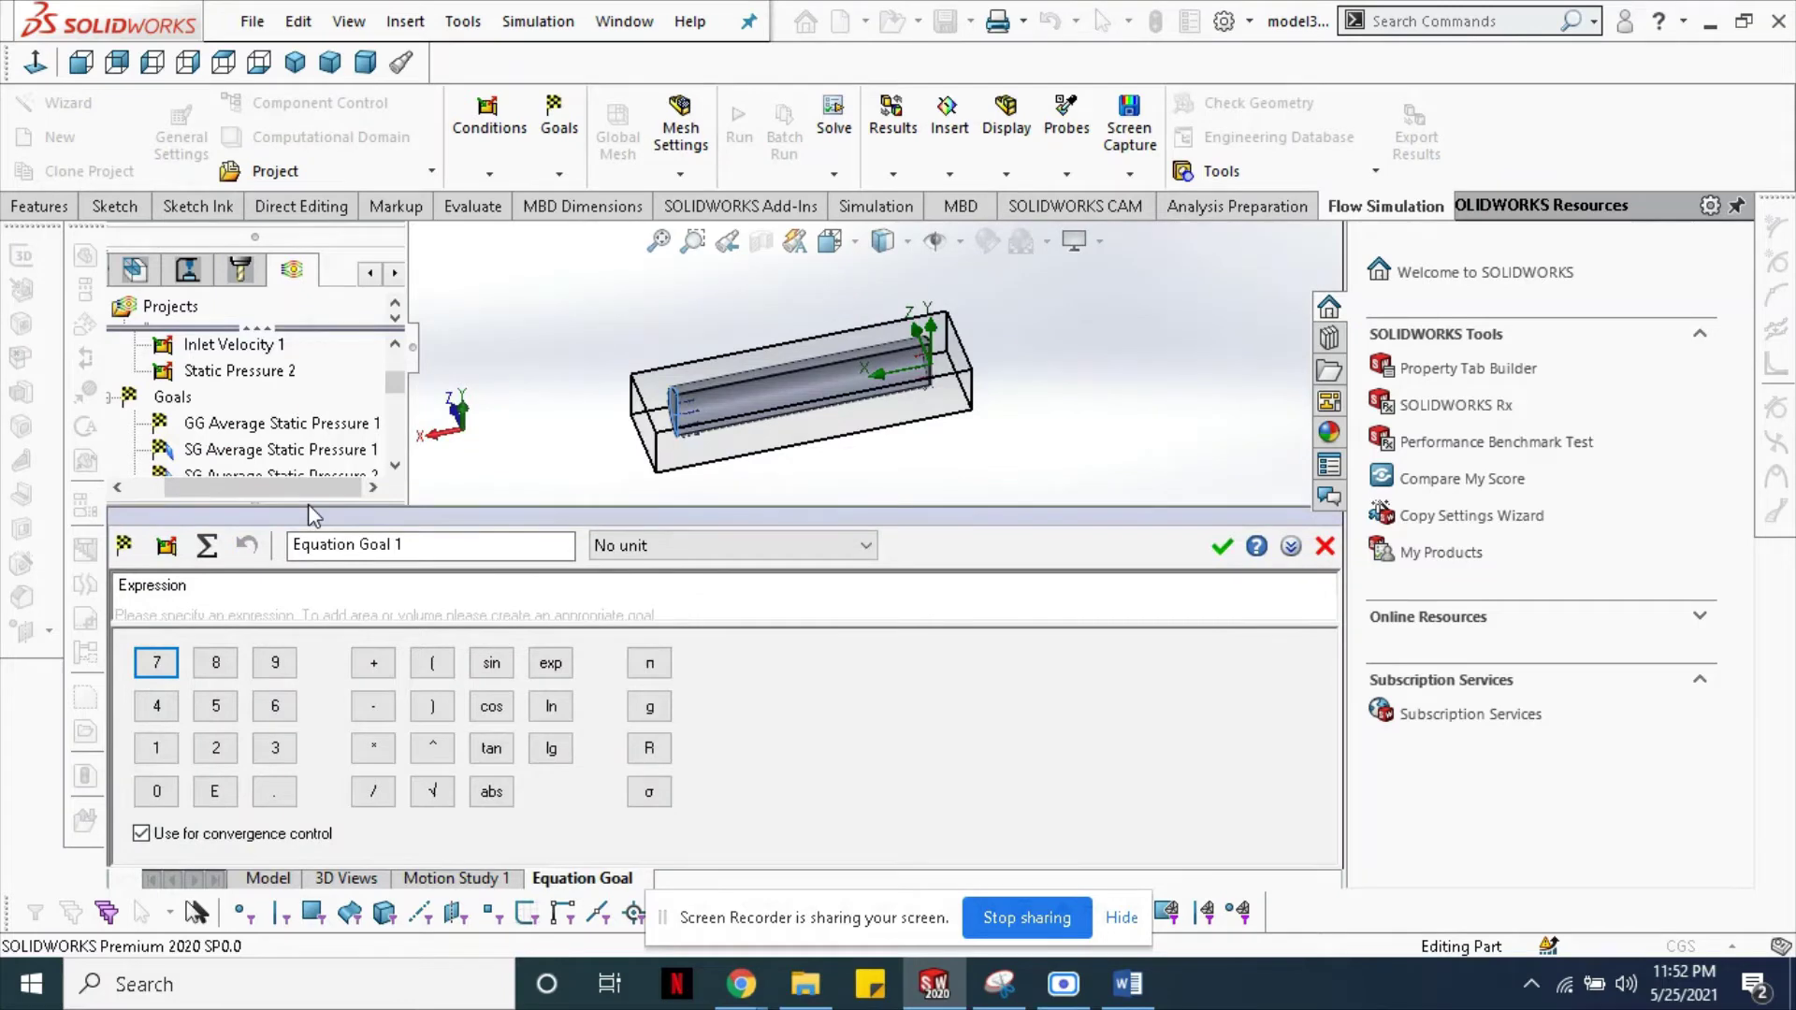
- Define Equation Goal 1 as SG Average Static Pressure 2 minus SG Average Static Pressure 1
drag(311, 512, 309, 722)
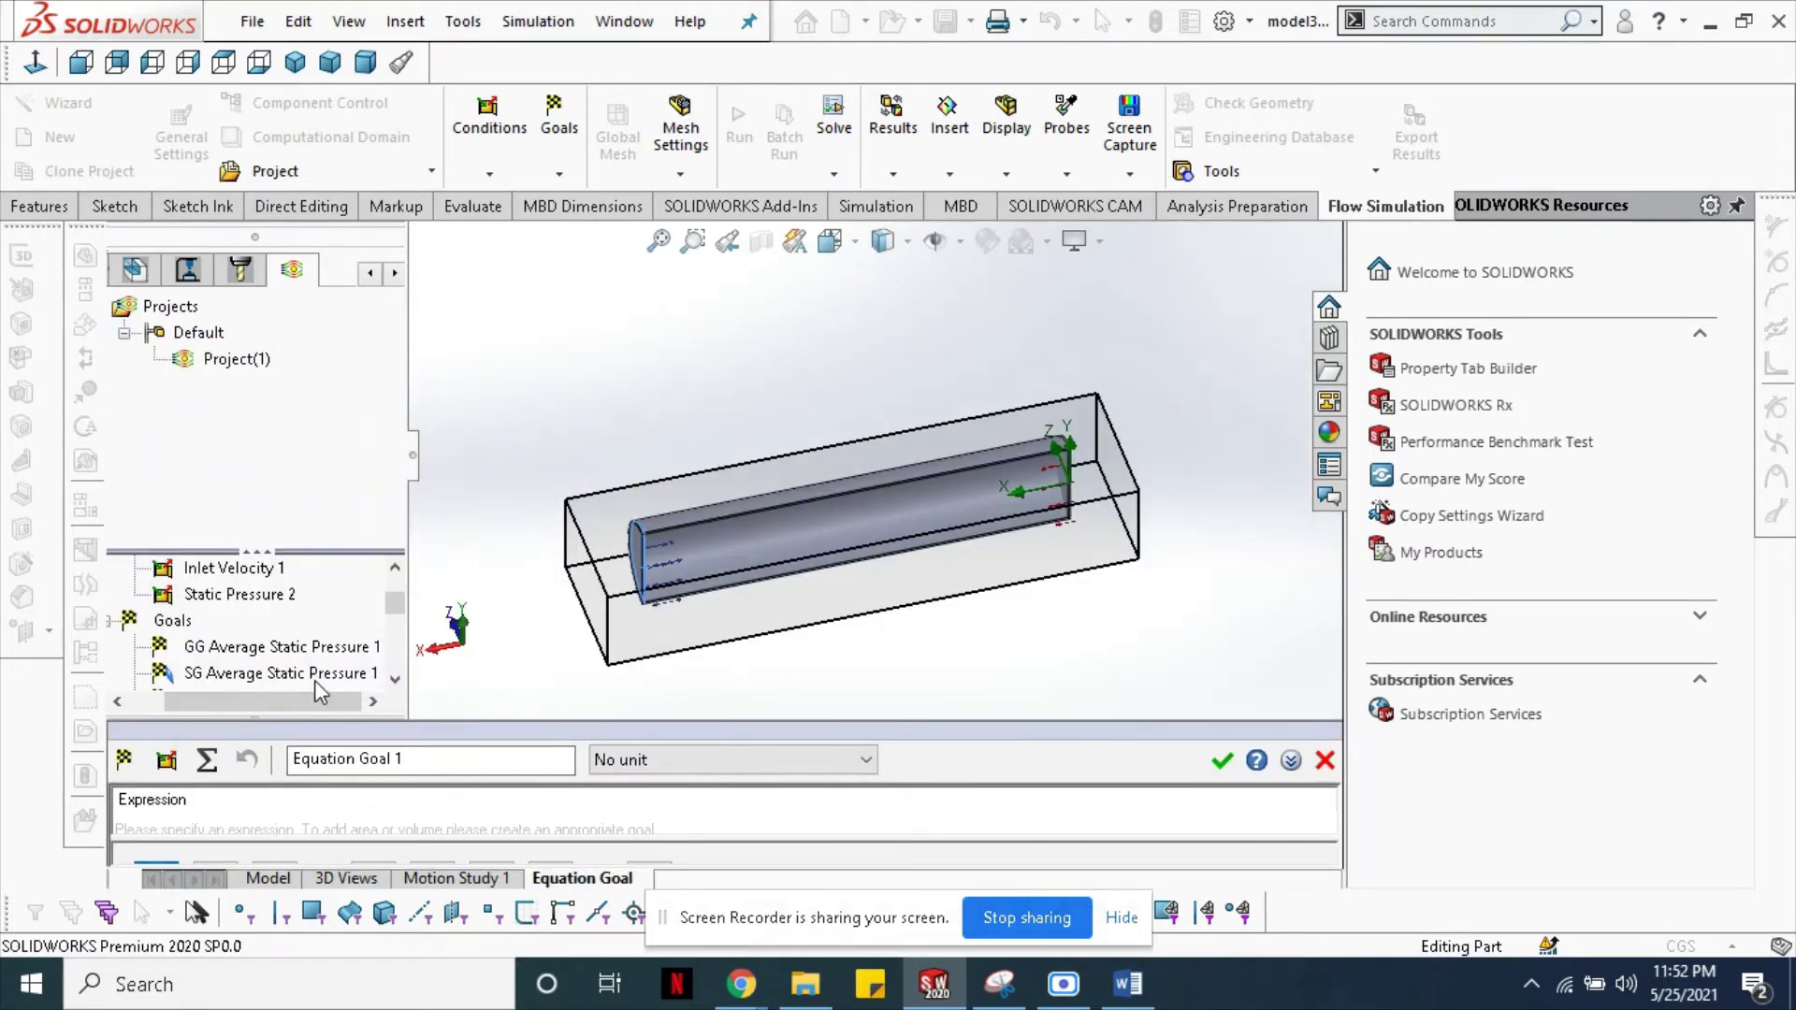
click(400, 682)
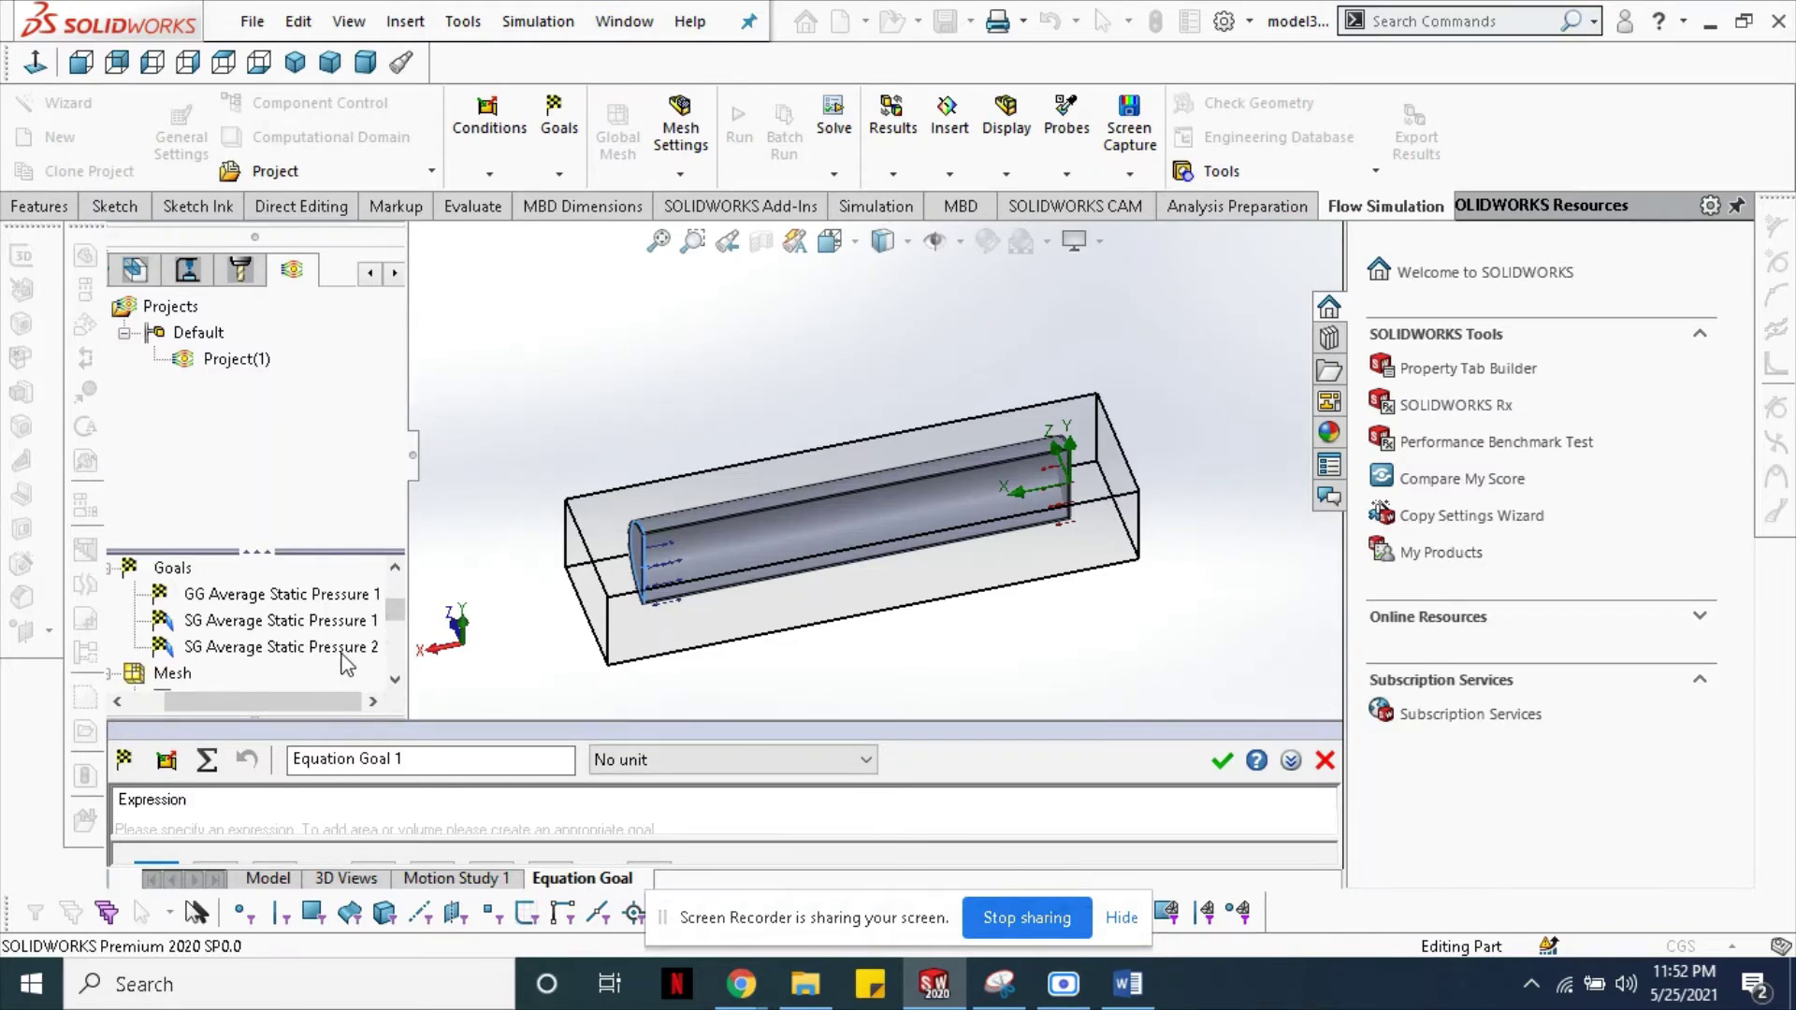
click(341, 649)
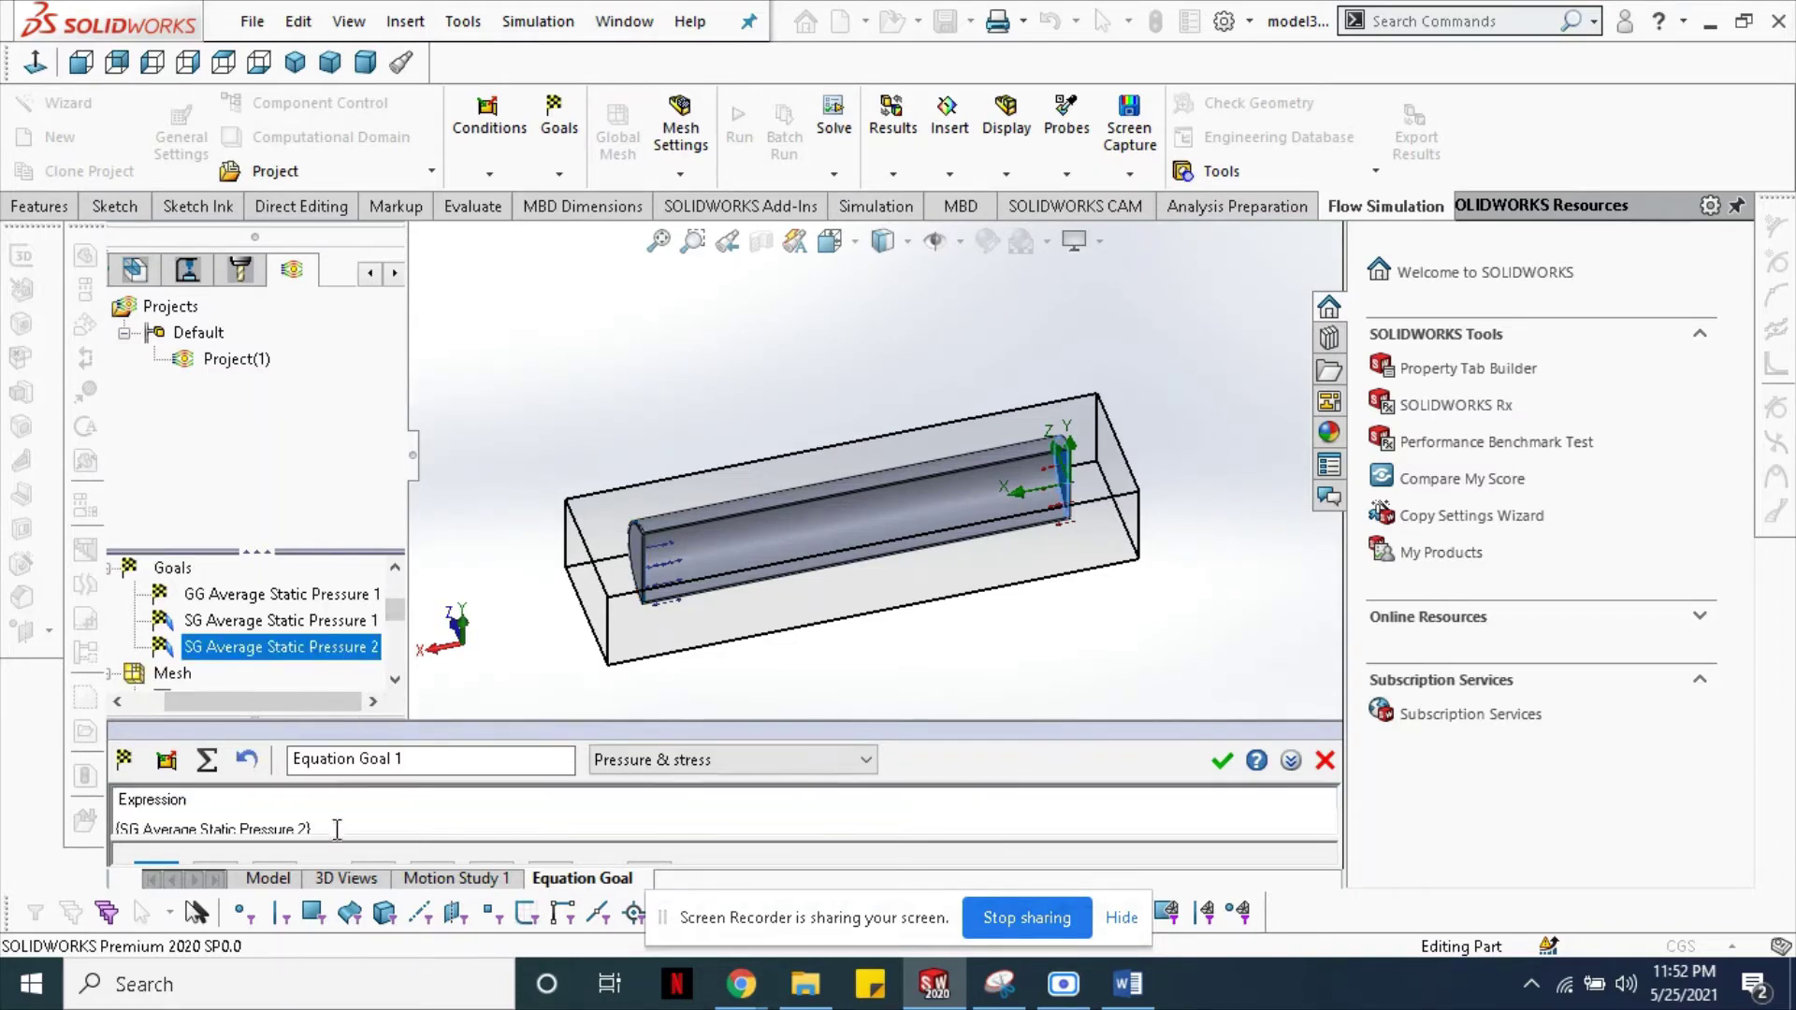
text(-)
click(265, 623)
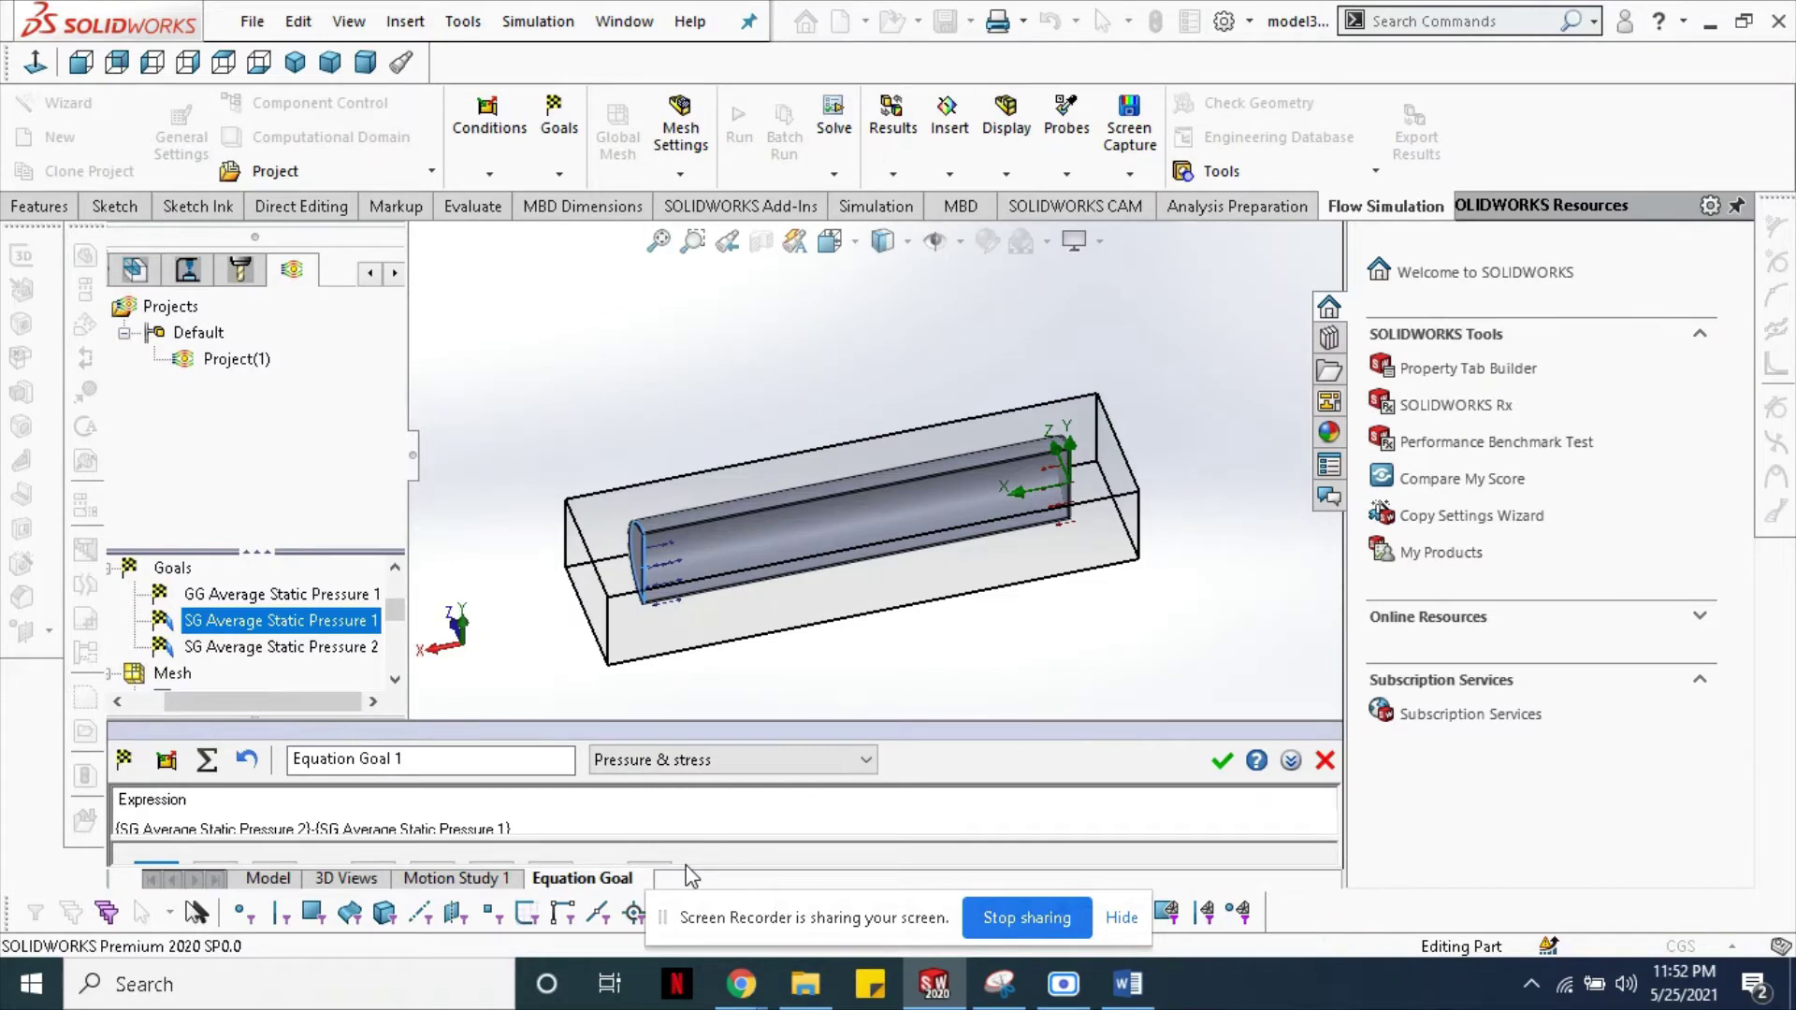
click(1221, 759)
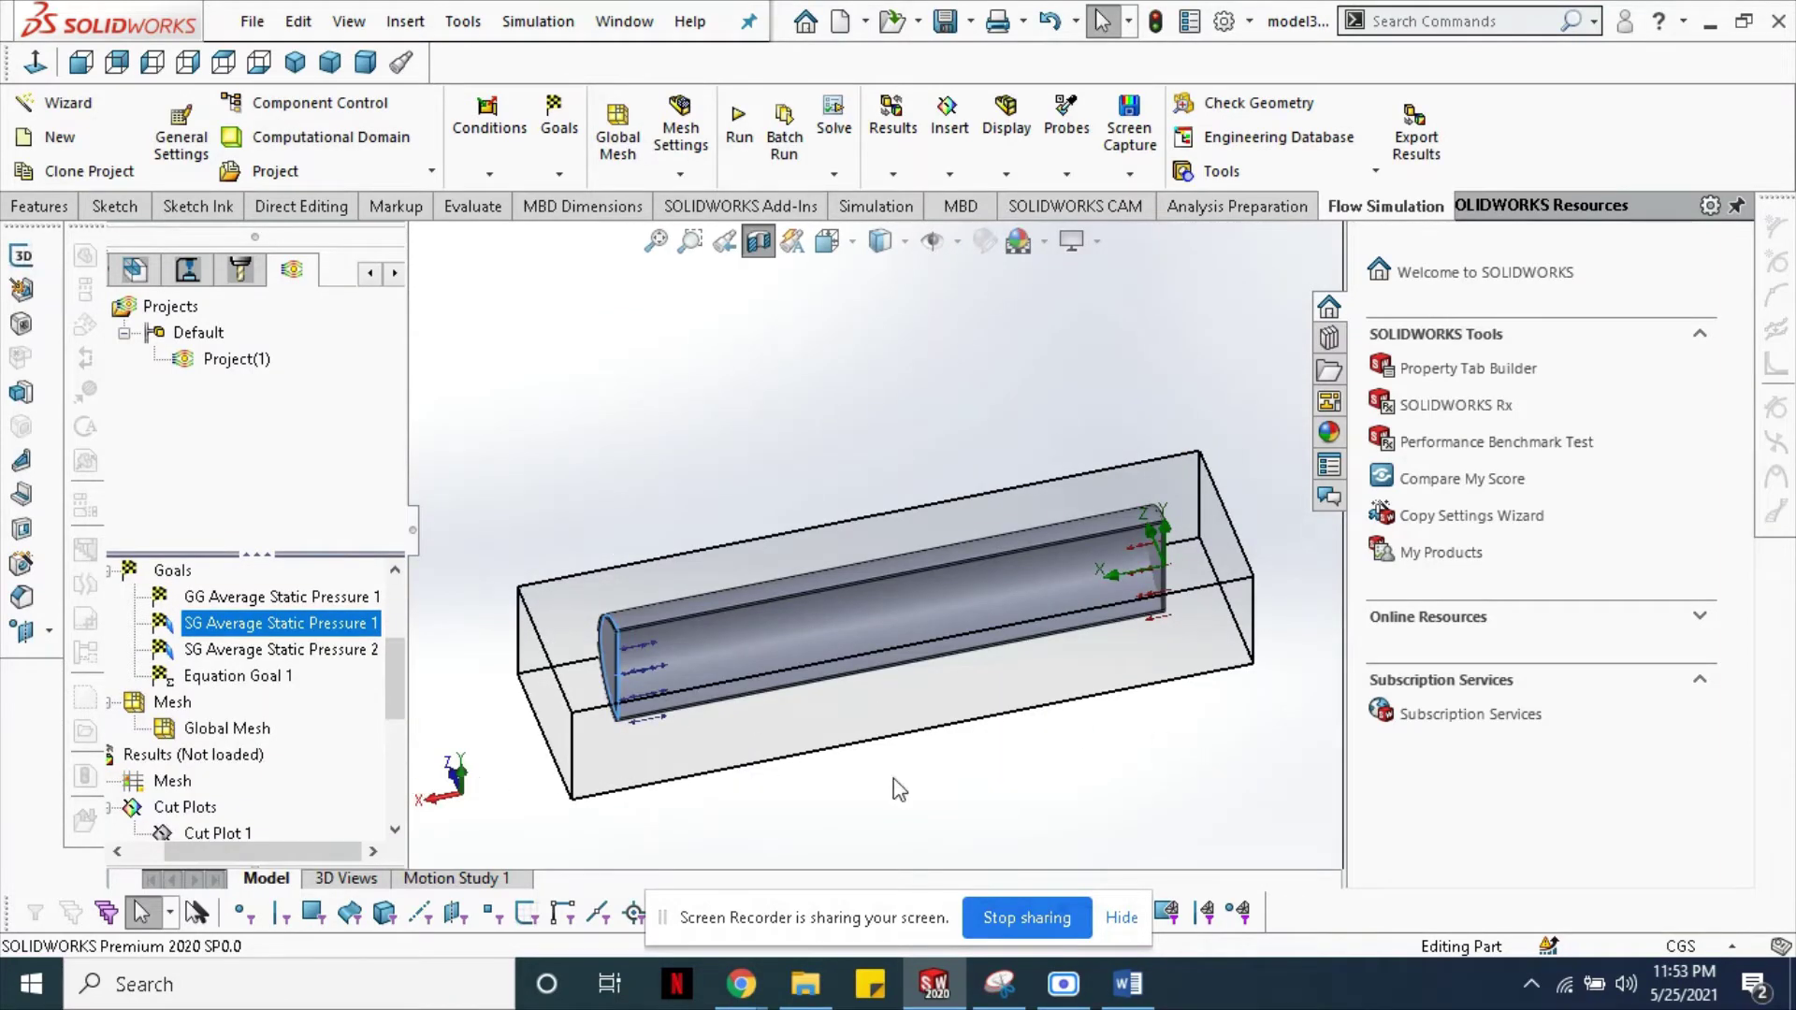
ctrl+middle_drag(1030, 785, 973, 688)
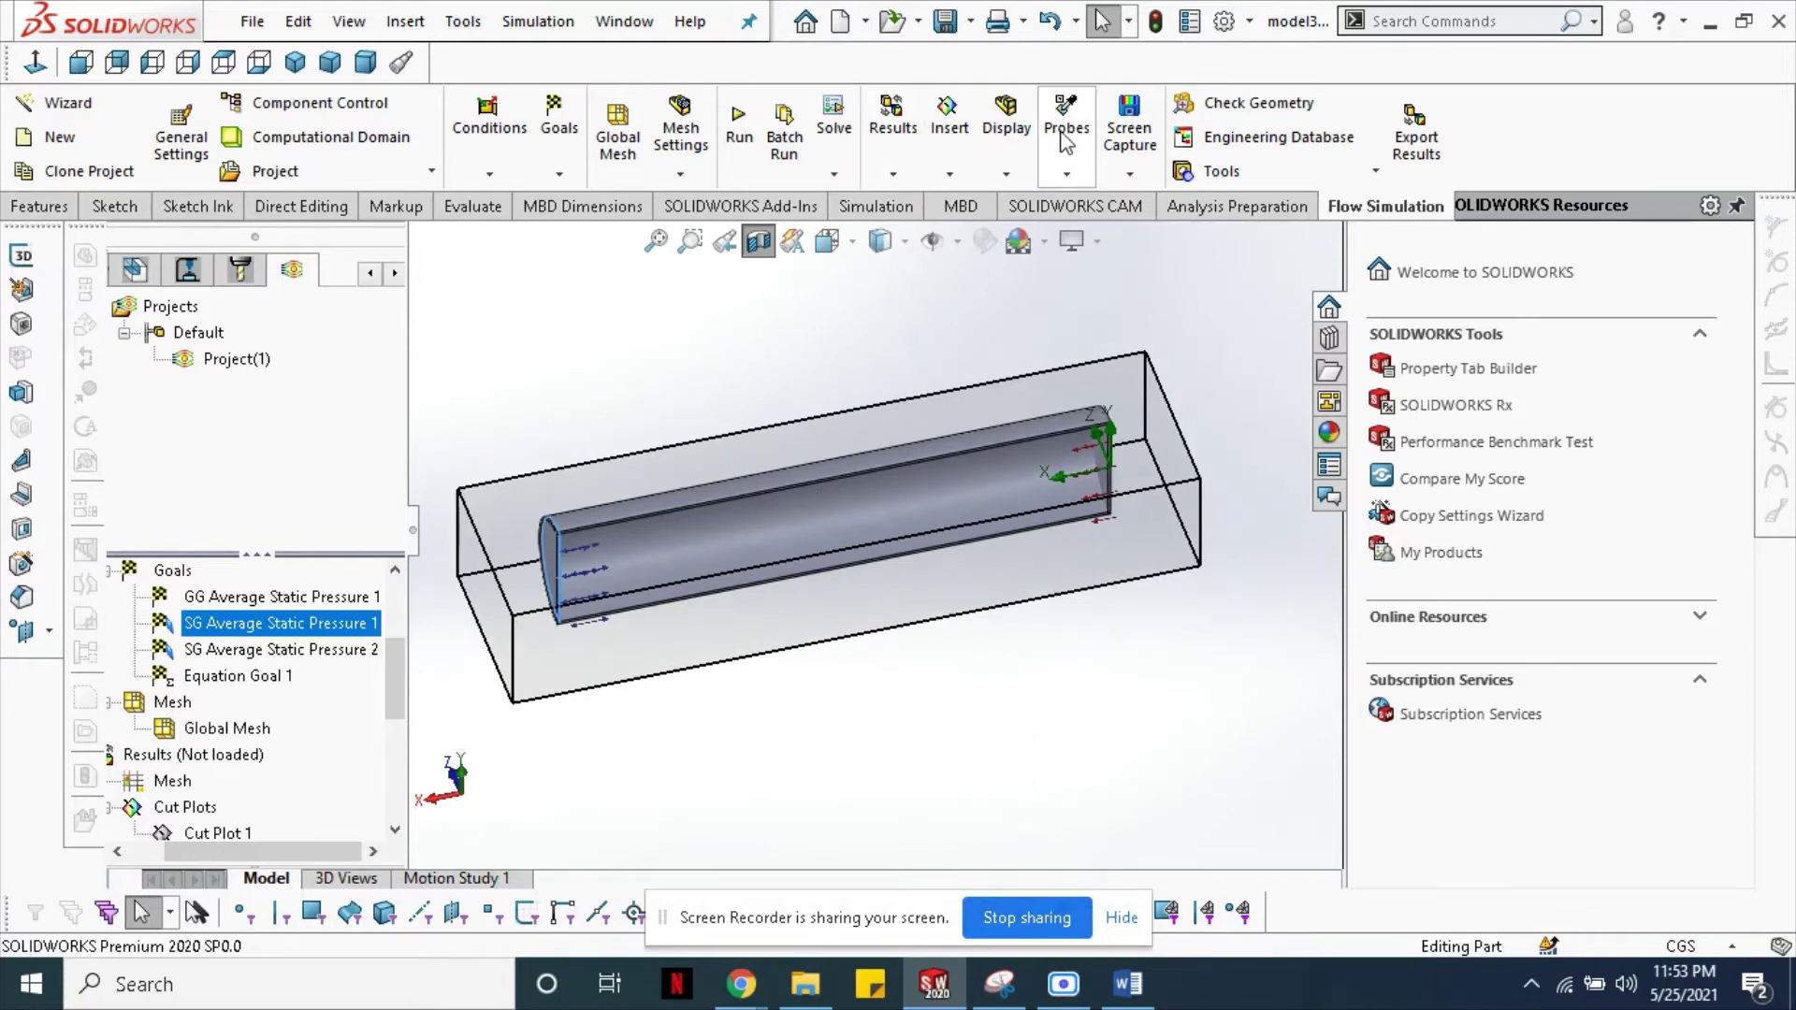
- Run the flow calculation and watch the solver until all four goals converge
click(739, 117)
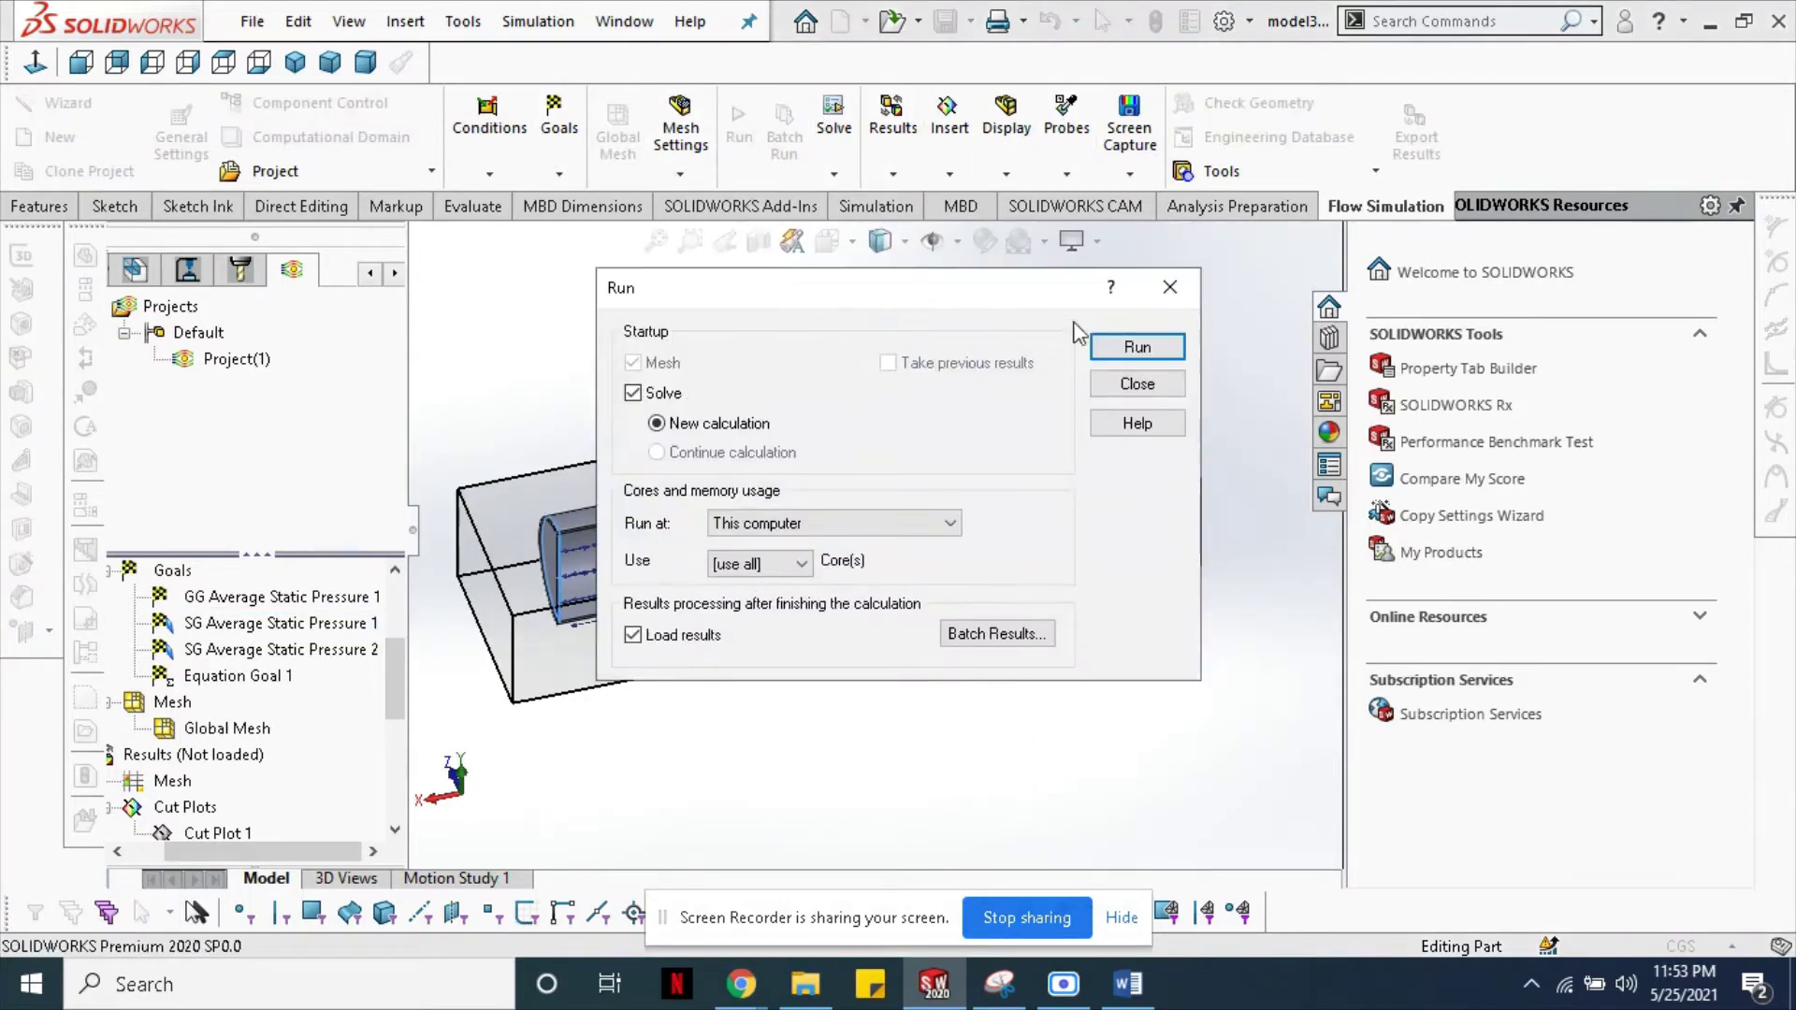
click(1149, 347)
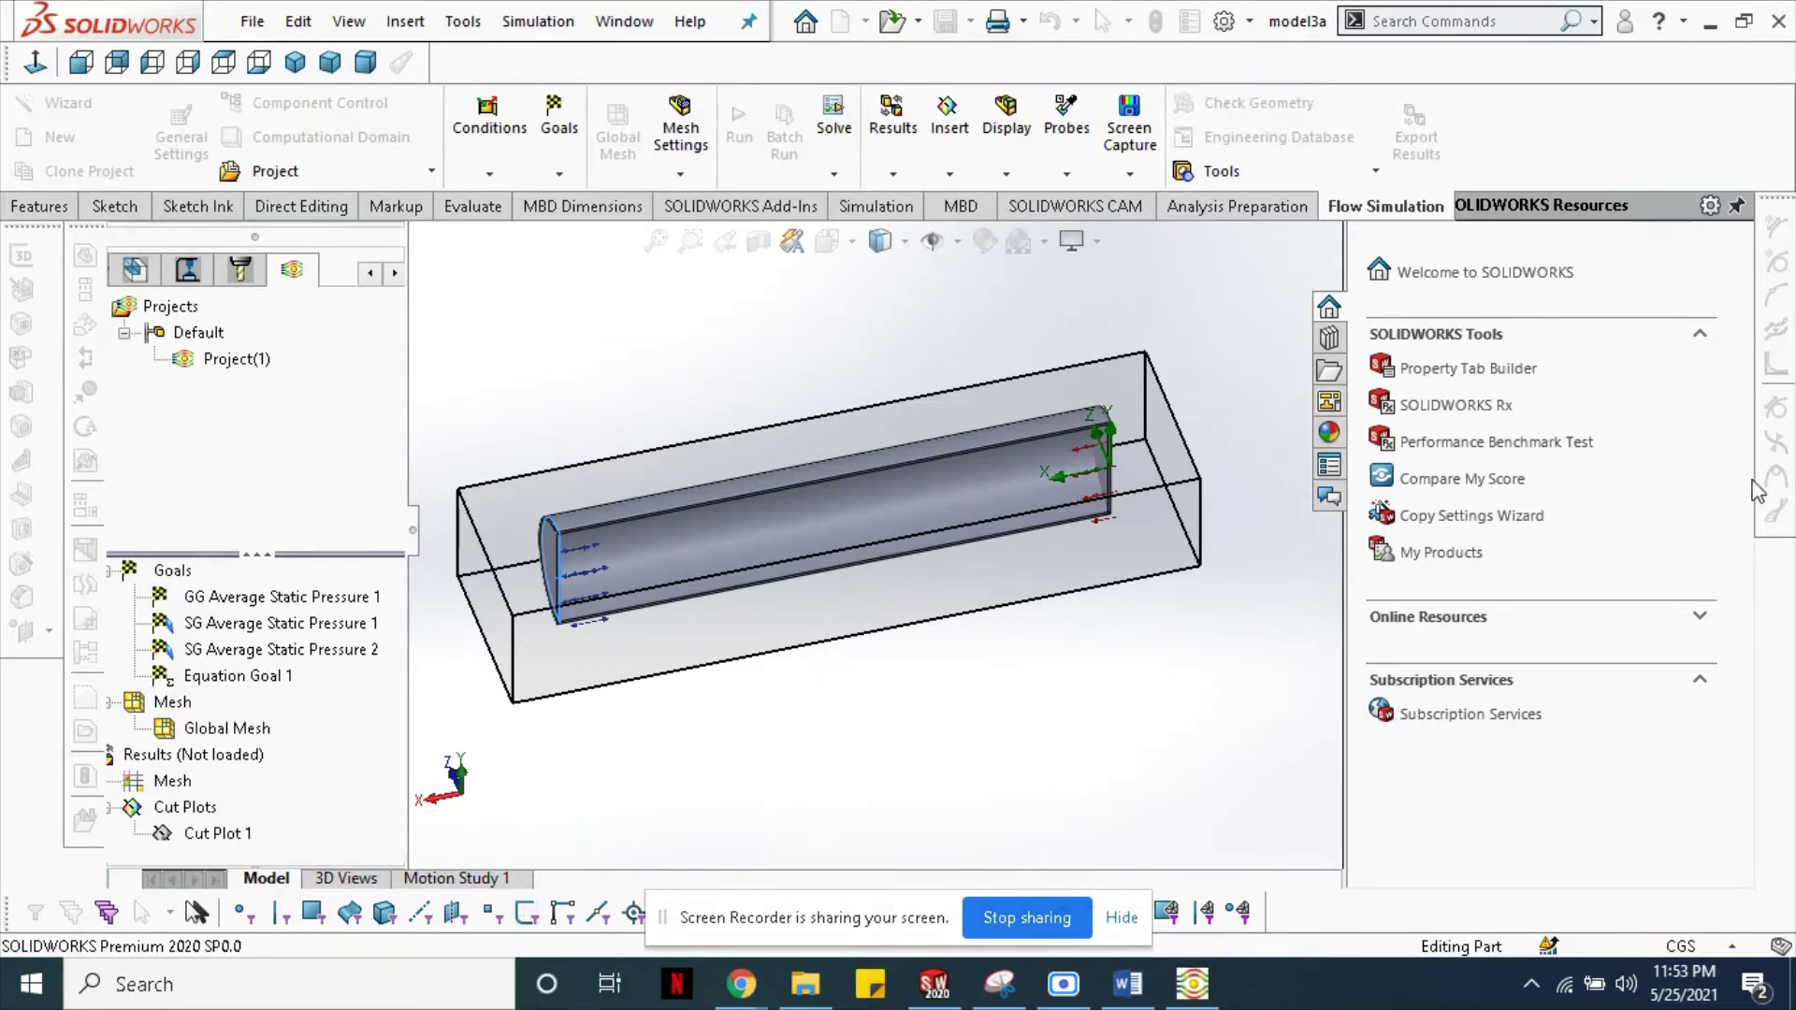
click(1192, 985)
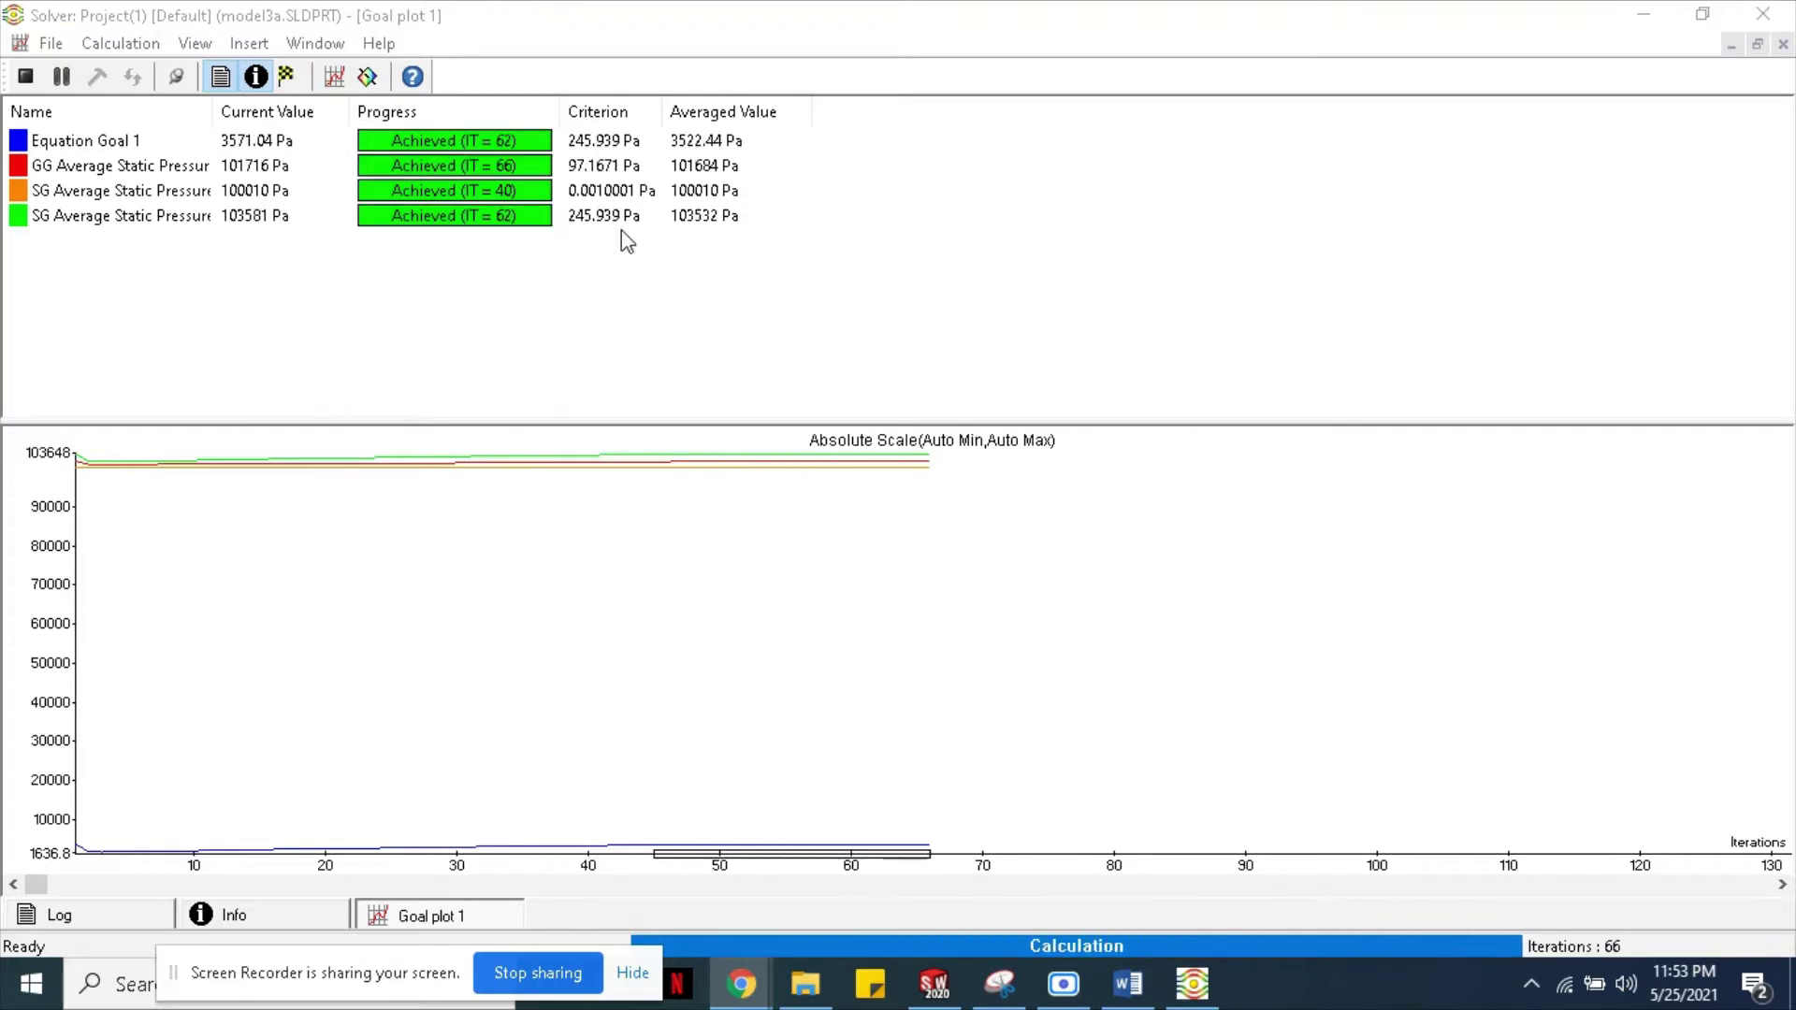
- Highlight the surface goal and Equation Goal 1 convergence curves, then minimise the solver window
click(194, 219)
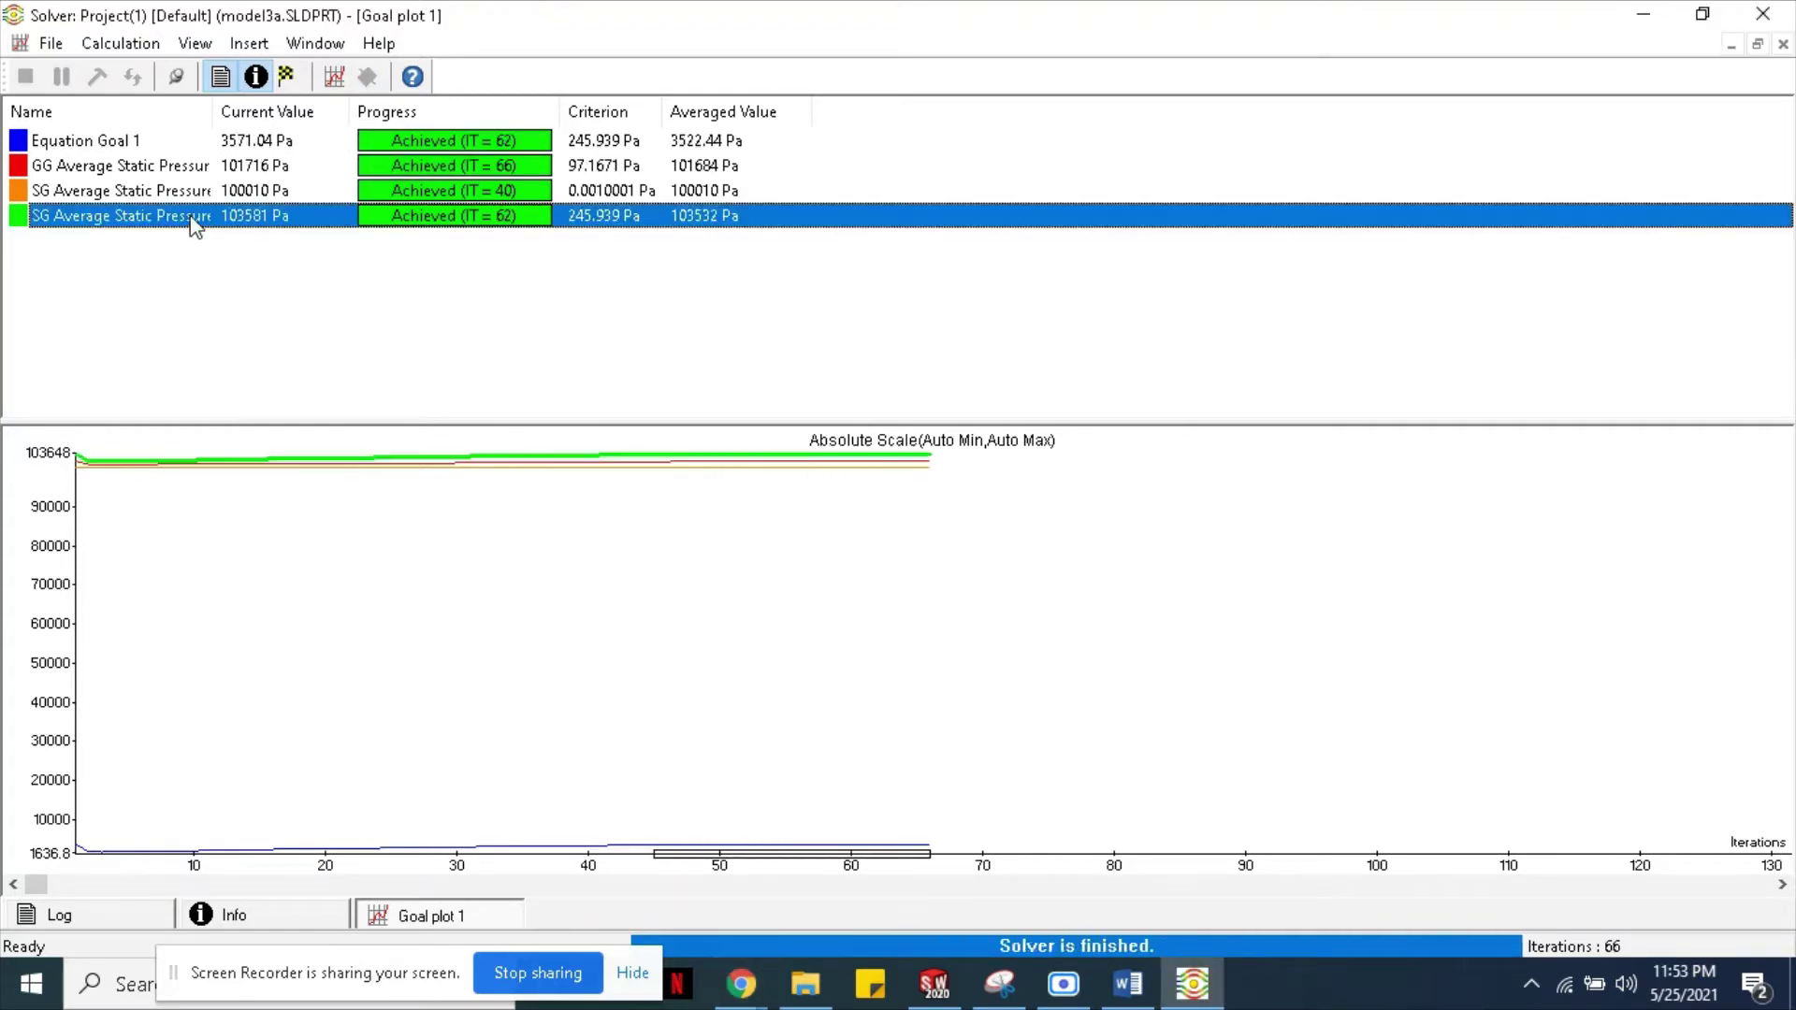
click(193, 193)
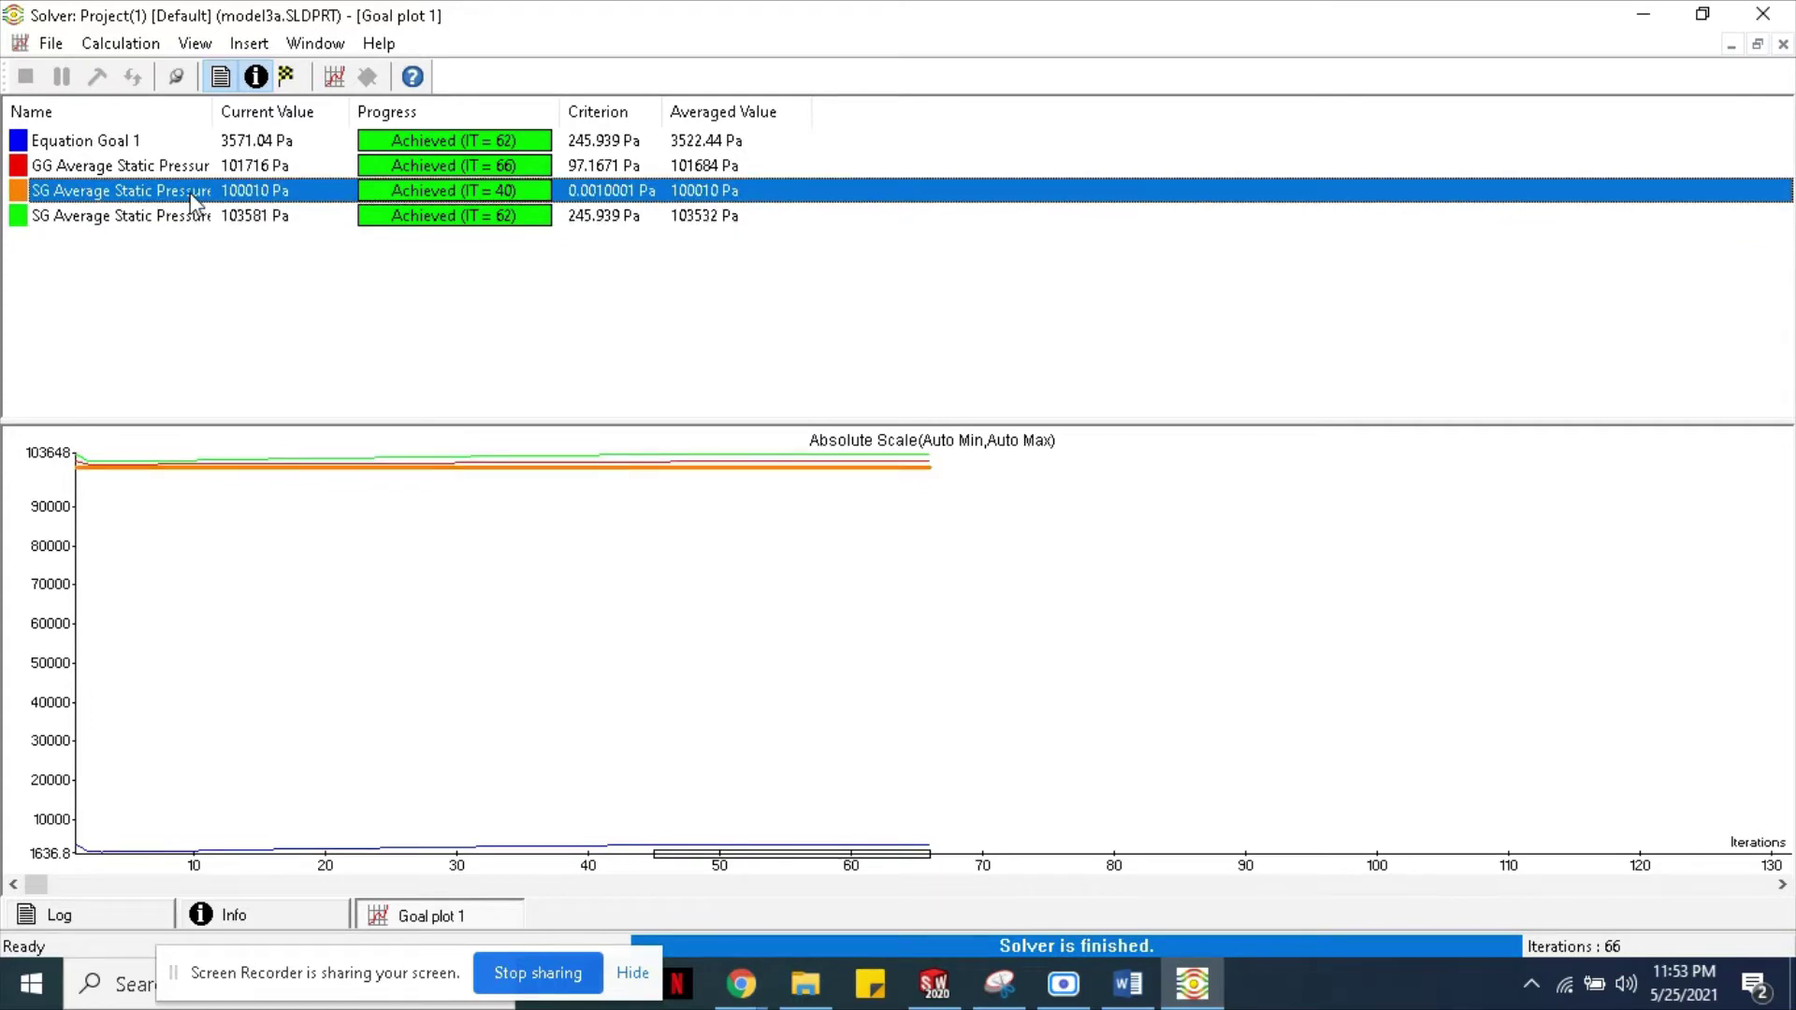
click(225, 145)
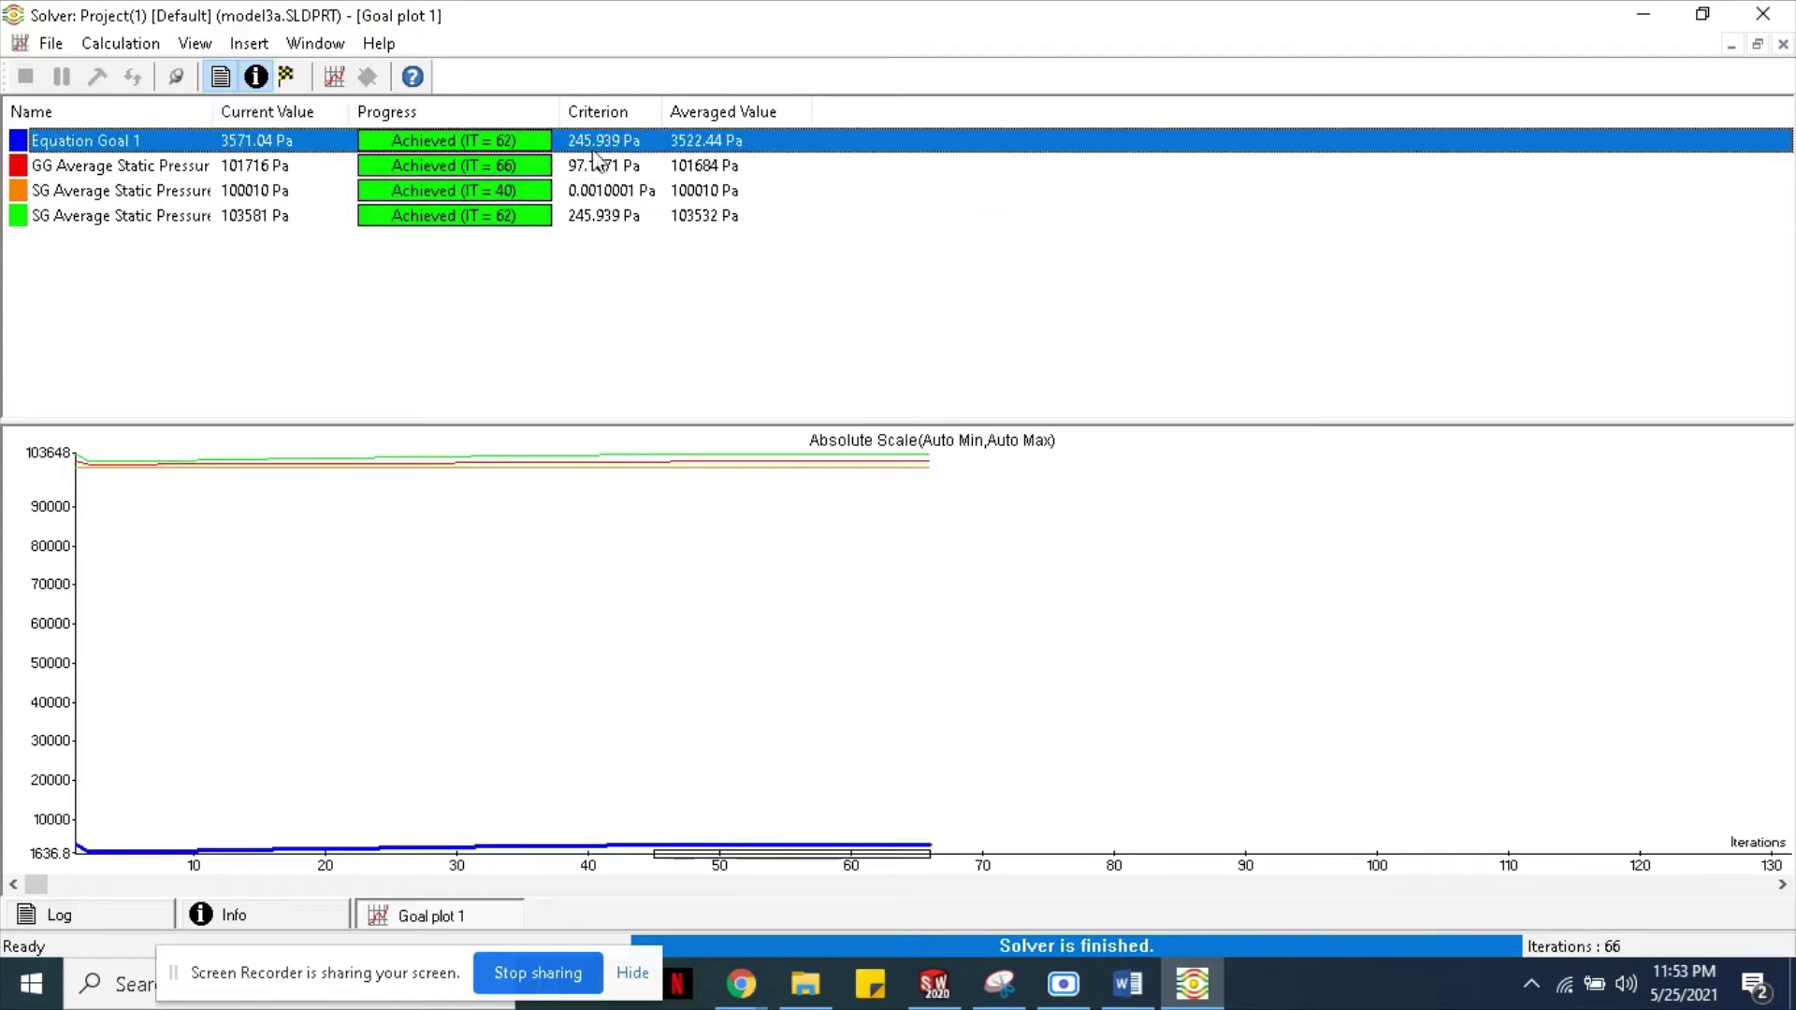
click(703, 165)
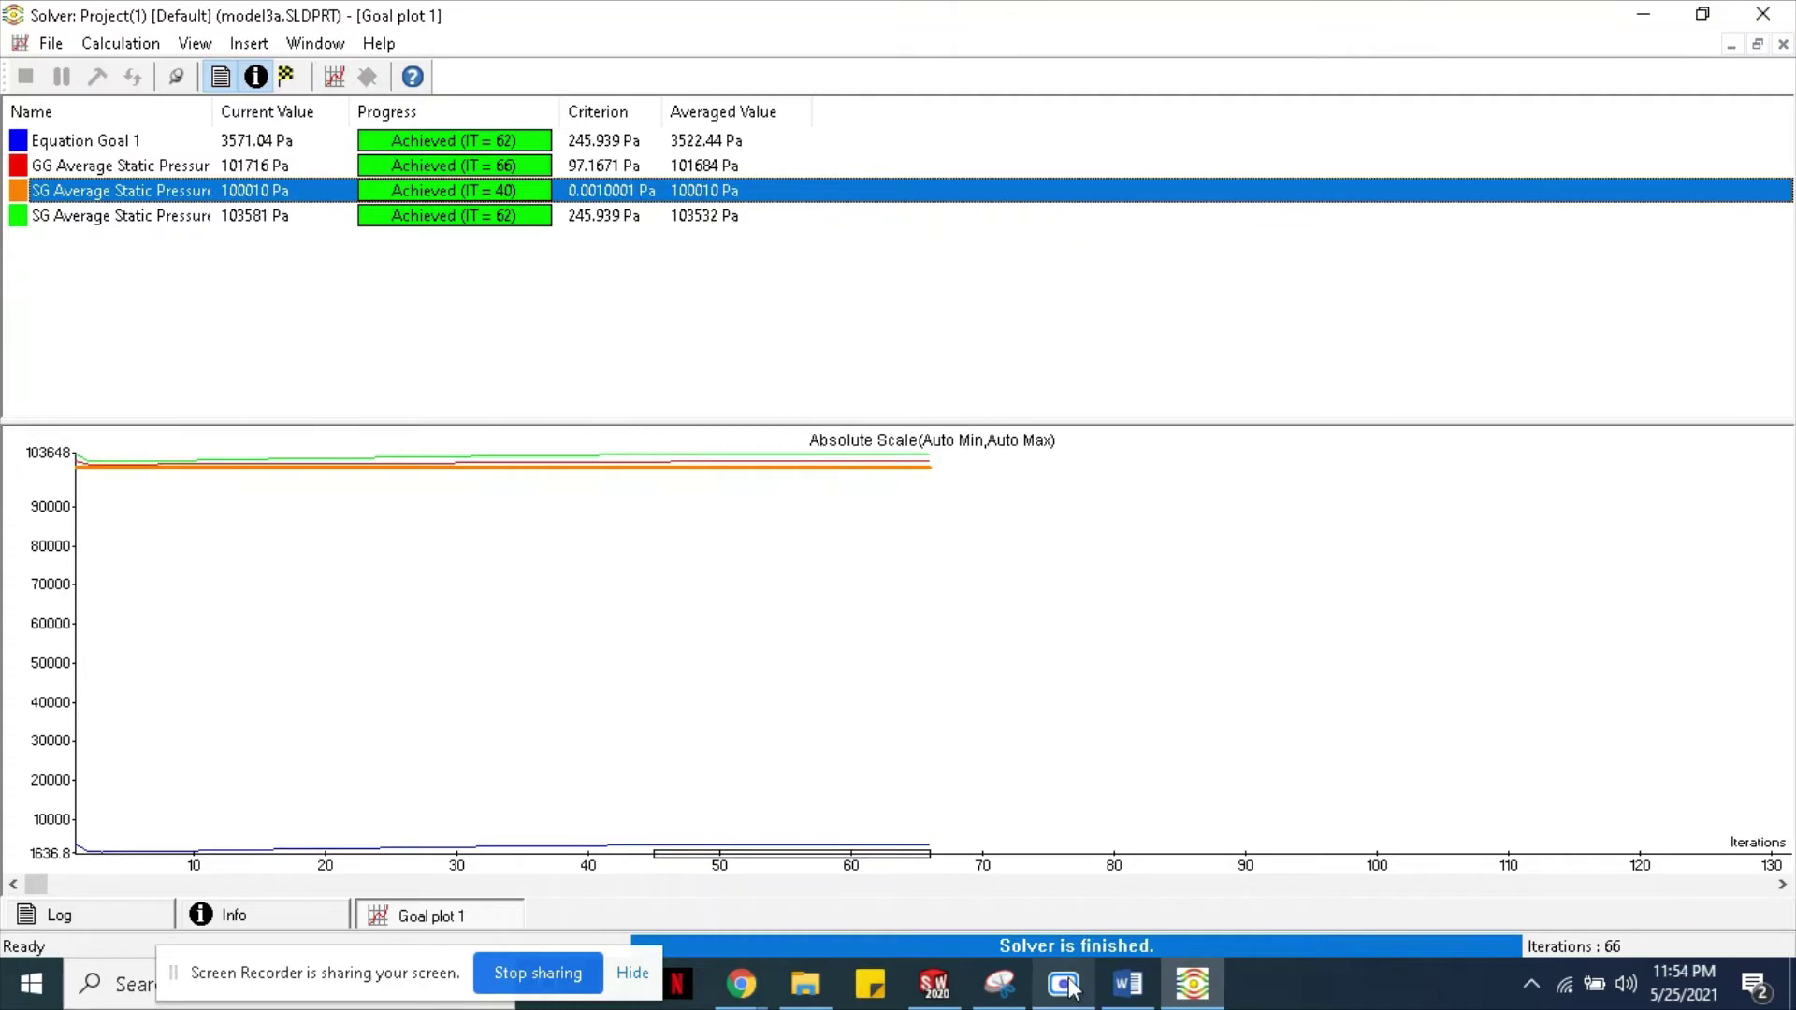
click(1644, 13)
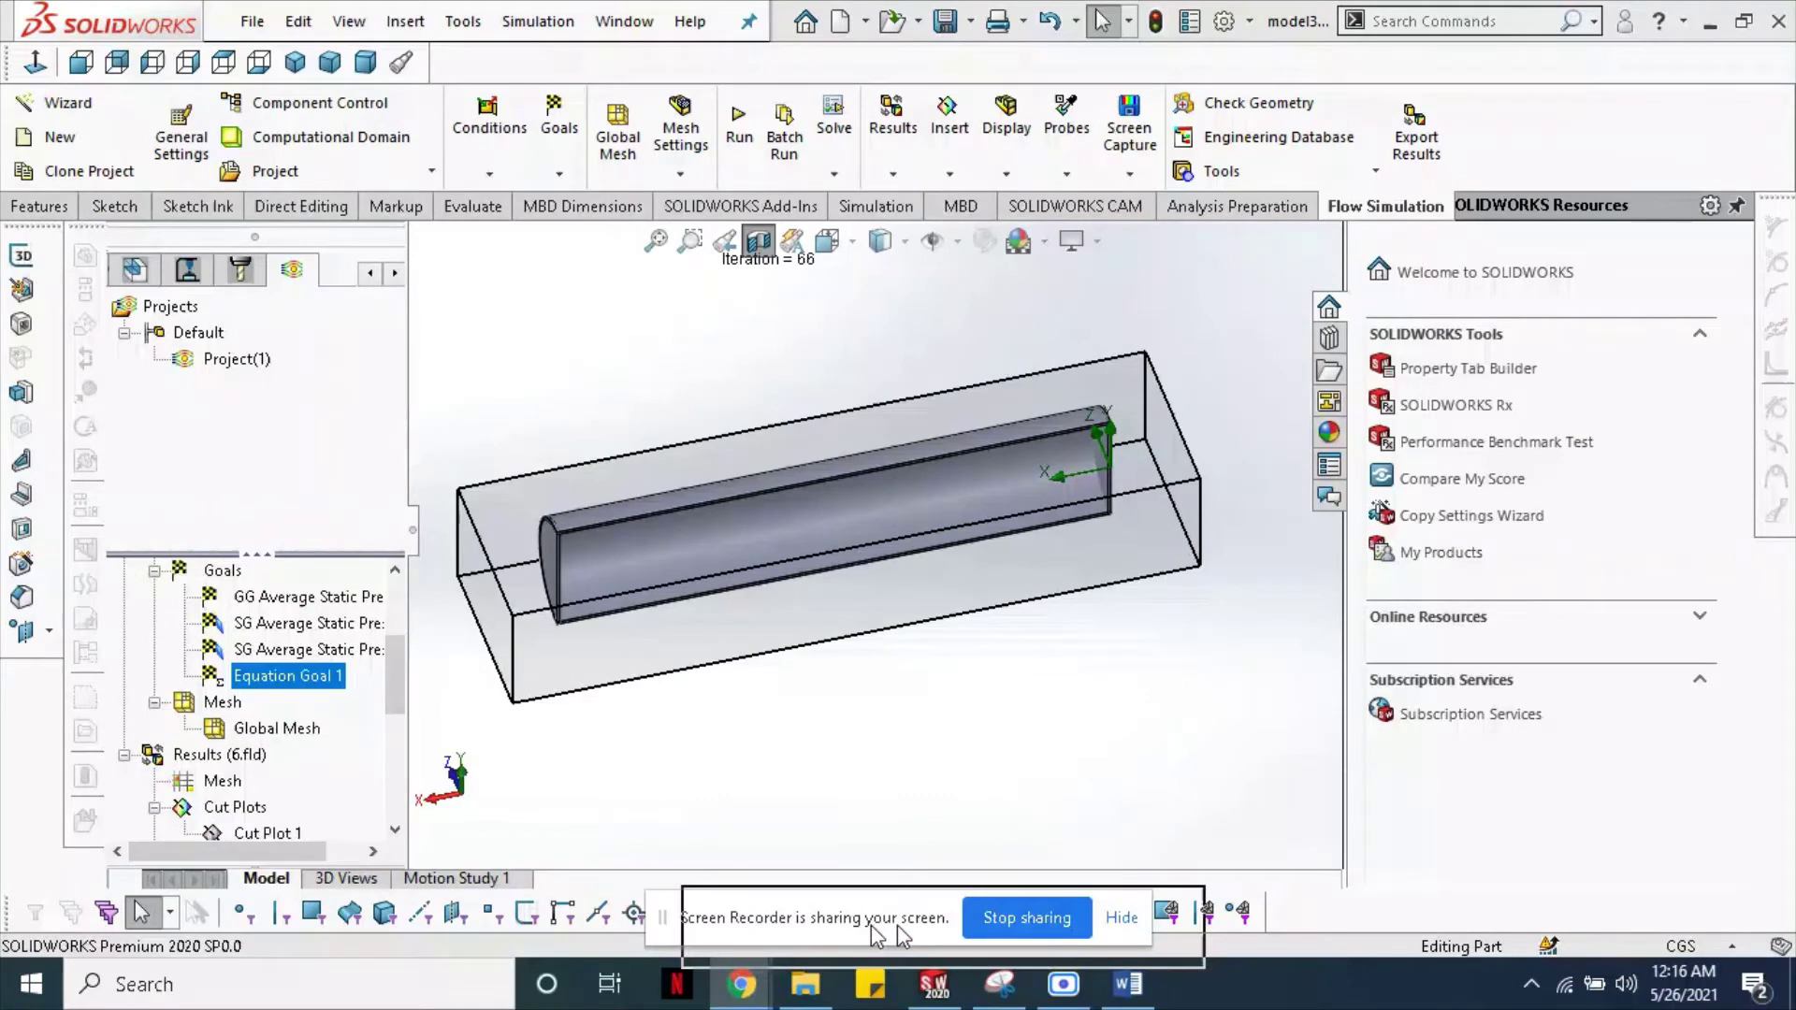
- Edit Equation Goal 1 to (SG 2 − SG 1)/0.5 for pressure drop per unit length
right_click(339, 674)
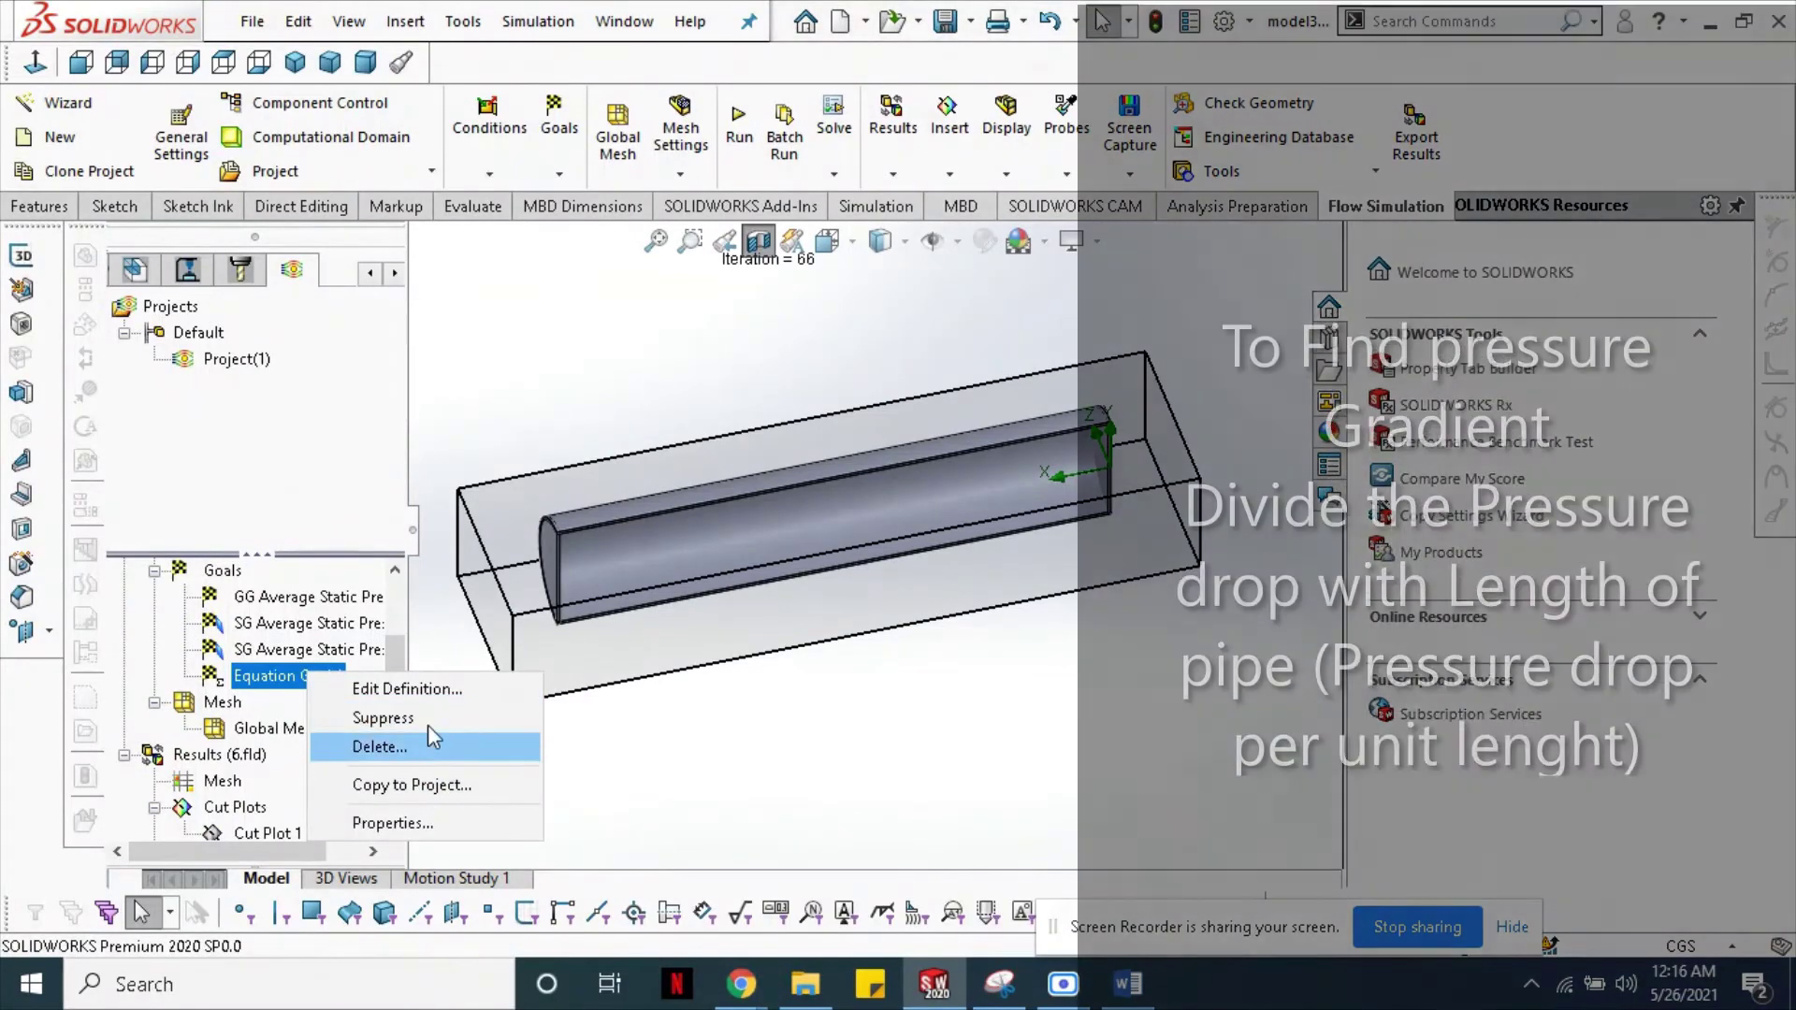
click(448, 709)
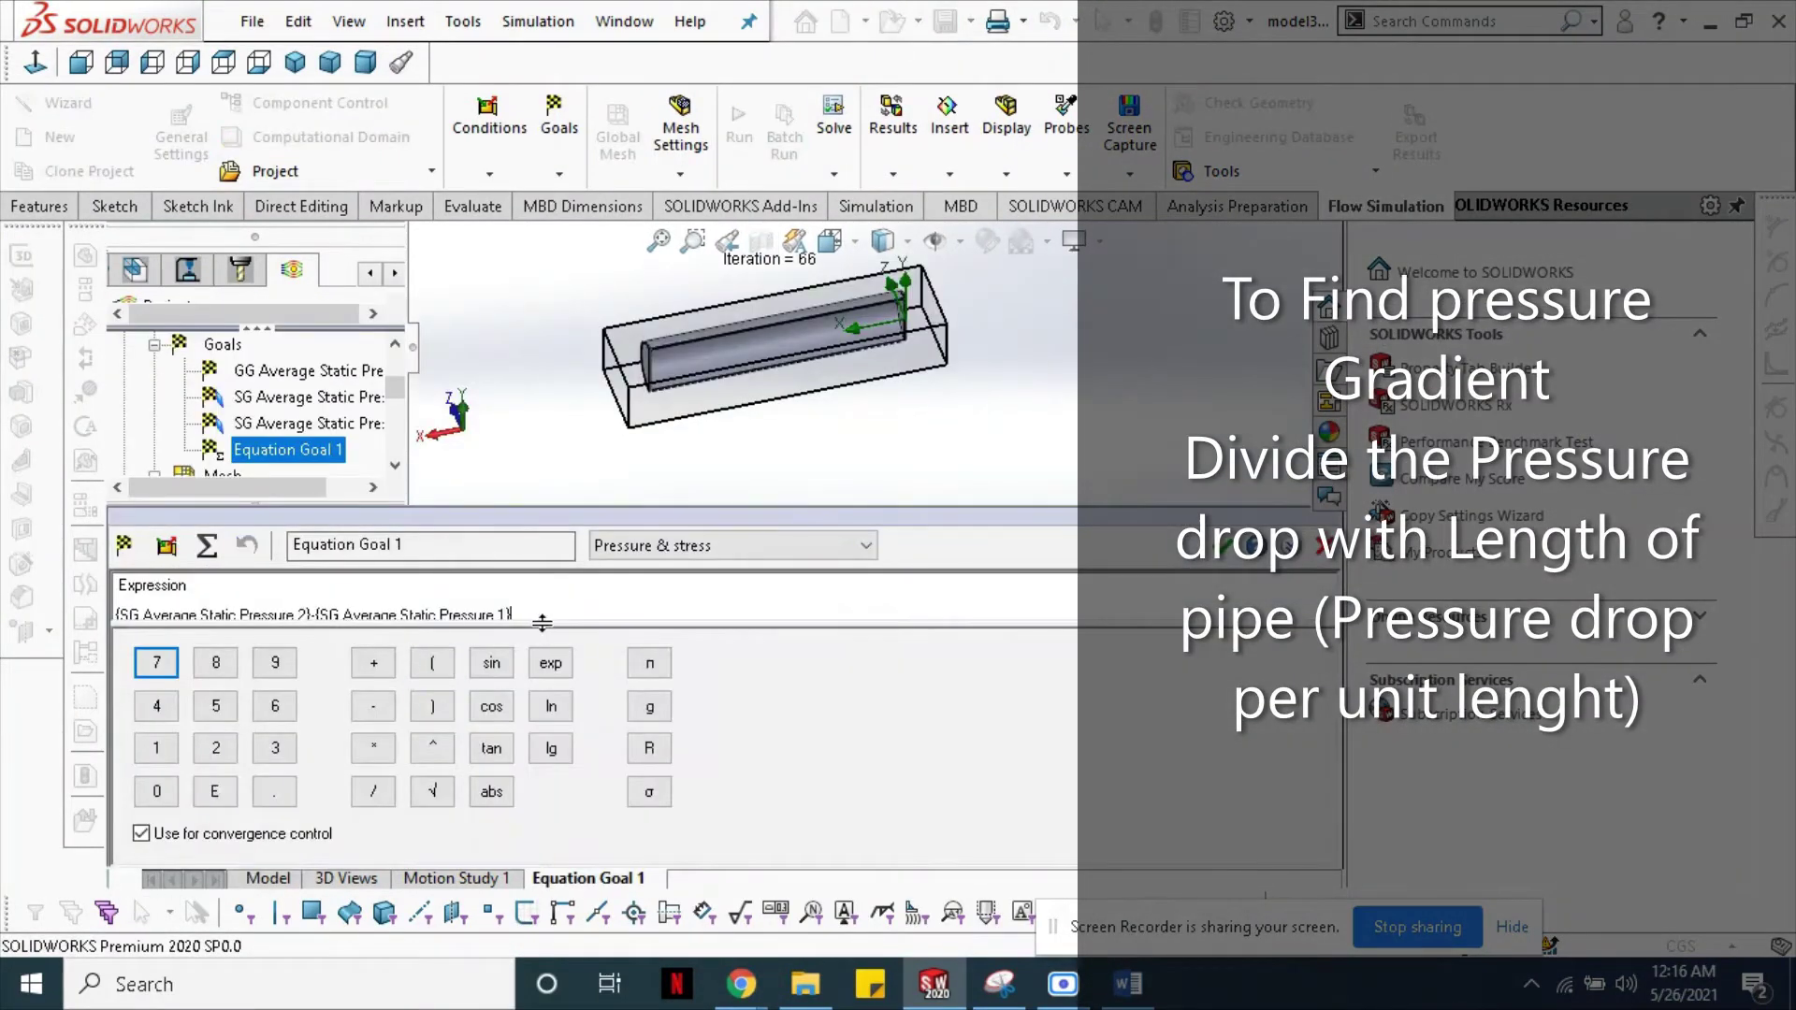
drag(525, 624, 525, 688)
text())
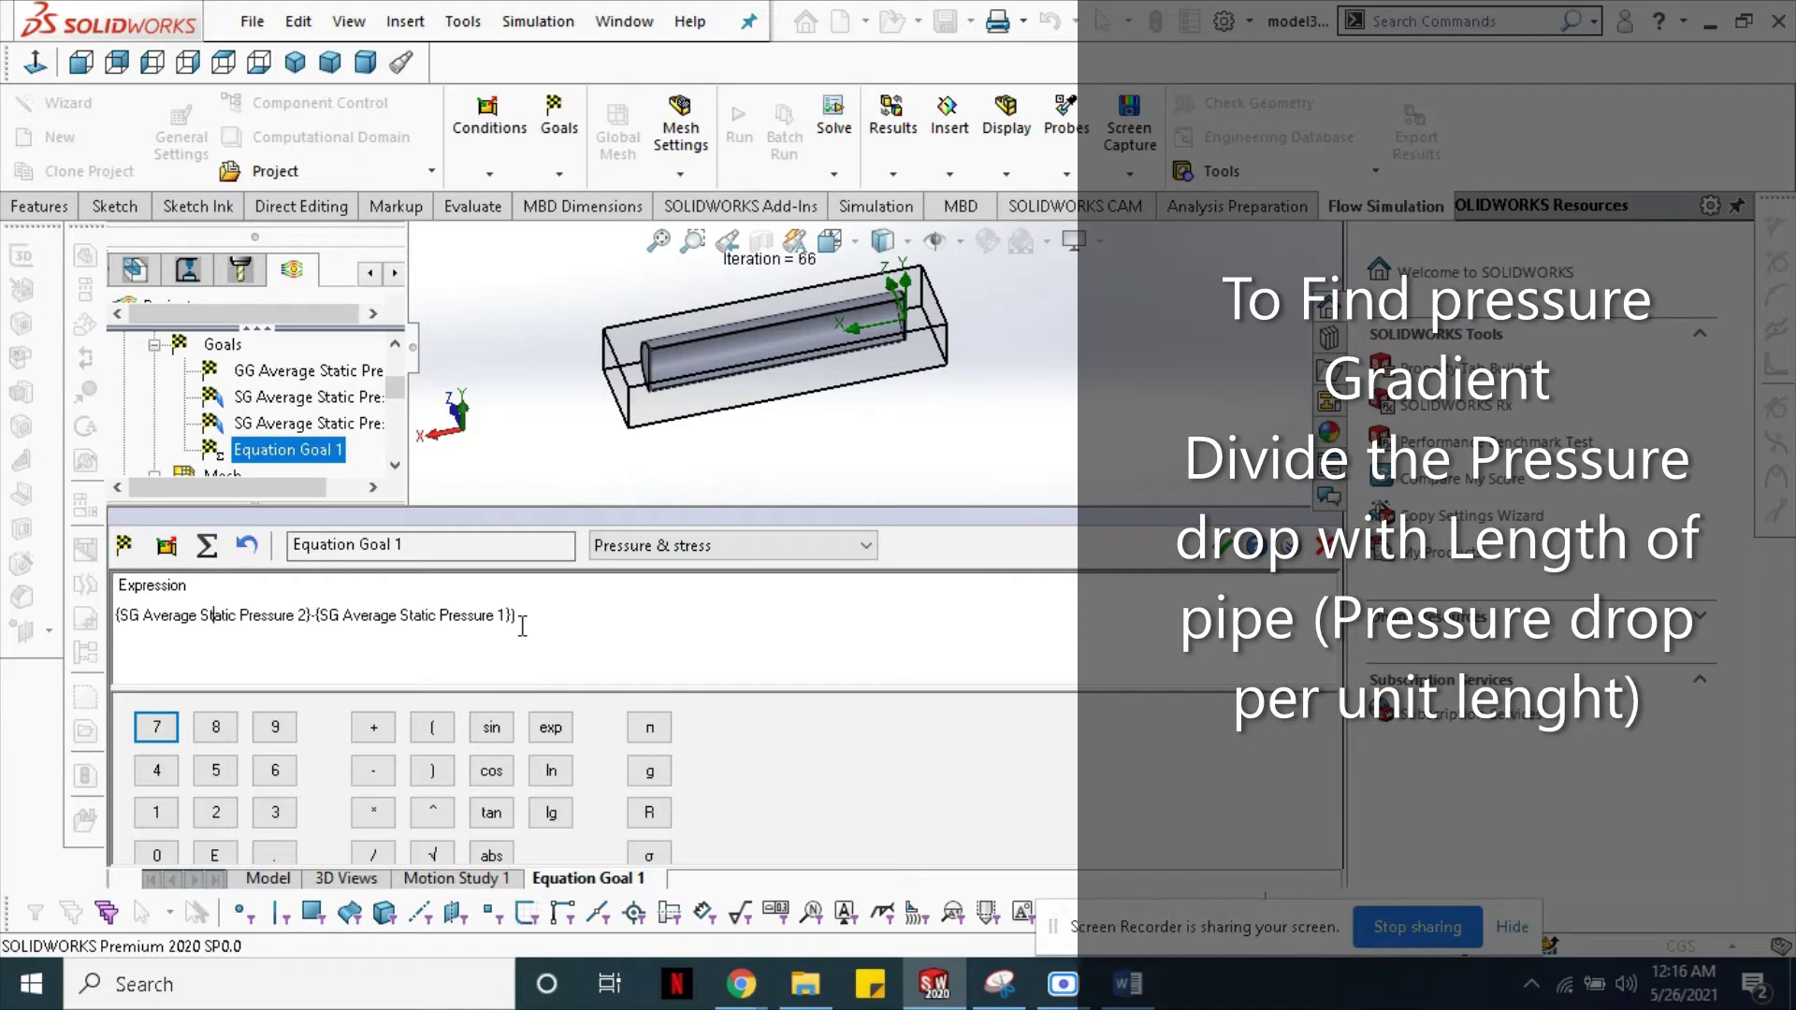
text(()
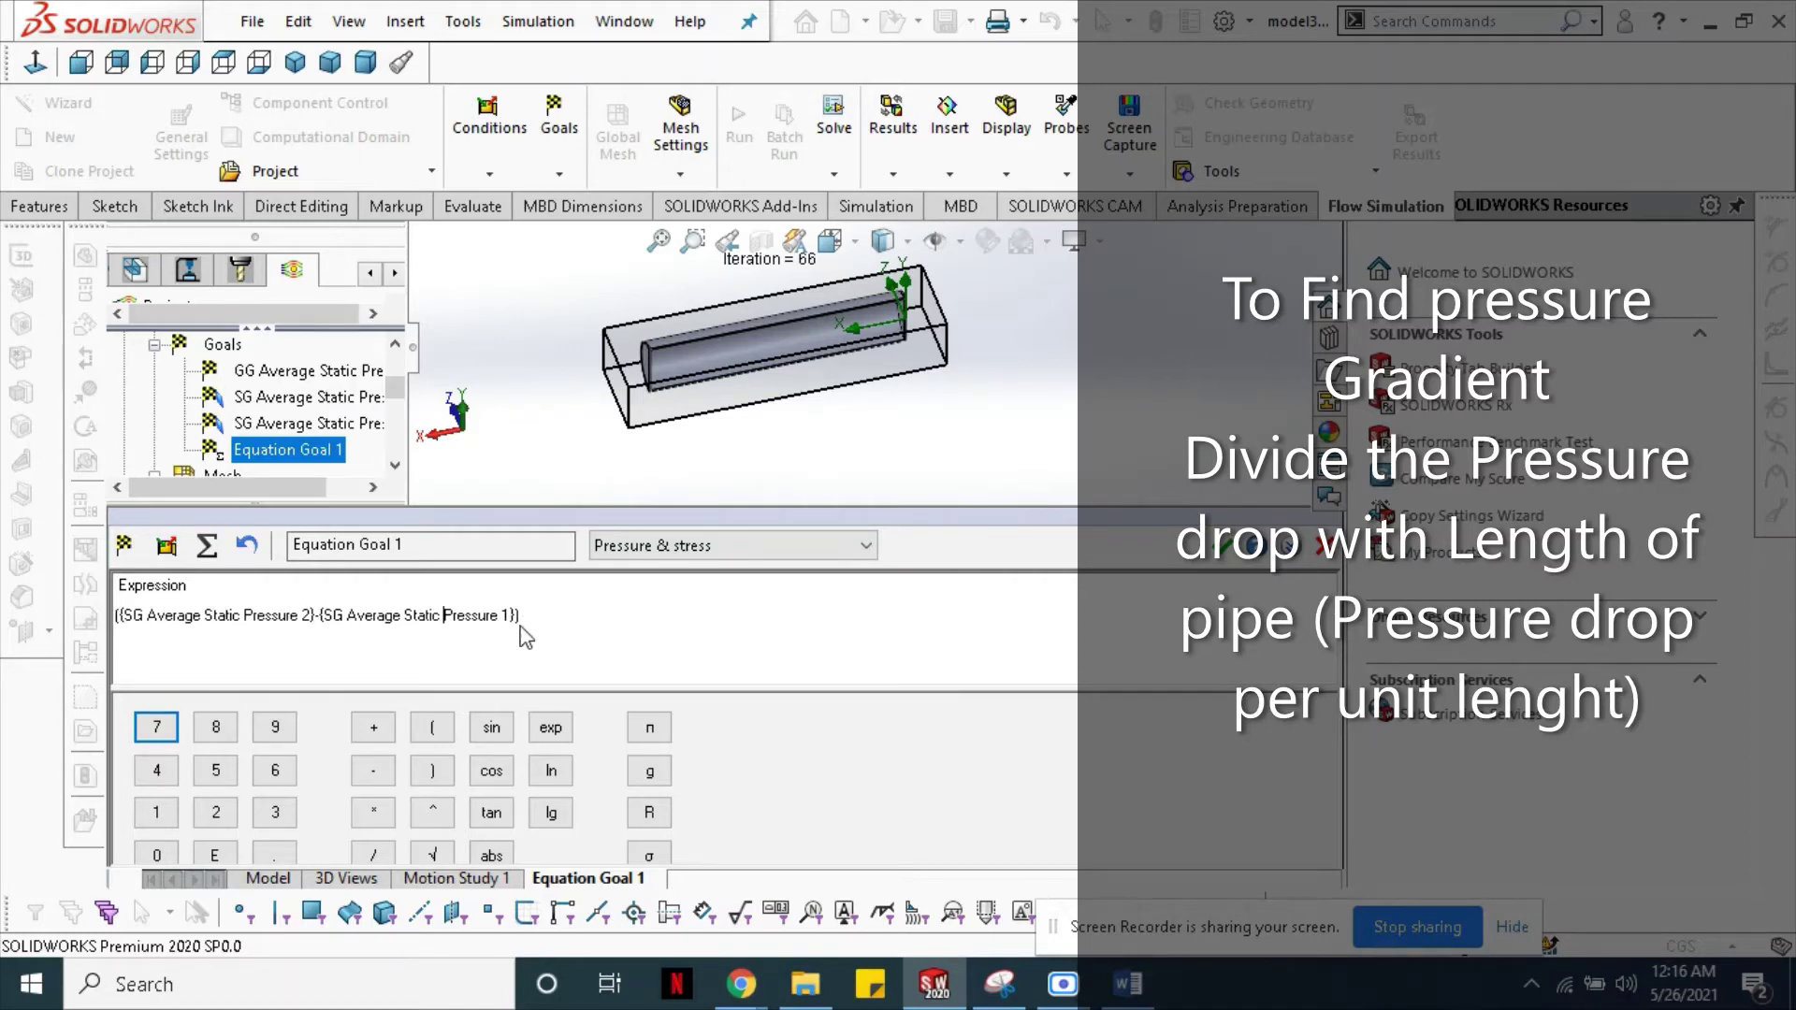
click(526, 636)
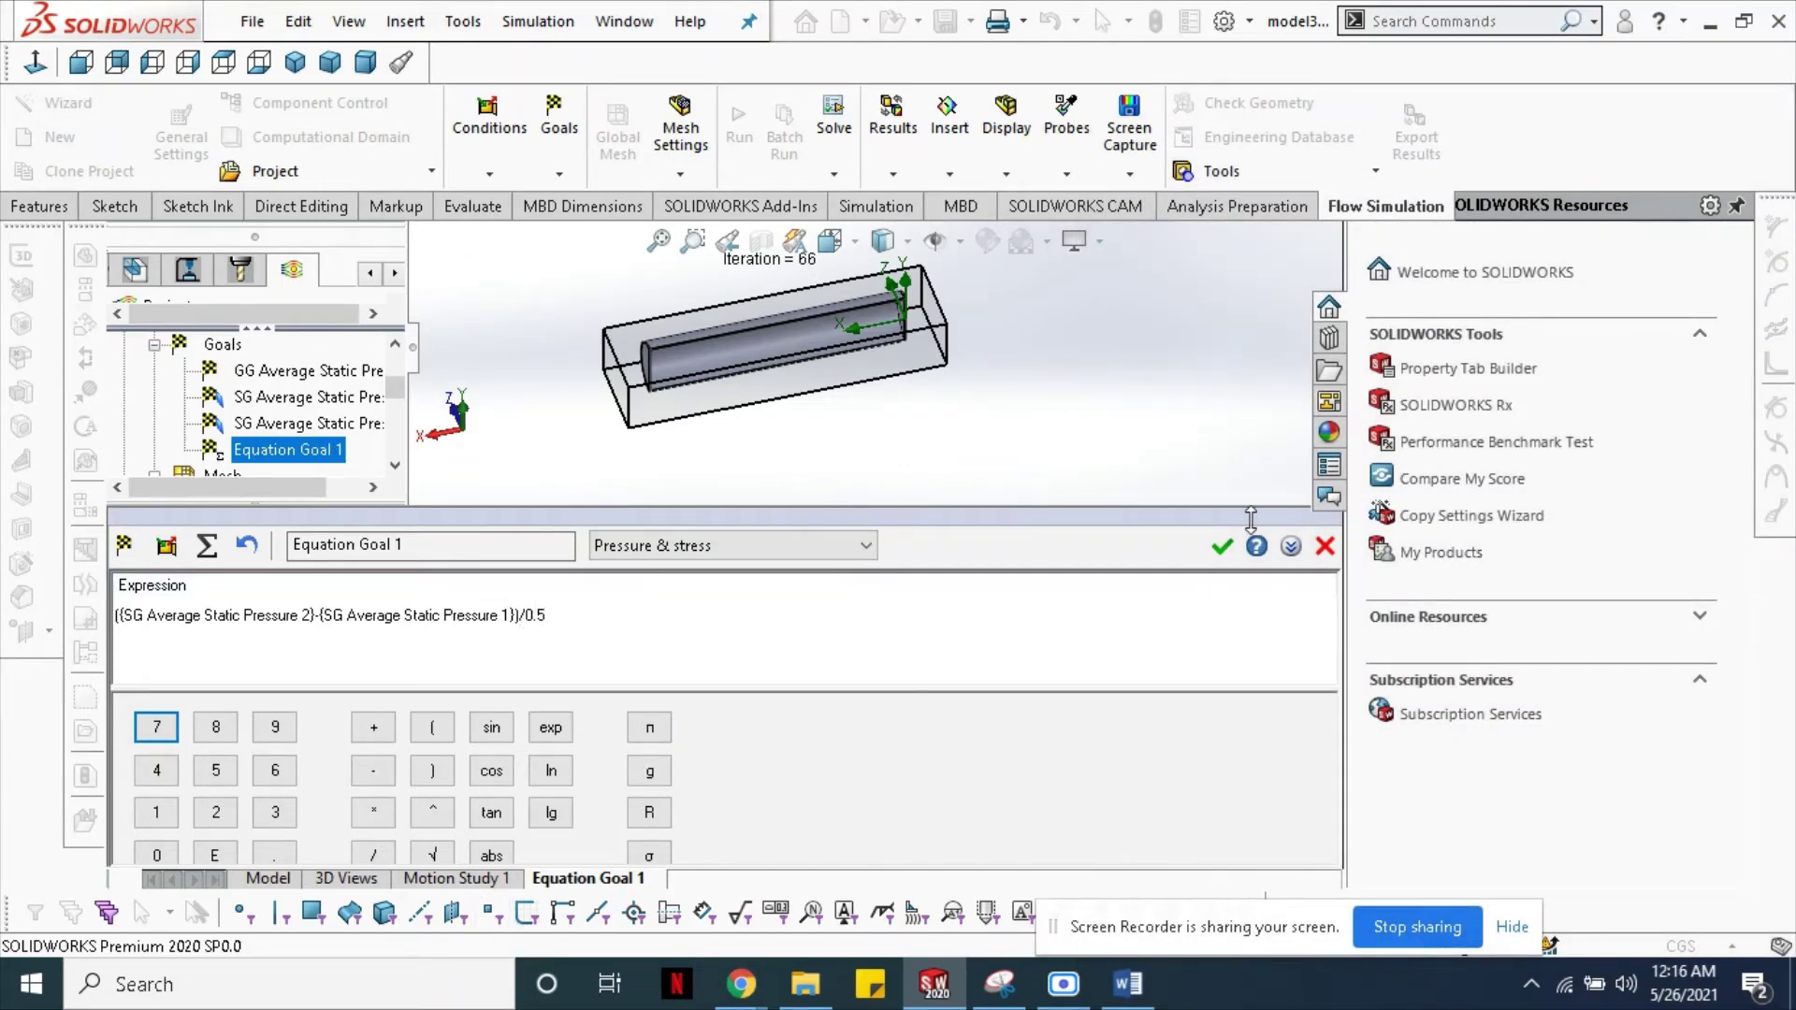
click(1222, 548)
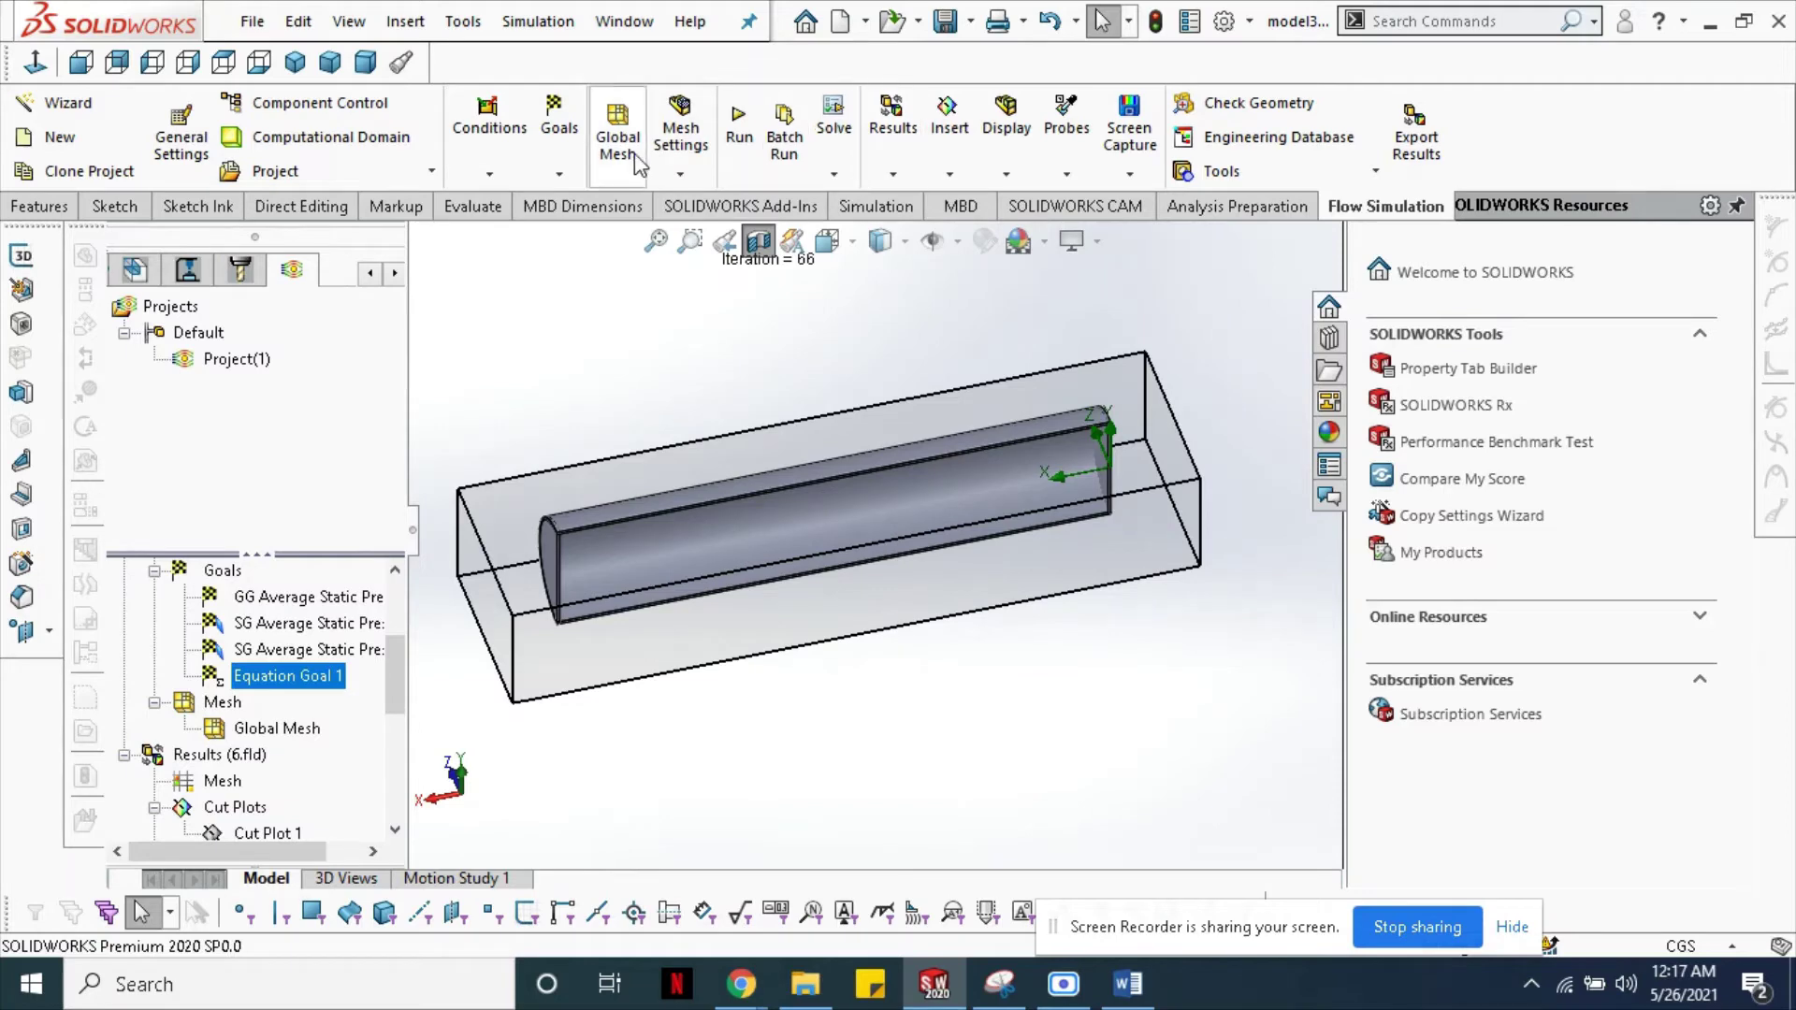
- Re-run as a new calculation with meshing, watch convergence to iteration 66, then return to the model
click(739, 128)
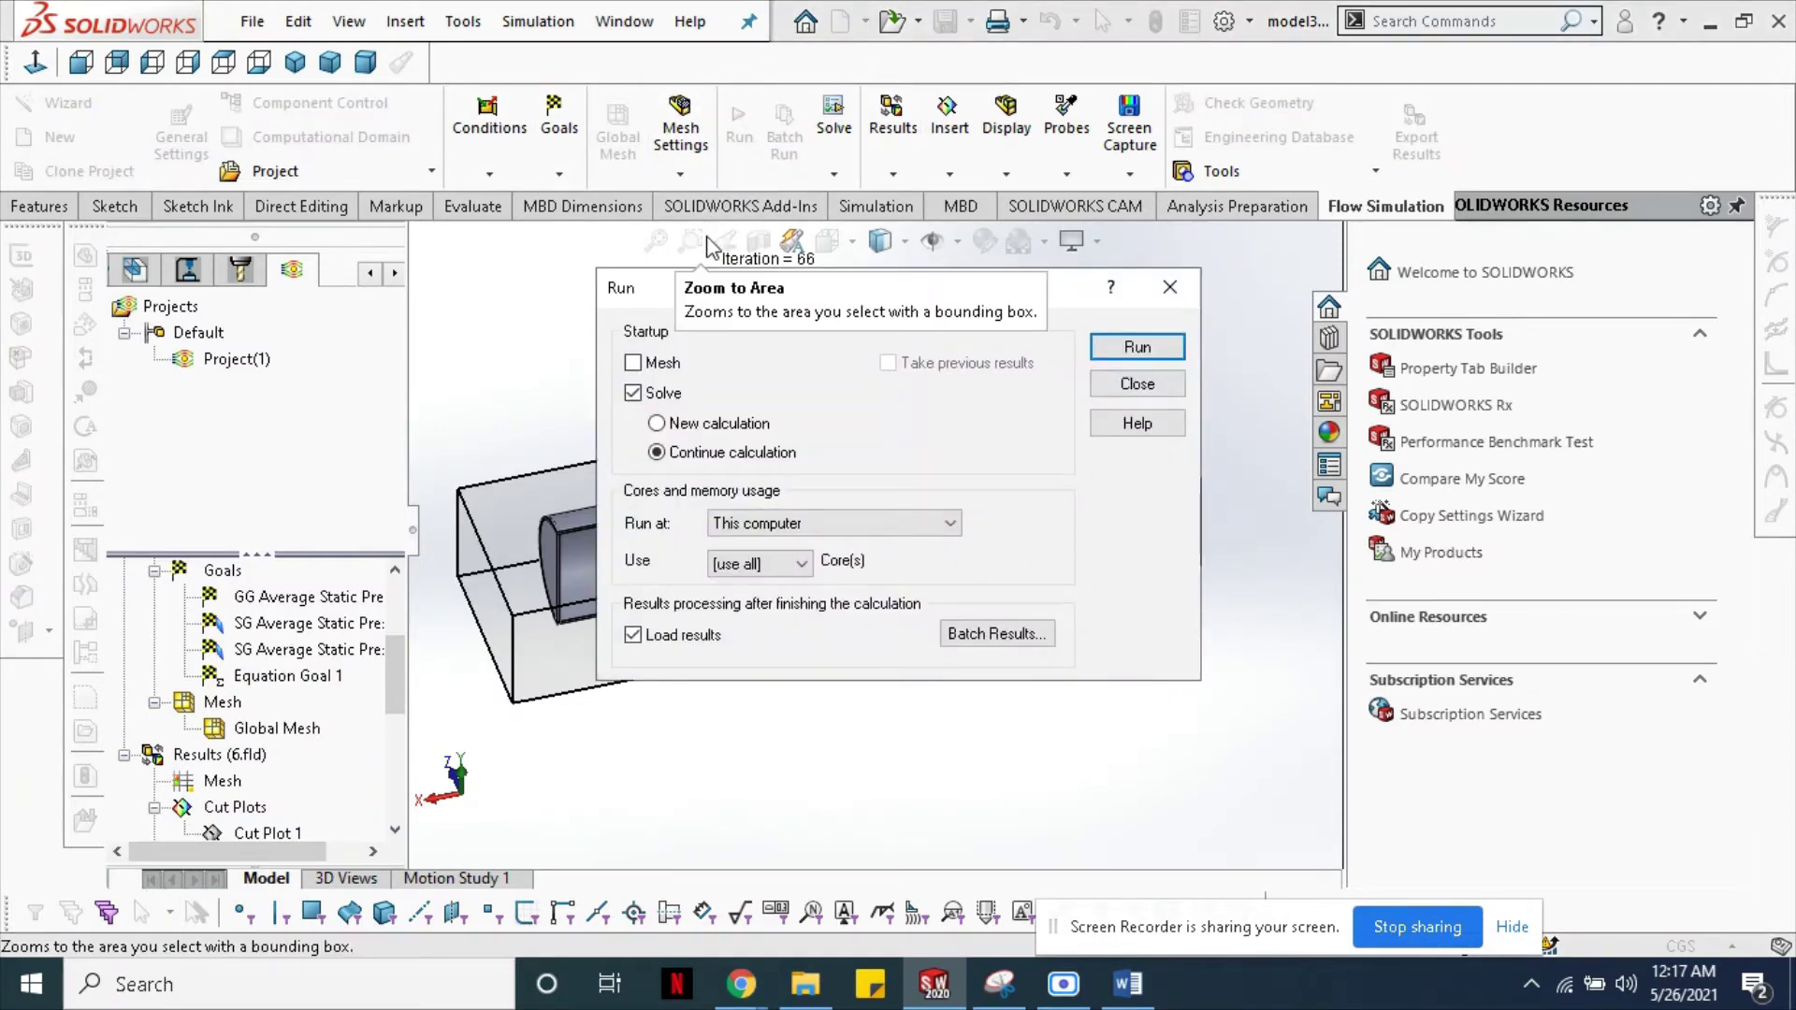
click(652, 364)
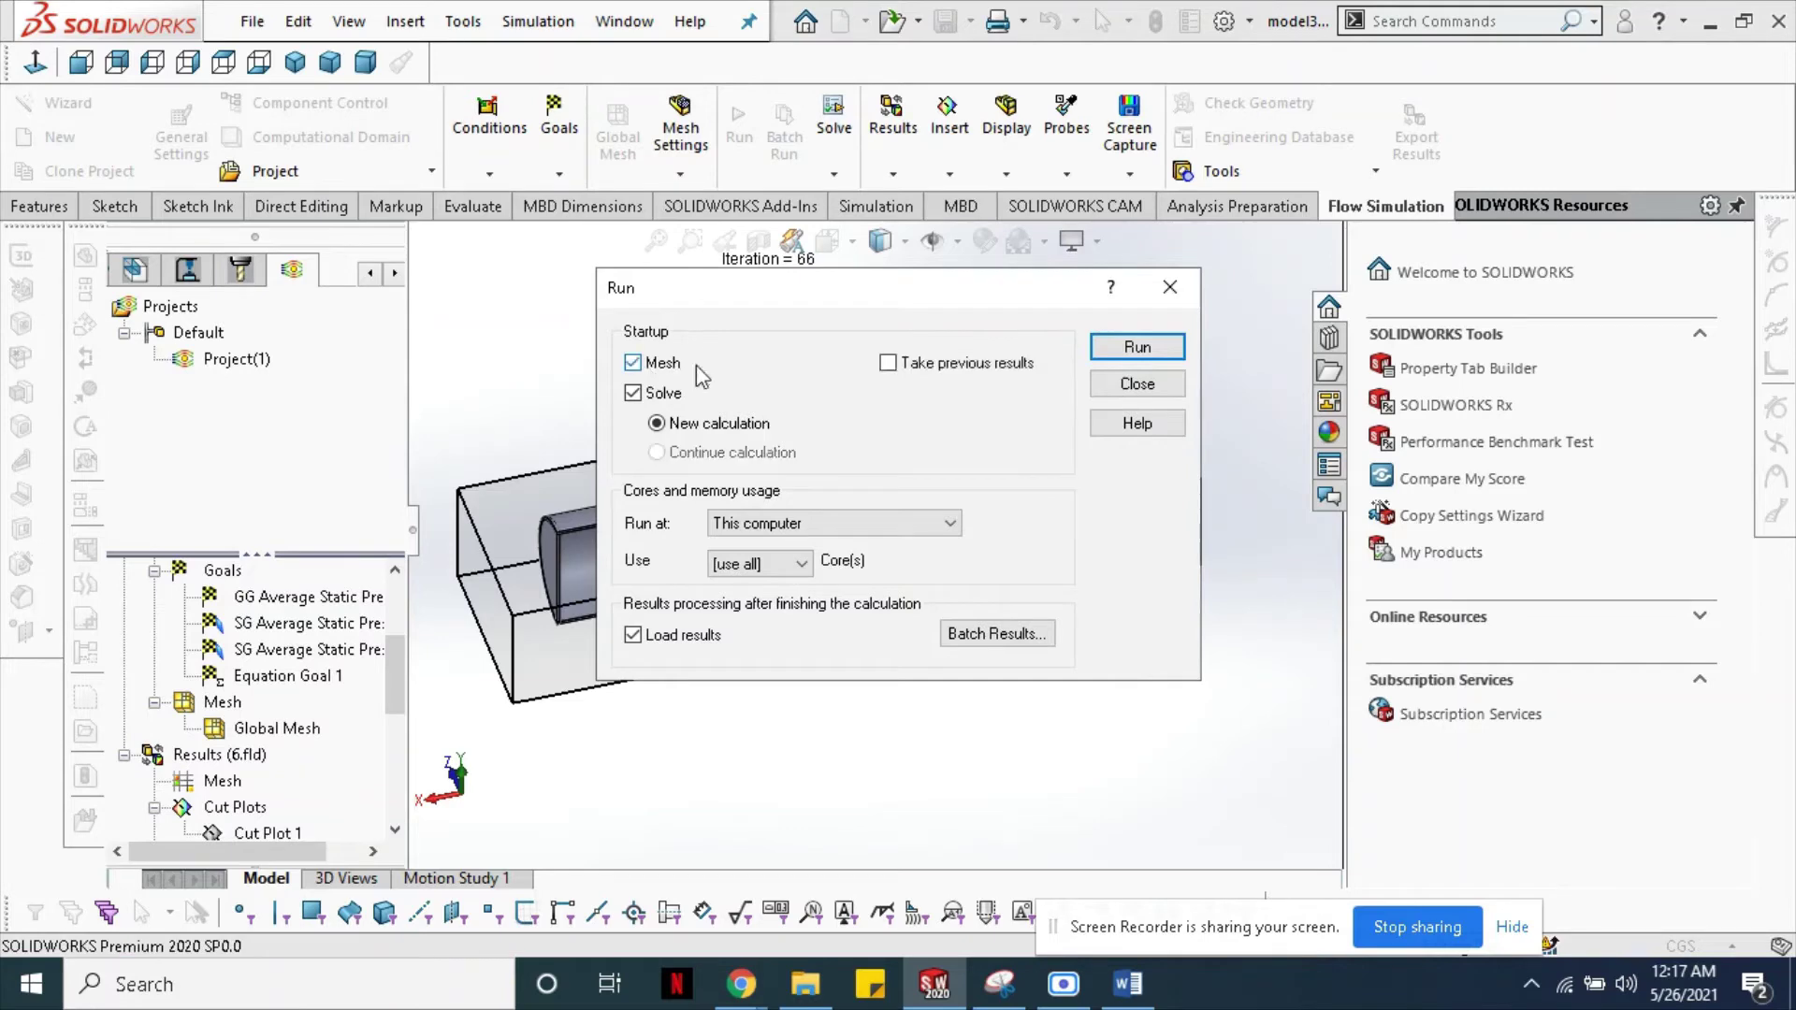
click(1108, 350)
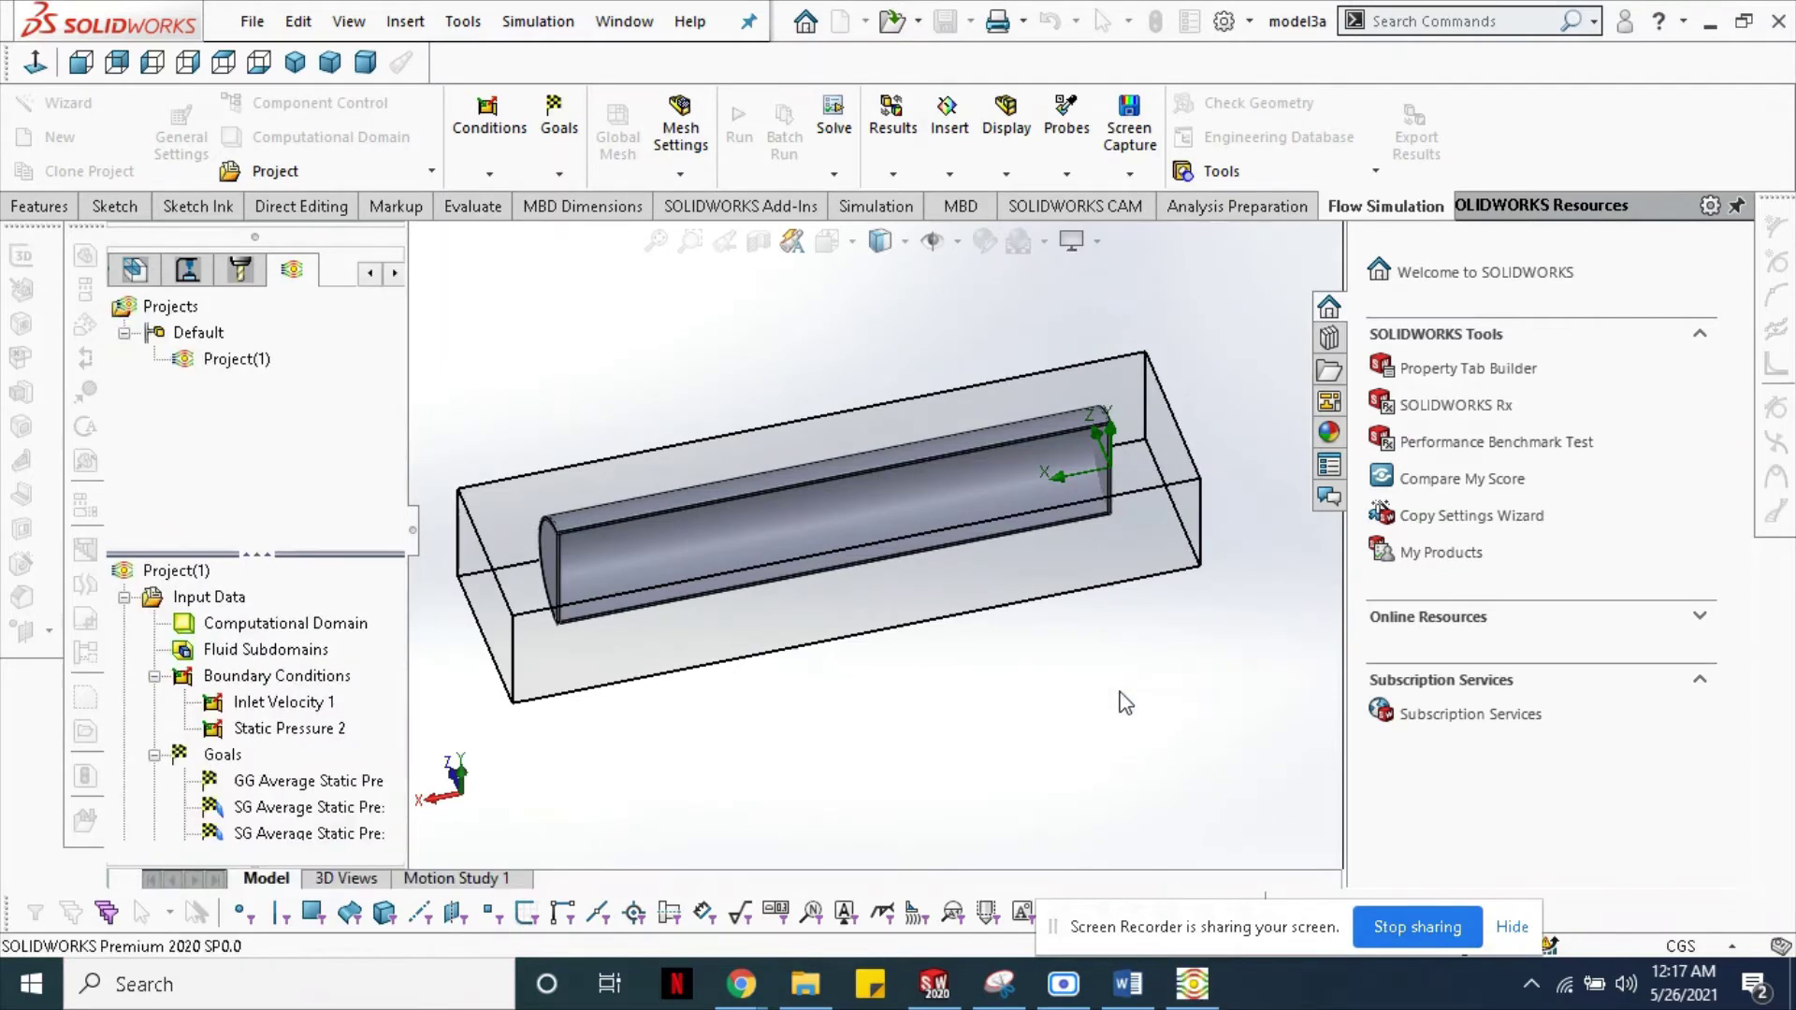
click(1216, 980)
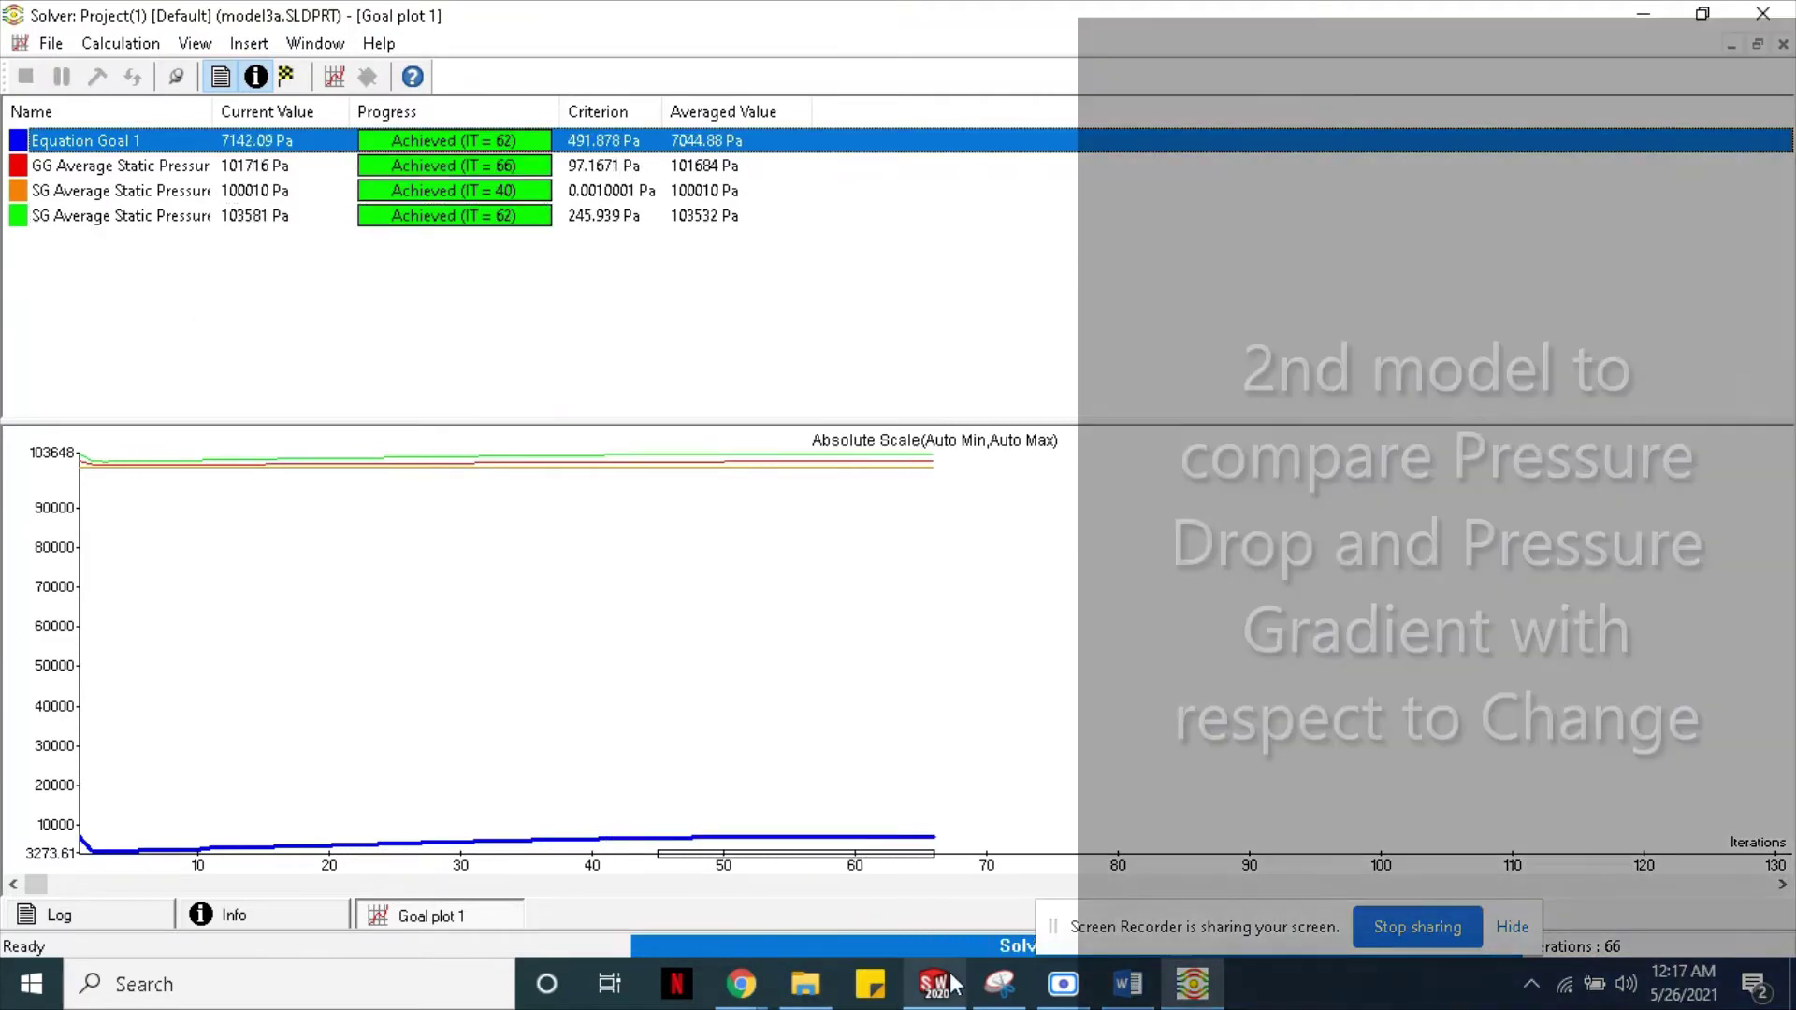
click(951, 978)
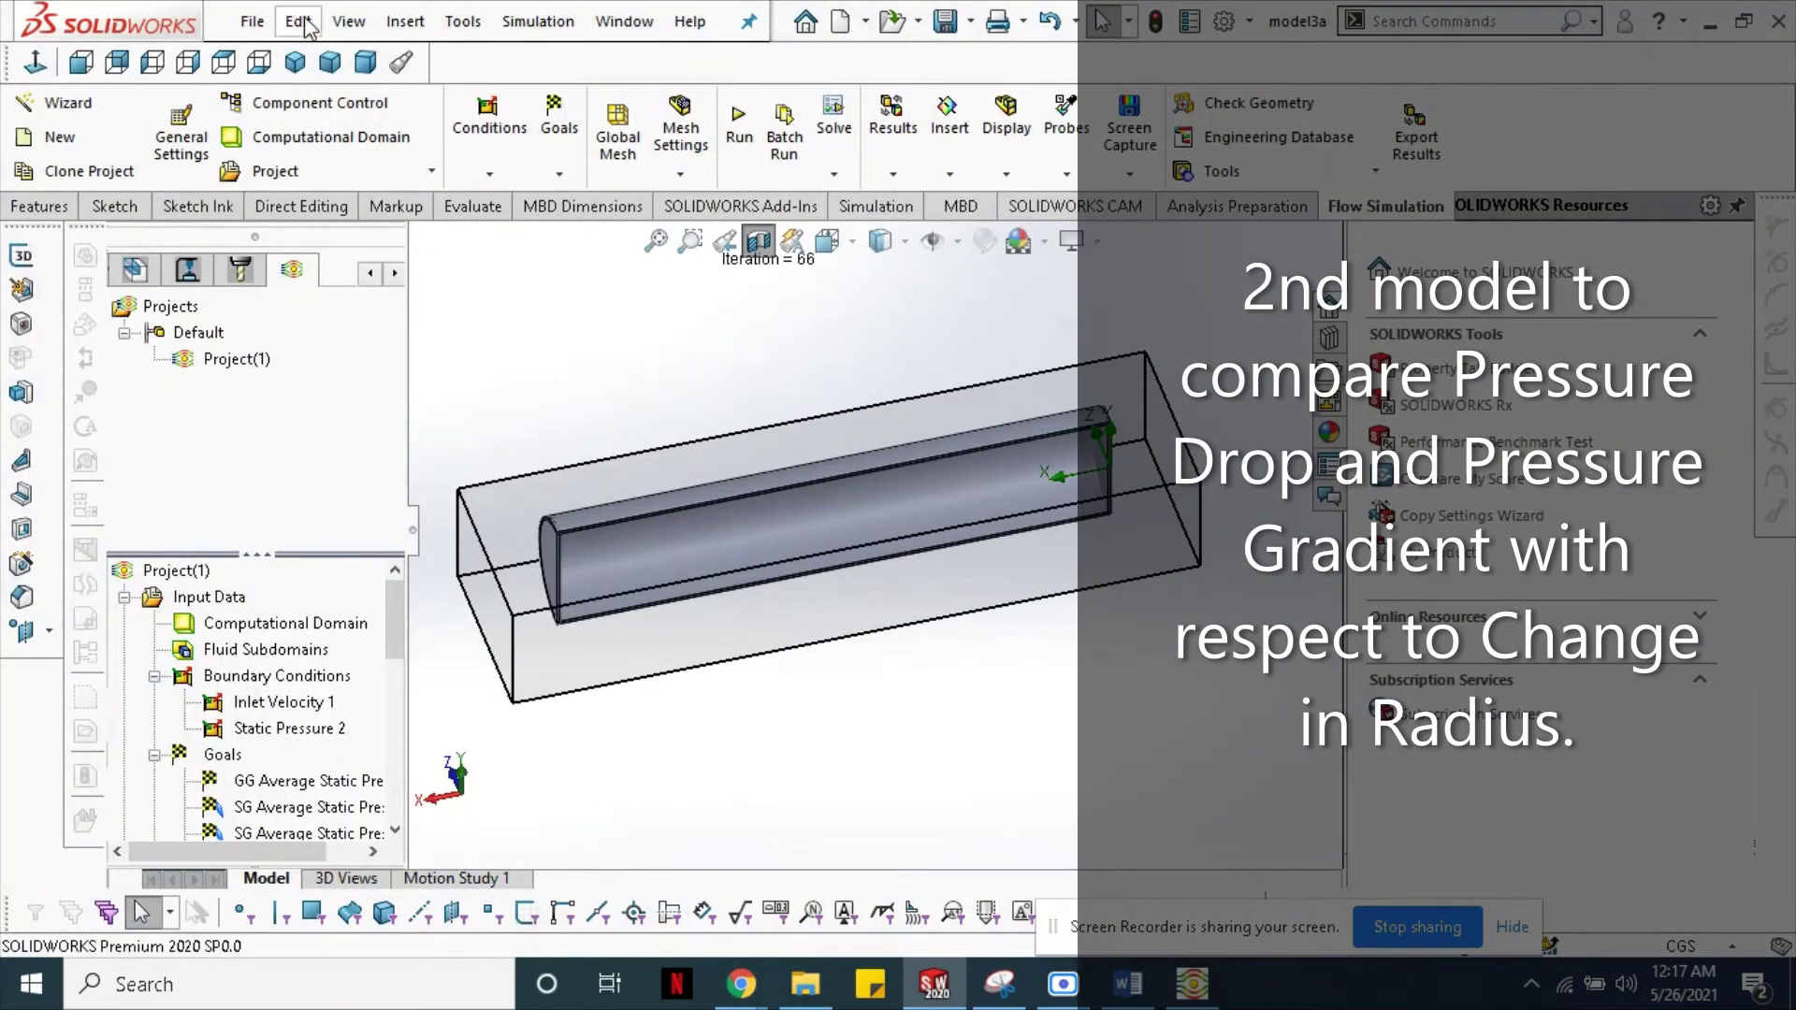
- Create a new part document, dismissing the low-memory warning
click(242, 23)
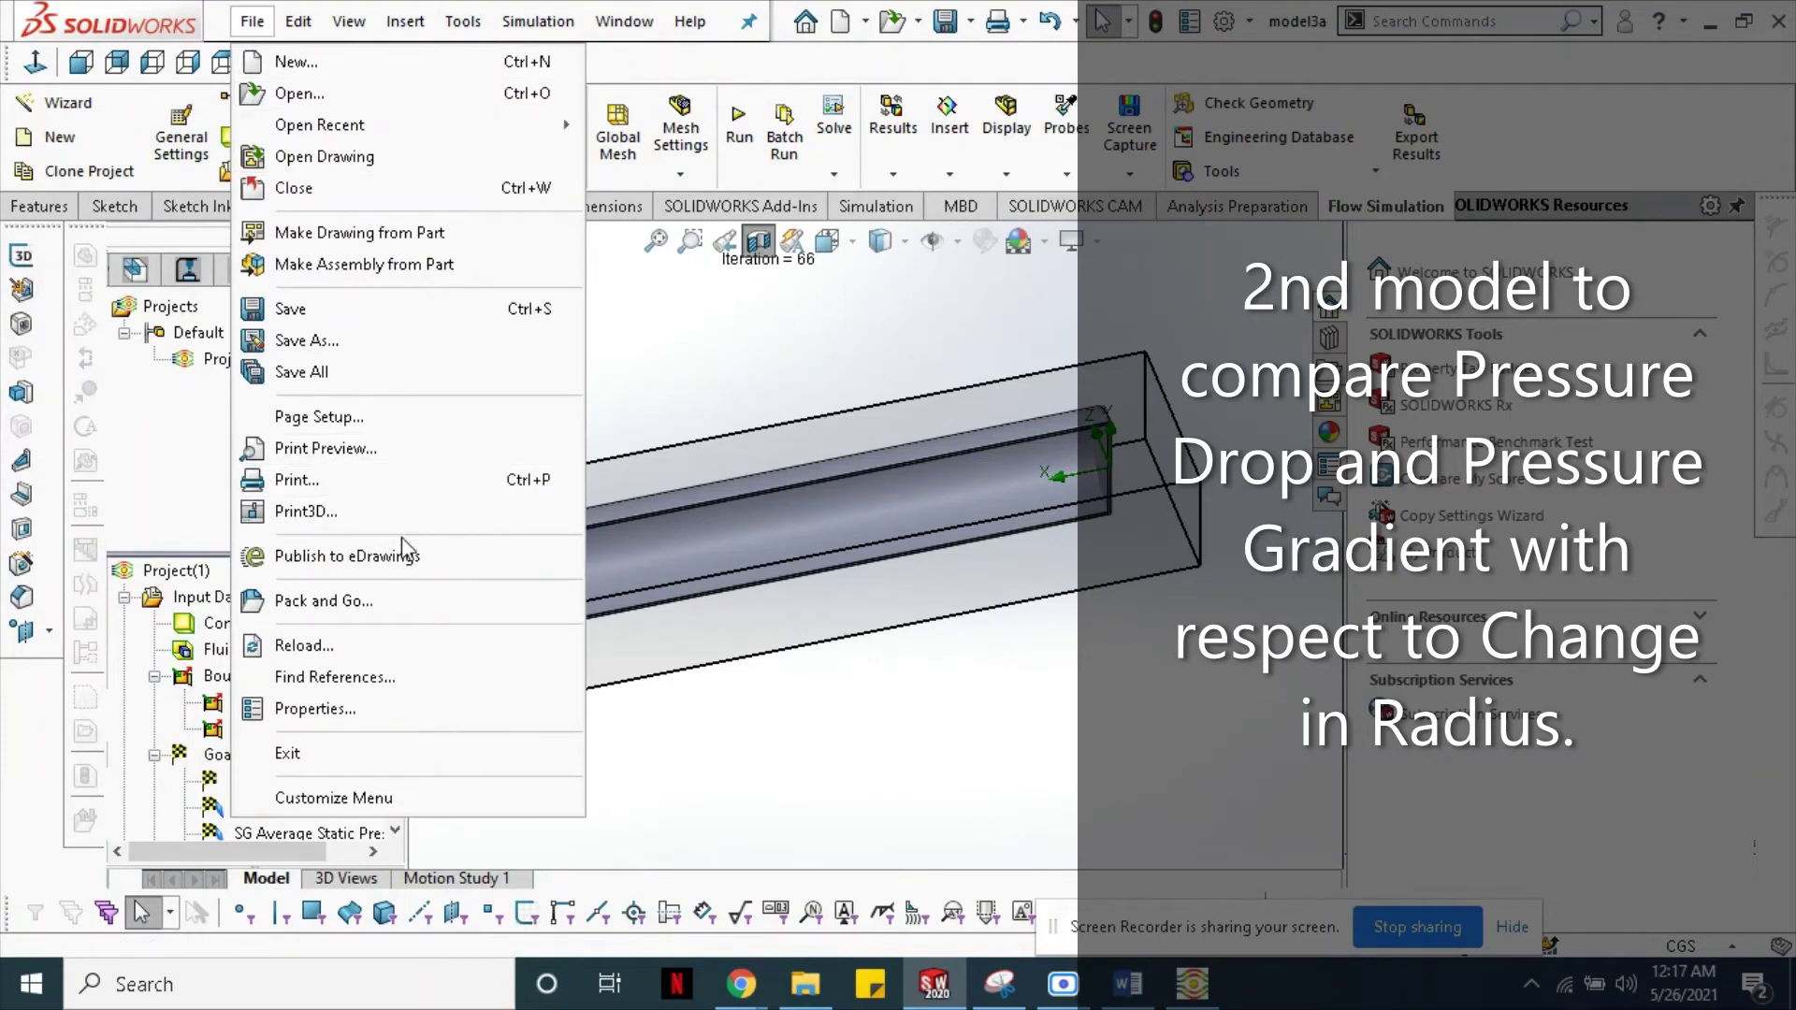
click(388, 97)
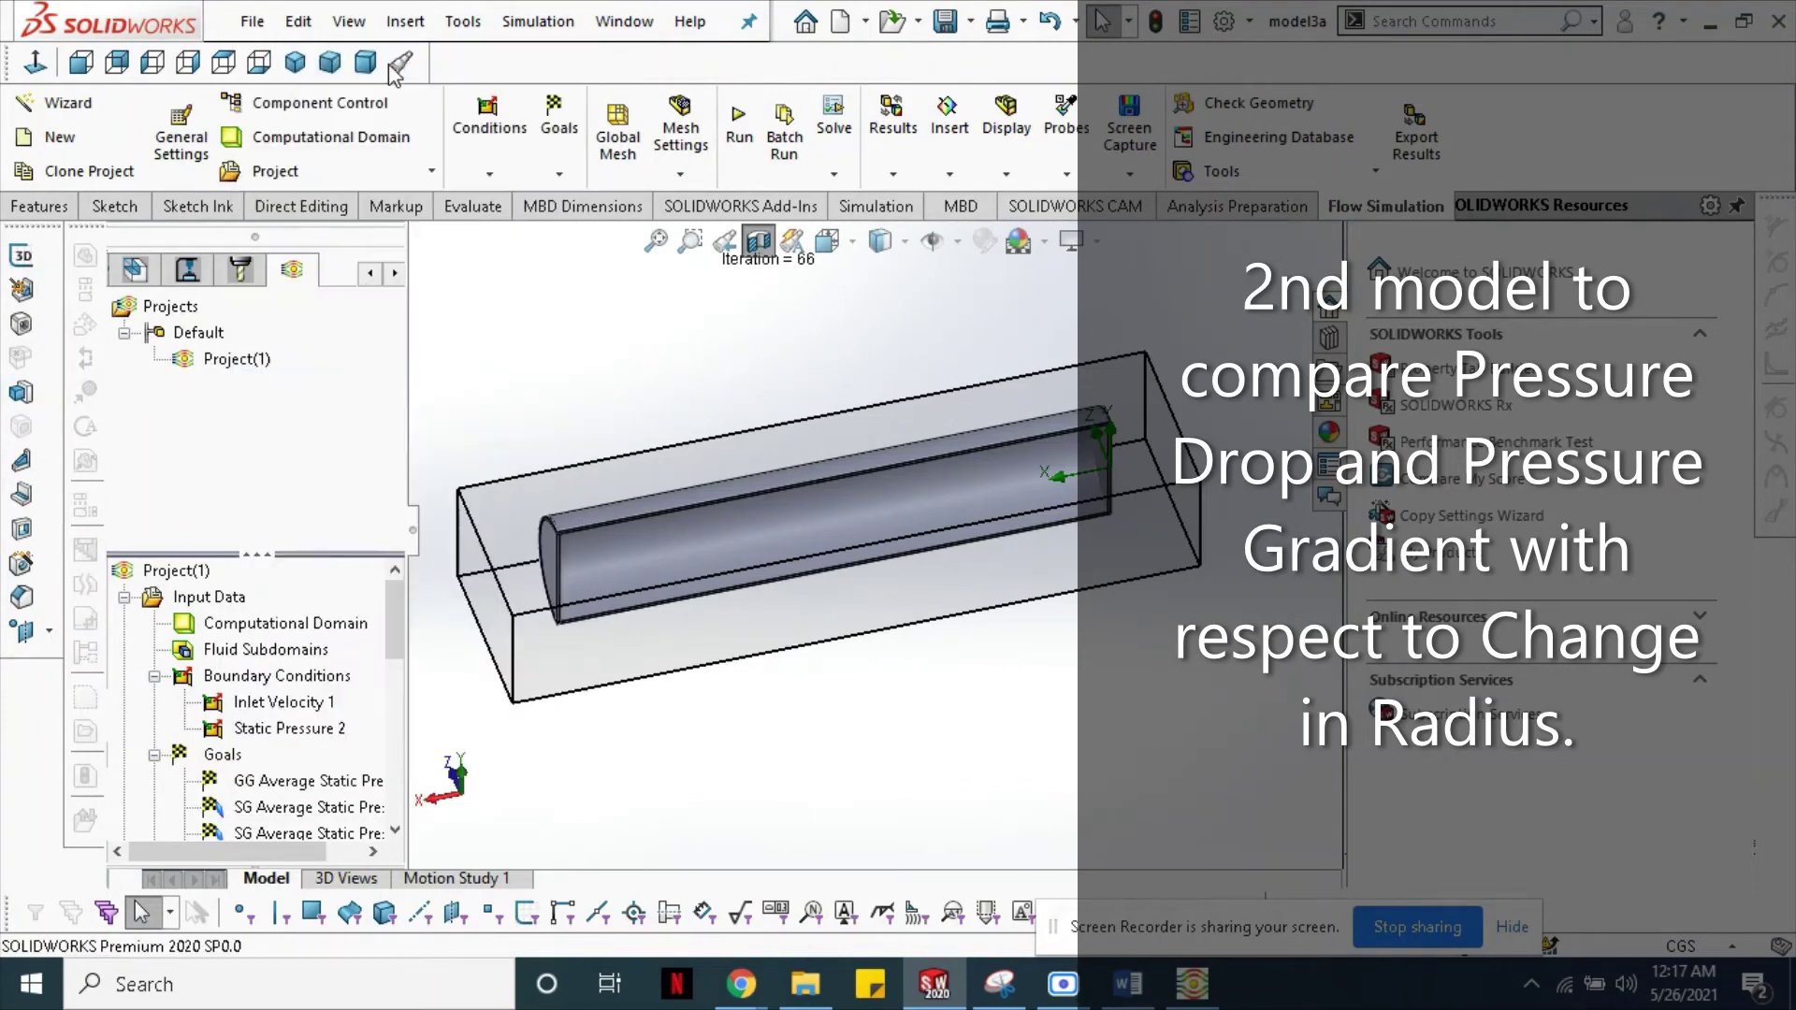
click(940, 554)
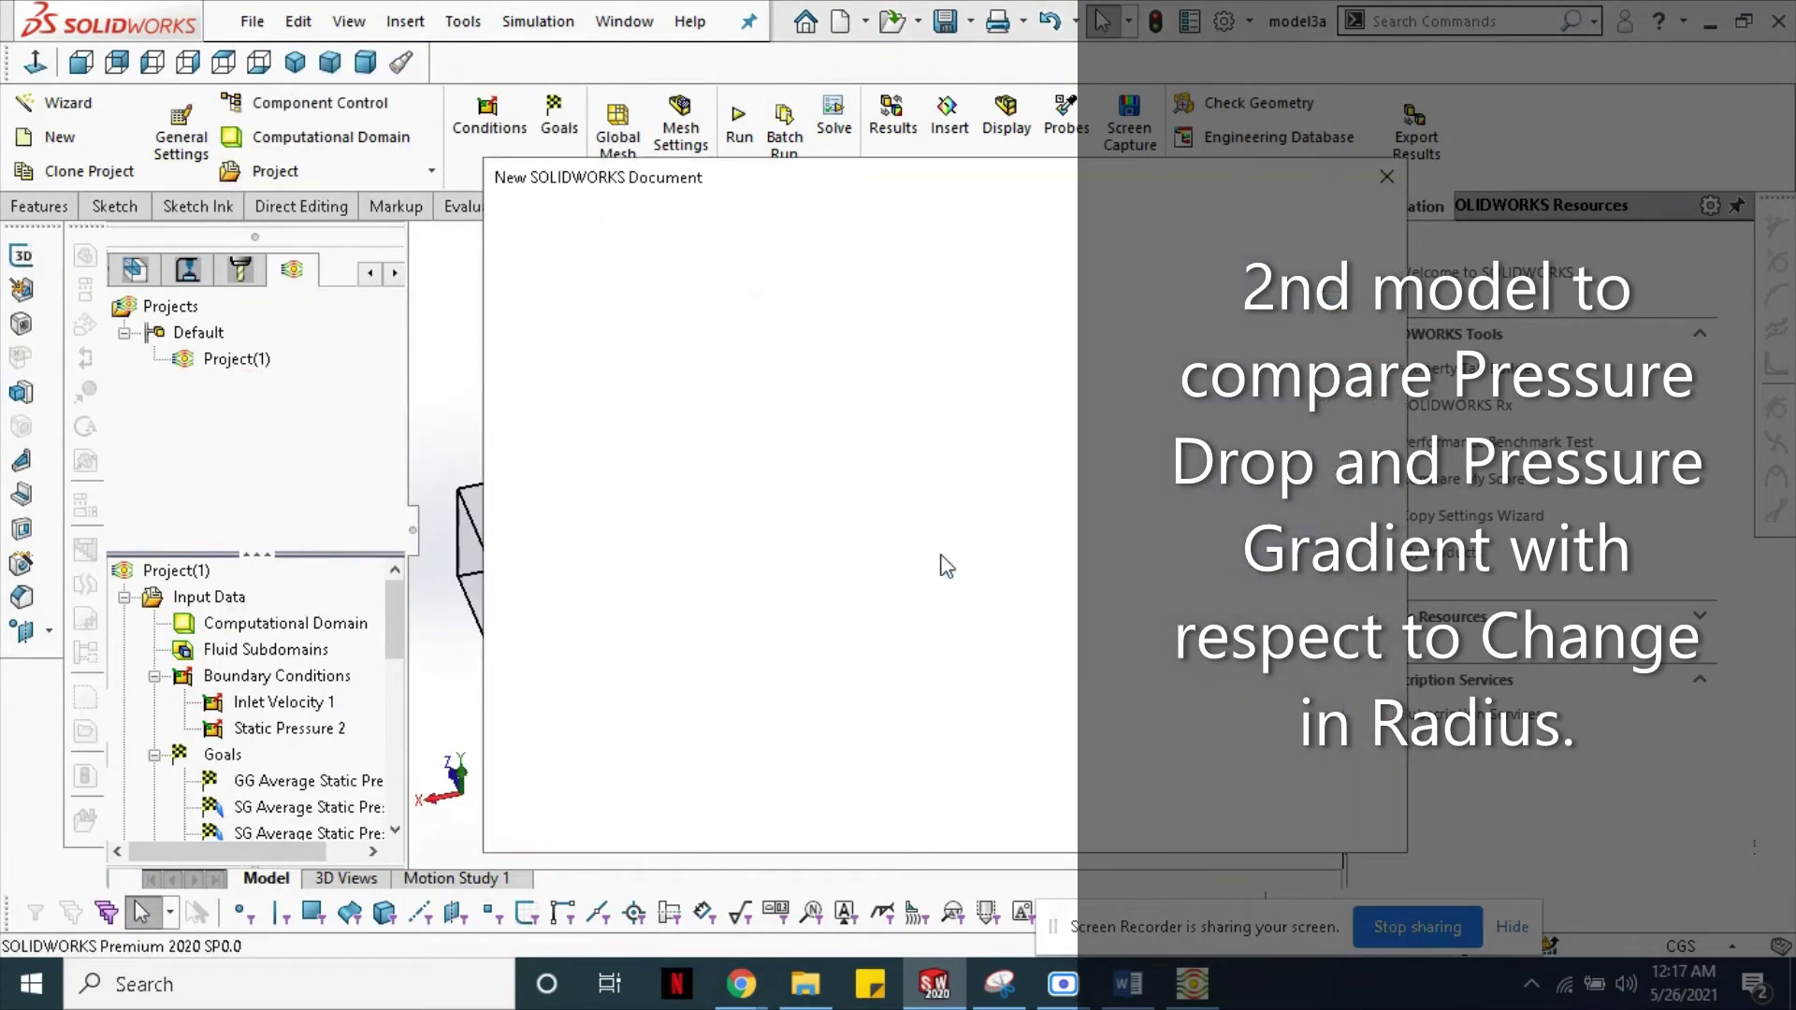
click(1059, 801)
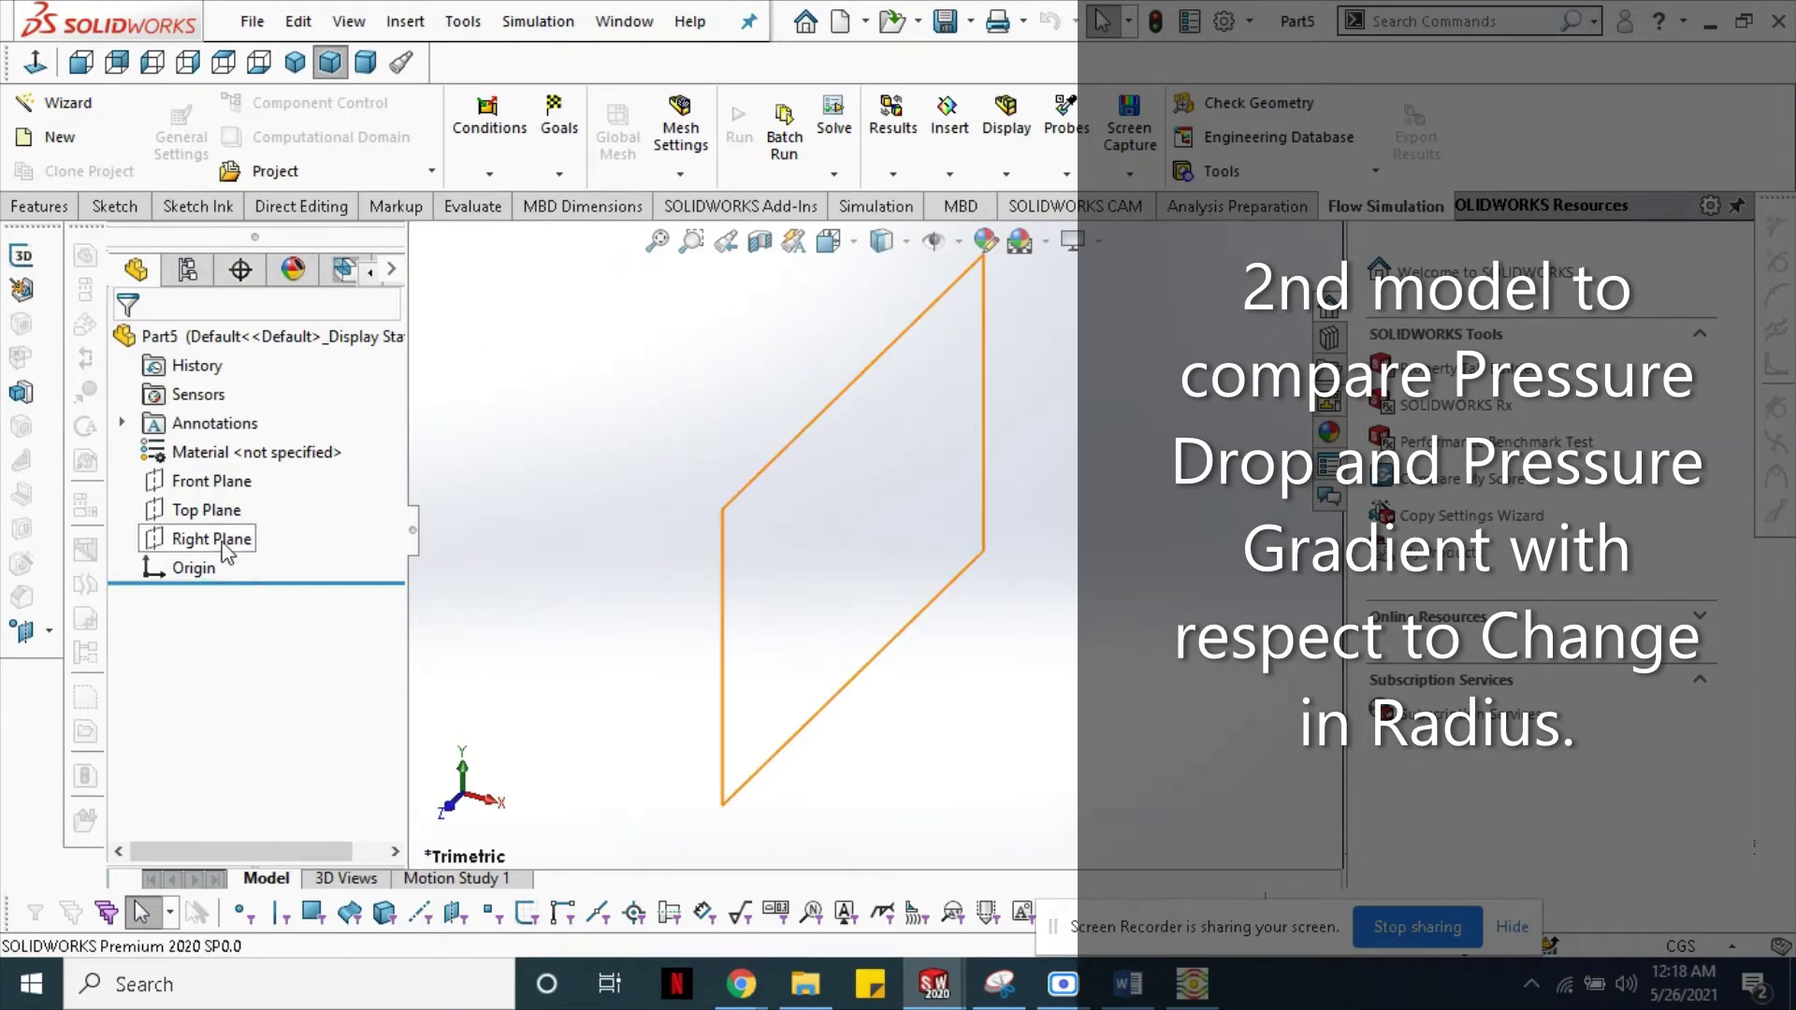
- Begin a new sketch on the Right Plane of the new part
click(212, 539)
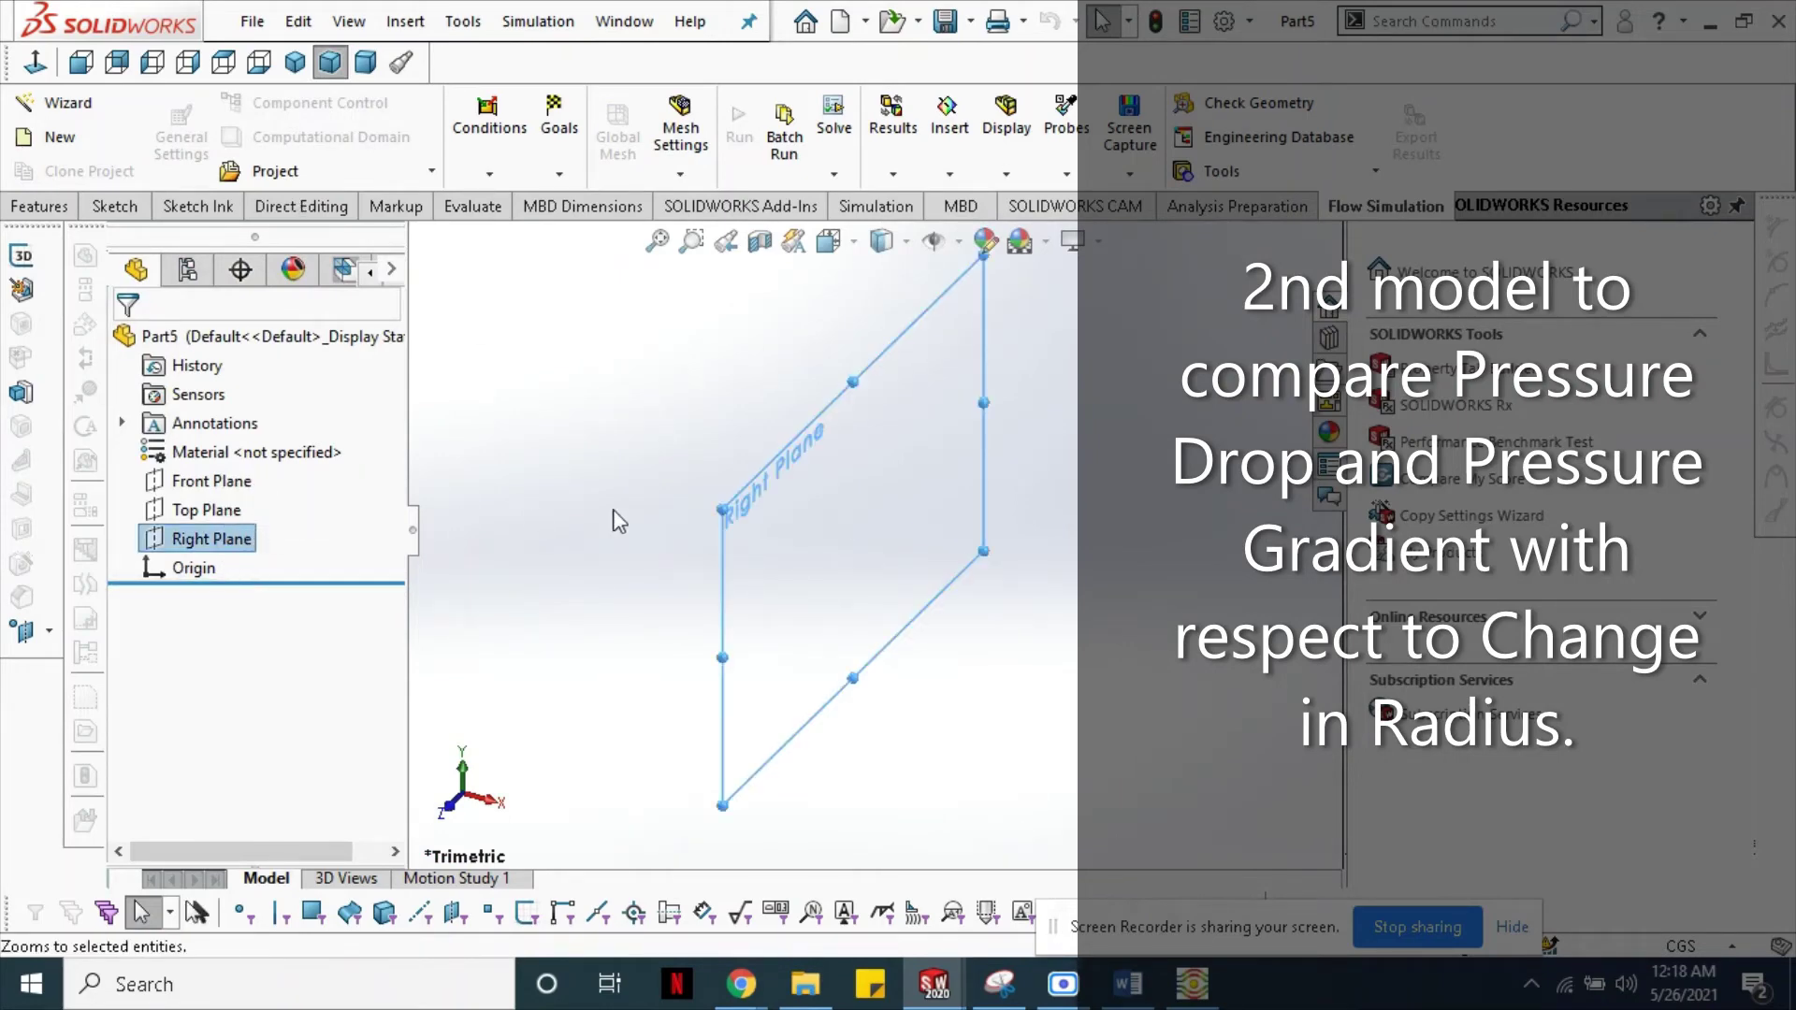
click(229, 541)
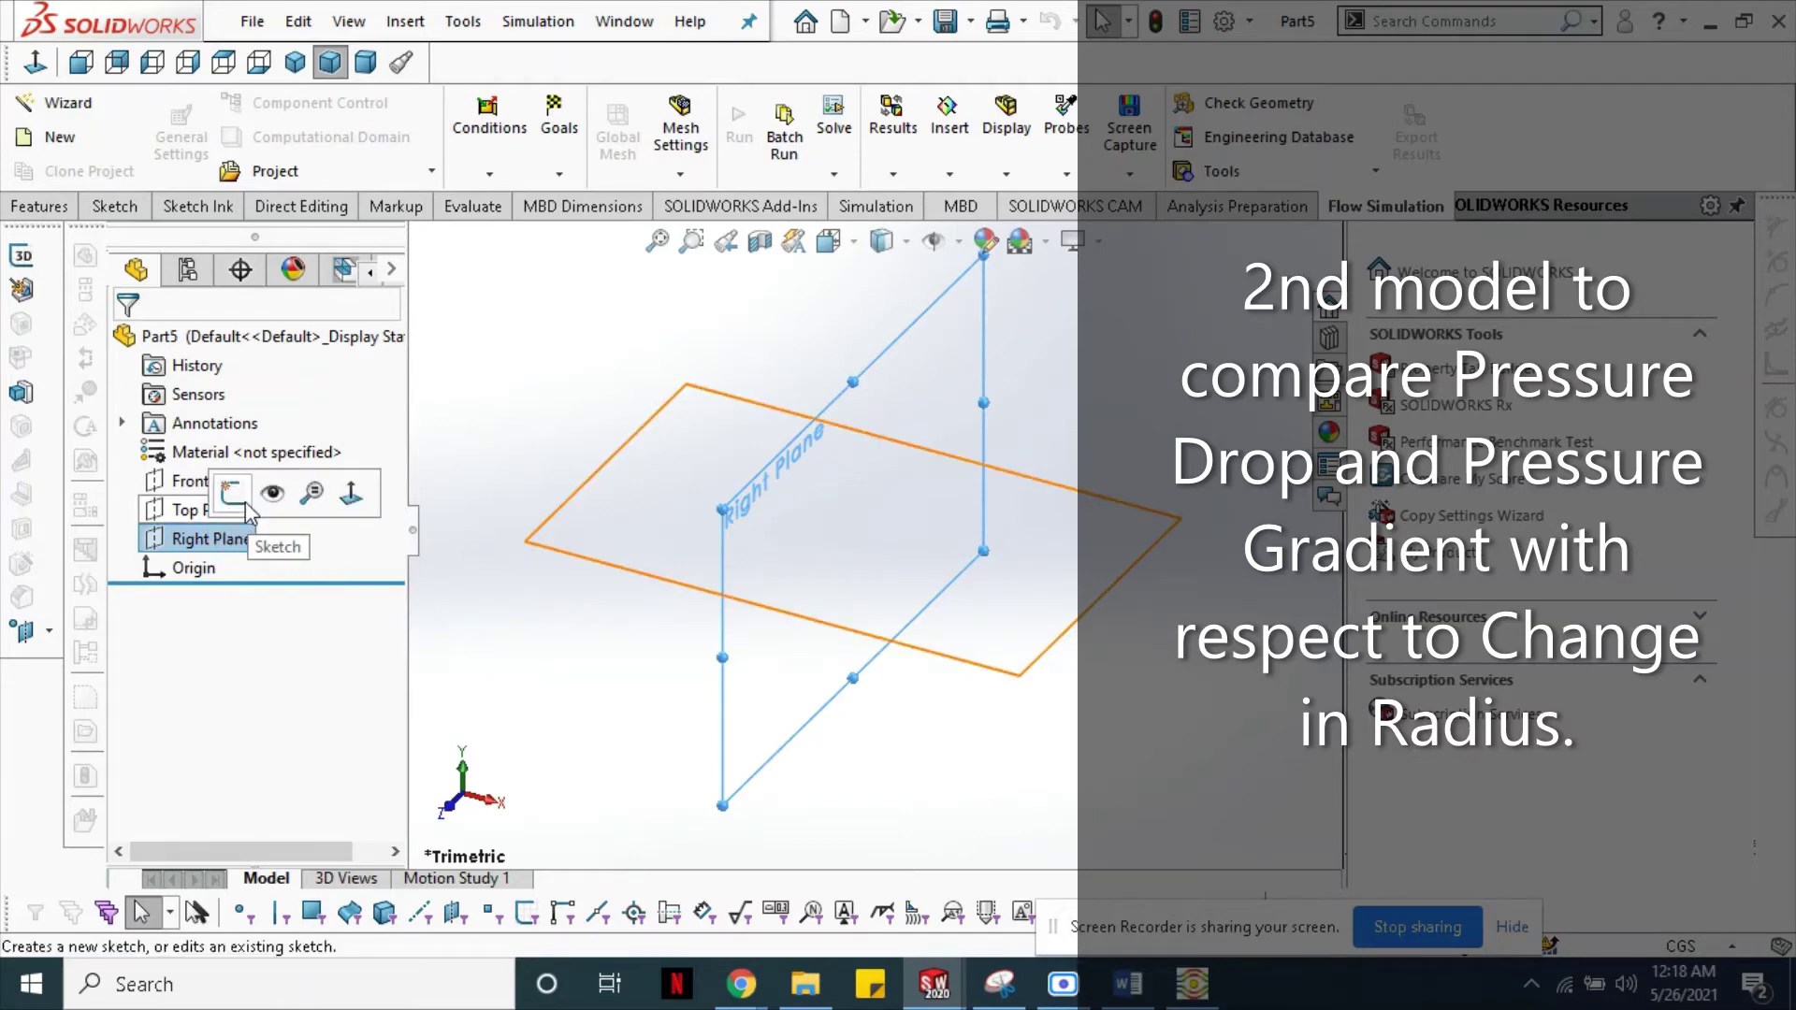
click(234, 494)
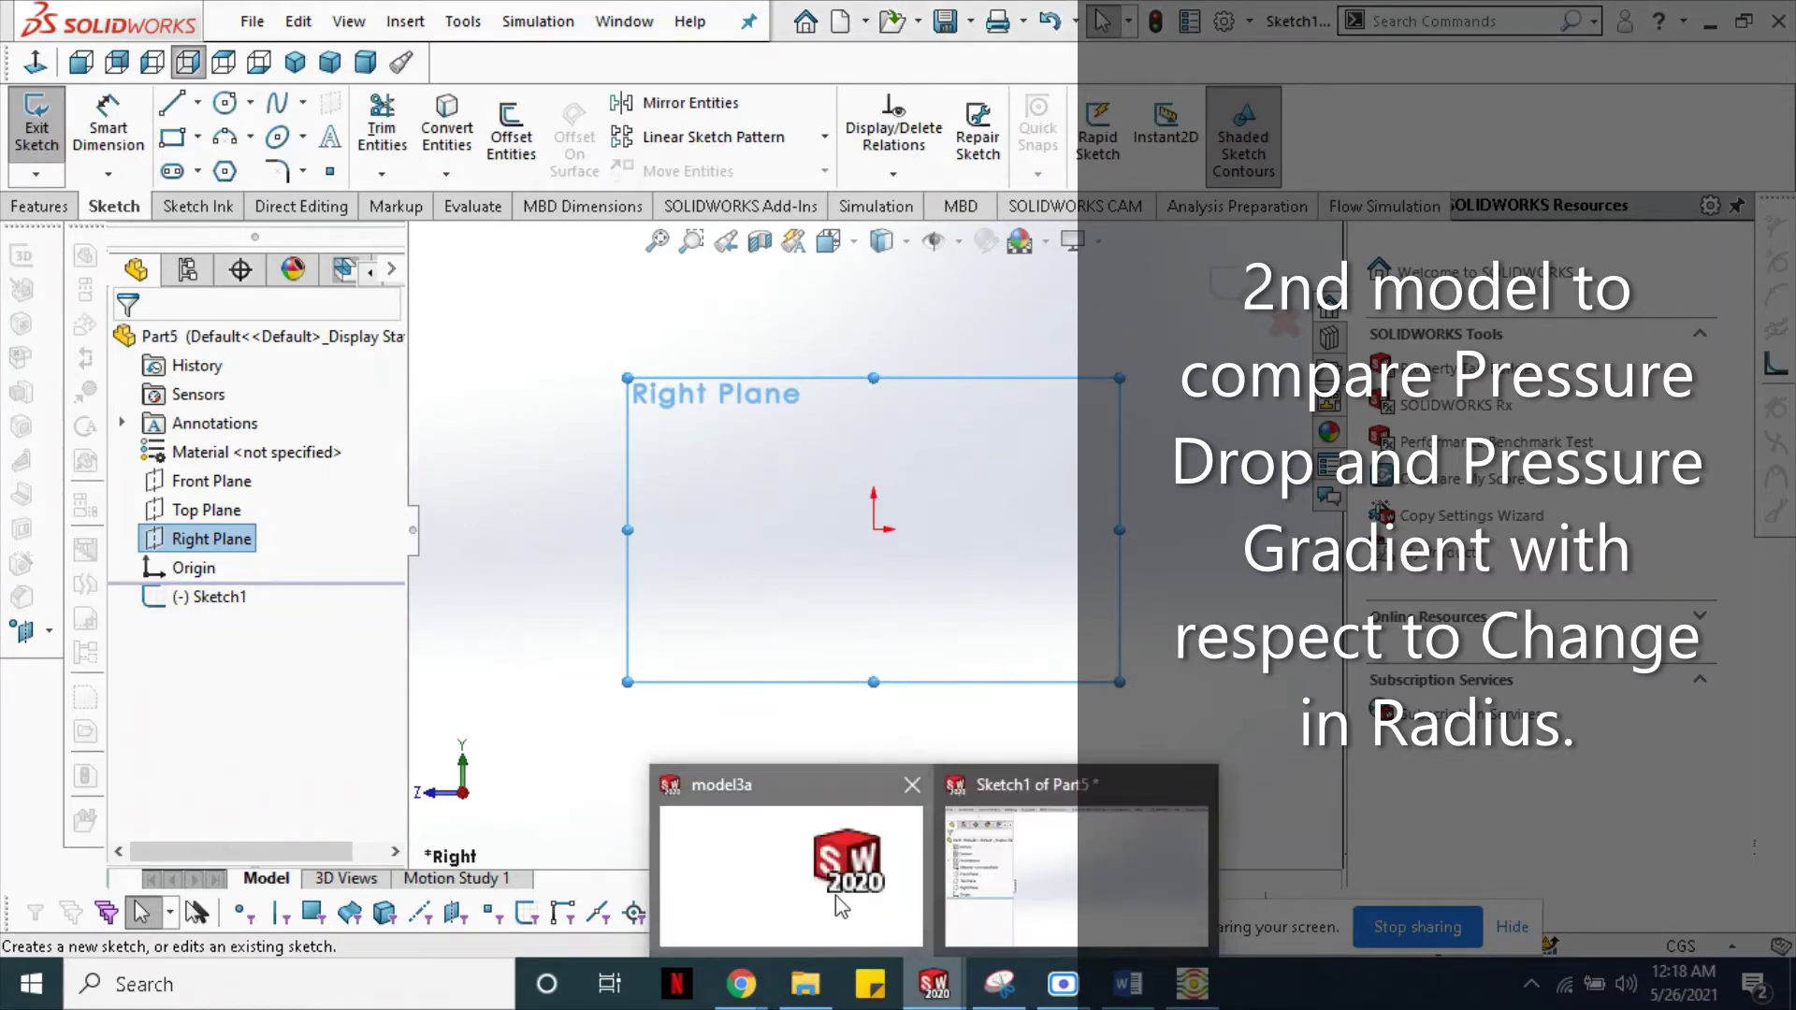
- In model3a, open Sketch1 under Boss-Extrude1 for editing
click(836, 890)
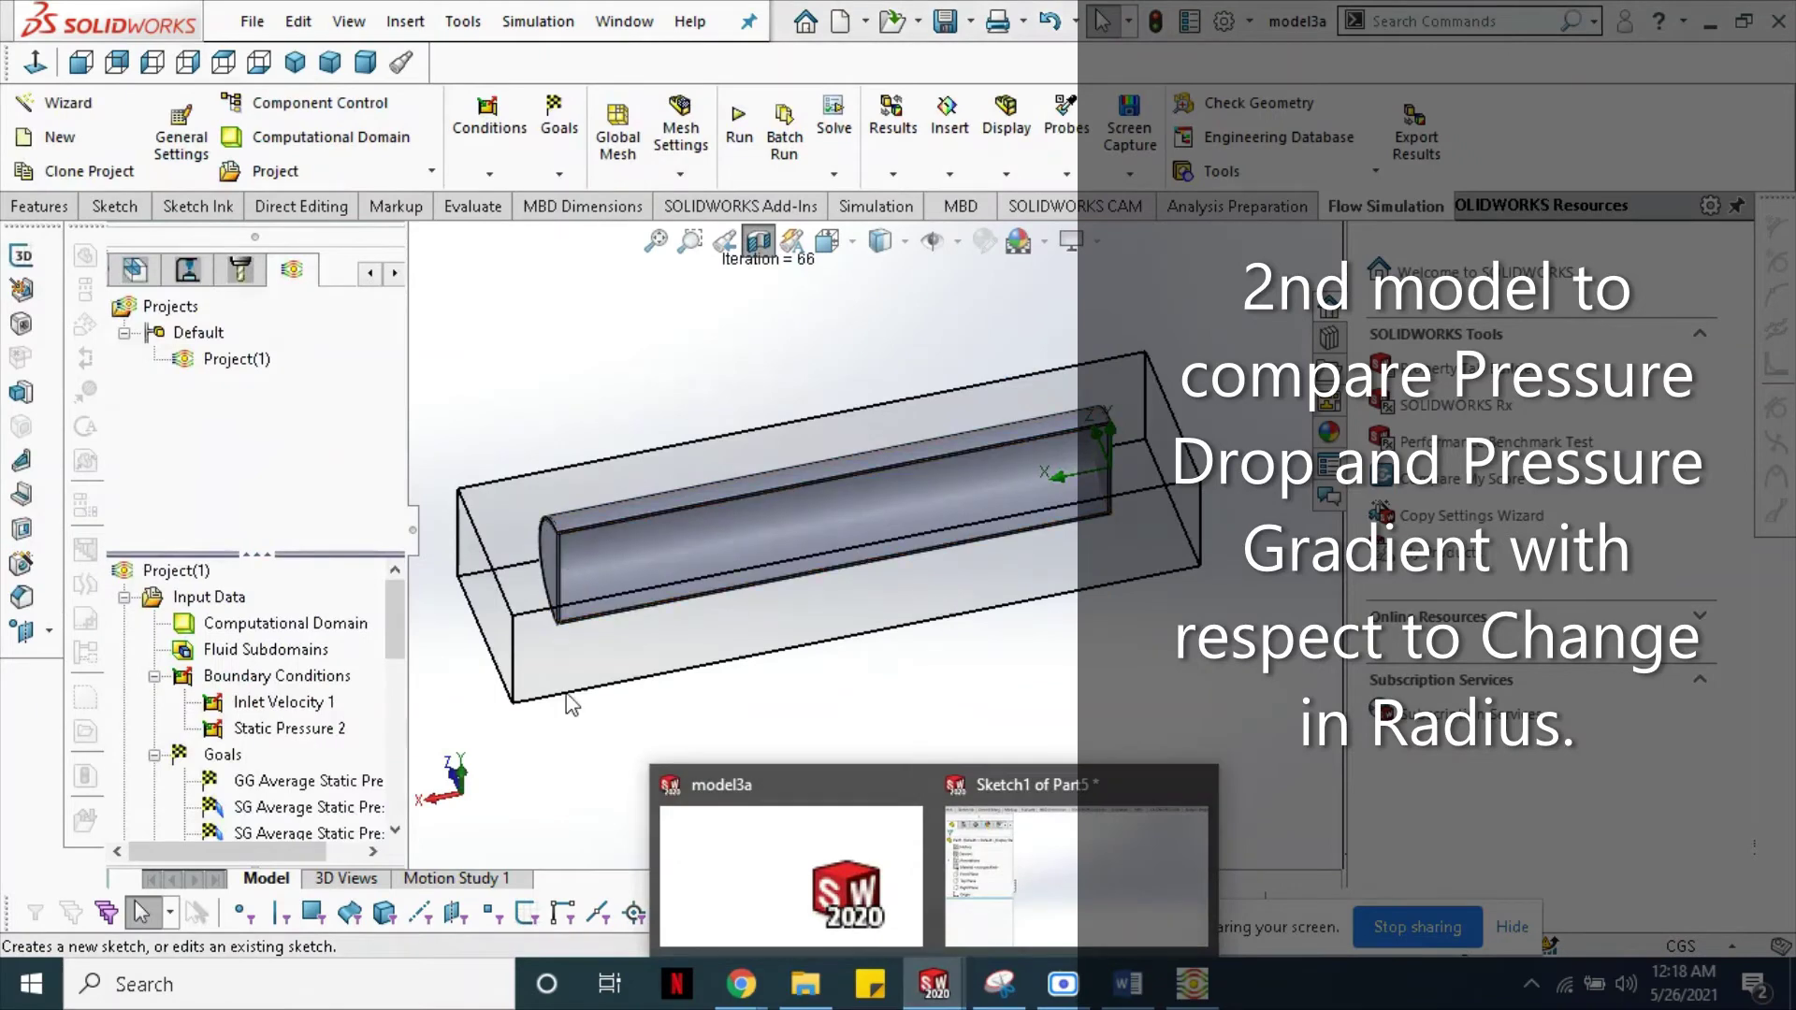
click(122, 258)
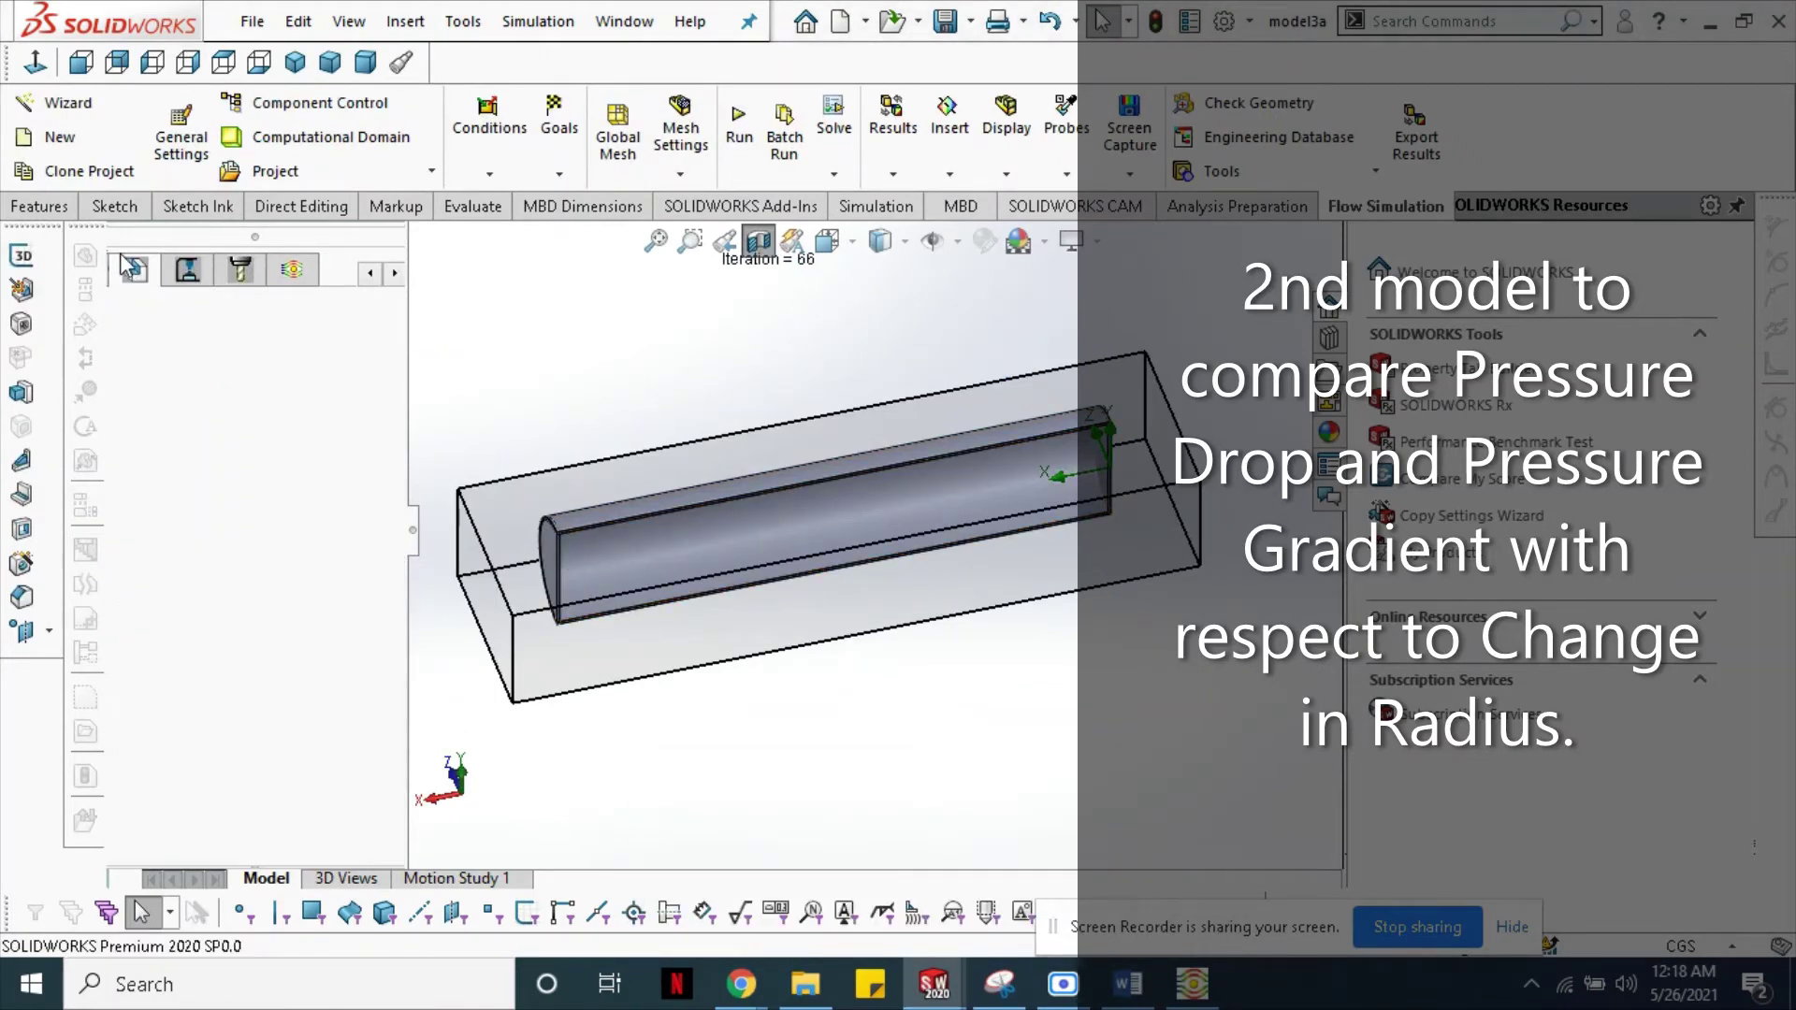
click(372, 277)
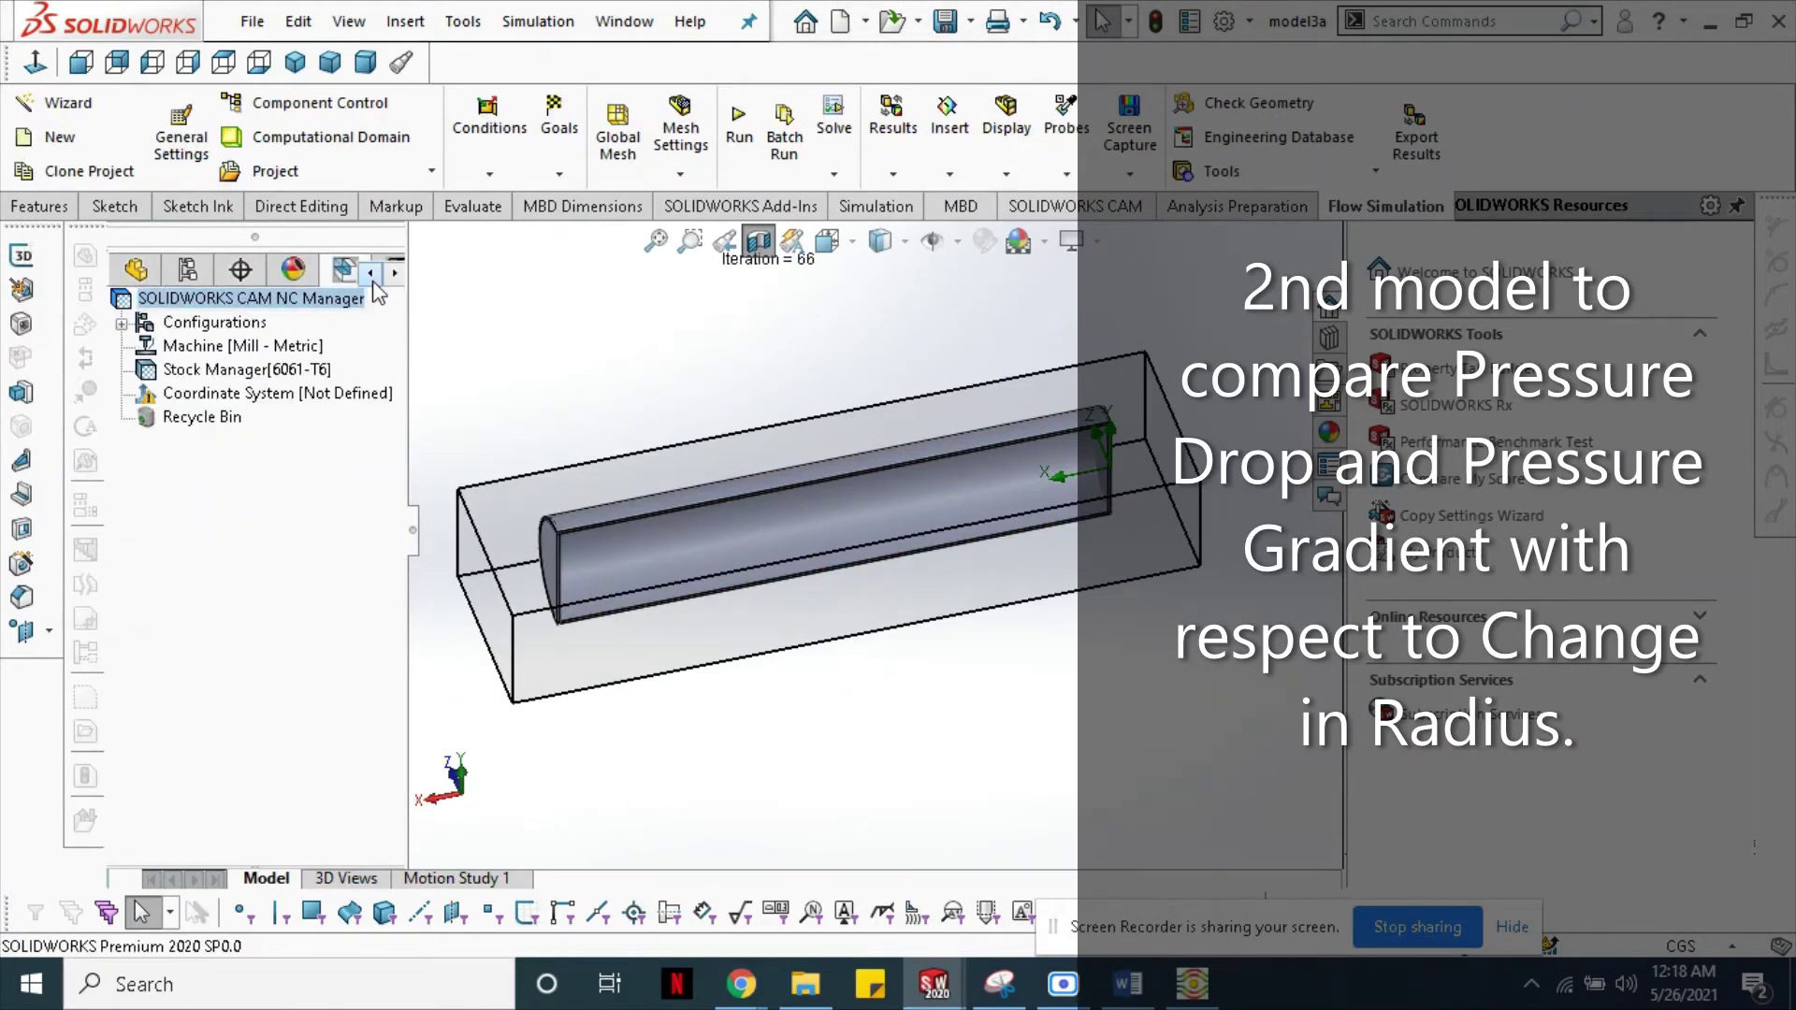
click(371, 272)
click(371, 272)
click(135, 270)
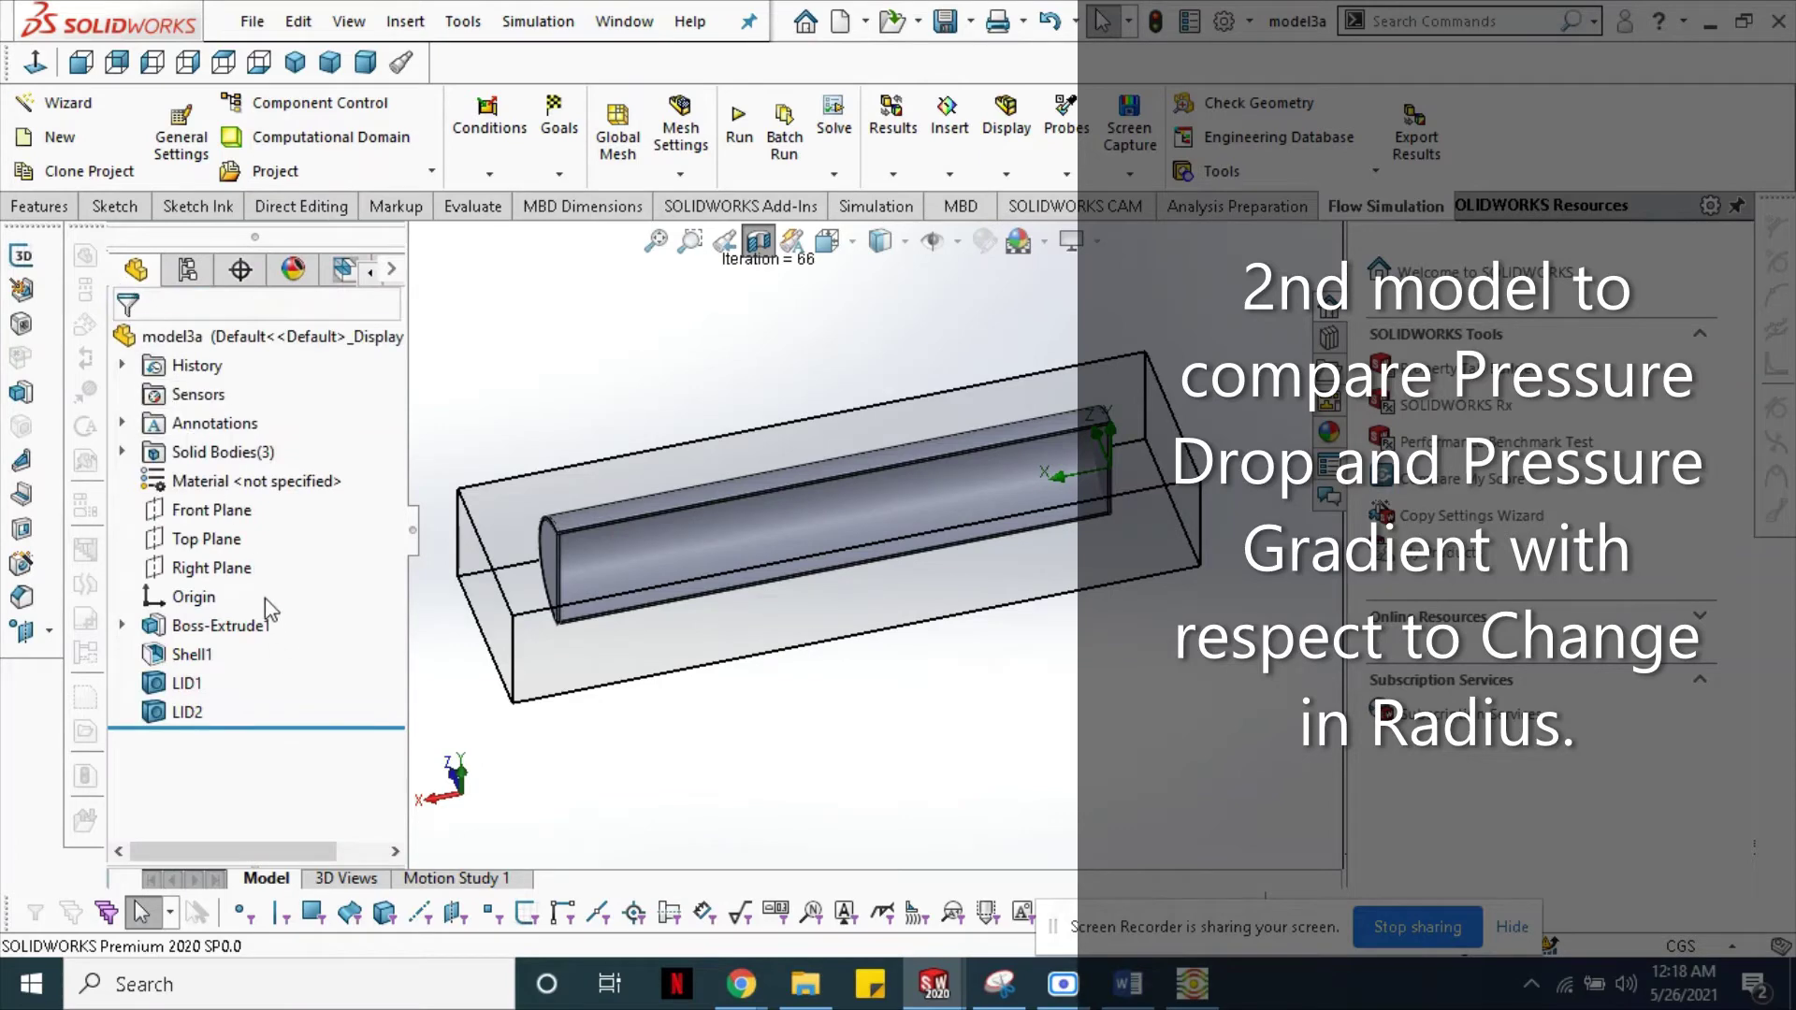
click(122, 625)
click(239, 655)
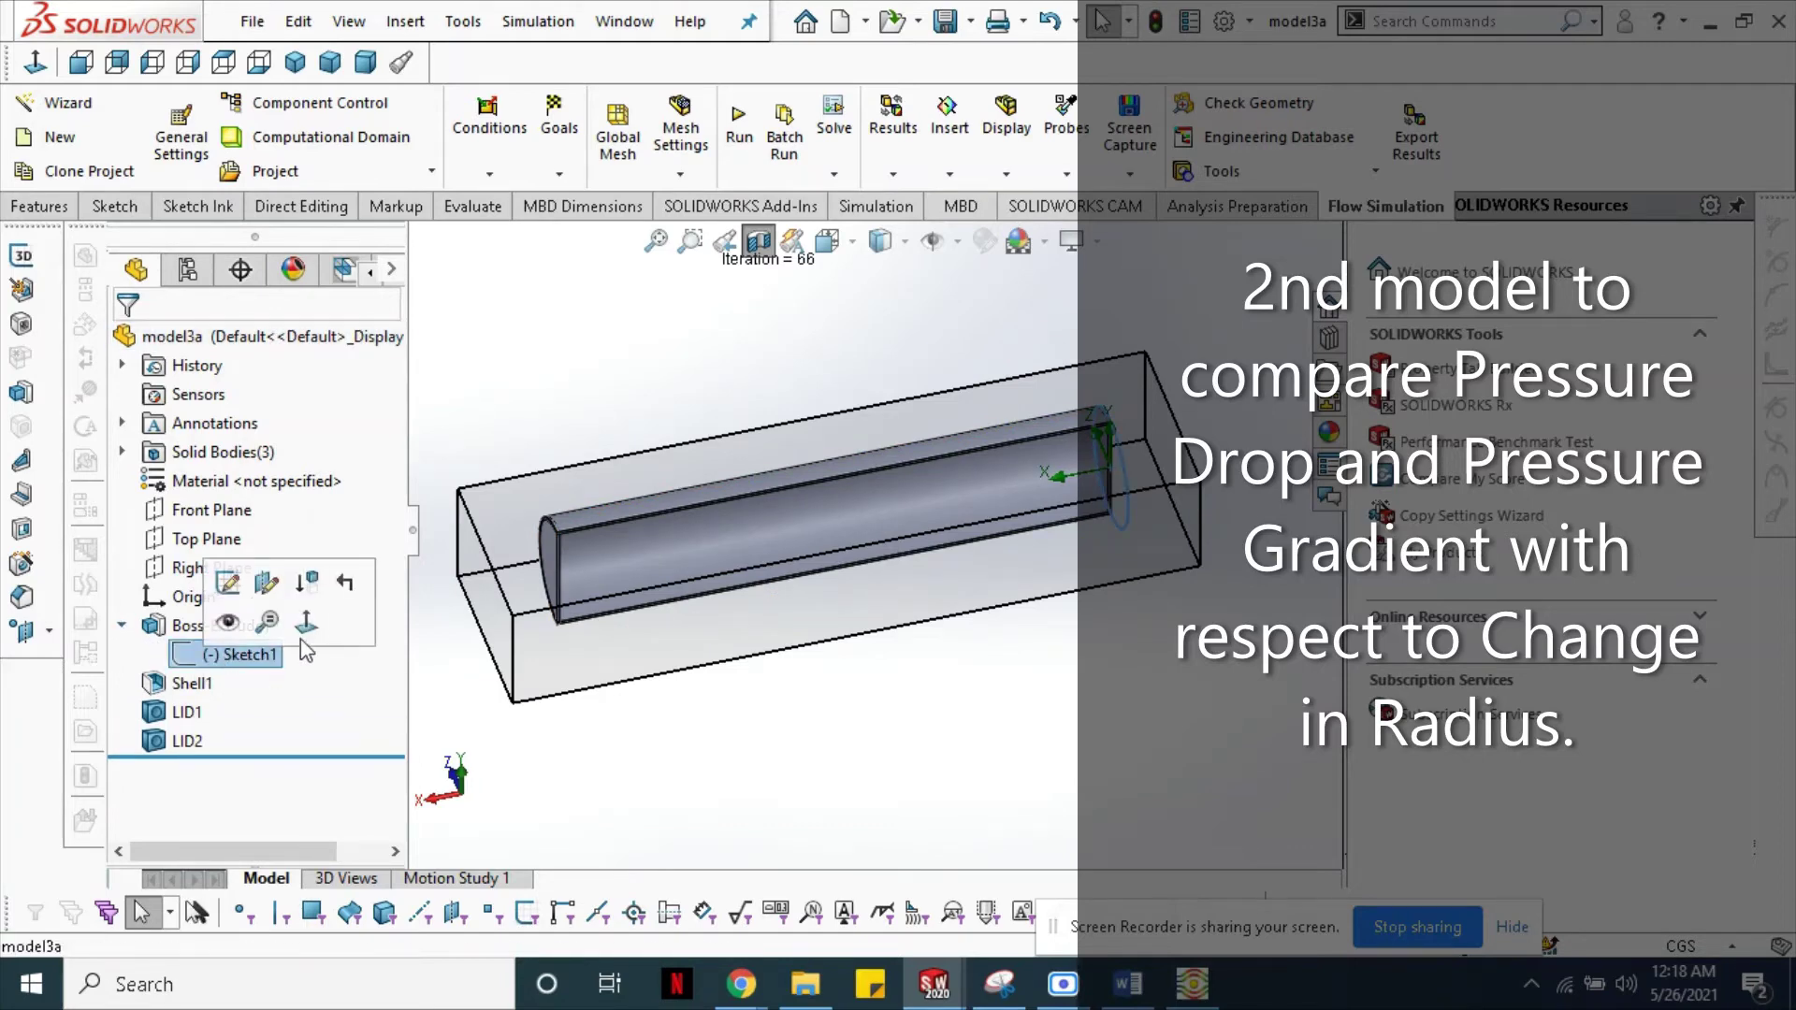
click(241, 592)
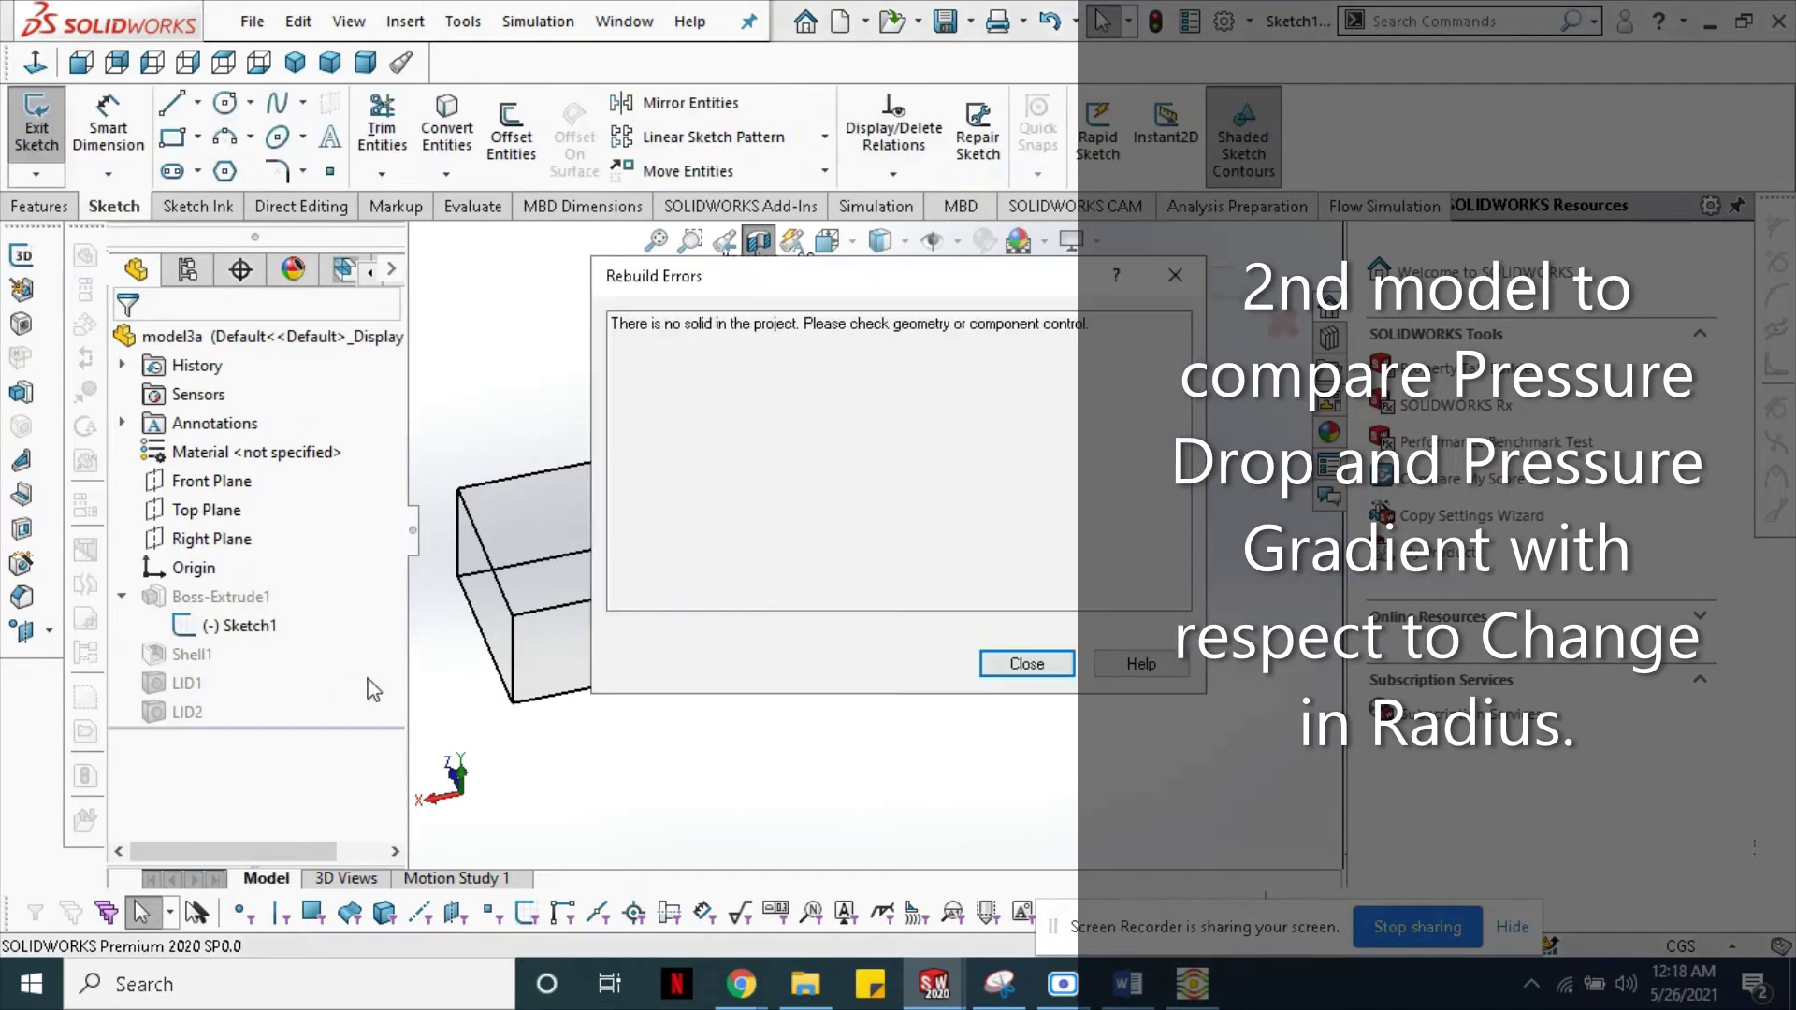
- Check the circle's size, exit the sketch, and accept resetting the domain and mesh
click(1027, 663)
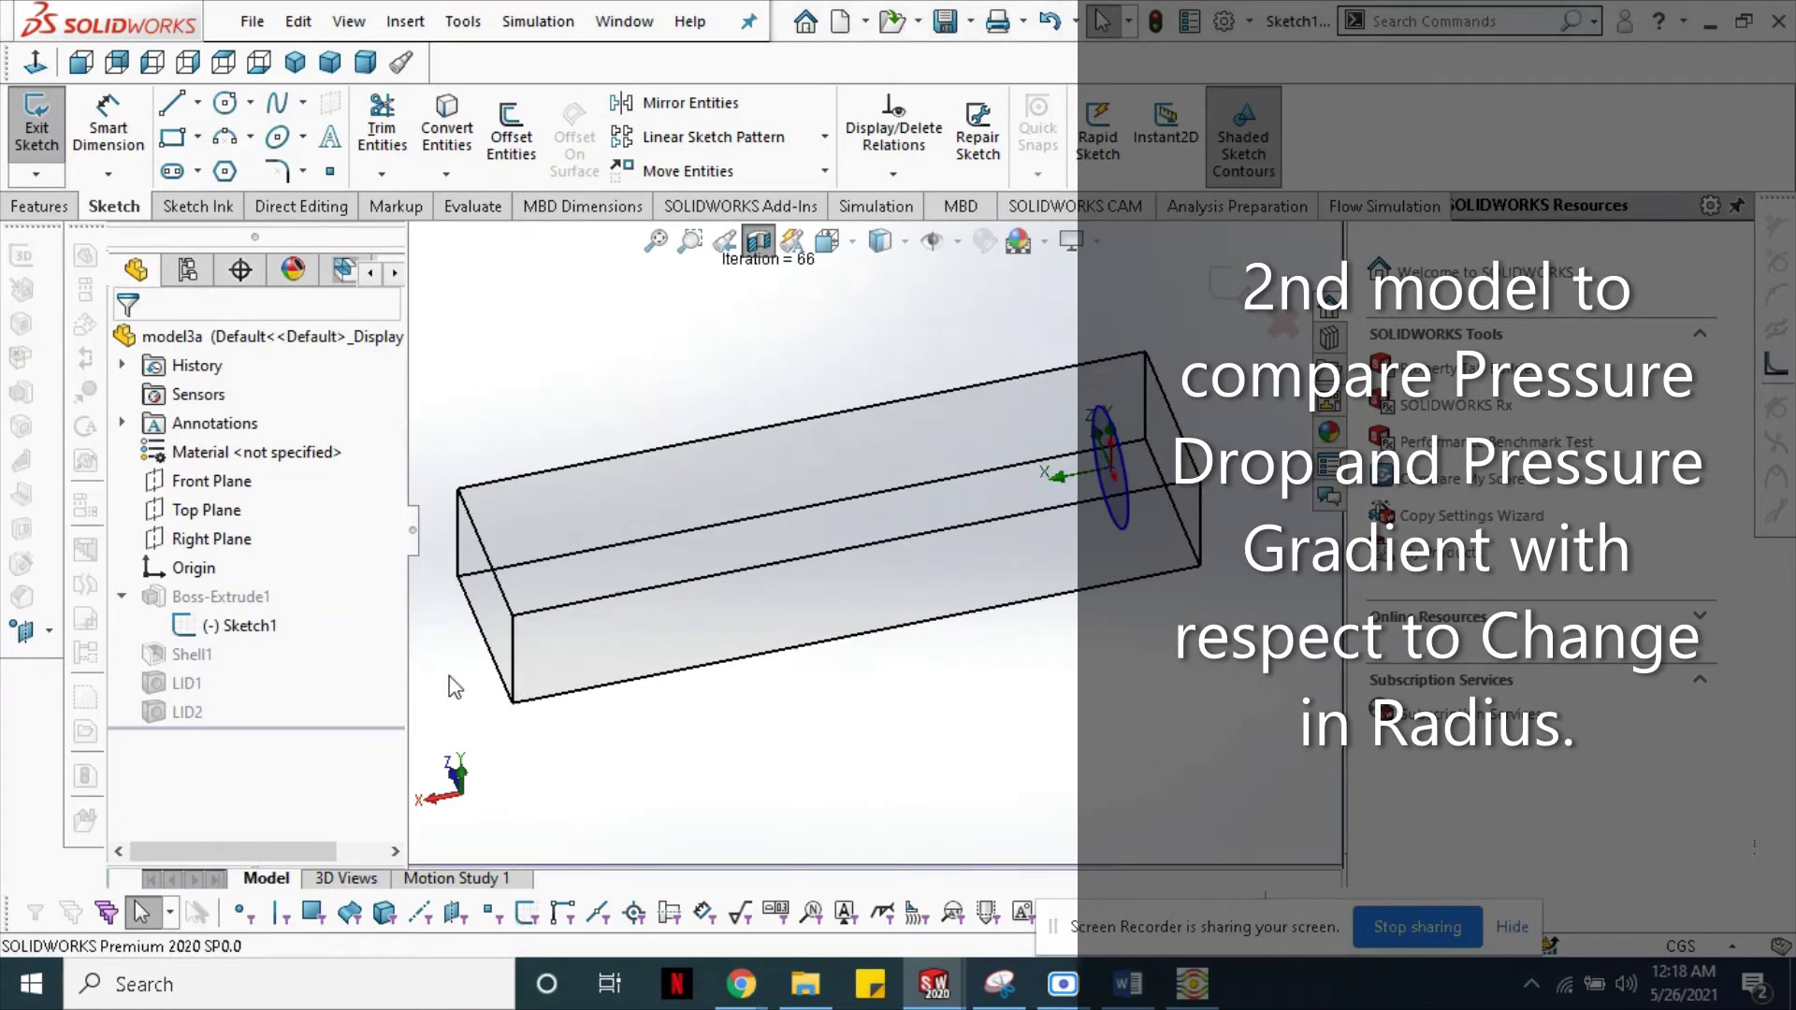
click(1130, 522)
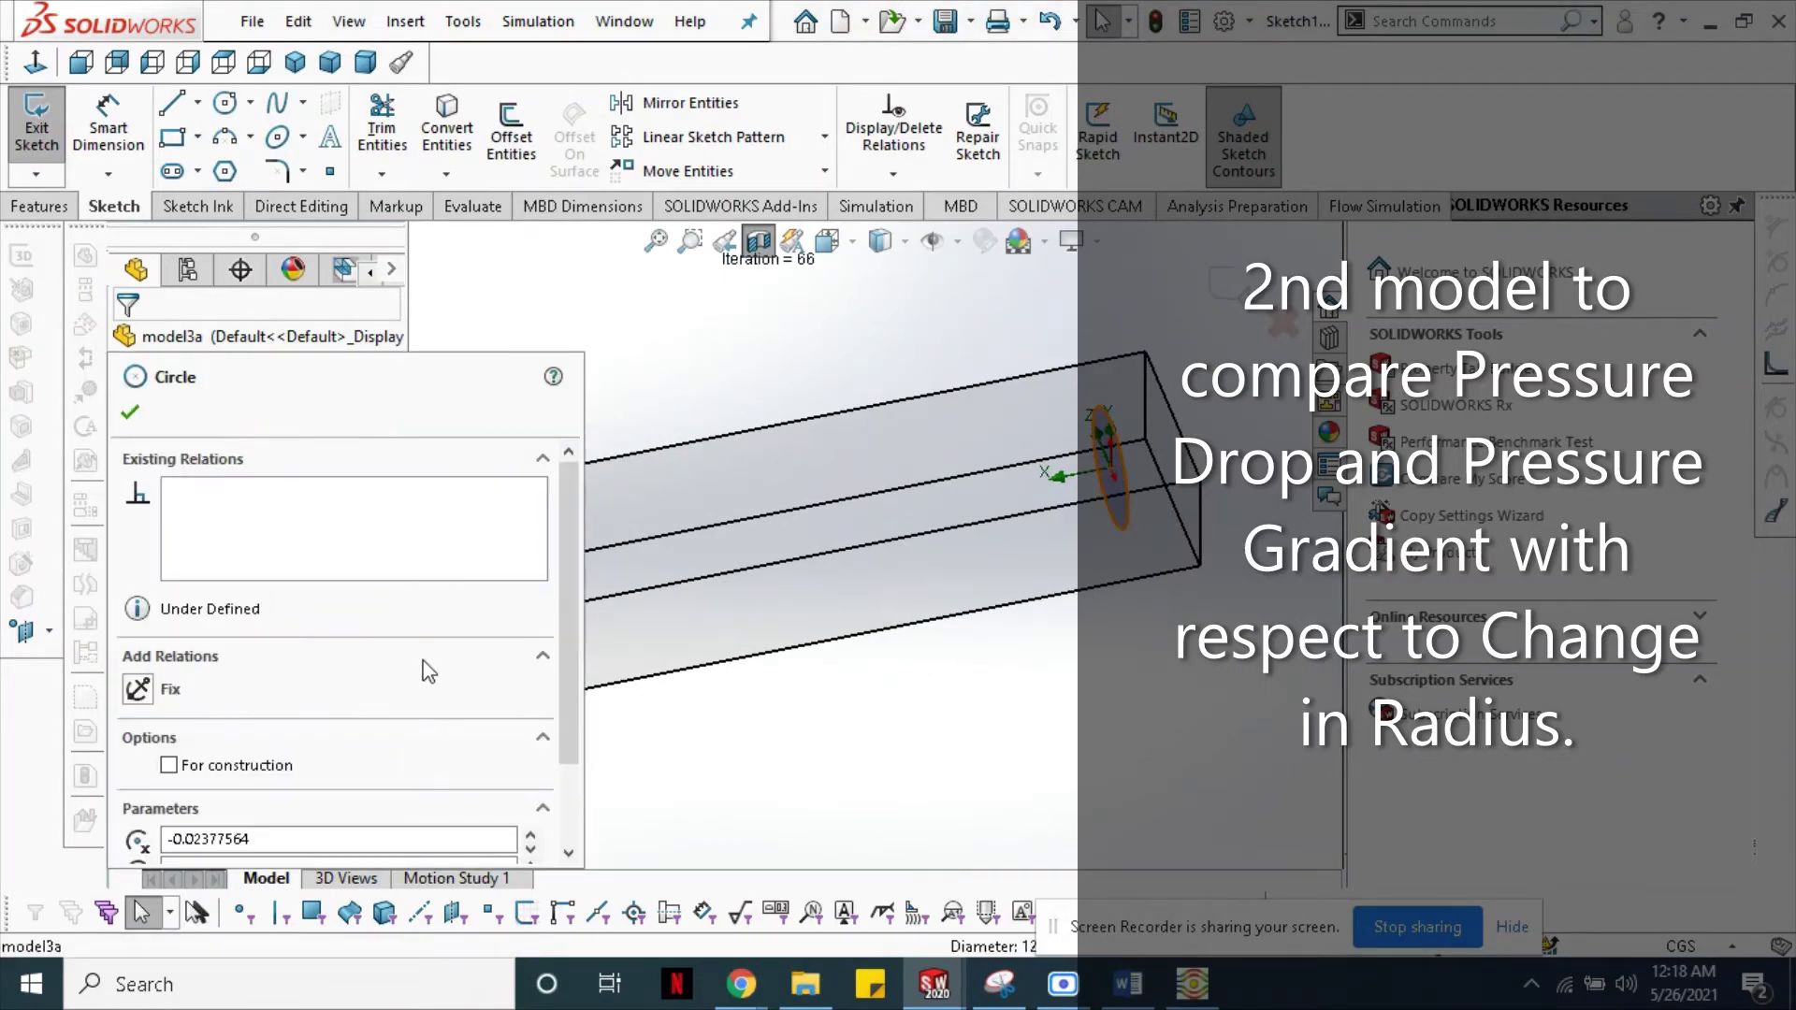
click(130, 413)
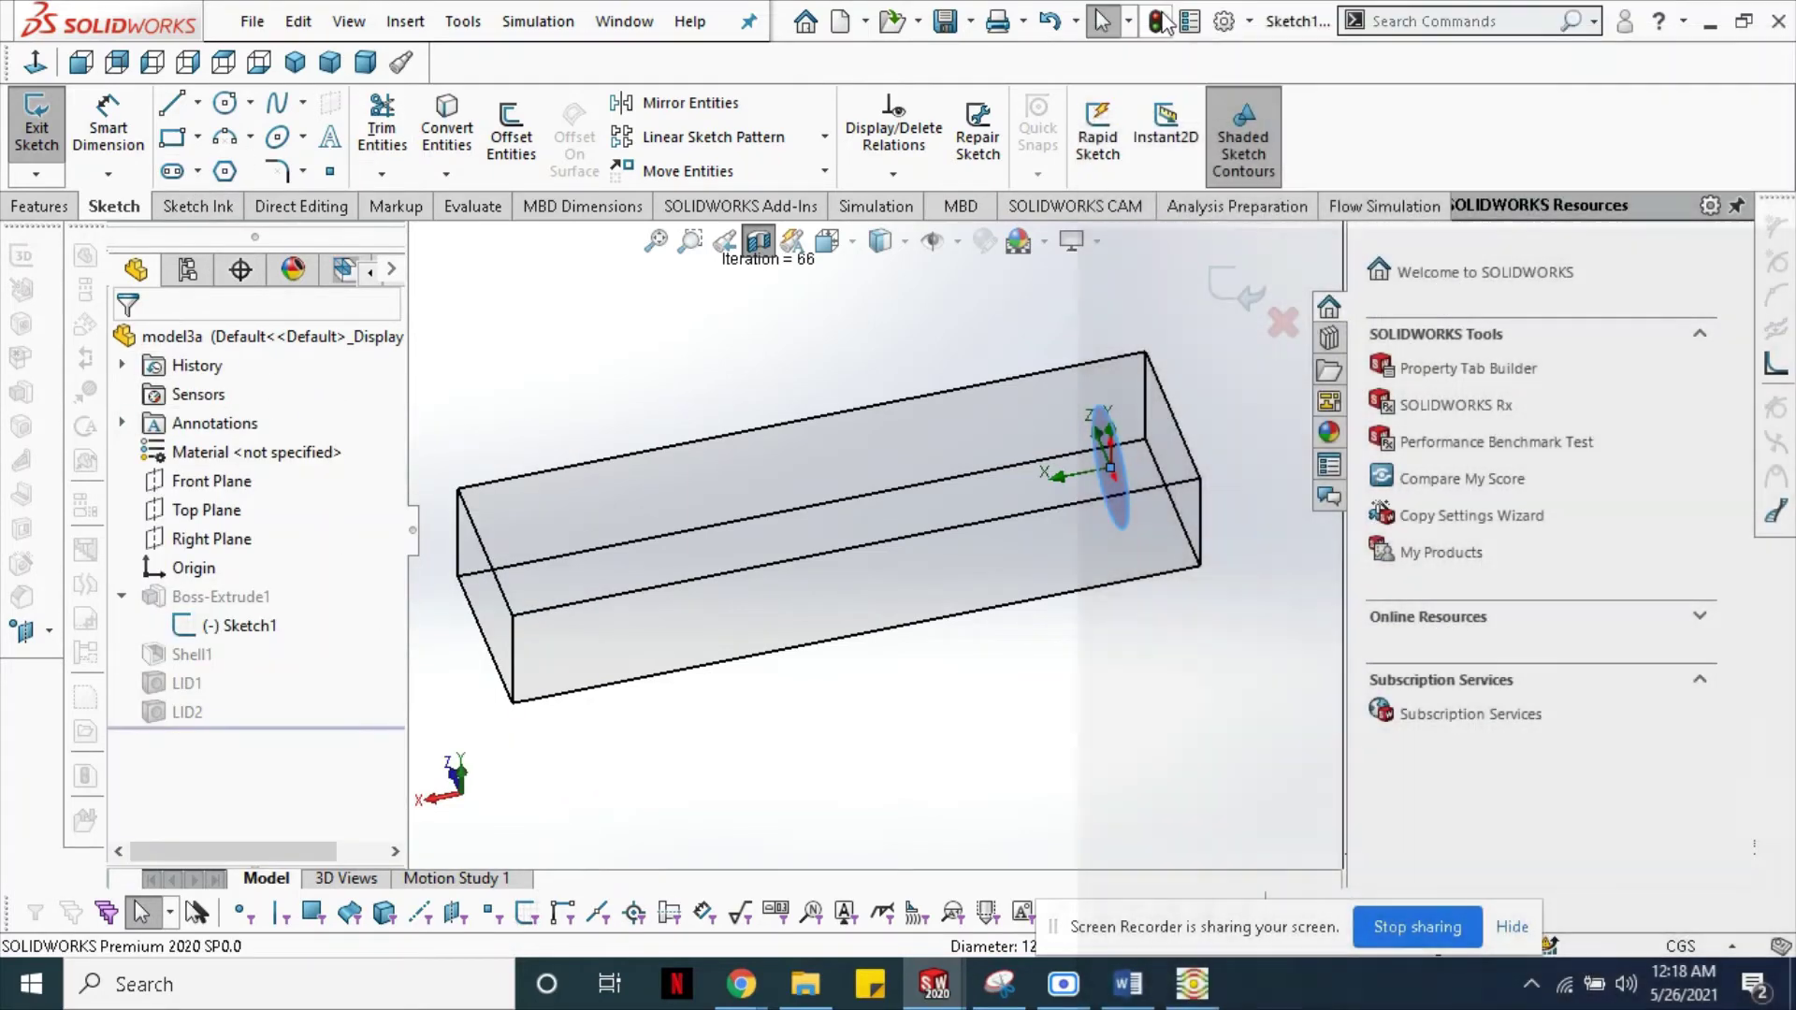
key(ctrl+b)
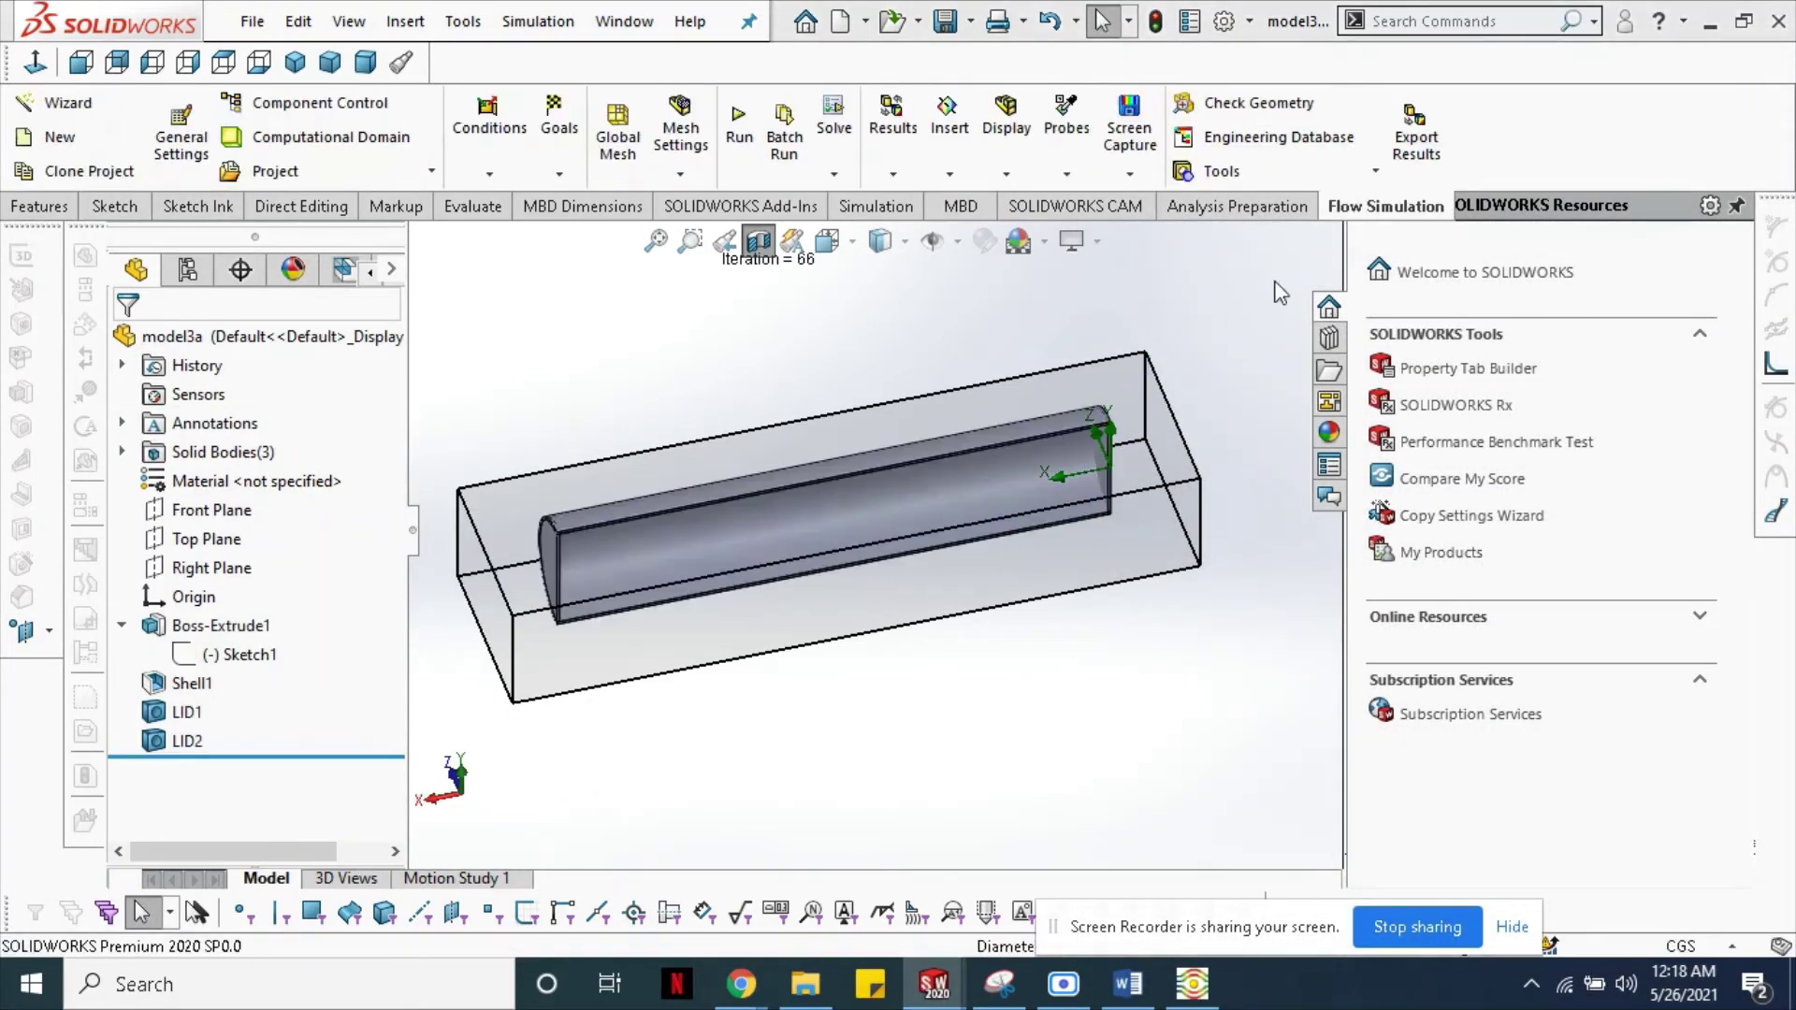
click(1132, 476)
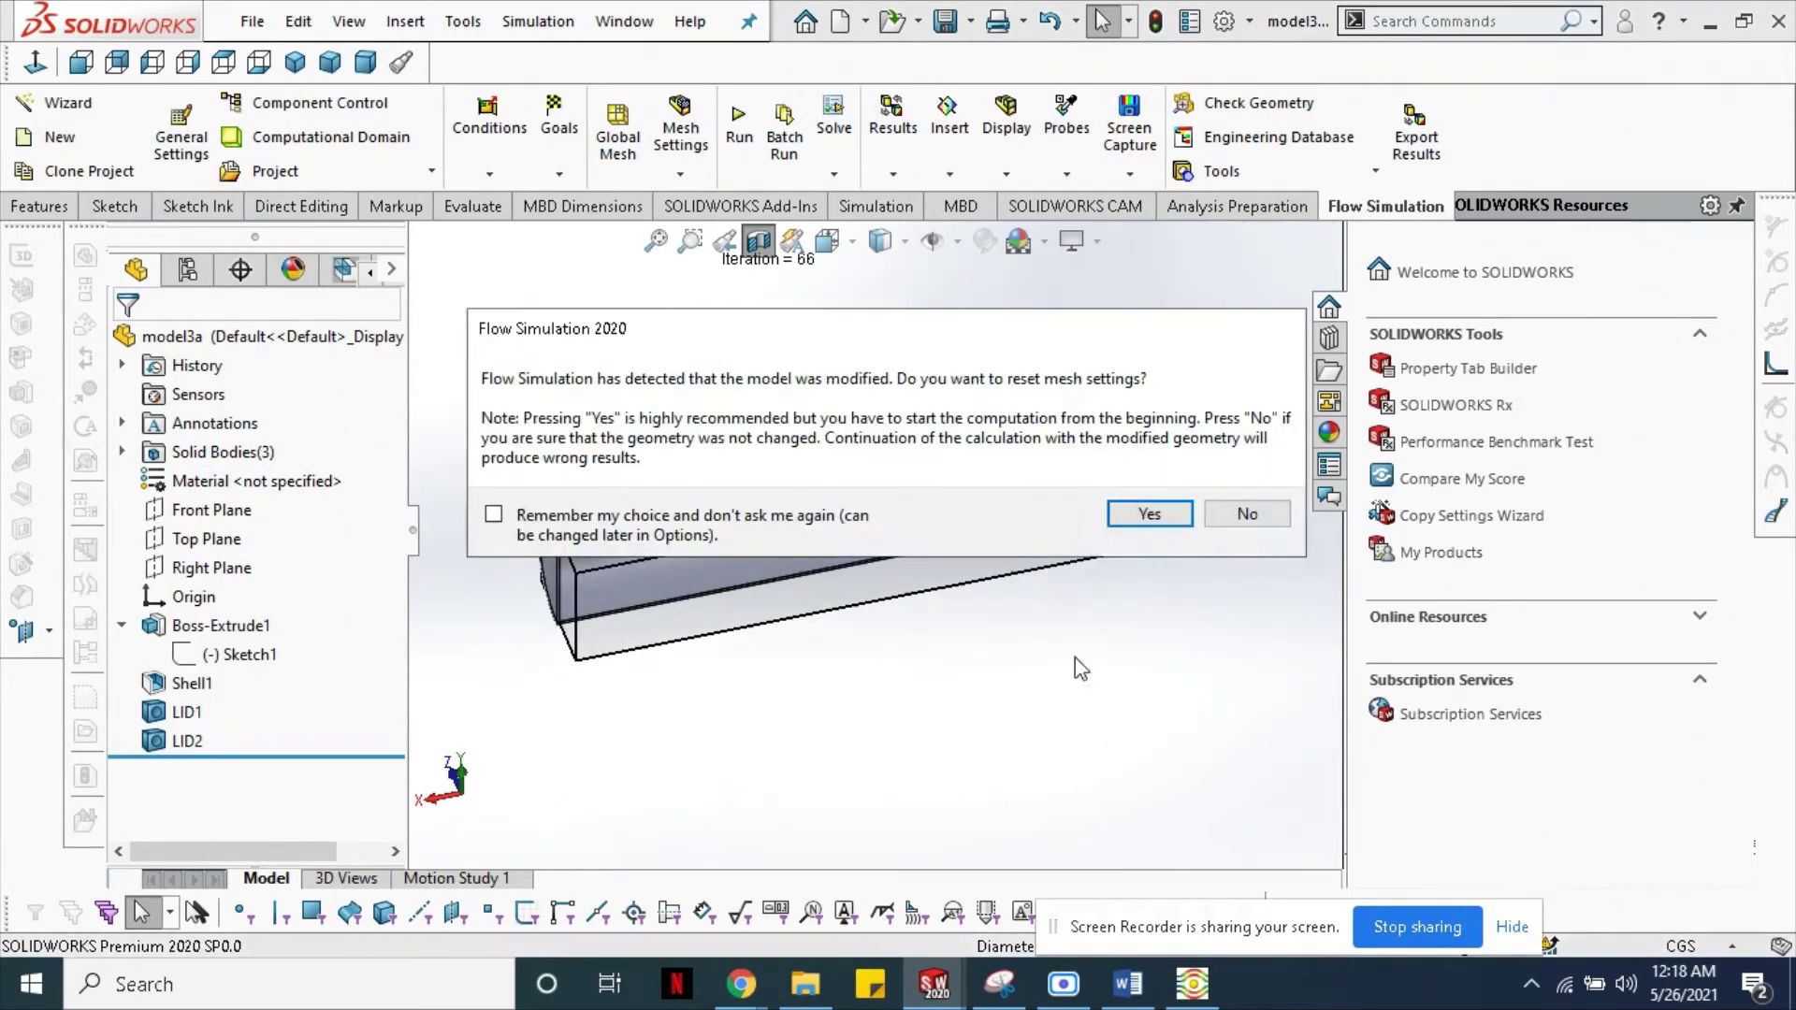
click(1147, 514)
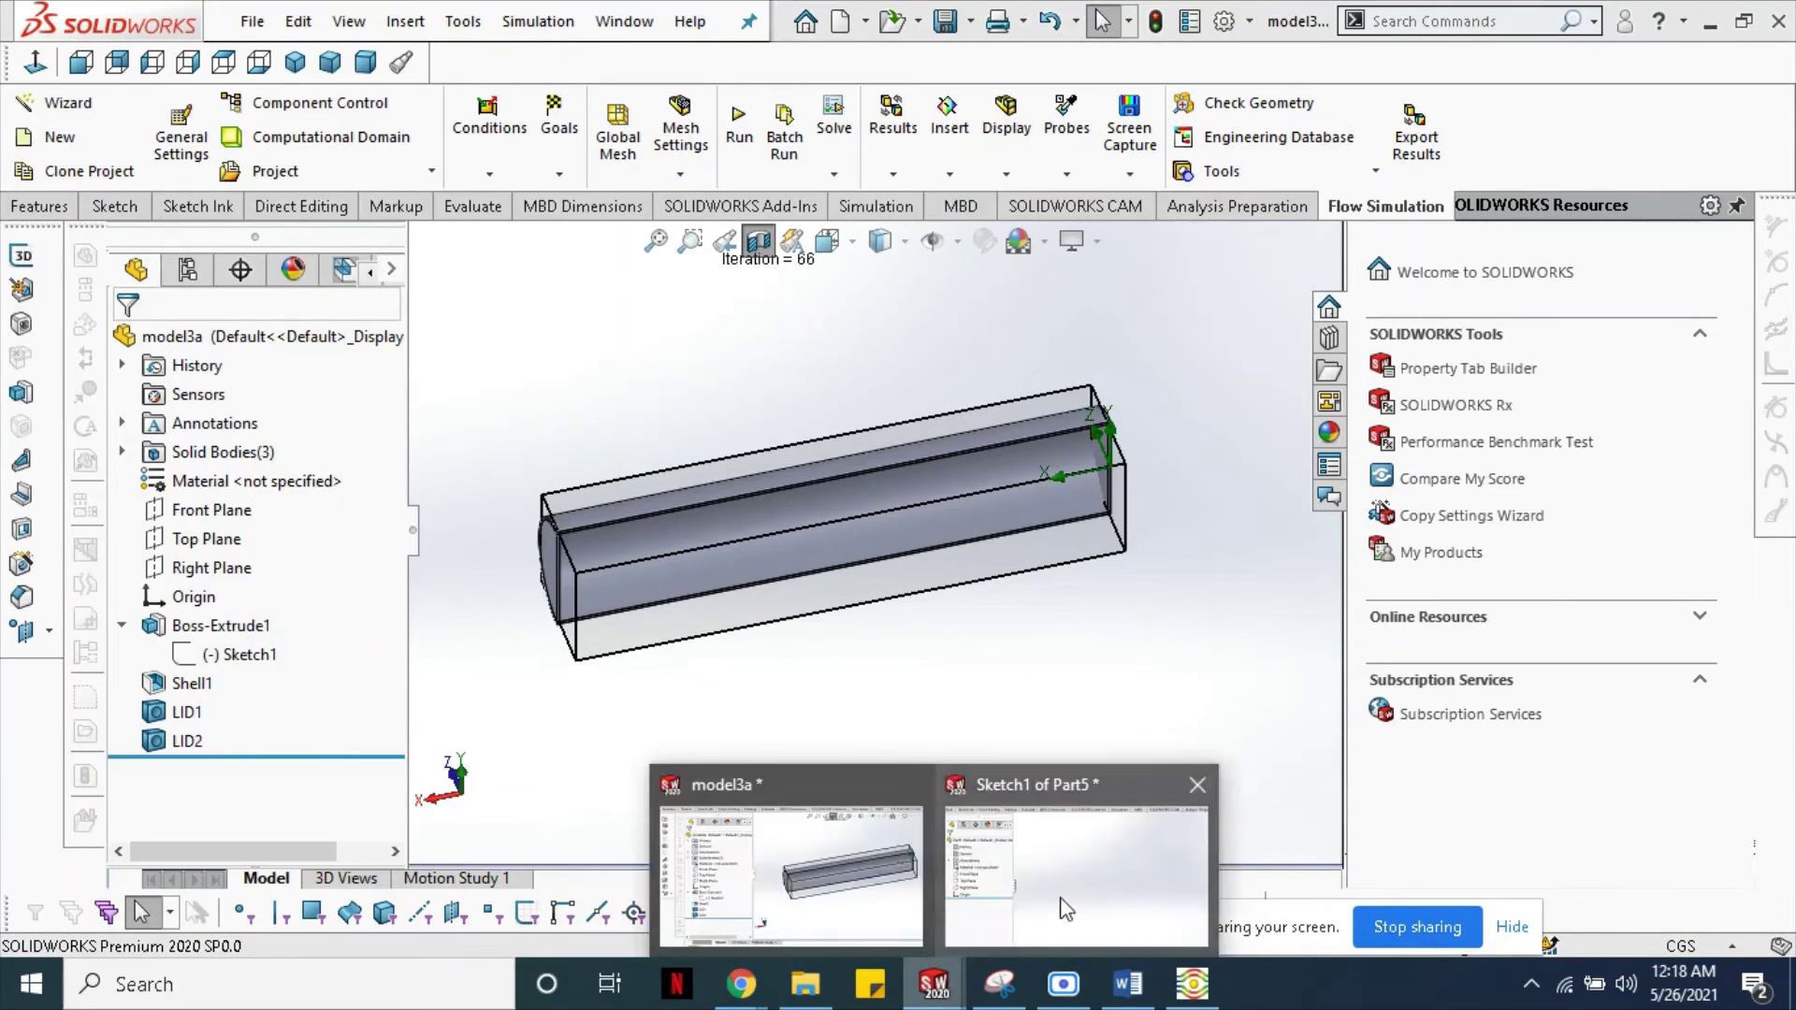
click(1067, 903)
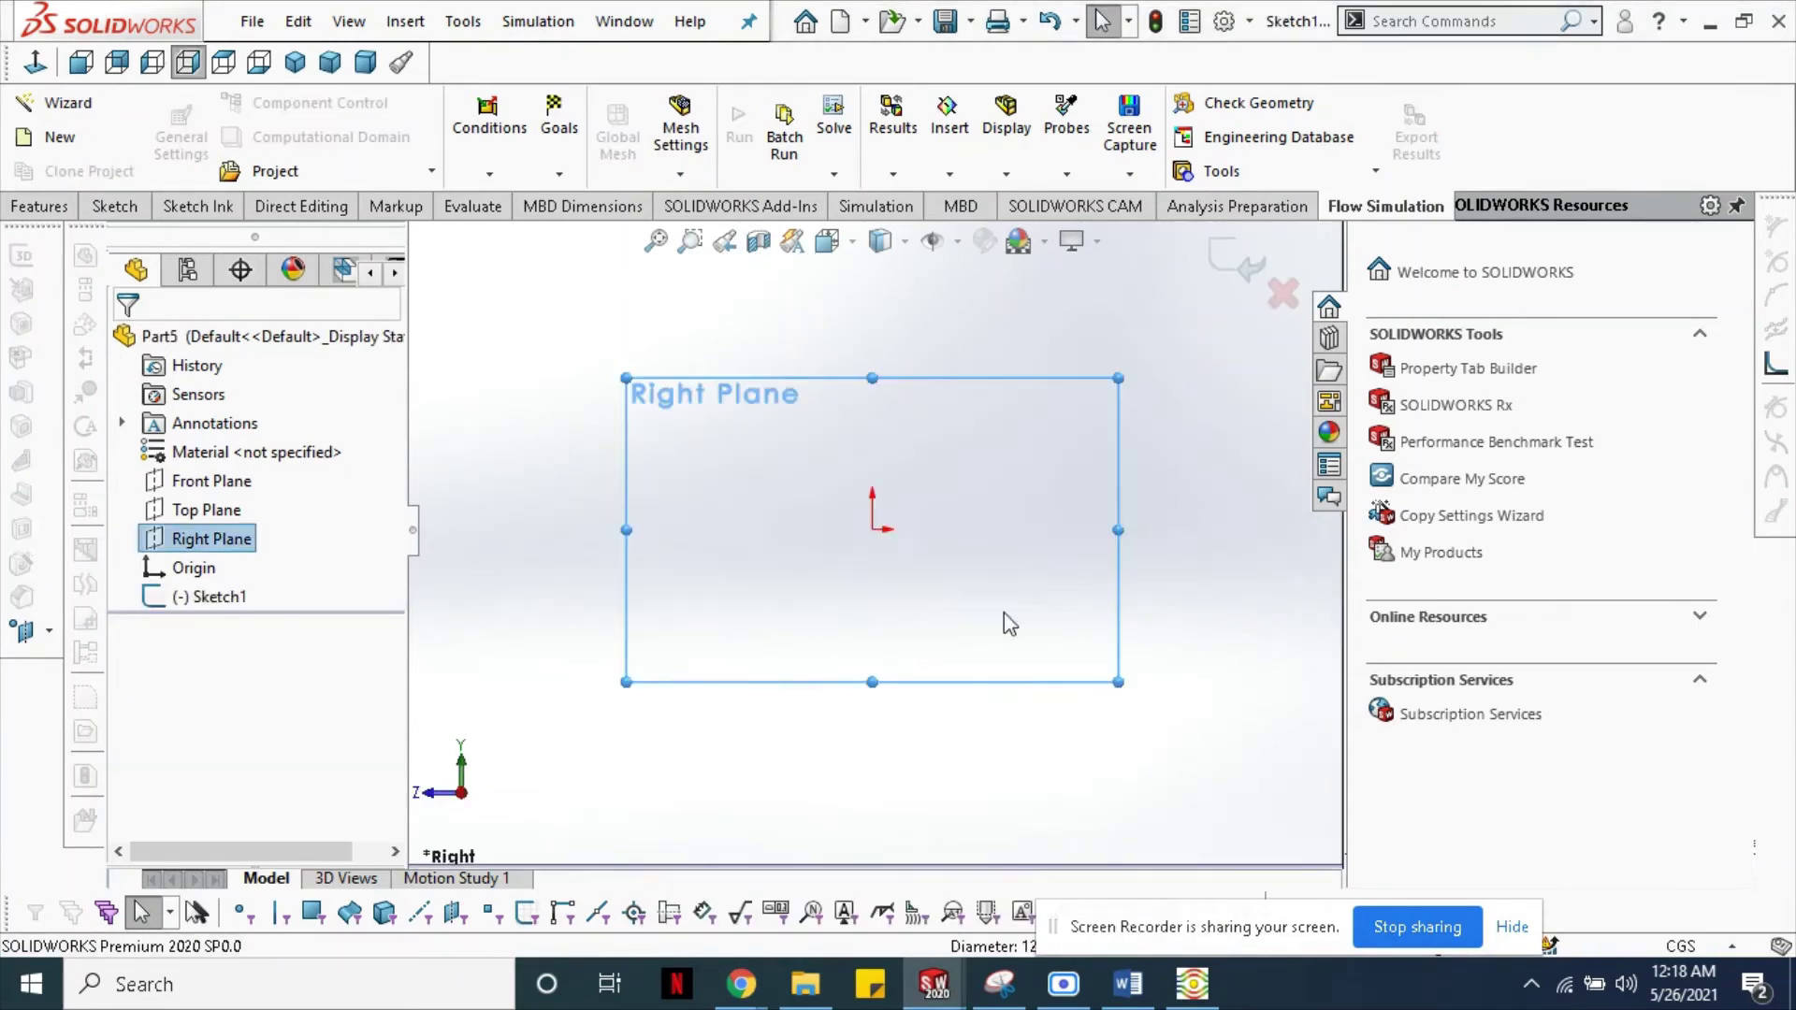
- Draw a circle centred on the origin of Part5's Right Plane sketch with radius 12
click(93, 208)
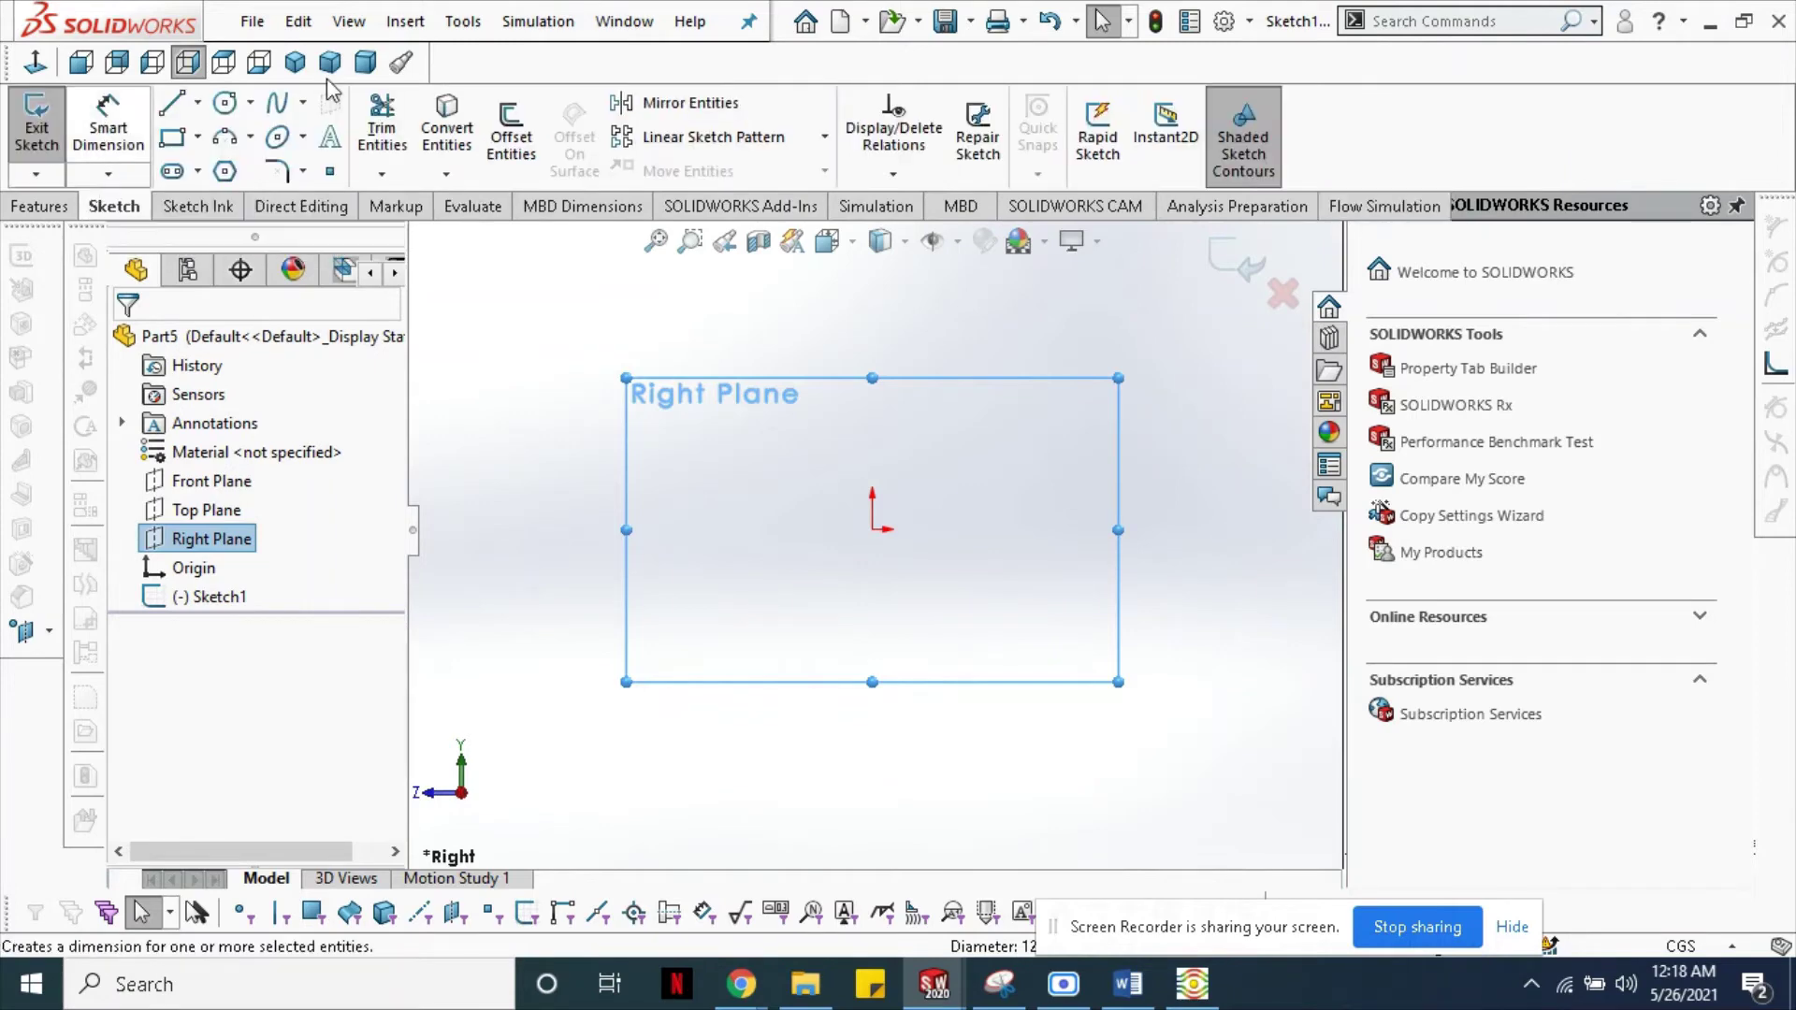
click(222, 104)
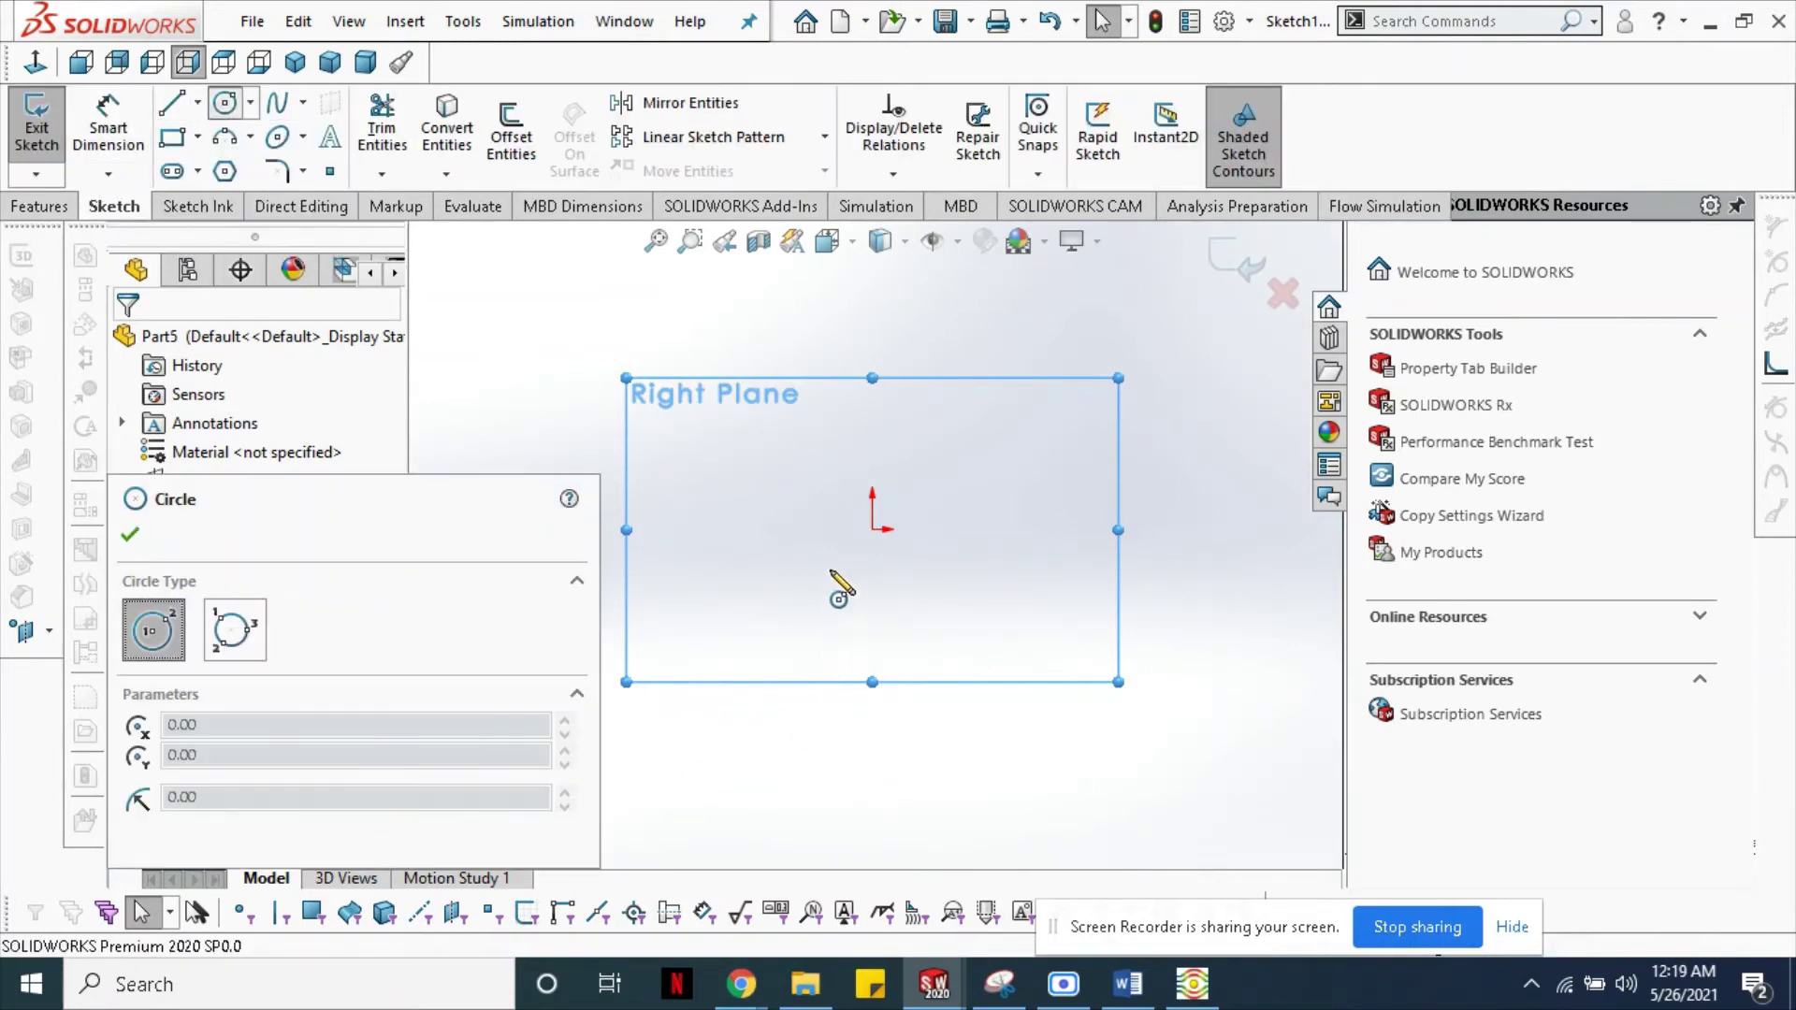
click(873, 530)
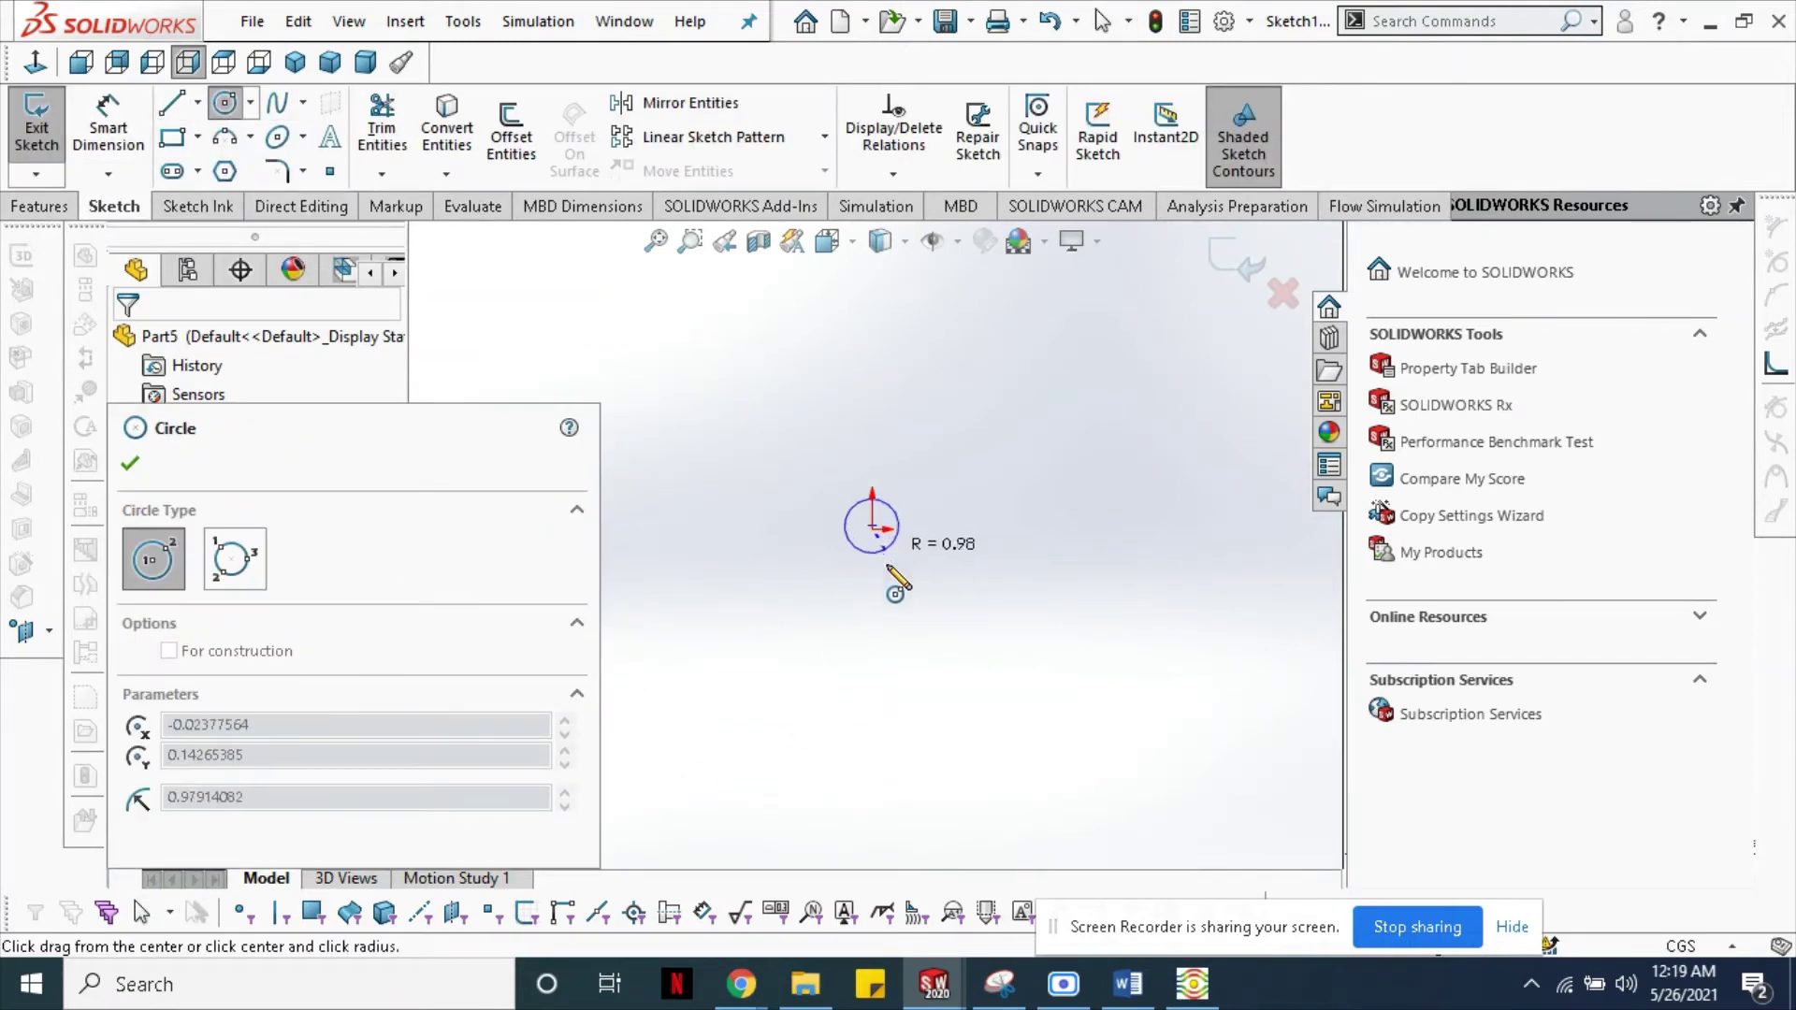
click(851, 610)
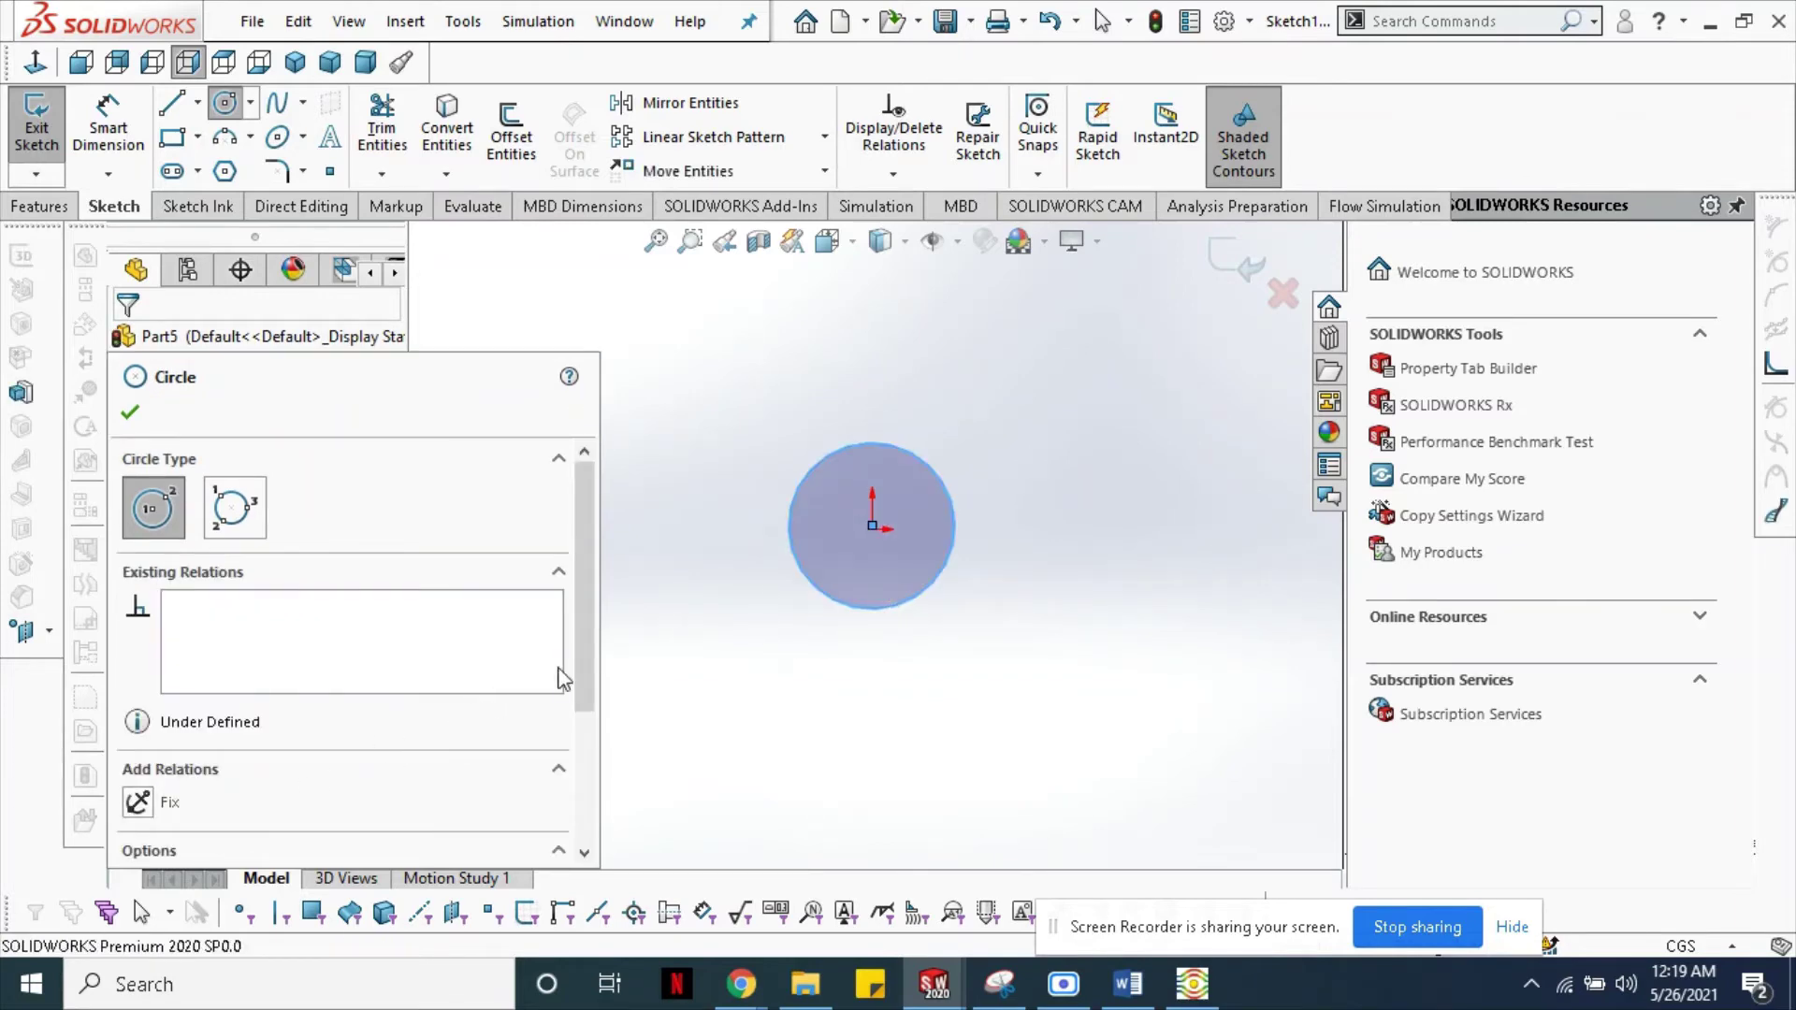
drag(584, 629, 590, 920)
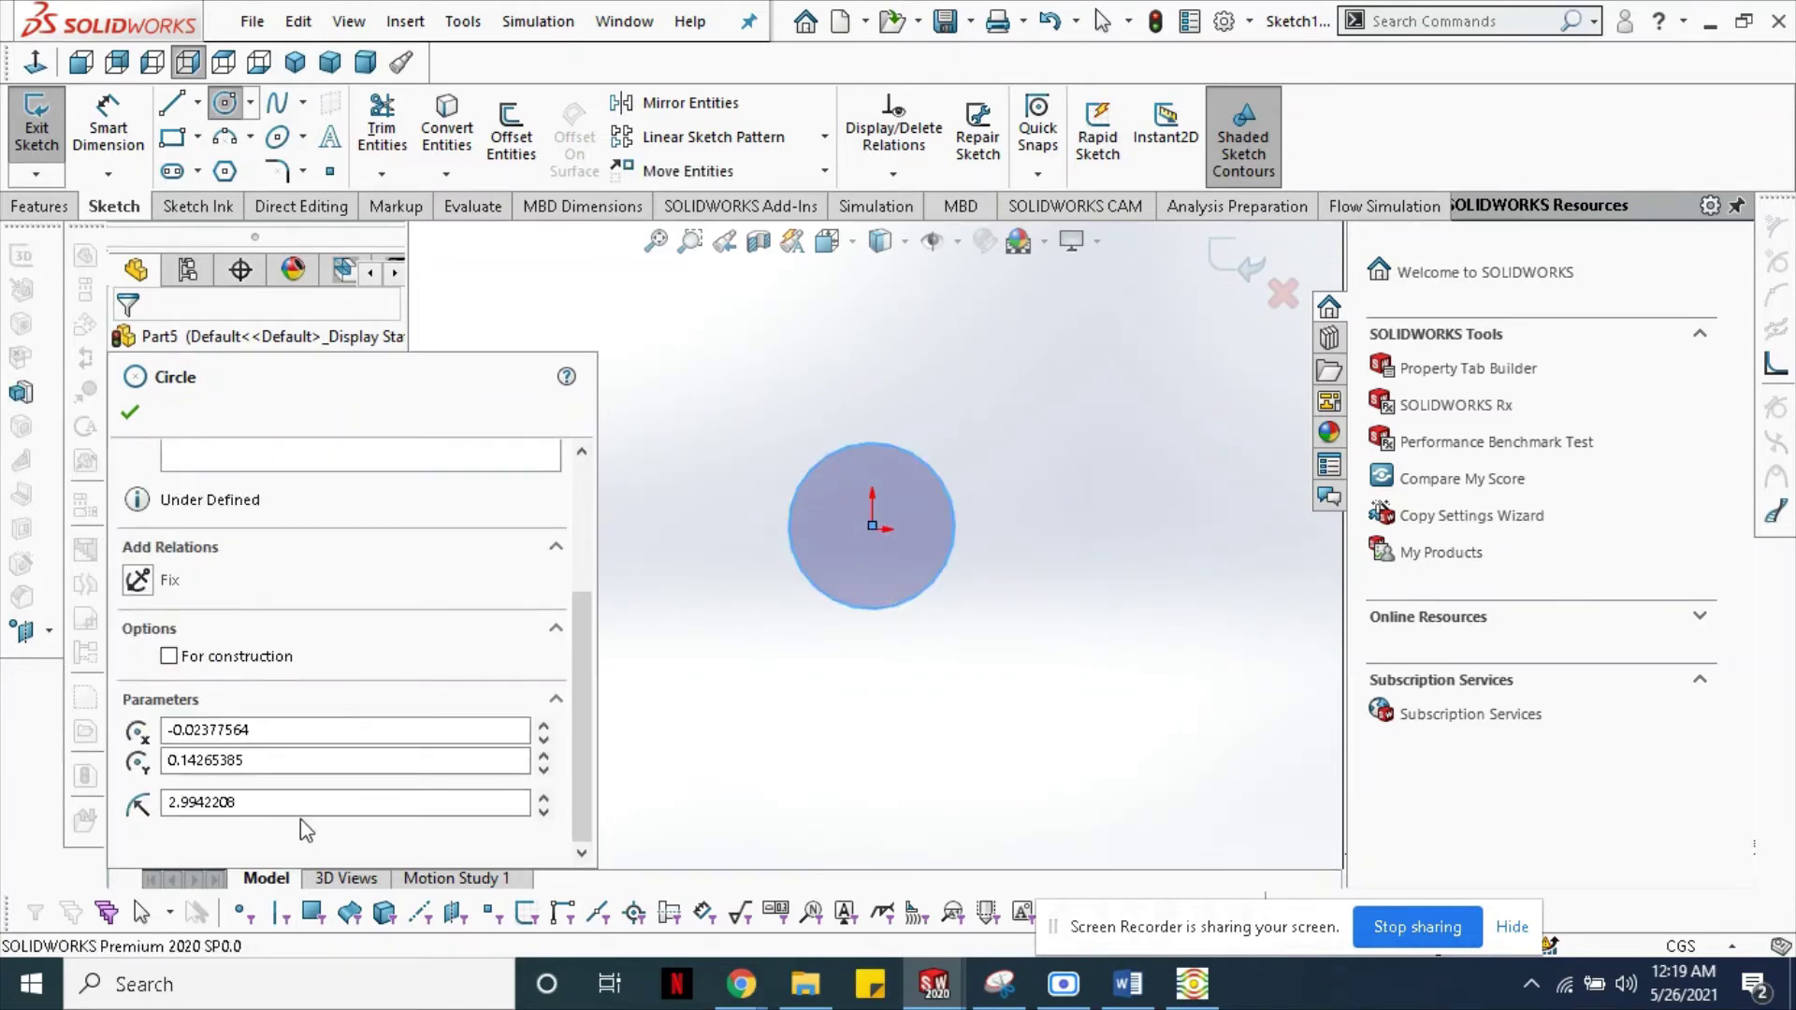
click(261, 804)
text(12)
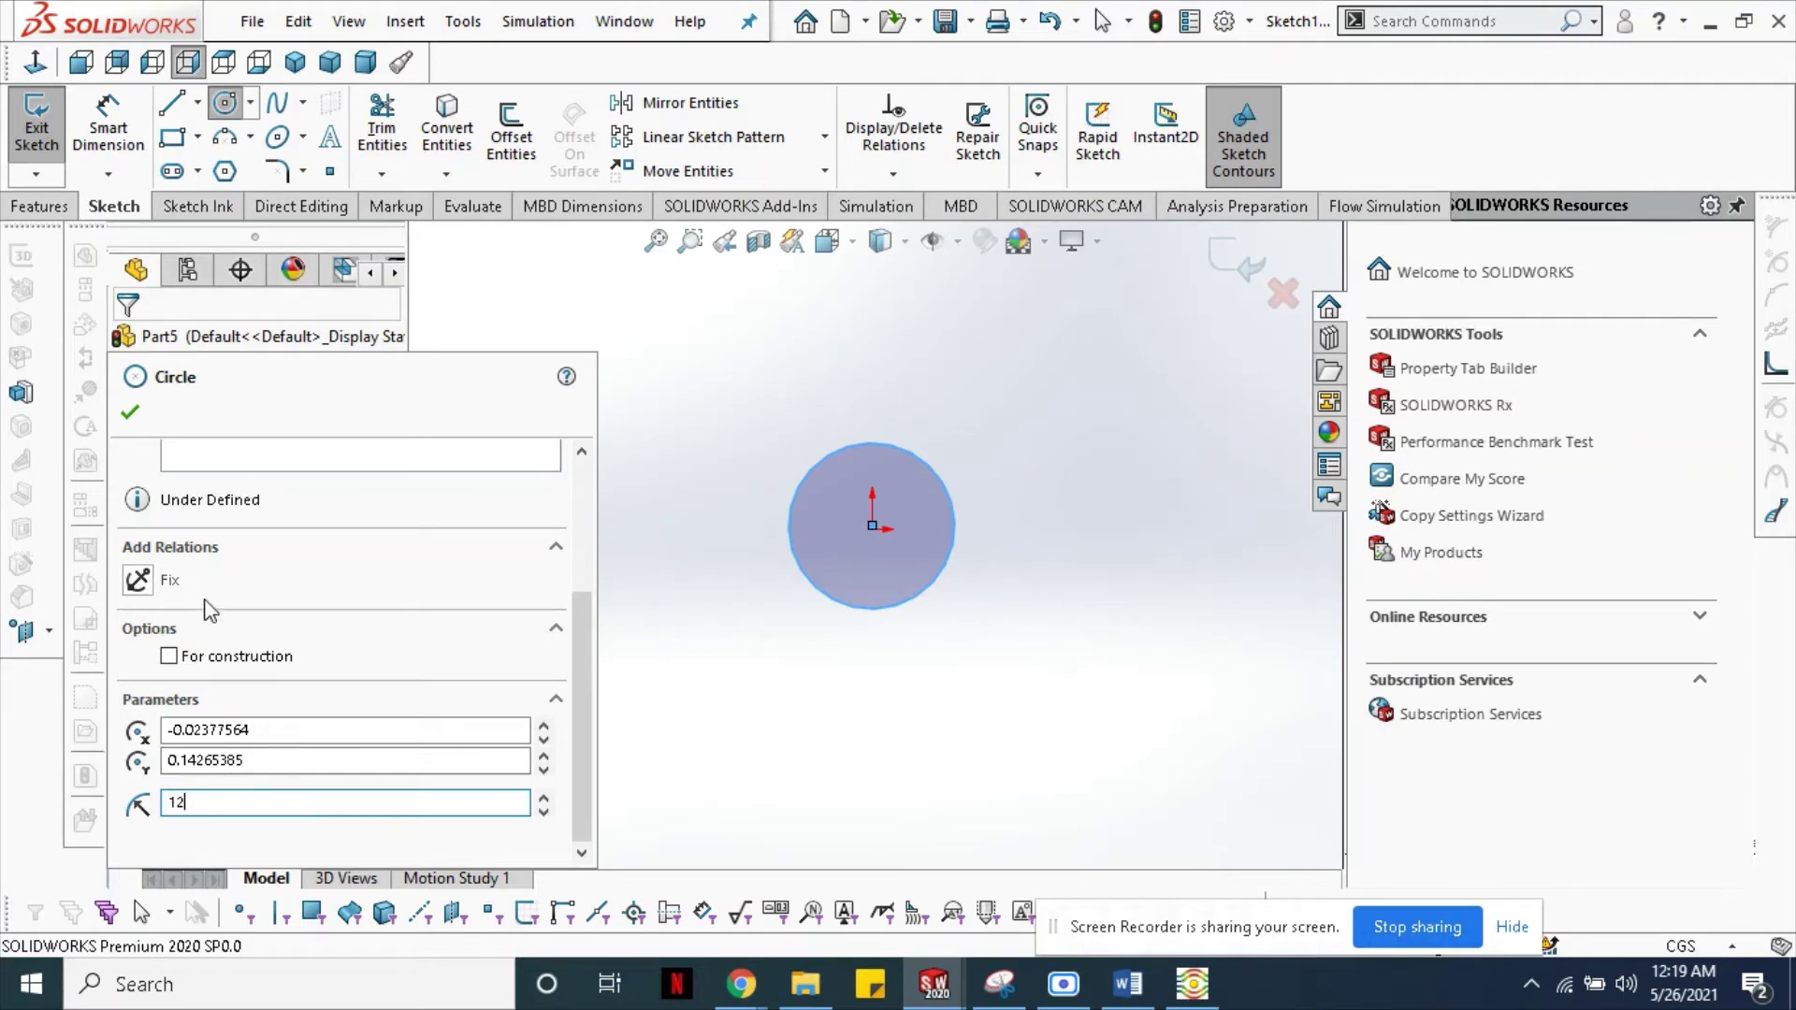
click(130, 416)
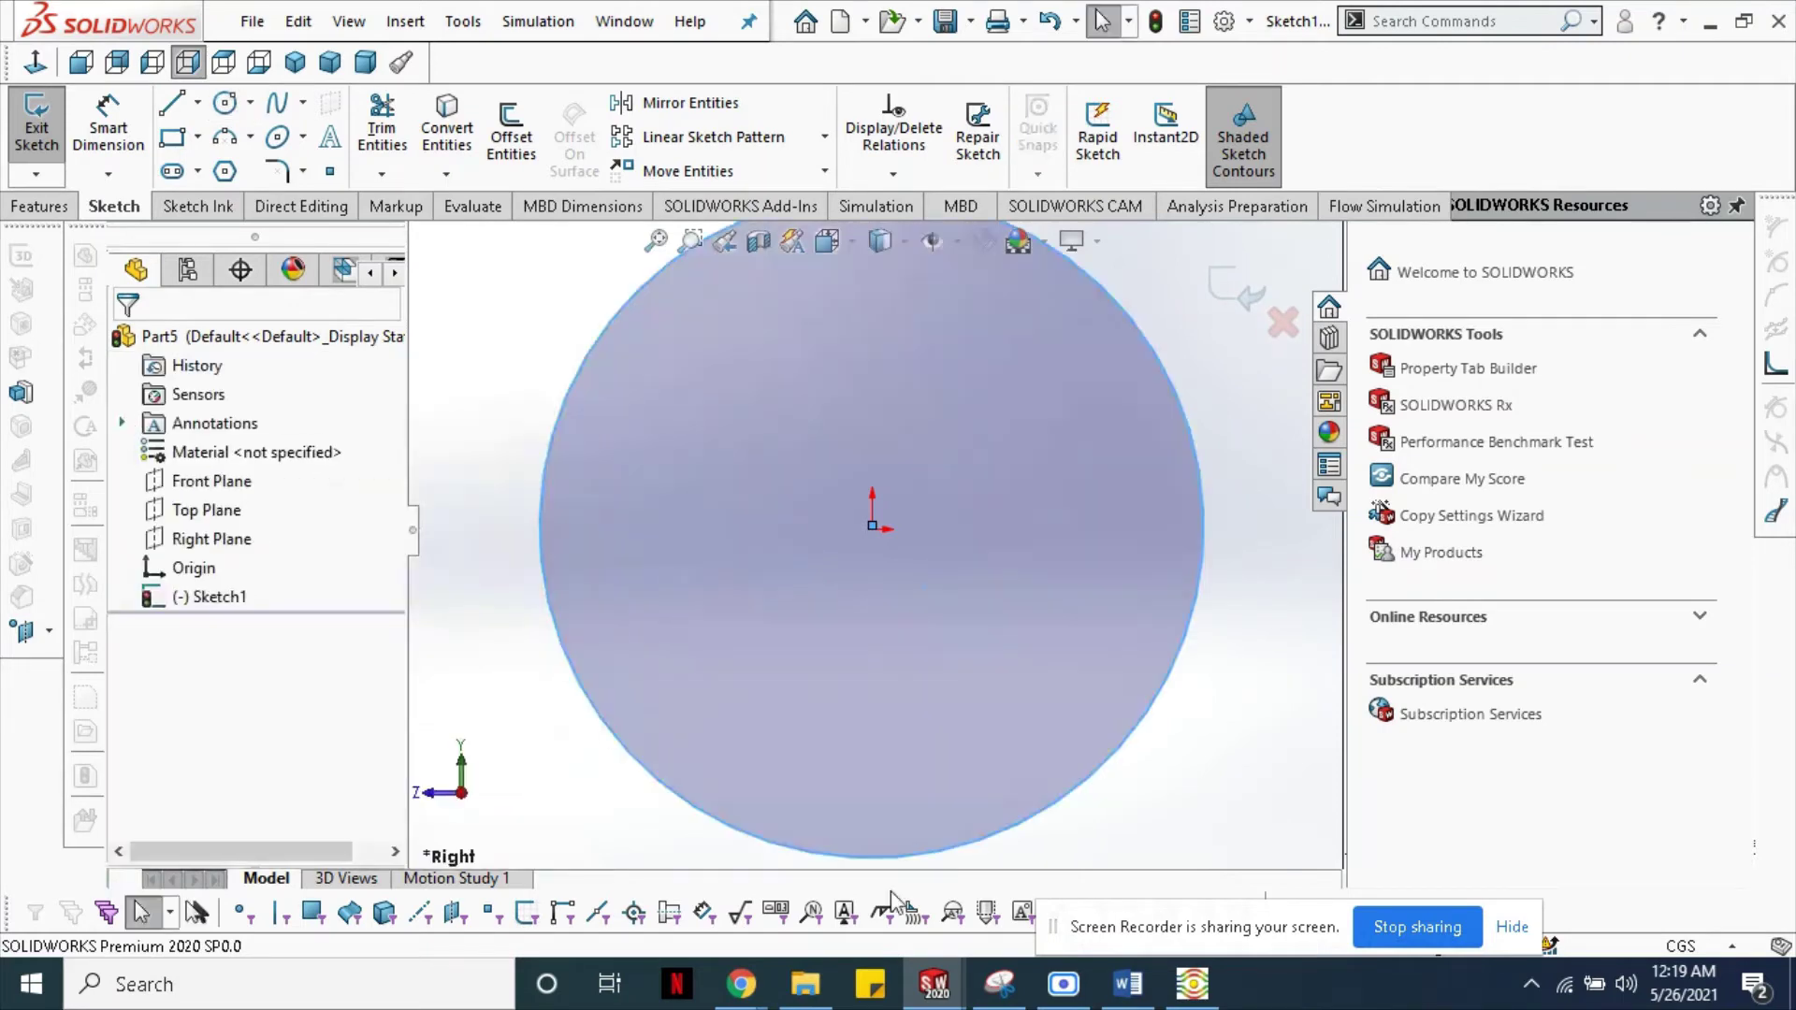
scroll(1160, 765, up, 5)
mouse_move(1074, 702)
middle_down()
mouse_move(802, 640)
mouse_move(834, 650)
middle_up()
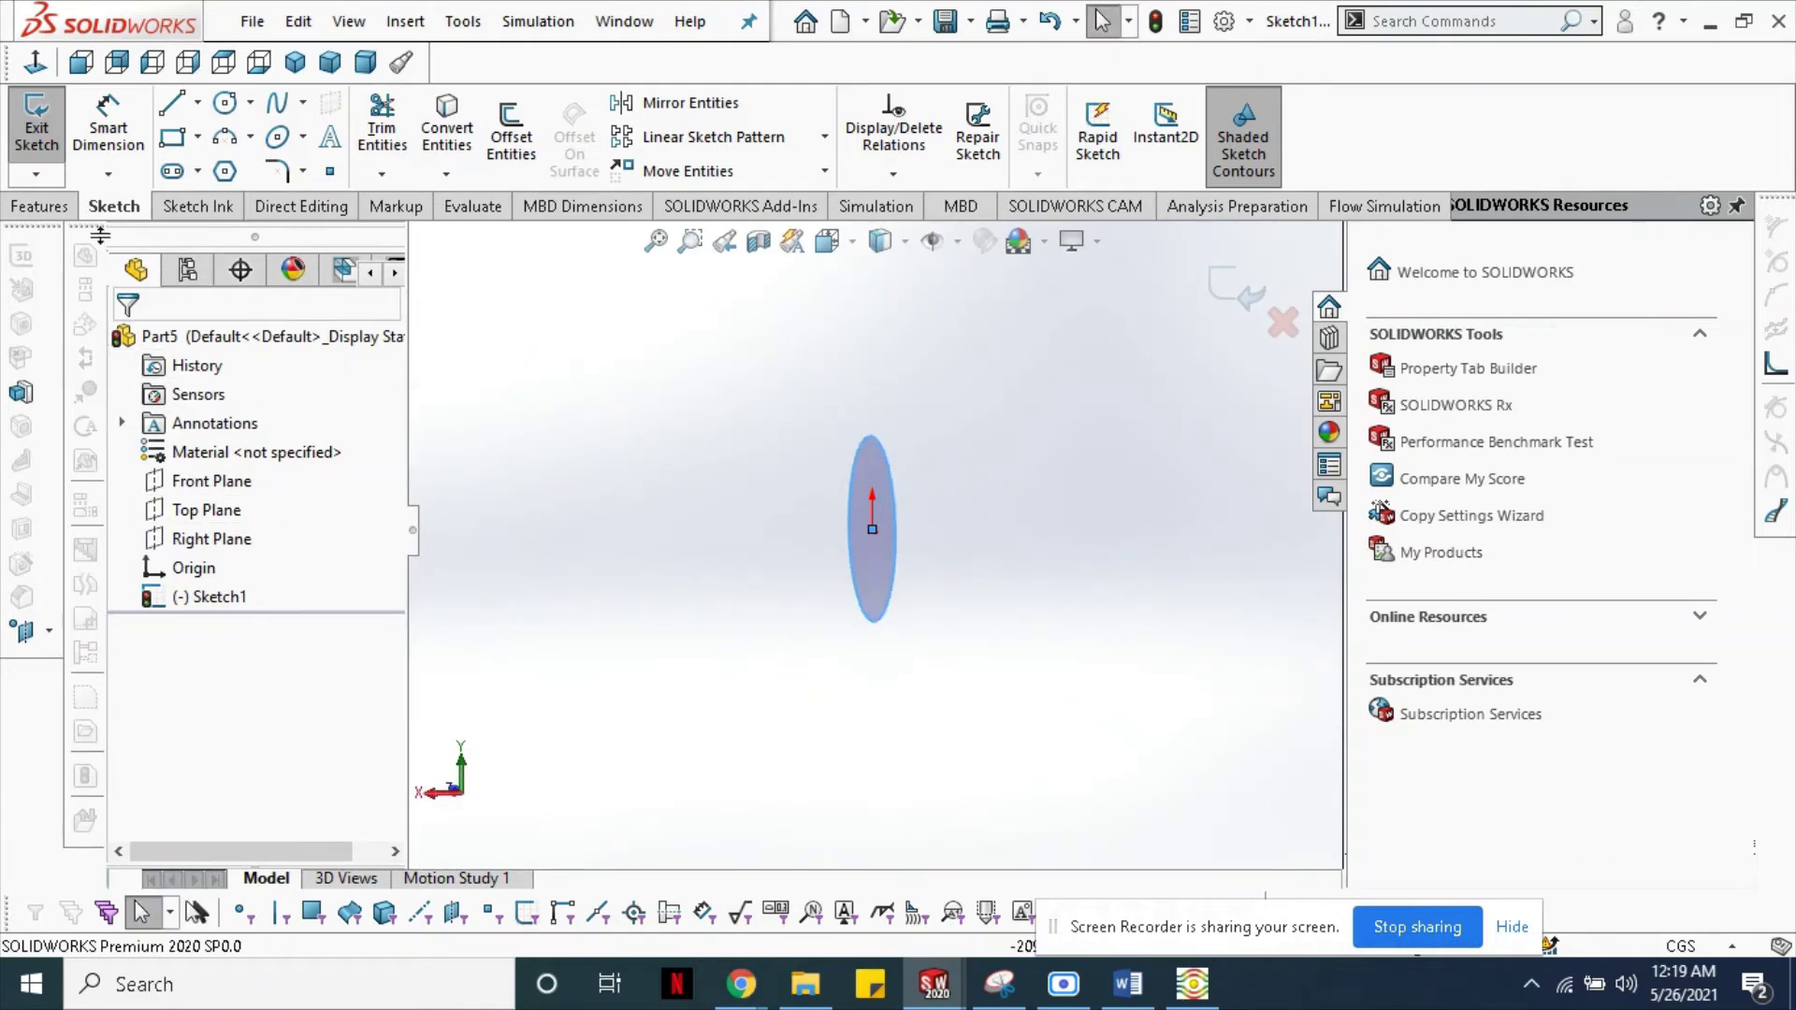
- Extrude the radius-12 circle blind to a depth of 50 cm
click(41, 205)
click(47, 127)
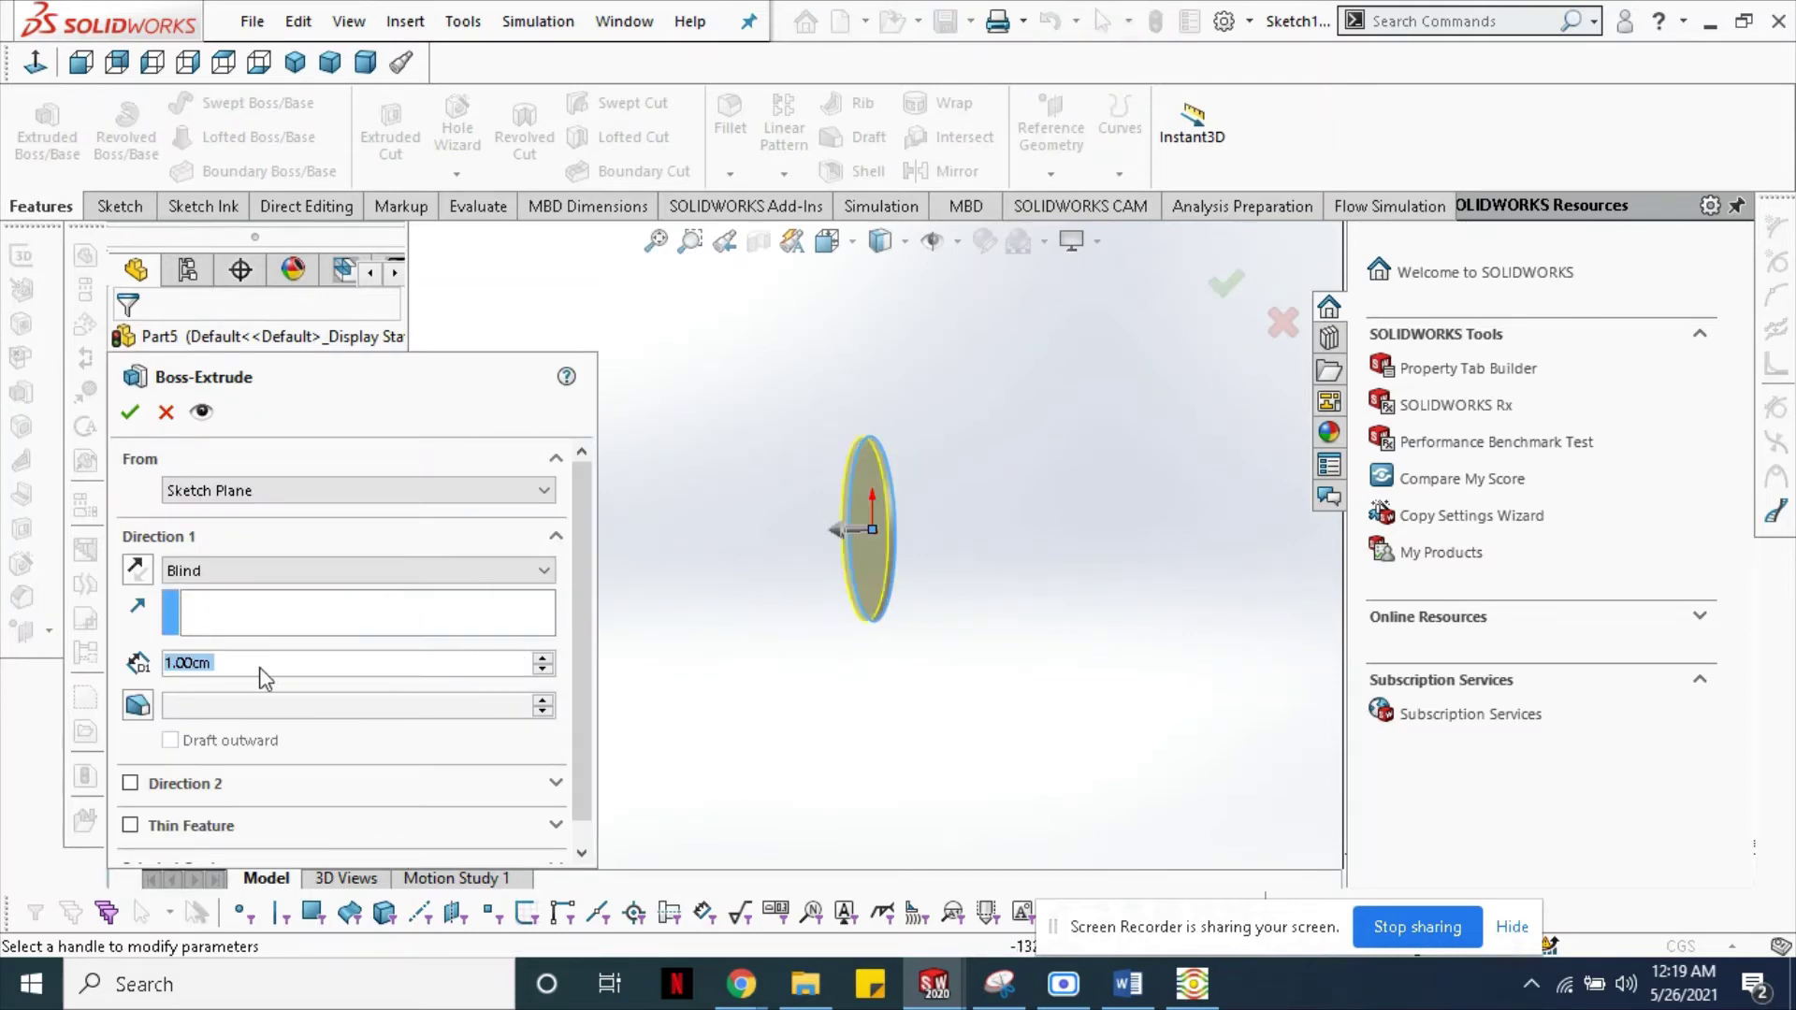
click(171, 666)
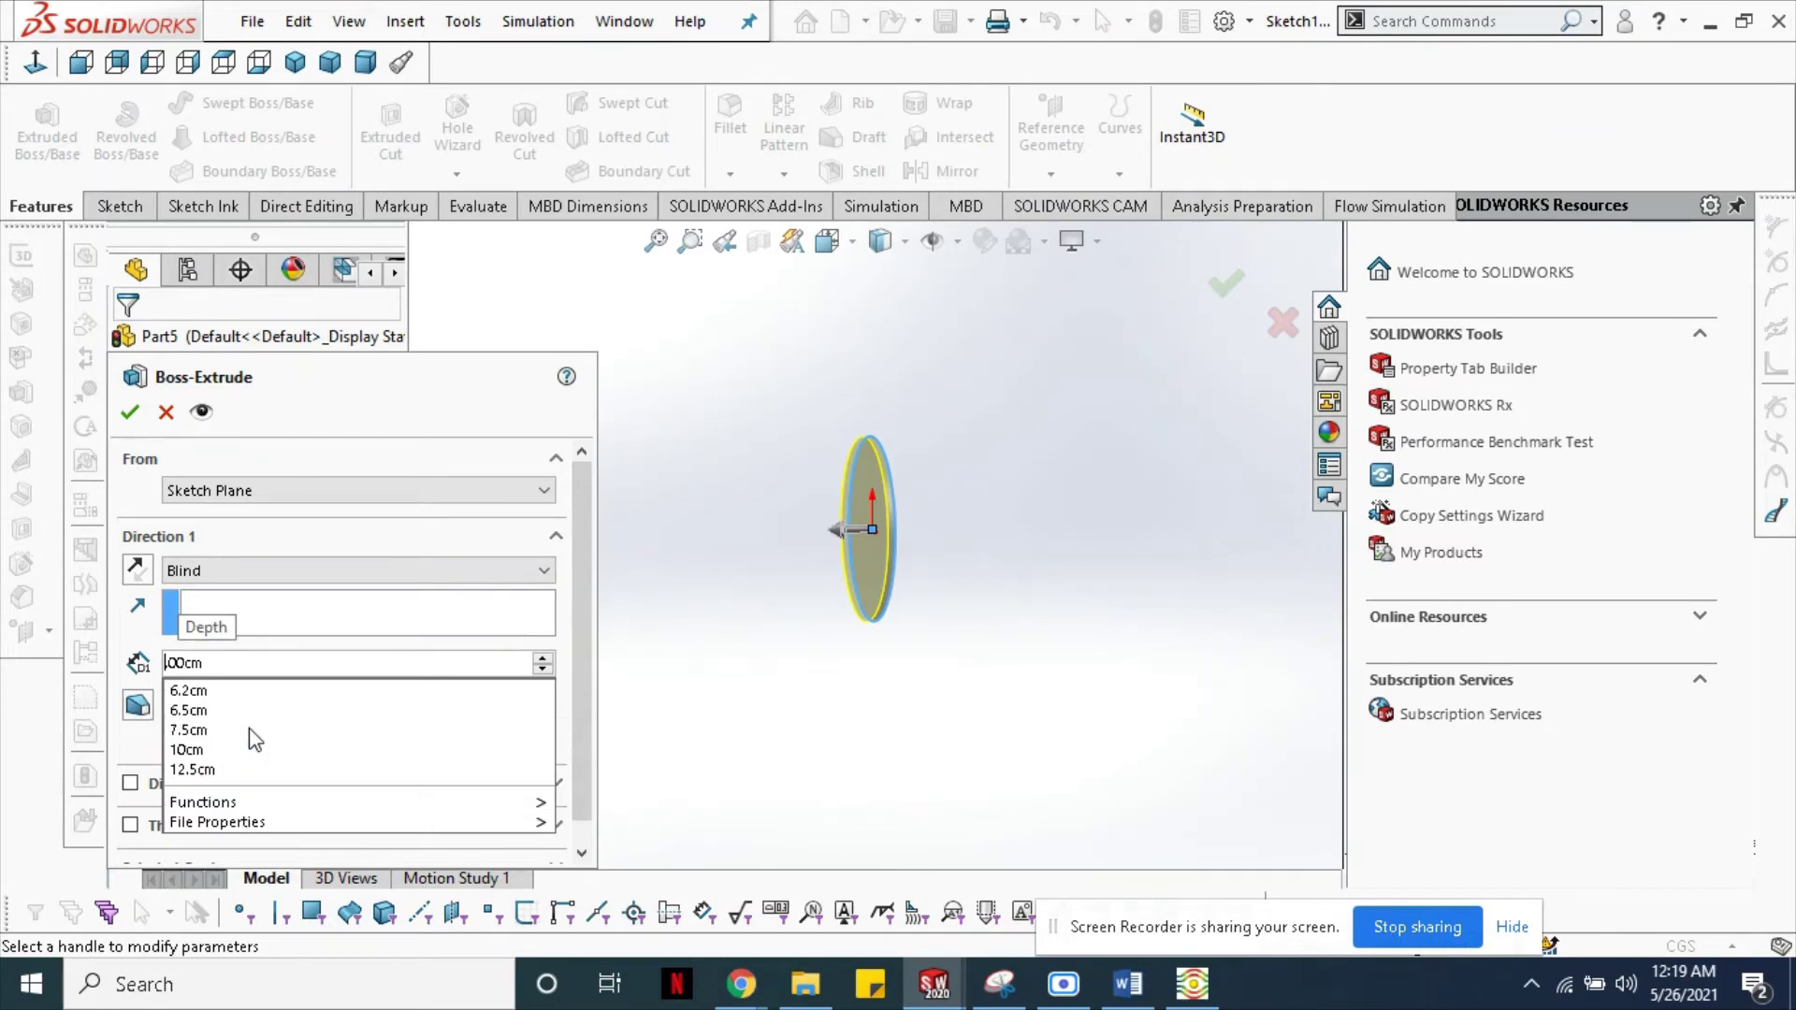
key(BackSpace)
text(50)
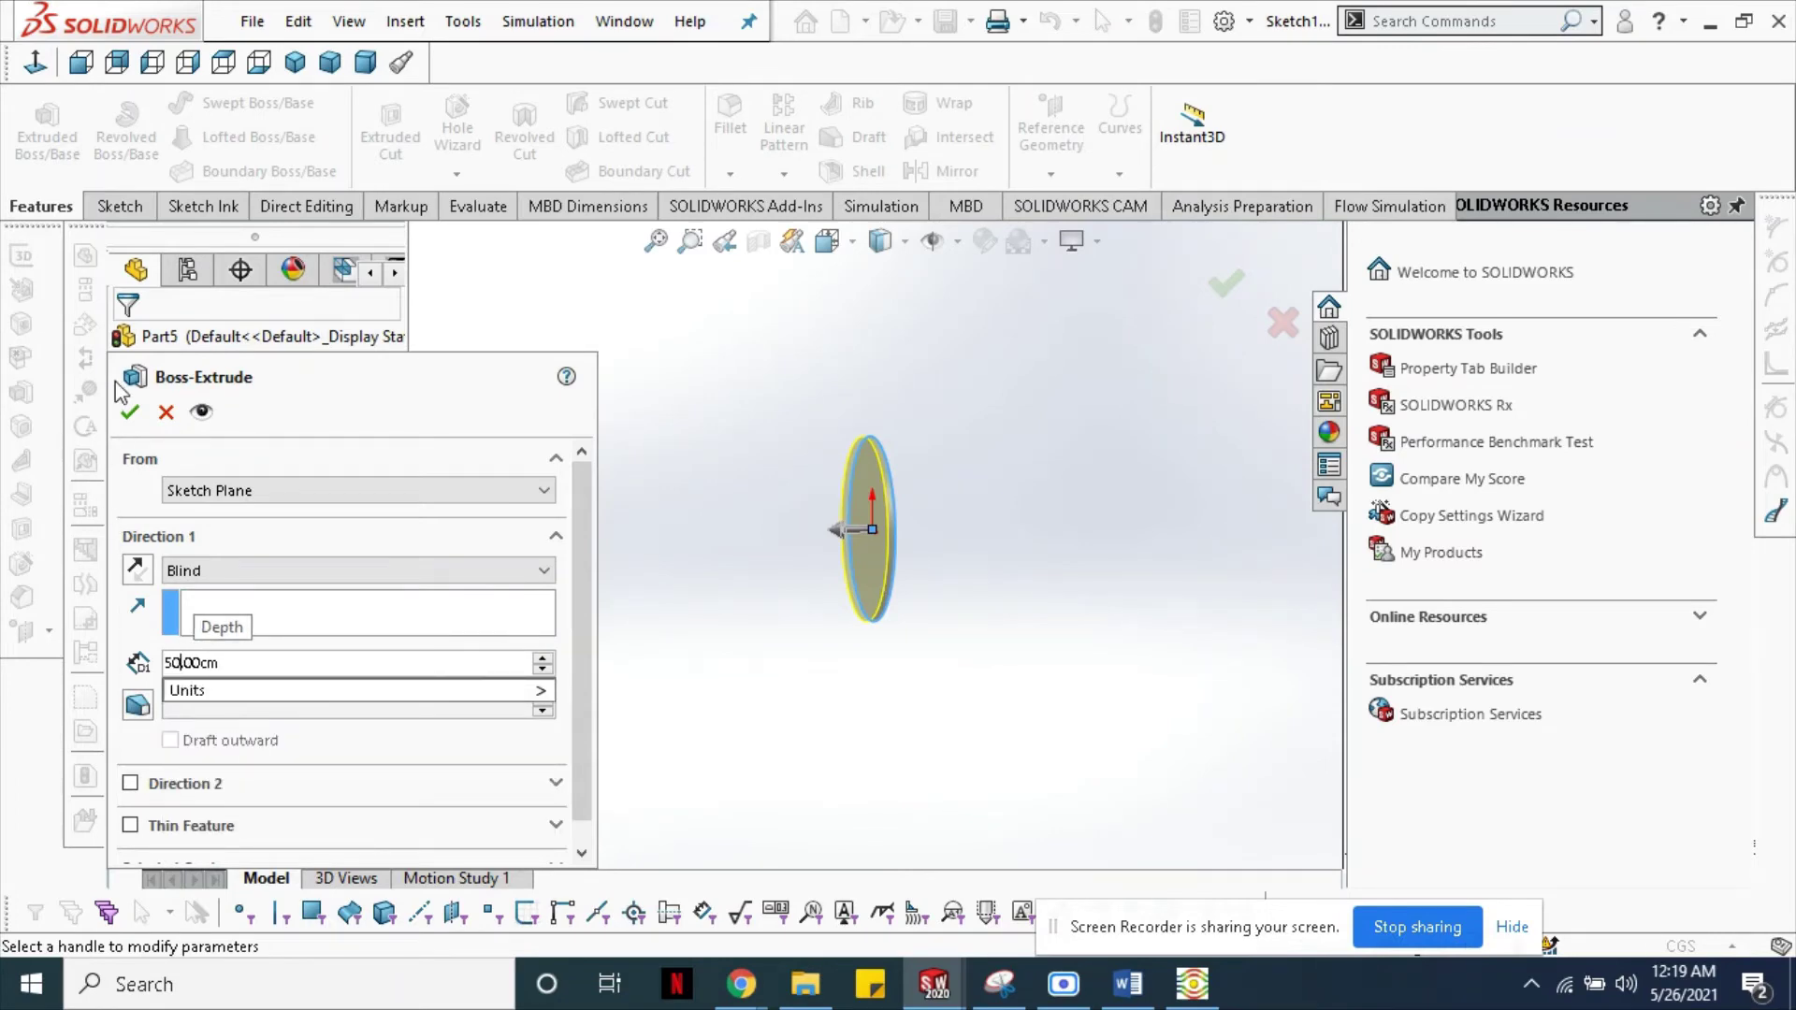
key(Return)
scroll(814, 487, up, 3)
scroll(814, 486, up, 1)
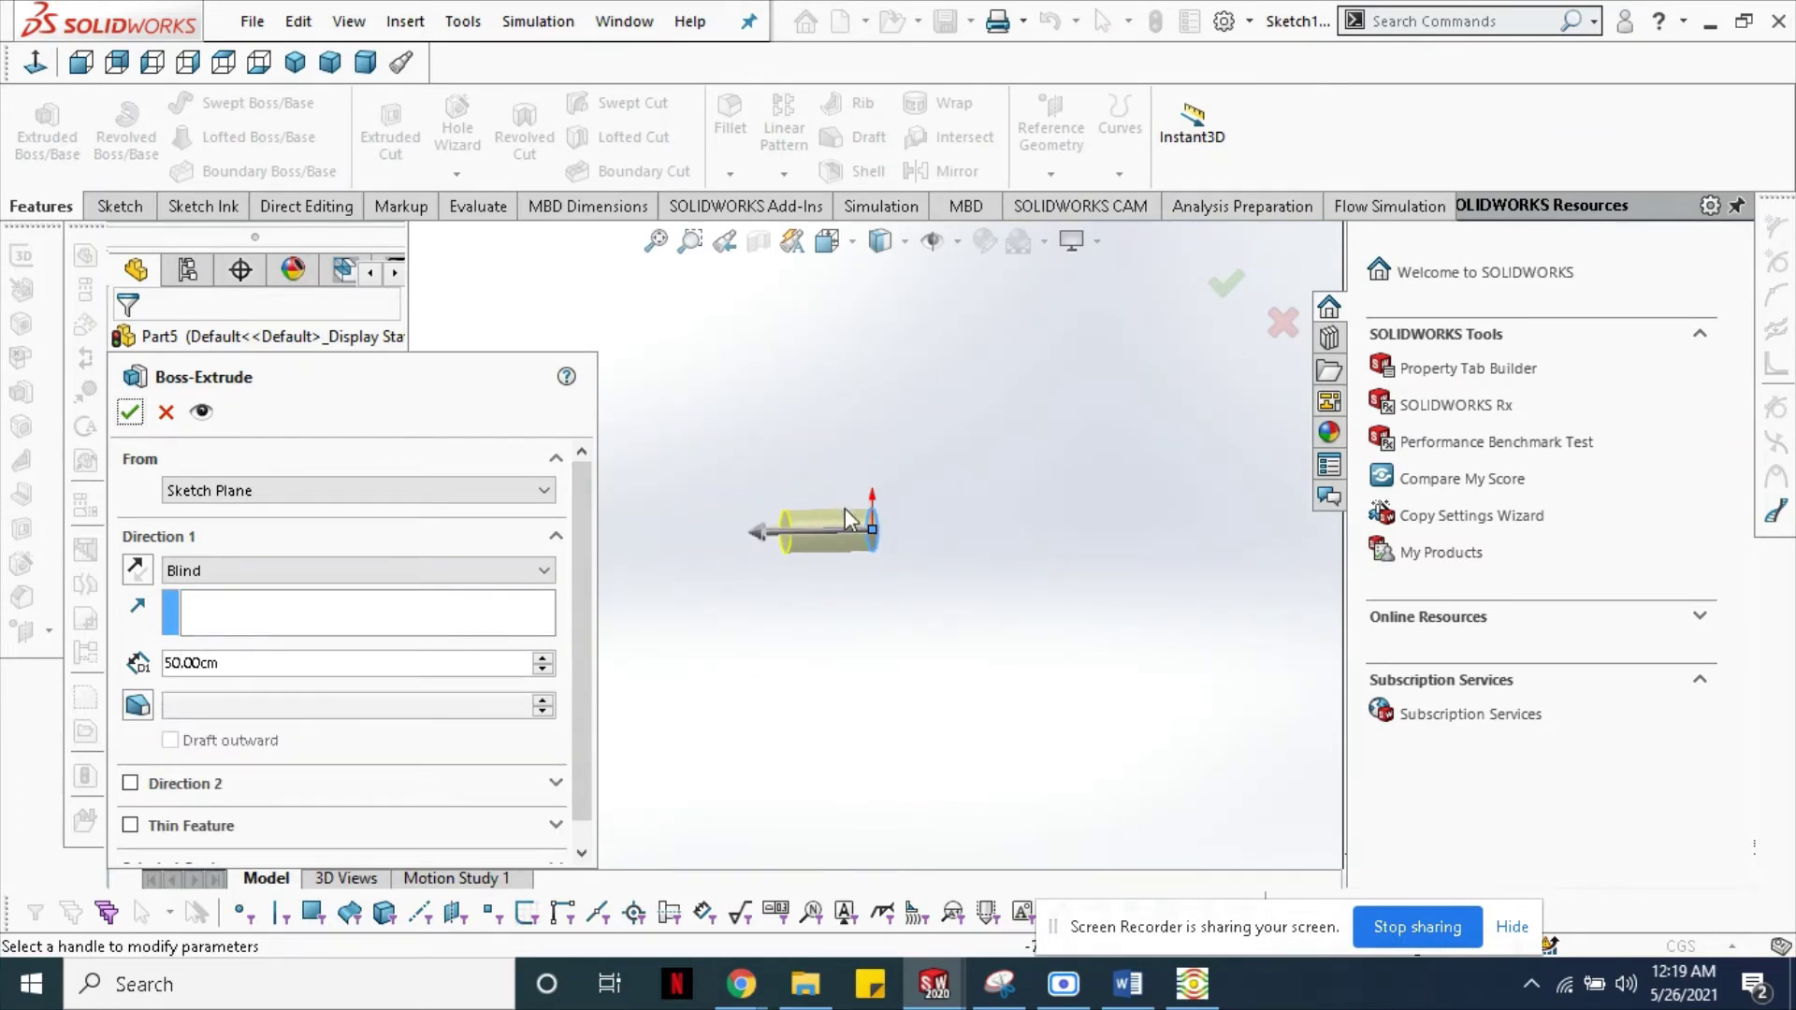
scroll(879, 543, down, 2)
scroll(879, 544, down, 3)
scroll(879, 545, up, 1)
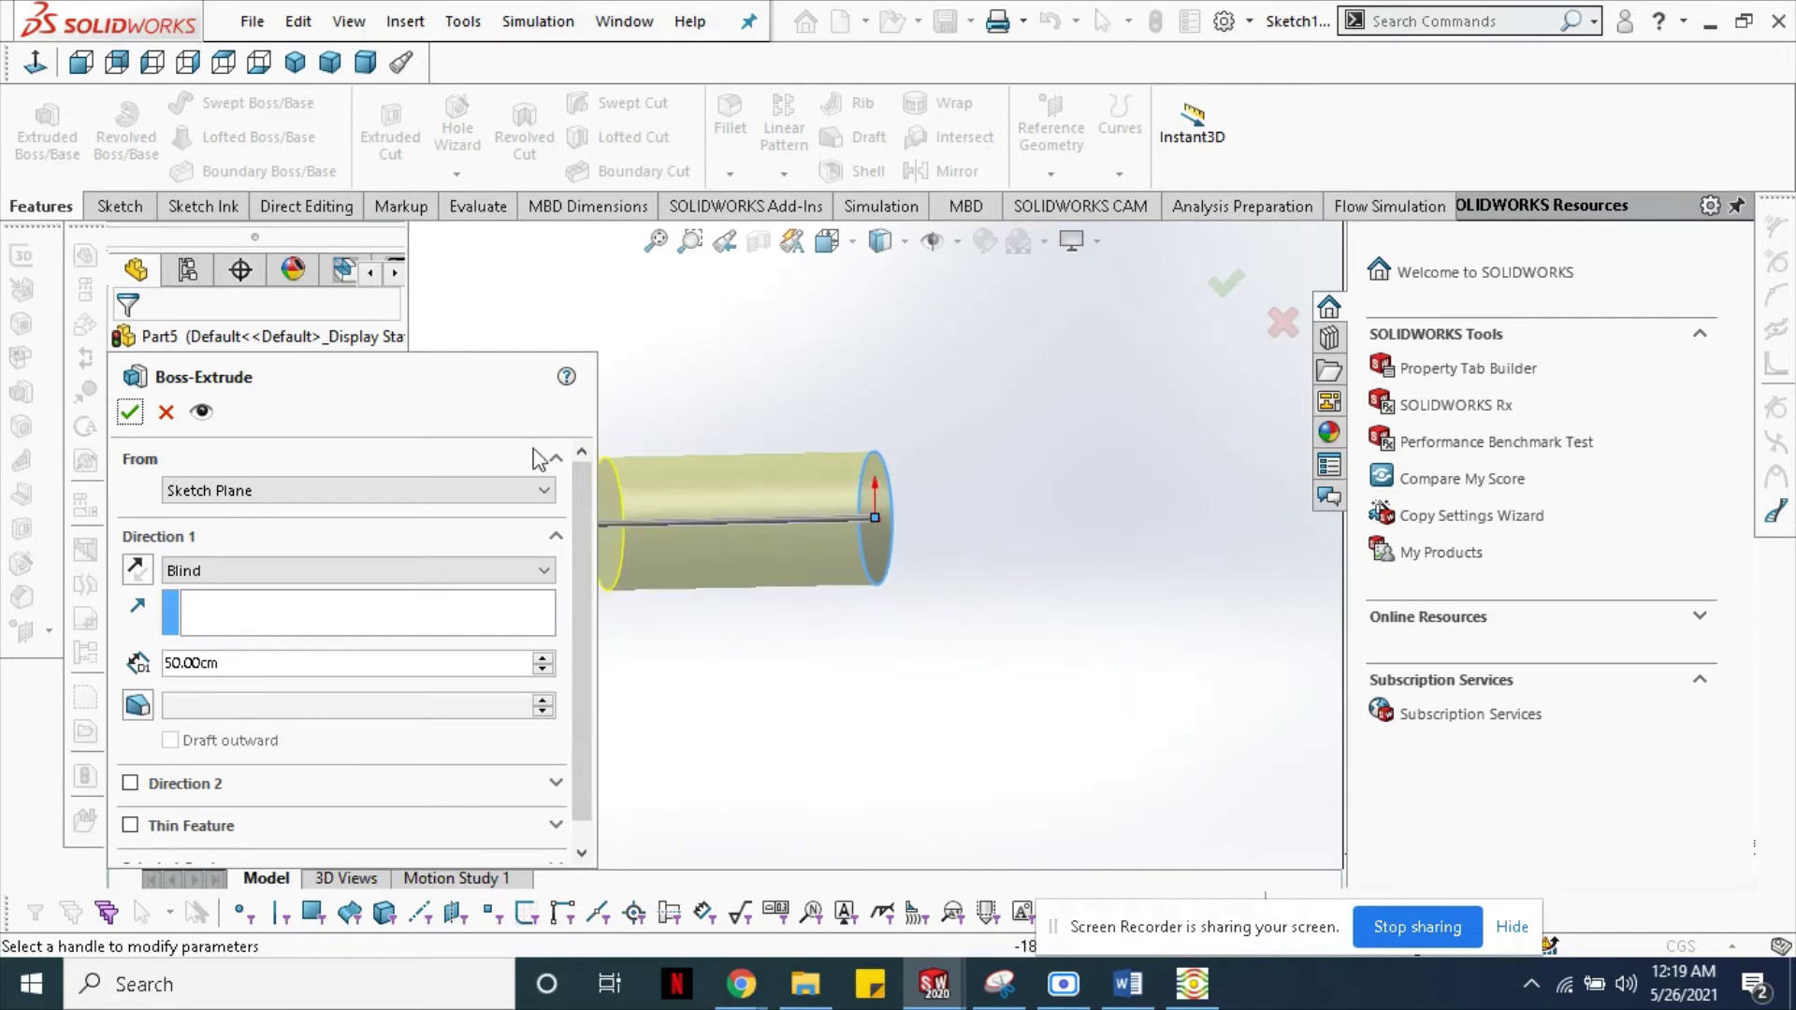
click(131, 414)
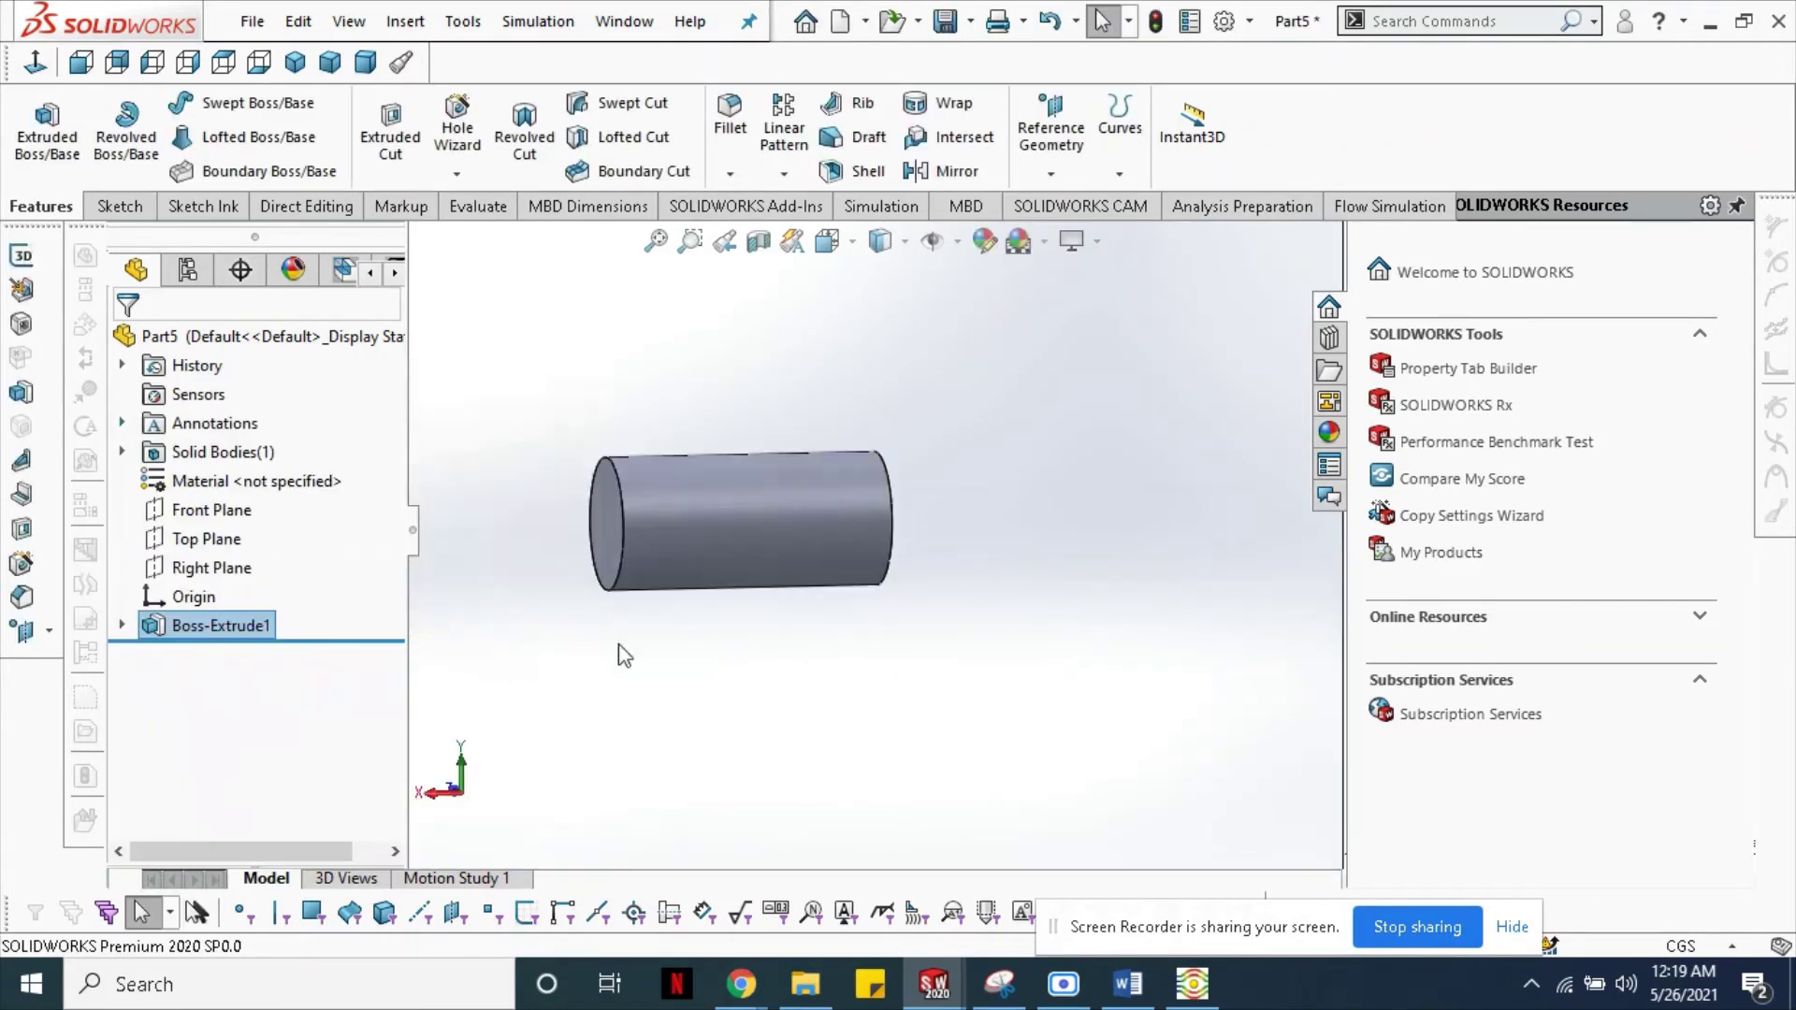
- Shell the cylinder with 0.30 cm walls, removing both end faces
mouse_move(819, 538)
middle_down()
mouse_move(731, 502)
mouse_move(823, 509)
middle_up()
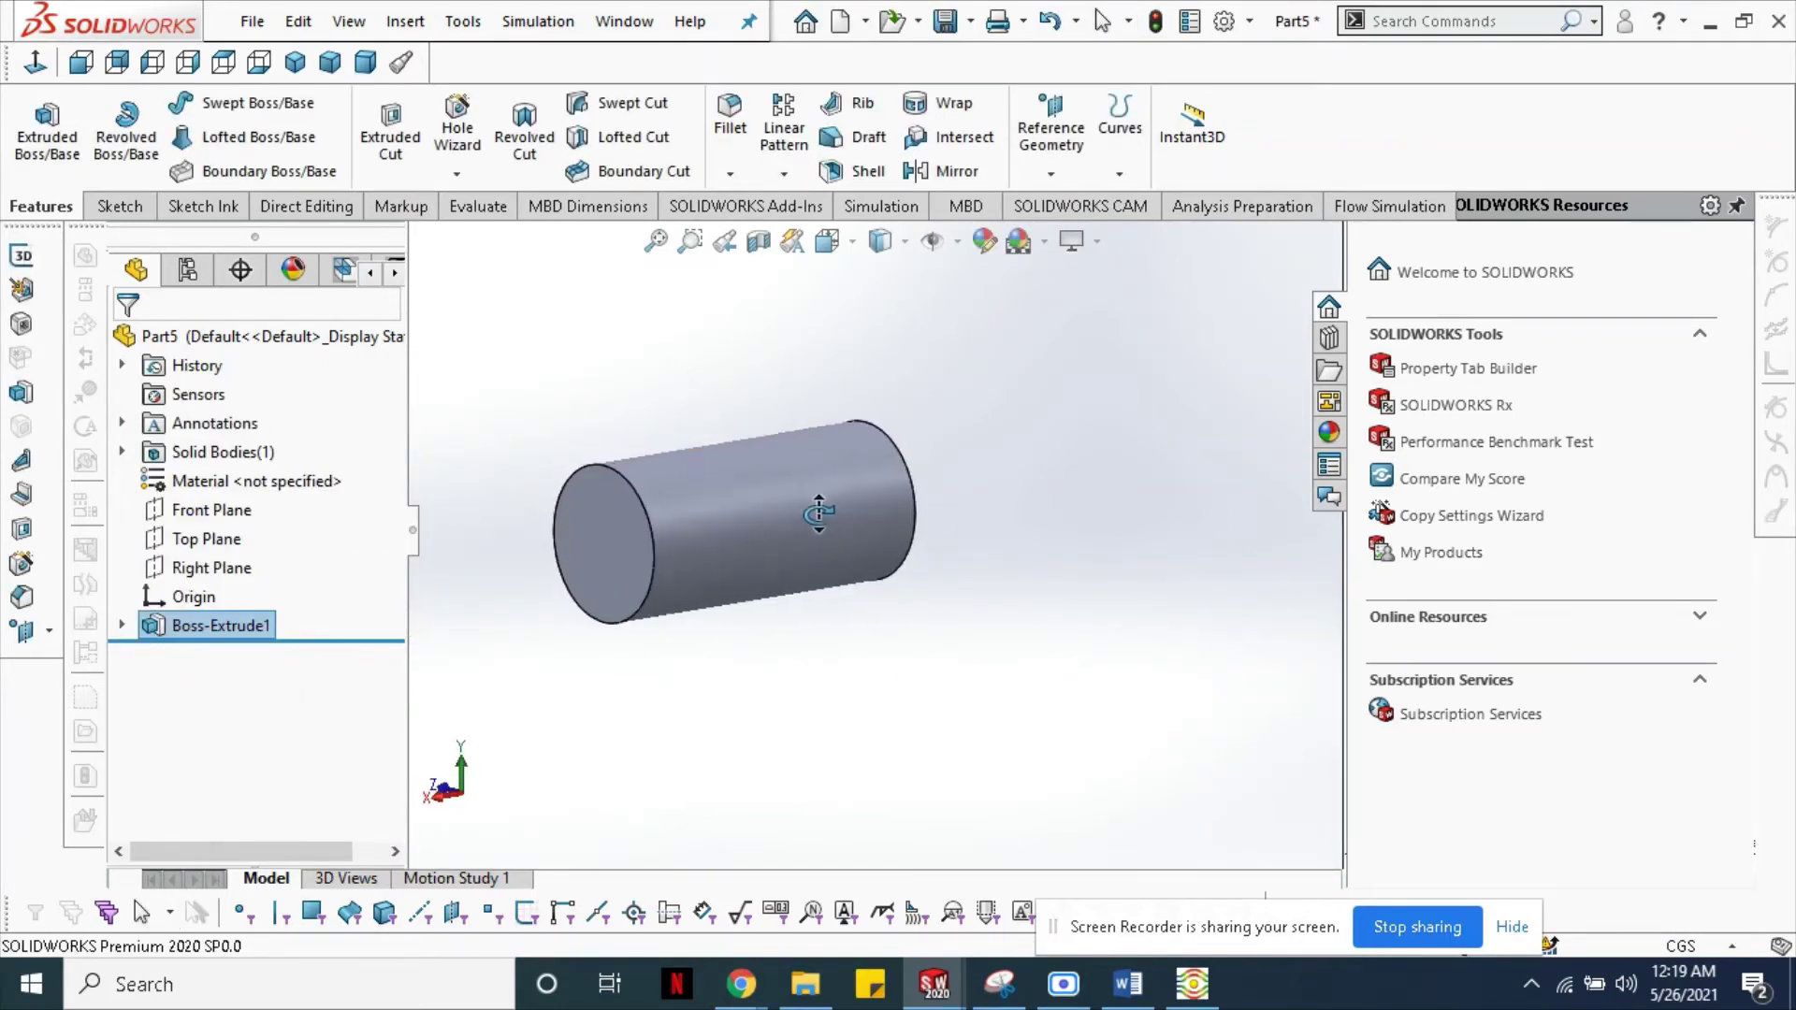
click(856, 171)
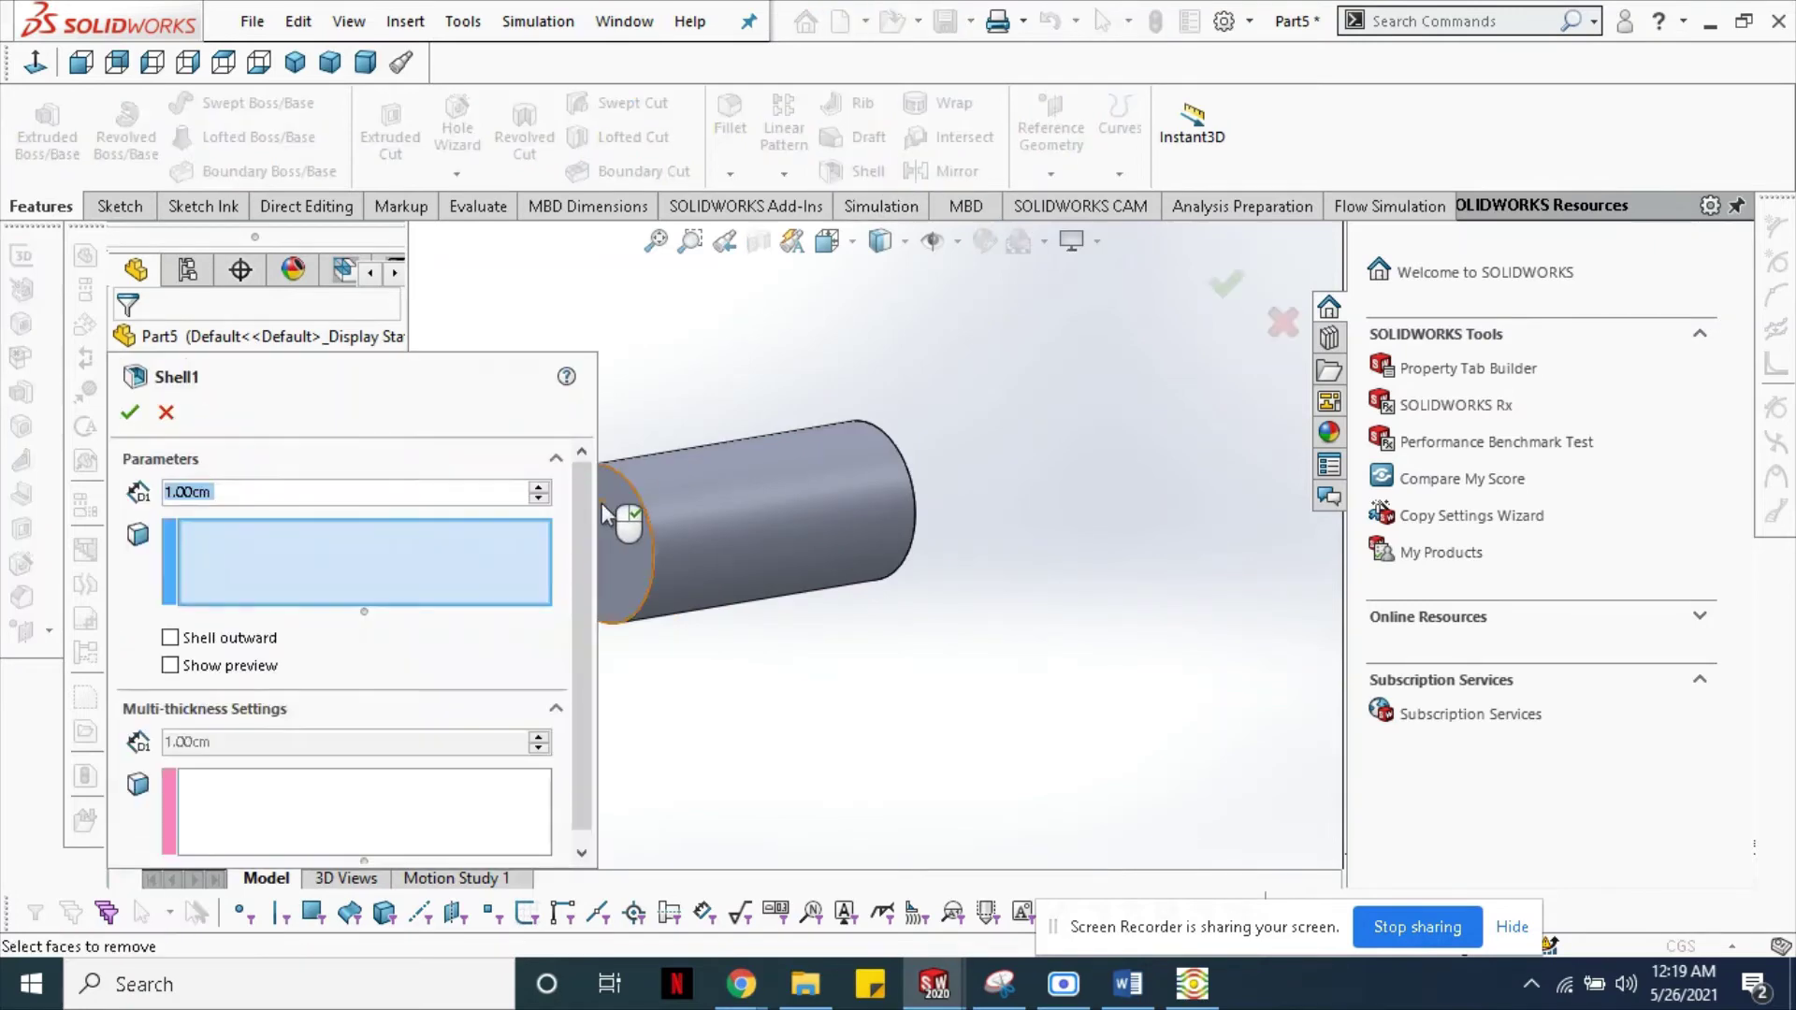
click(625, 529)
mouse_move(842, 524)
middle_down()
mouse_move(802, 521)
mouse_move(793, 566)
middle_up()
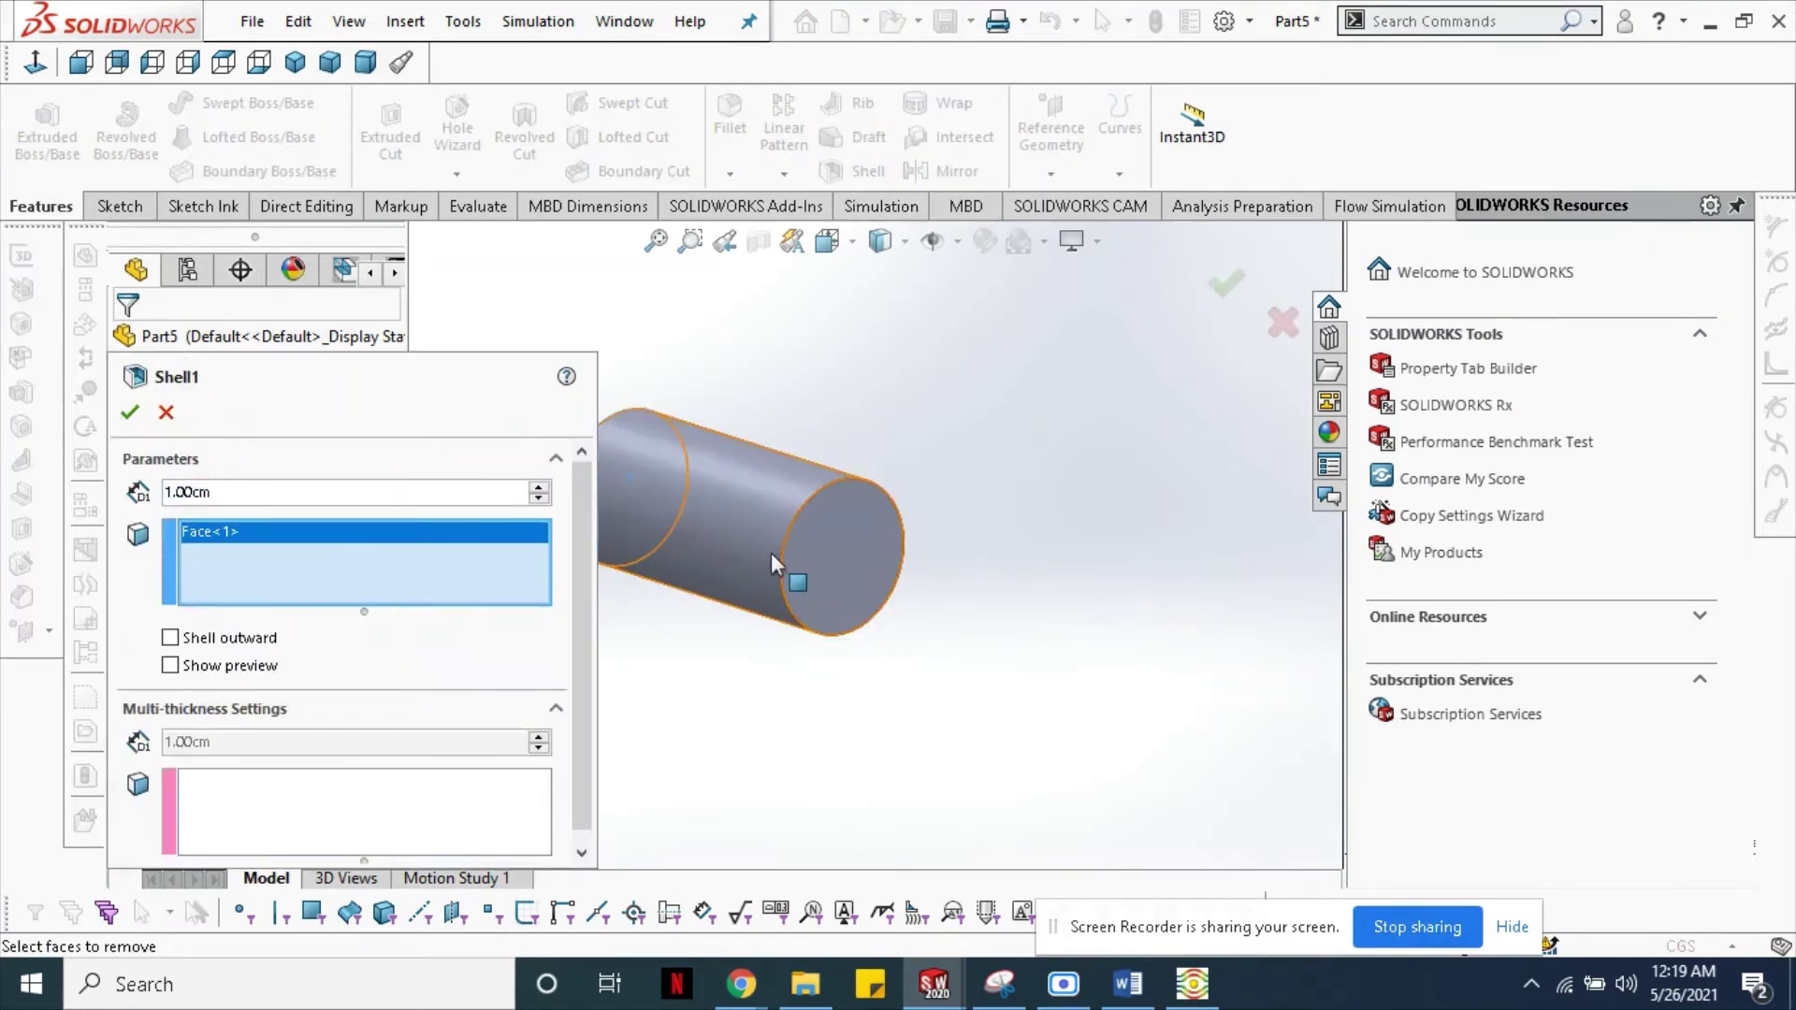
click(846, 561)
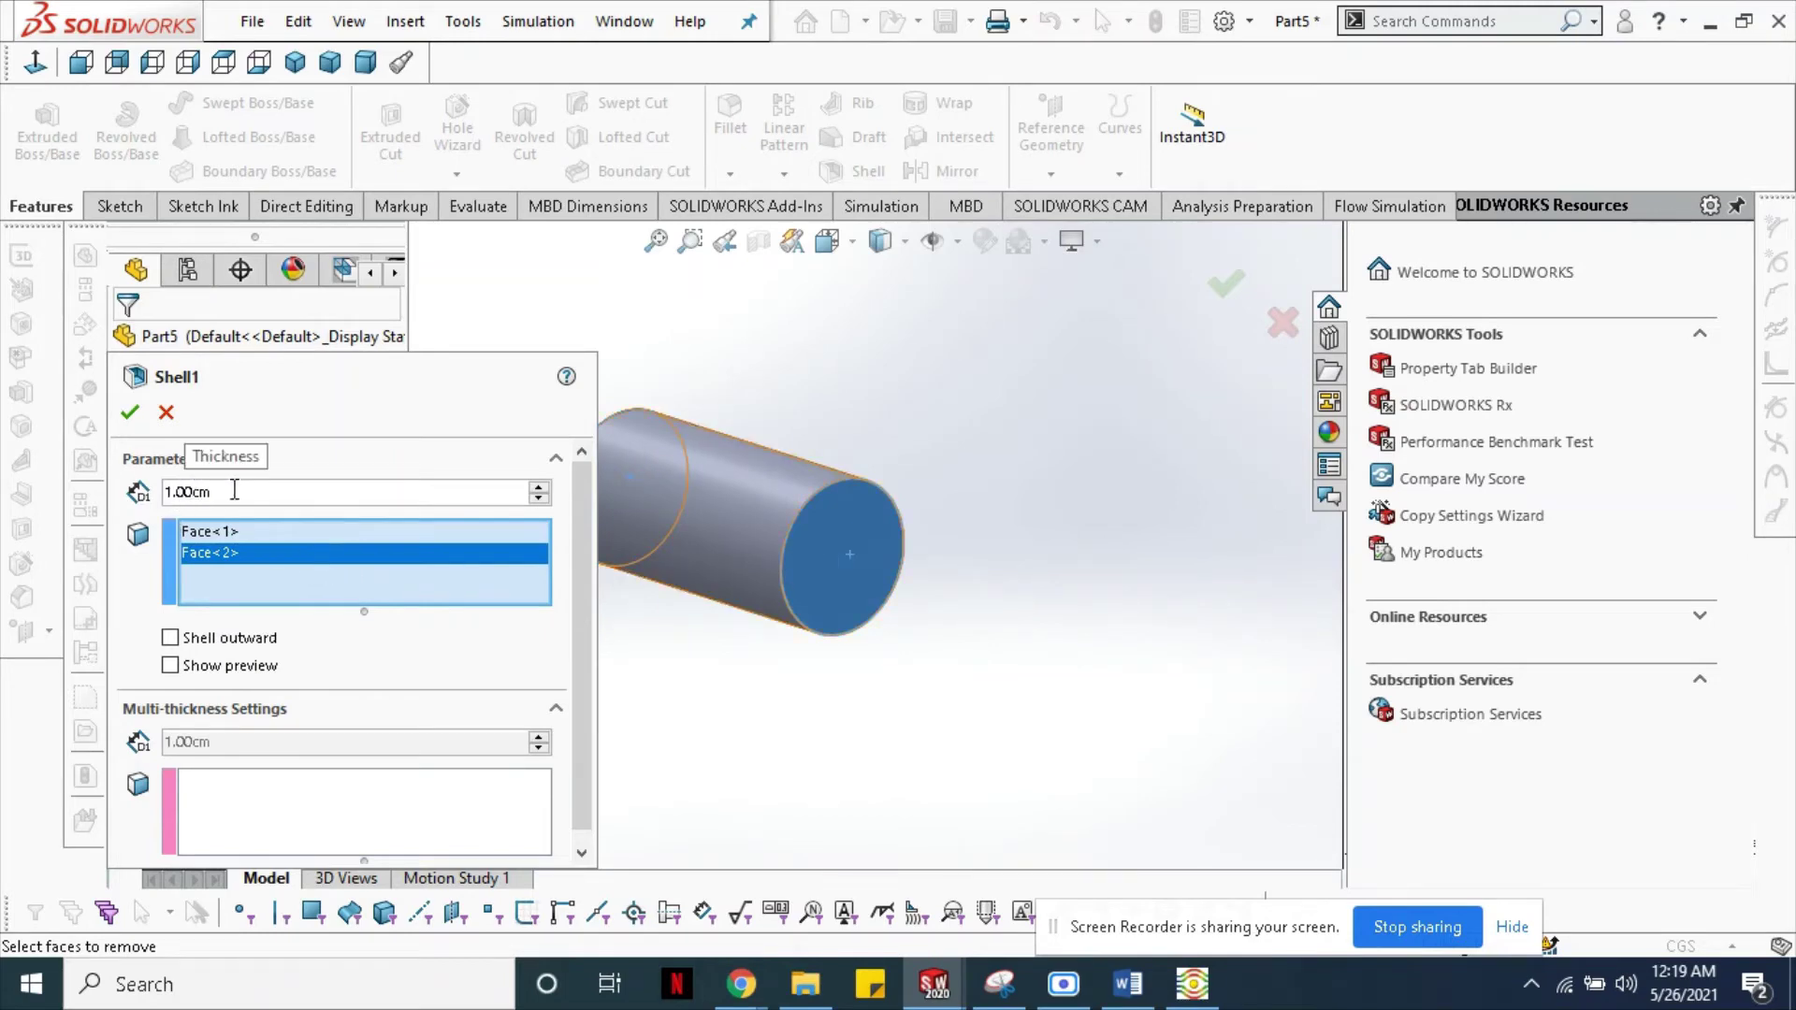
click(168, 498)
text(0)
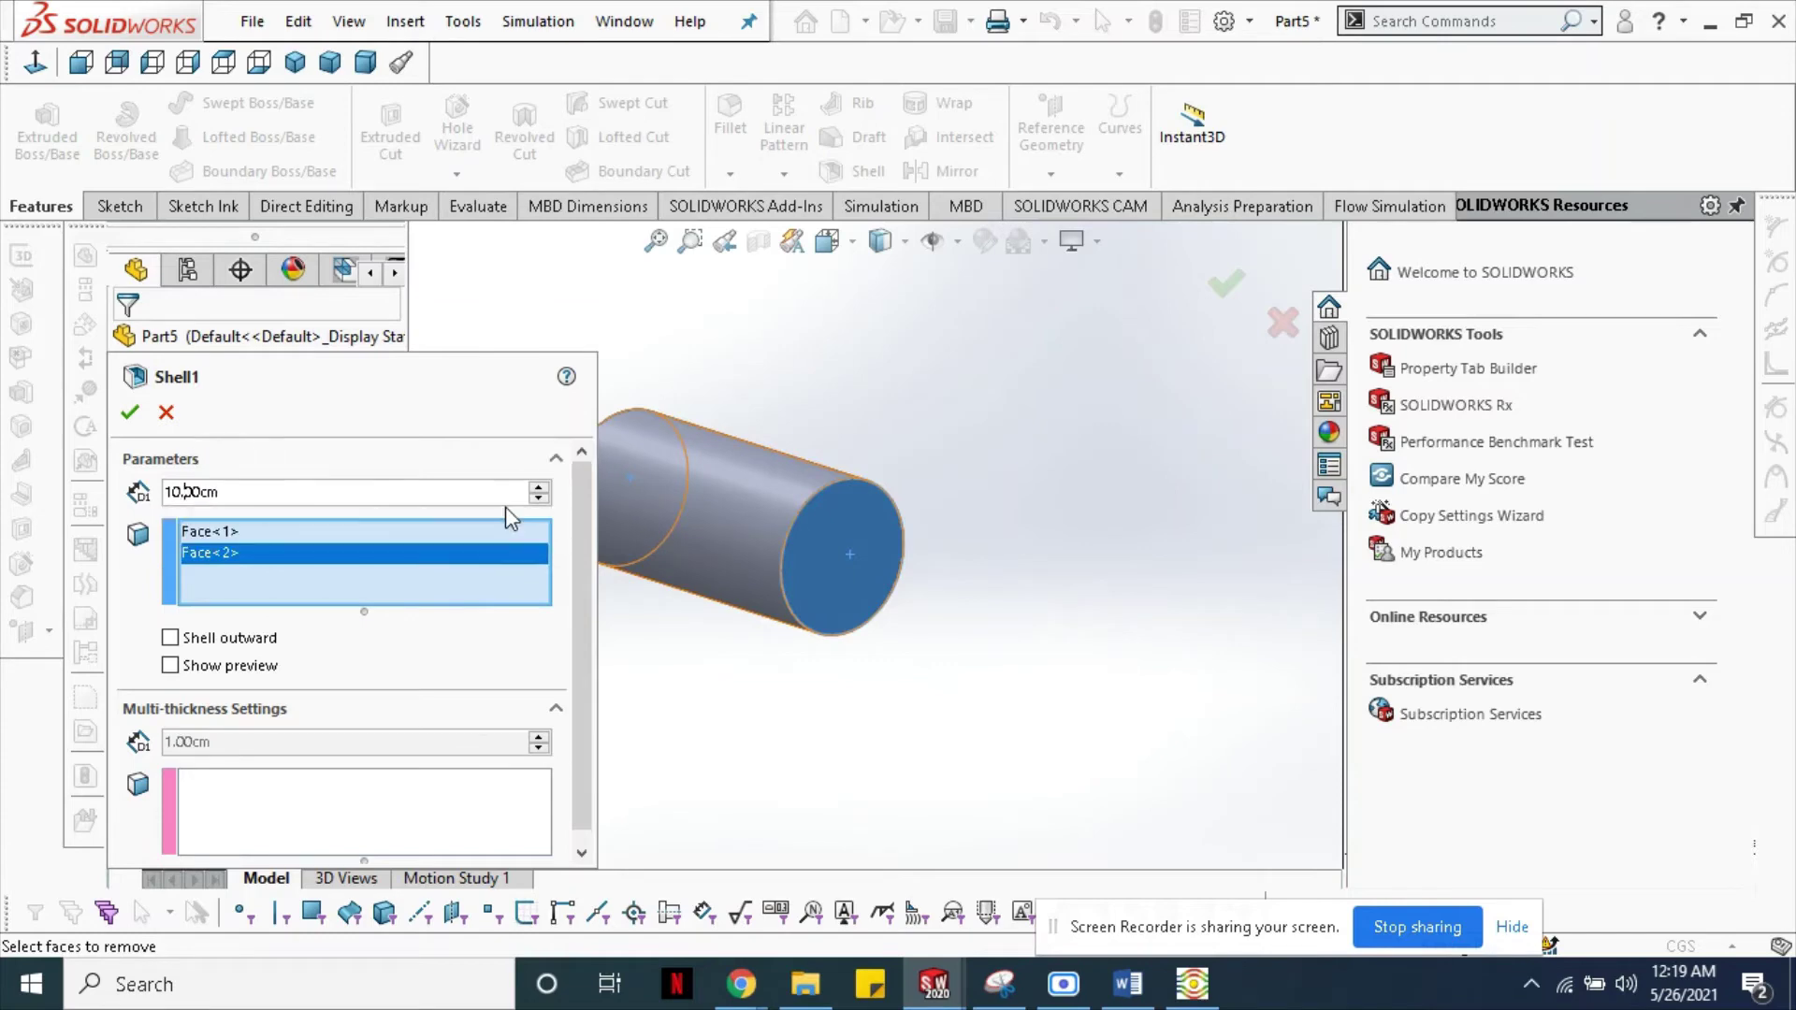
key(BackSpace)
key(BackSpace)
text(3)
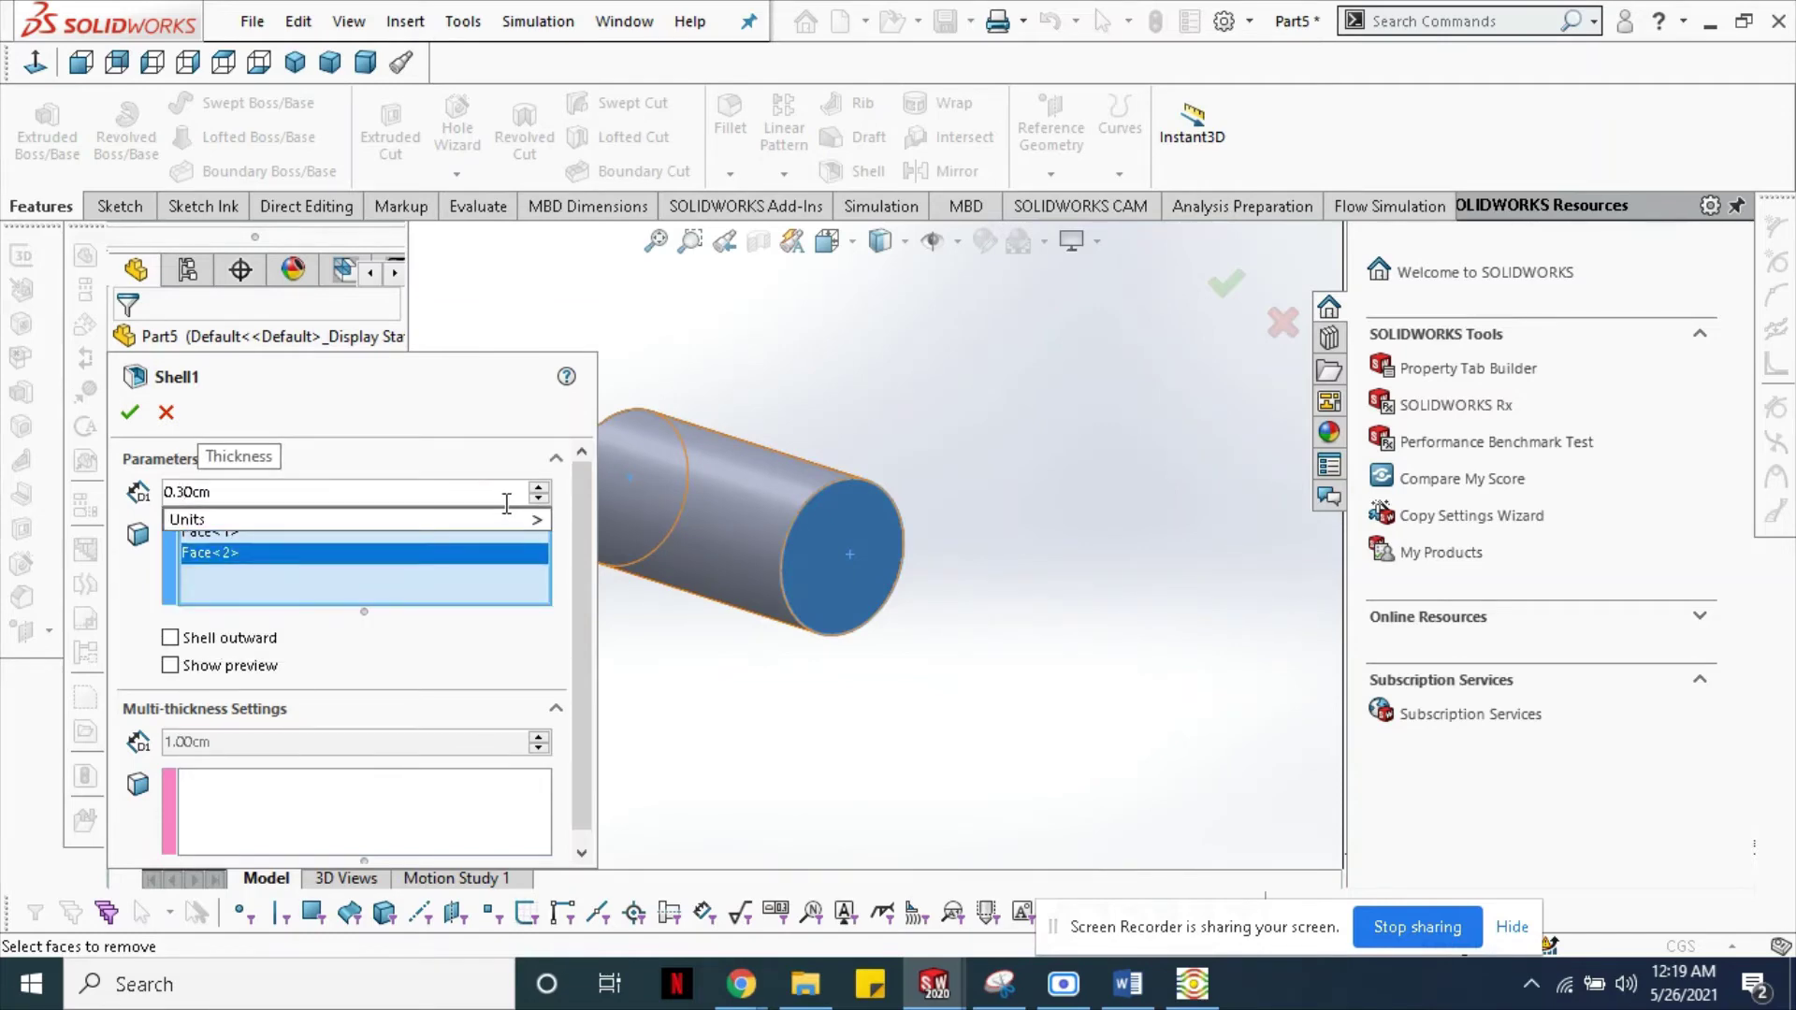
key(Escape)
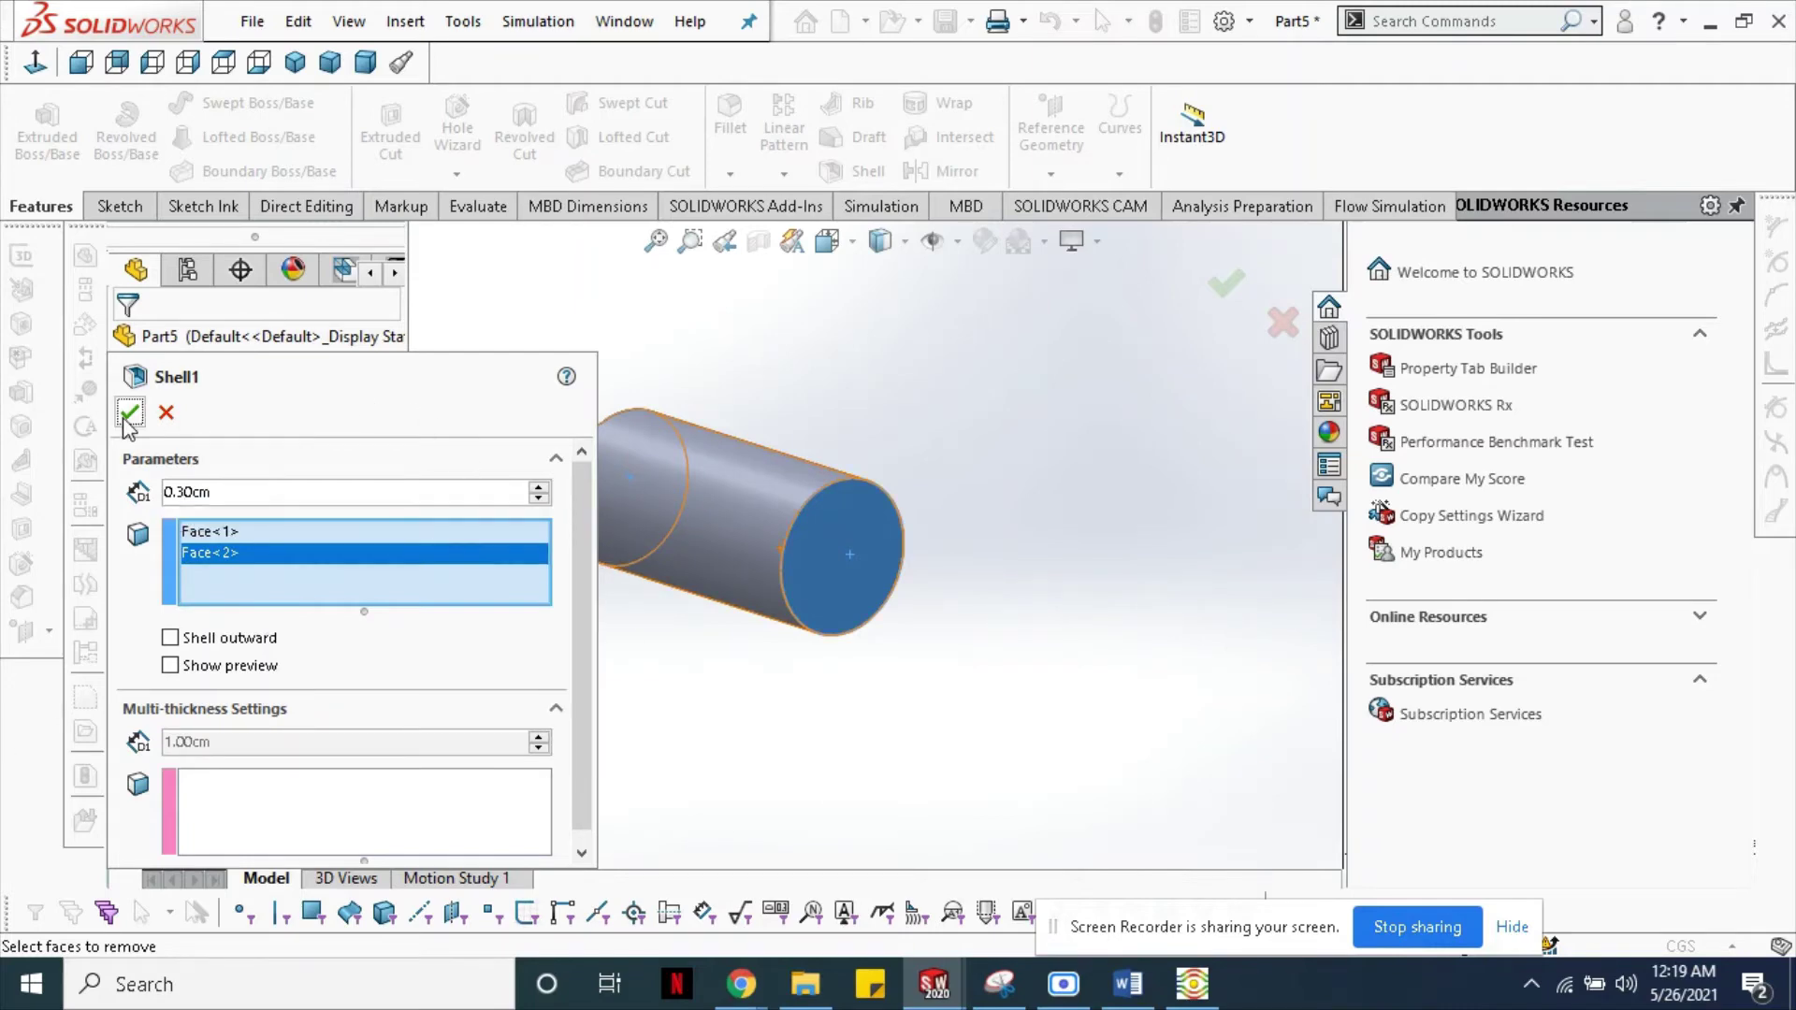
click(129, 413)
- Orbit and zoom around the hollow pipe to inspect its end edge
mouse_move(559, 498)
middle_down()
mouse_move(849, 525)
mouse_move(805, 523)
middle_up()
scroll(804, 524, down, 3)
scroll(805, 515, down, 3)
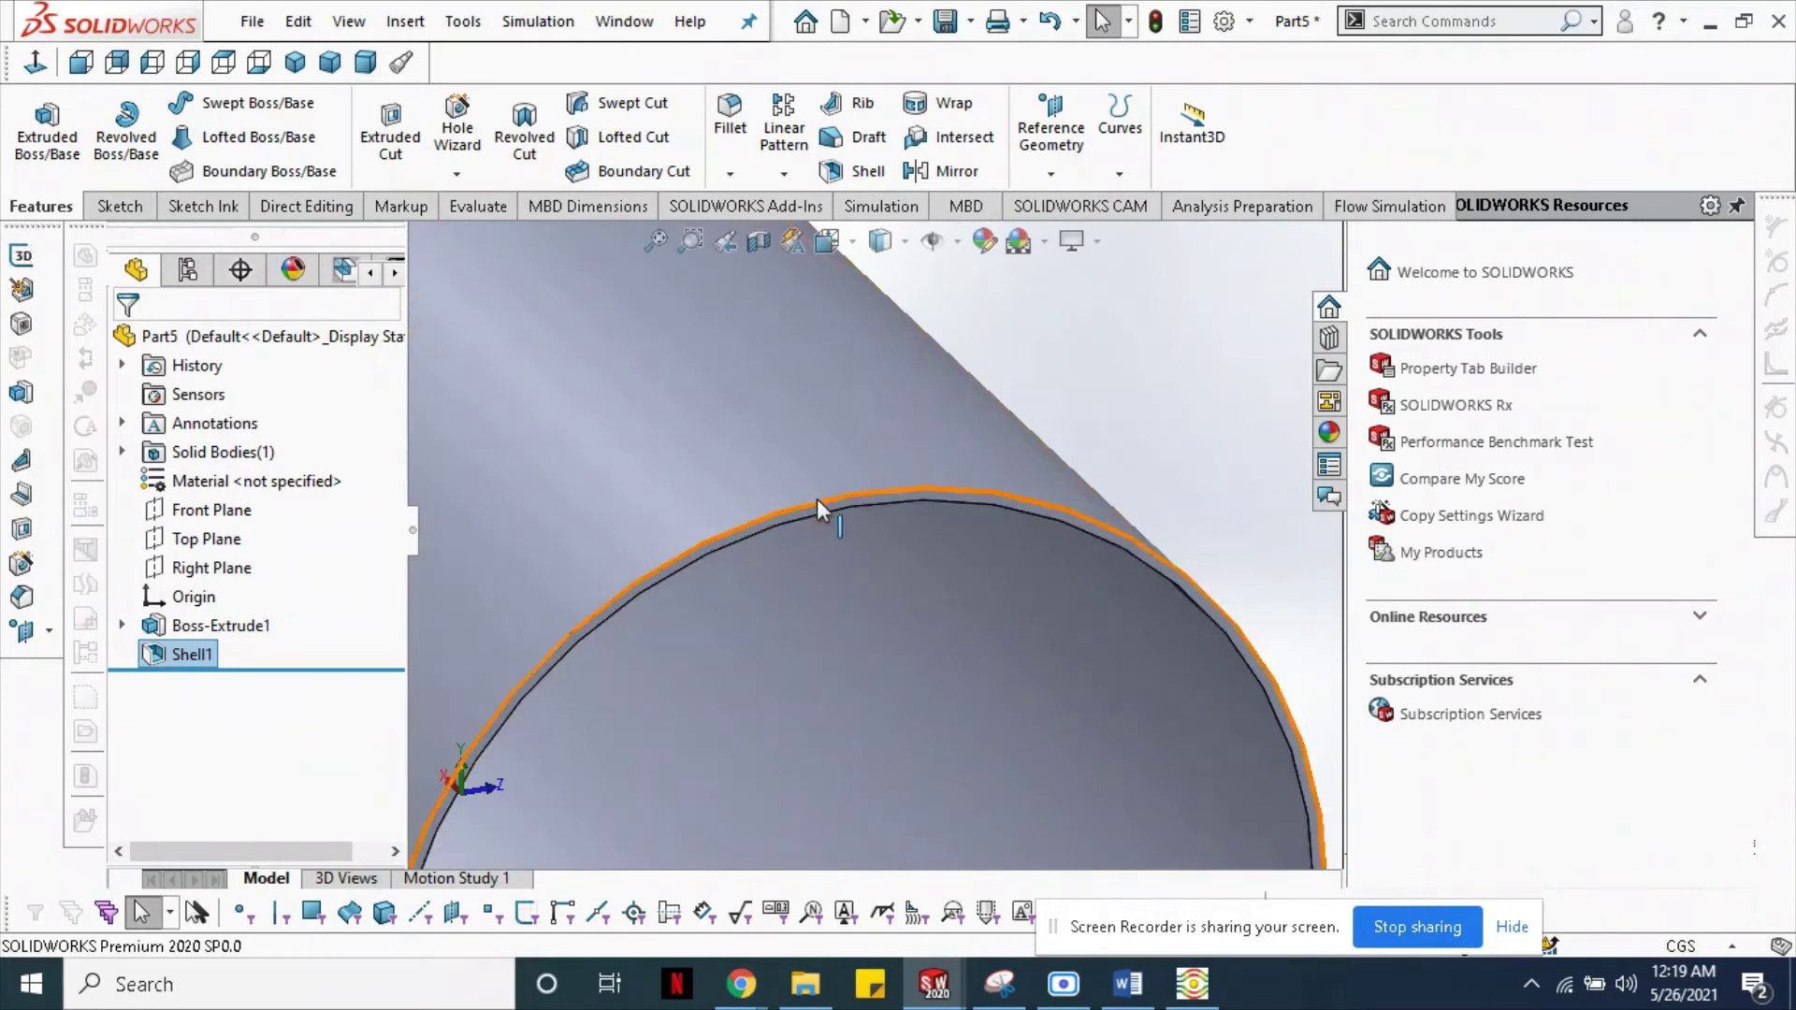
click(825, 503)
scroll(827, 506, up, 3)
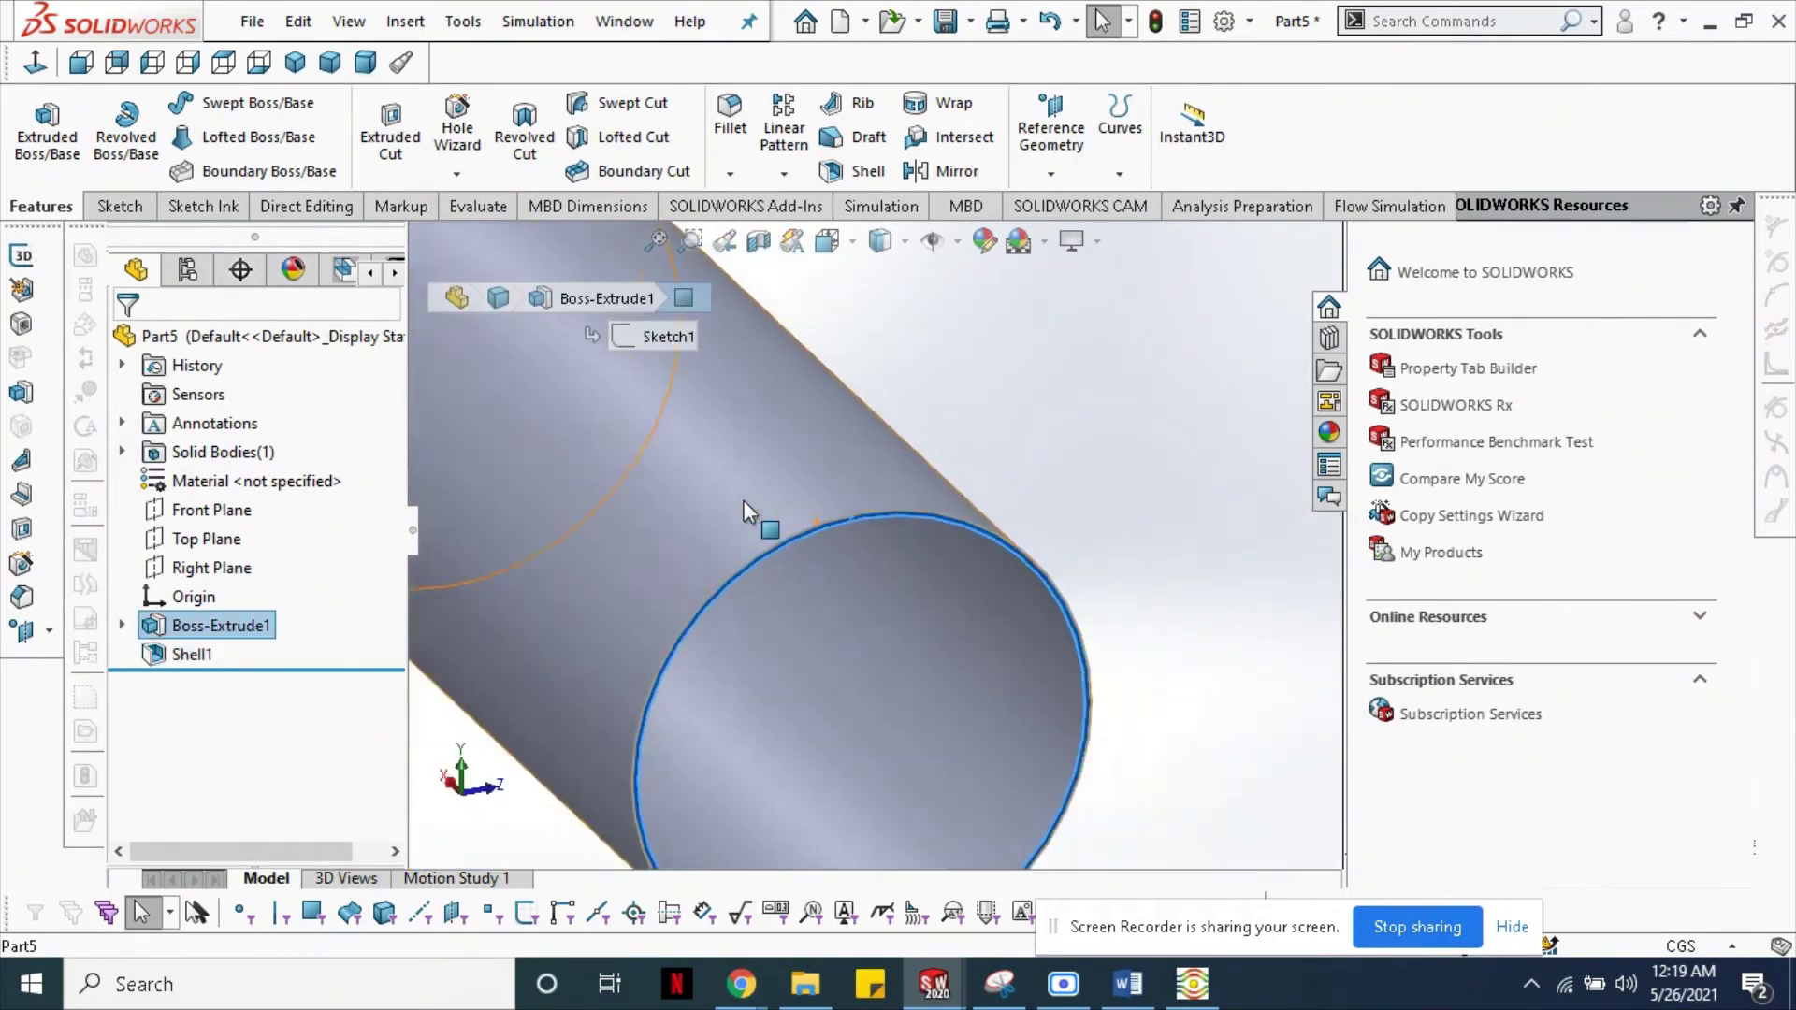
scroll(743, 500, up, 2)
click(1023, 455)
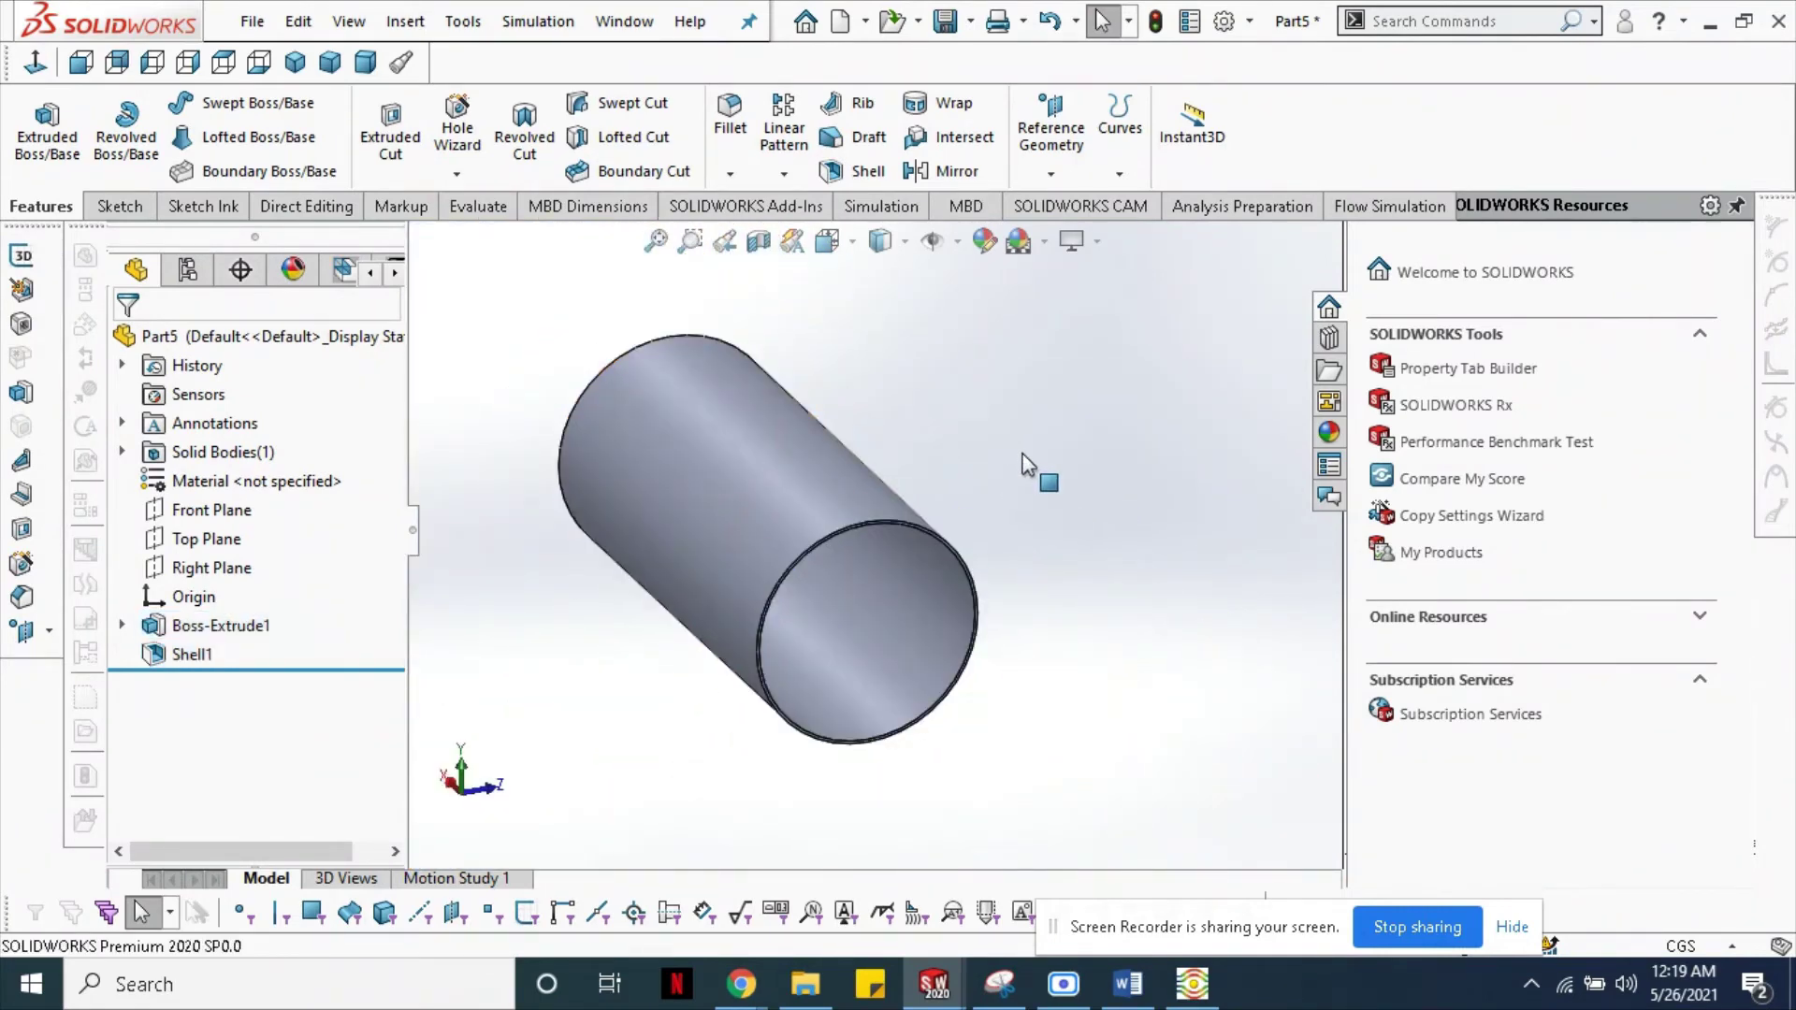
- Start Create Lids from the Flow Simulation tools and select the first pipe end face
click(1390, 206)
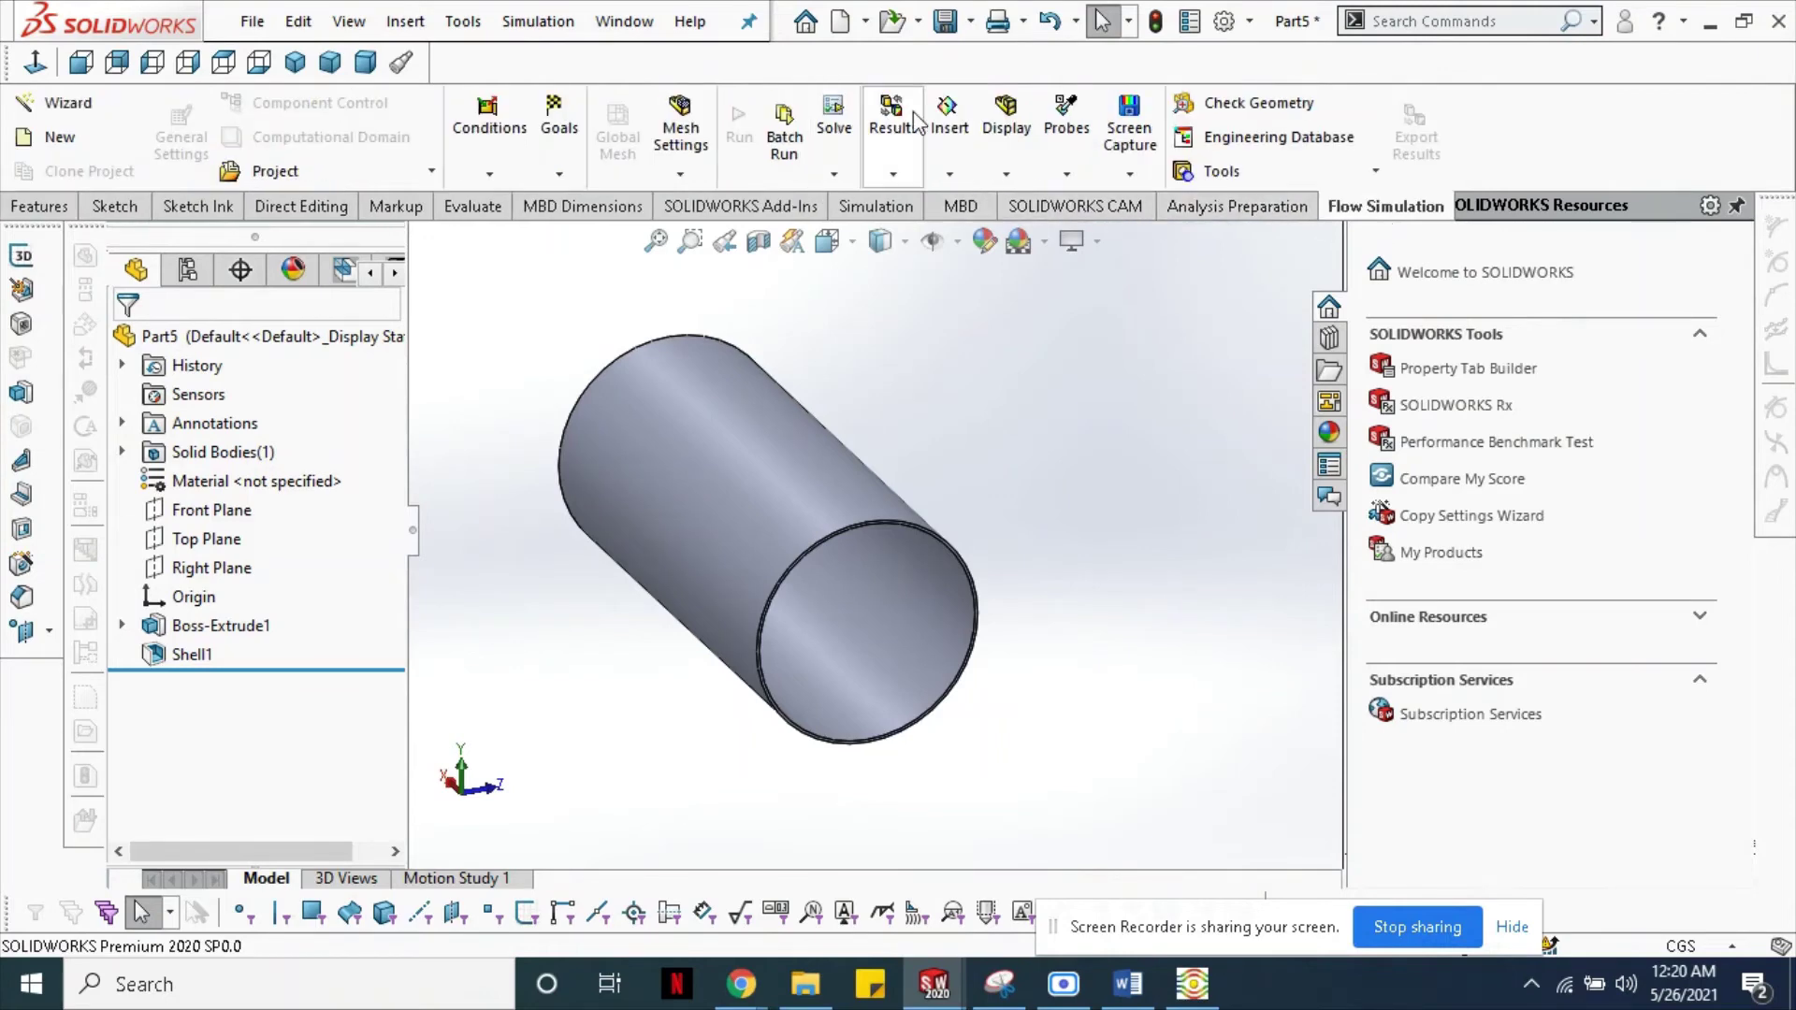
click(1251, 174)
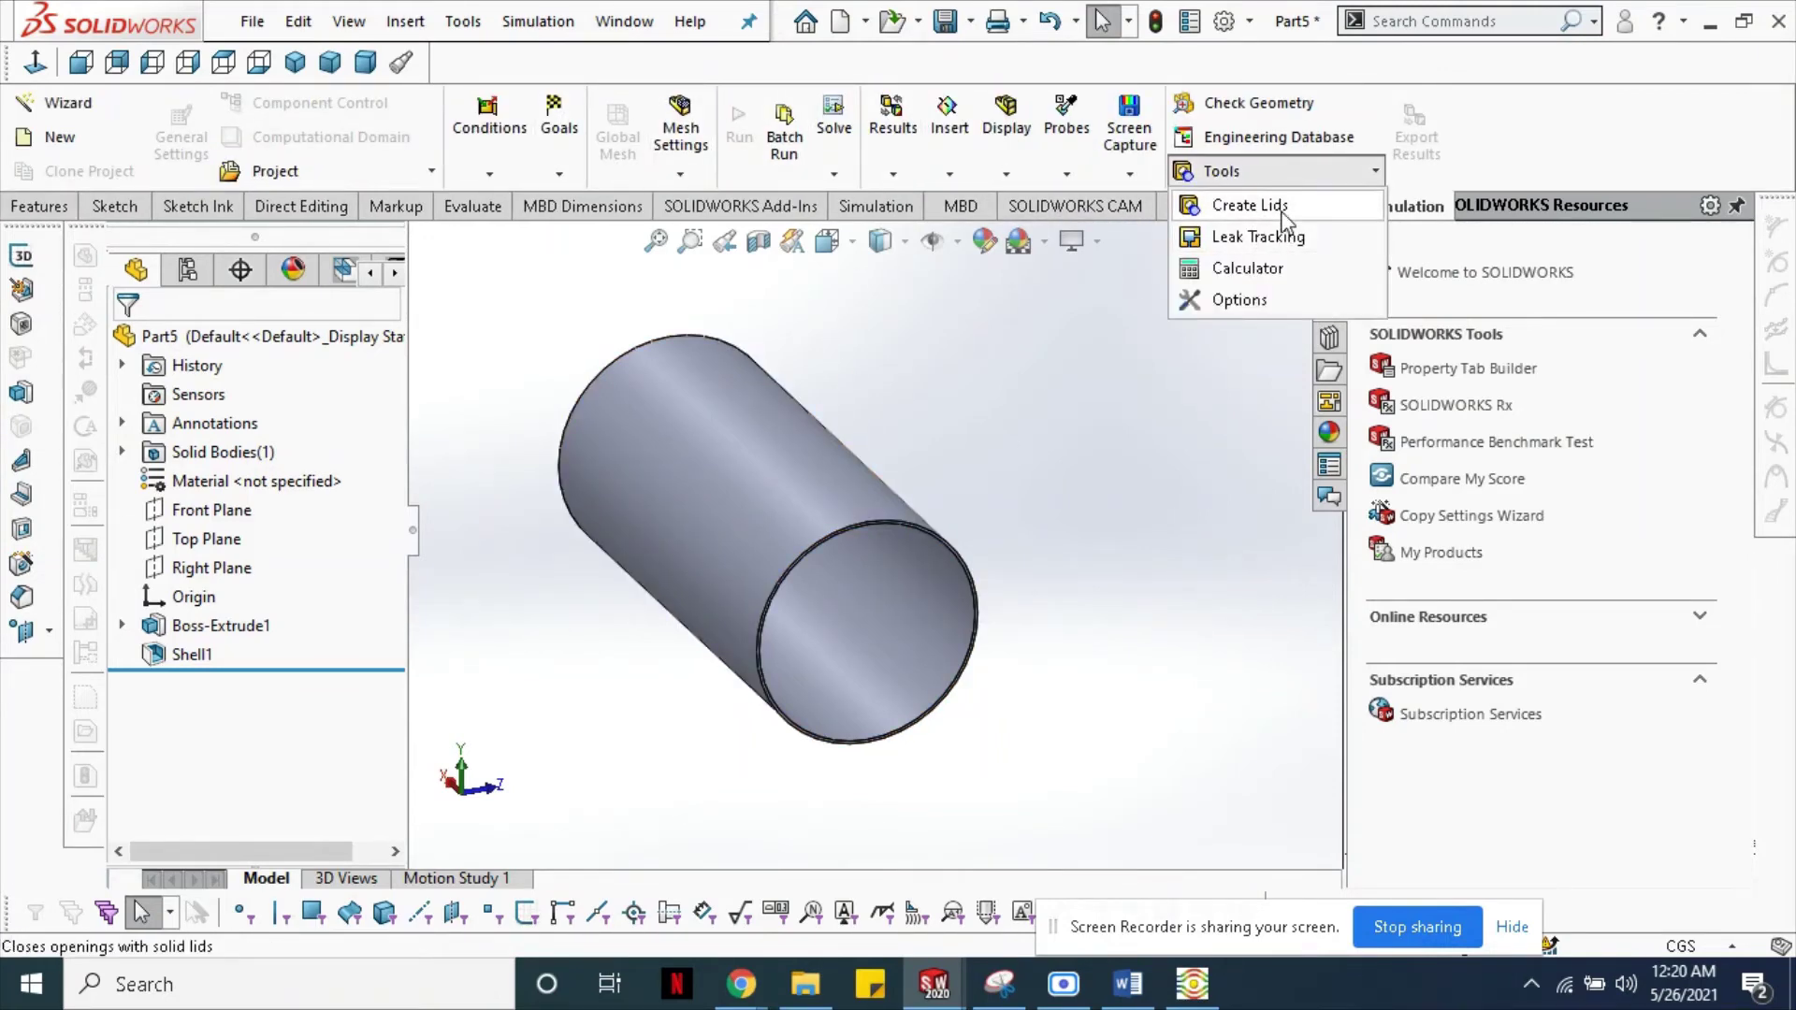
click(1282, 215)
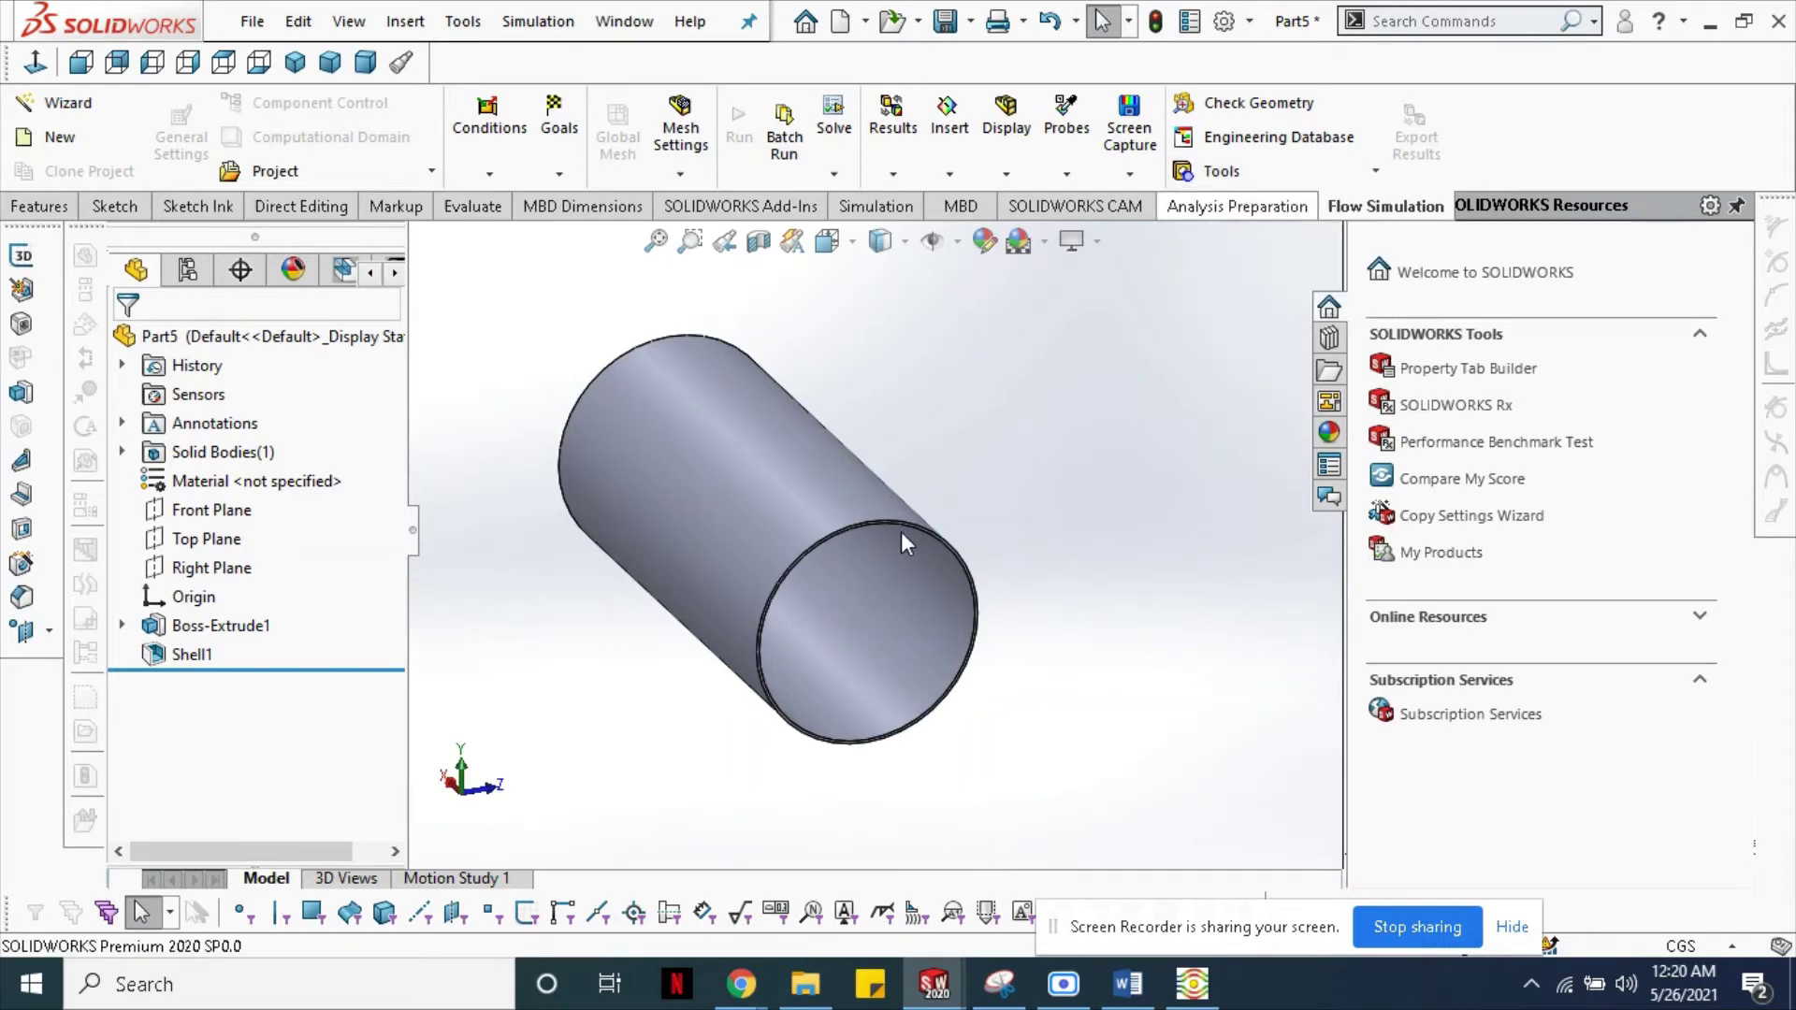
scroll(901, 531, down, 5)
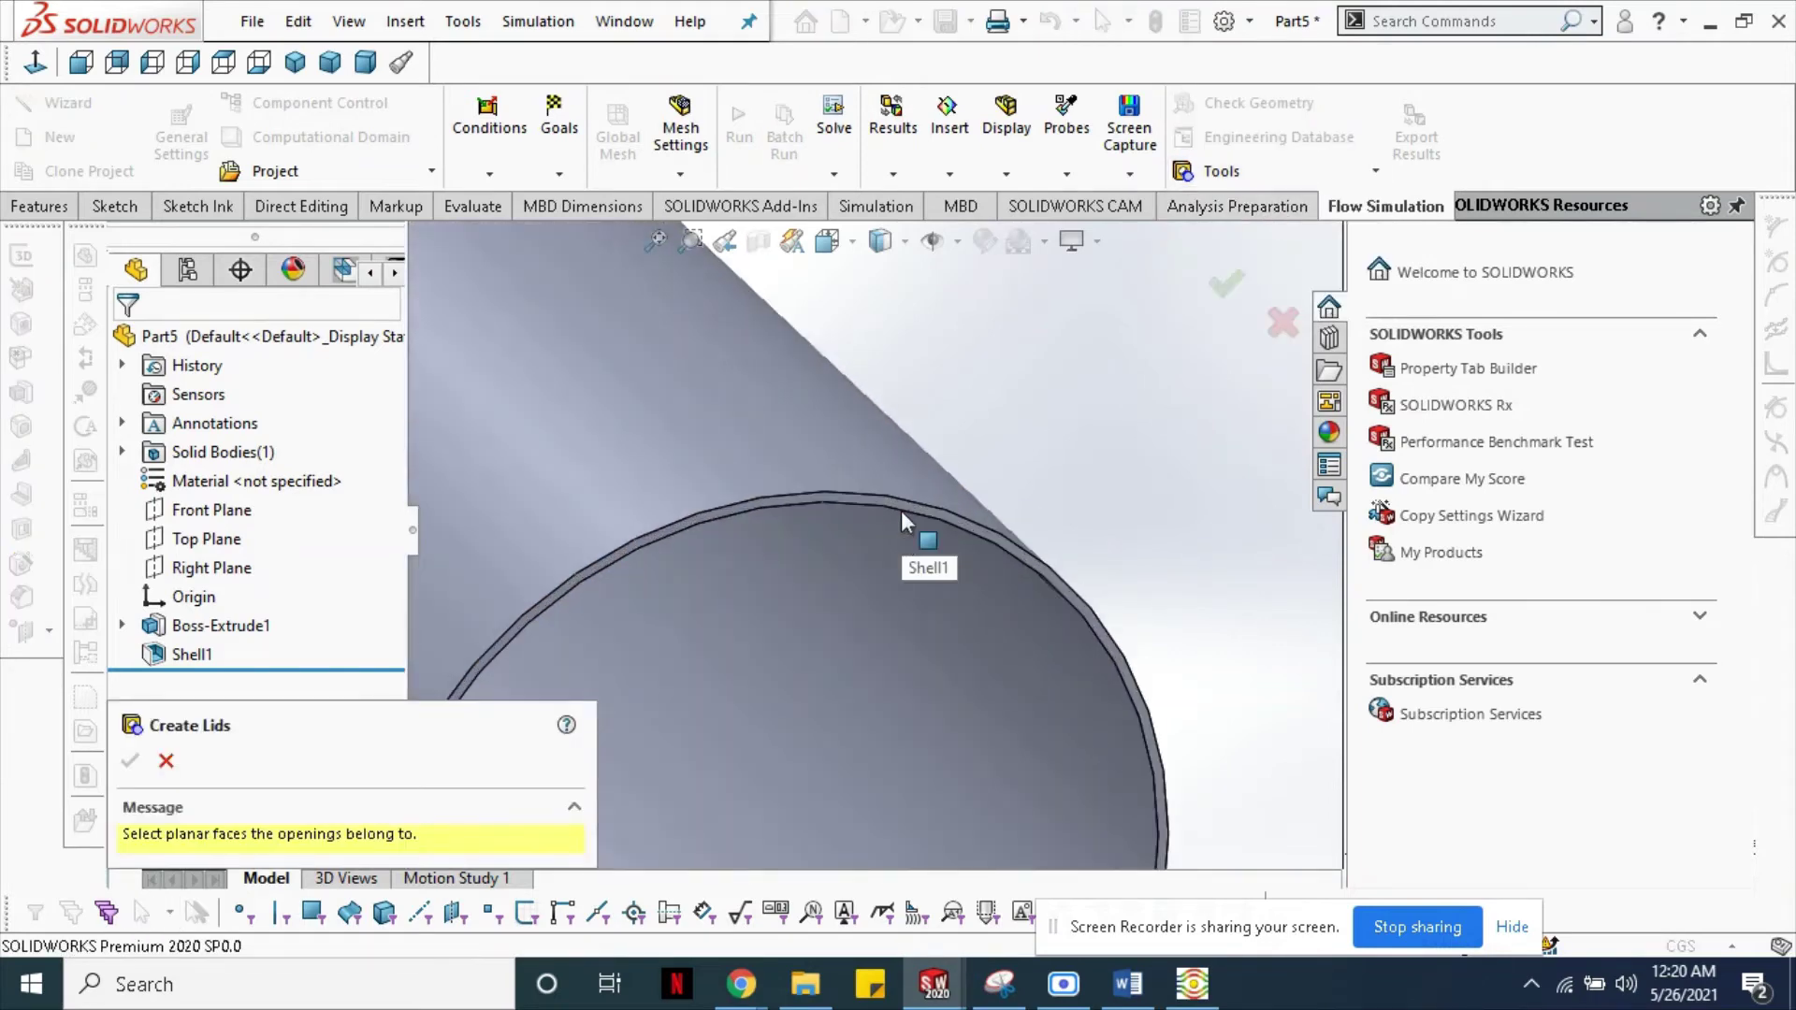
click(902, 509)
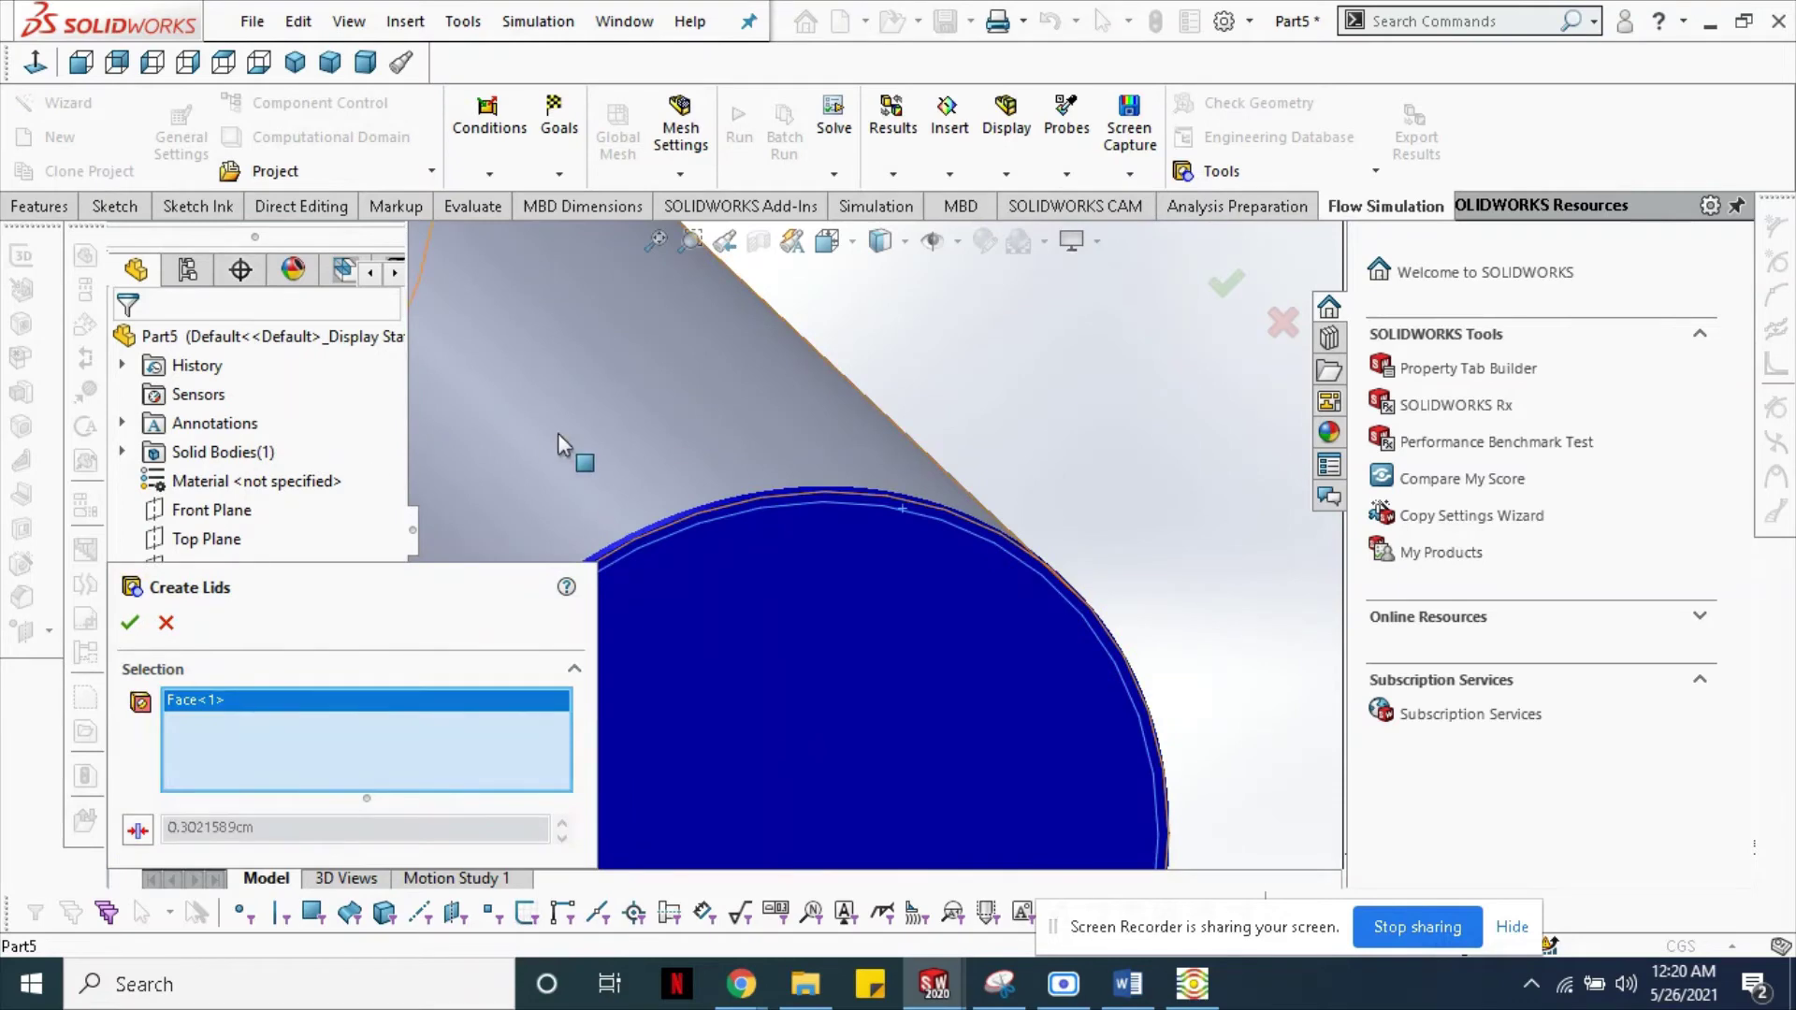
scroll(571, 434, up, 5)
scroll(580, 434, up, 3)
- Select the second pipe end face and confirm, creating LID1 and LID2
middle_drag(581, 434, 722, 535)
scroll(722, 535, down, 5)
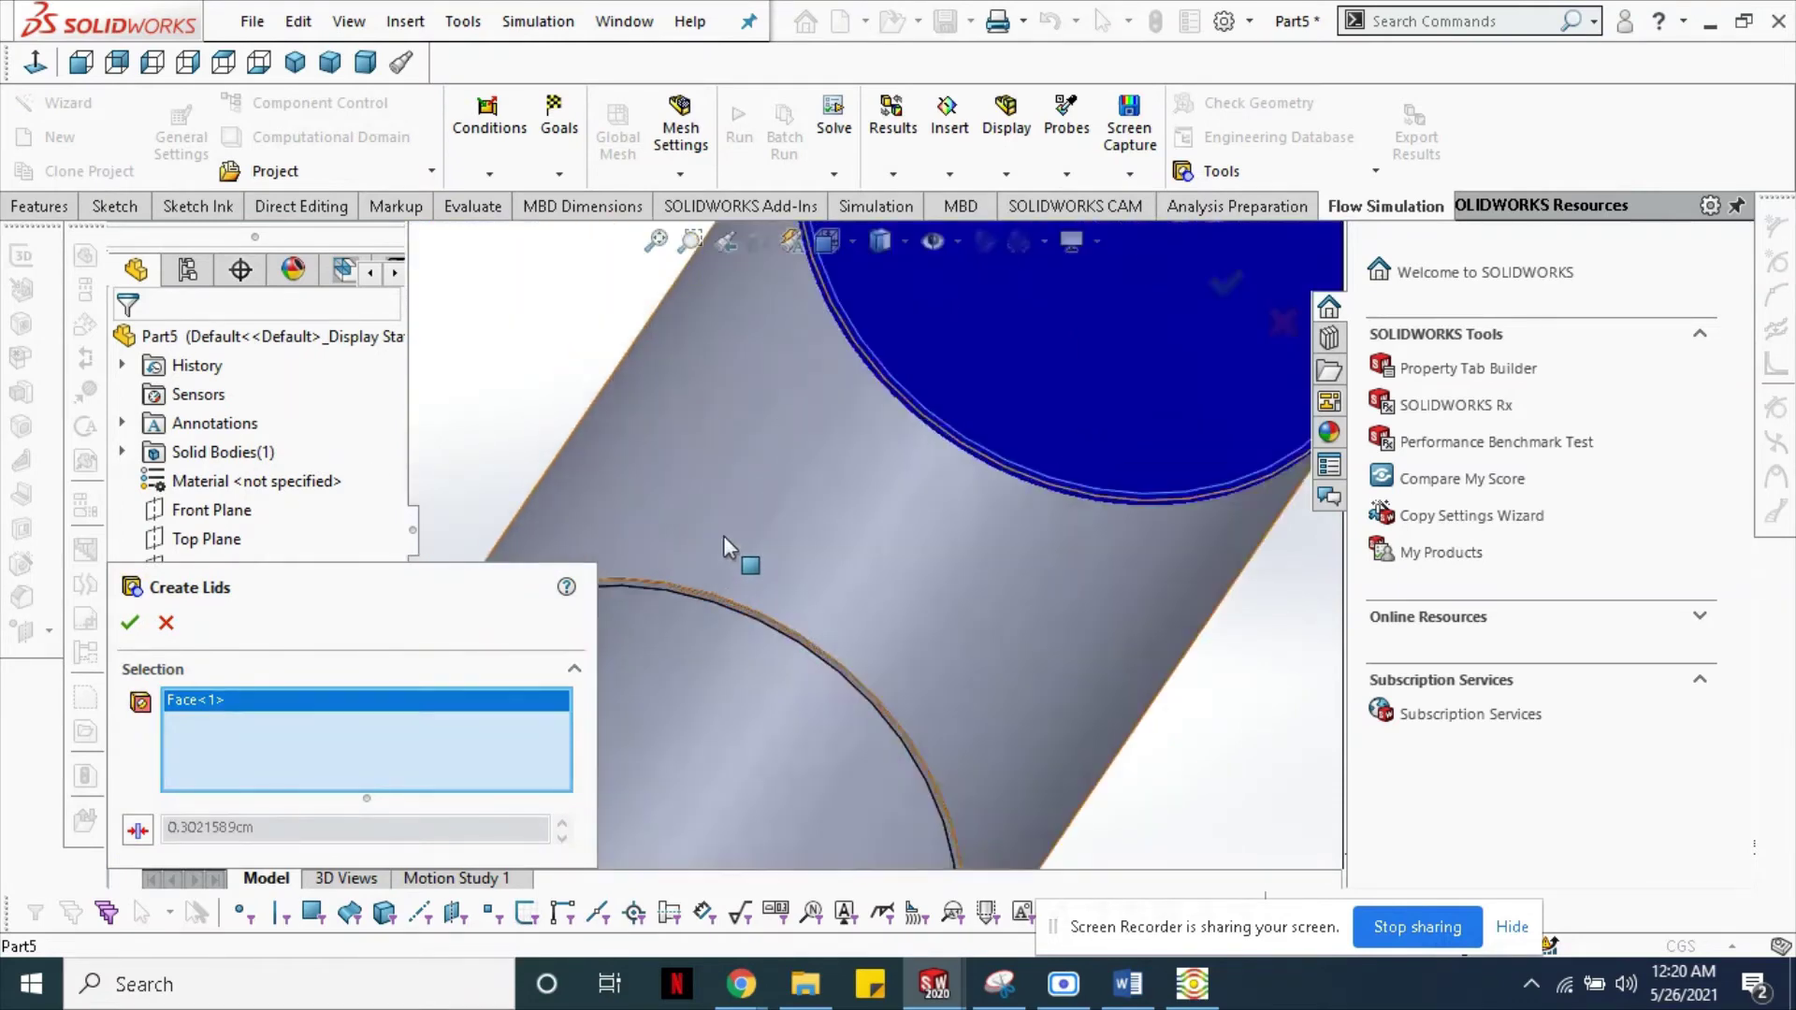
scroll(723, 536, down, 3)
click(877, 540)
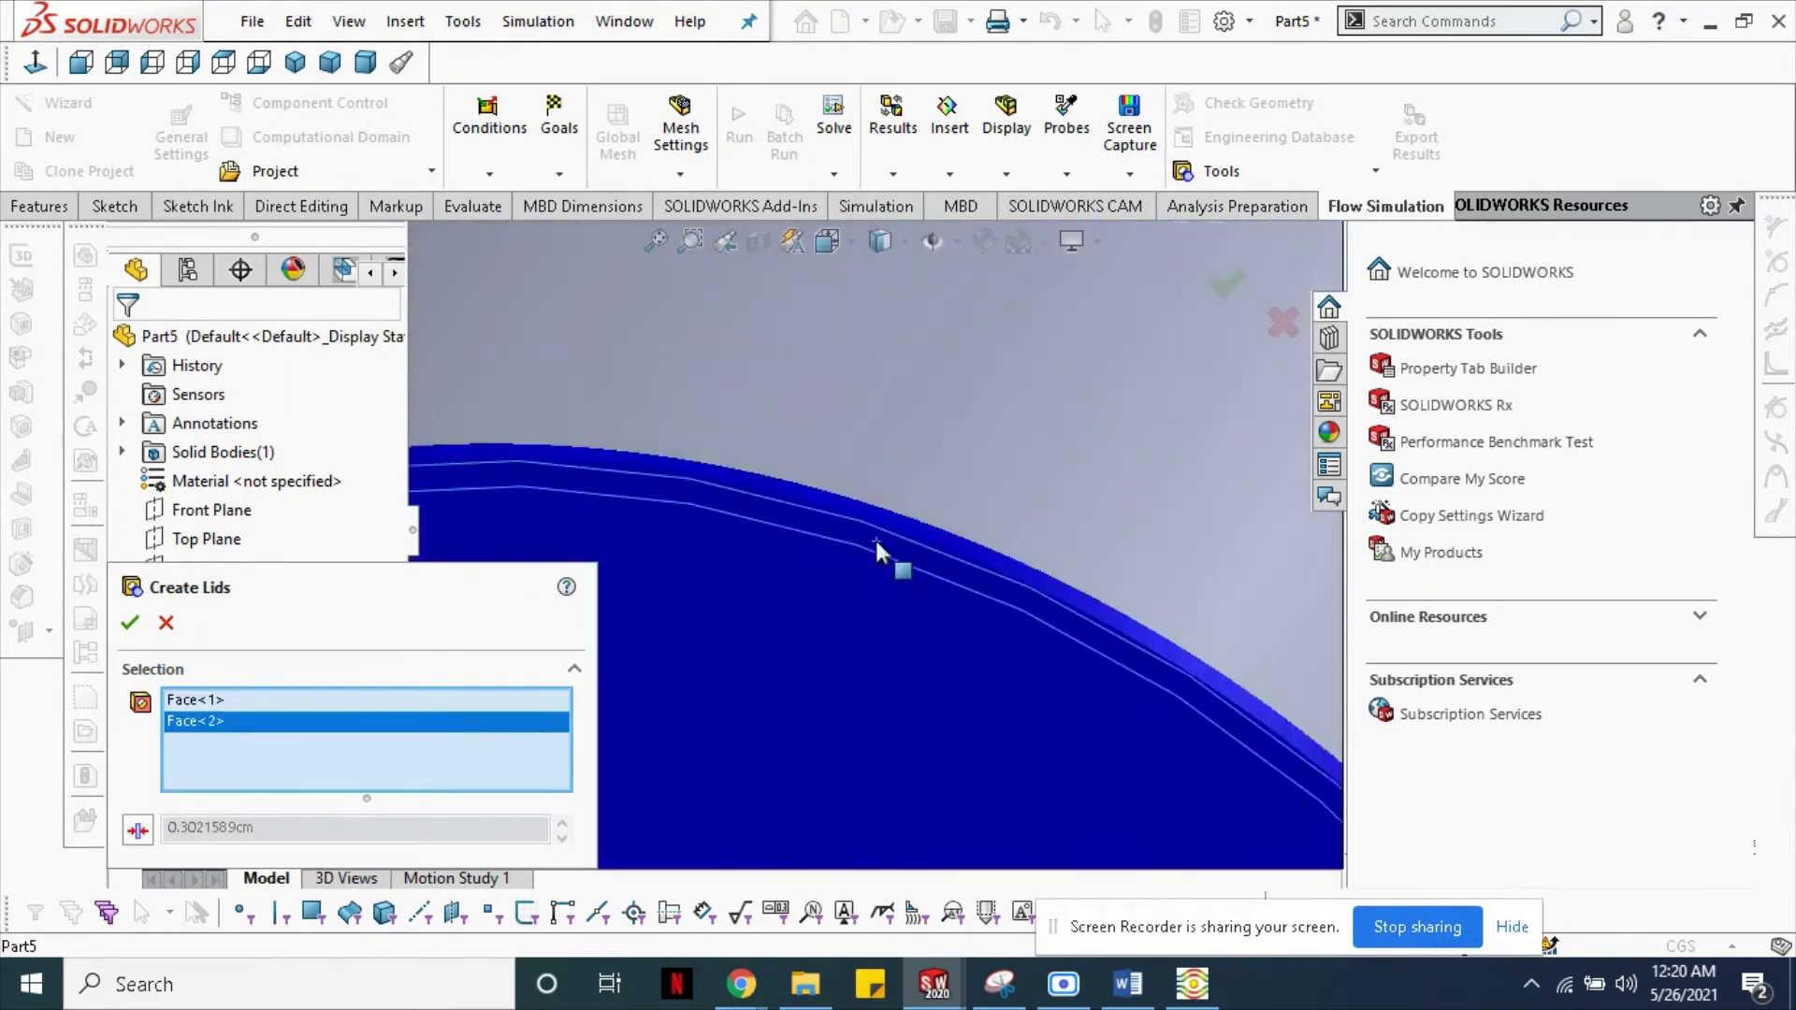
scroll(872, 524, up, 3)
scroll(867, 496, up, 3)
scroll(867, 485, up, 2)
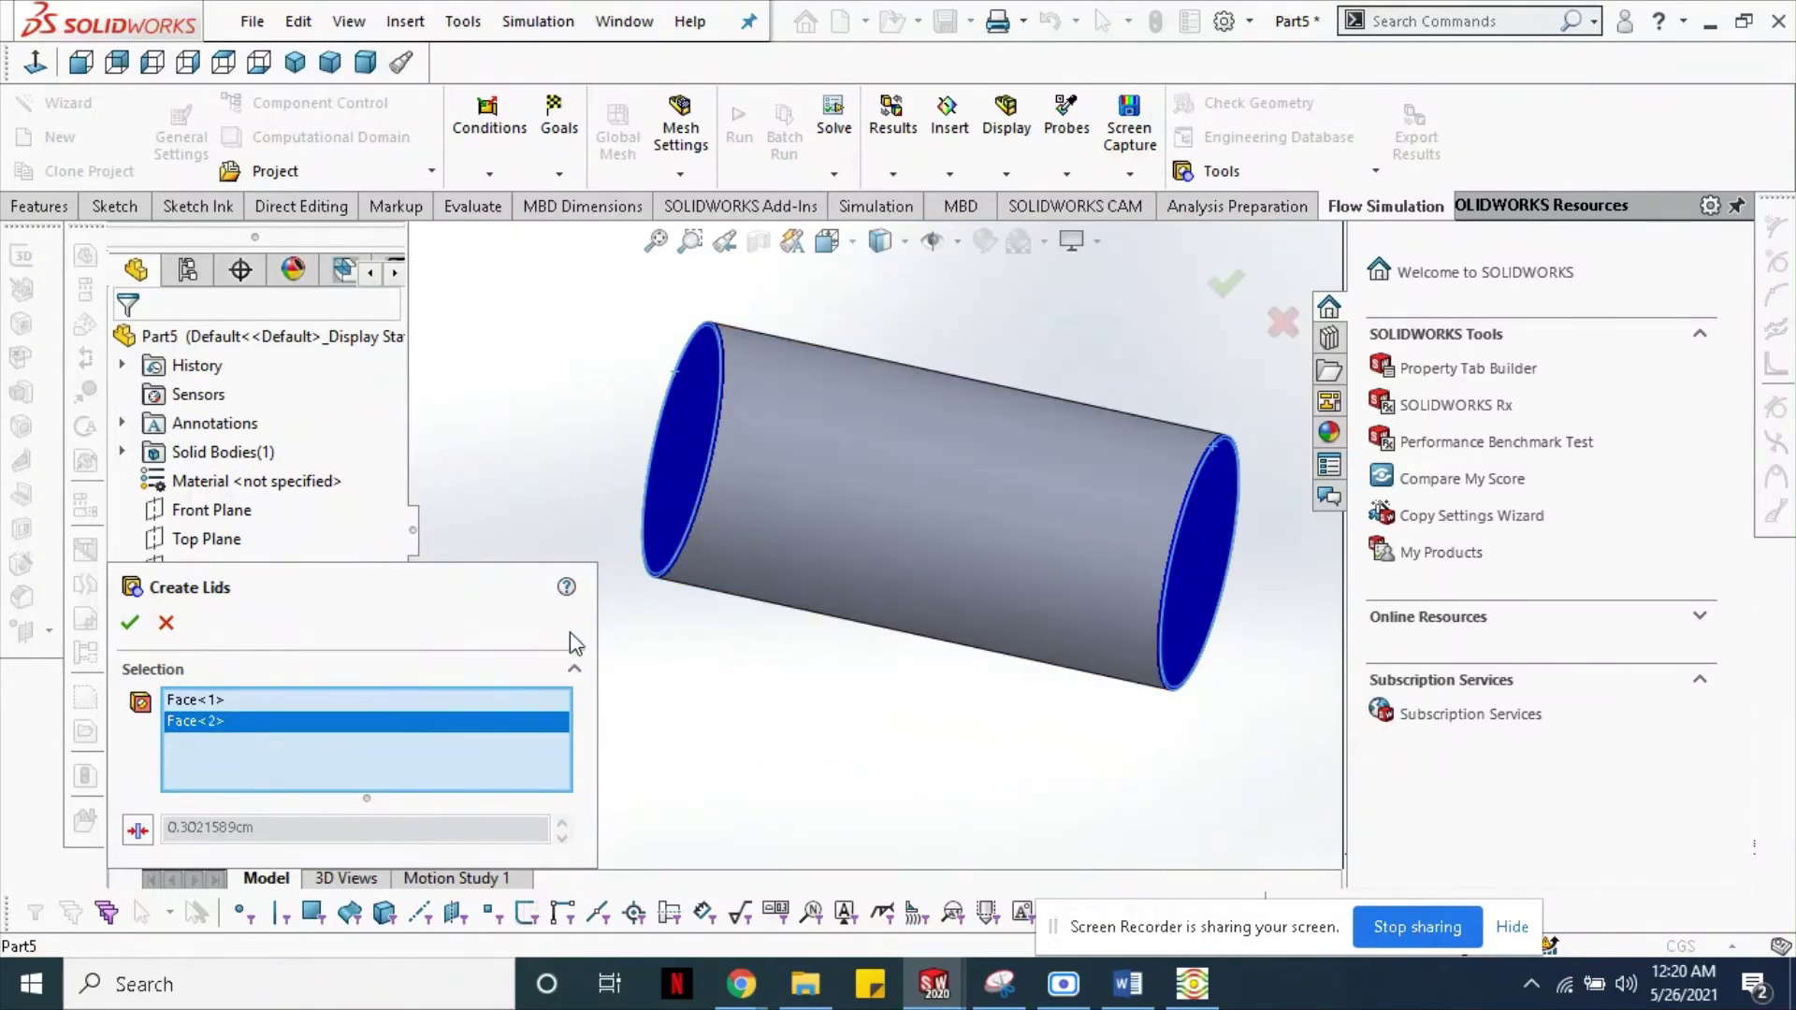
drag(342, 568, 331, 453)
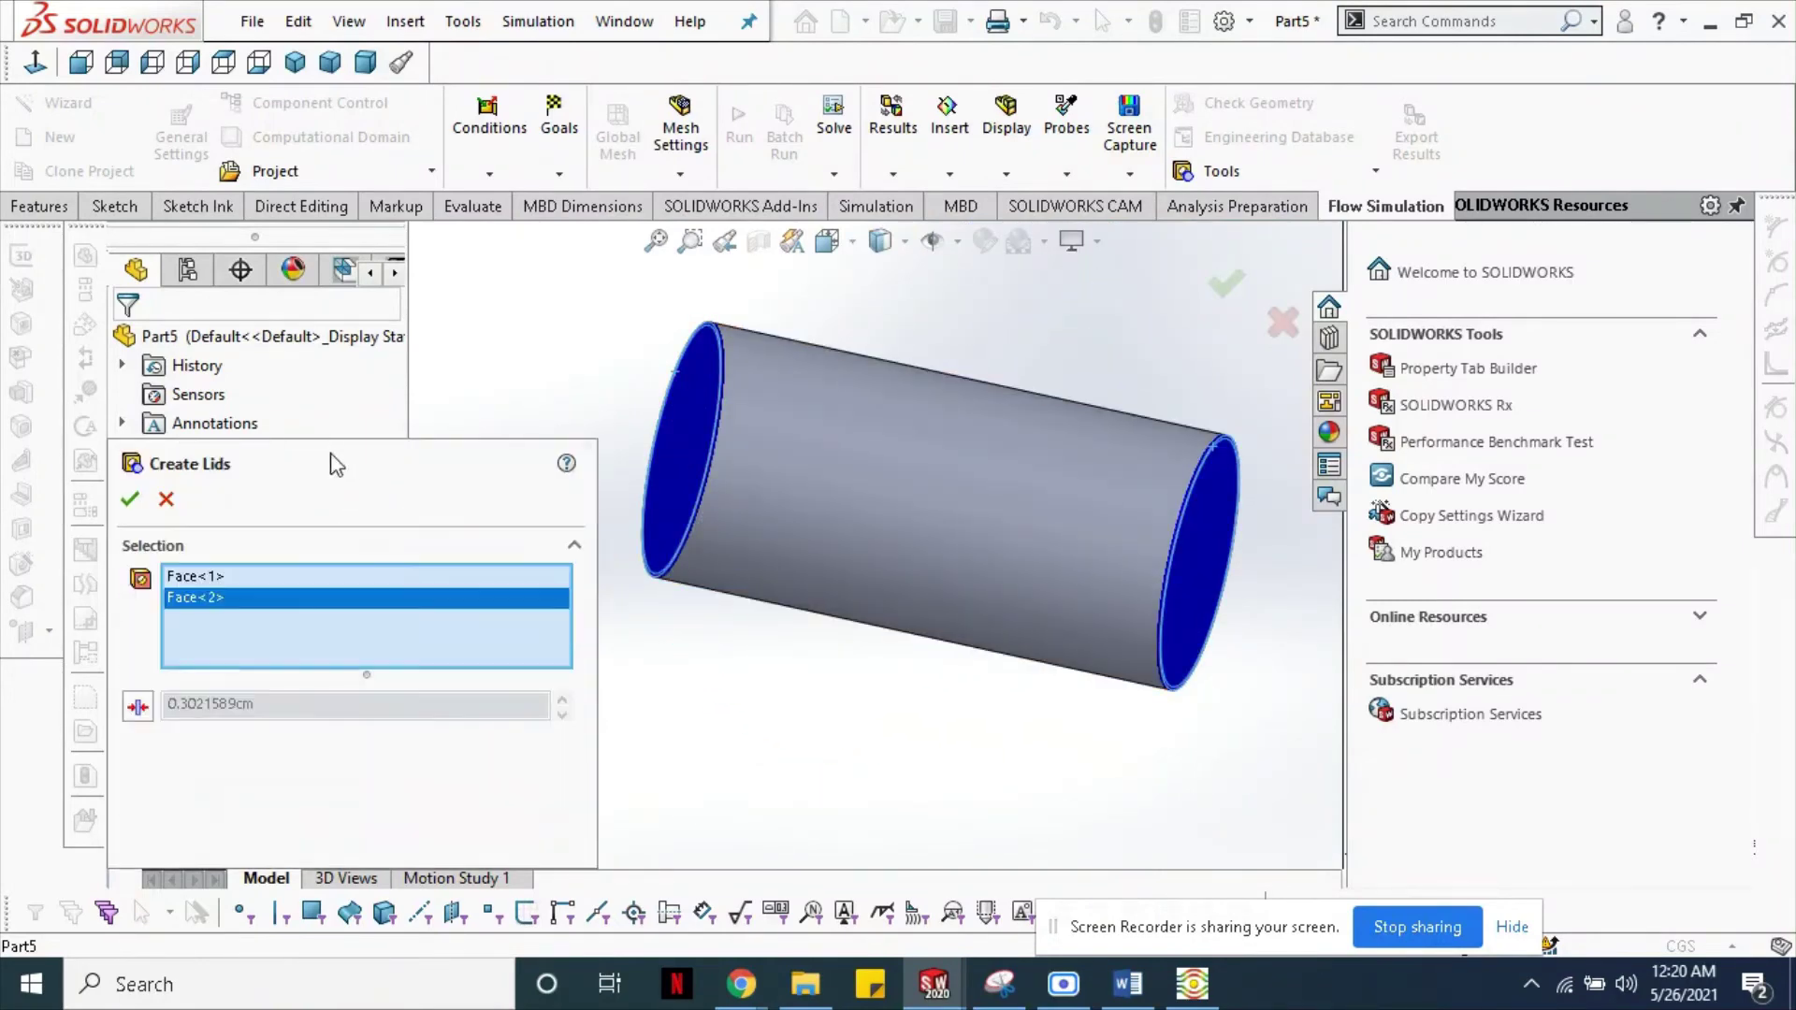
click(119, 504)
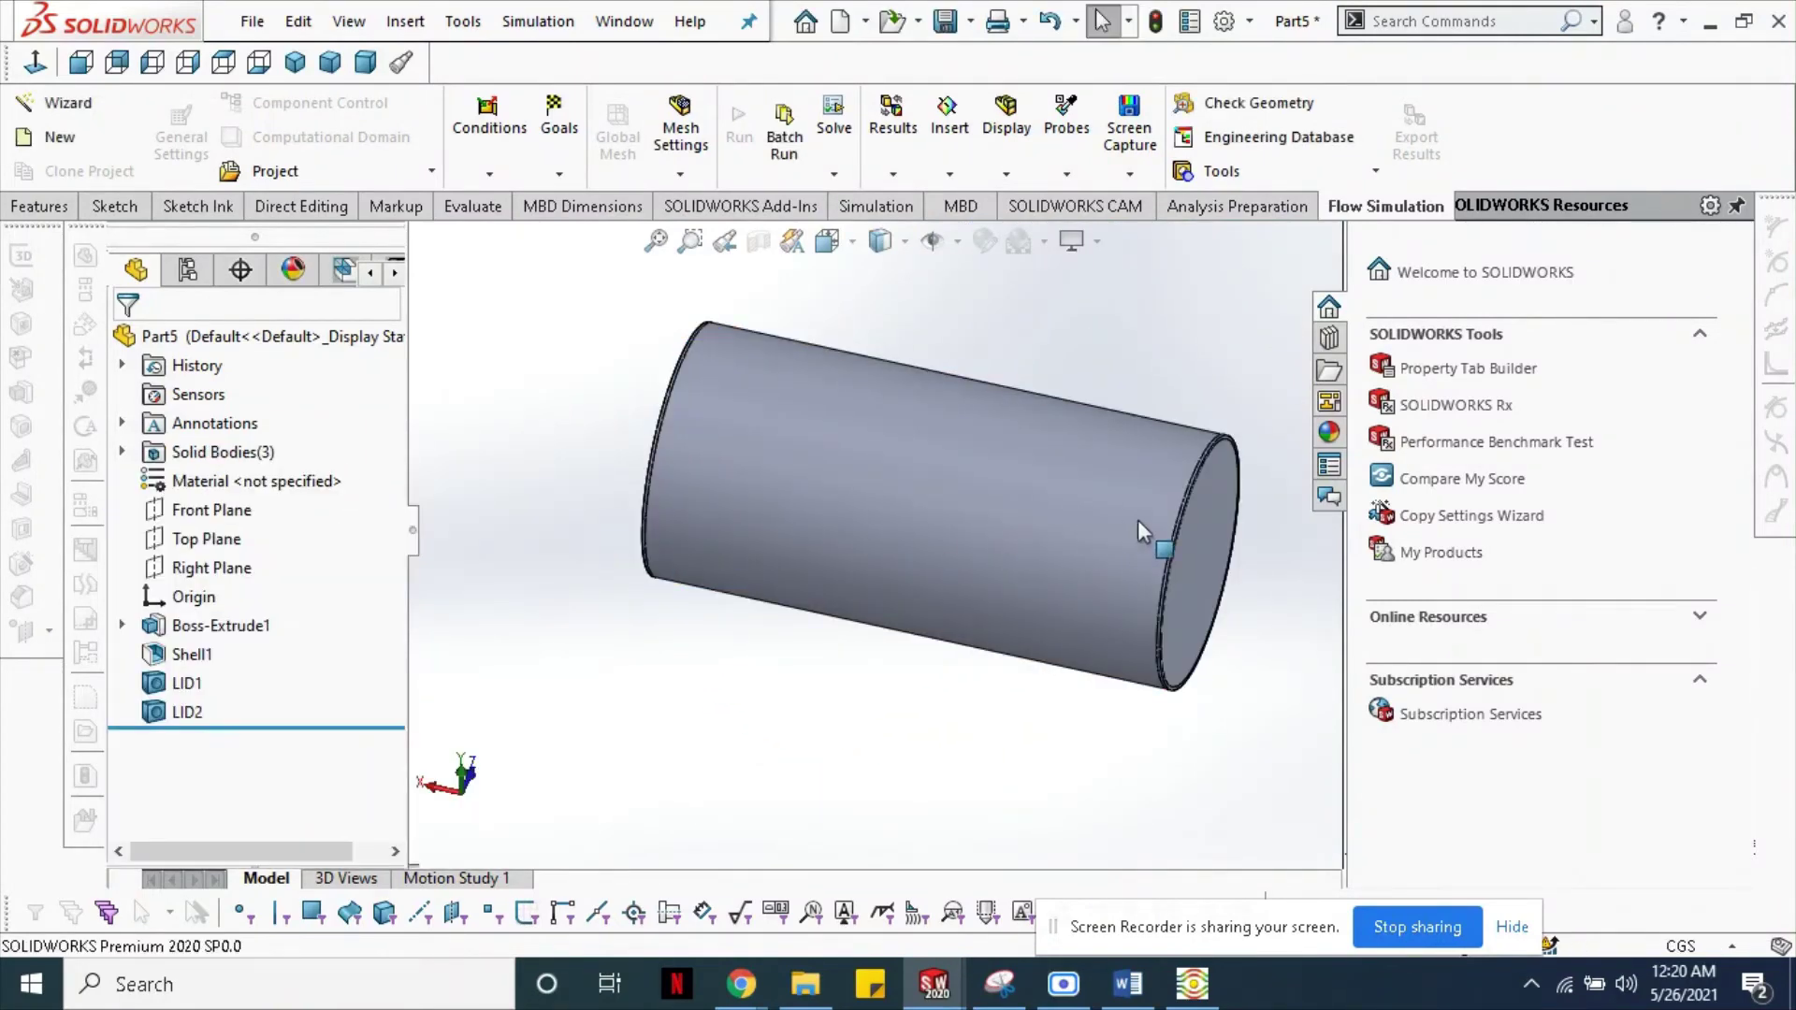
mouse_move(1137, 522)
middle_down()
mouse_move(773, 535)
mouse_move(914, 565)
mouse_move(904, 593)
middle_up()
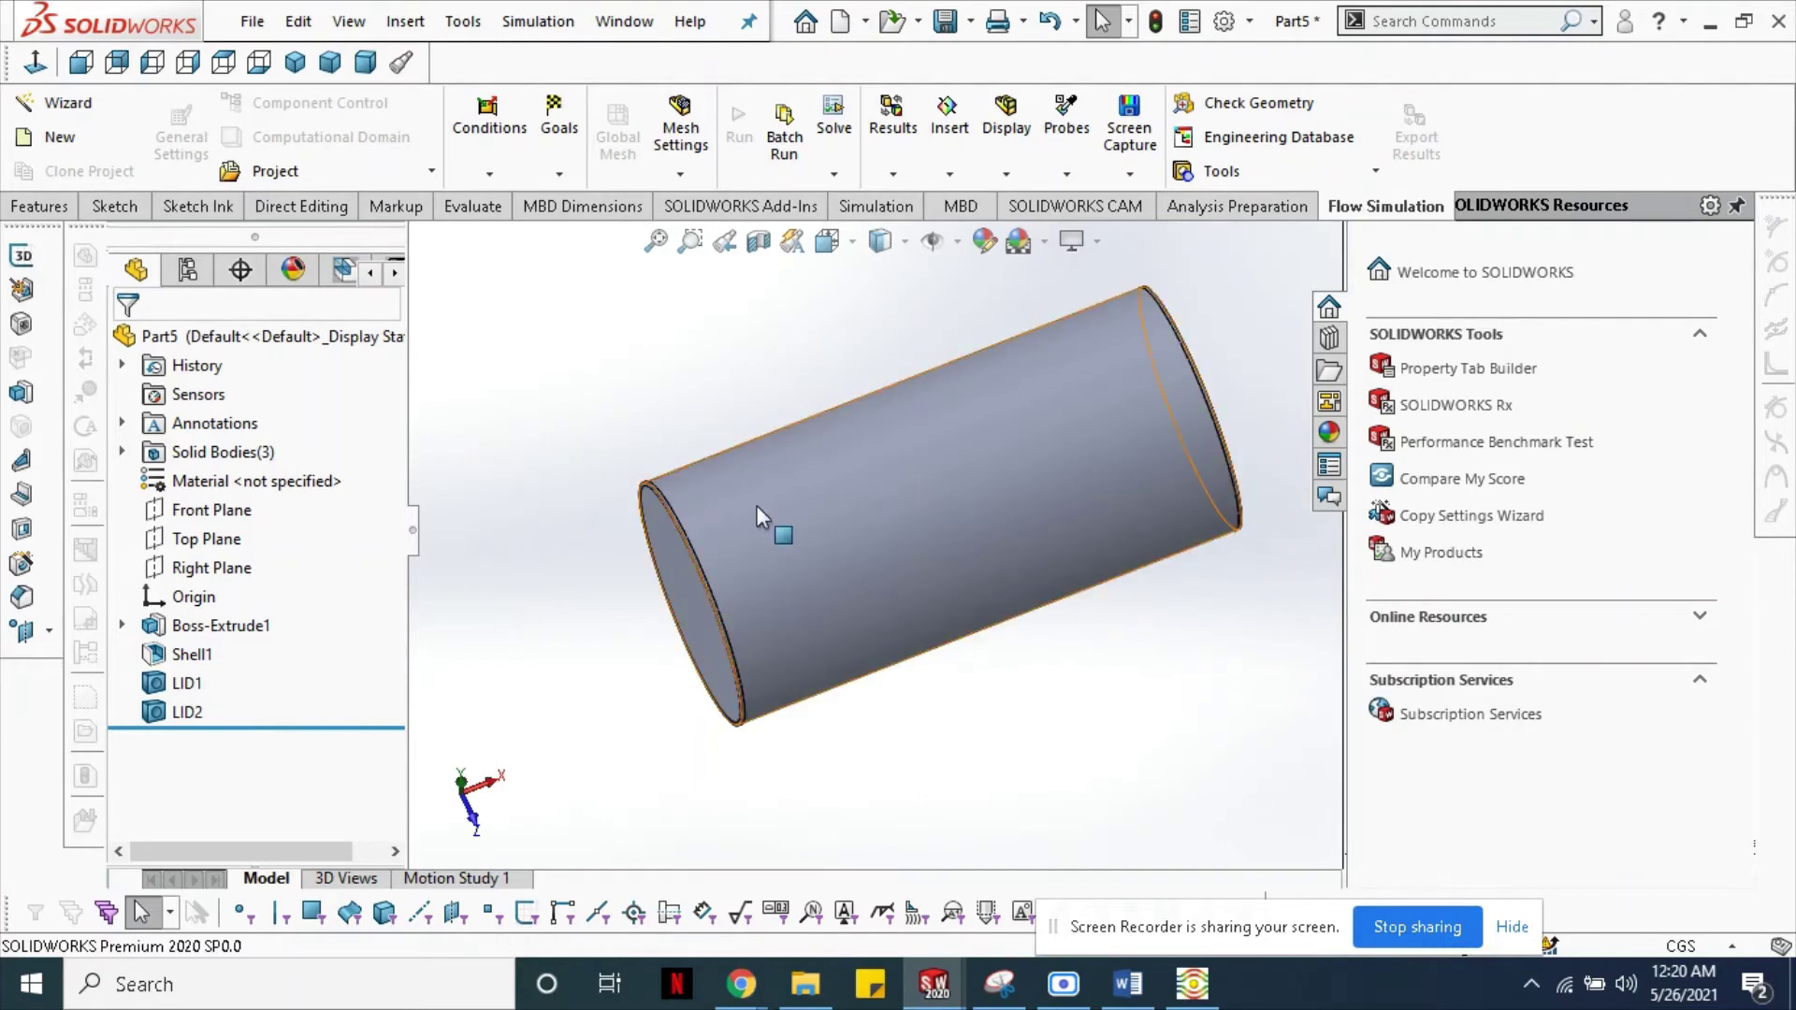
- Save the lidded part as model3b after dismissing the wizard's save prompt
click(81, 108)
click(1067, 535)
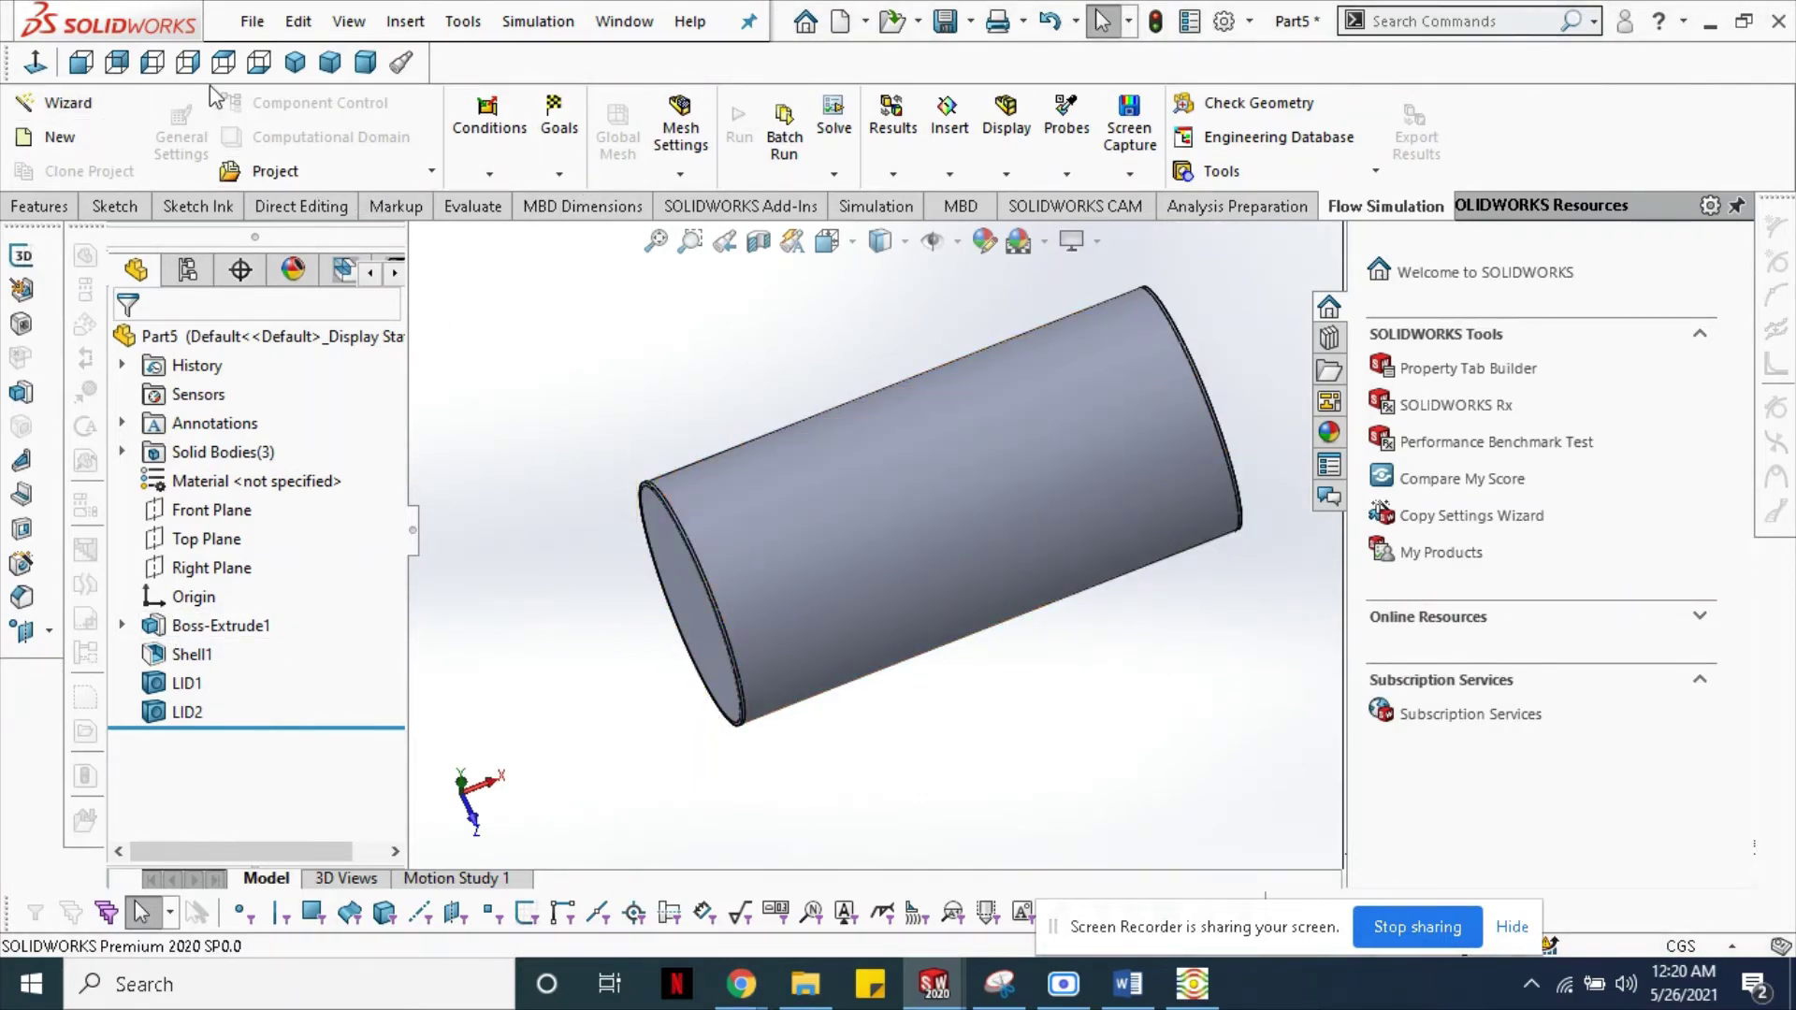
click(251, 21)
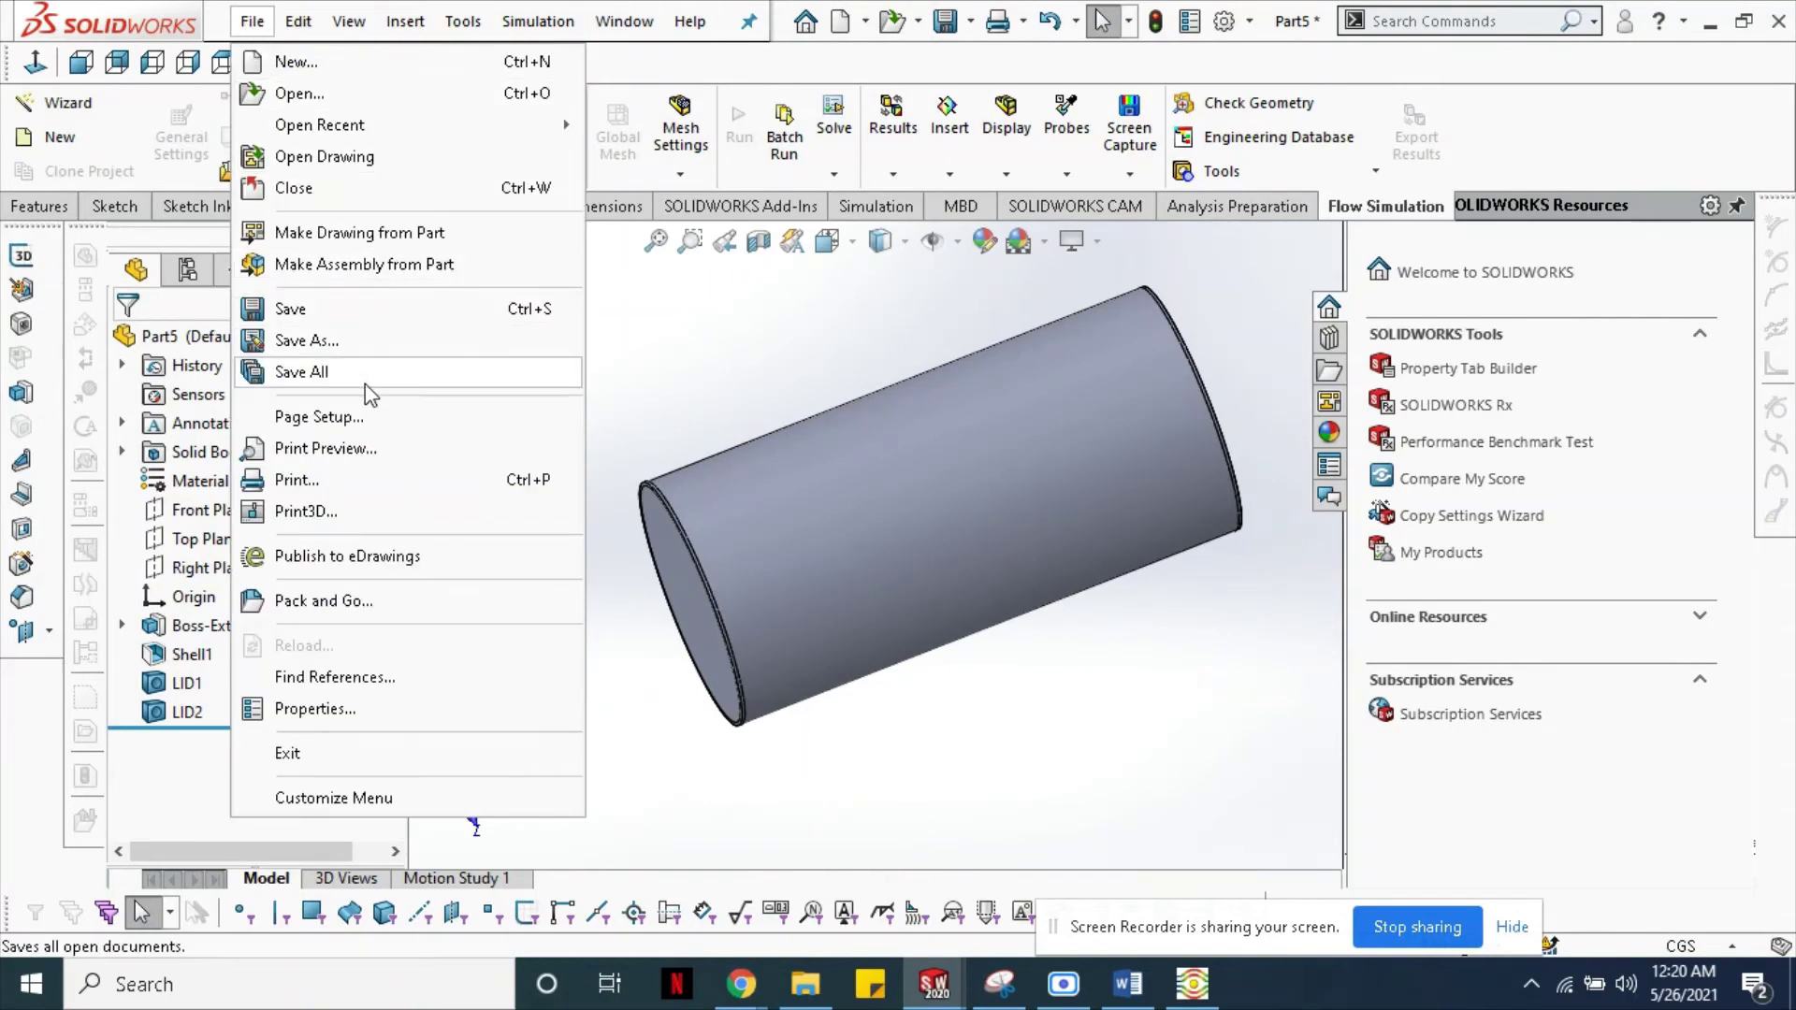
click(373, 309)
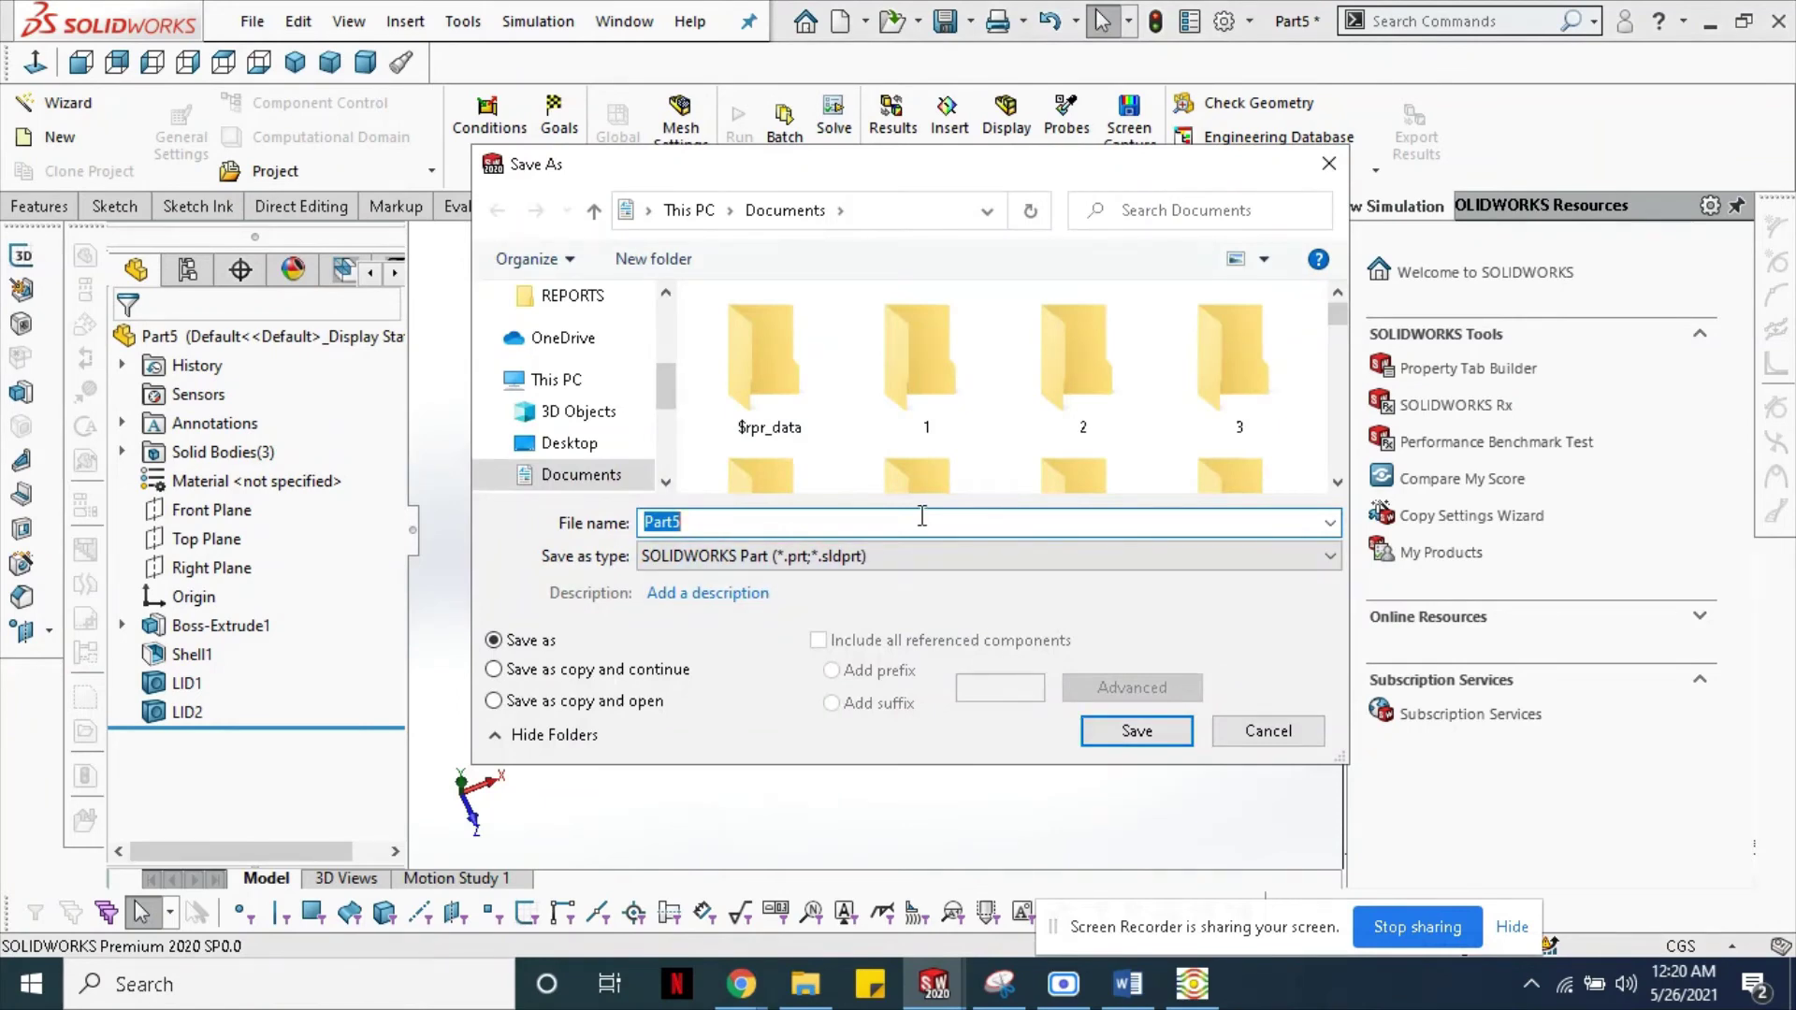
text(model3)
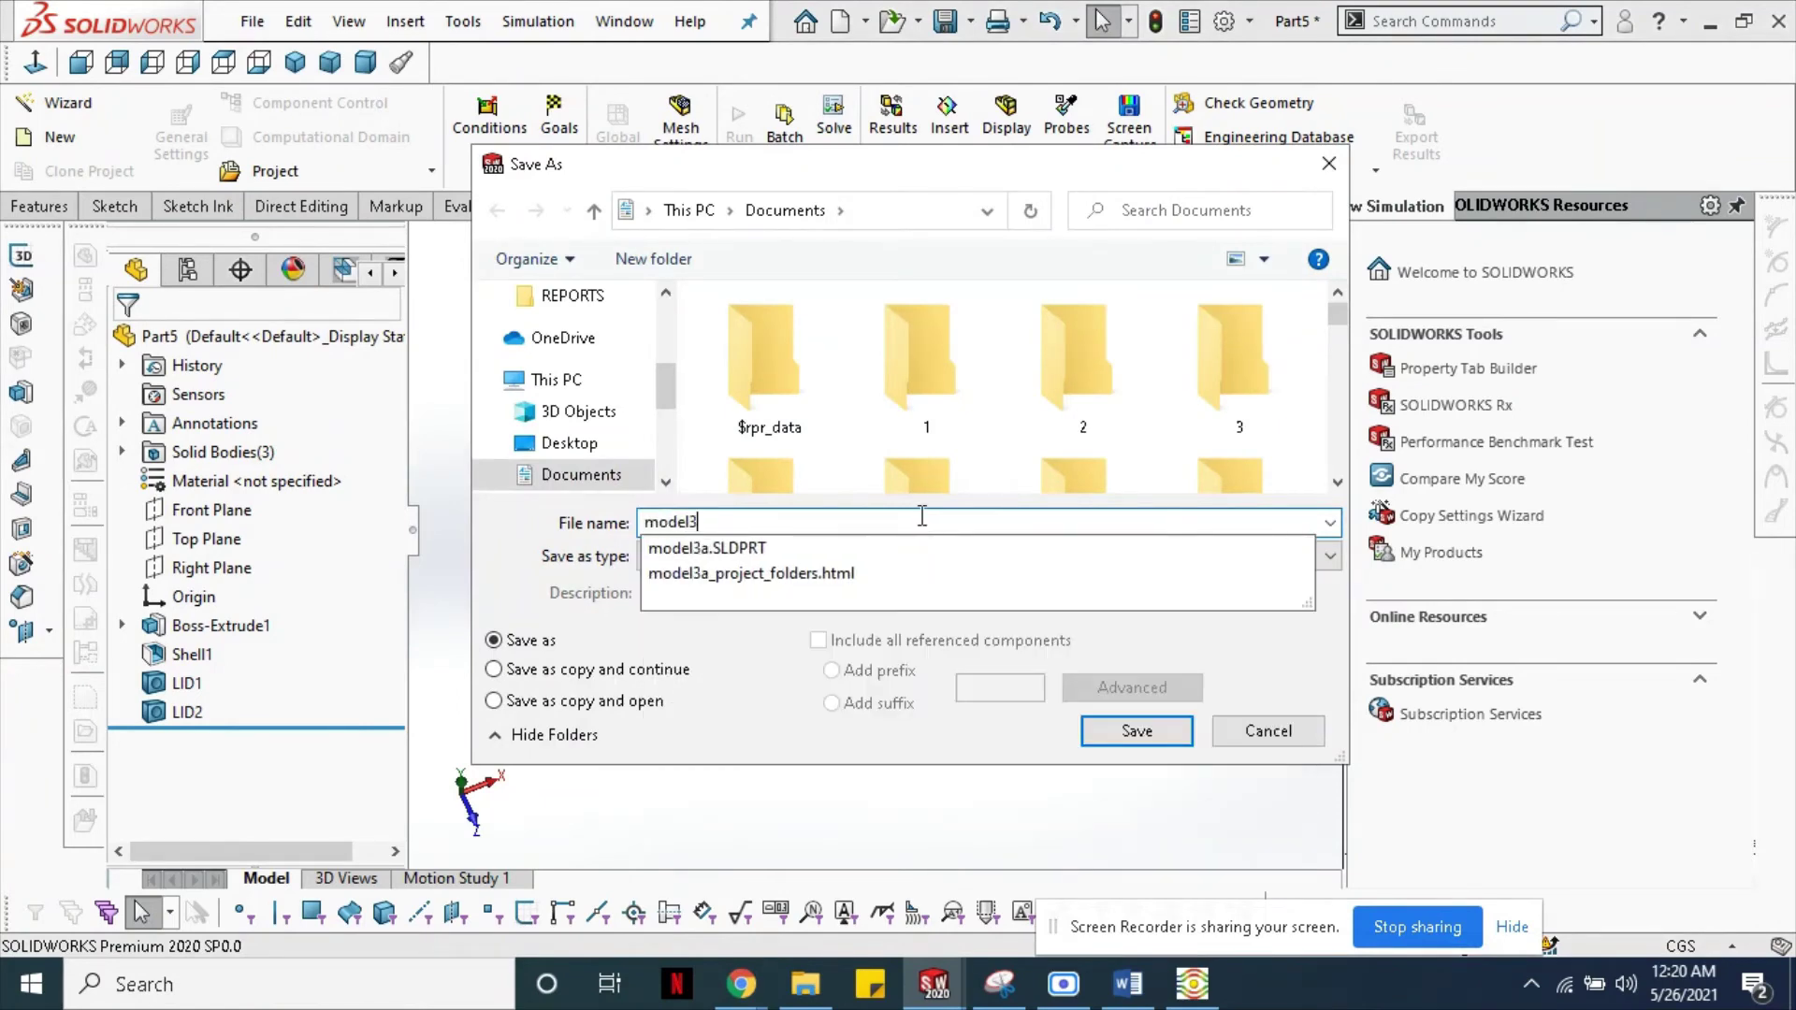
text(b)
key(Return)
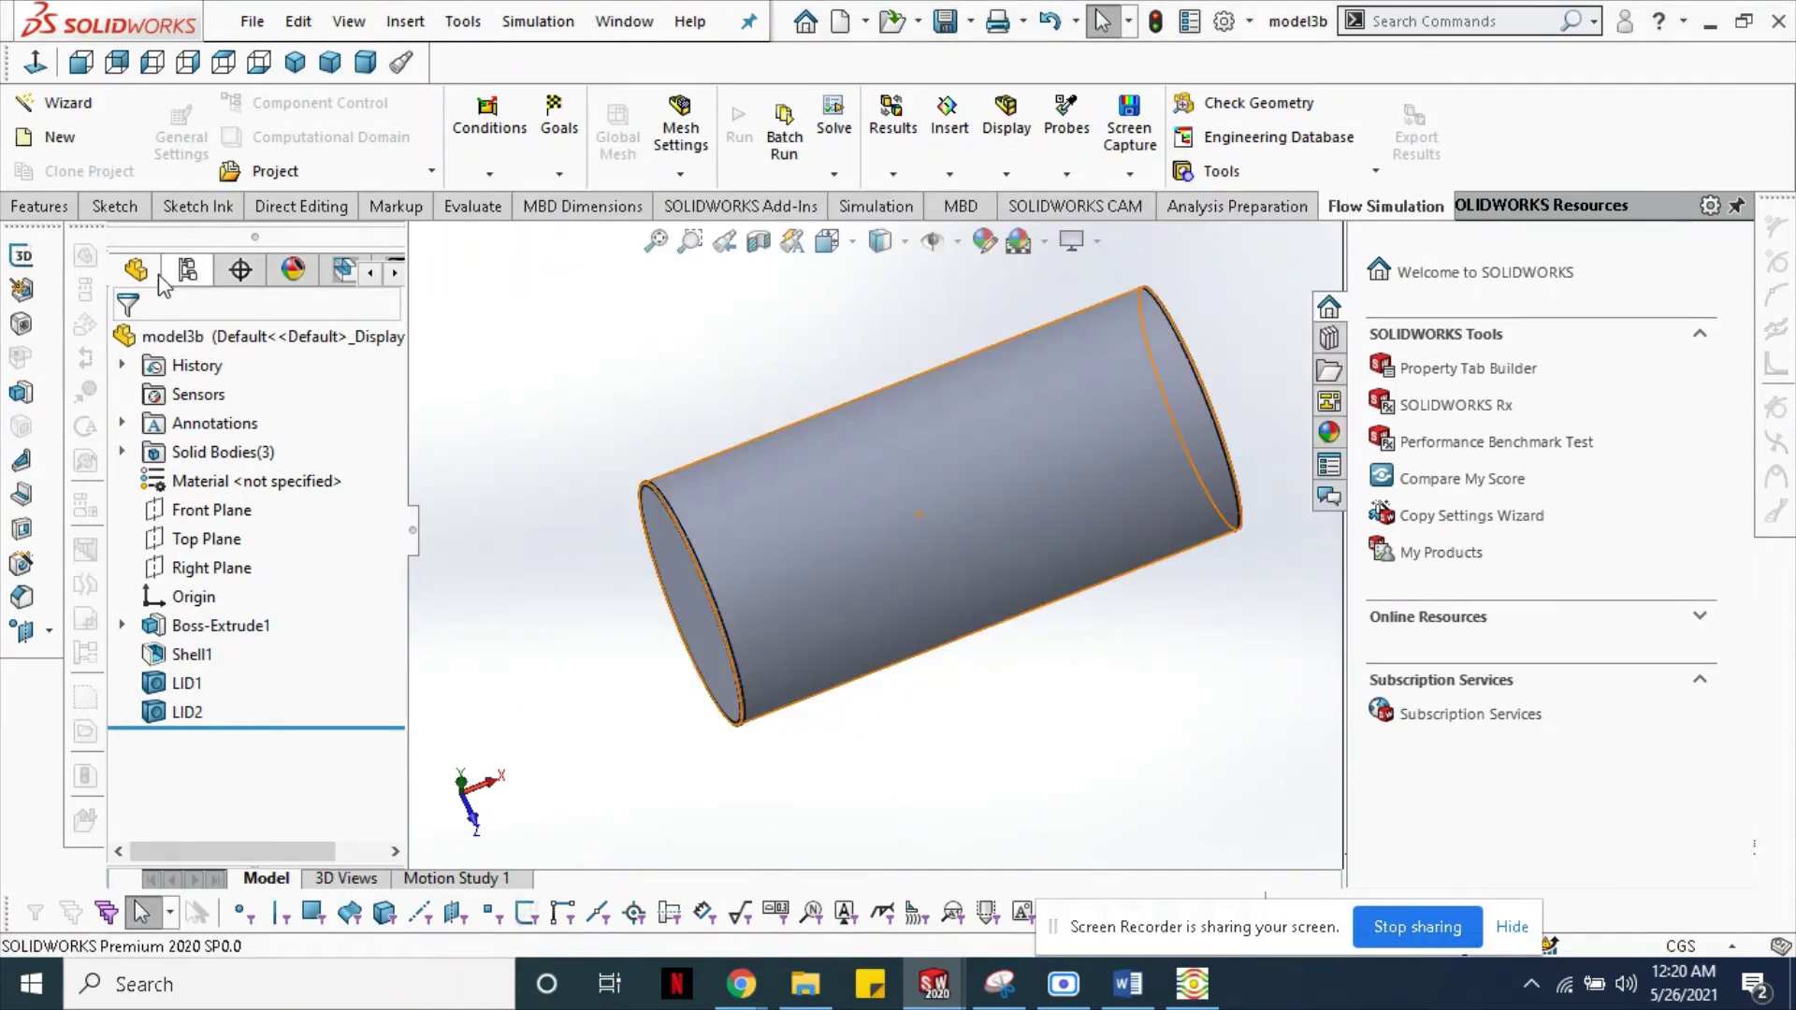
click(52, 117)
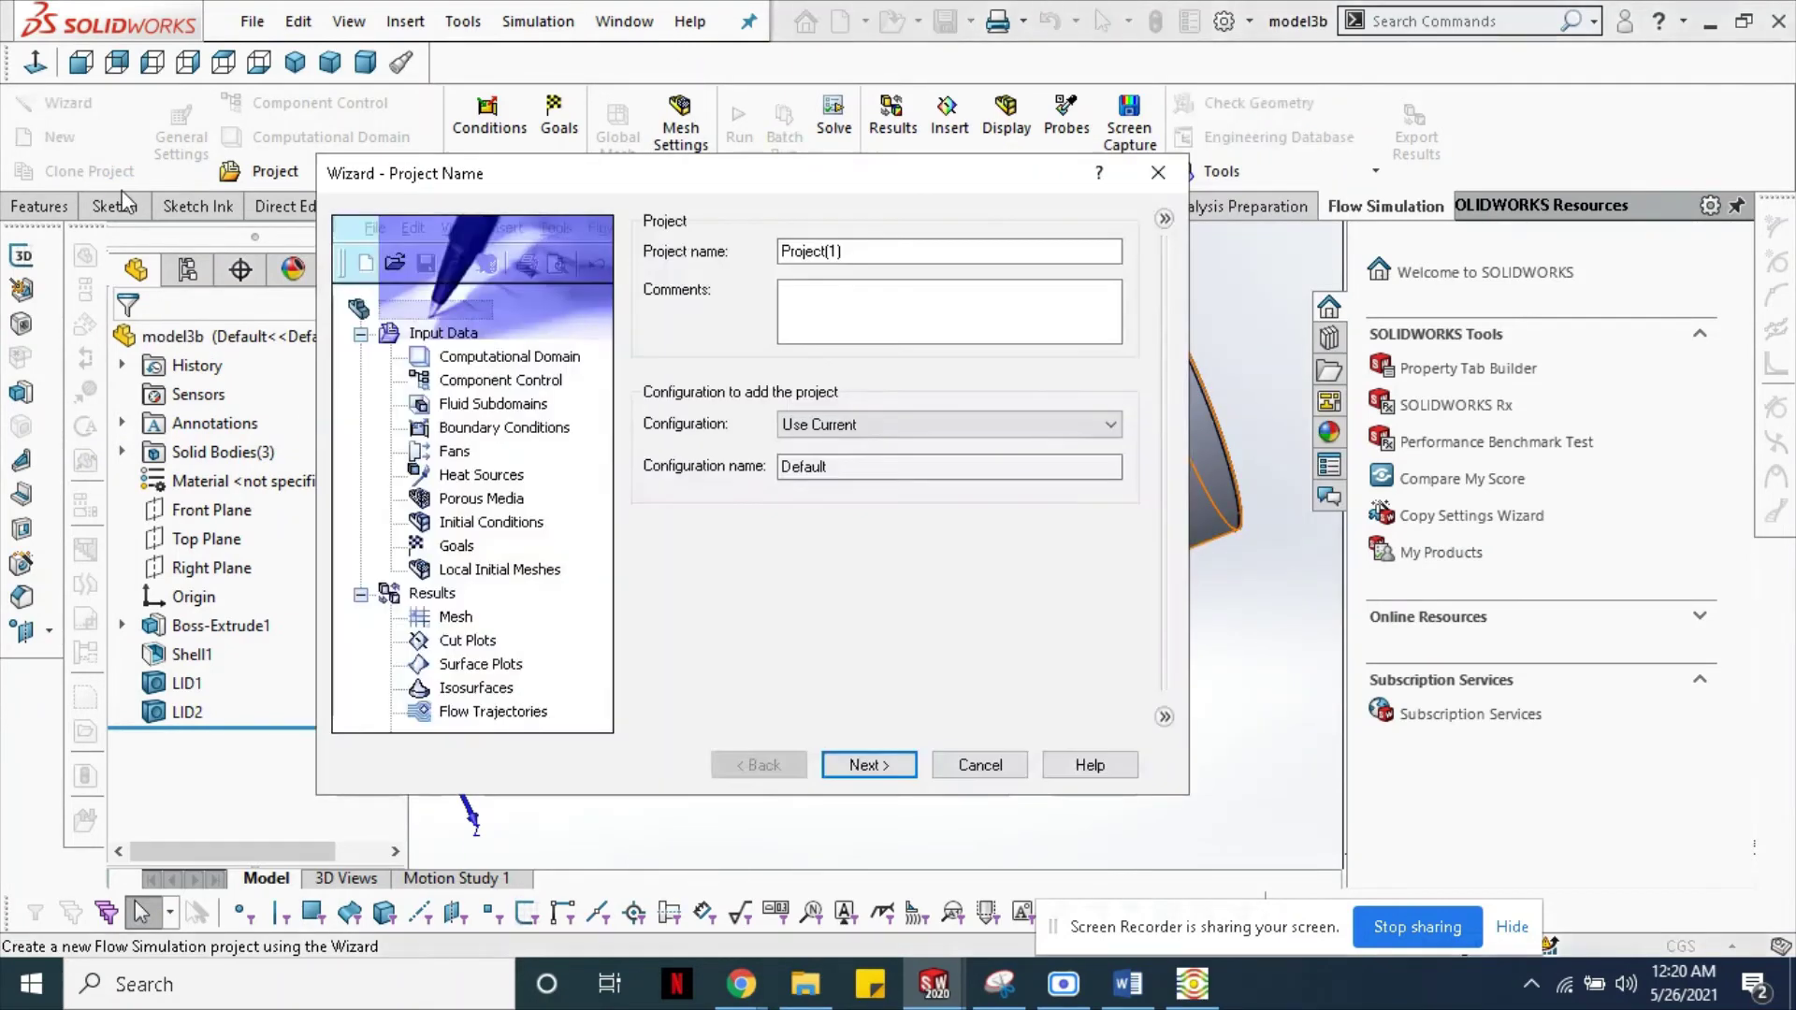
- Start the project with the default name, SI units, internal analysis and gravity enabled
click(870, 767)
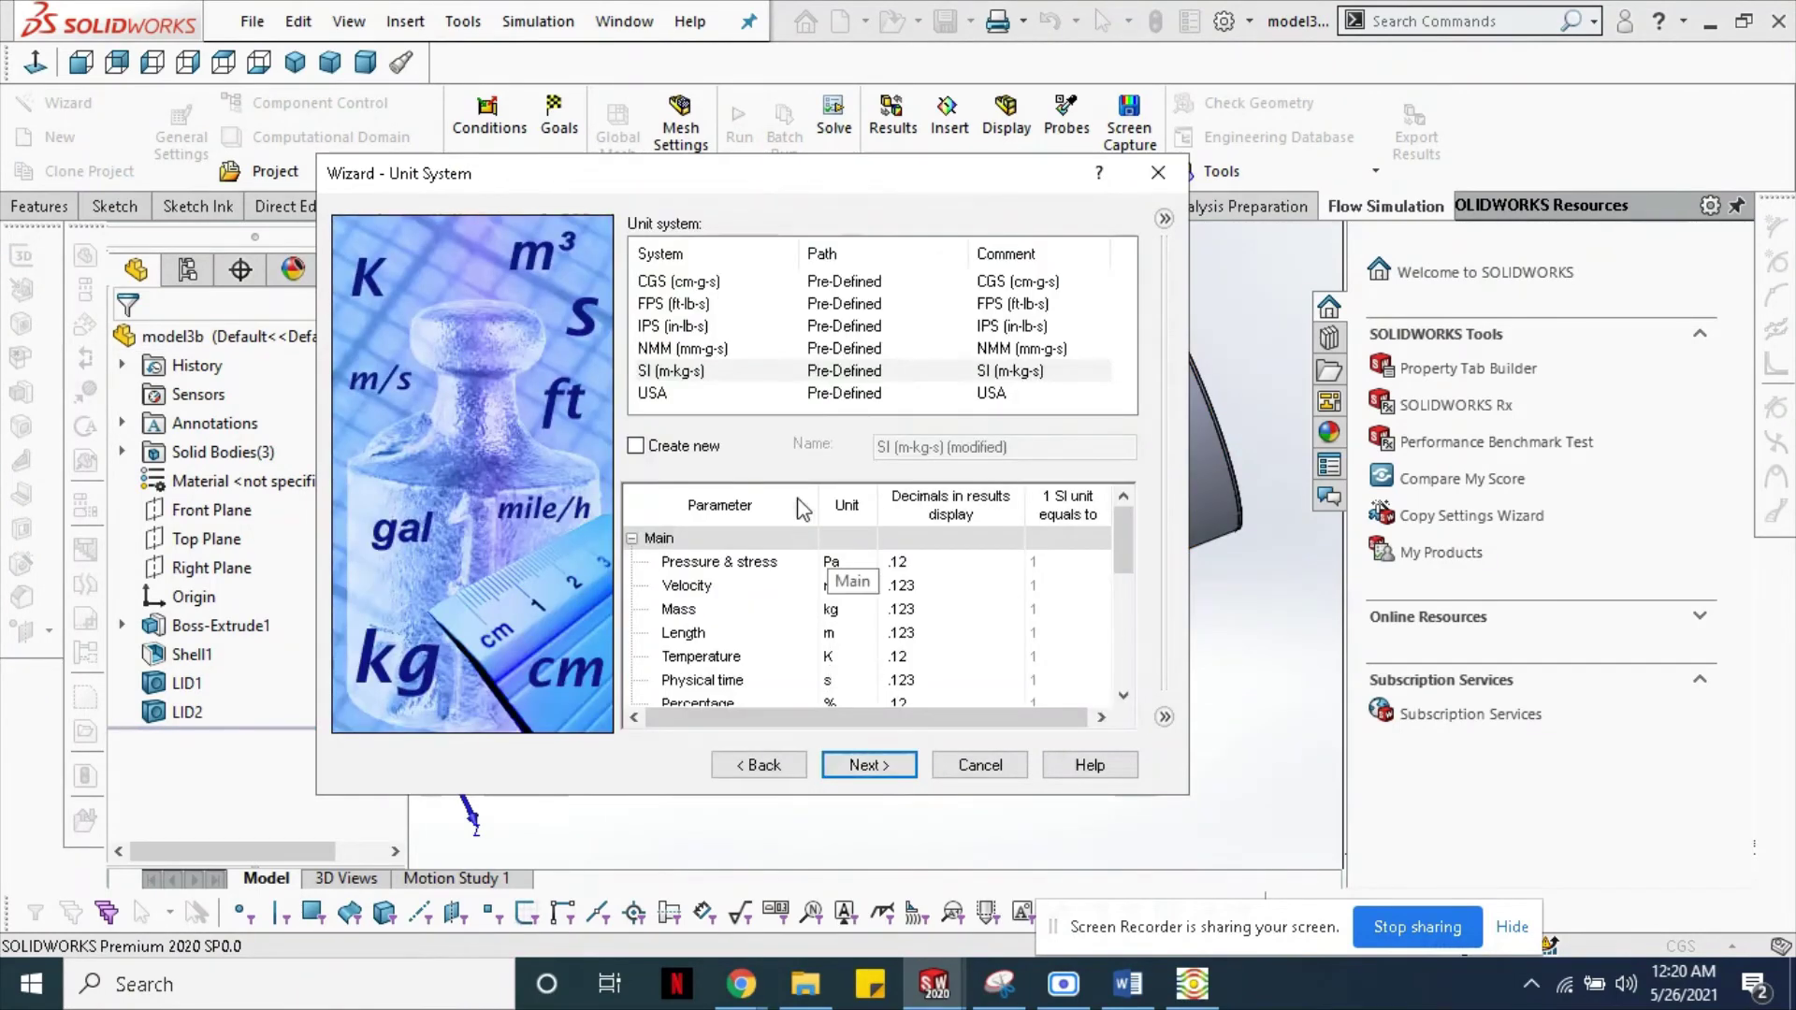
click(746, 378)
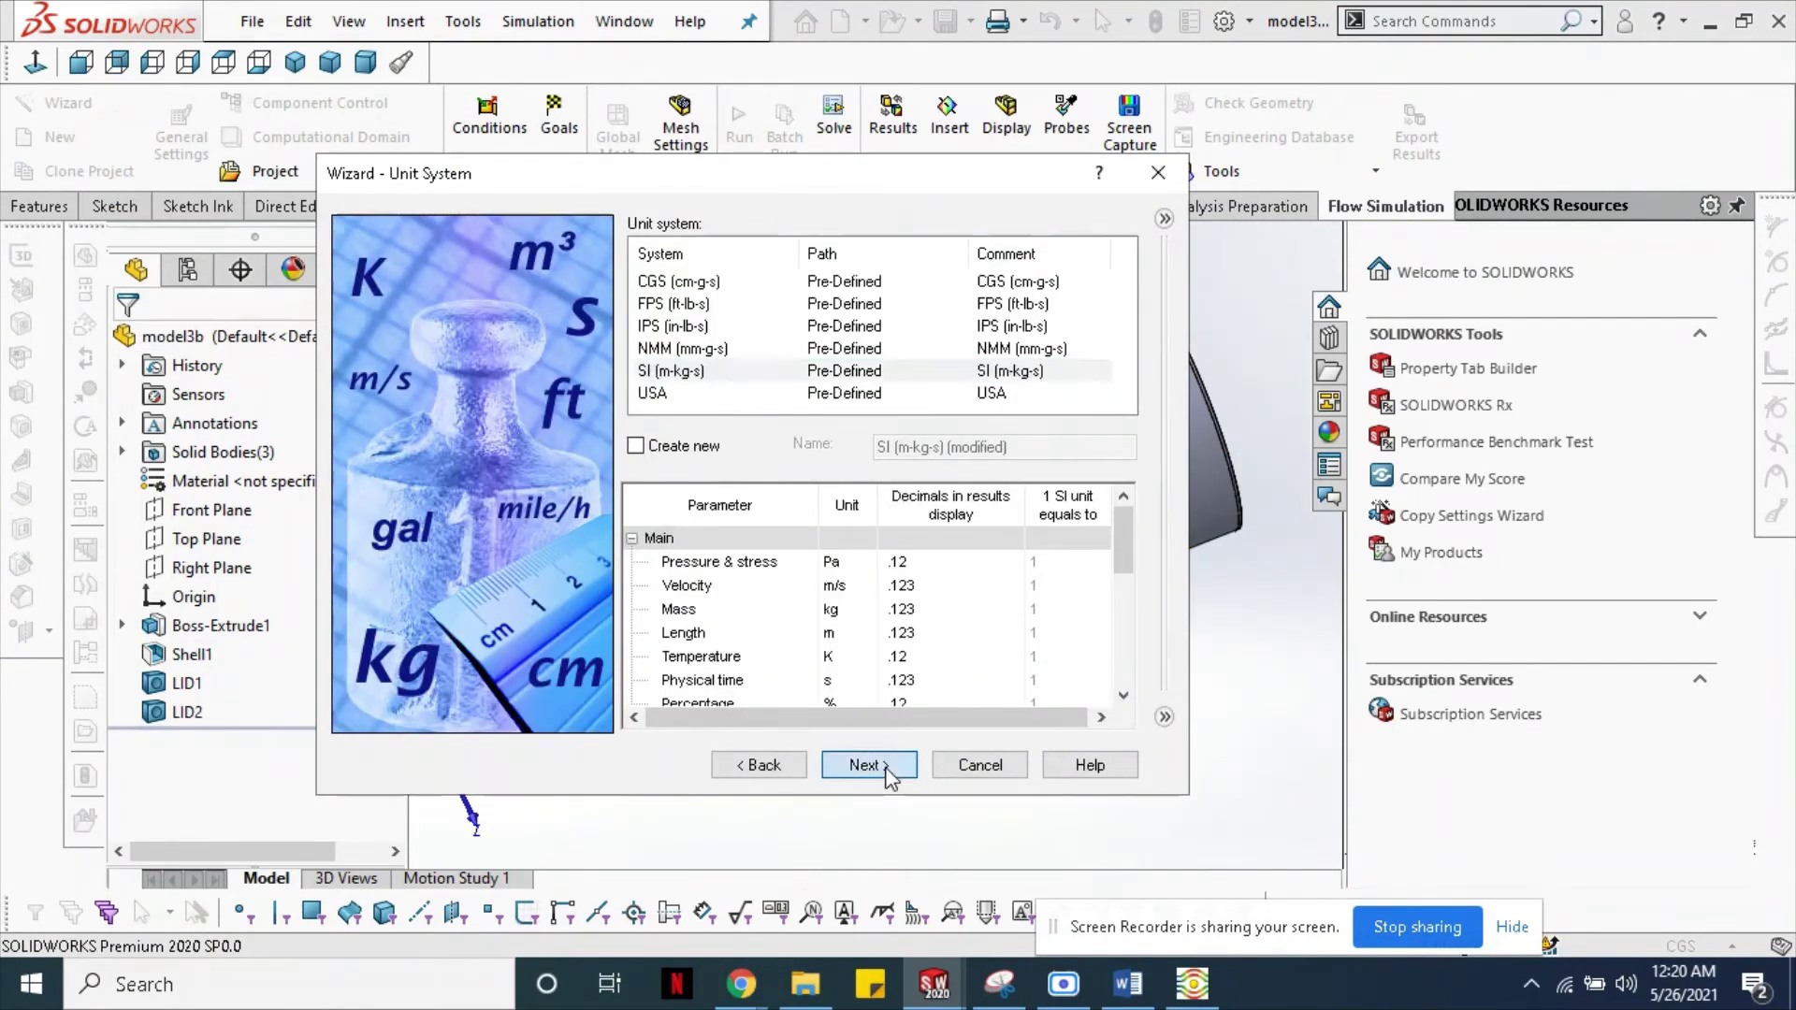
click(870, 766)
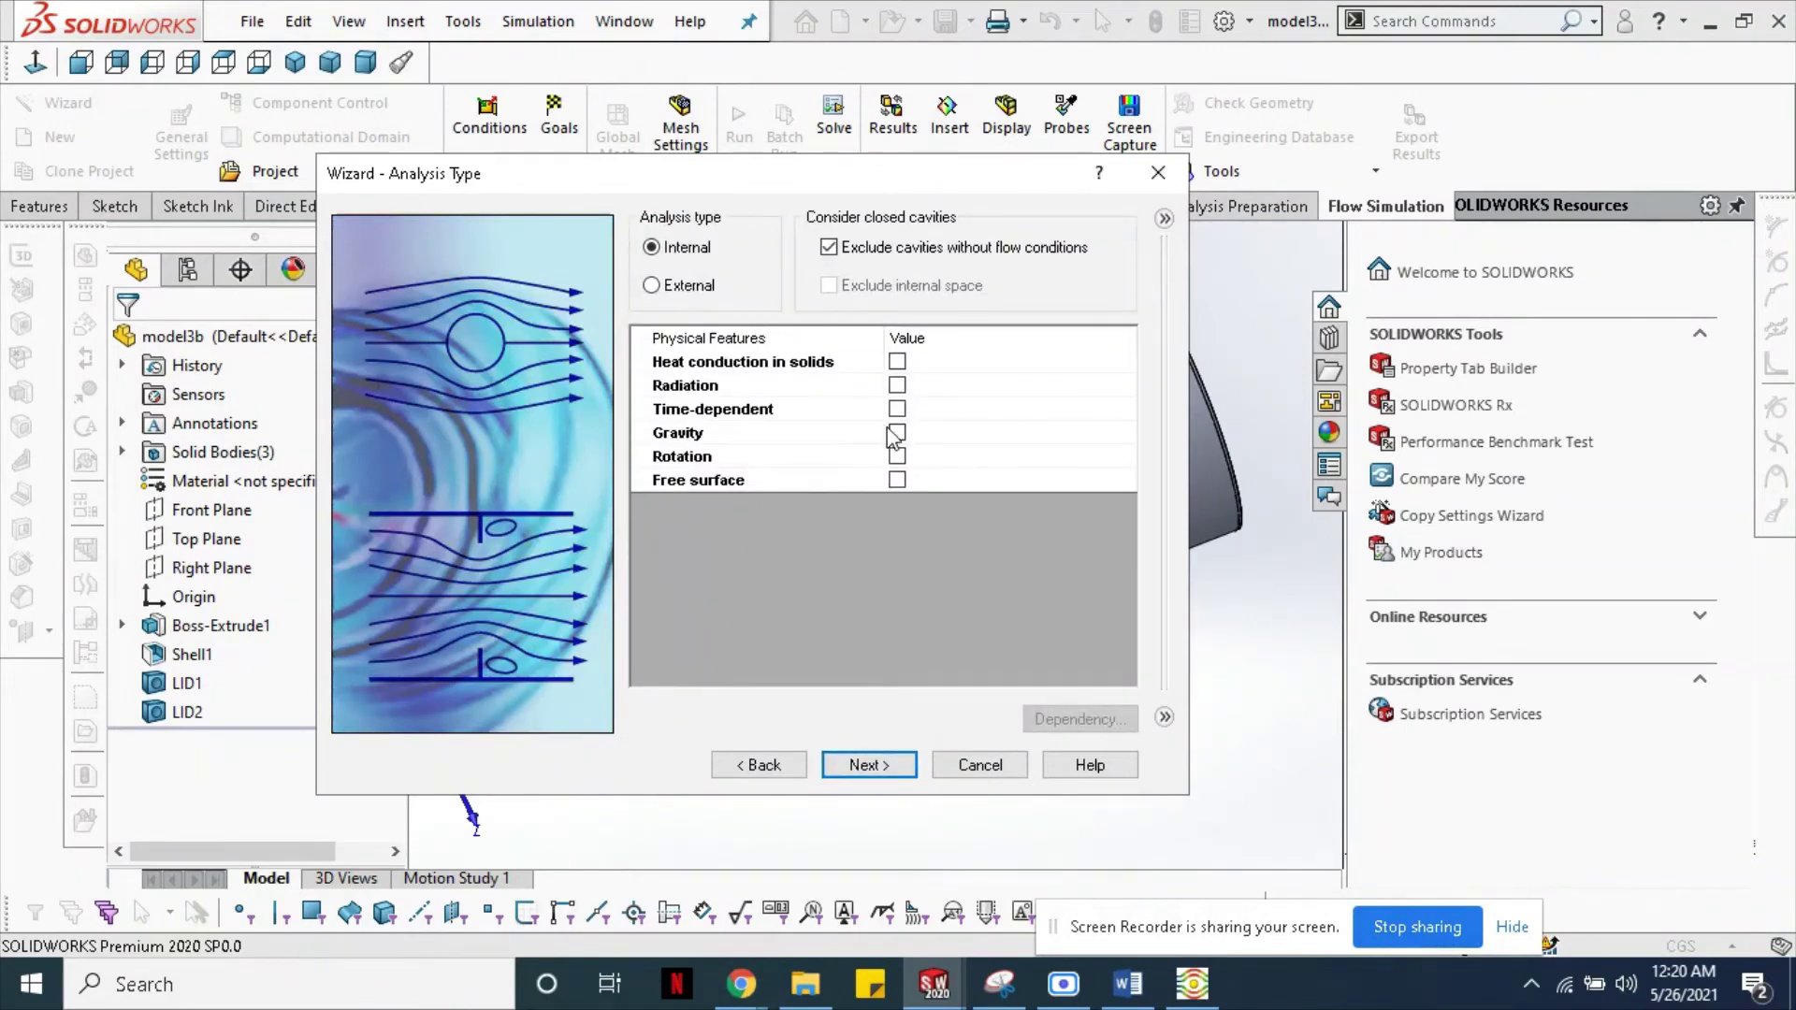
click(895, 433)
drag(719, 181, 1578, 121)
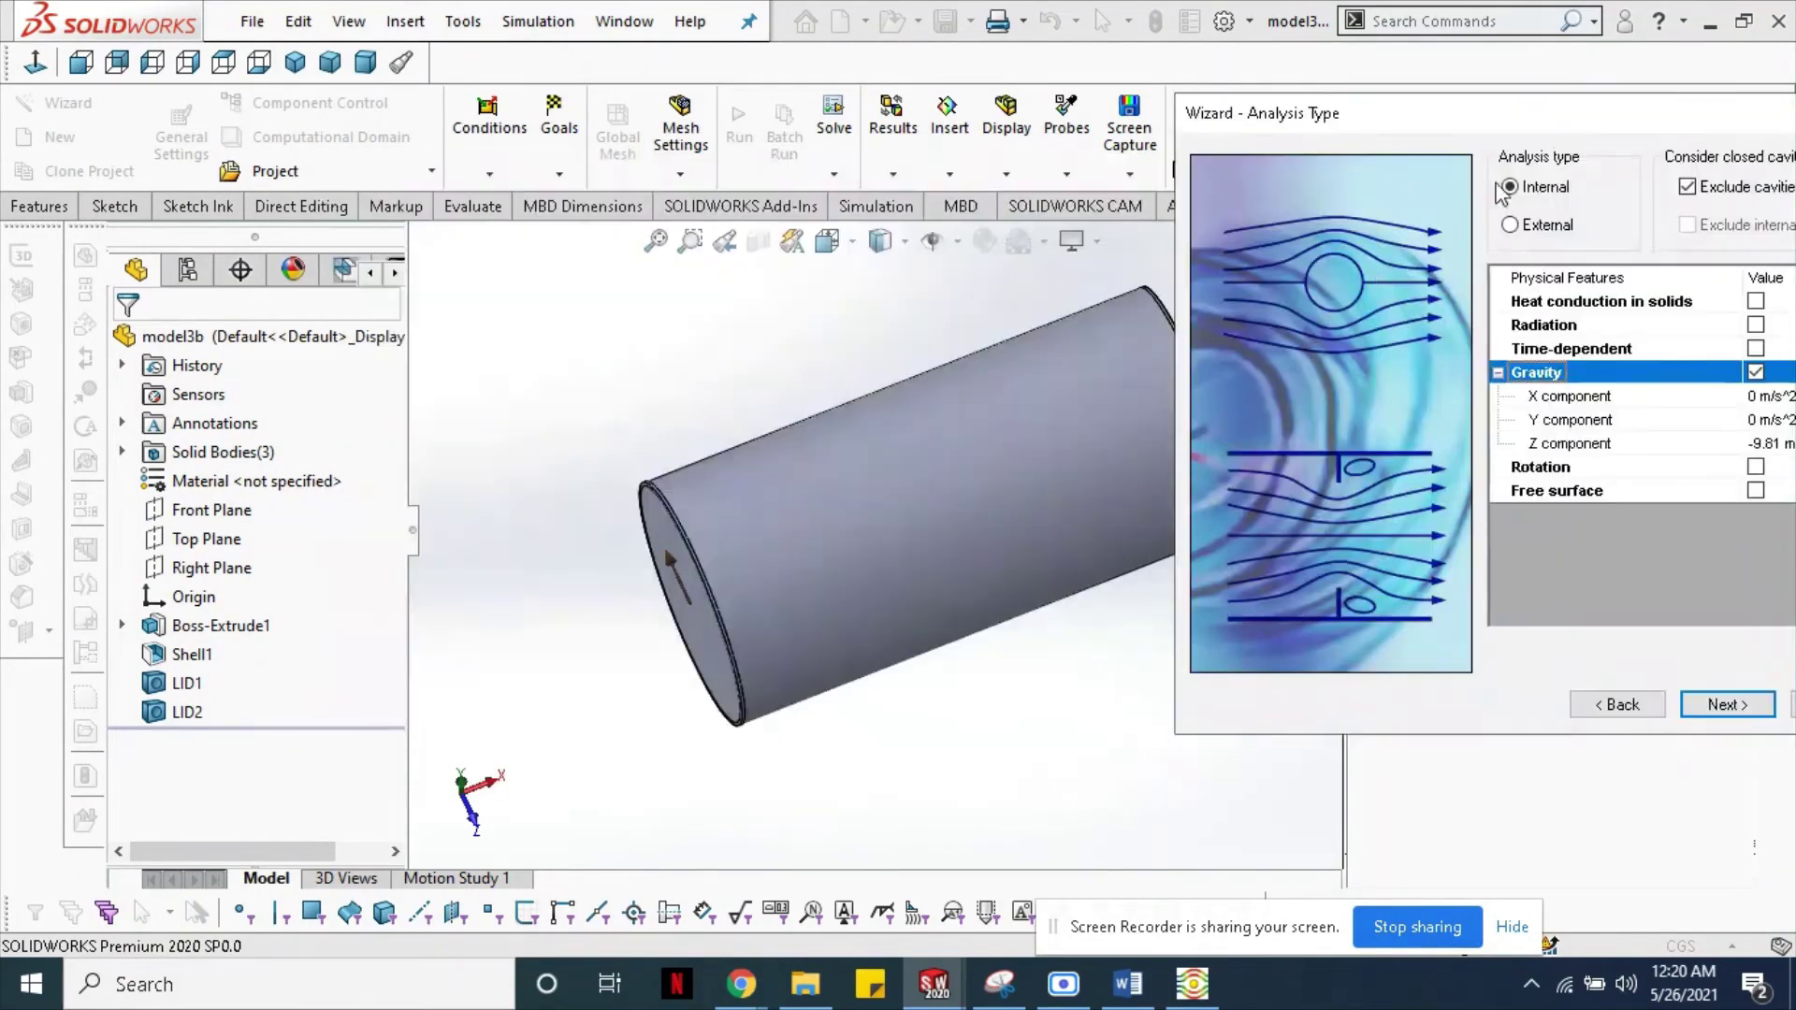
middle_drag(689, 833, 641, 814)
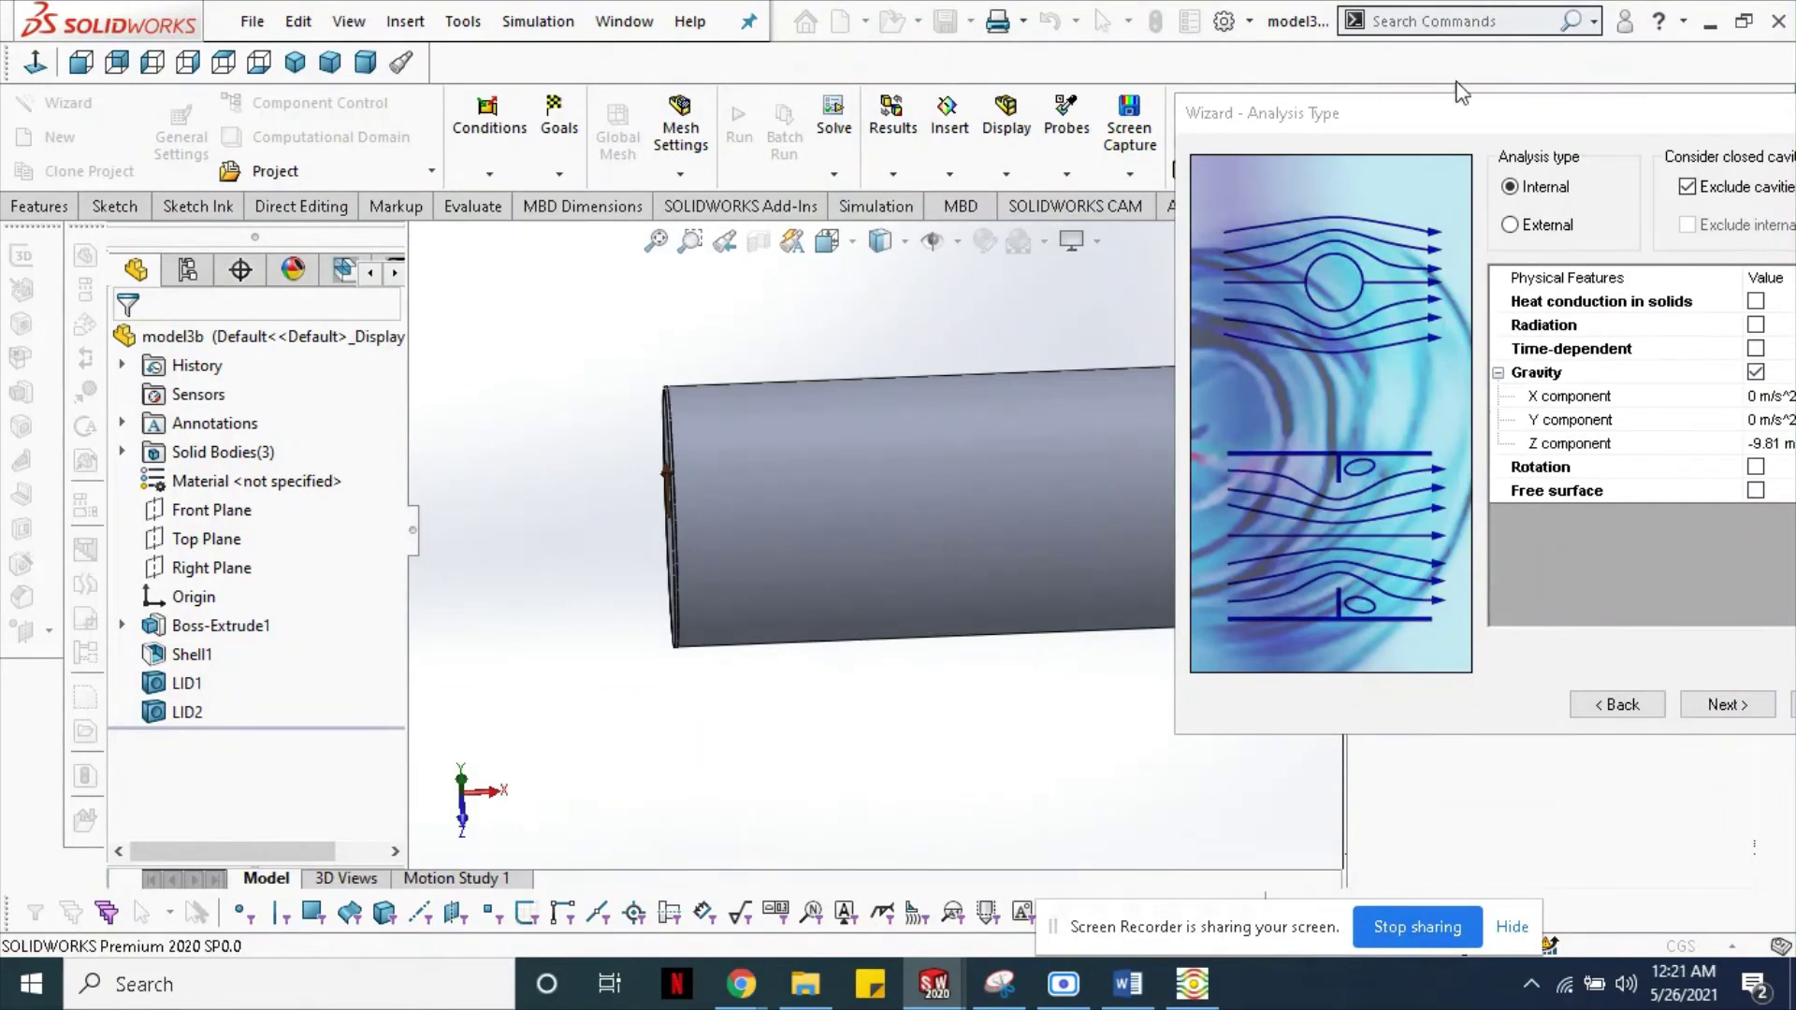
drag(1455, 131, 510, 358)
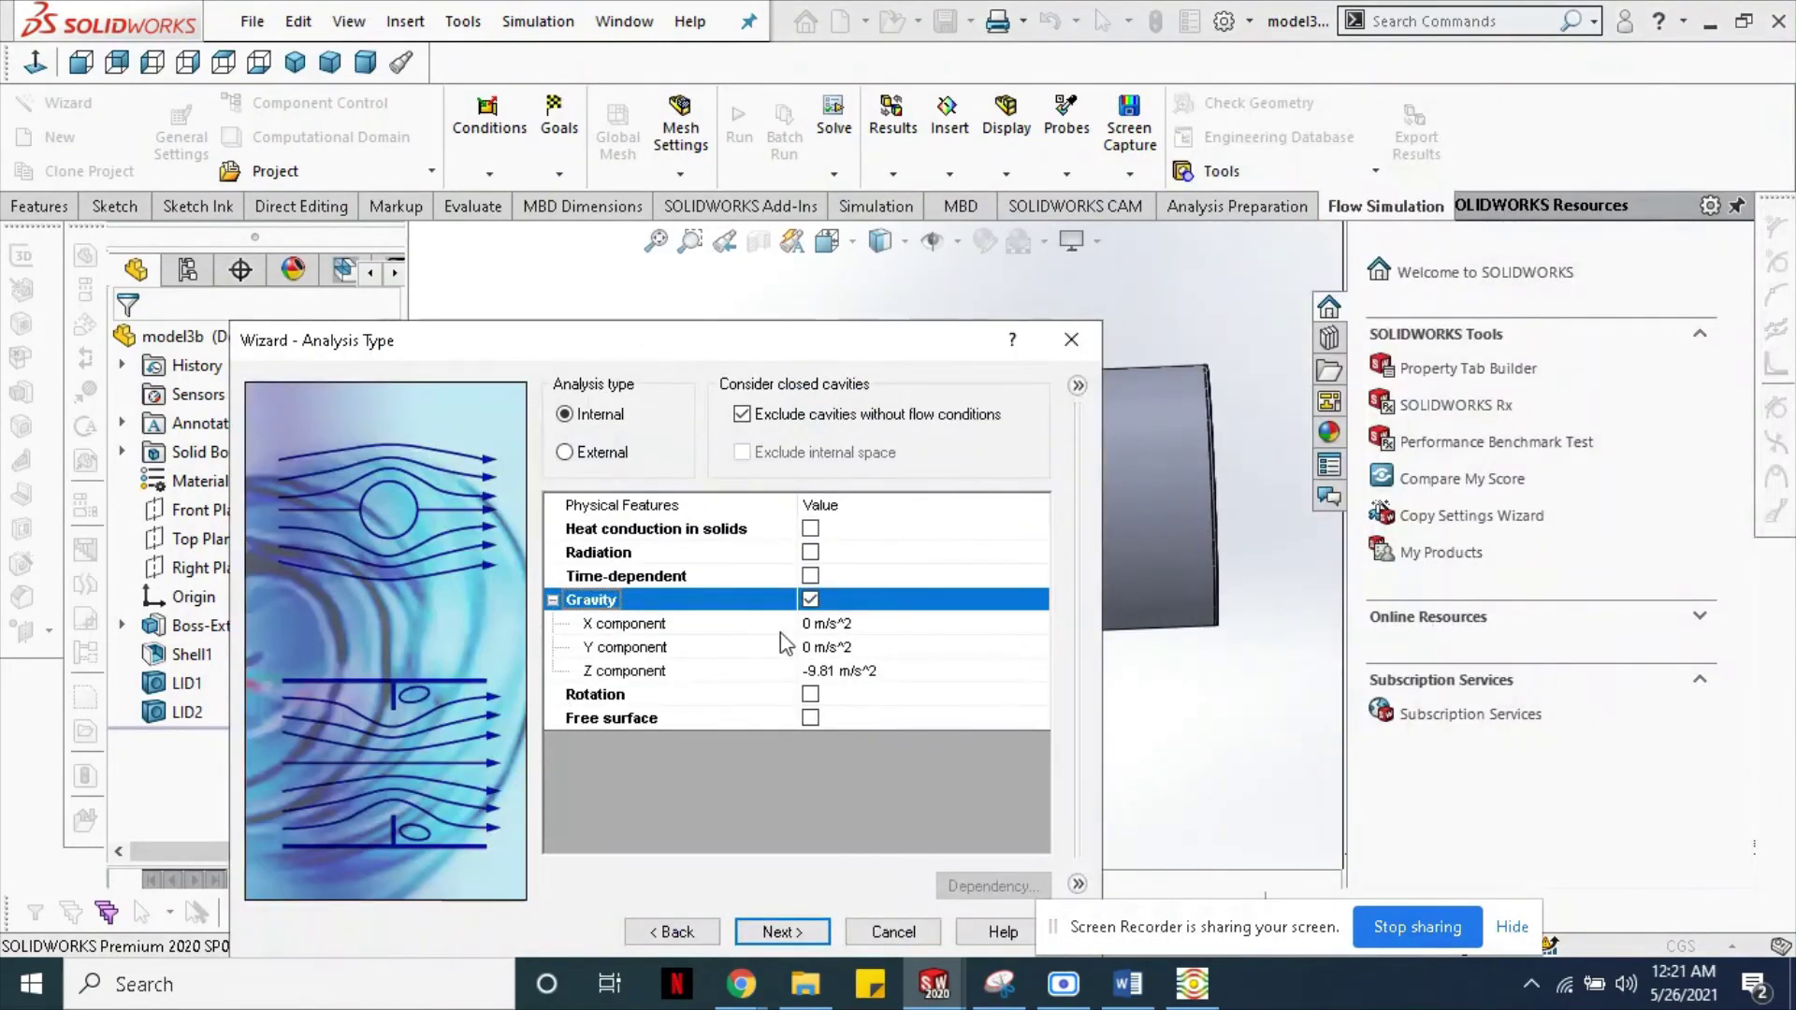
click(784, 932)
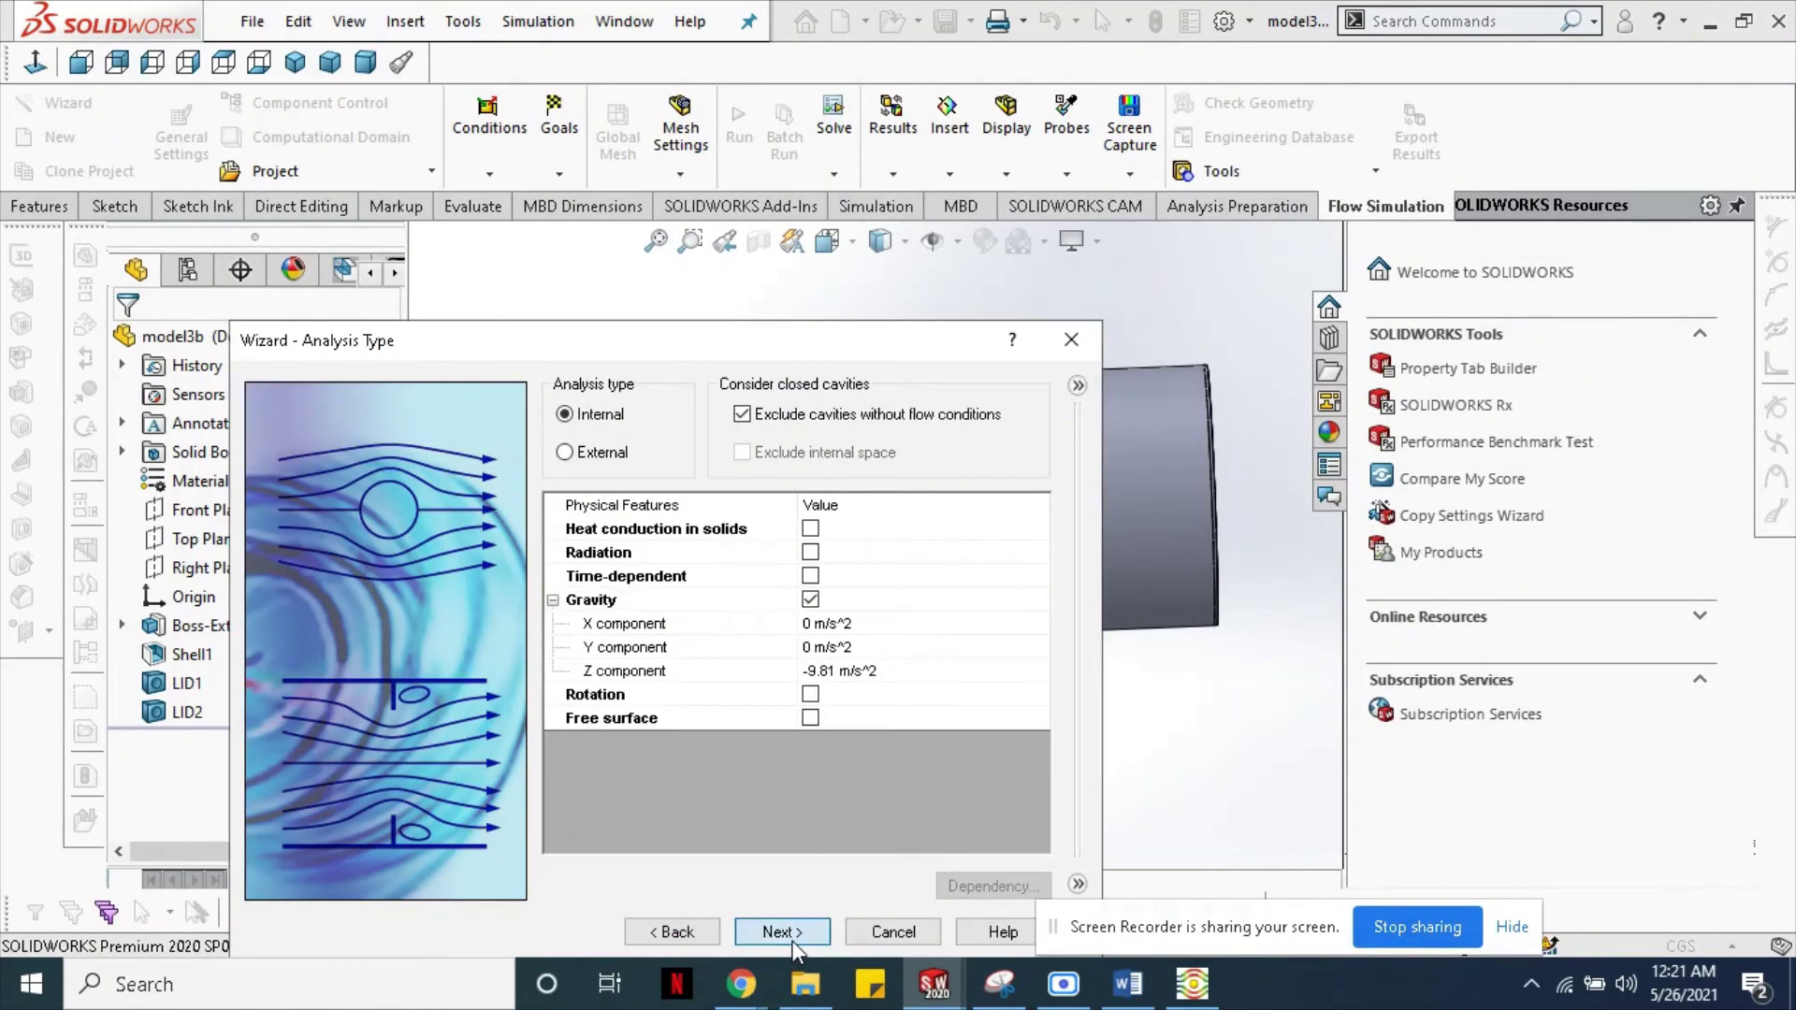
- Add Water as the project fluid and finish with default wall and initial conditions
double_click(558, 453)
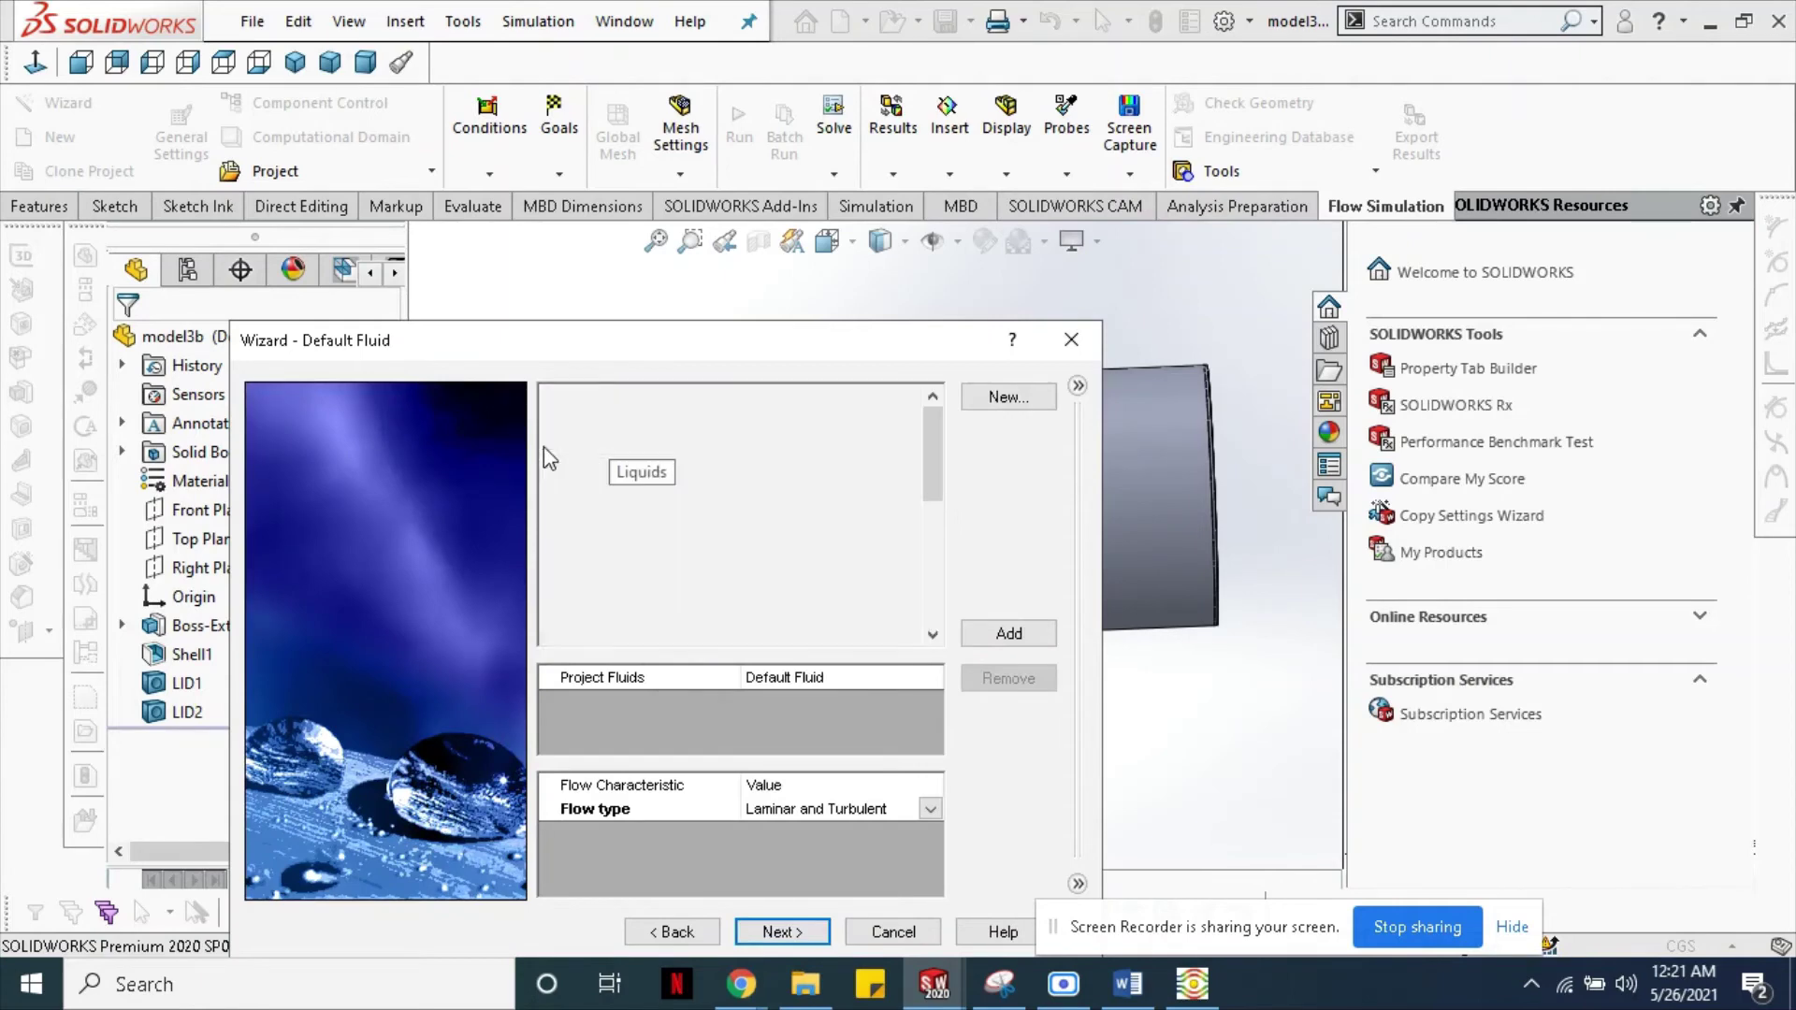
scroll(608, 561, down, 4)
click(613, 563)
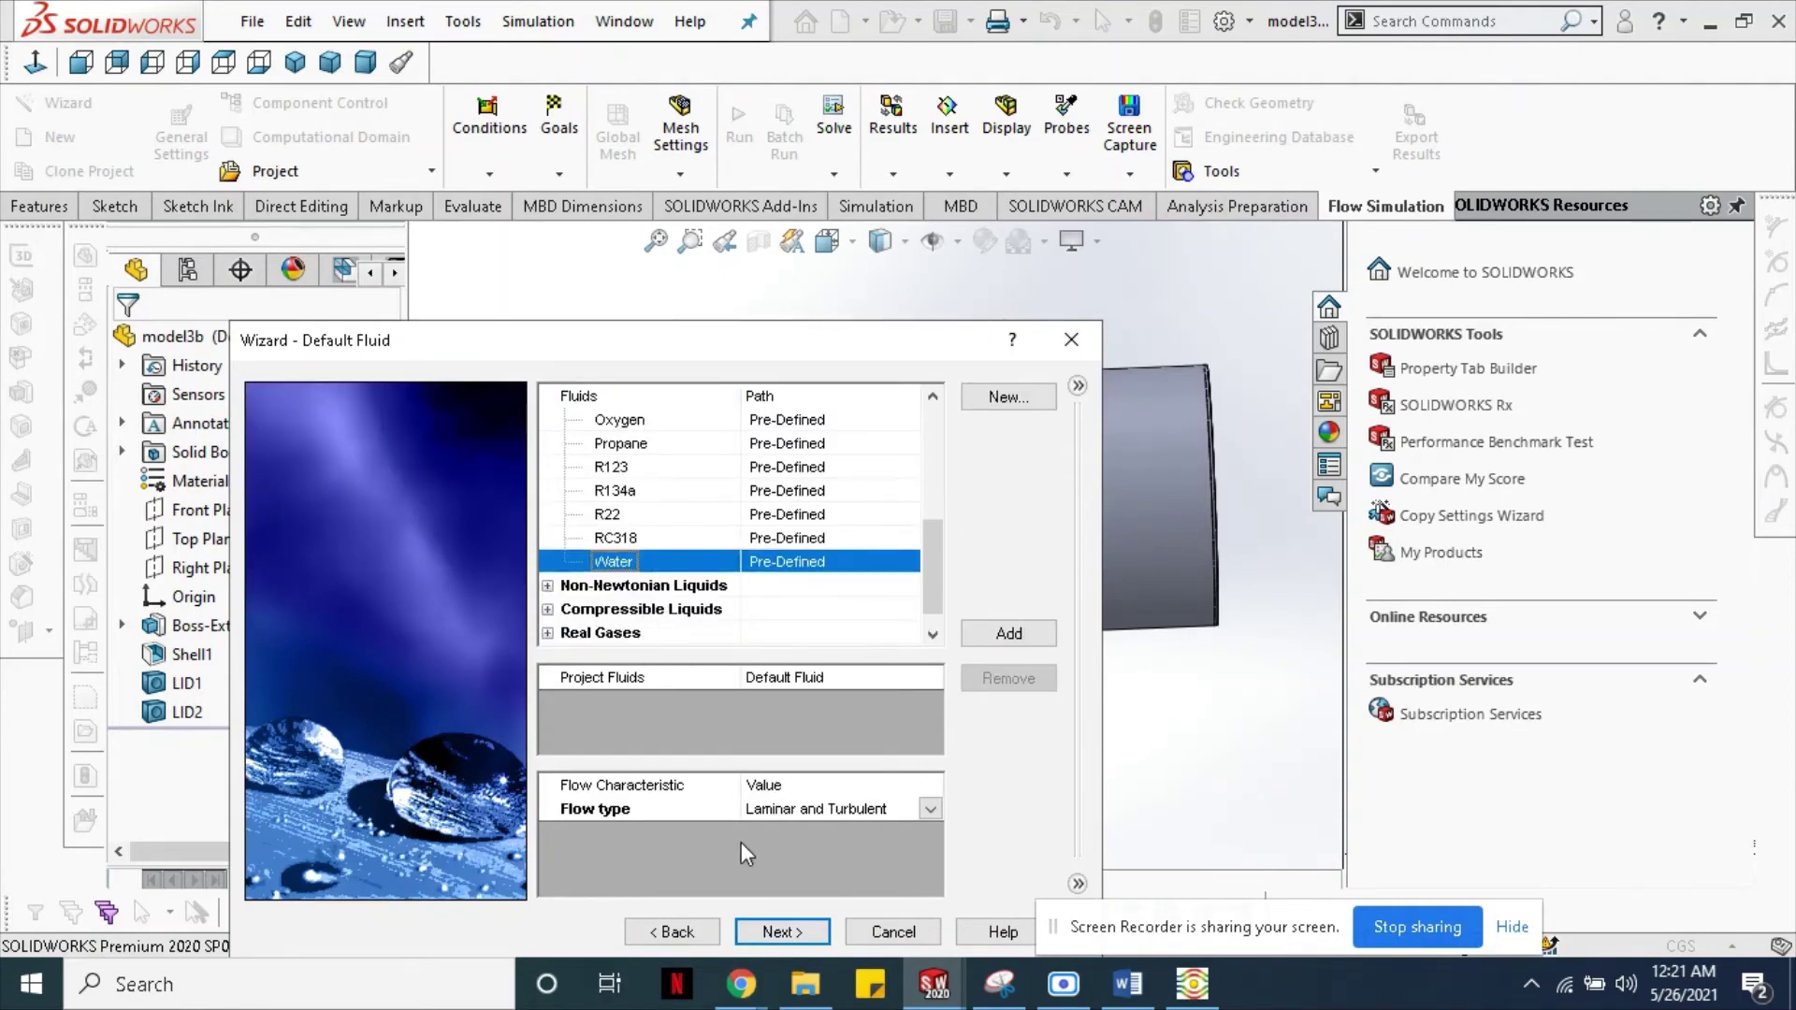
click(1008, 634)
click(800, 943)
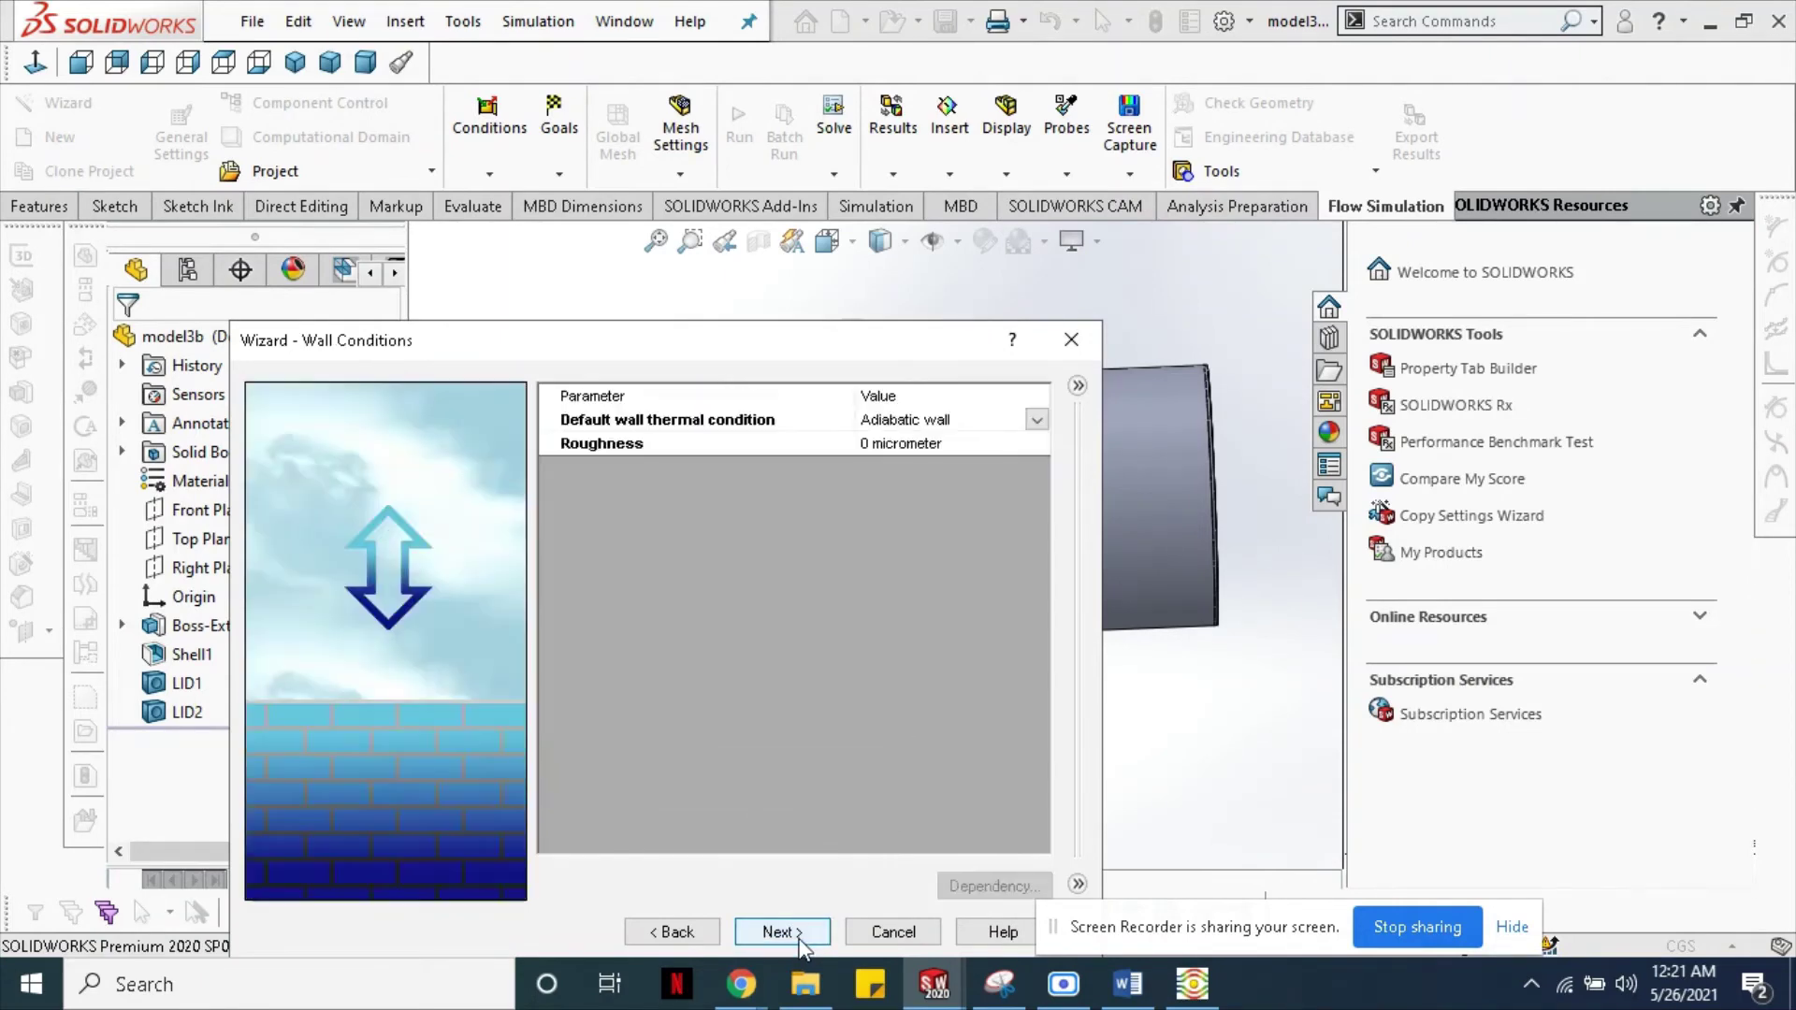
click(800, 943)
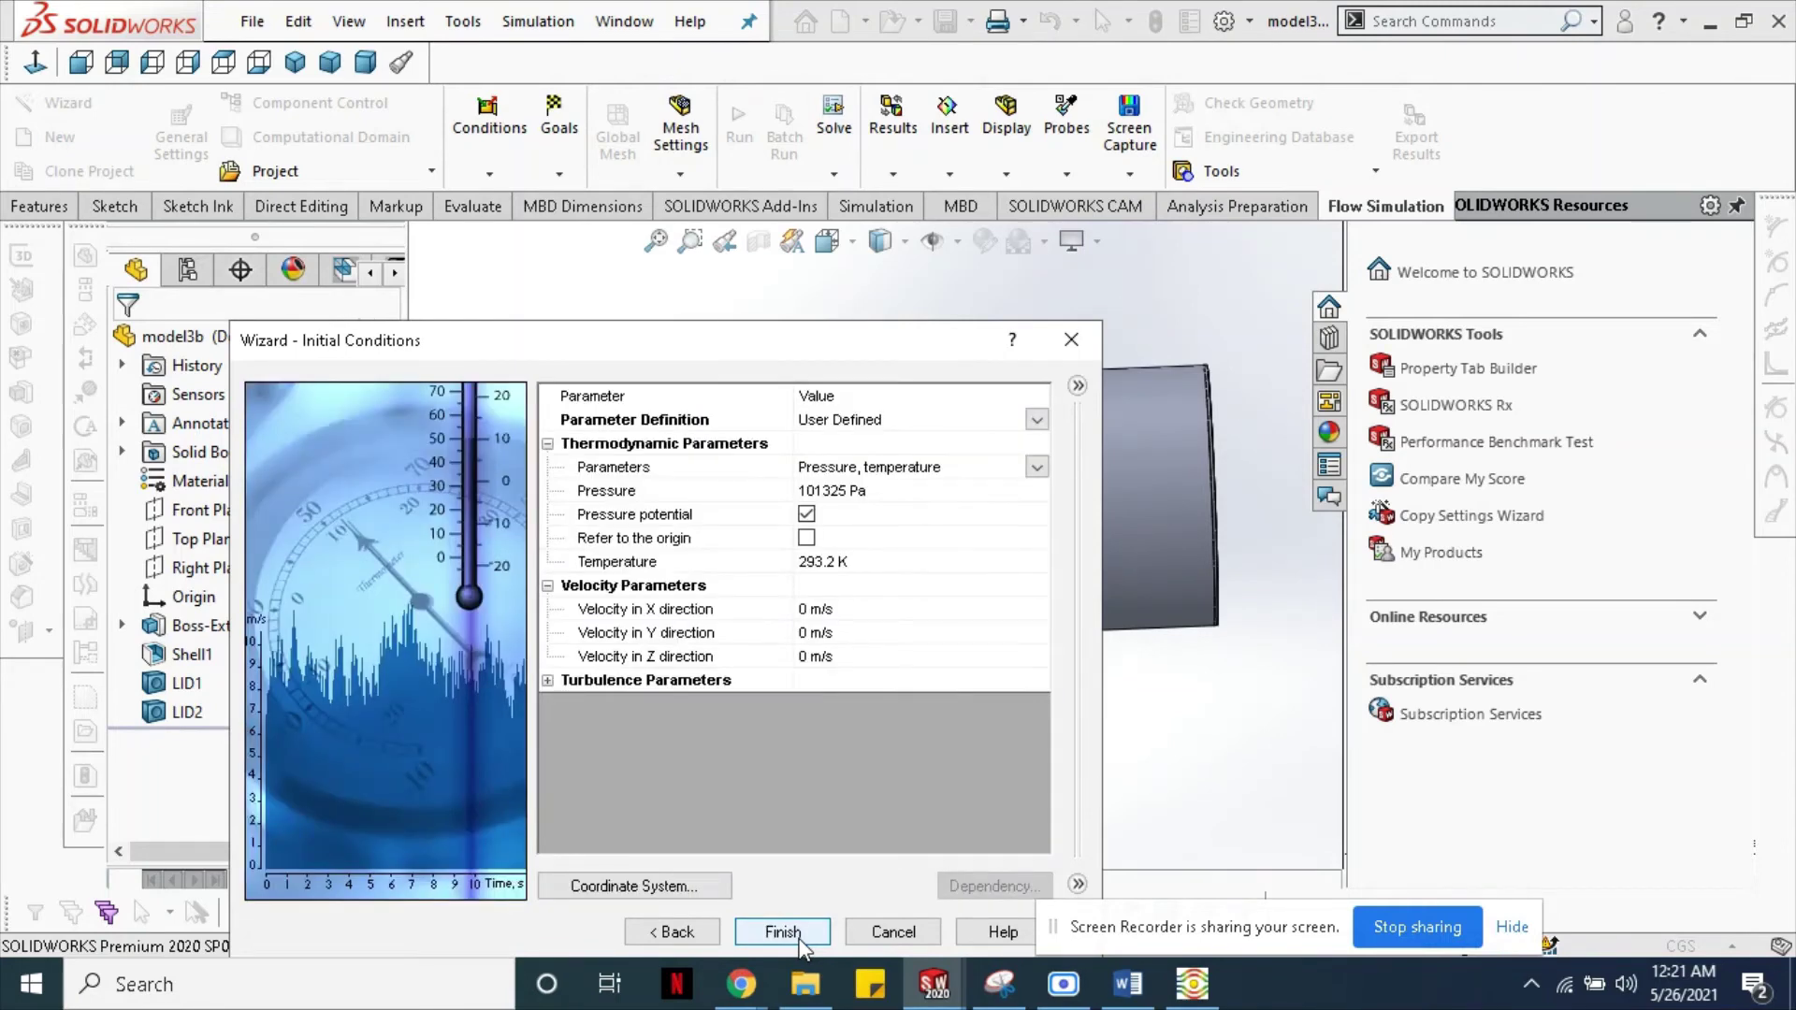
click(791, 932)
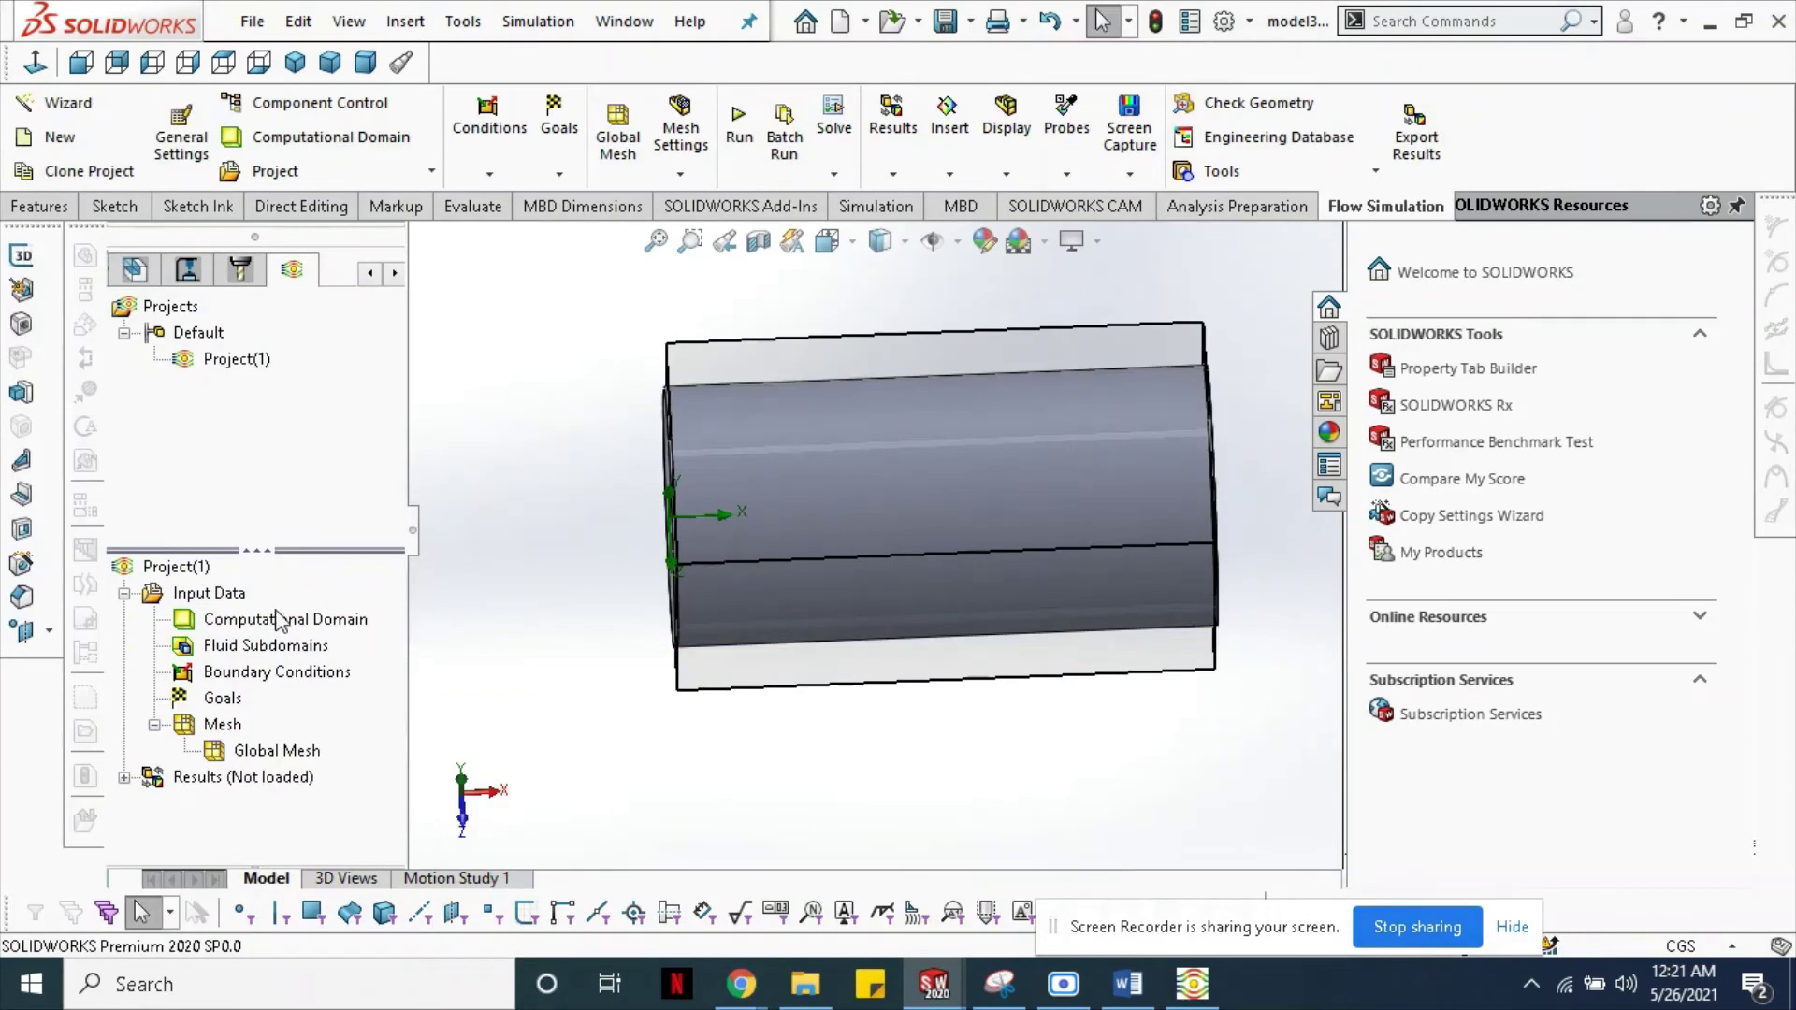
- Enlarge the computational domain by pulling its top, left and bottom sides outward
click(285, 619)
drag(933, 337, 934, 305)
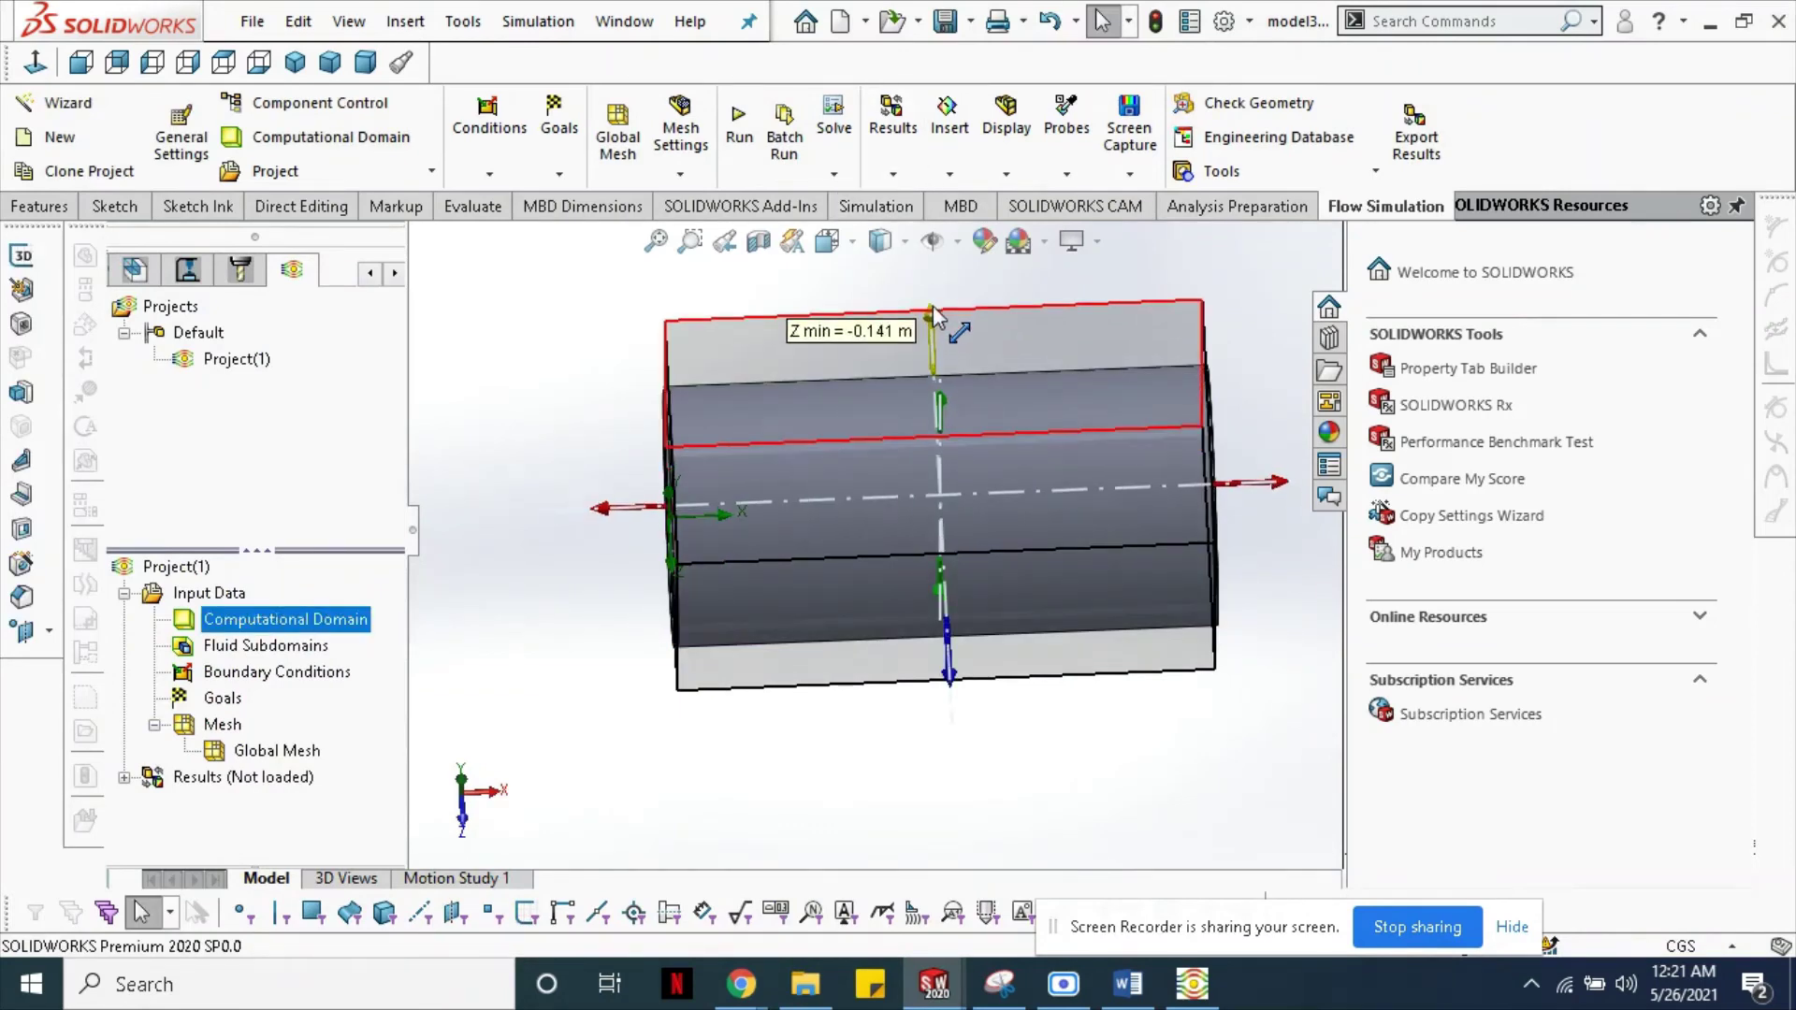
drag(599, 510, 529, 505)
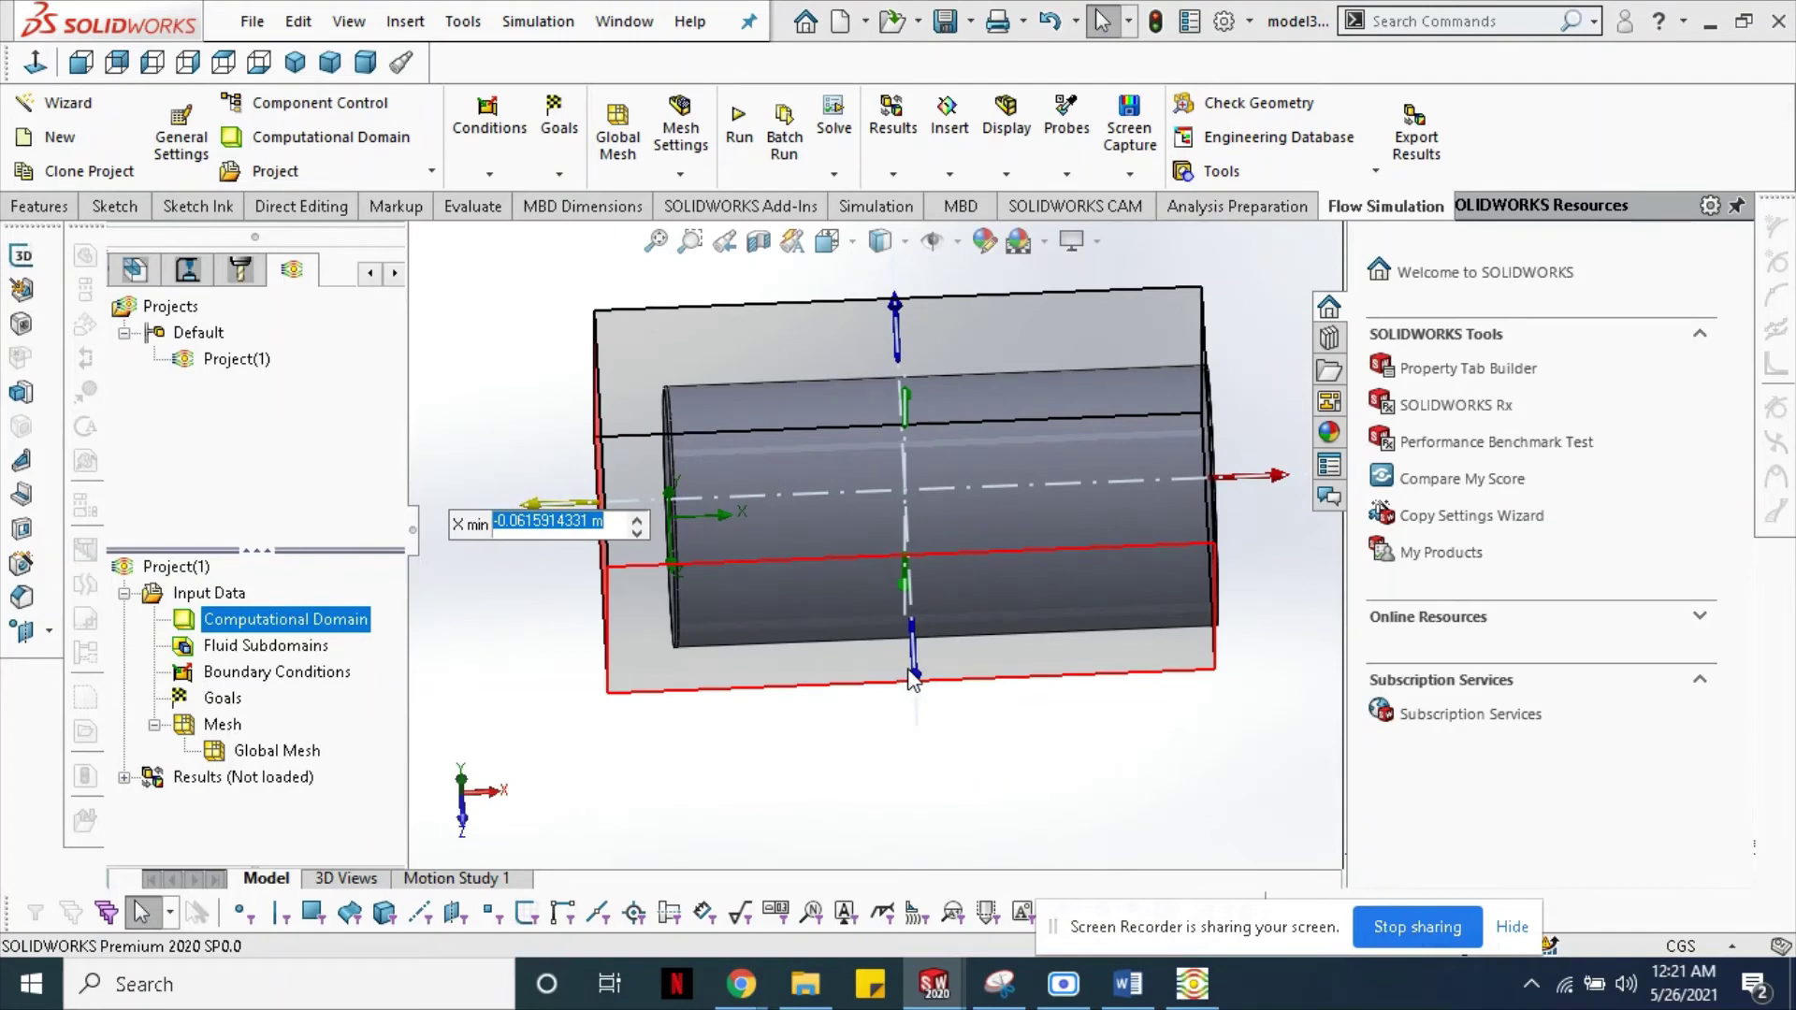
drag(914, 680, 918, 746)
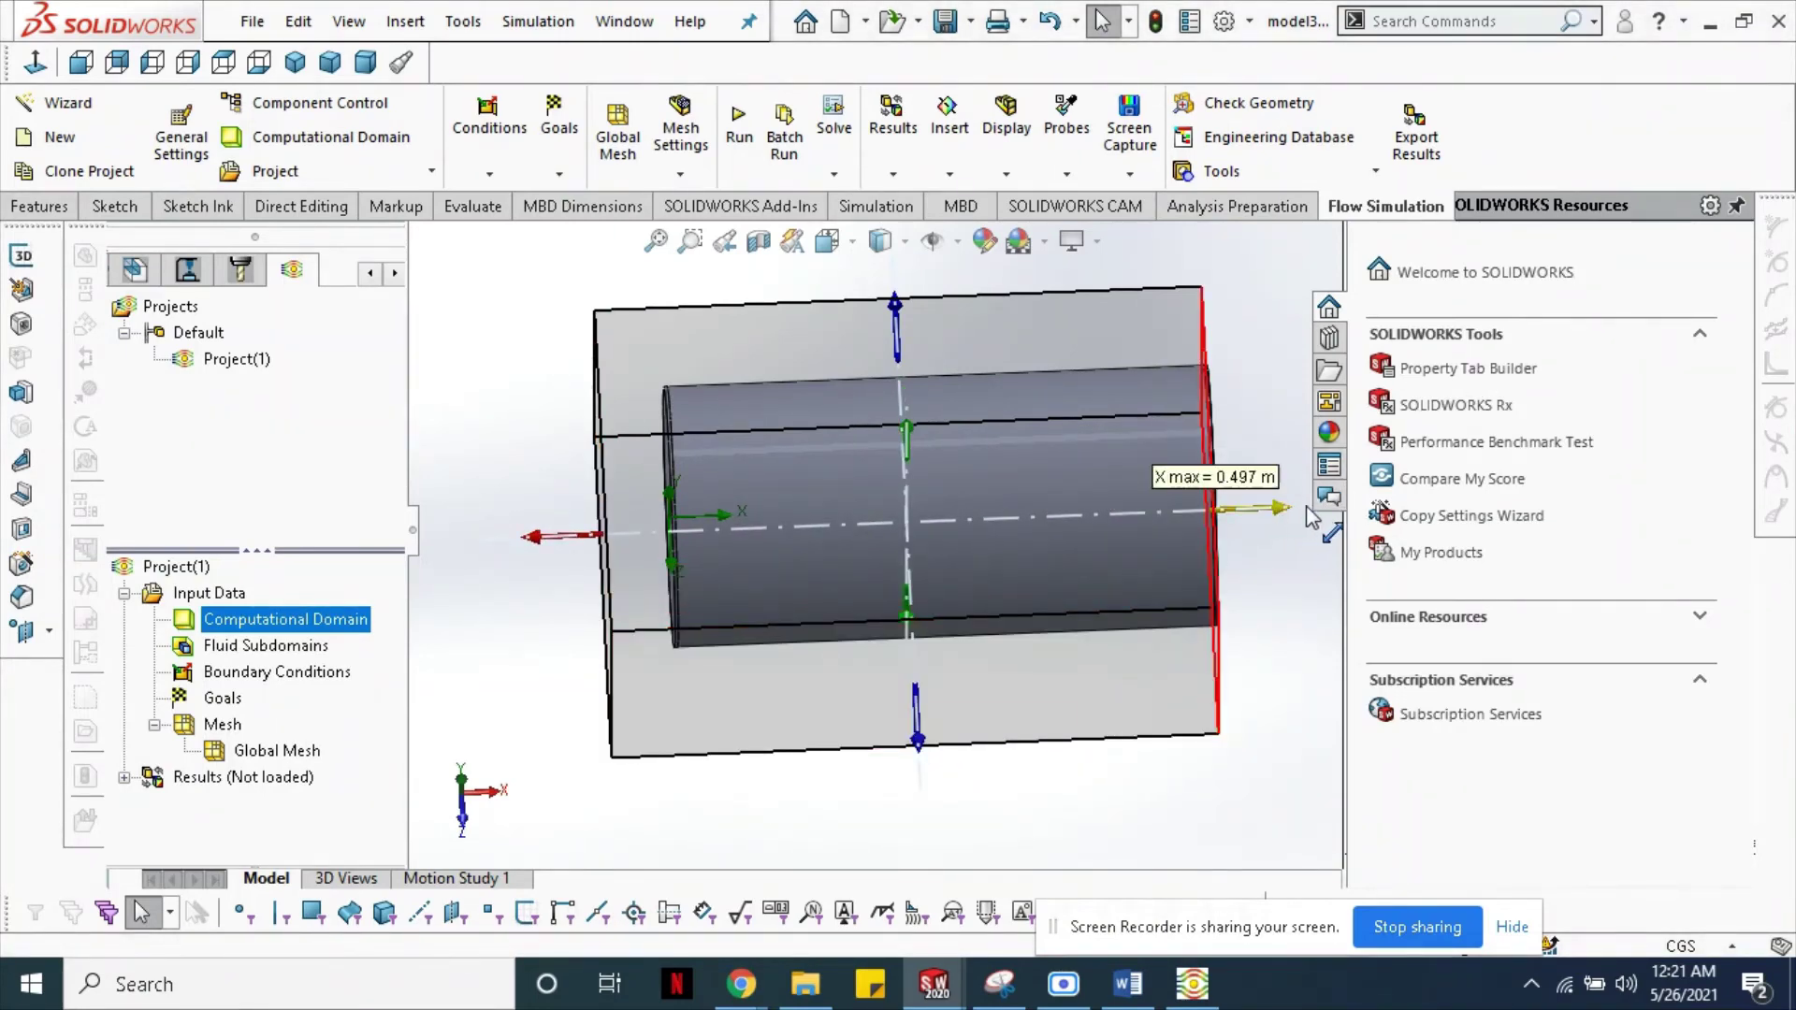
middle_drag(963, 468, 1129, 637)
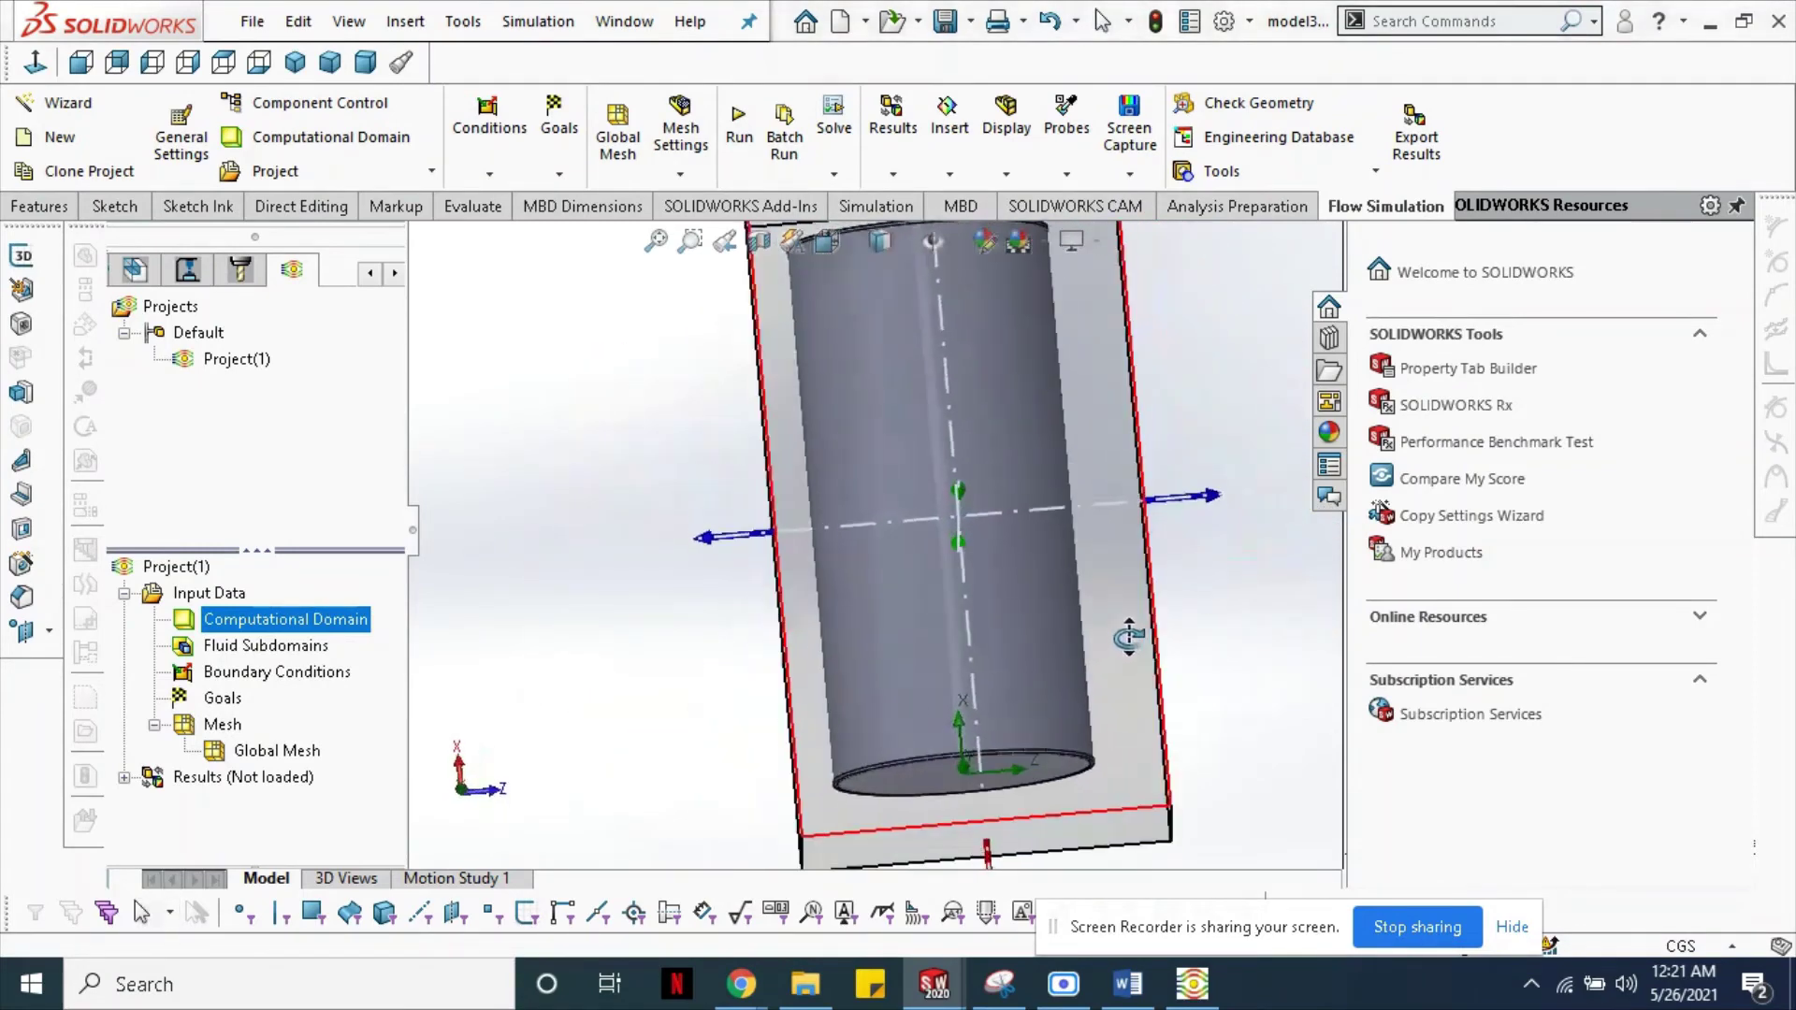
key(ctrl+shift+z)
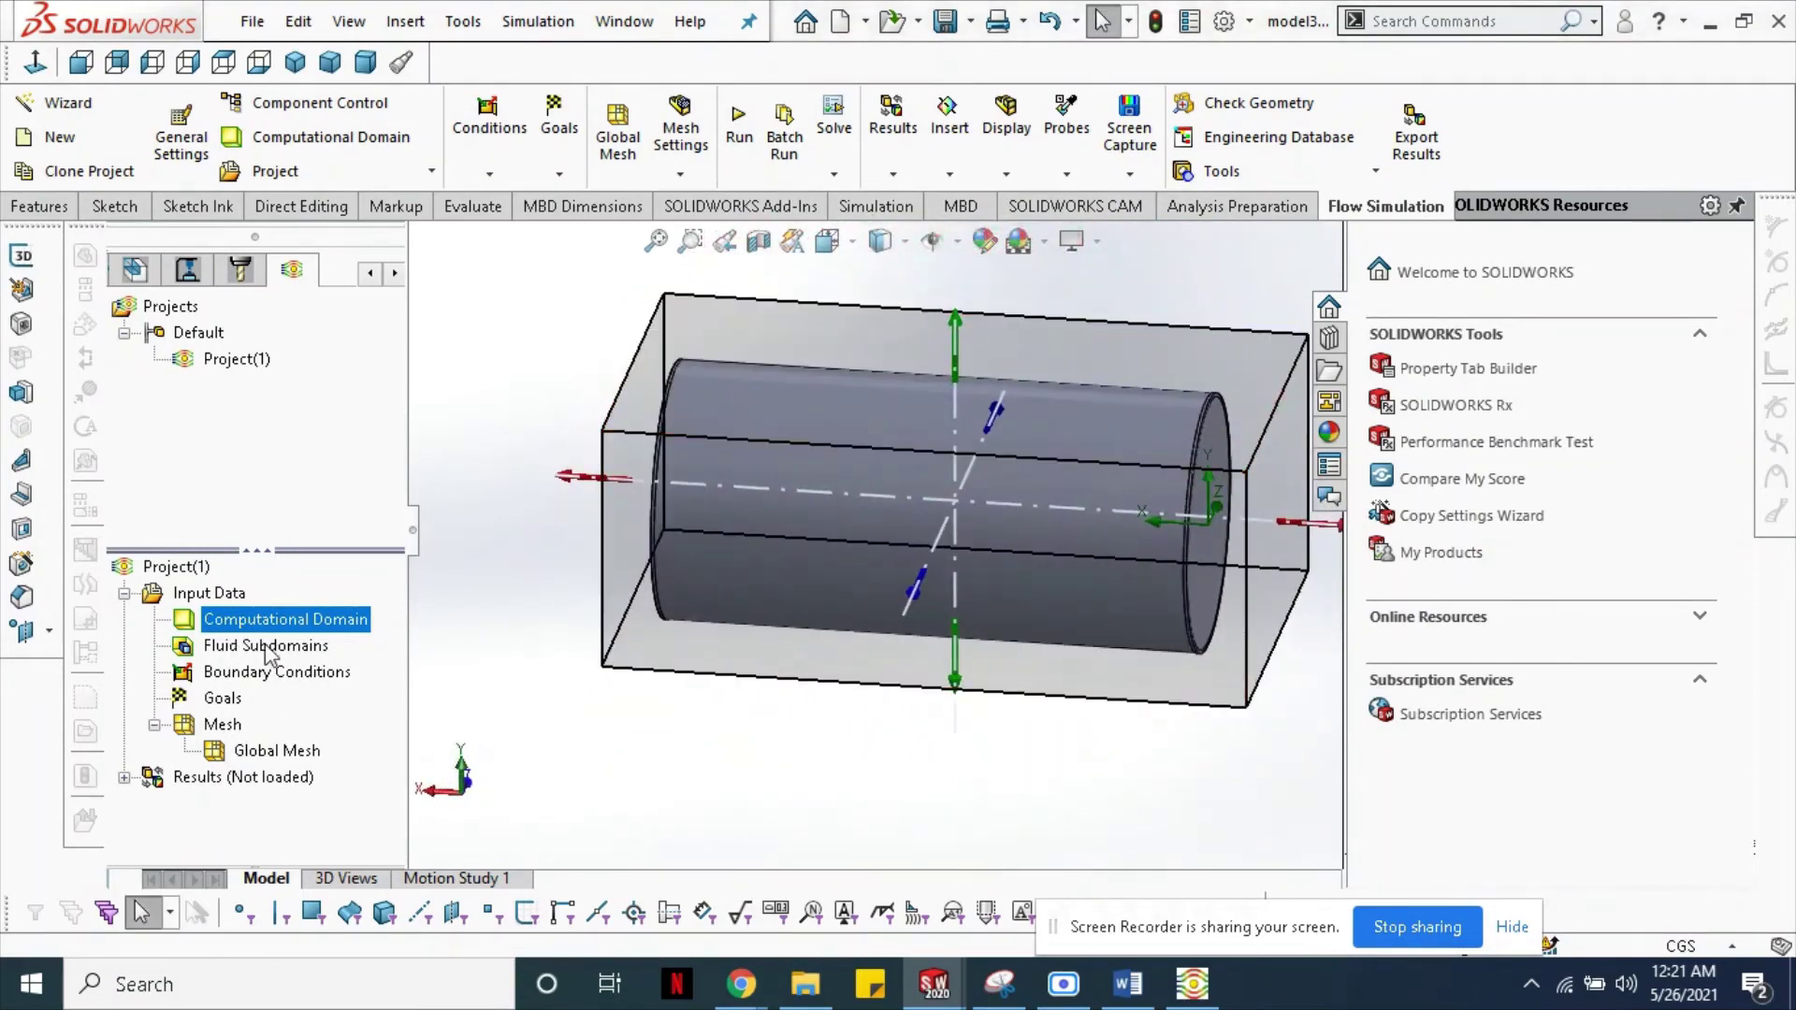
right_click(299, 674)
- Insert an Inlet Velocity boundary condition with a velocity of 10 m/s
click(527, 697)
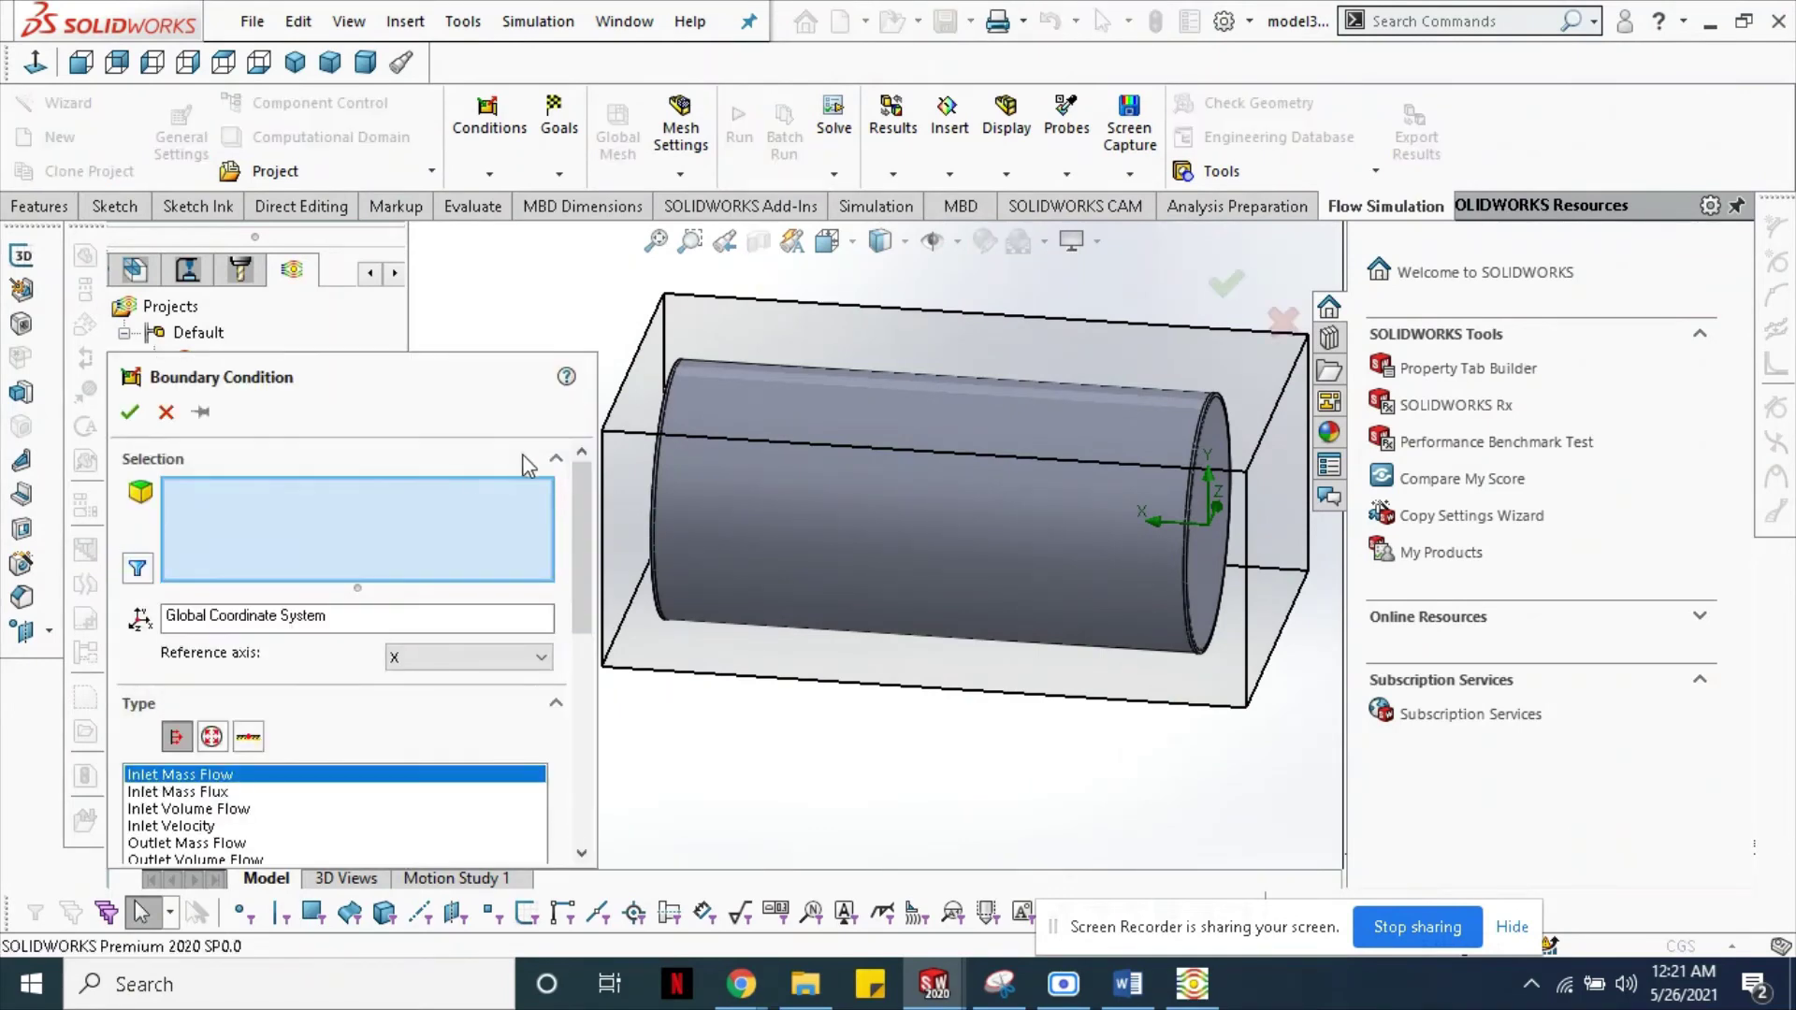
scroll(561, 561, down, 3)
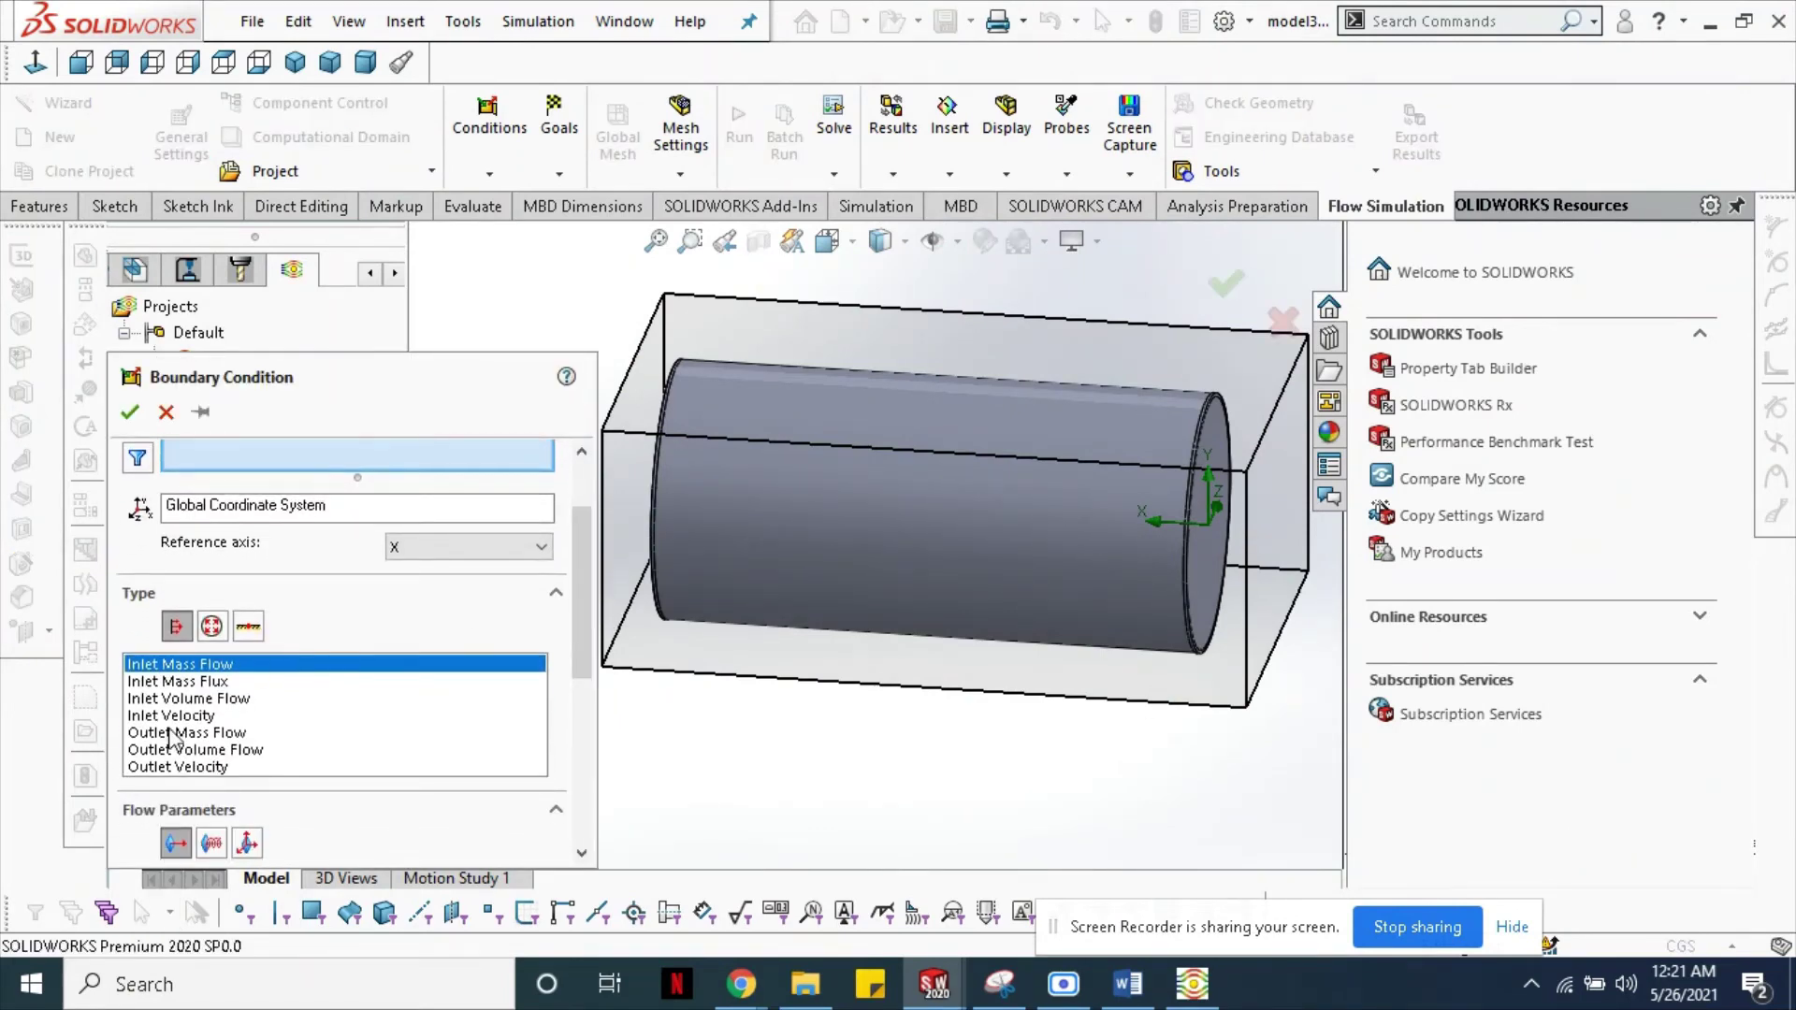
click(220, 716)
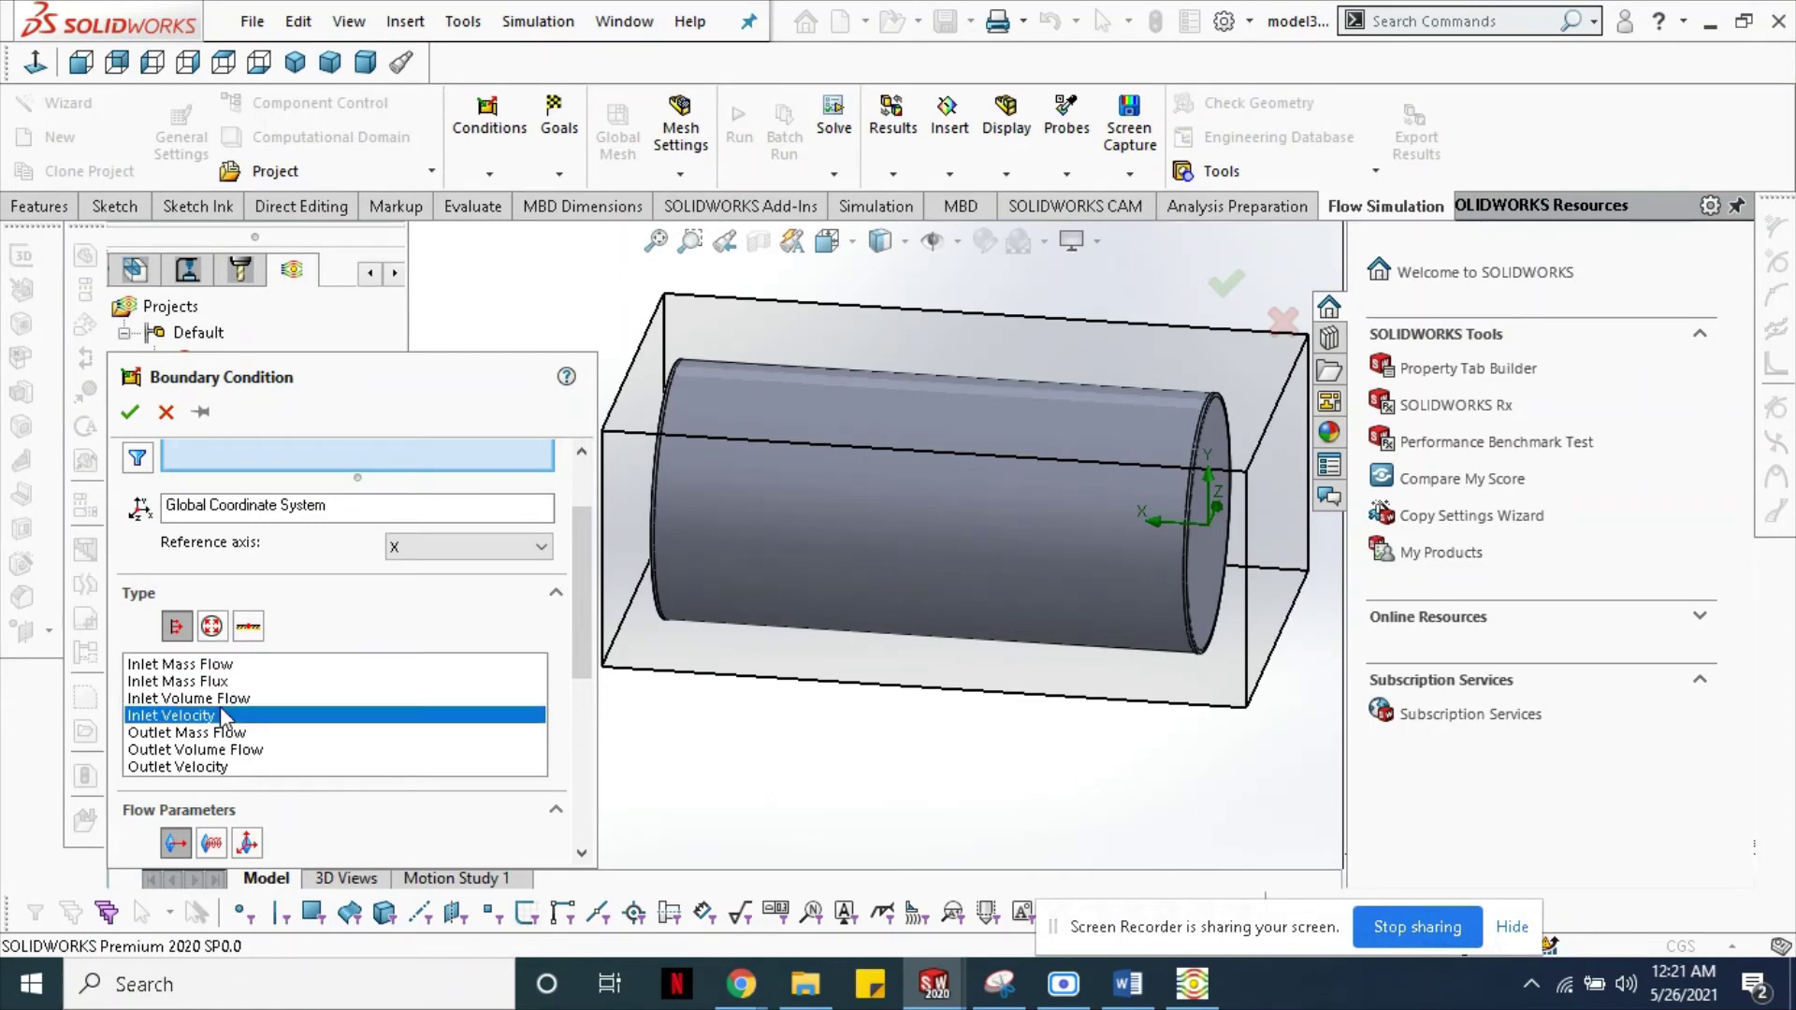
drag(581, 631, 591, 744)
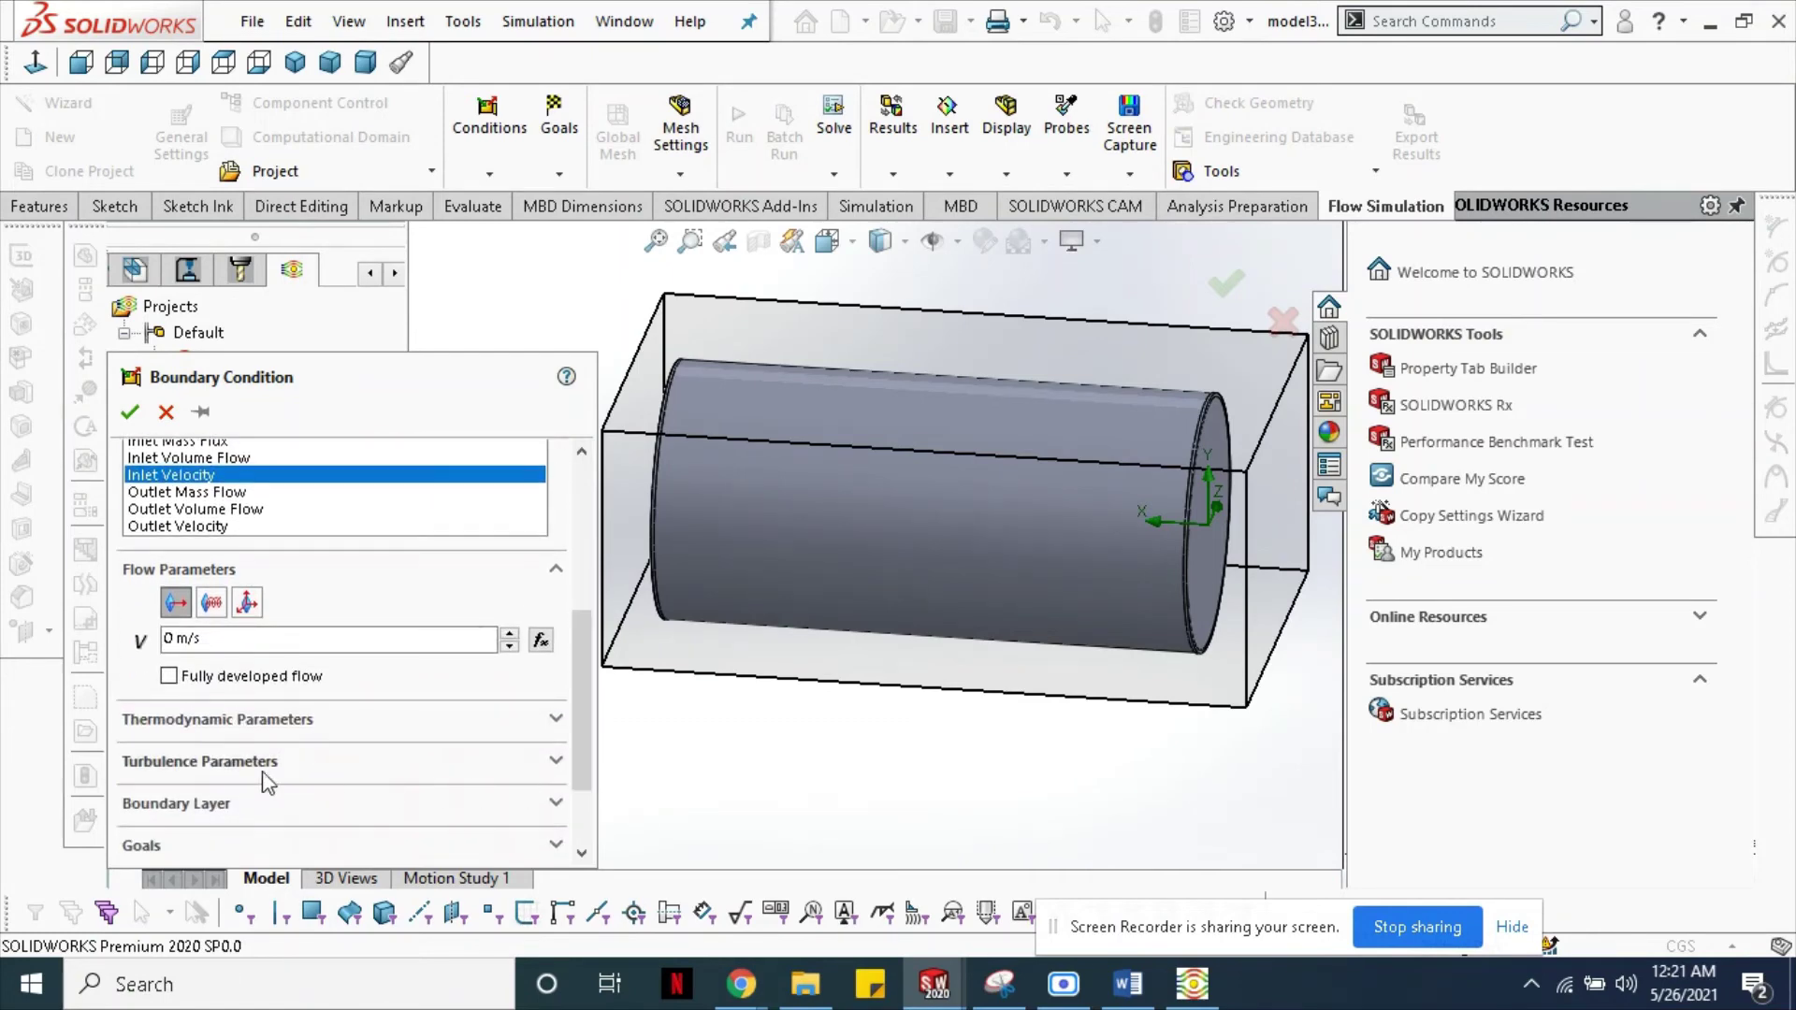
click(165, 638)
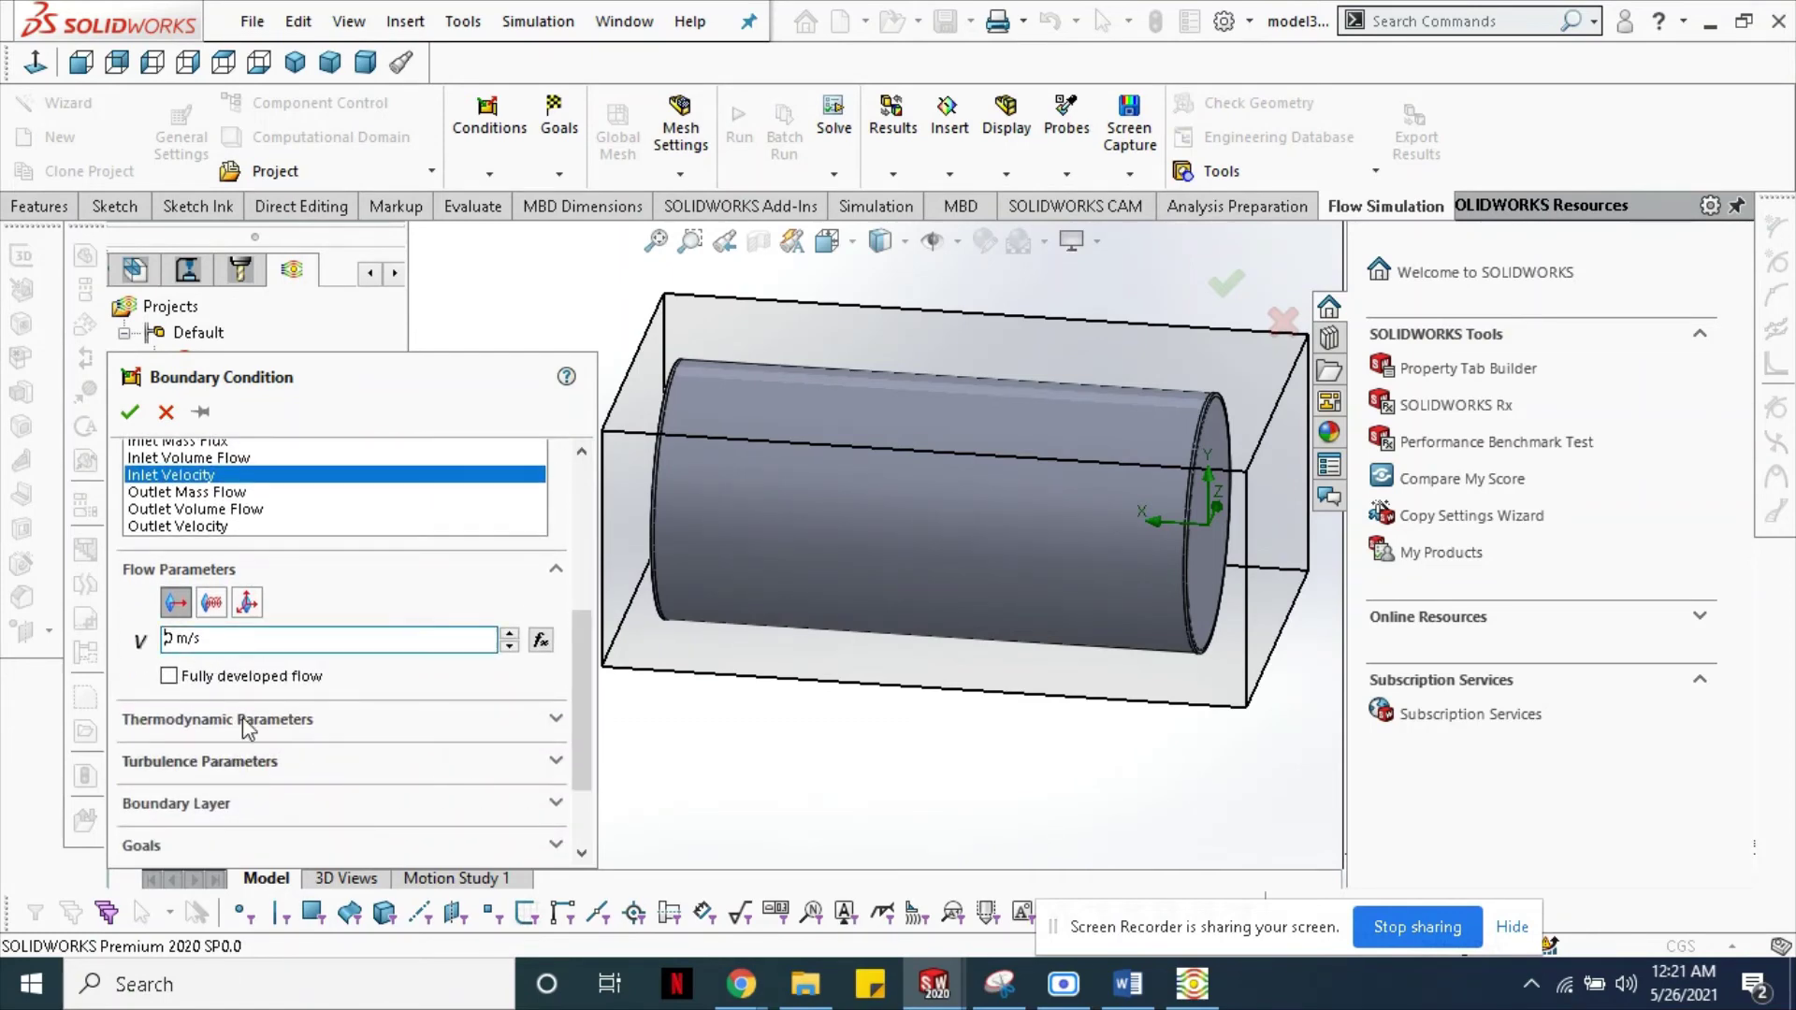
text(1)
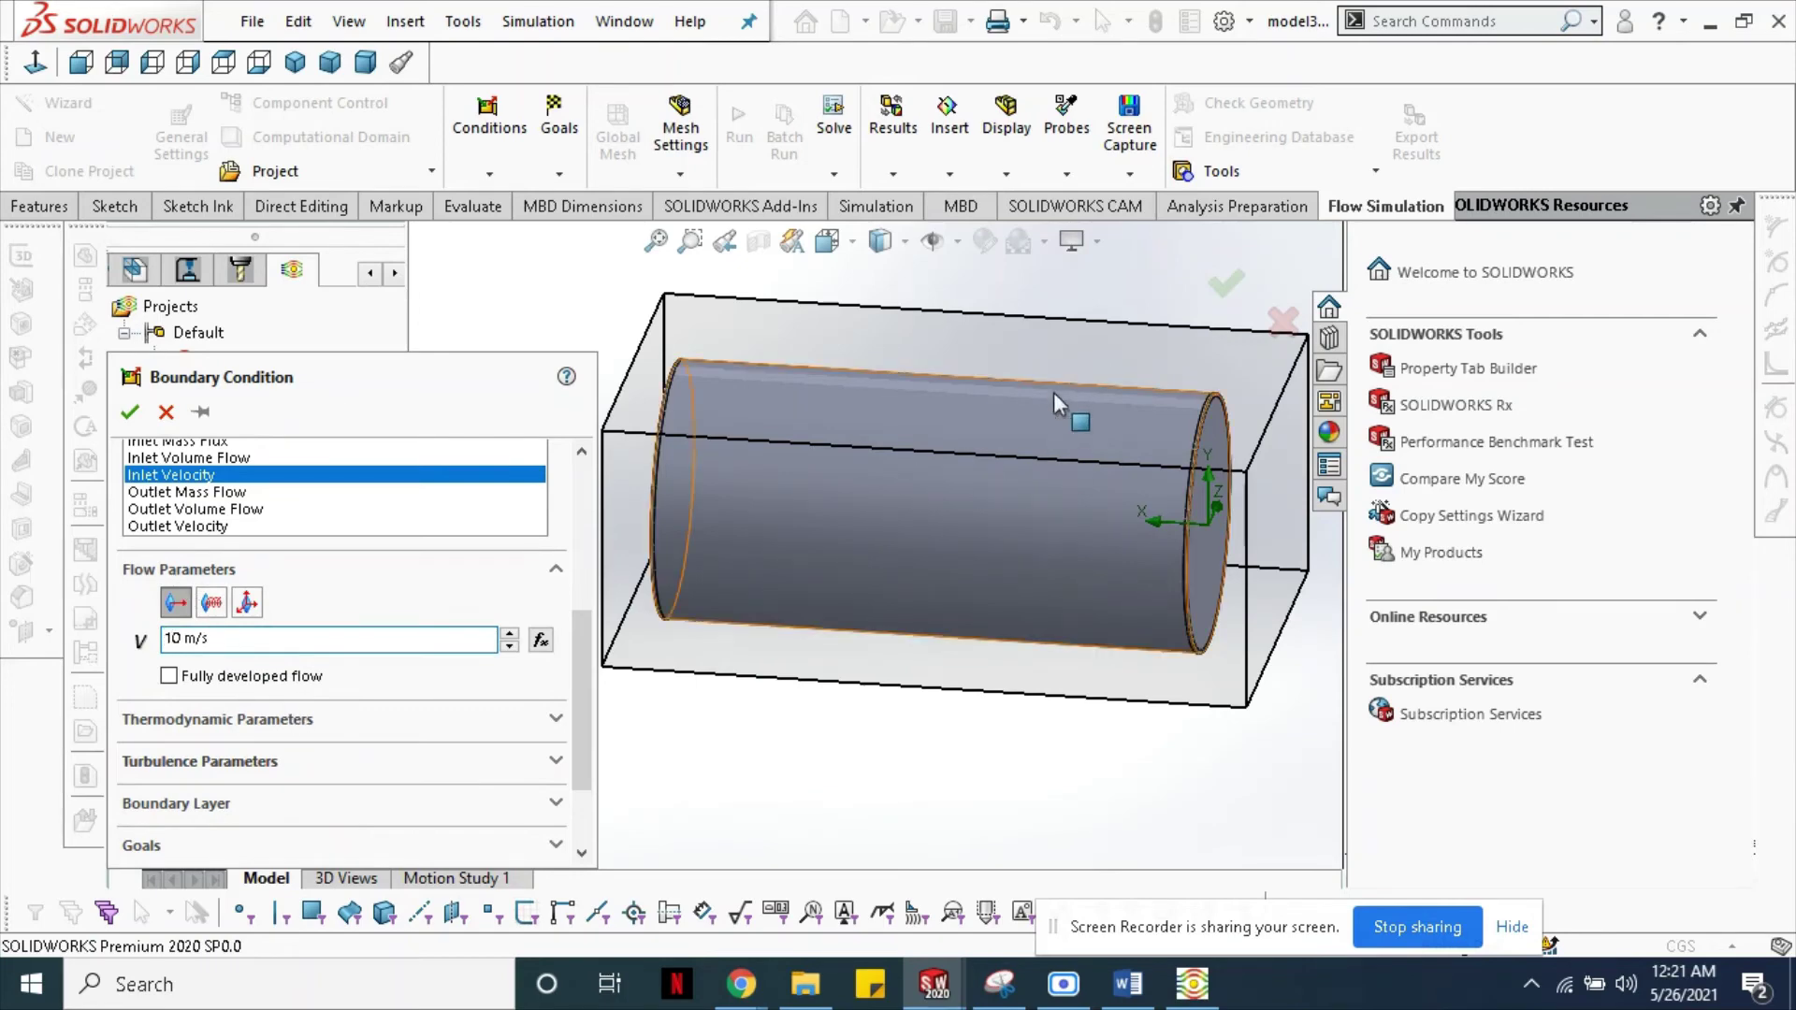
- Try selecting the LID2 end face via Select Other, then cancel the boundary condition
right_click(1202, 548)
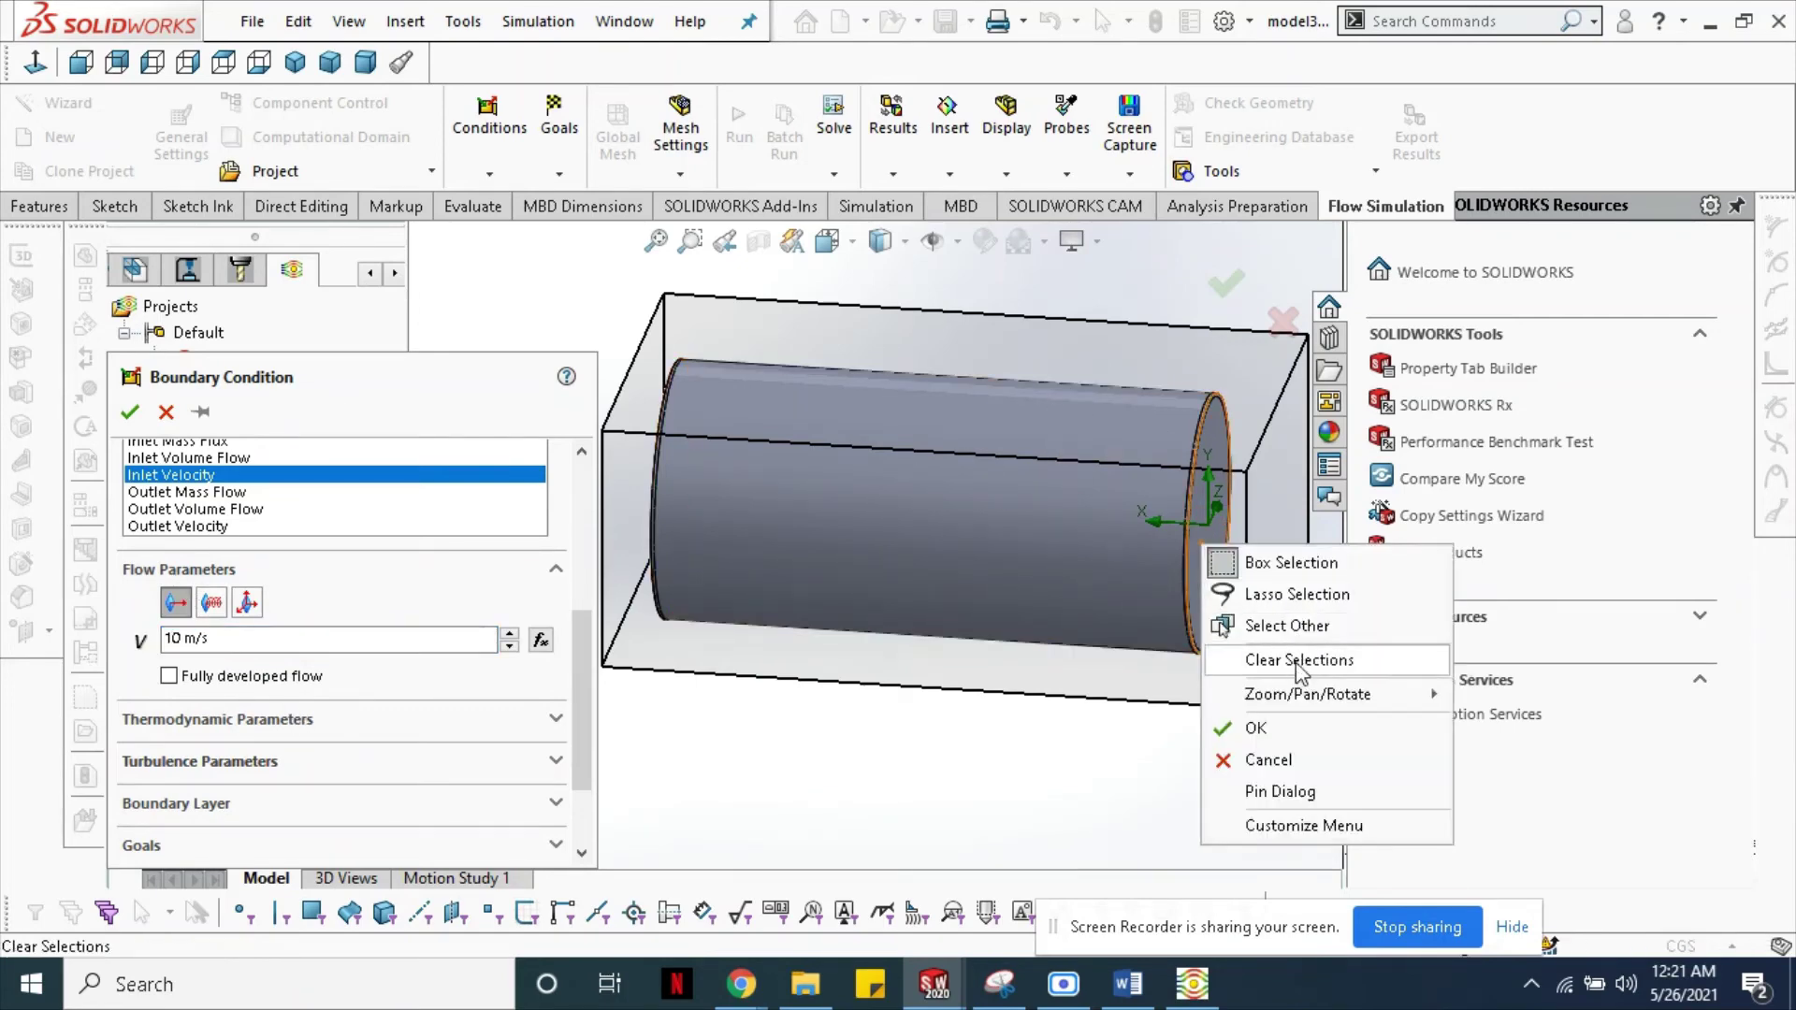
click(1288, 626)
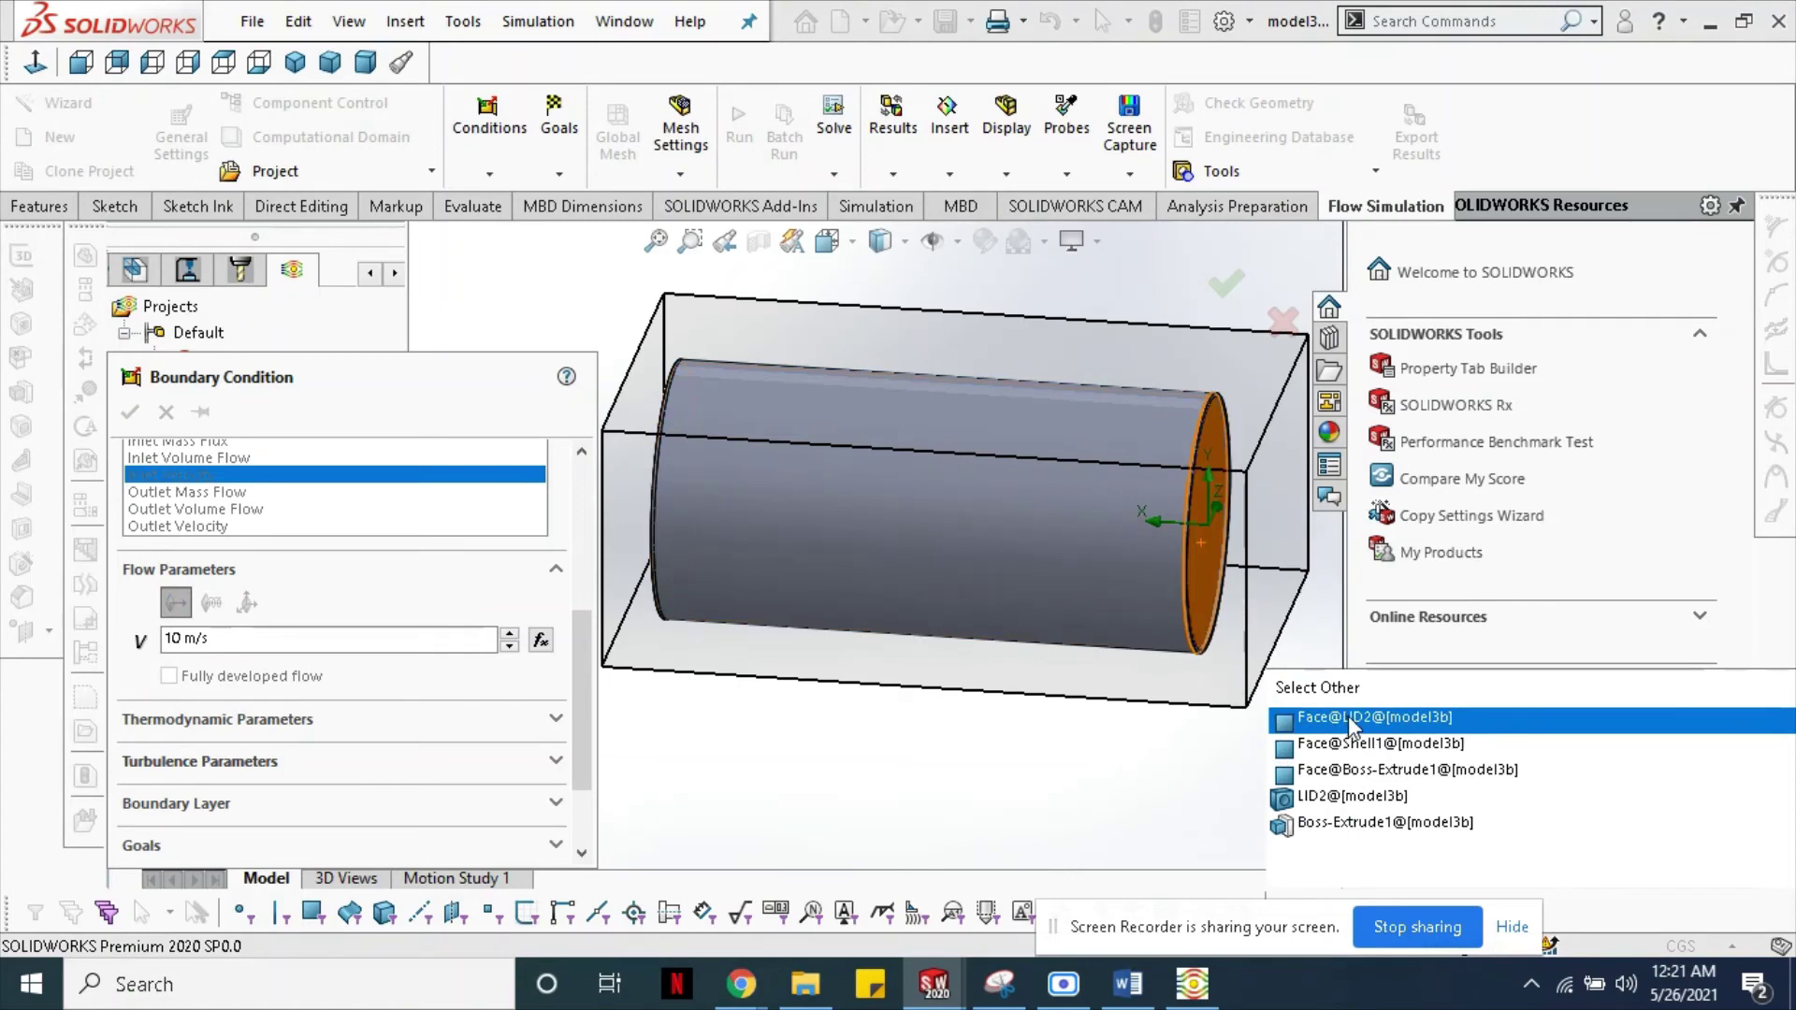
click(1350, 720)
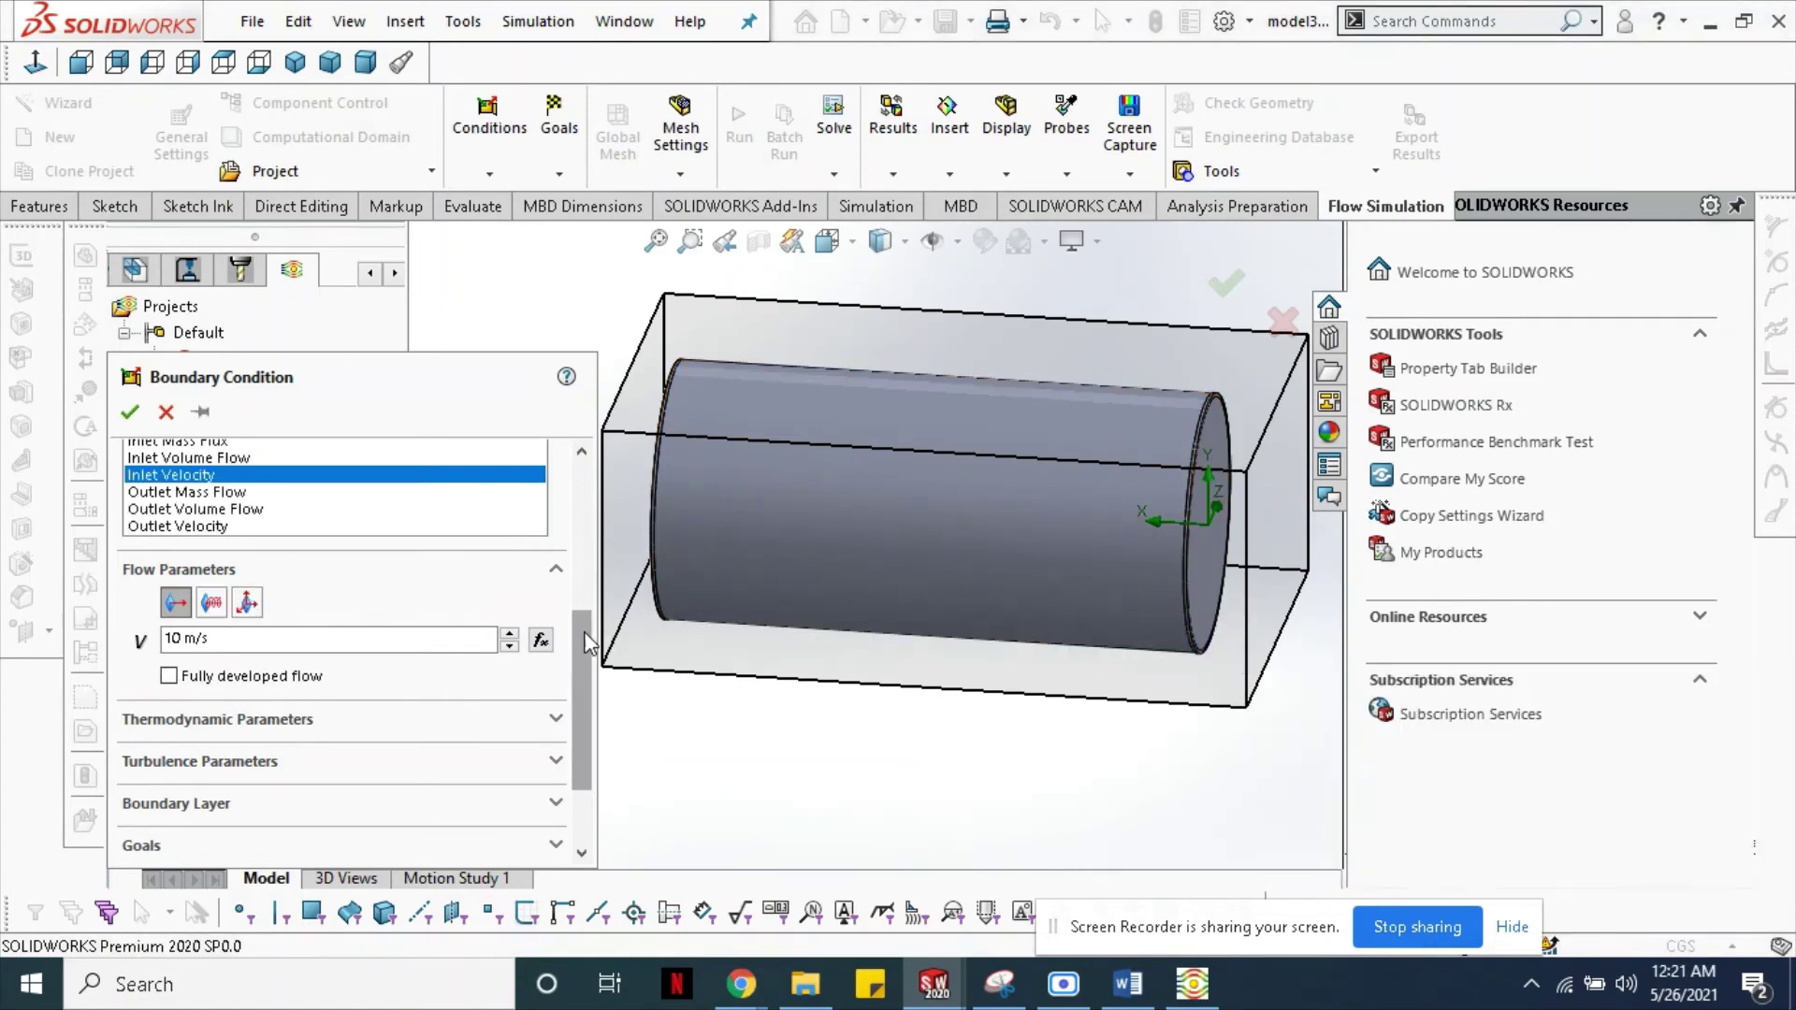
drag(586, 644, 576, 473)
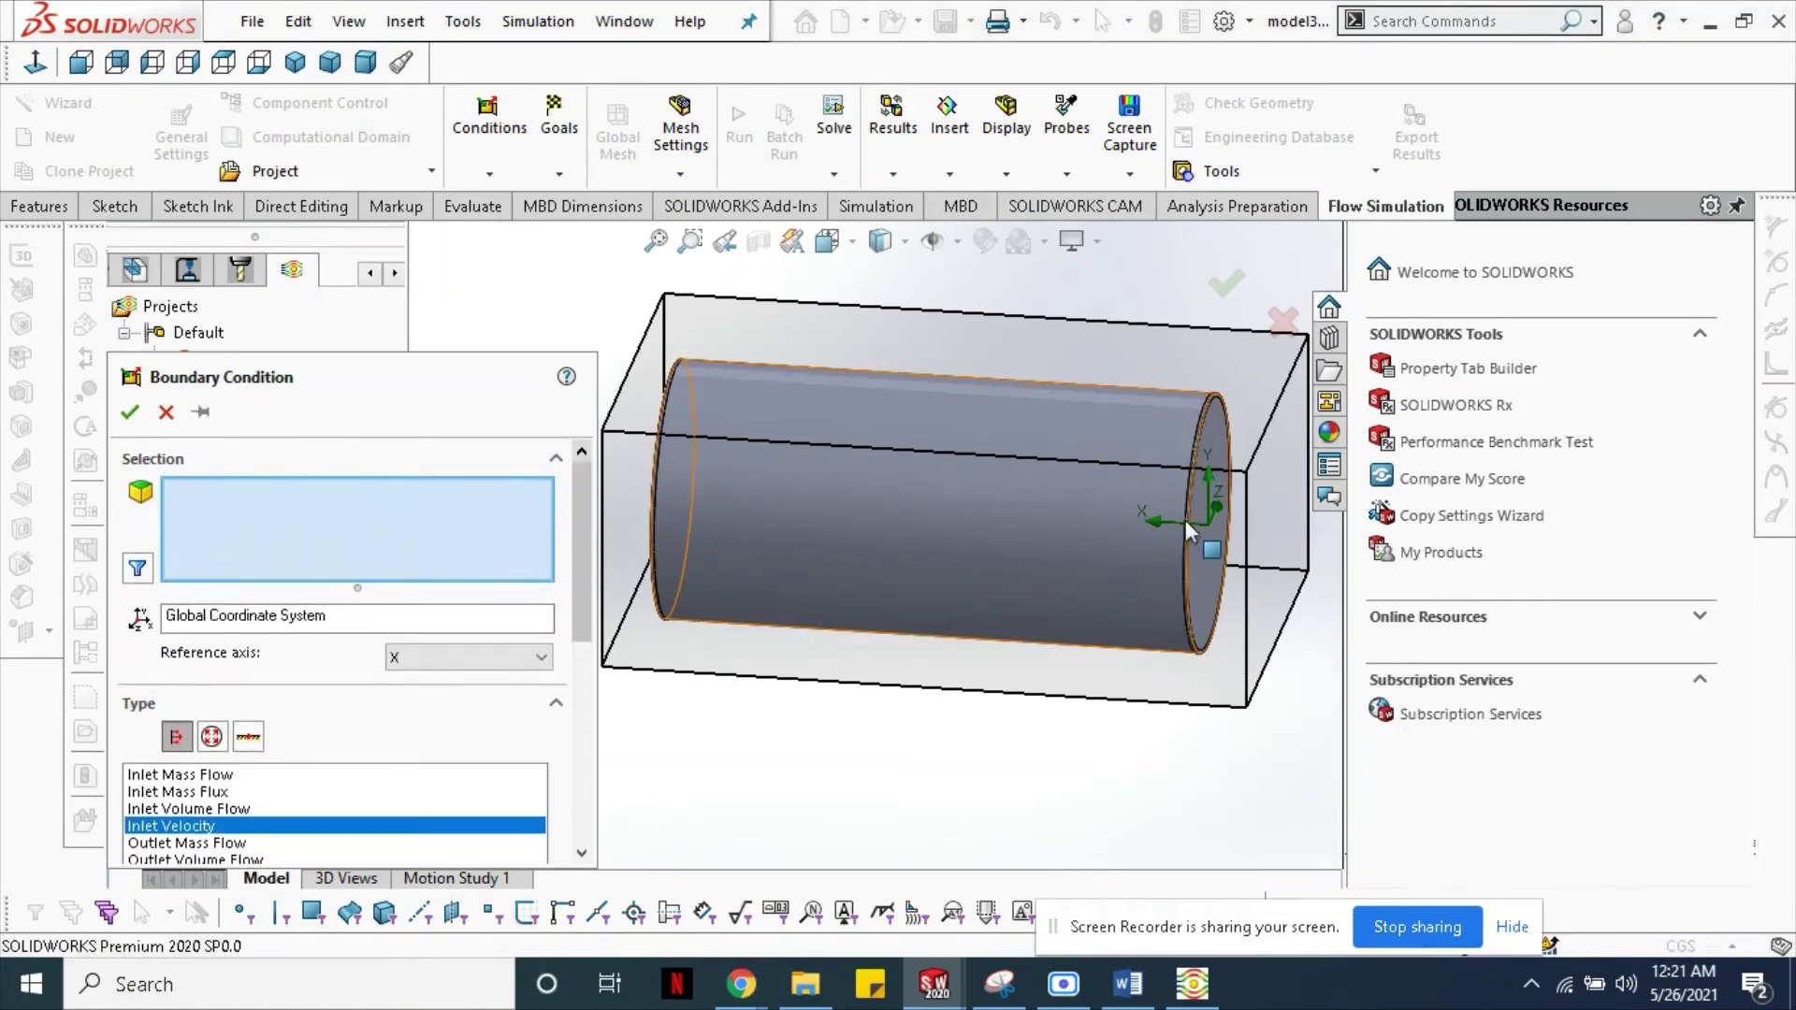
right_click(1210, 530)
click(1291, 608)
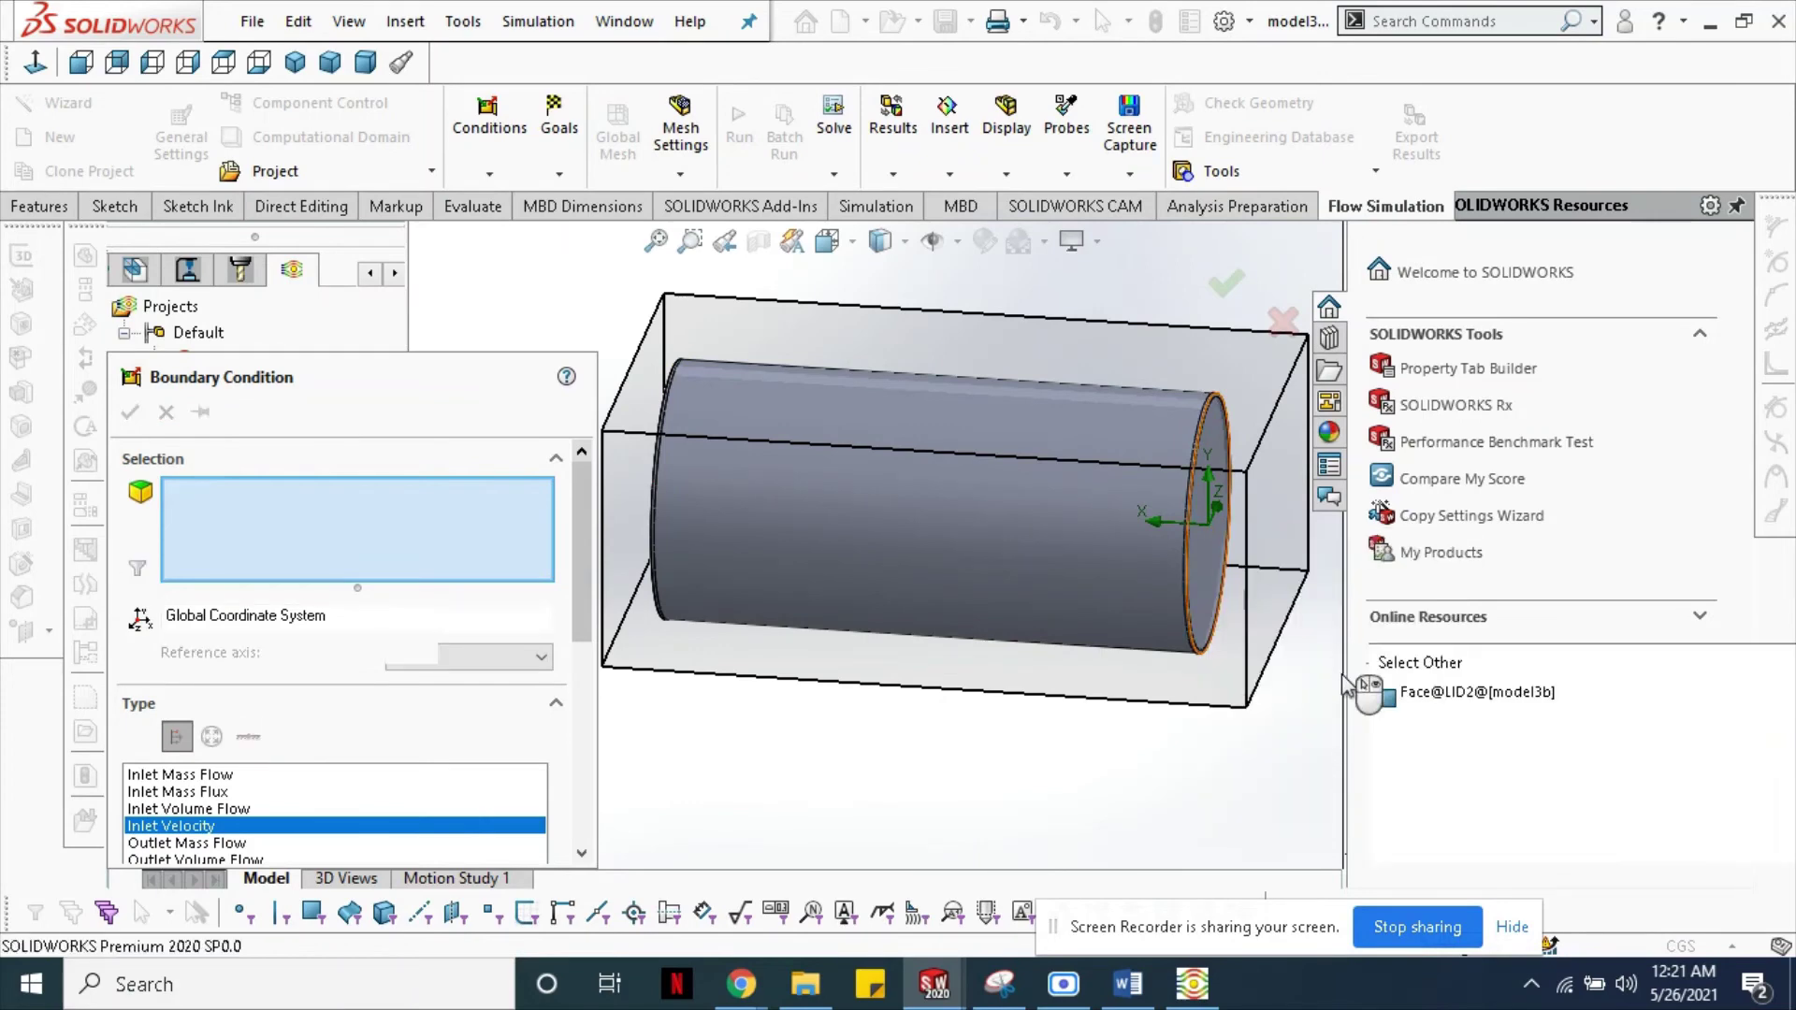
click(1438, 732)
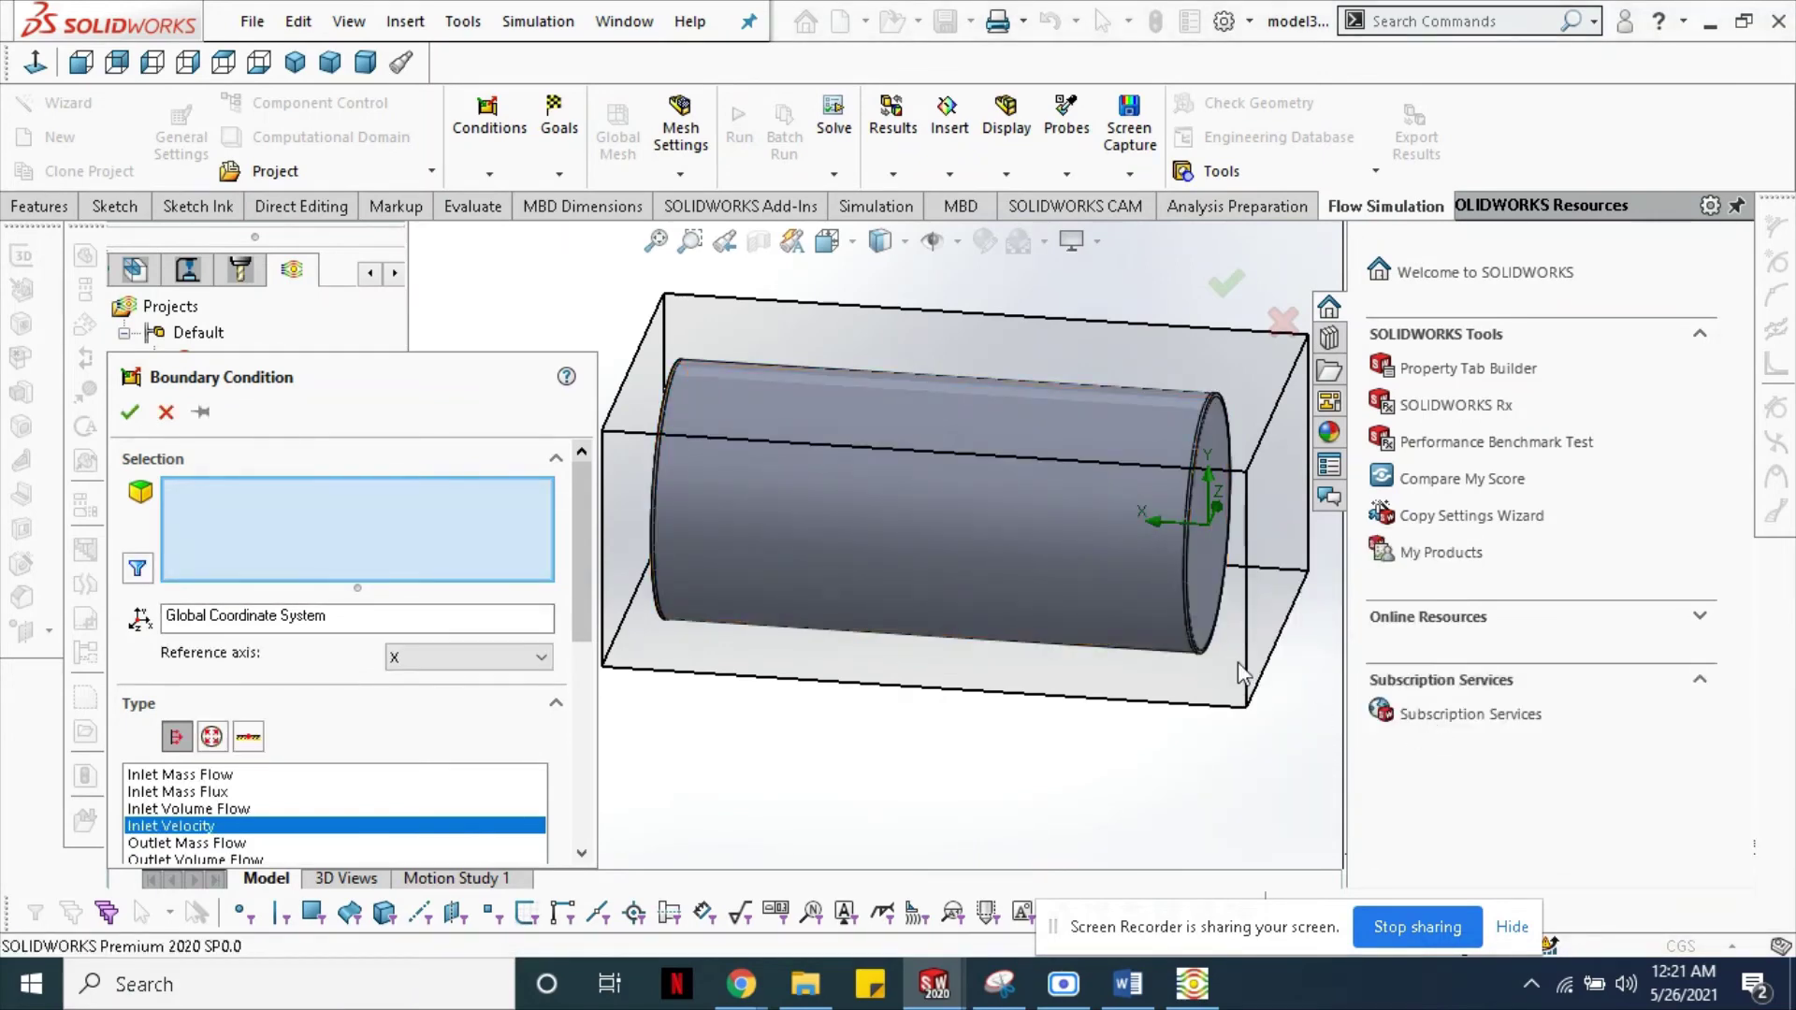
right_click(1188, 557)
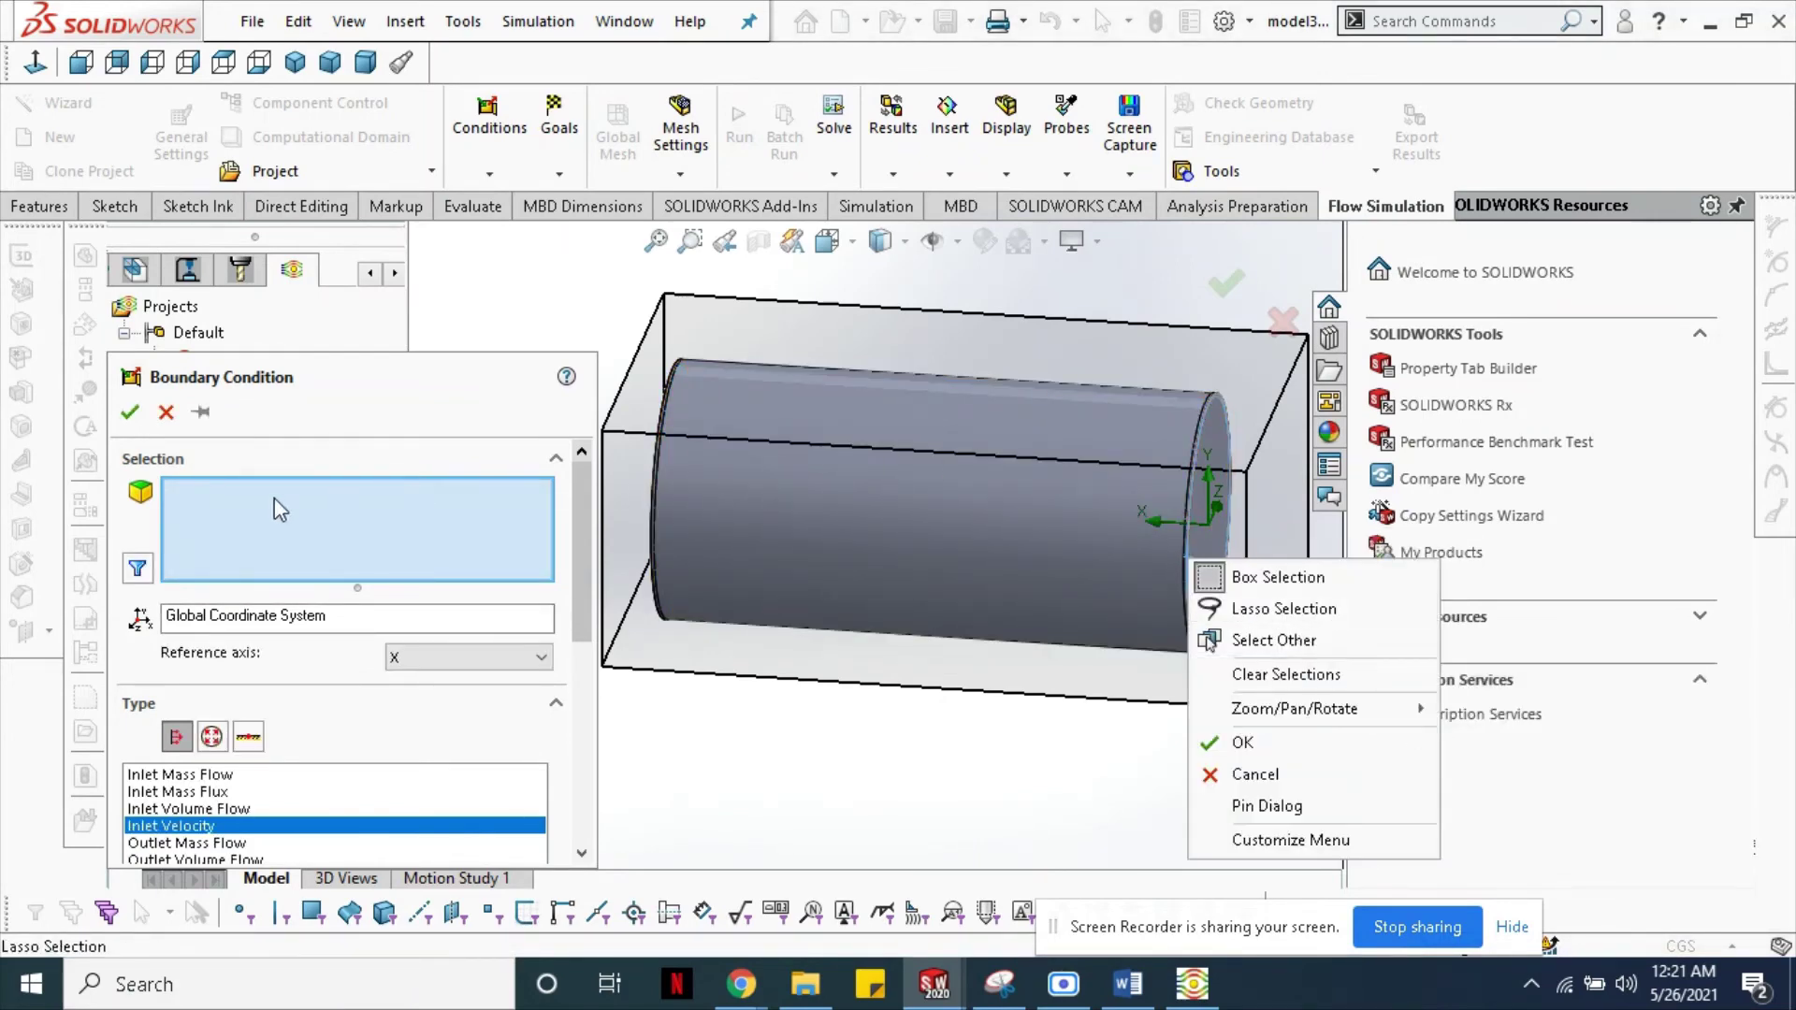
click(168, 416)
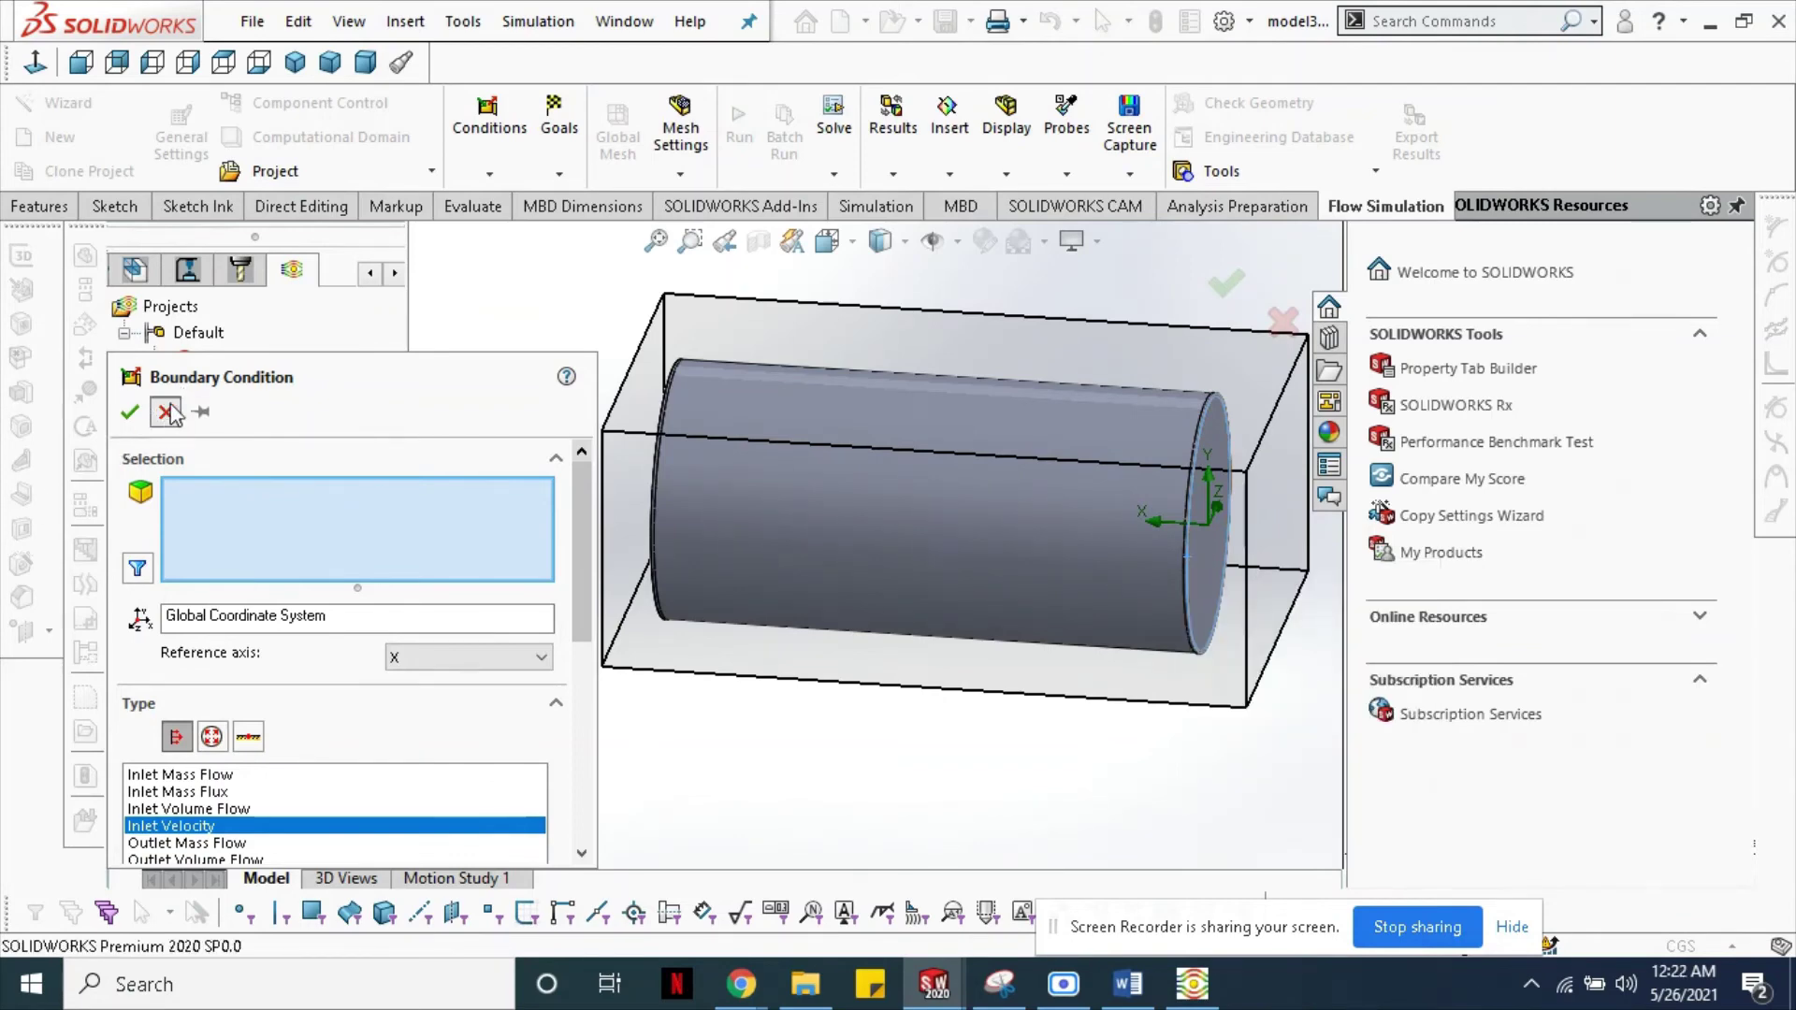
click(166, 411)
- Turn on the pipe's section view and begin inserting a boundary condition, browsing the opening types
click(756, 245)
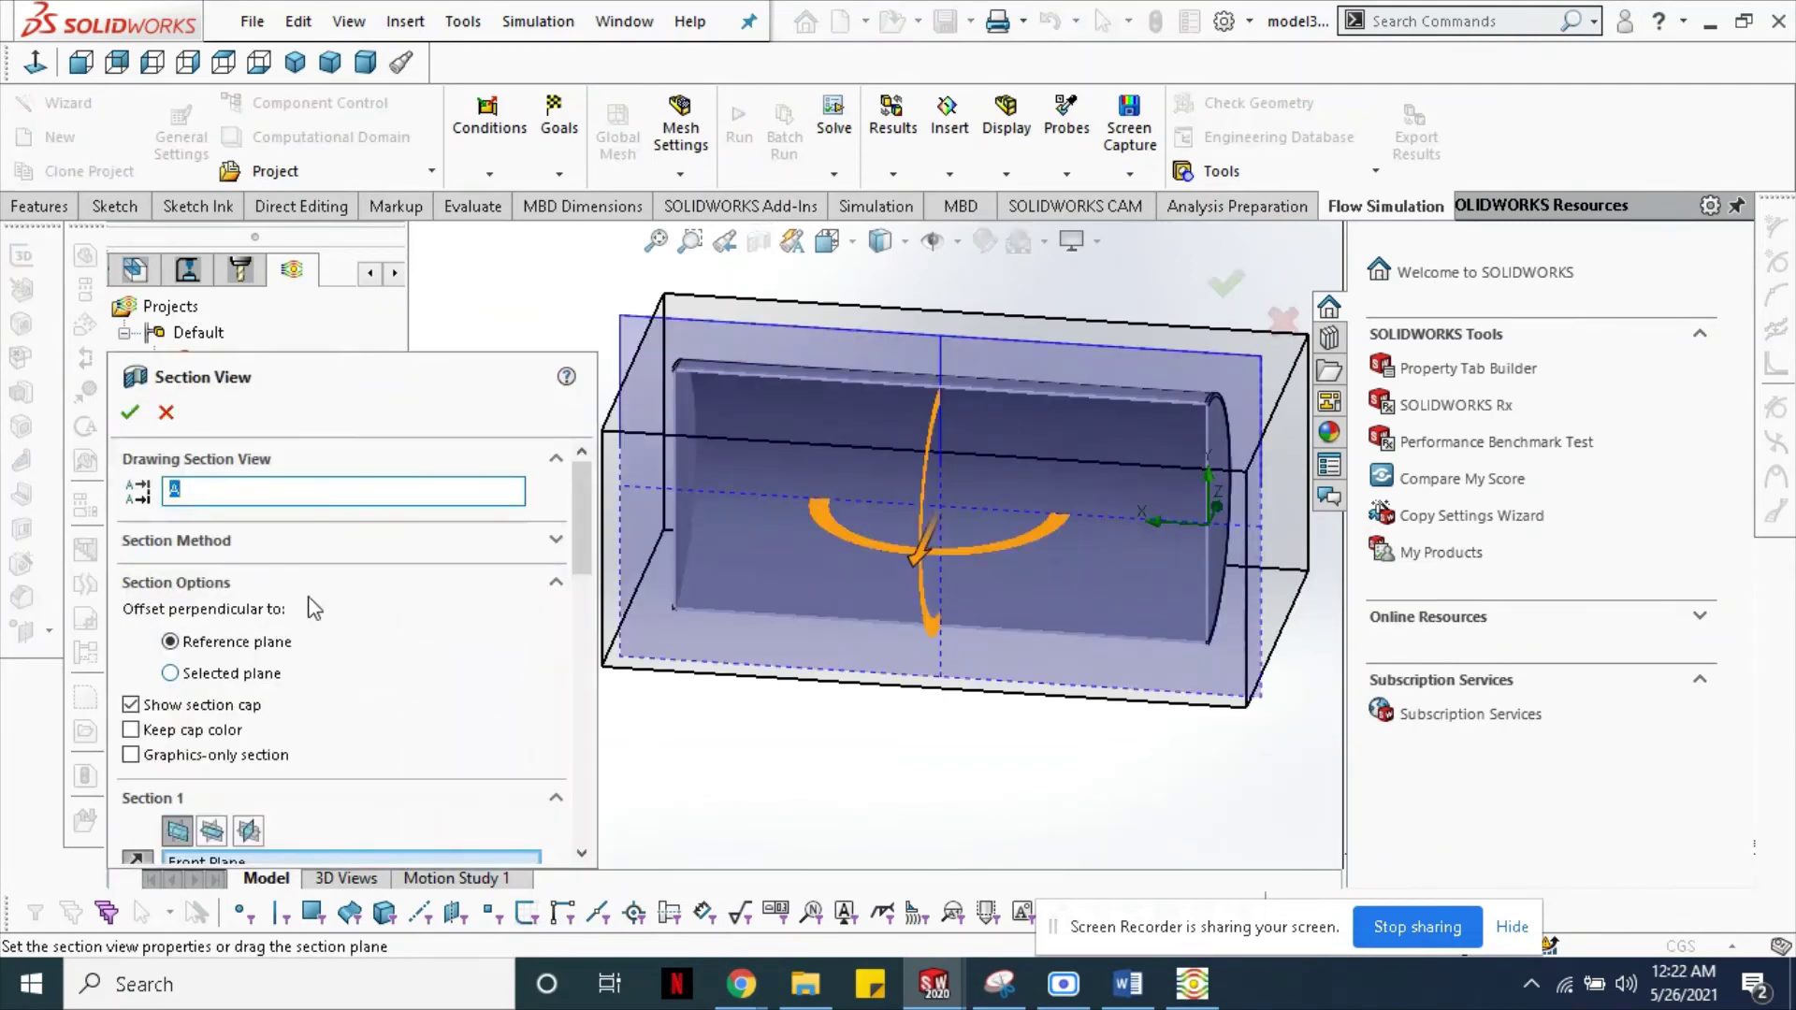
click(131, 413)
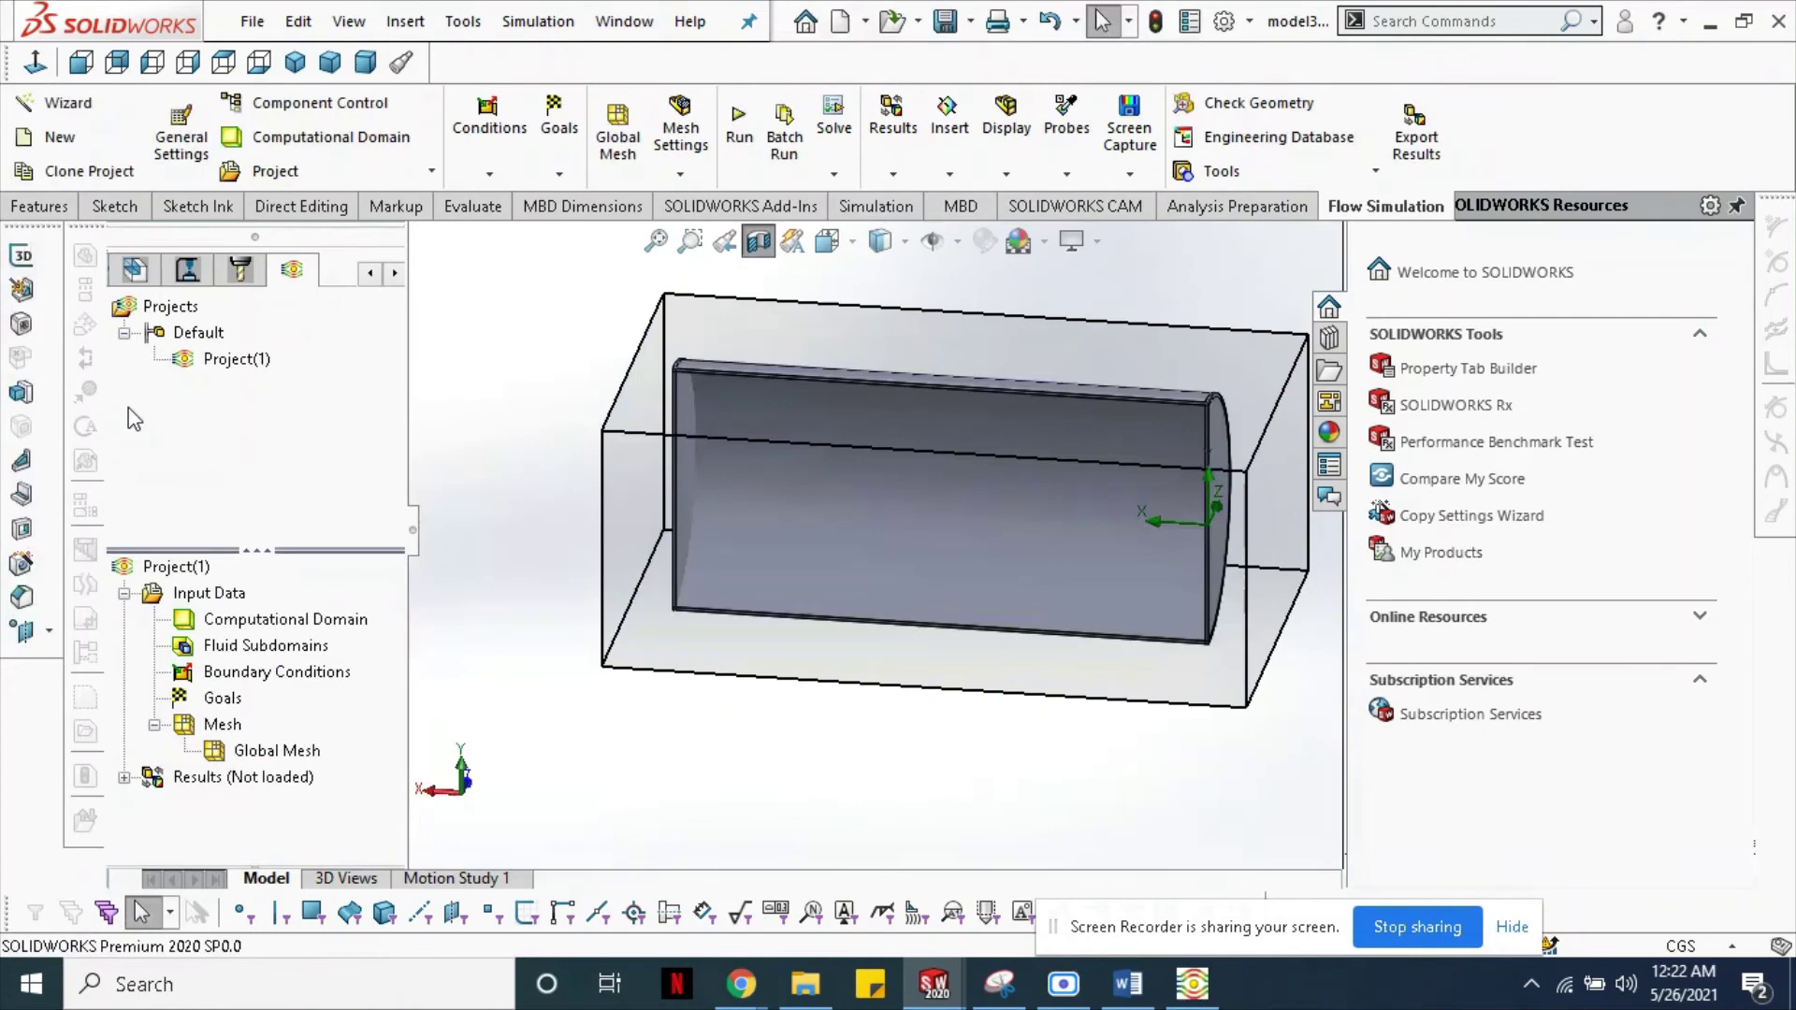
right_click(314, 668)
right_click(358, 674)
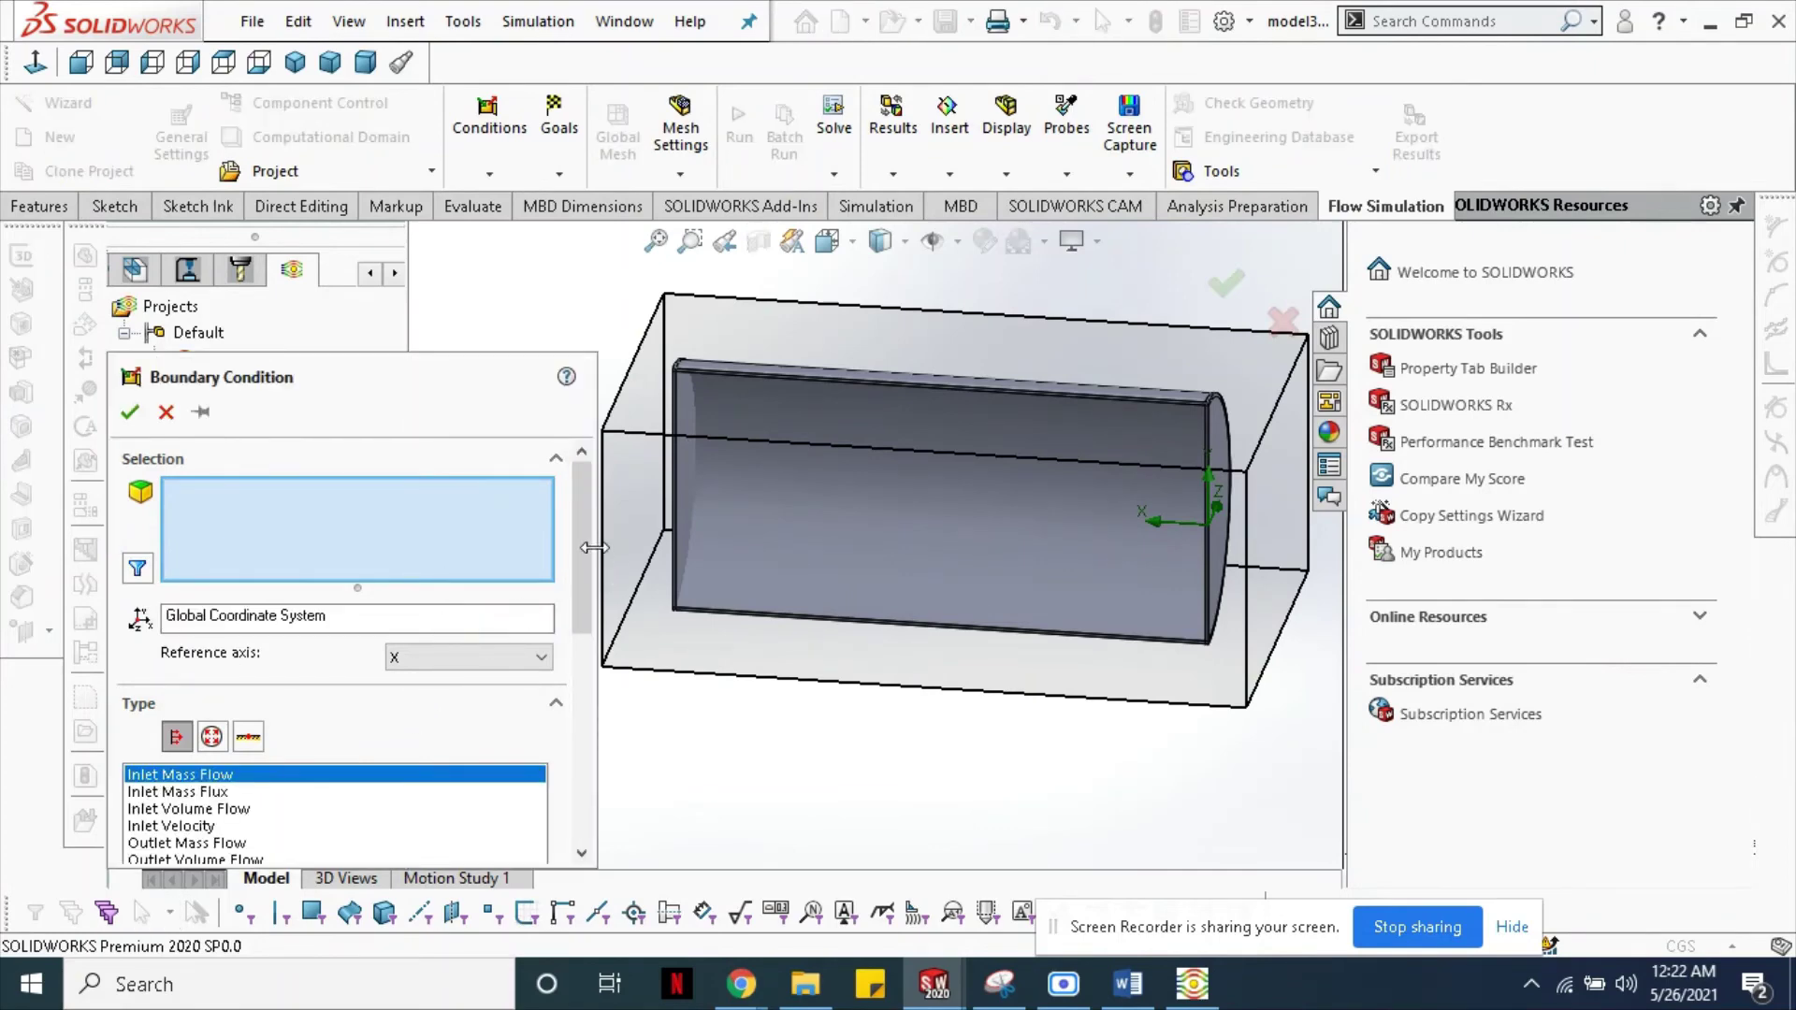
drag(588, 533, 582, 597)
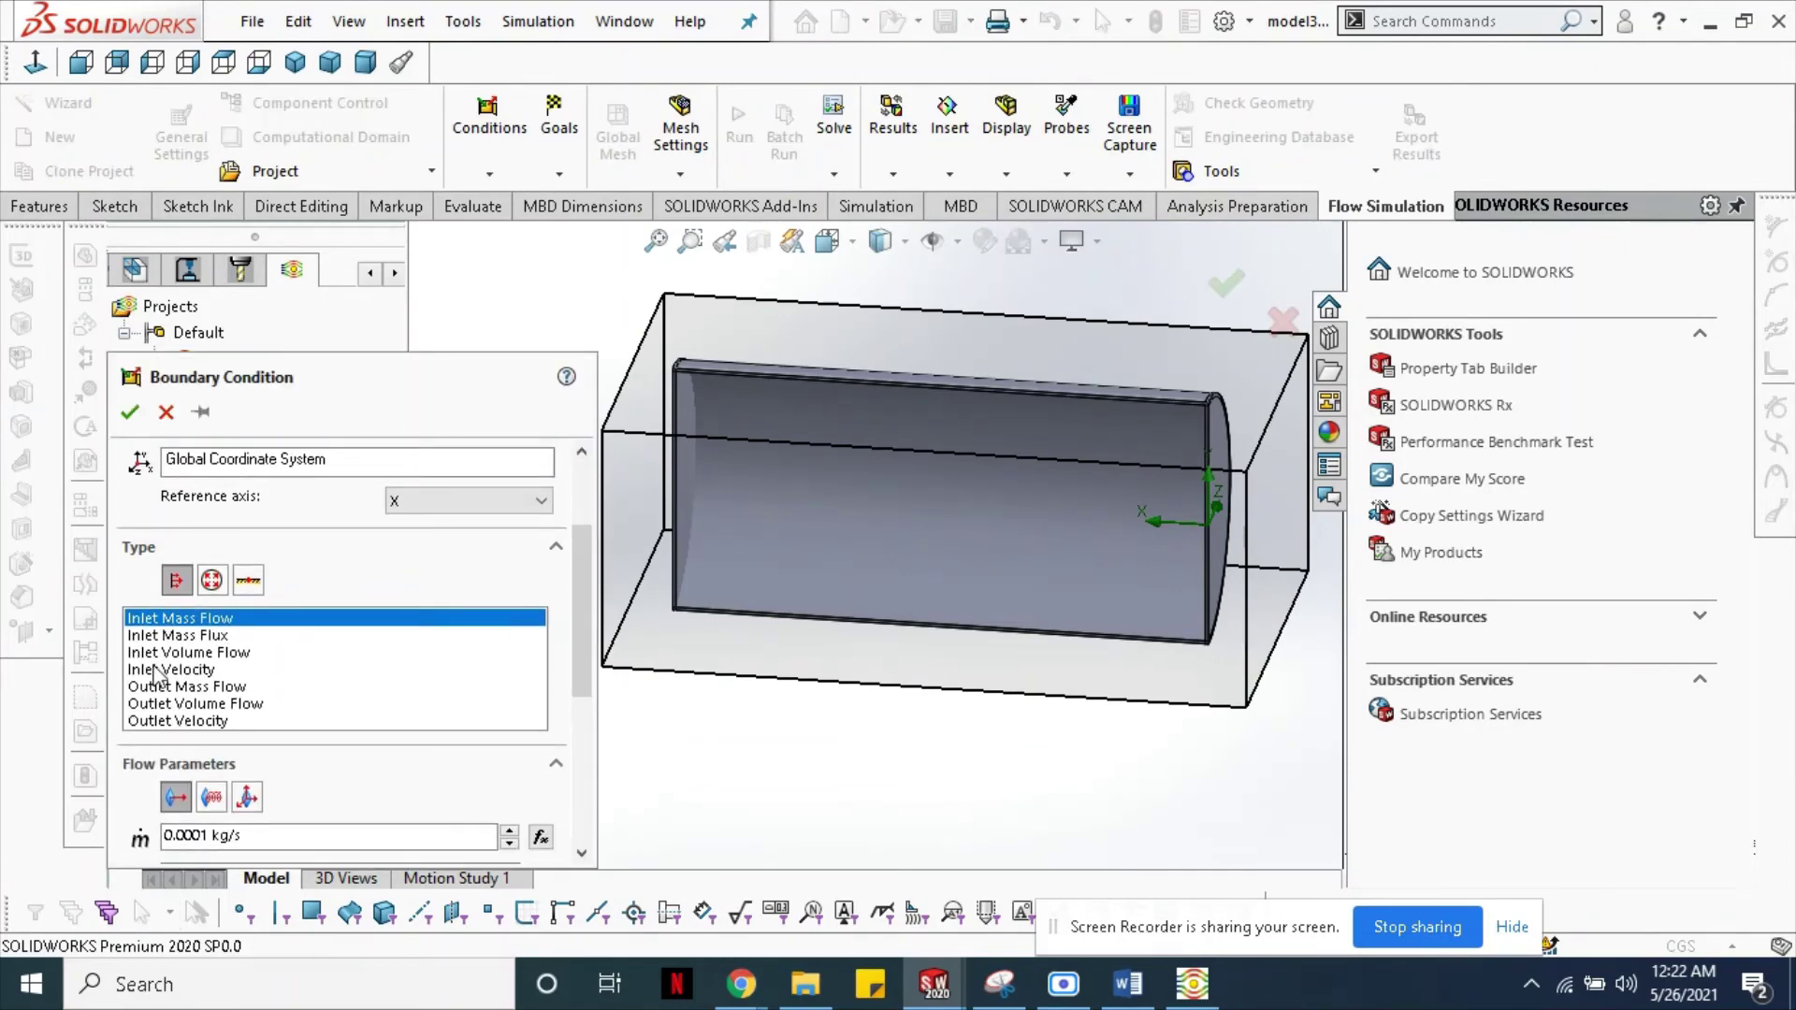
click(211, 581)
click(176, 580)
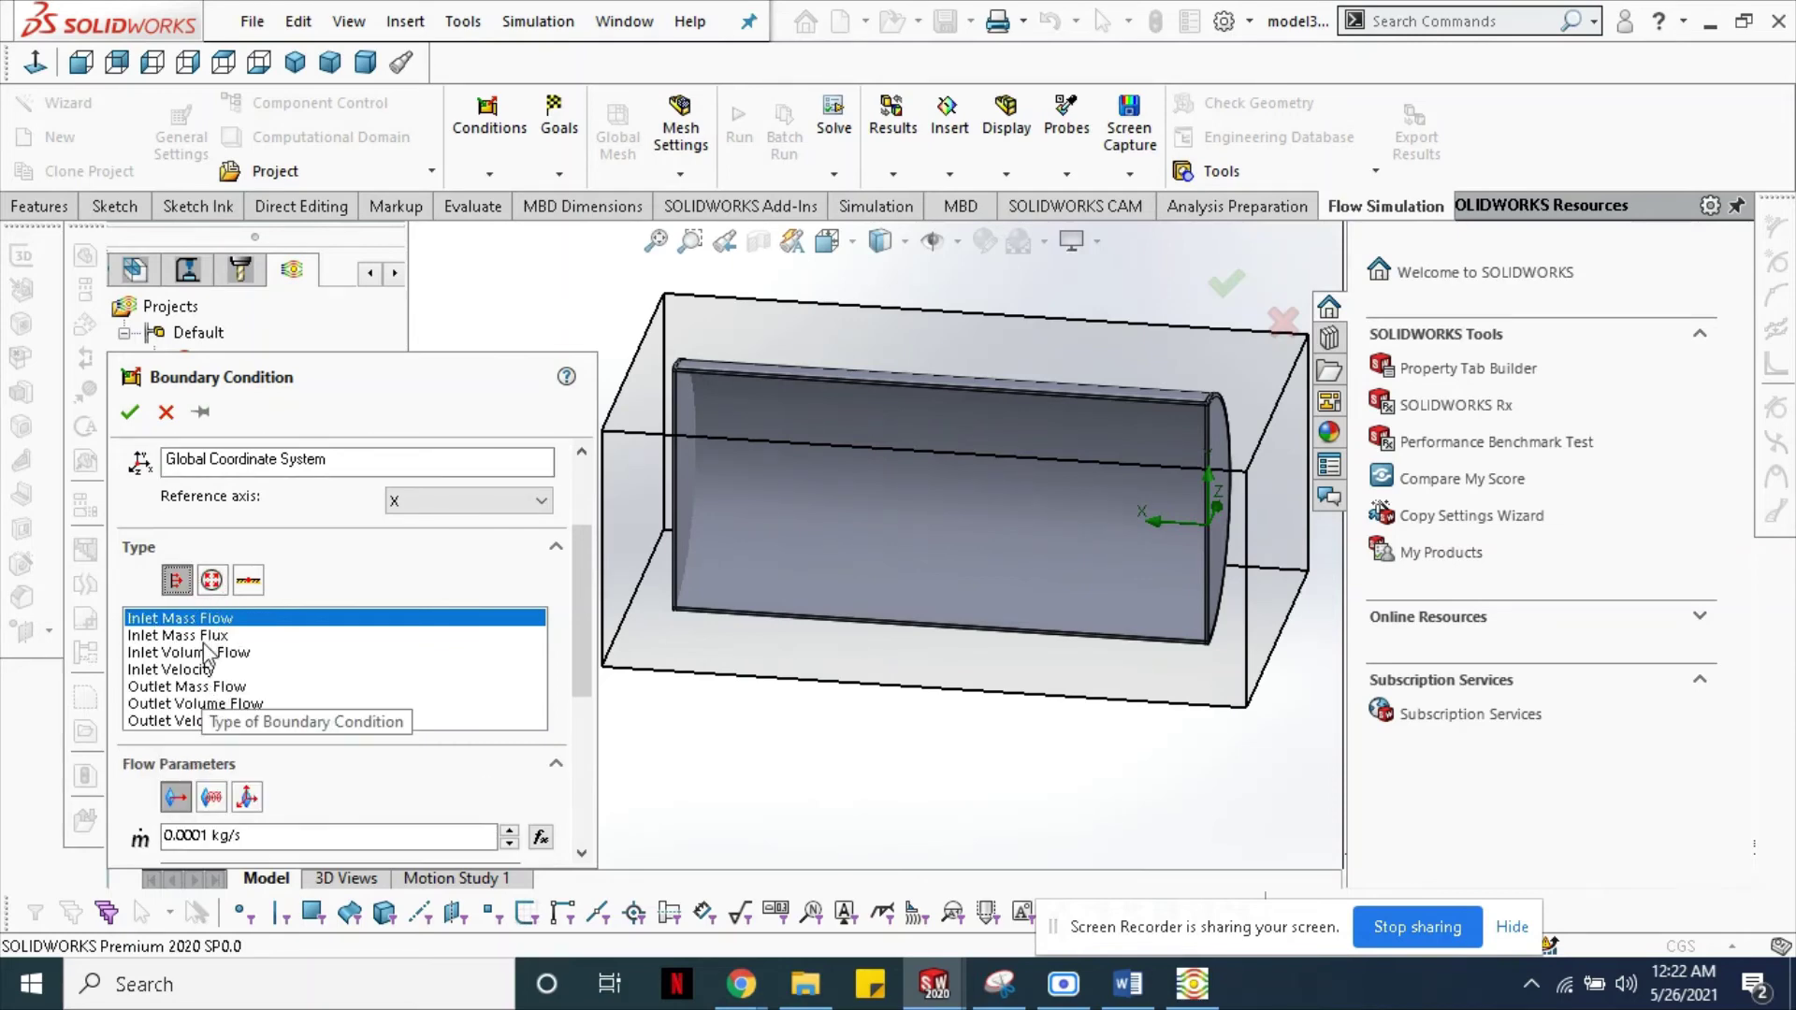
- Apply a 10 m/s Inlet Velocity to one end face of the pipe
click(215, 672)
scroll(433, 745, down, 3)
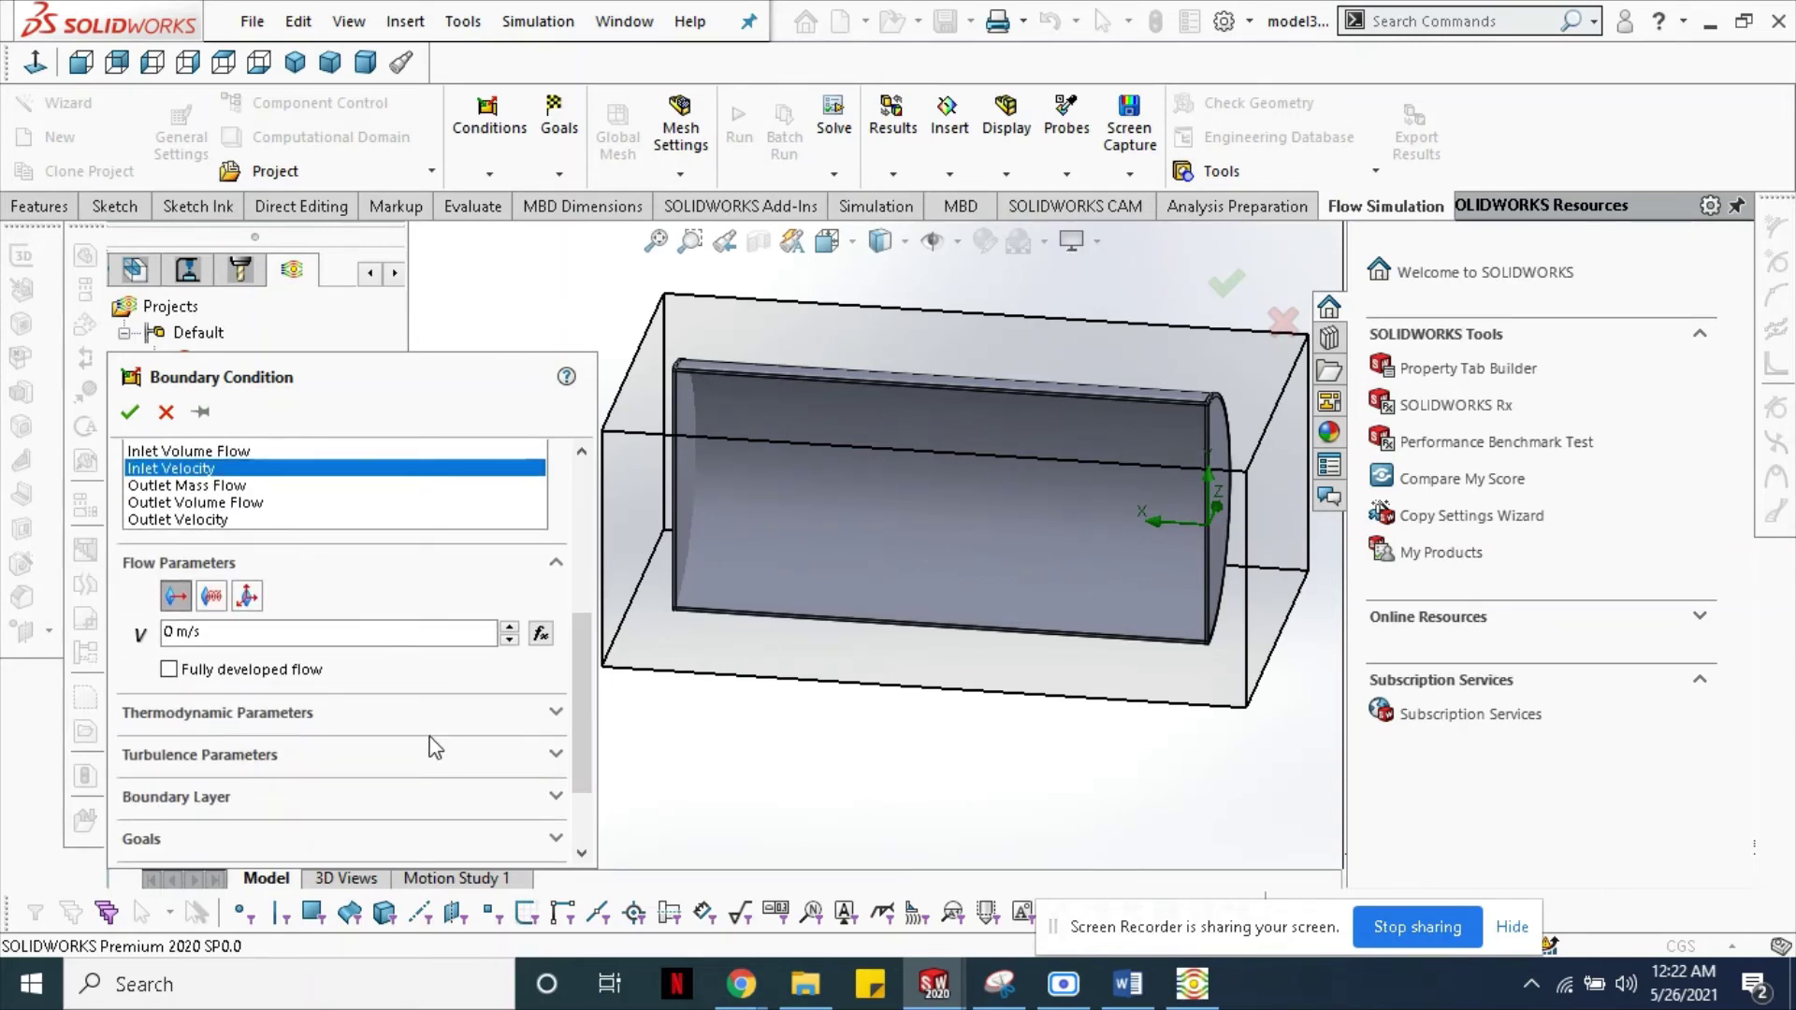
click(199, 636)
text(2)
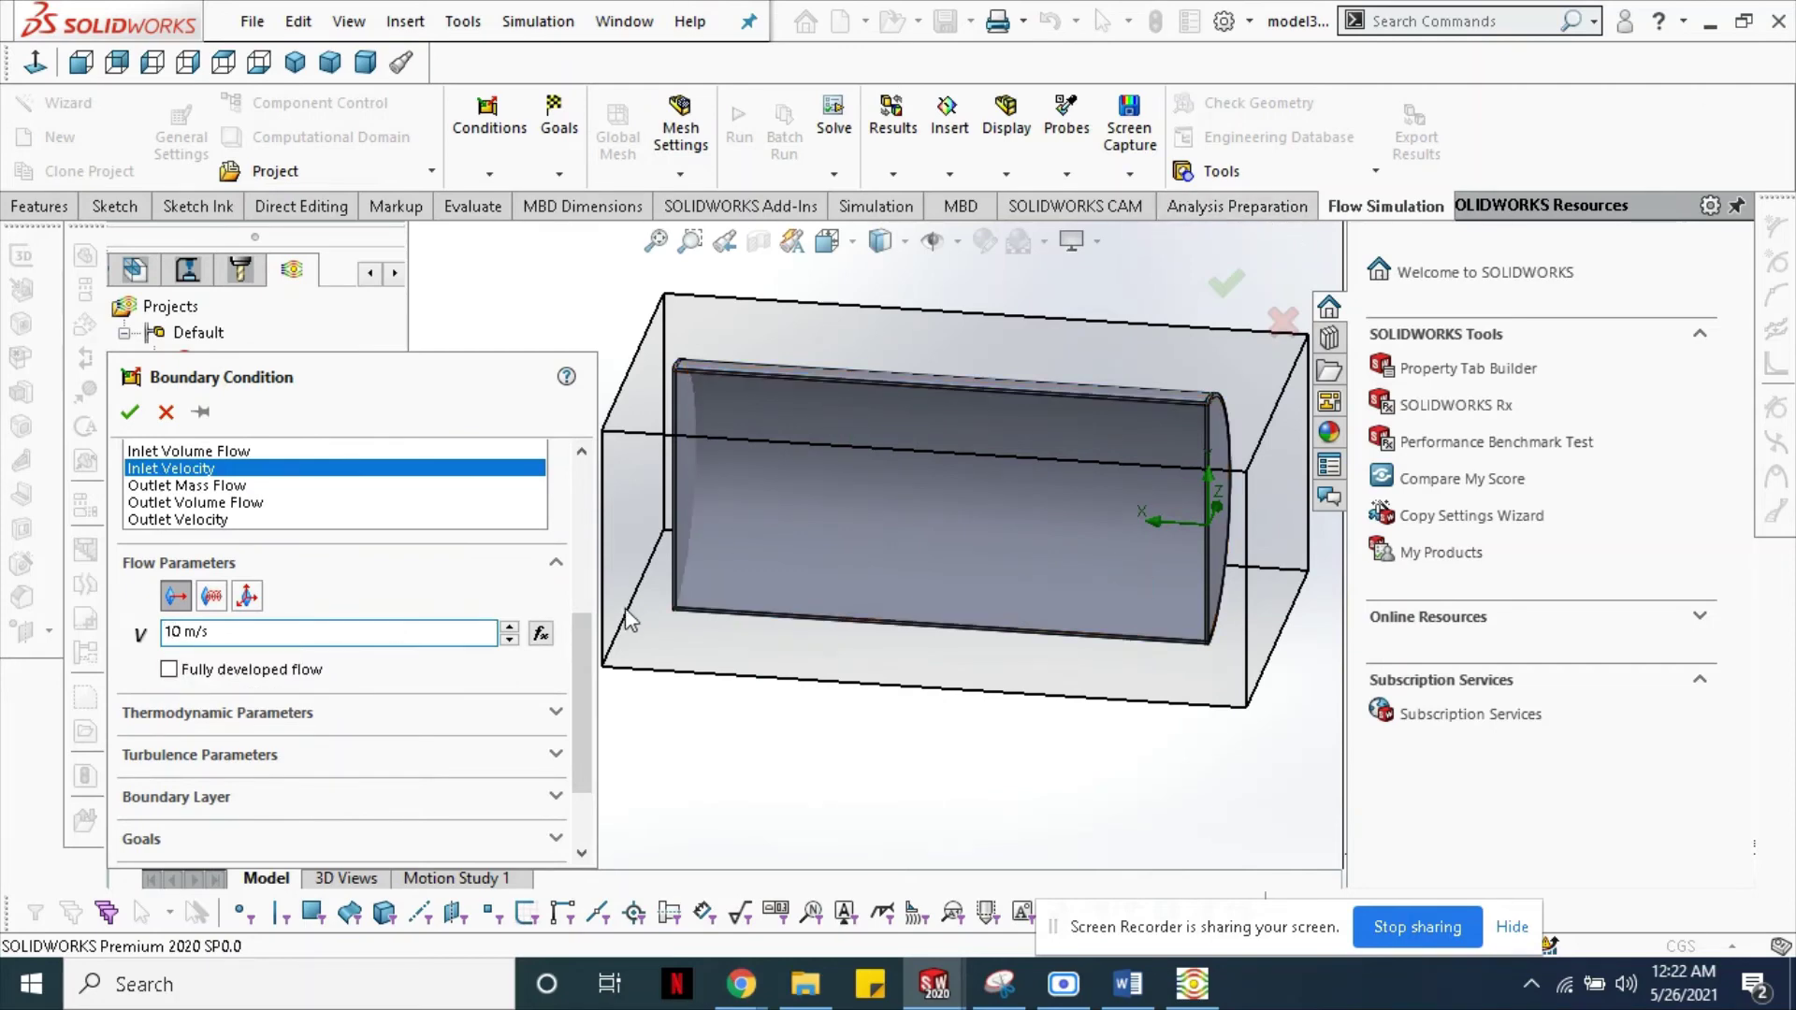
scroll(570, 632, up, 5)
scroll(1208, 524, down, 3)
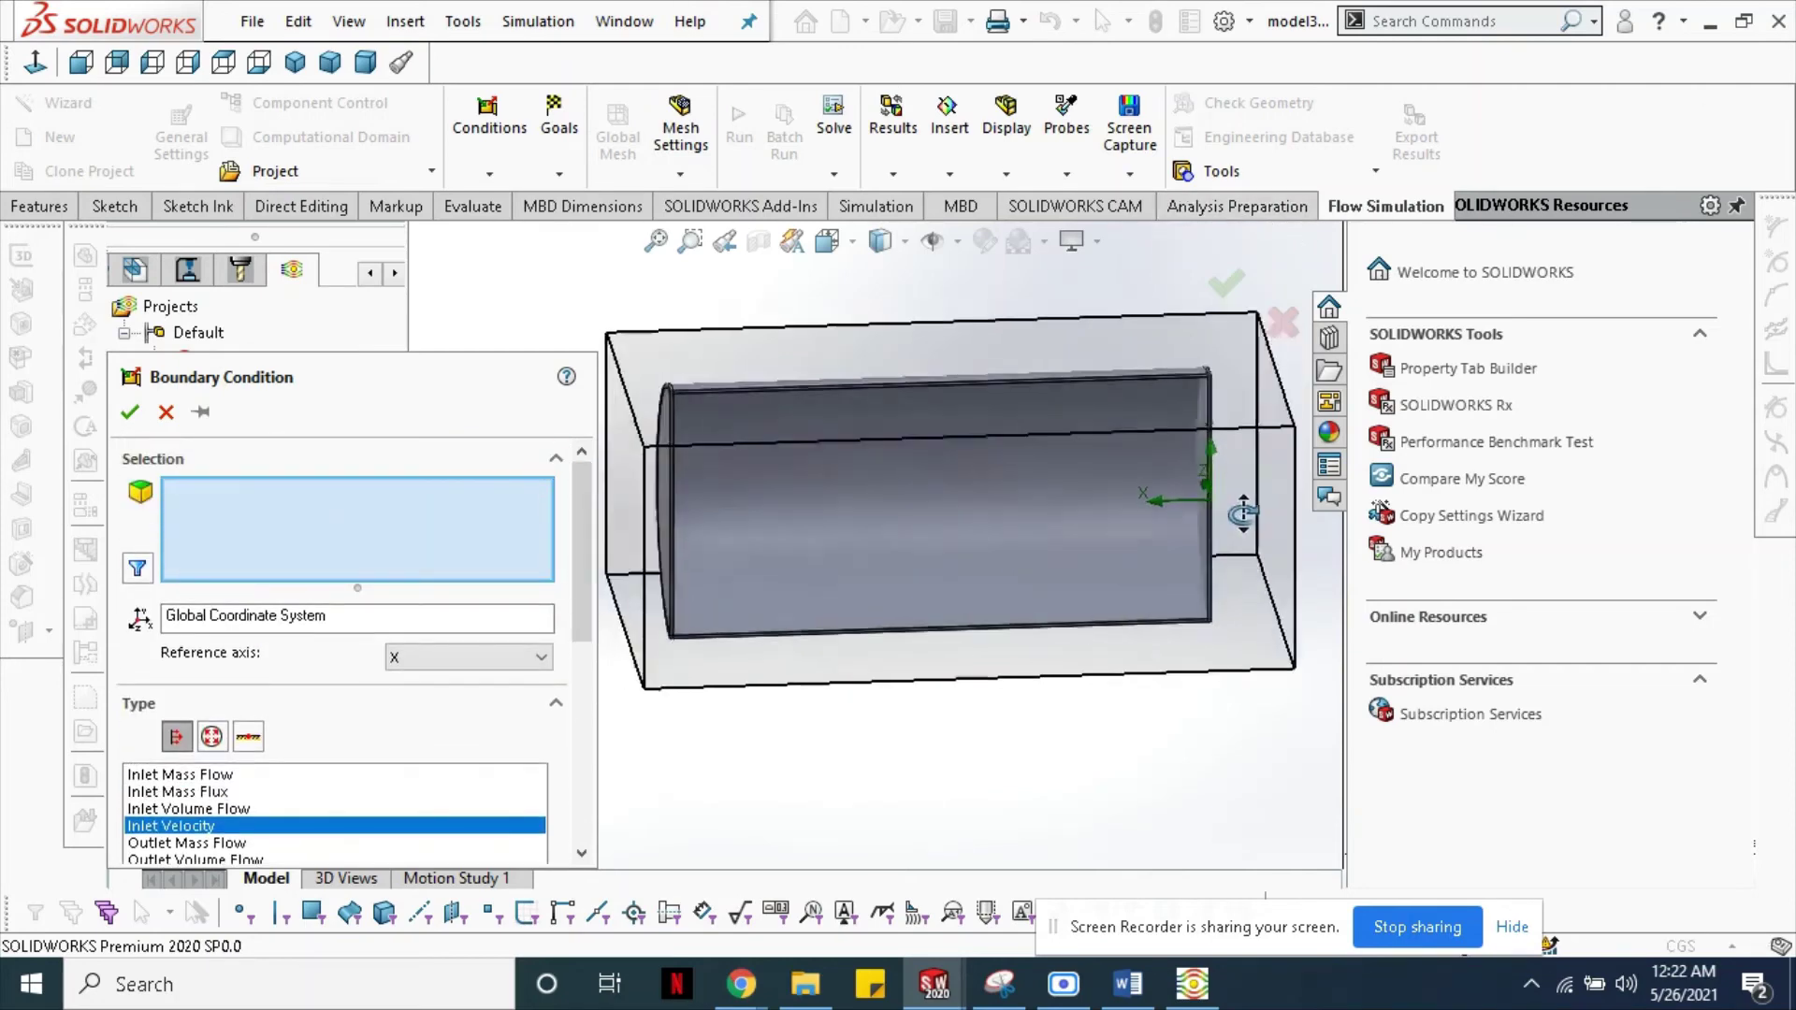
click(1138, 531)
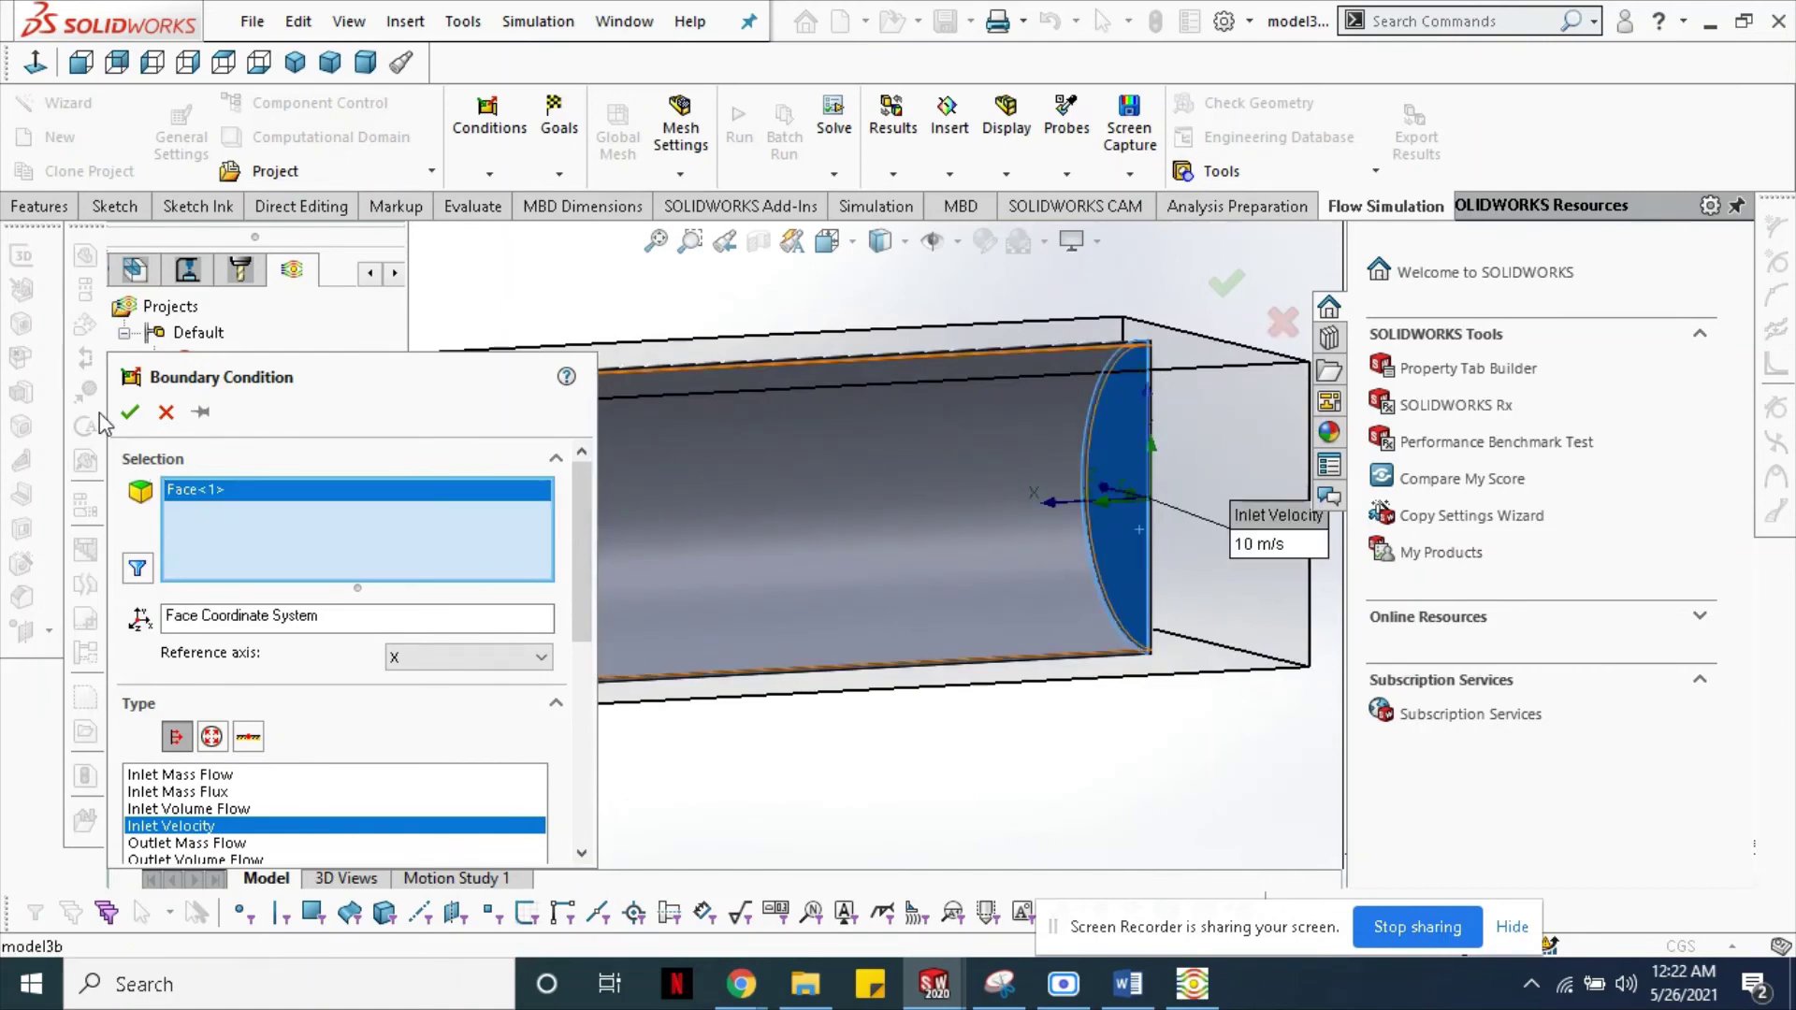
key(Return)
mouse_move(1093, 519)
middle_down()
mouse_move(816, 489)
mouse_move(750, 462)
middle_up()
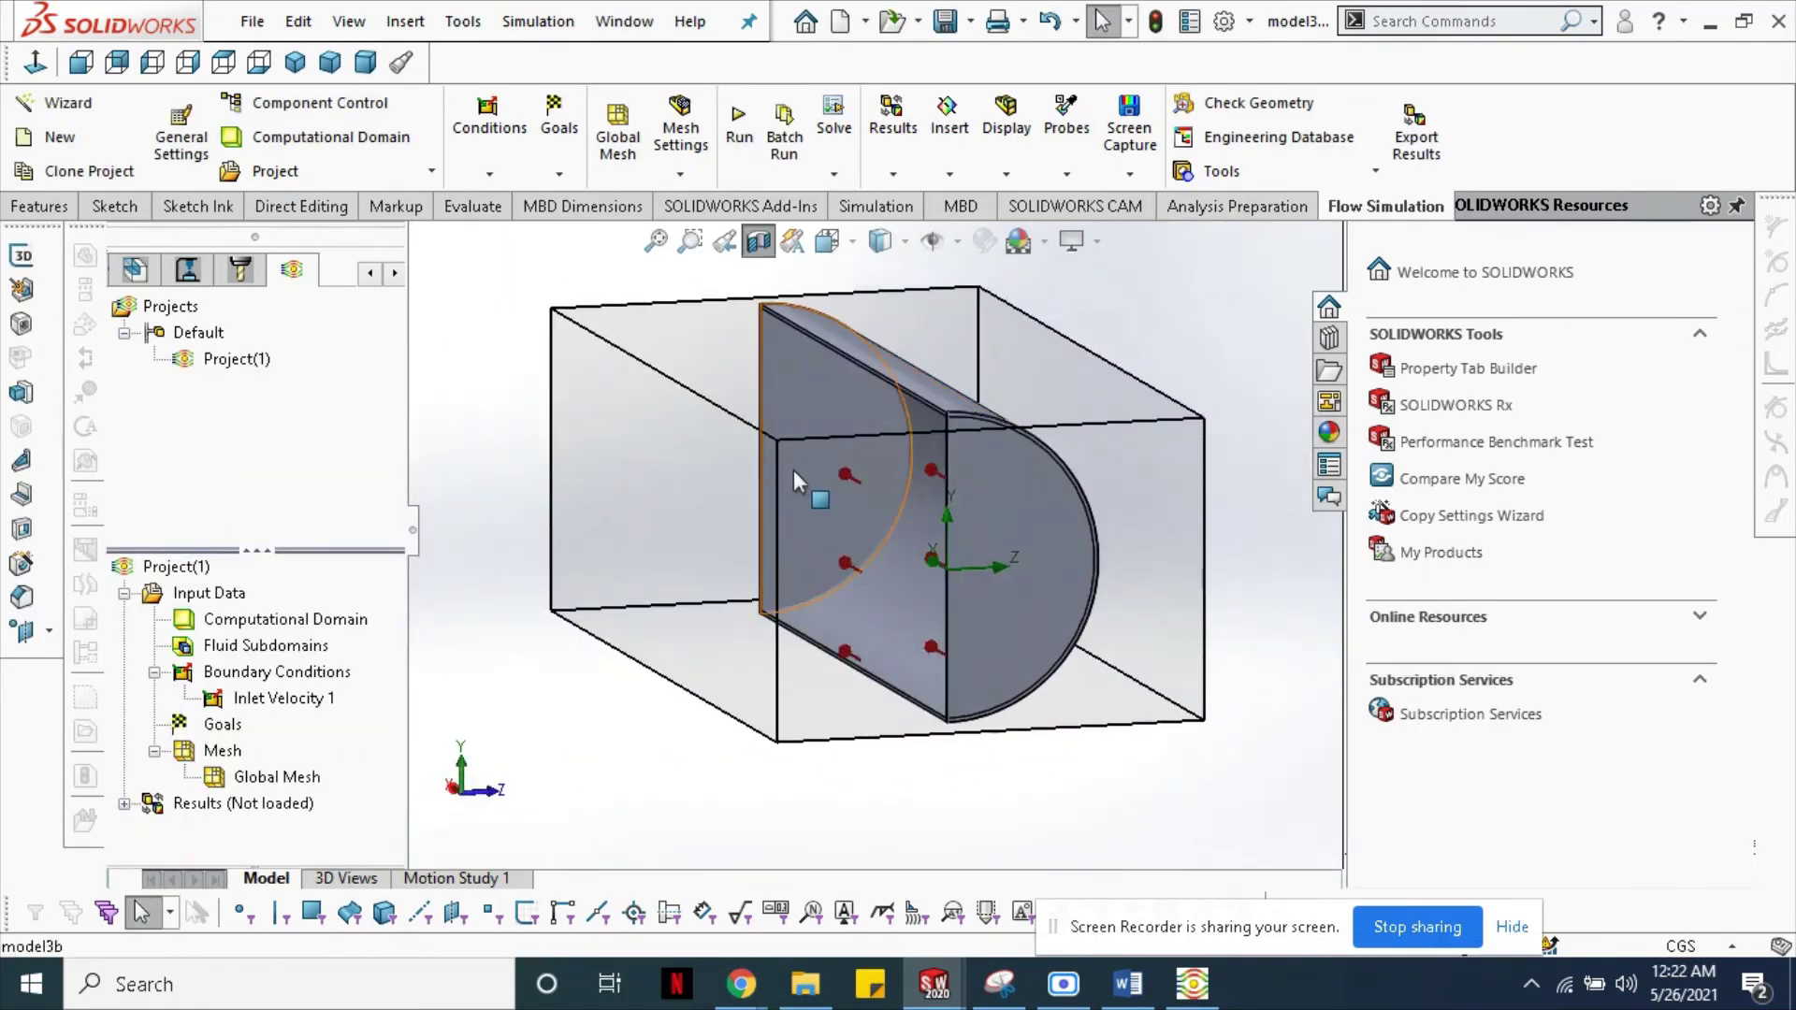
- Apply a 100000 Pa Static Pressure opening to the pipe's opposite flat end face
click(794, 470)
right_click(284, 664)
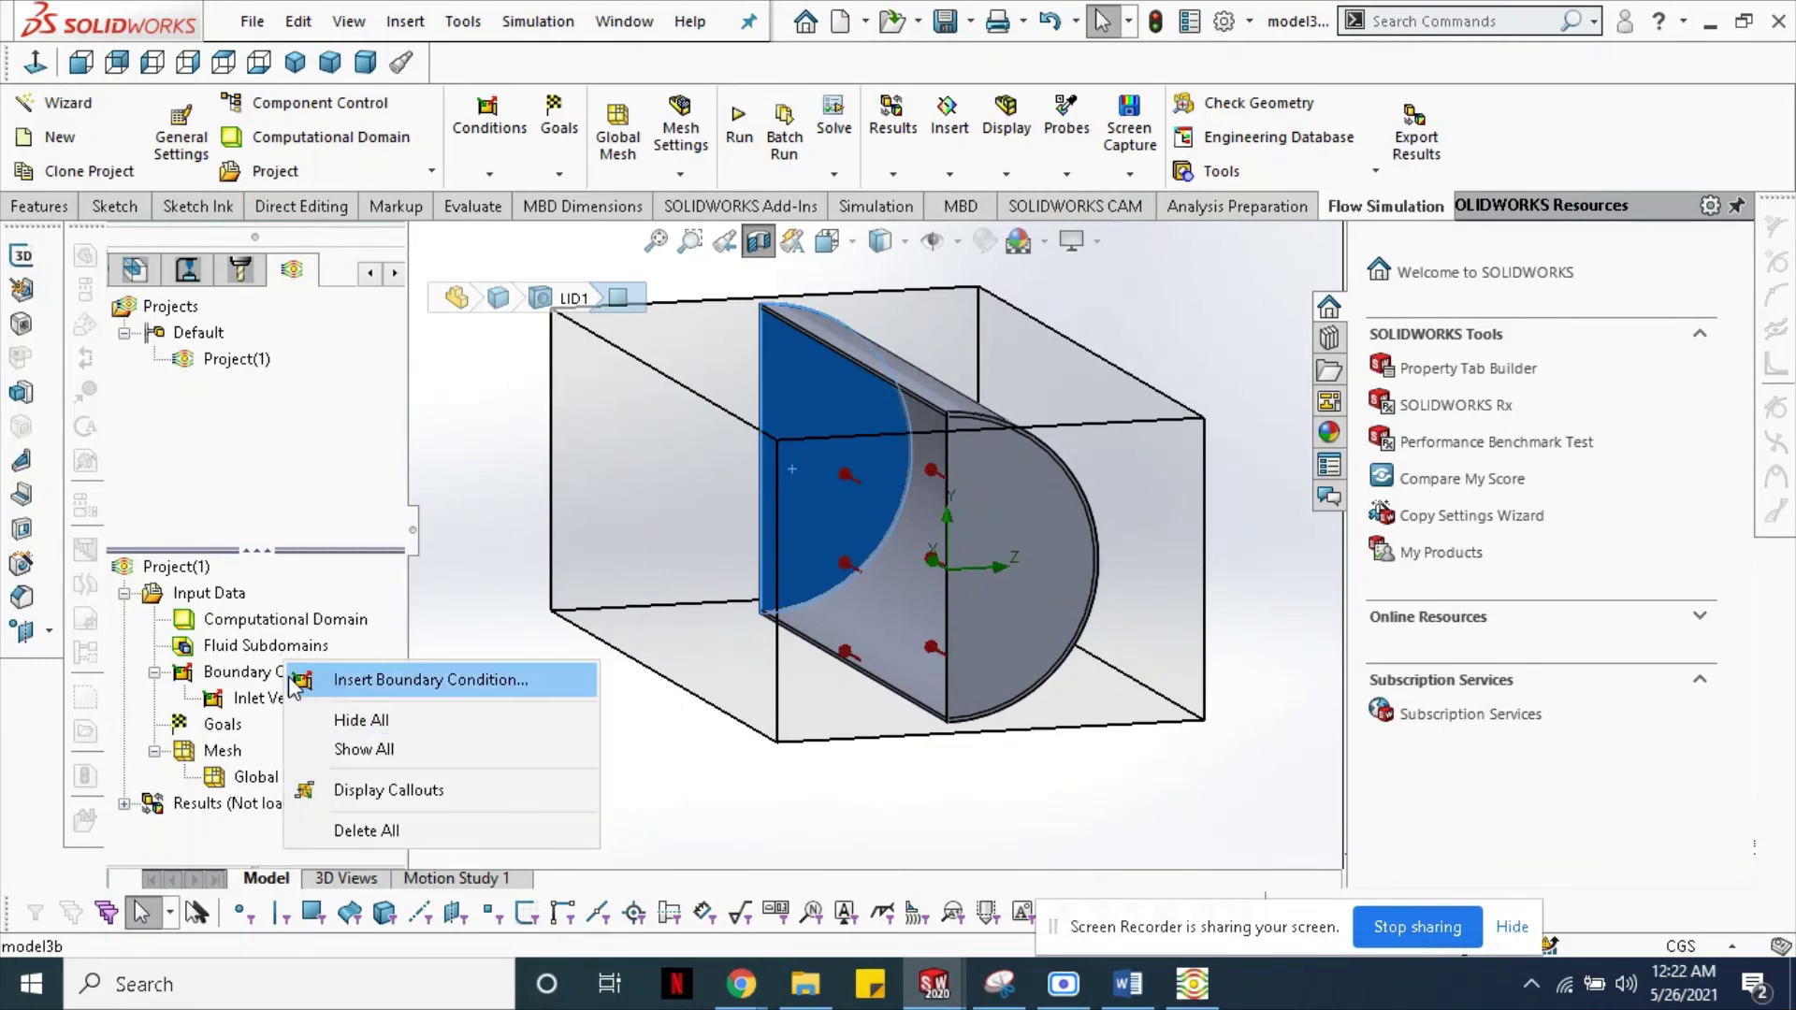
click(404, 693)
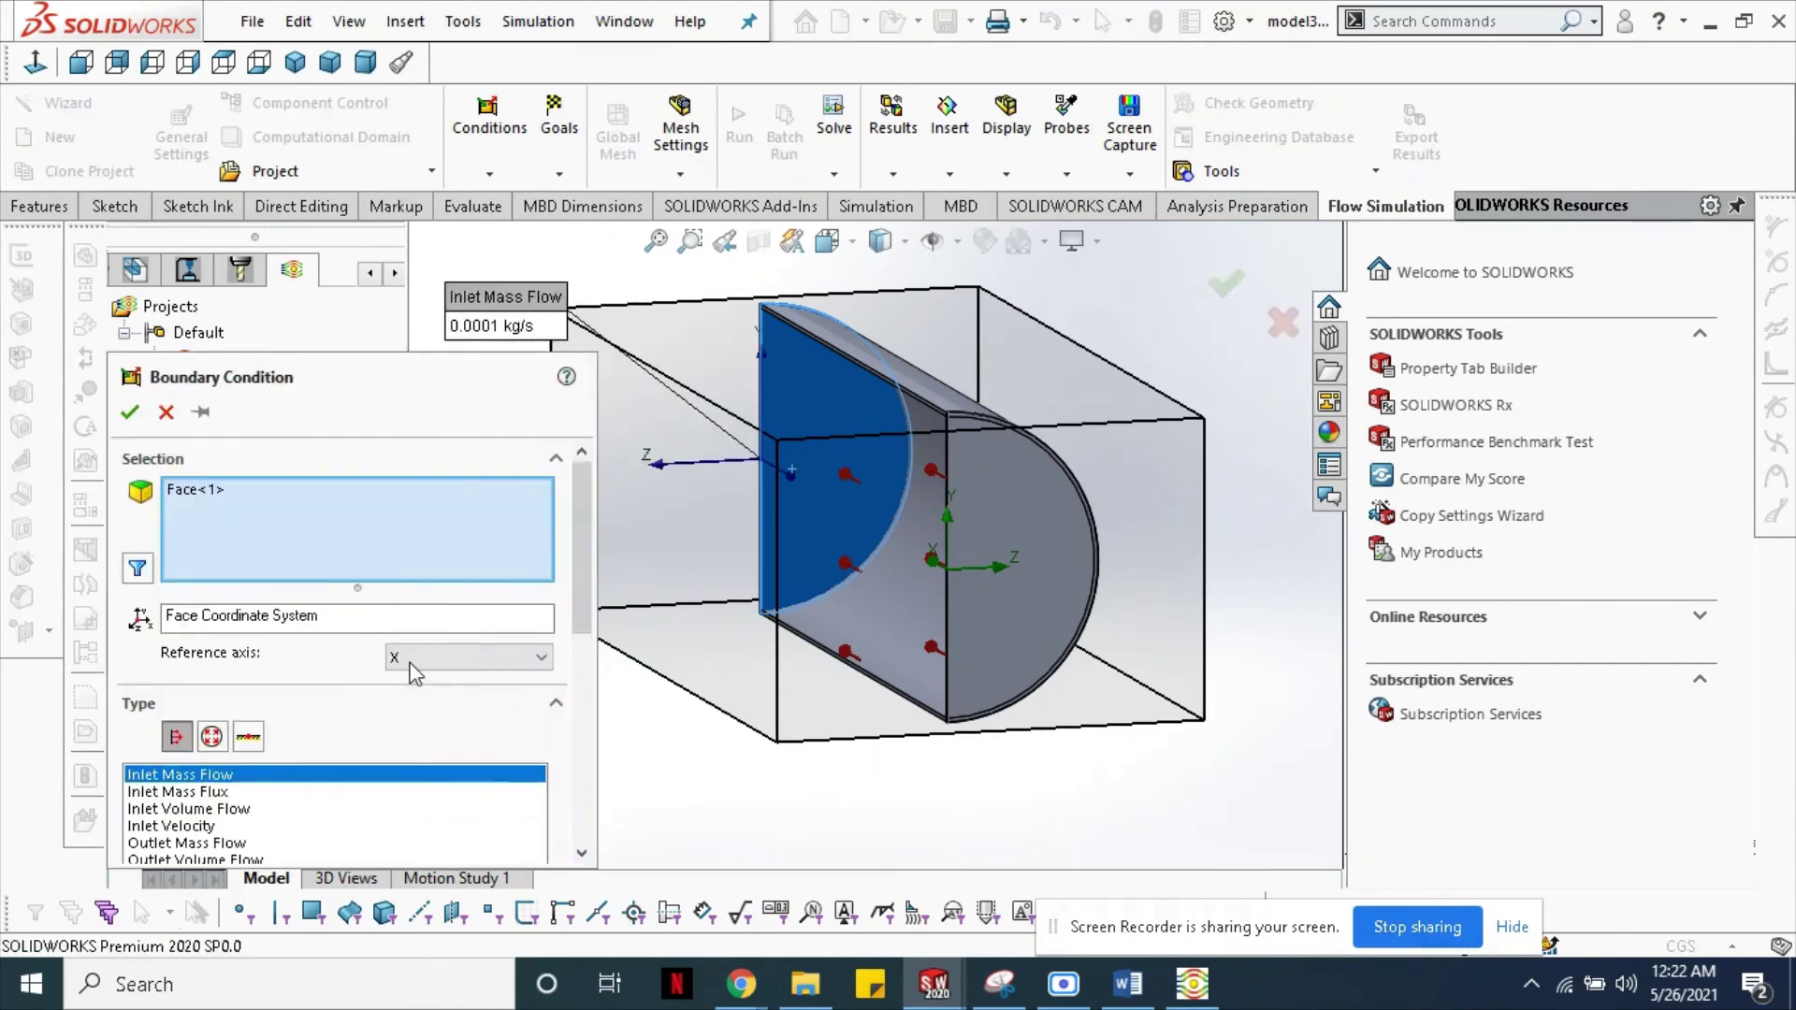
click(212, 736)
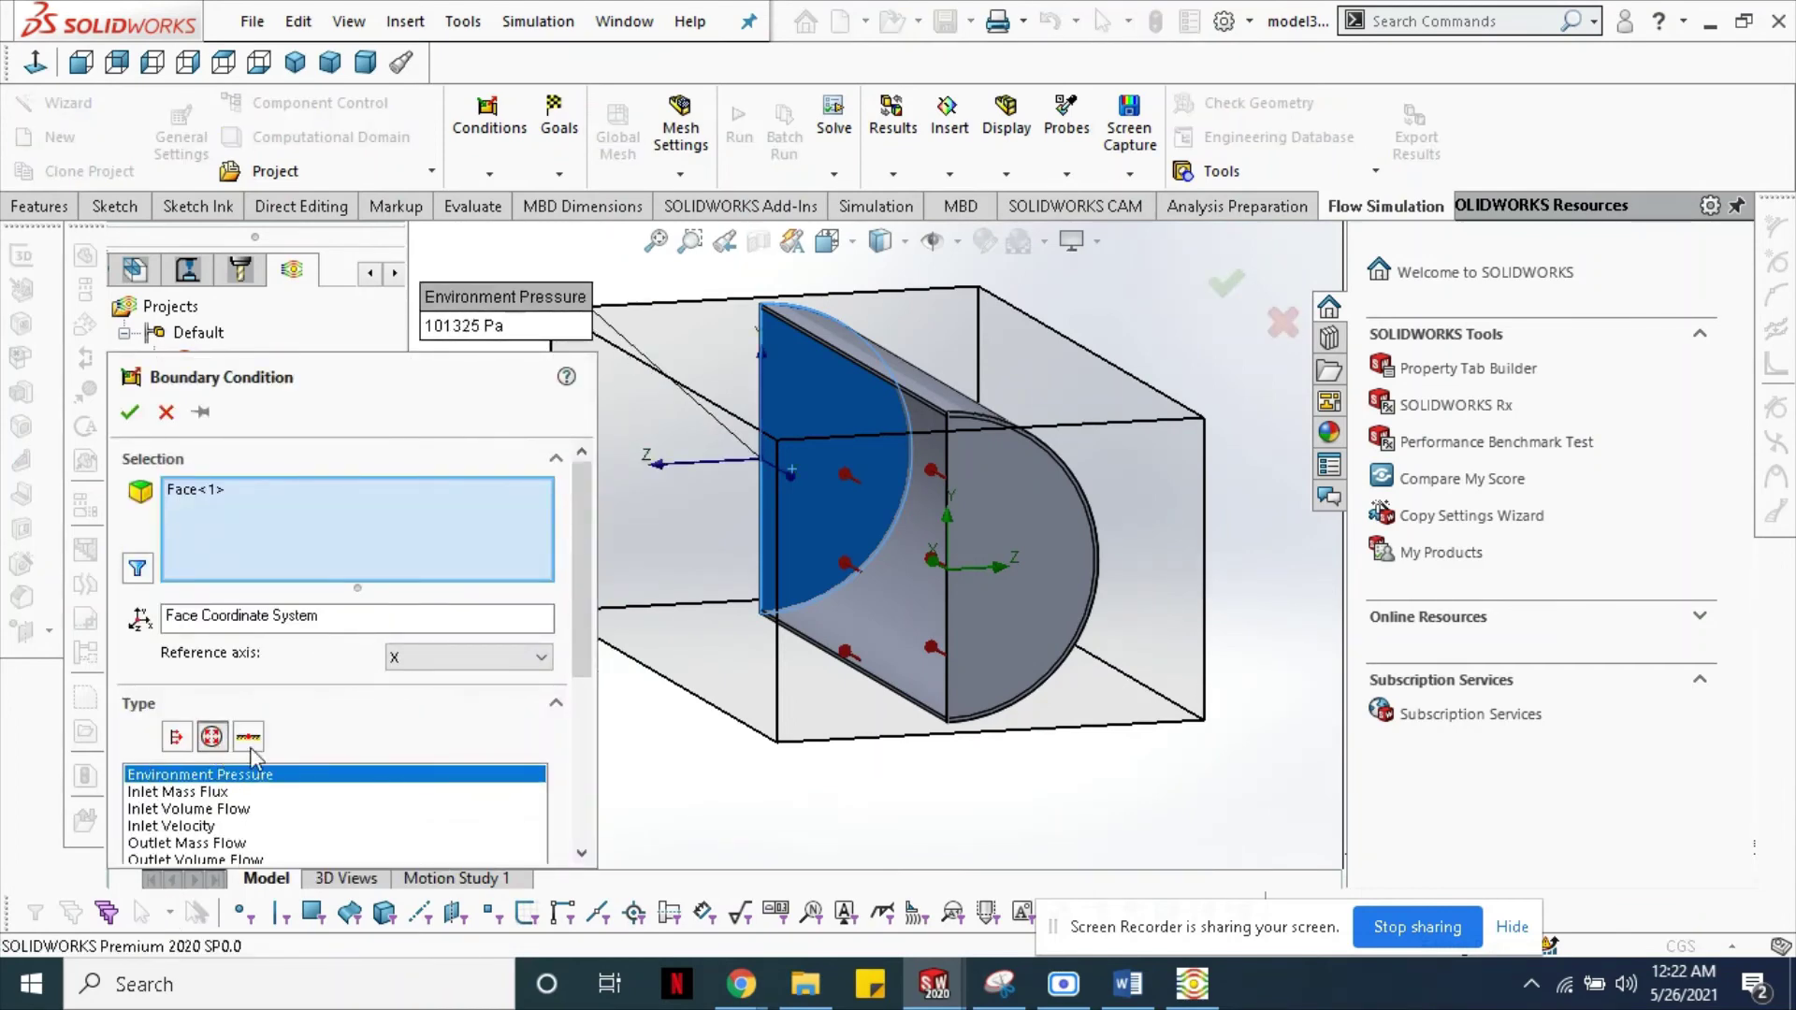
click(213, 793)
drag(580, 605, 604, 722)
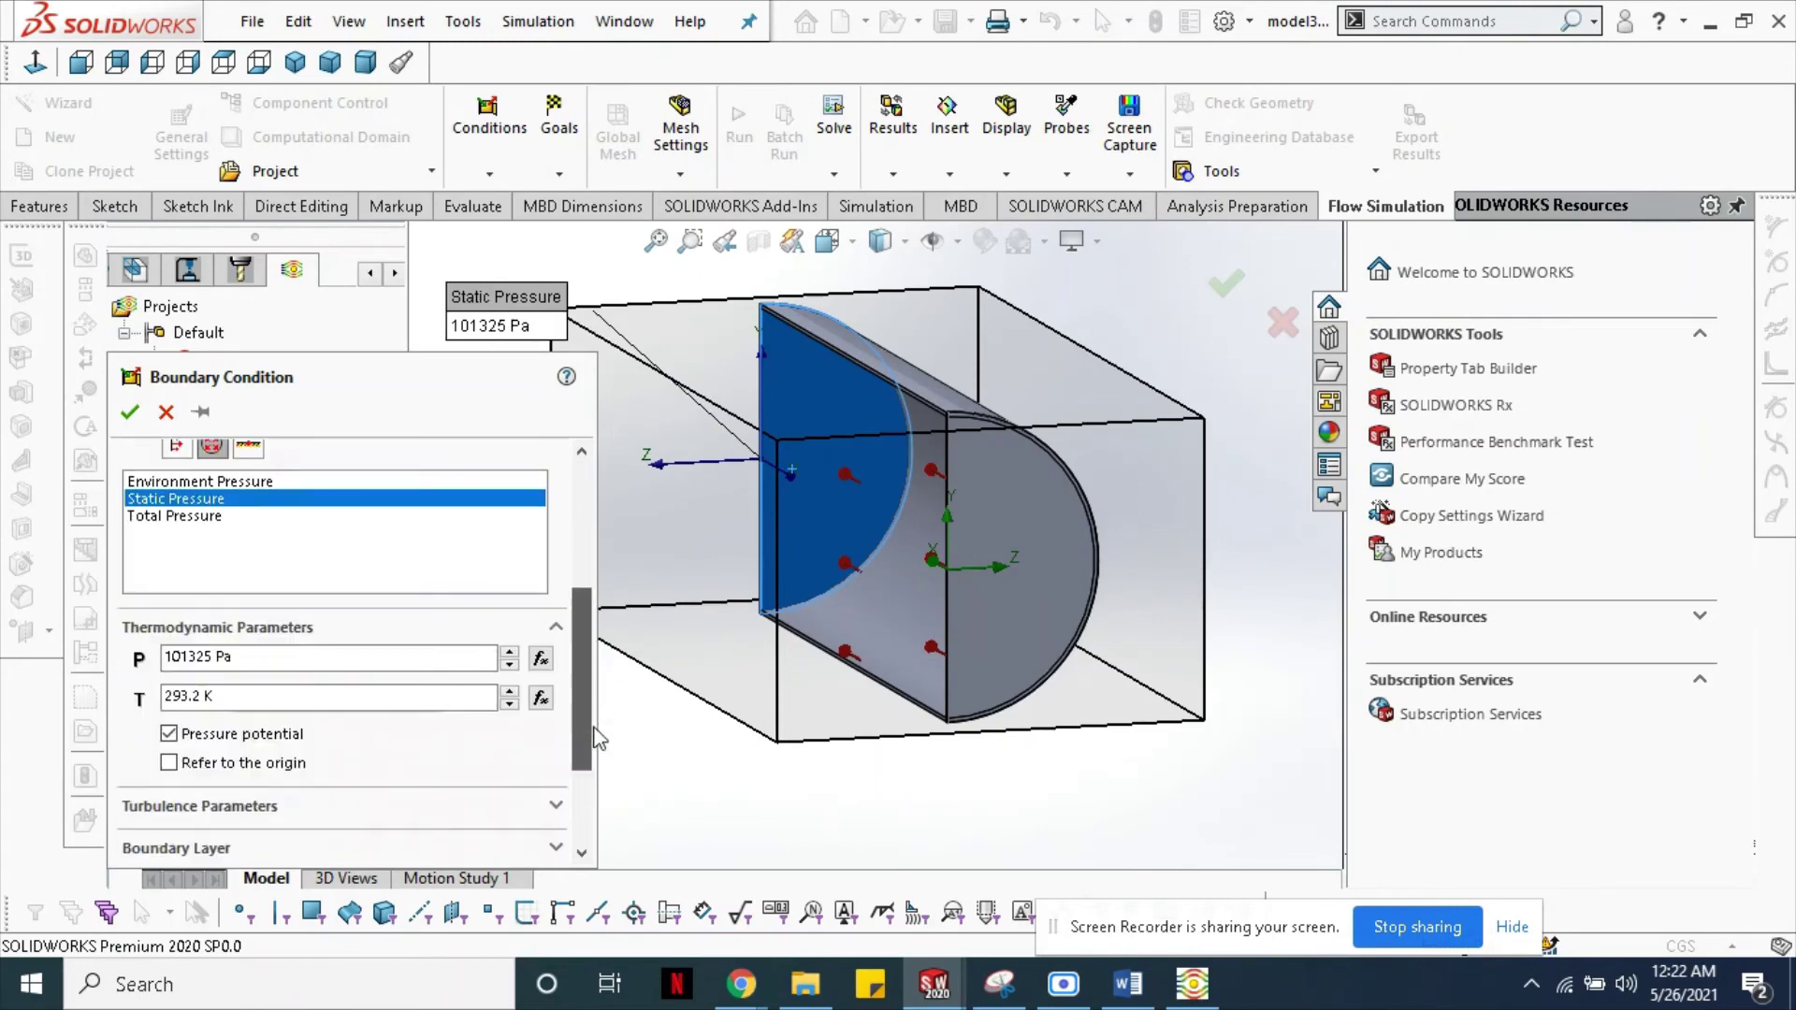
drag(213, 672, 181, 672)
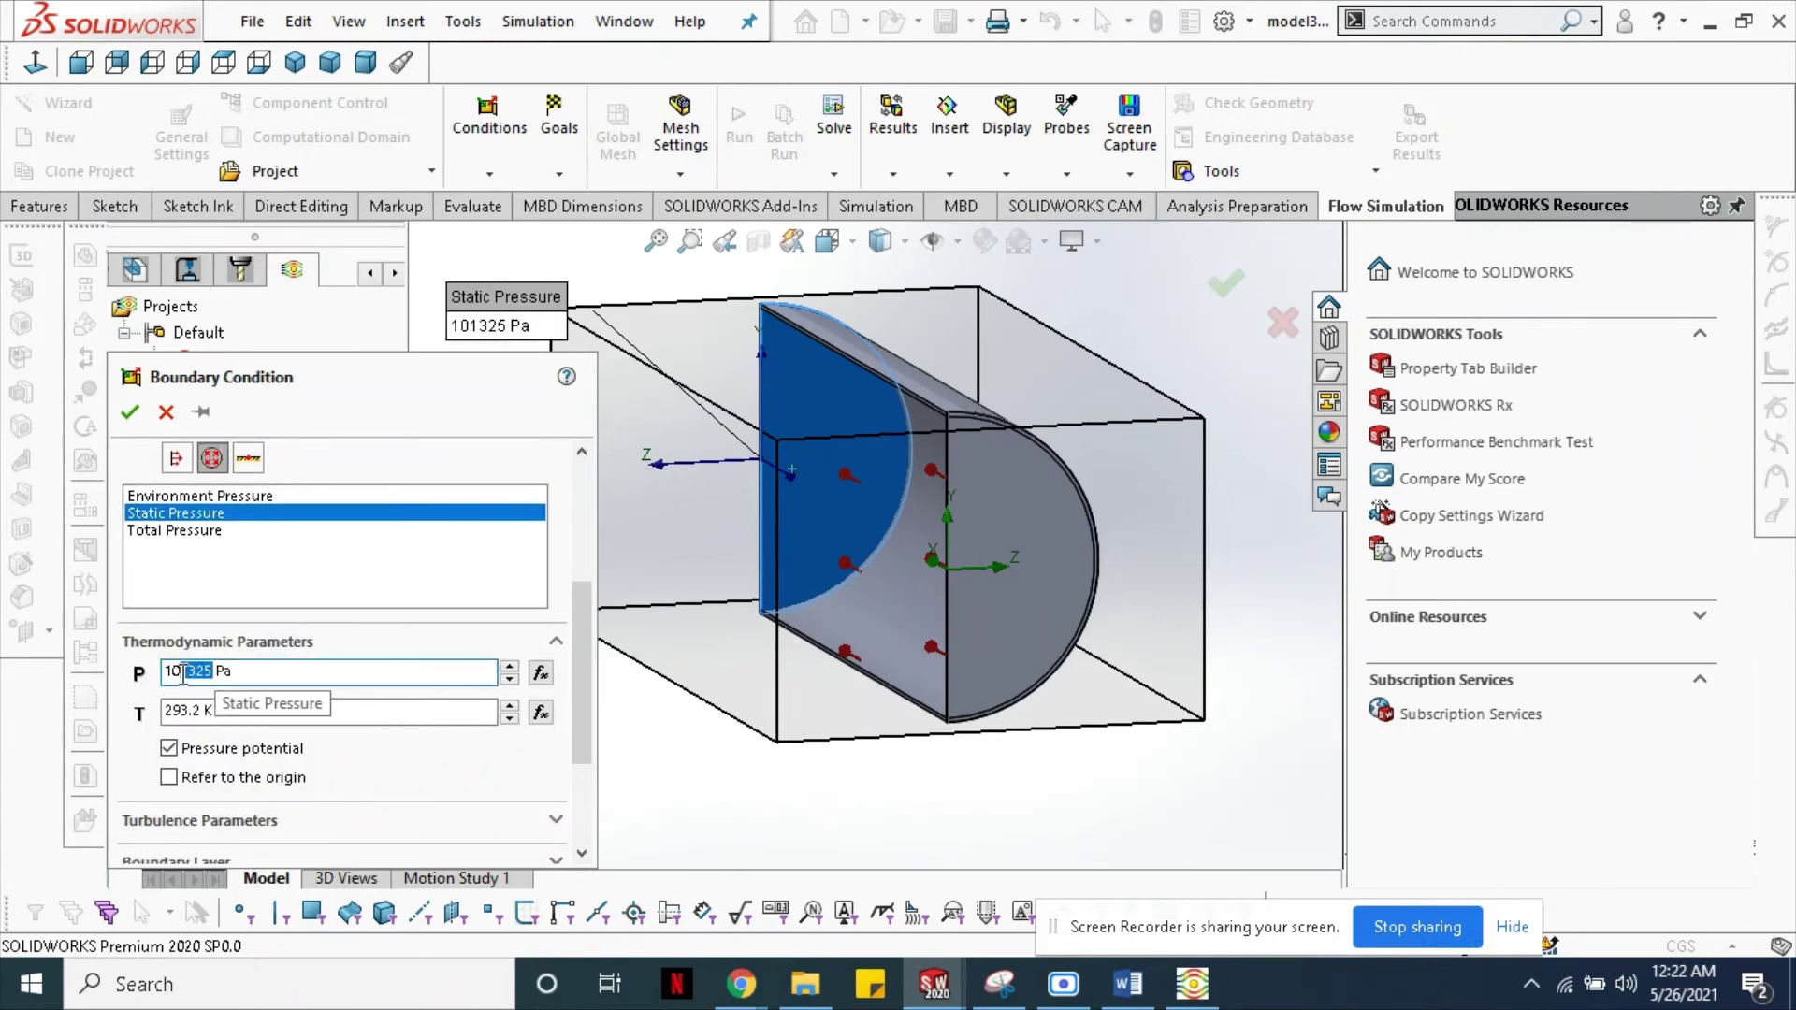
text(0000)
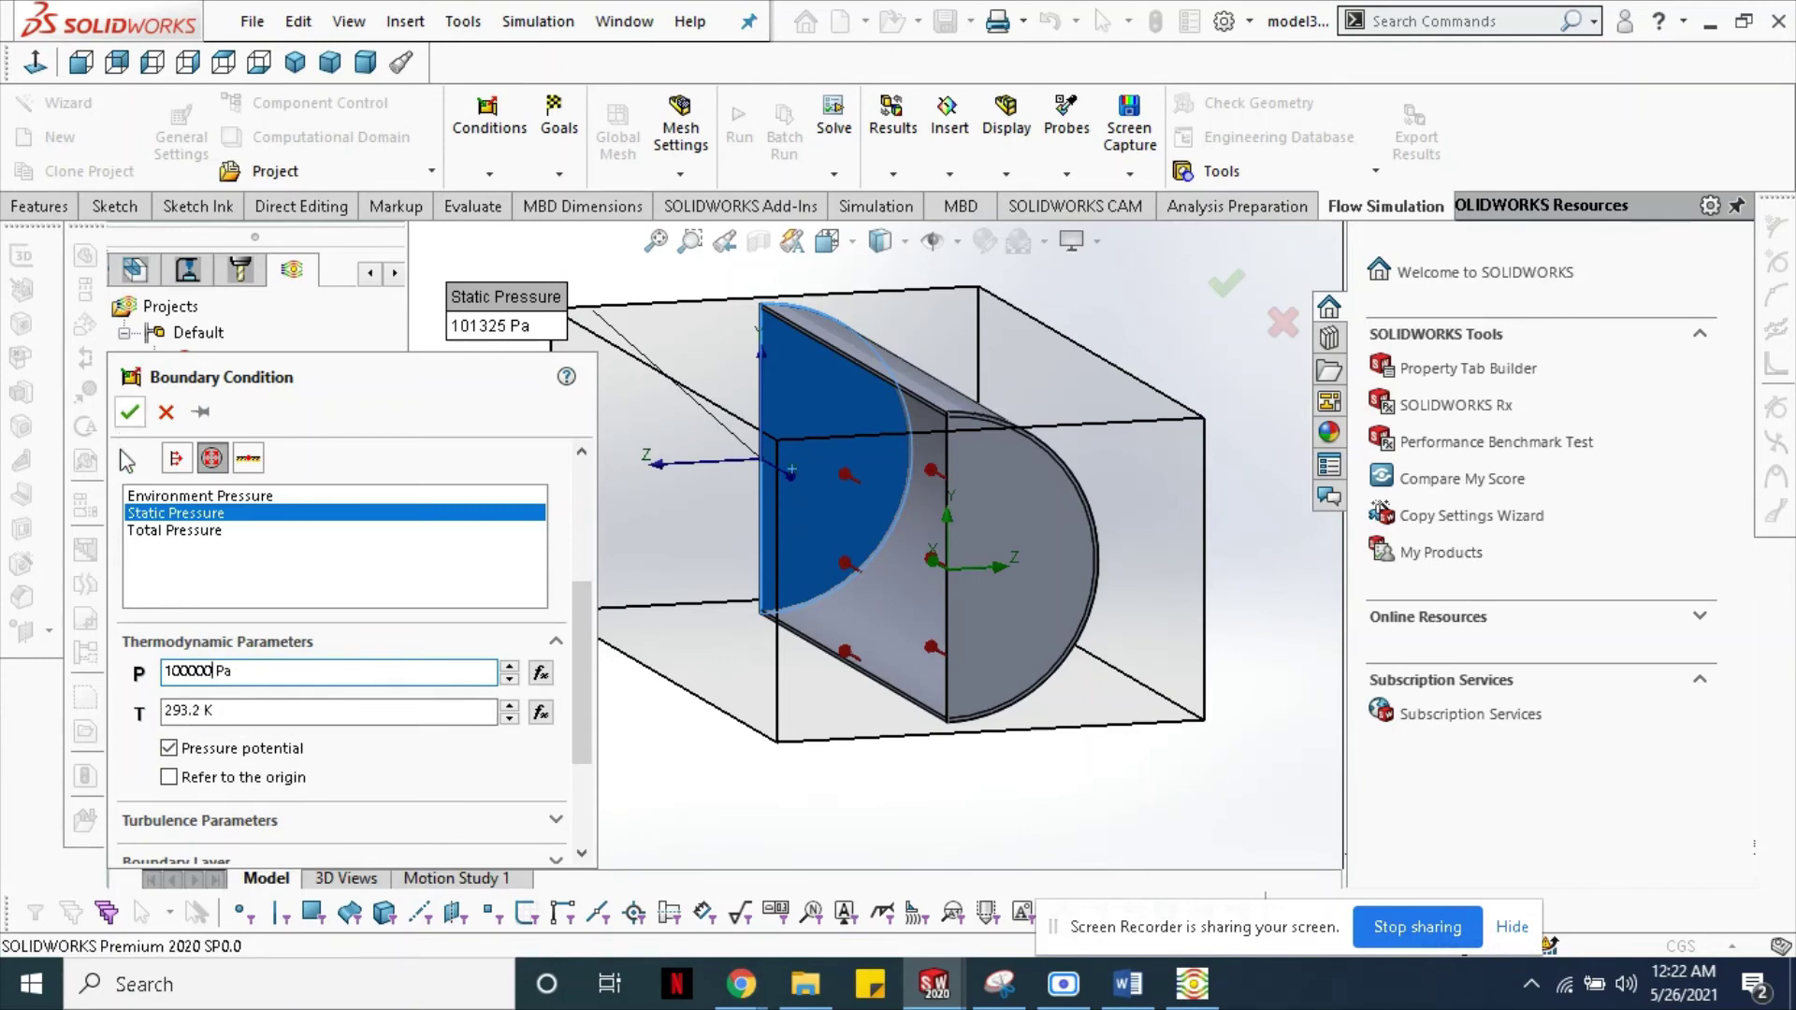
key(Return)
click(130, 412)
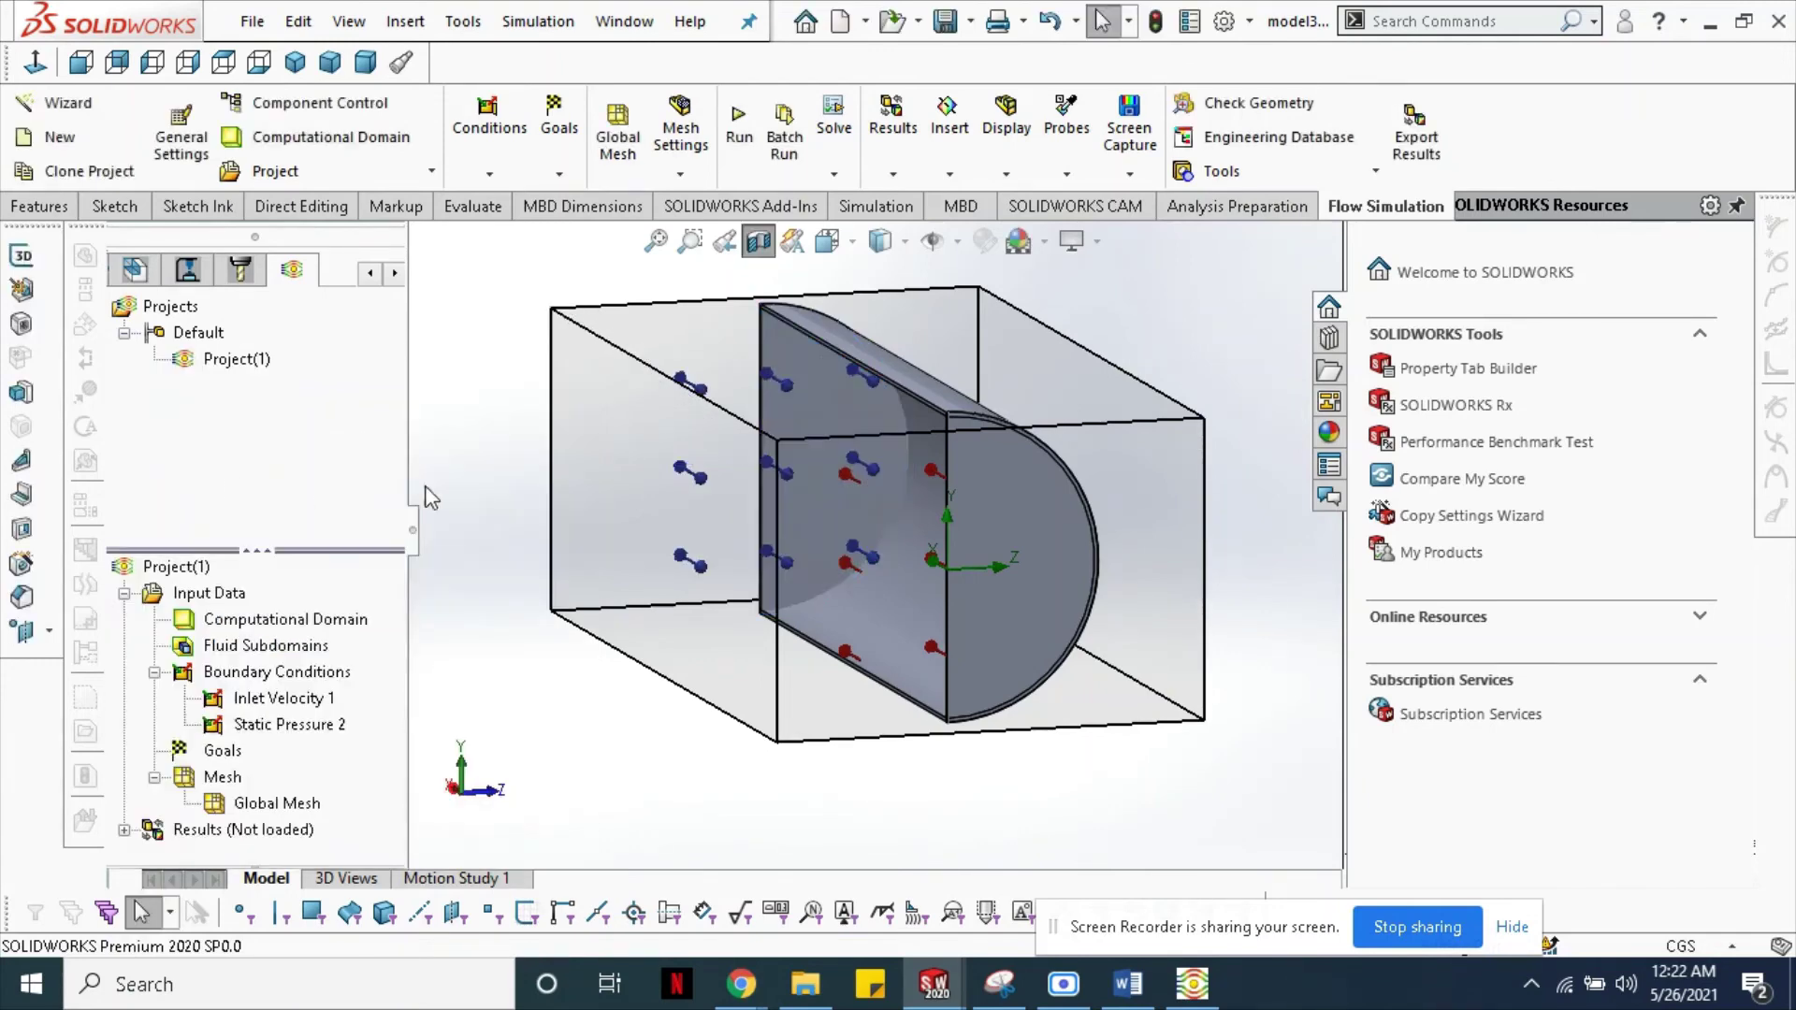
- Show all boundary conditions in the view, then start and cancel a global goal
mouse_move(748, 500)
middle_down()
mouse_move(887, 512)
mouse_move(945, 561)
middle_up()
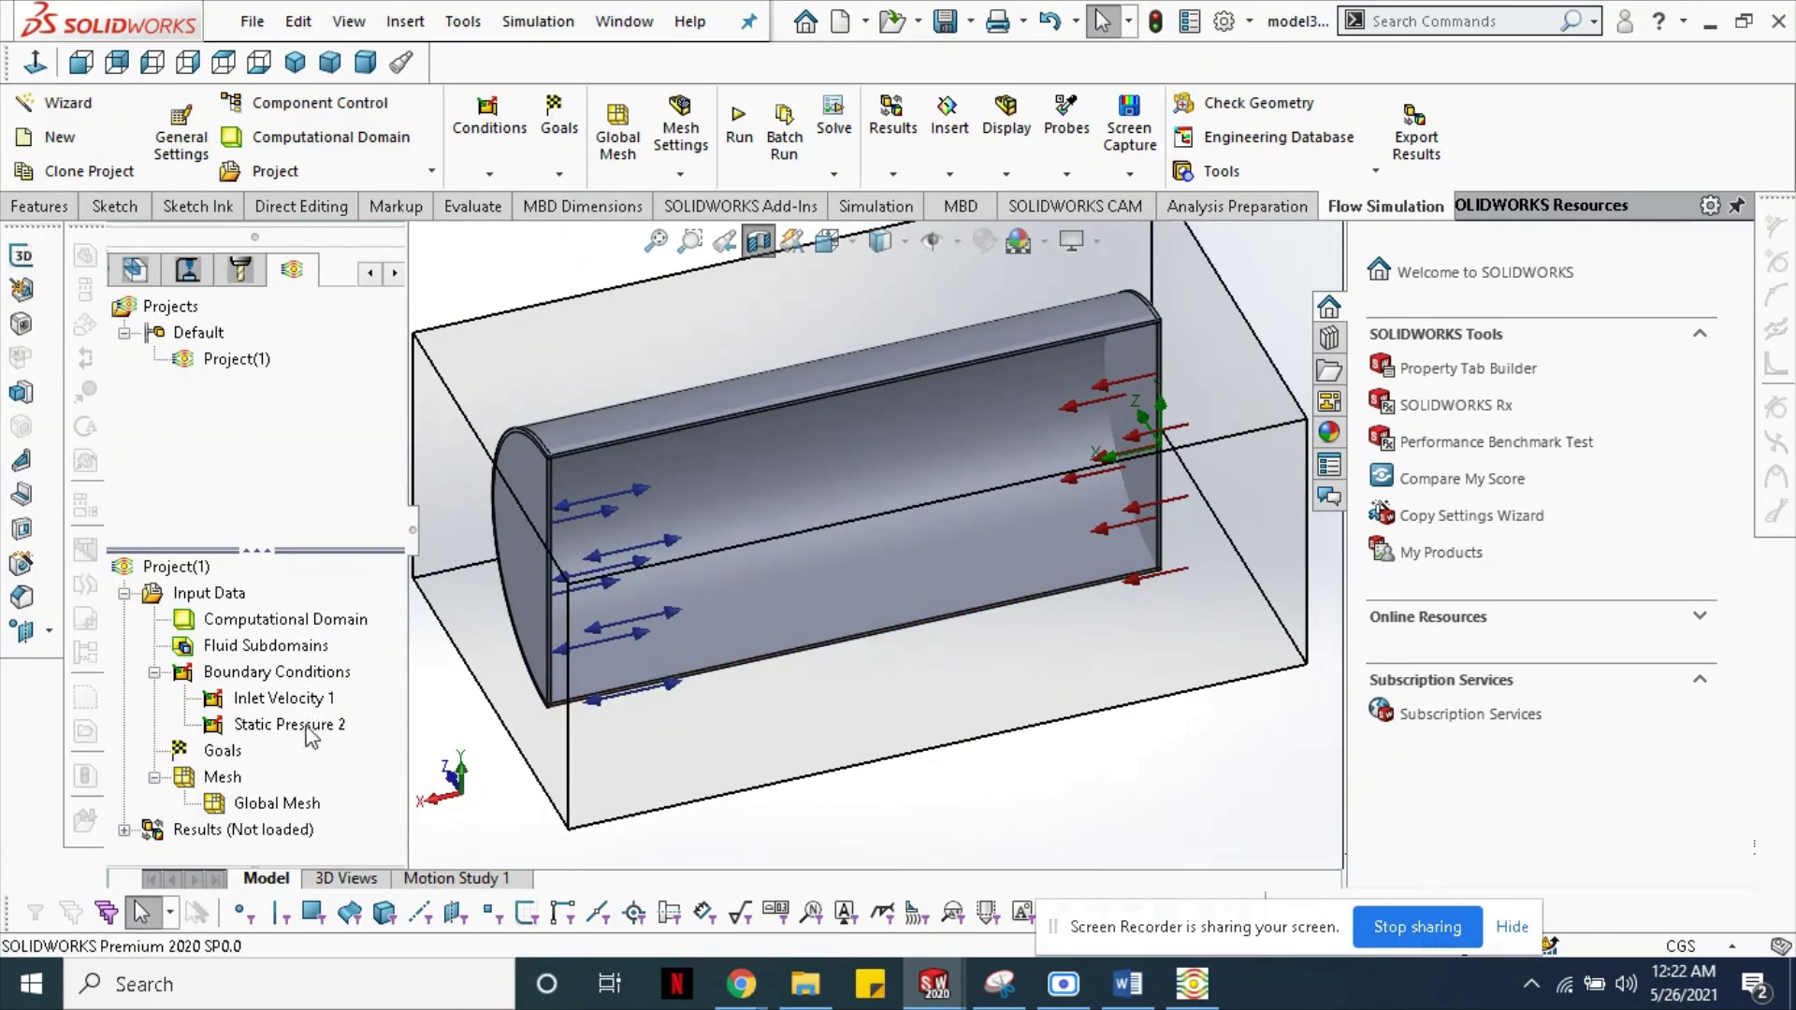
right_click(229, 672)
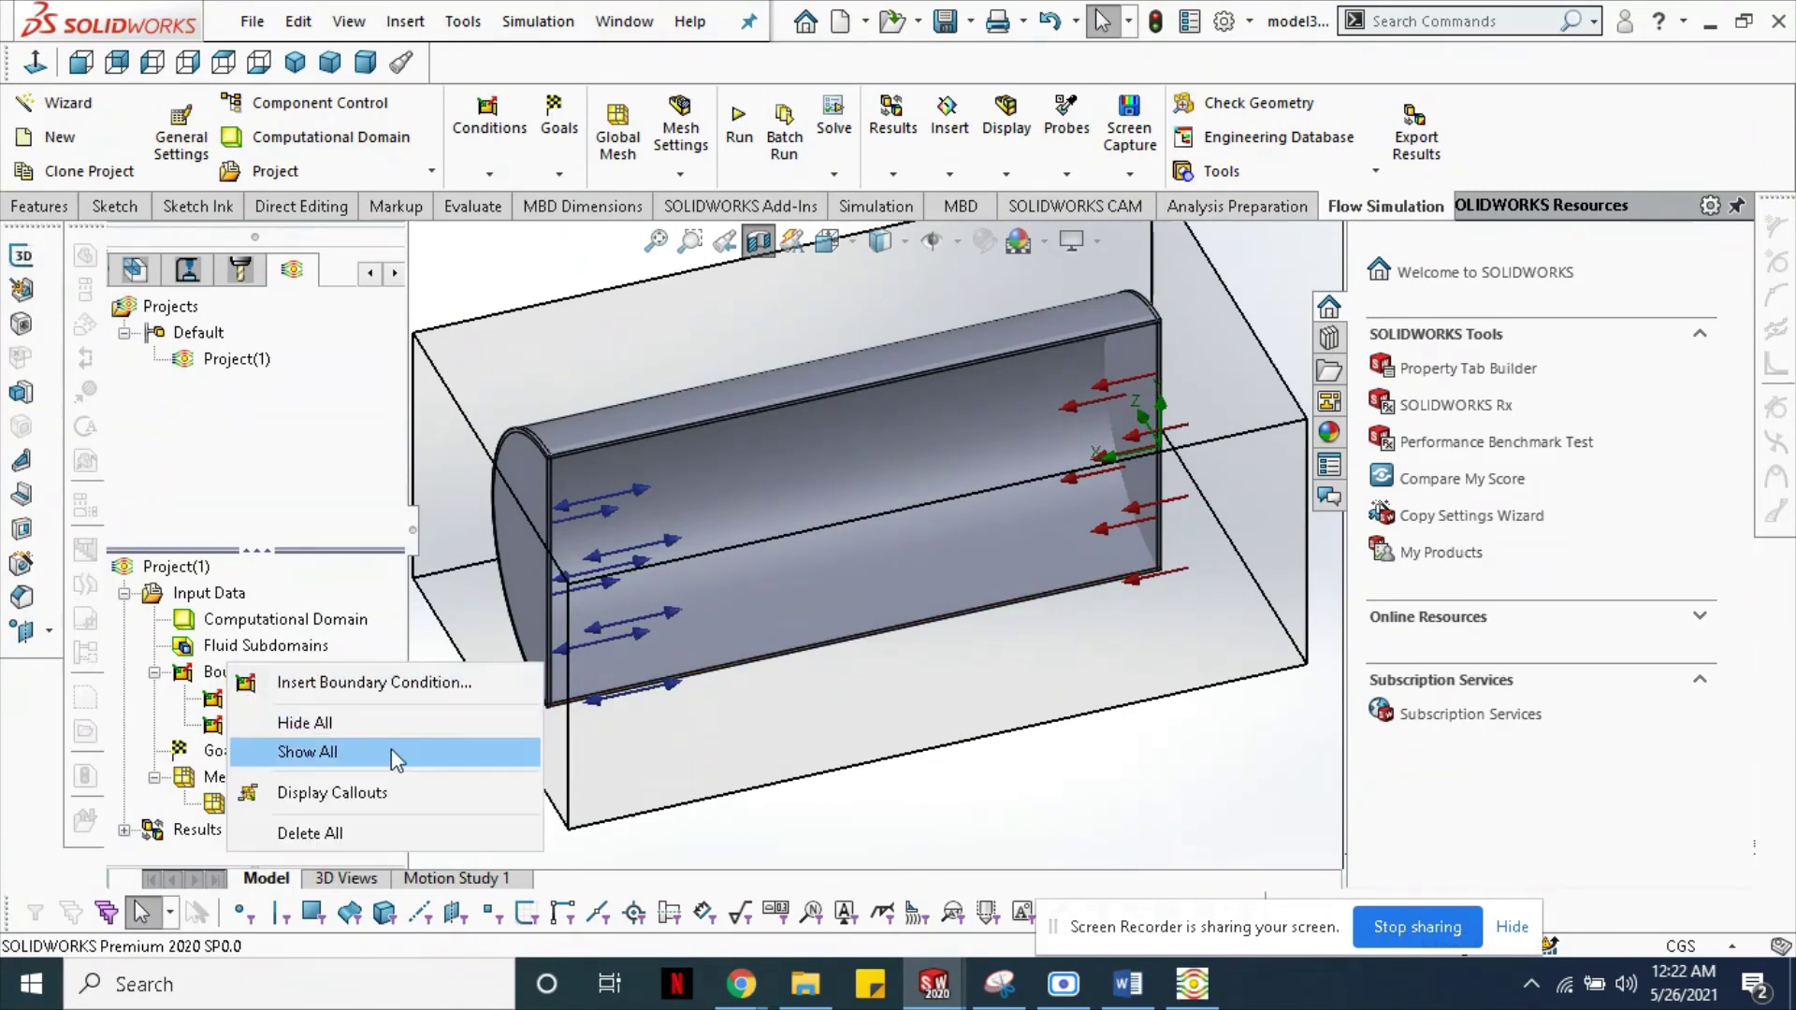
click(615, 807)
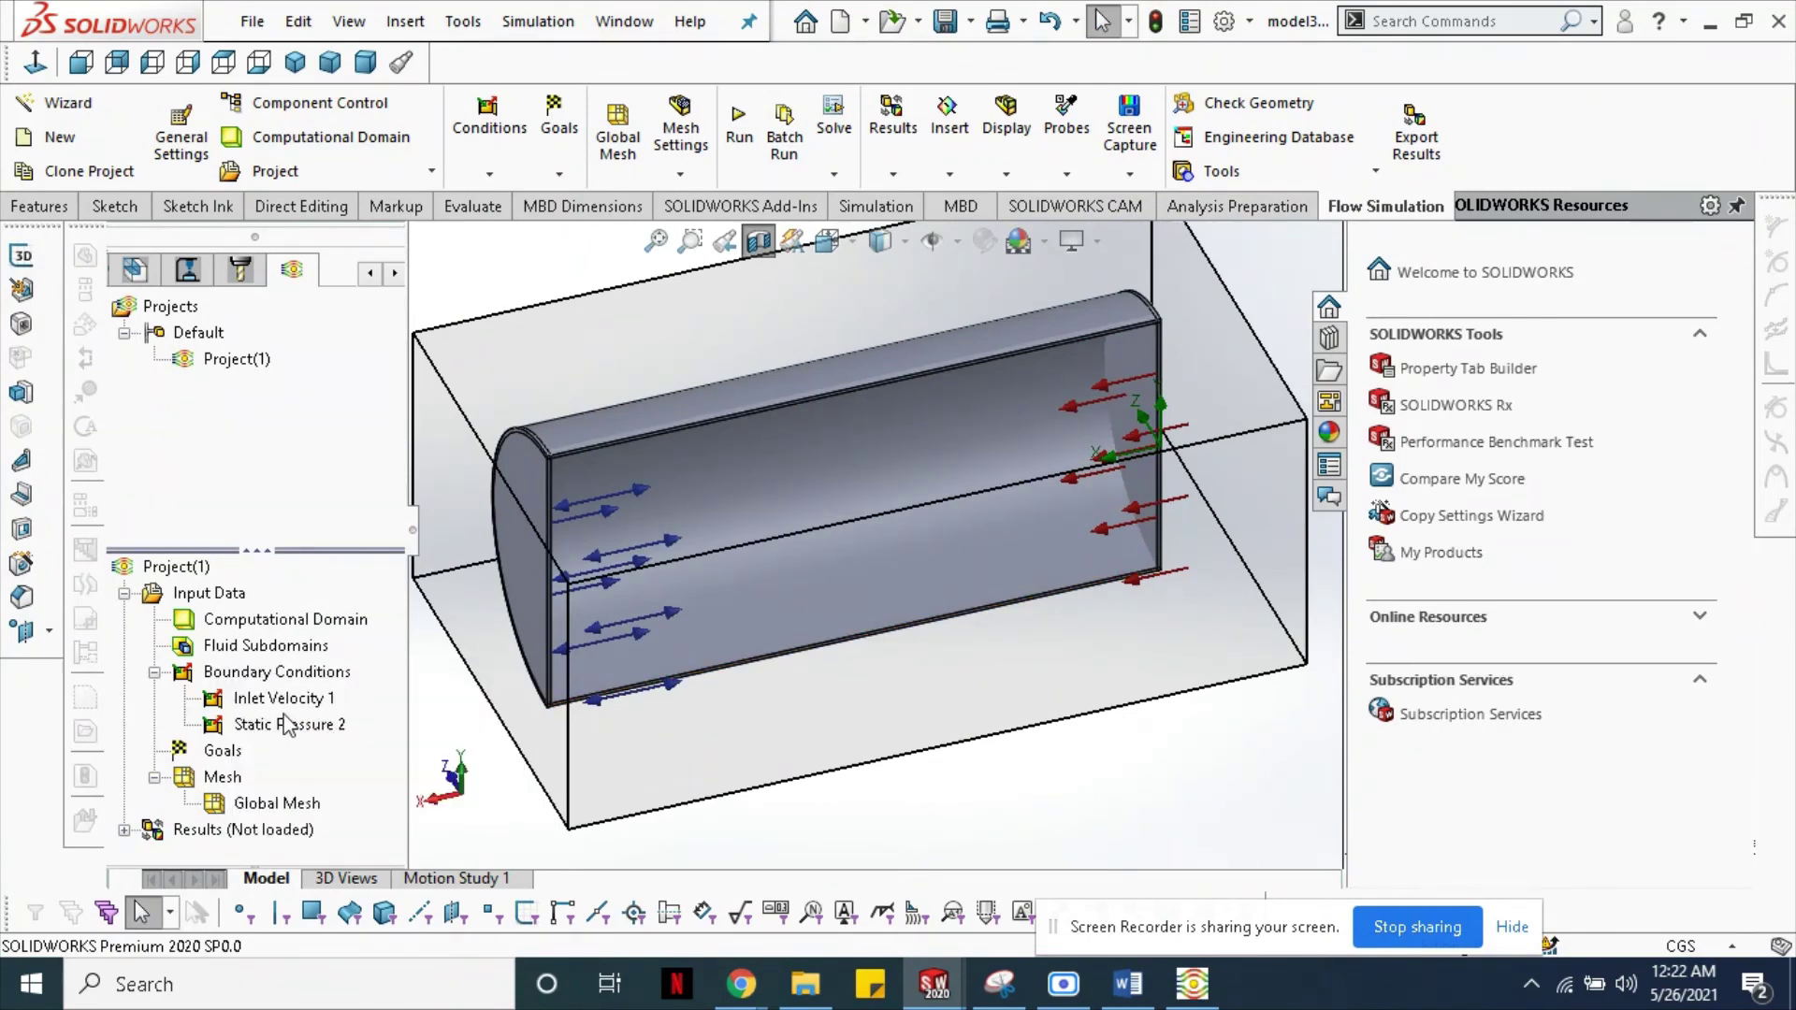
right_click(202, 750)
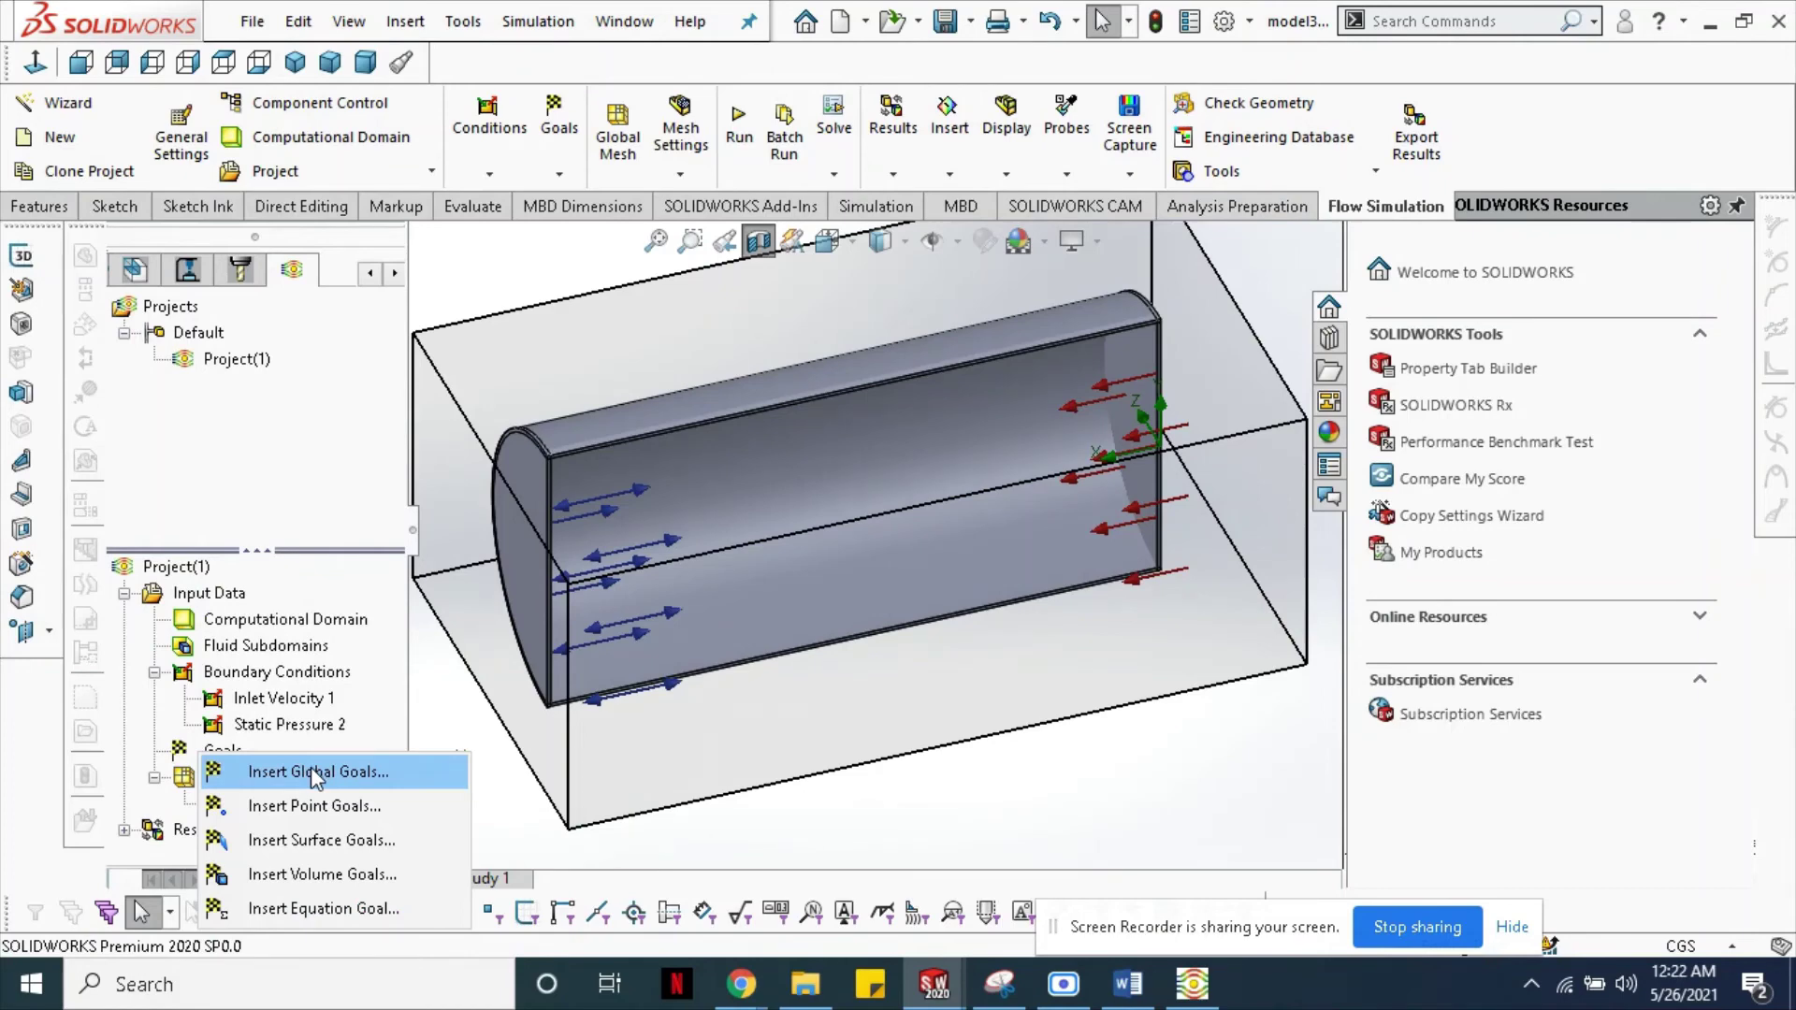
click(315, 773)
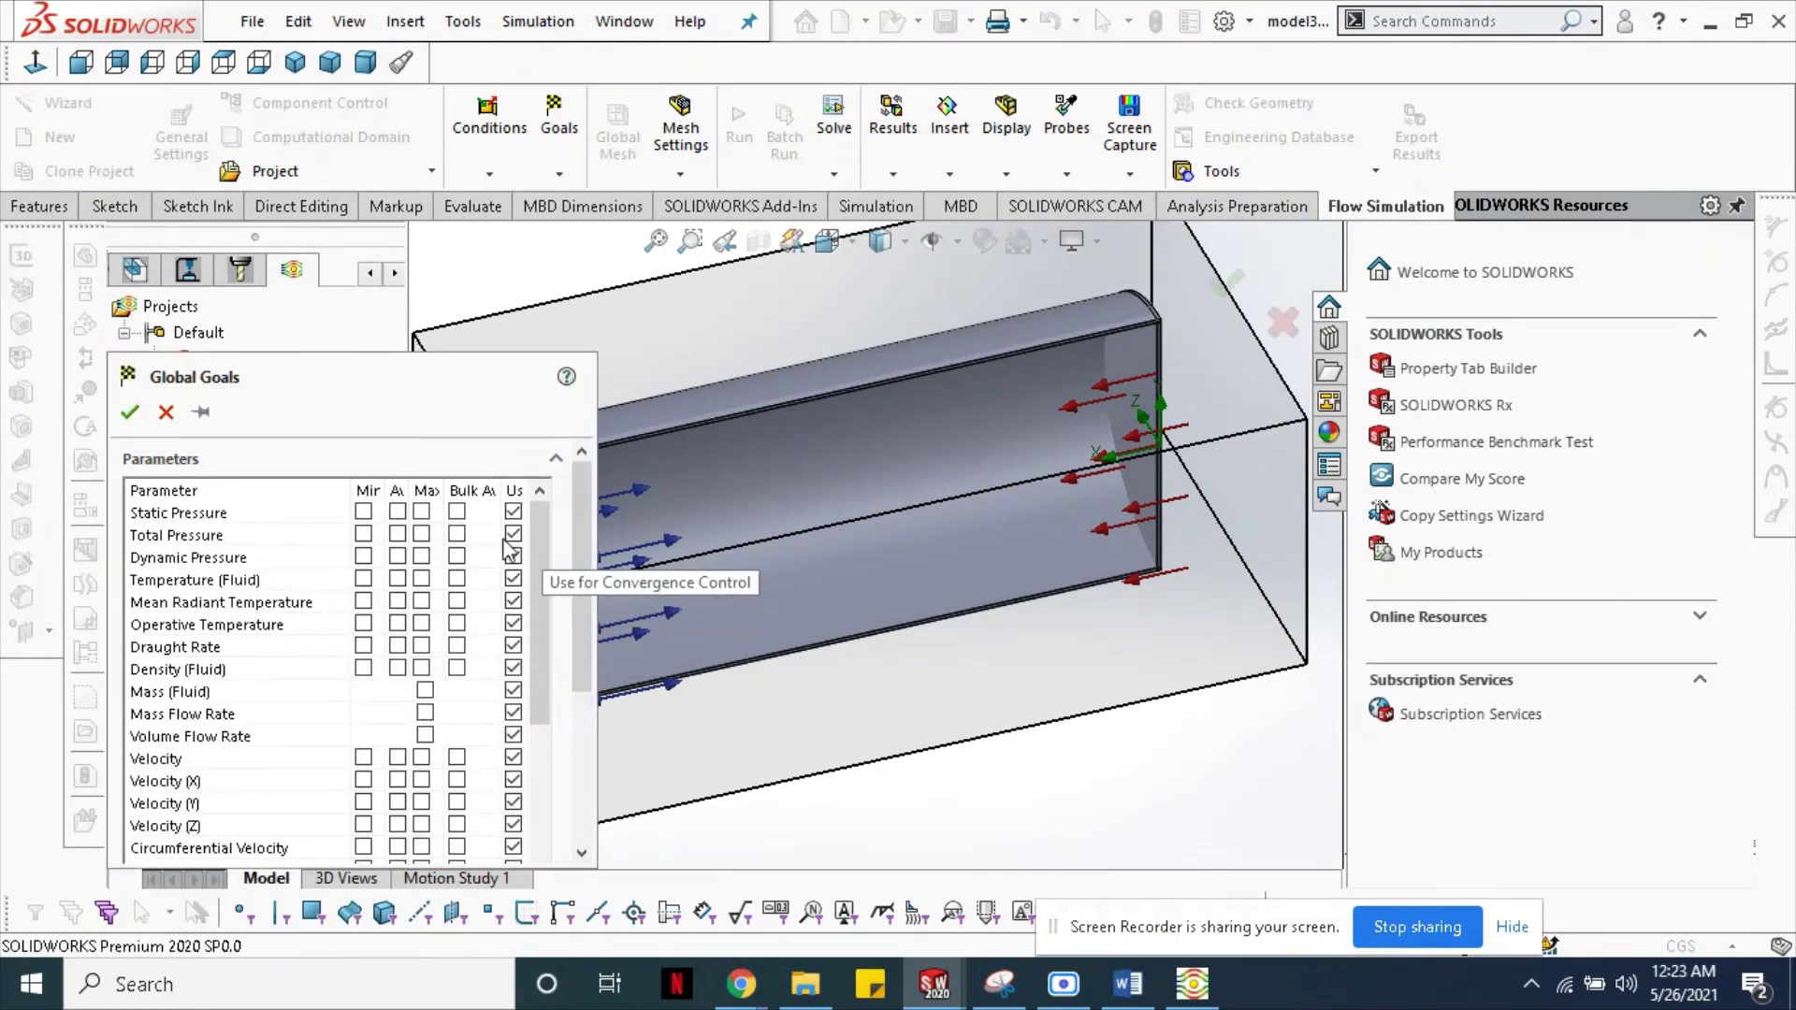
click(167, 413)
- Add a surface goal tracking average Static Pressure on the pipe's outlet face
right_click(253, 682)
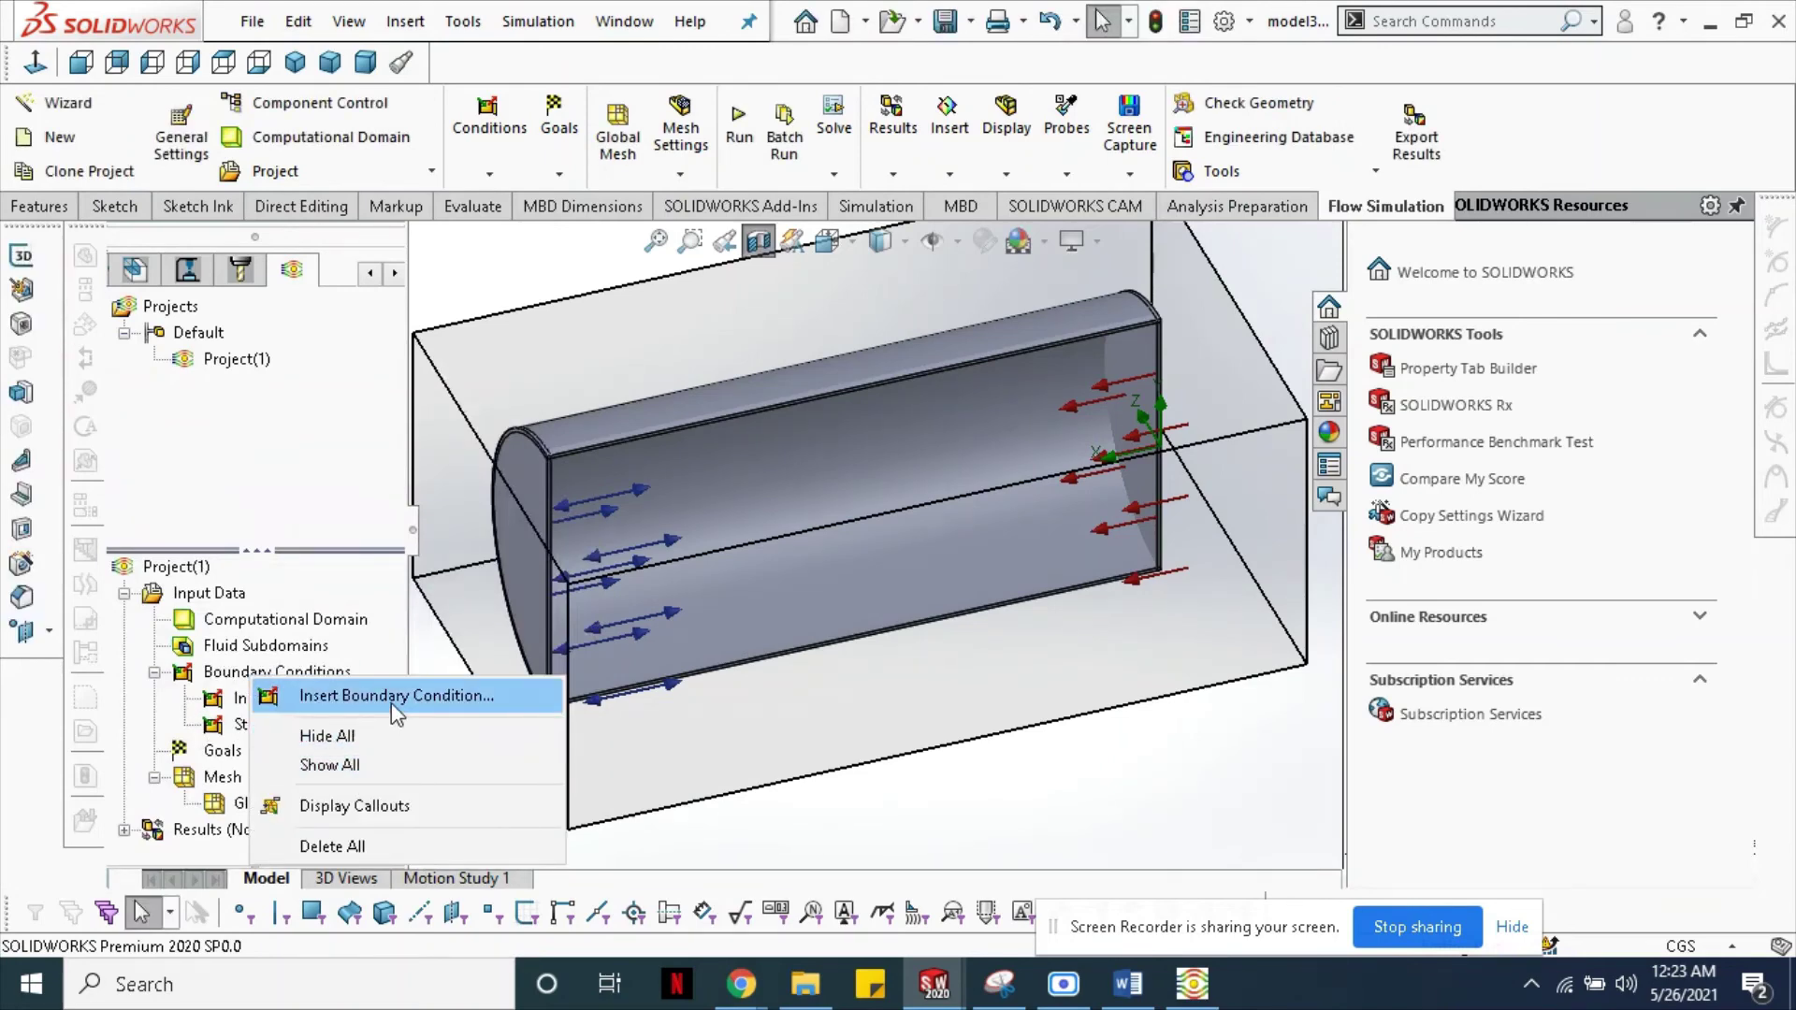
right_click(193, 745)
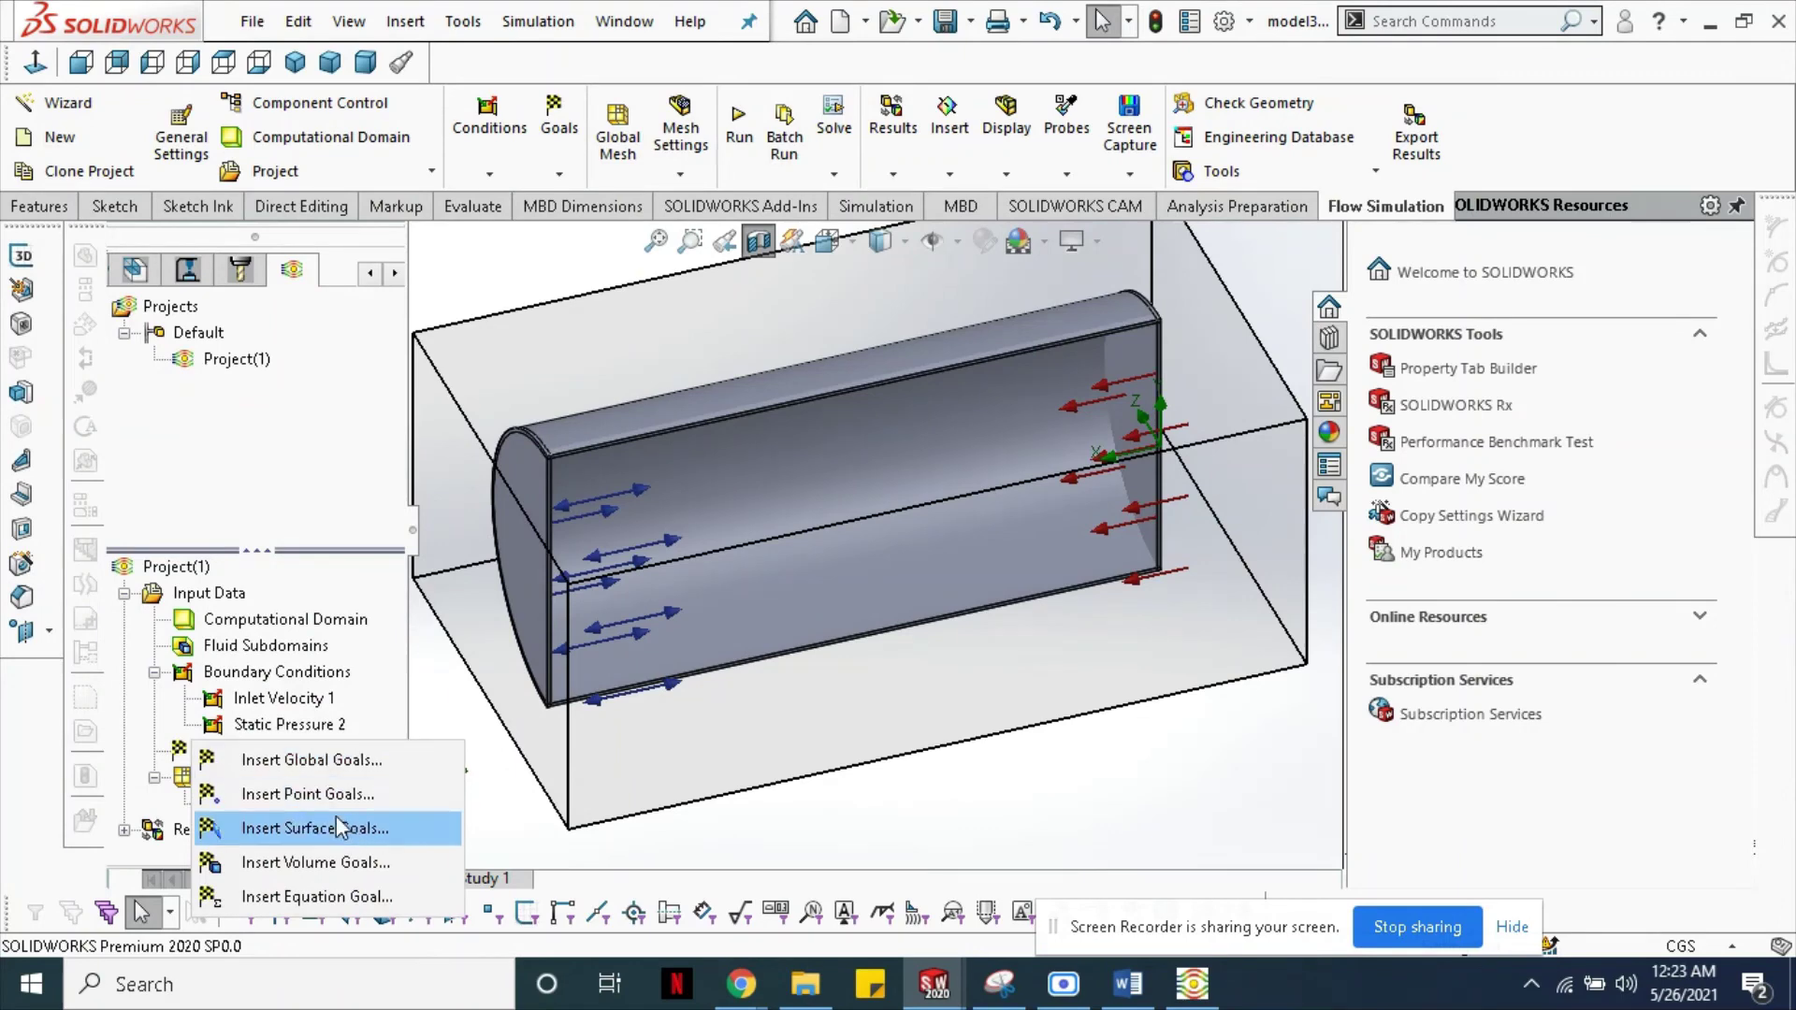
click(335, 825)
click(1140, 423)
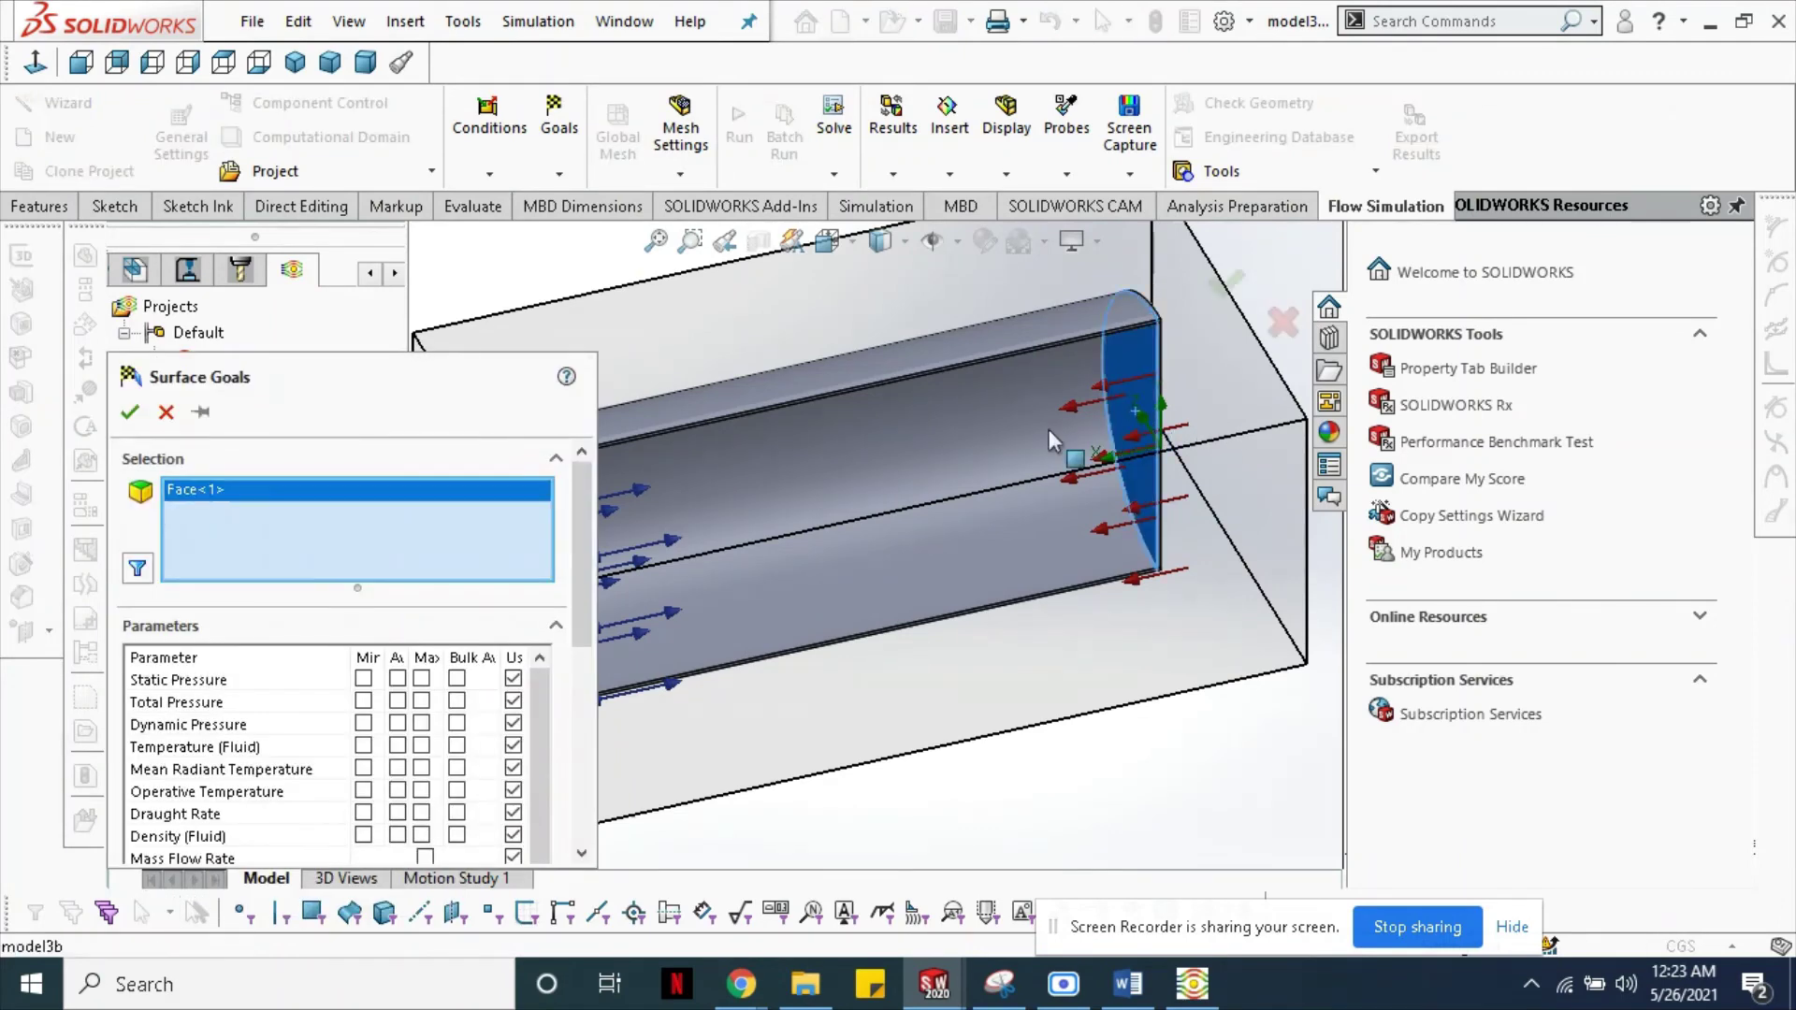
click(397, 679)
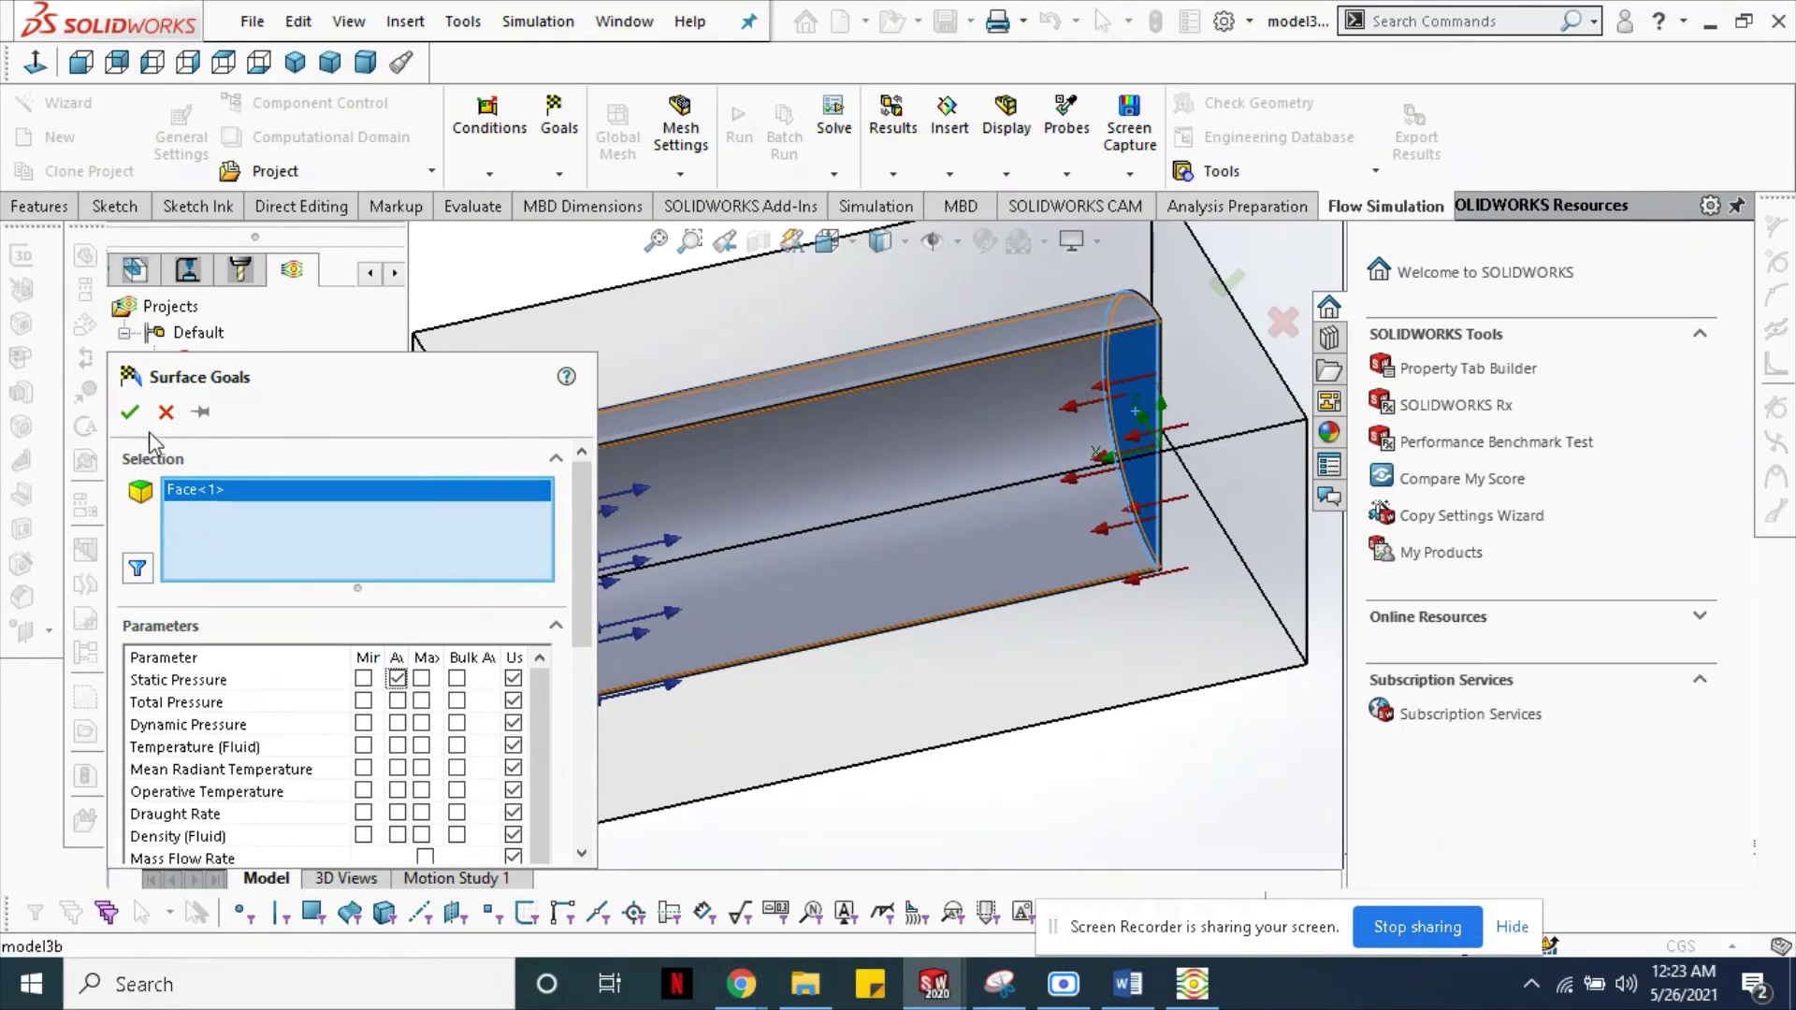
click(131, 412)
- Select the pipe's front end face and reopen the Goals options
middle_drag(862, 453, 652, 416)
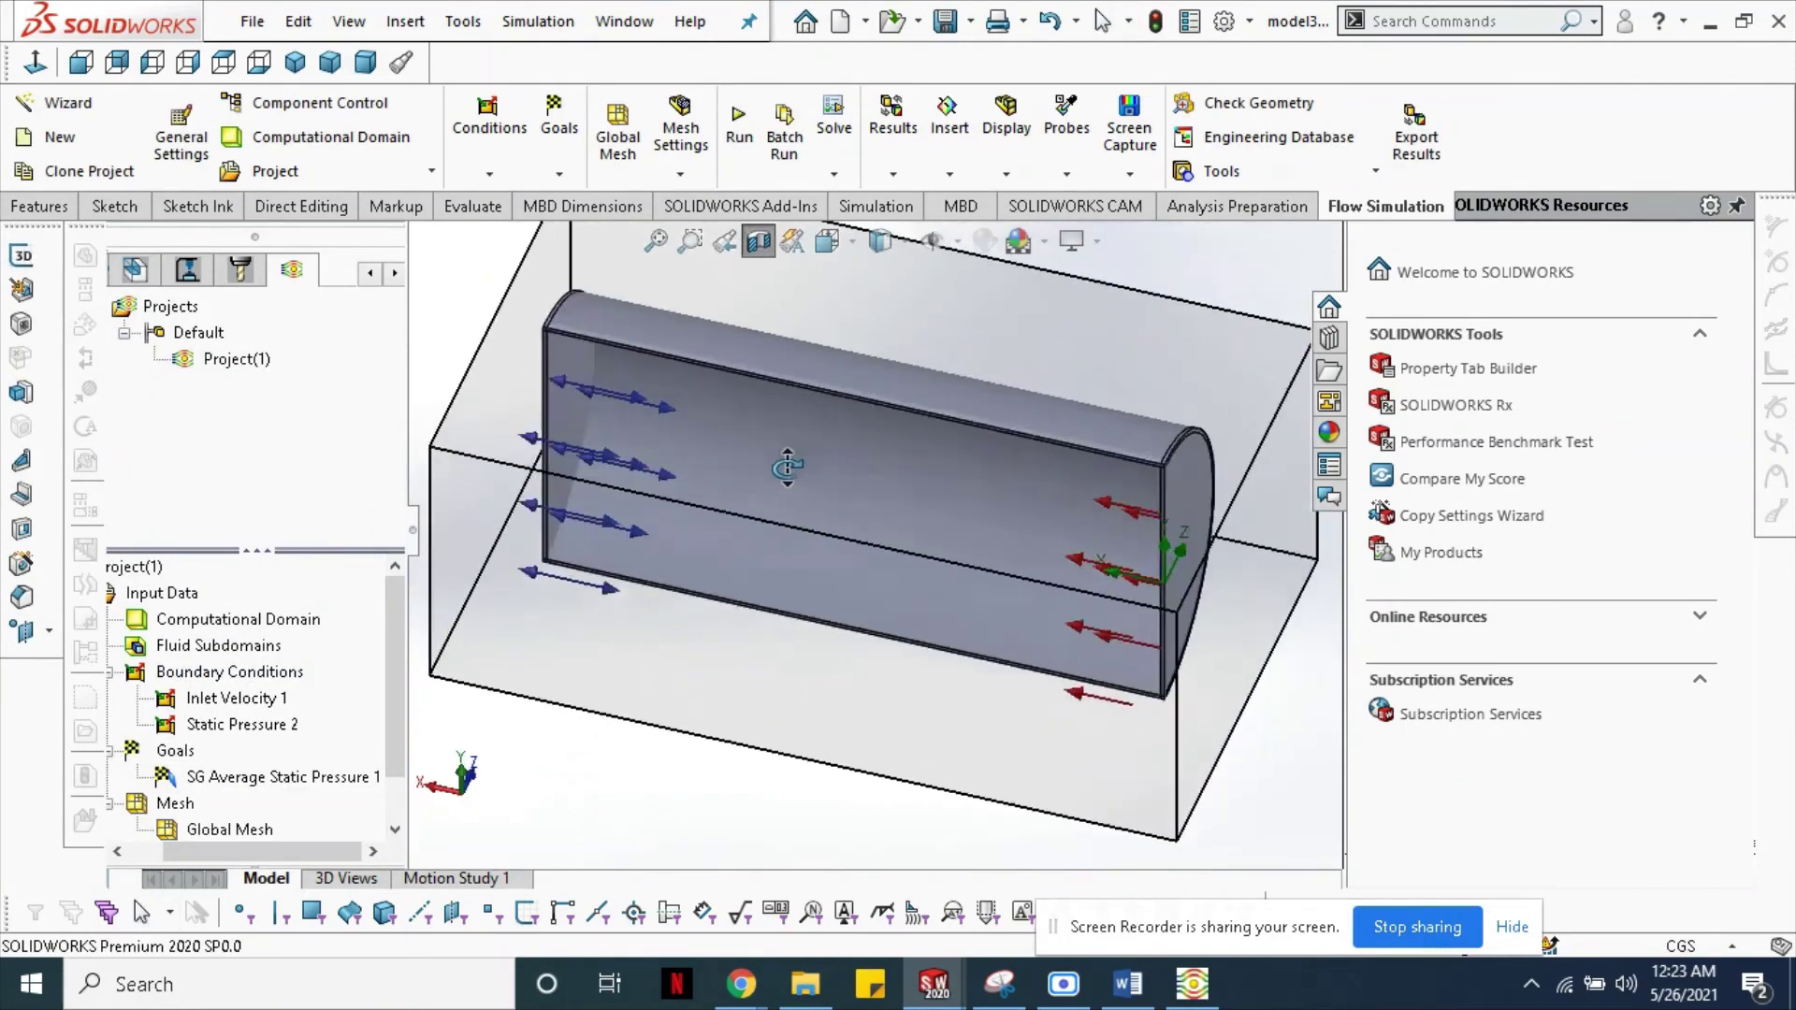
click(589, 404)
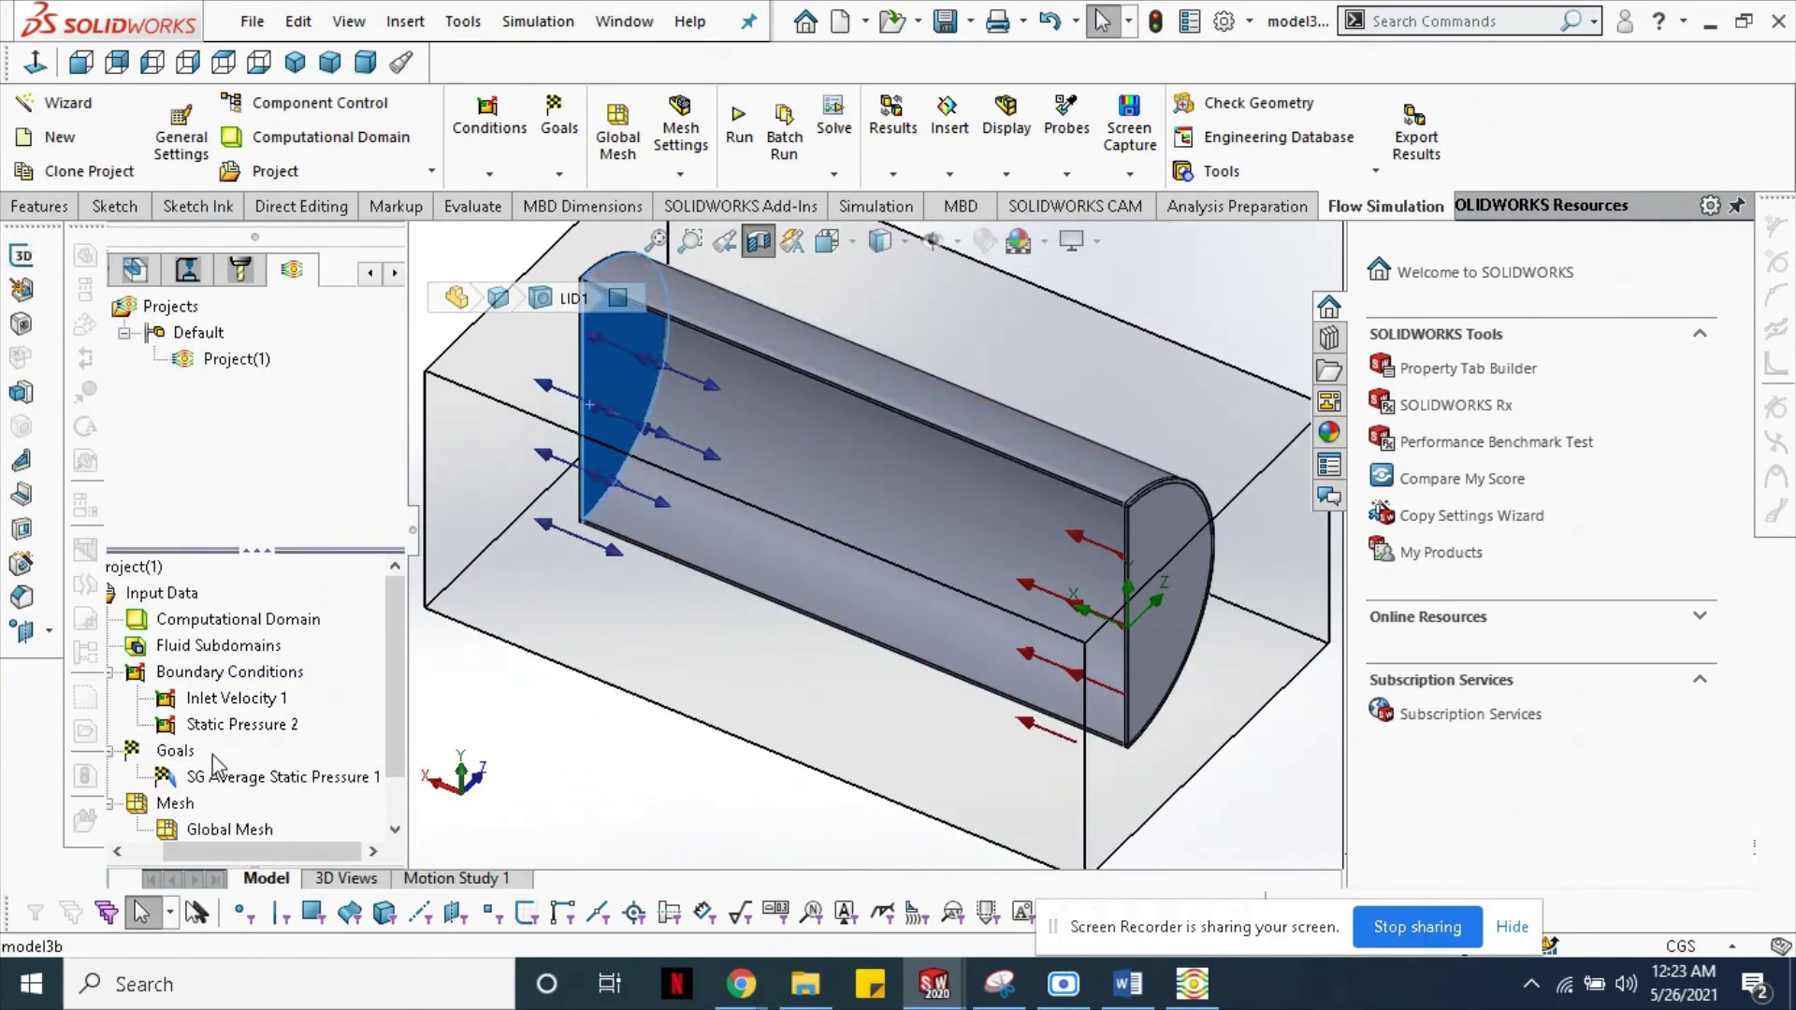
right_click(175, 675)
right_click(141, 749)
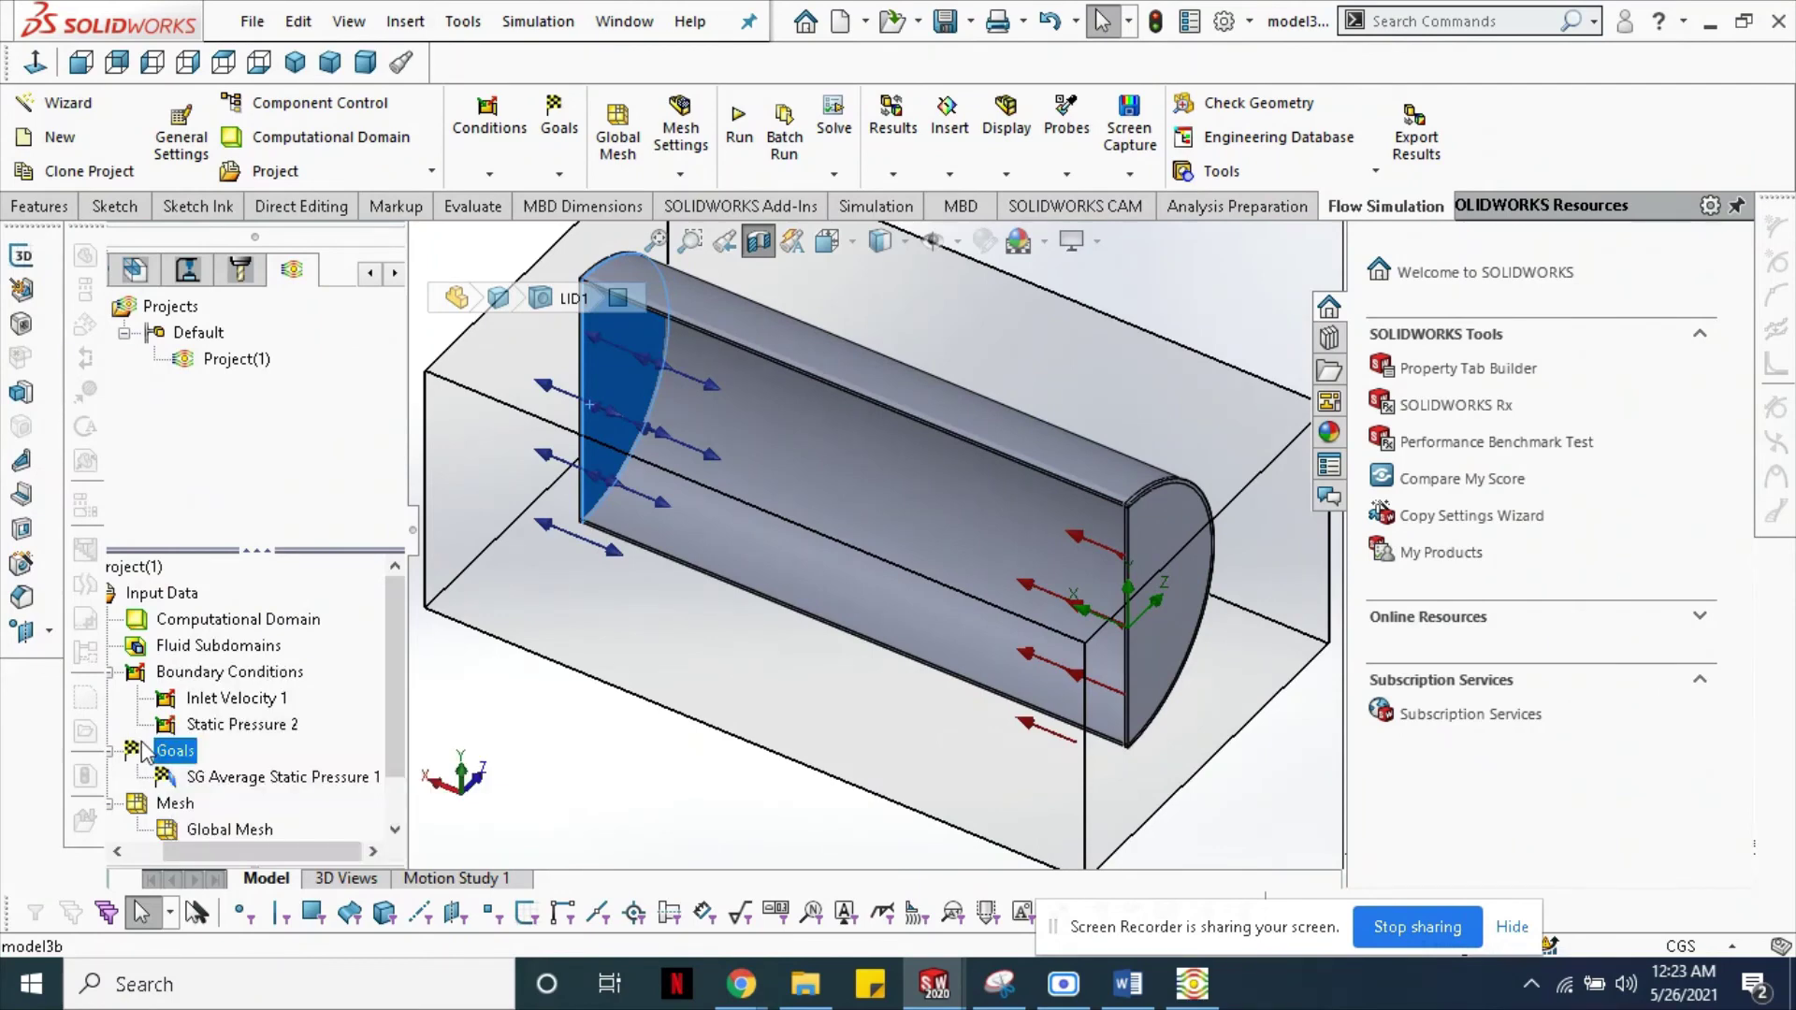
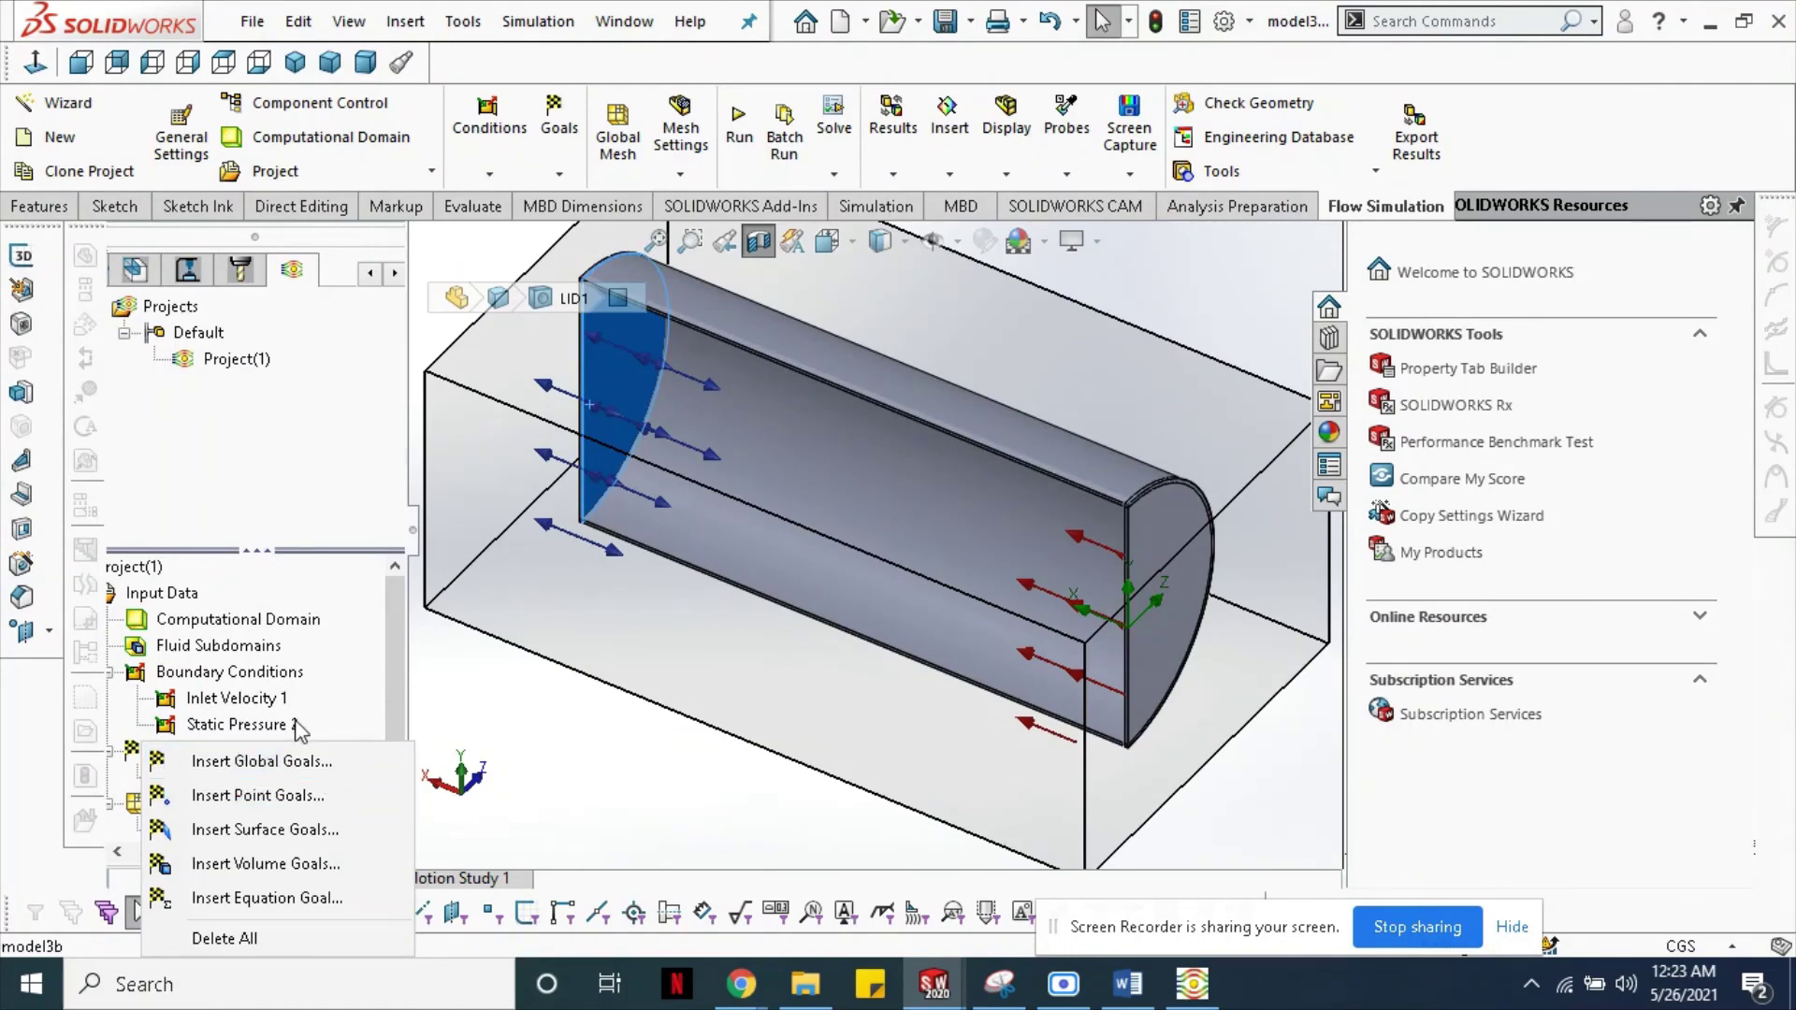
- Add Av Static Pressure surface goals on the pipe's inlet and outlet end faces (SG Average Static Pressure 1 and 2)
click(290, 837)
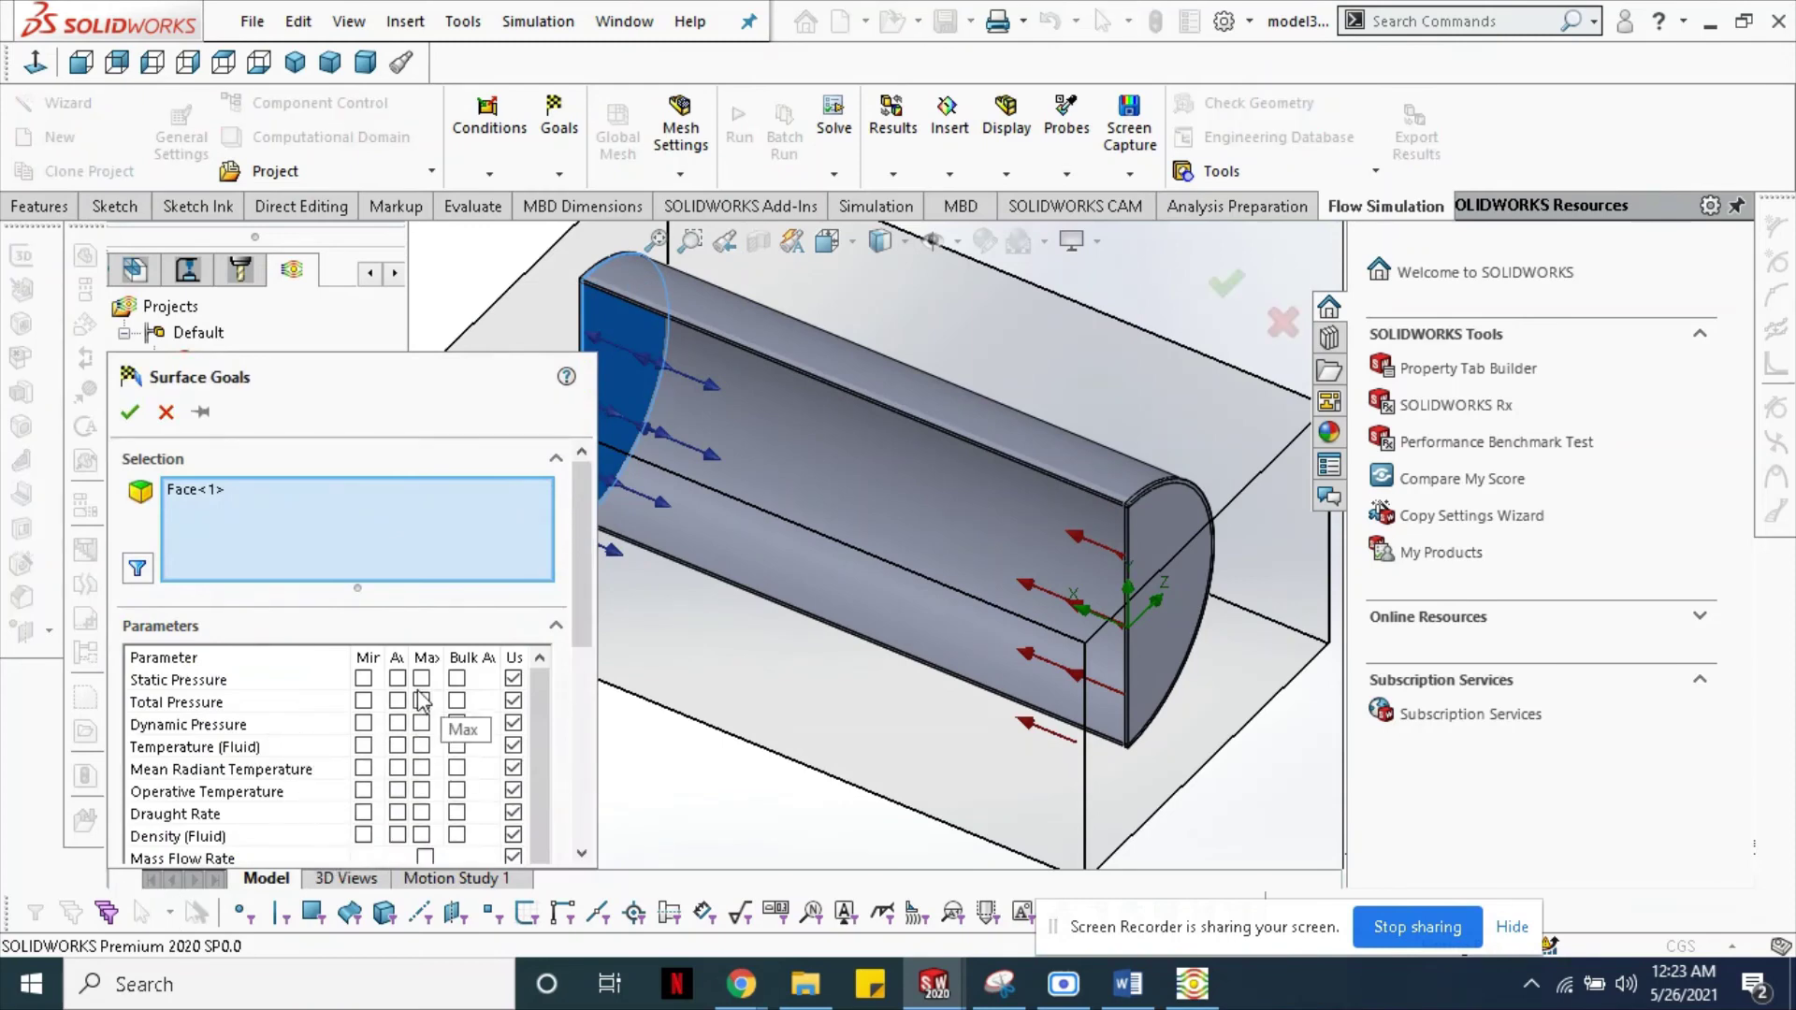
click(397, 679)
mouse_move(954, 618)
middle_down()
mouse_move(1046, 554)
mouse_move(1072, 473)
middle_up()
click(1073, 474)
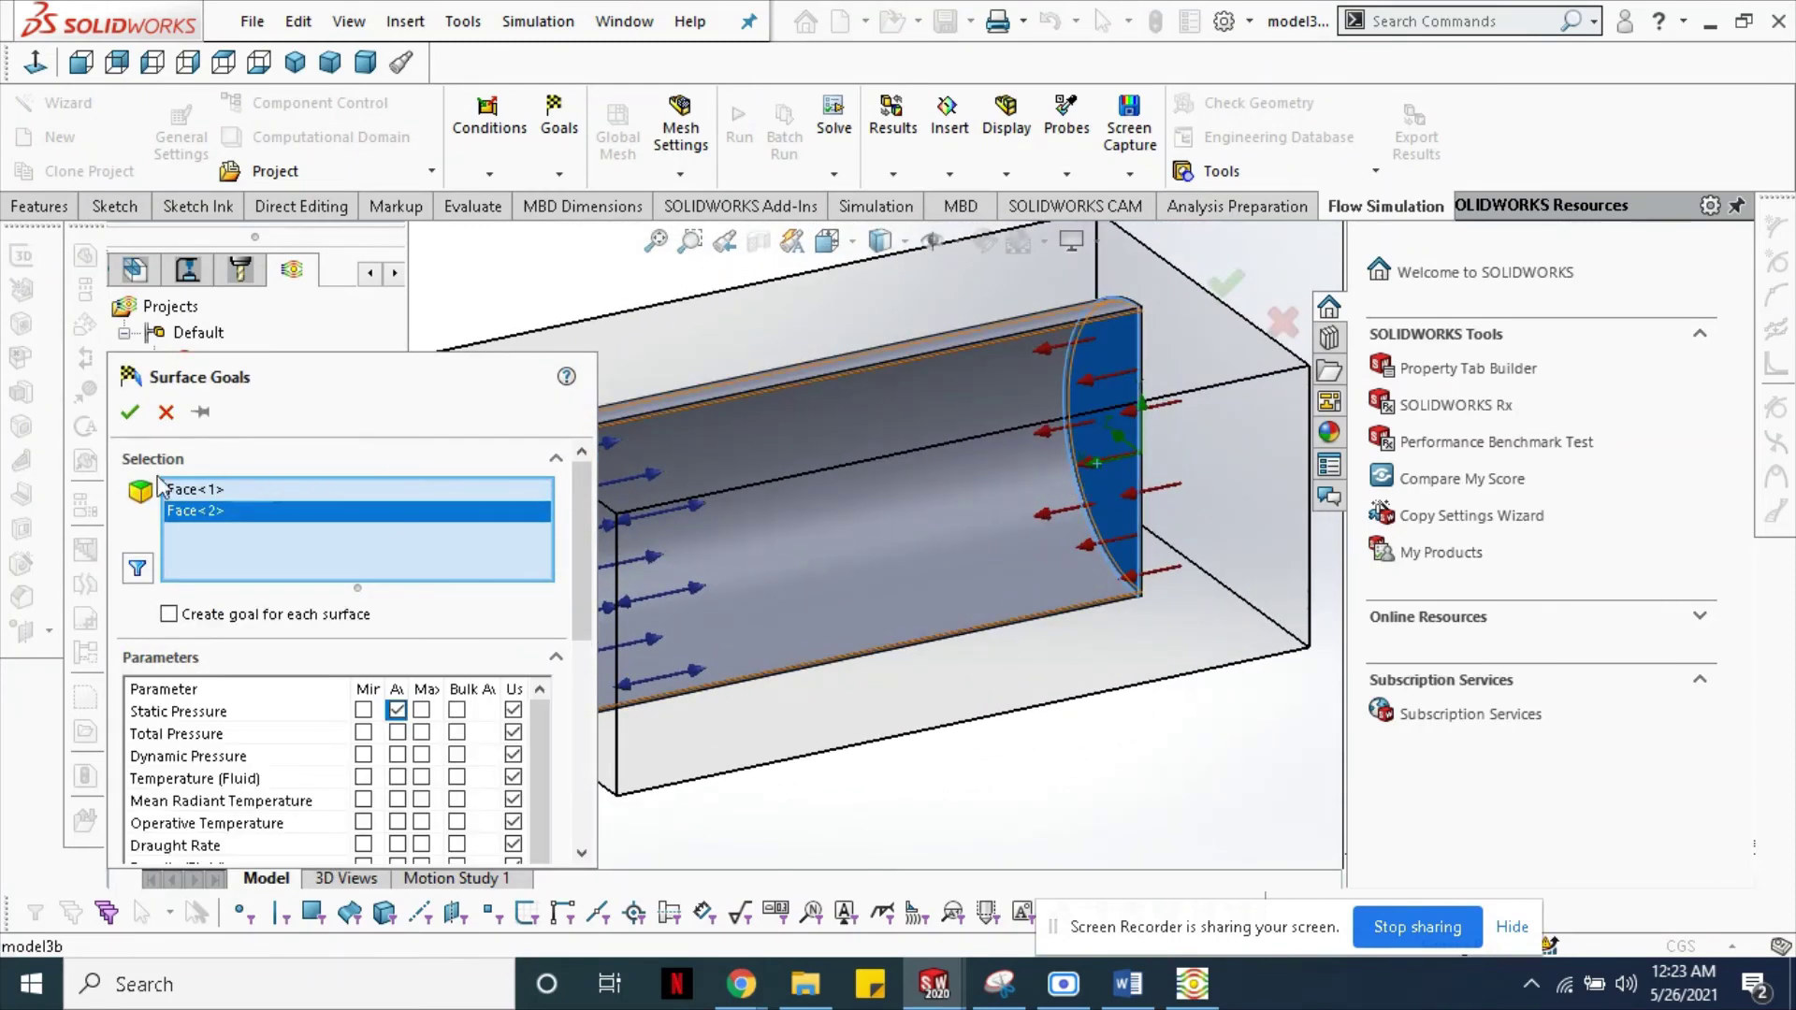
click(129, 413)
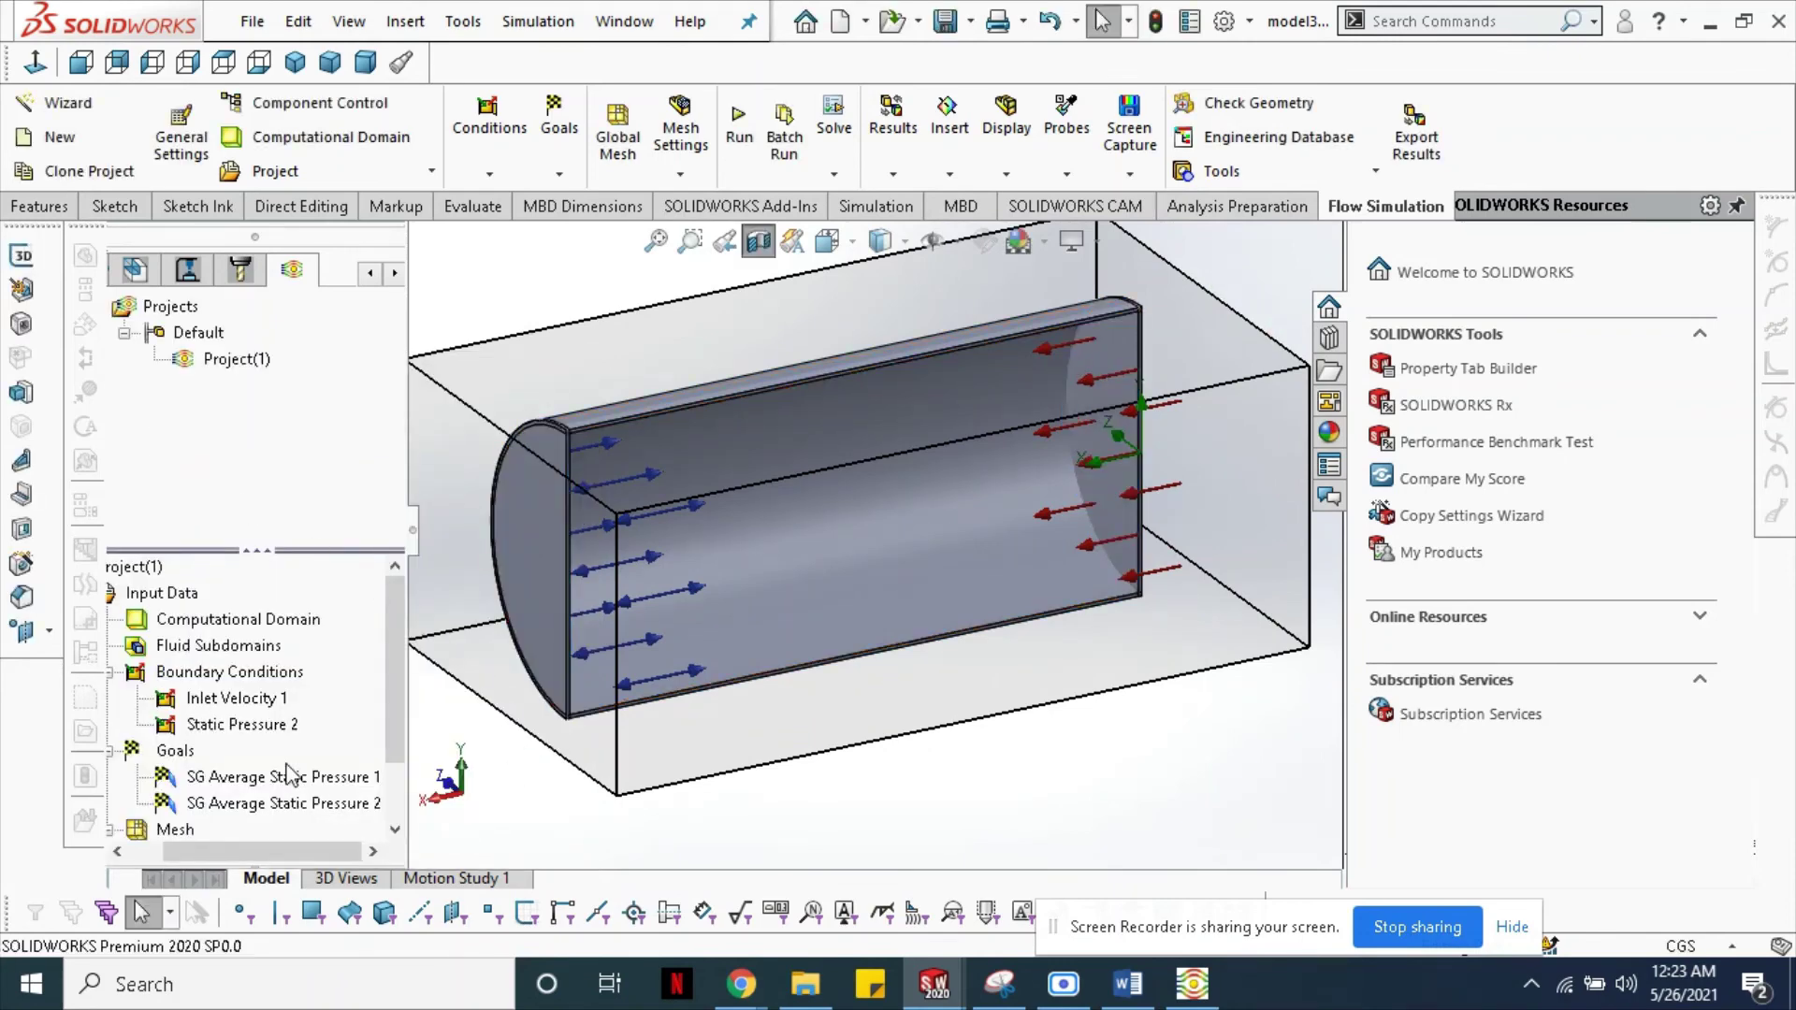
scroll(295, 787, down, 3)
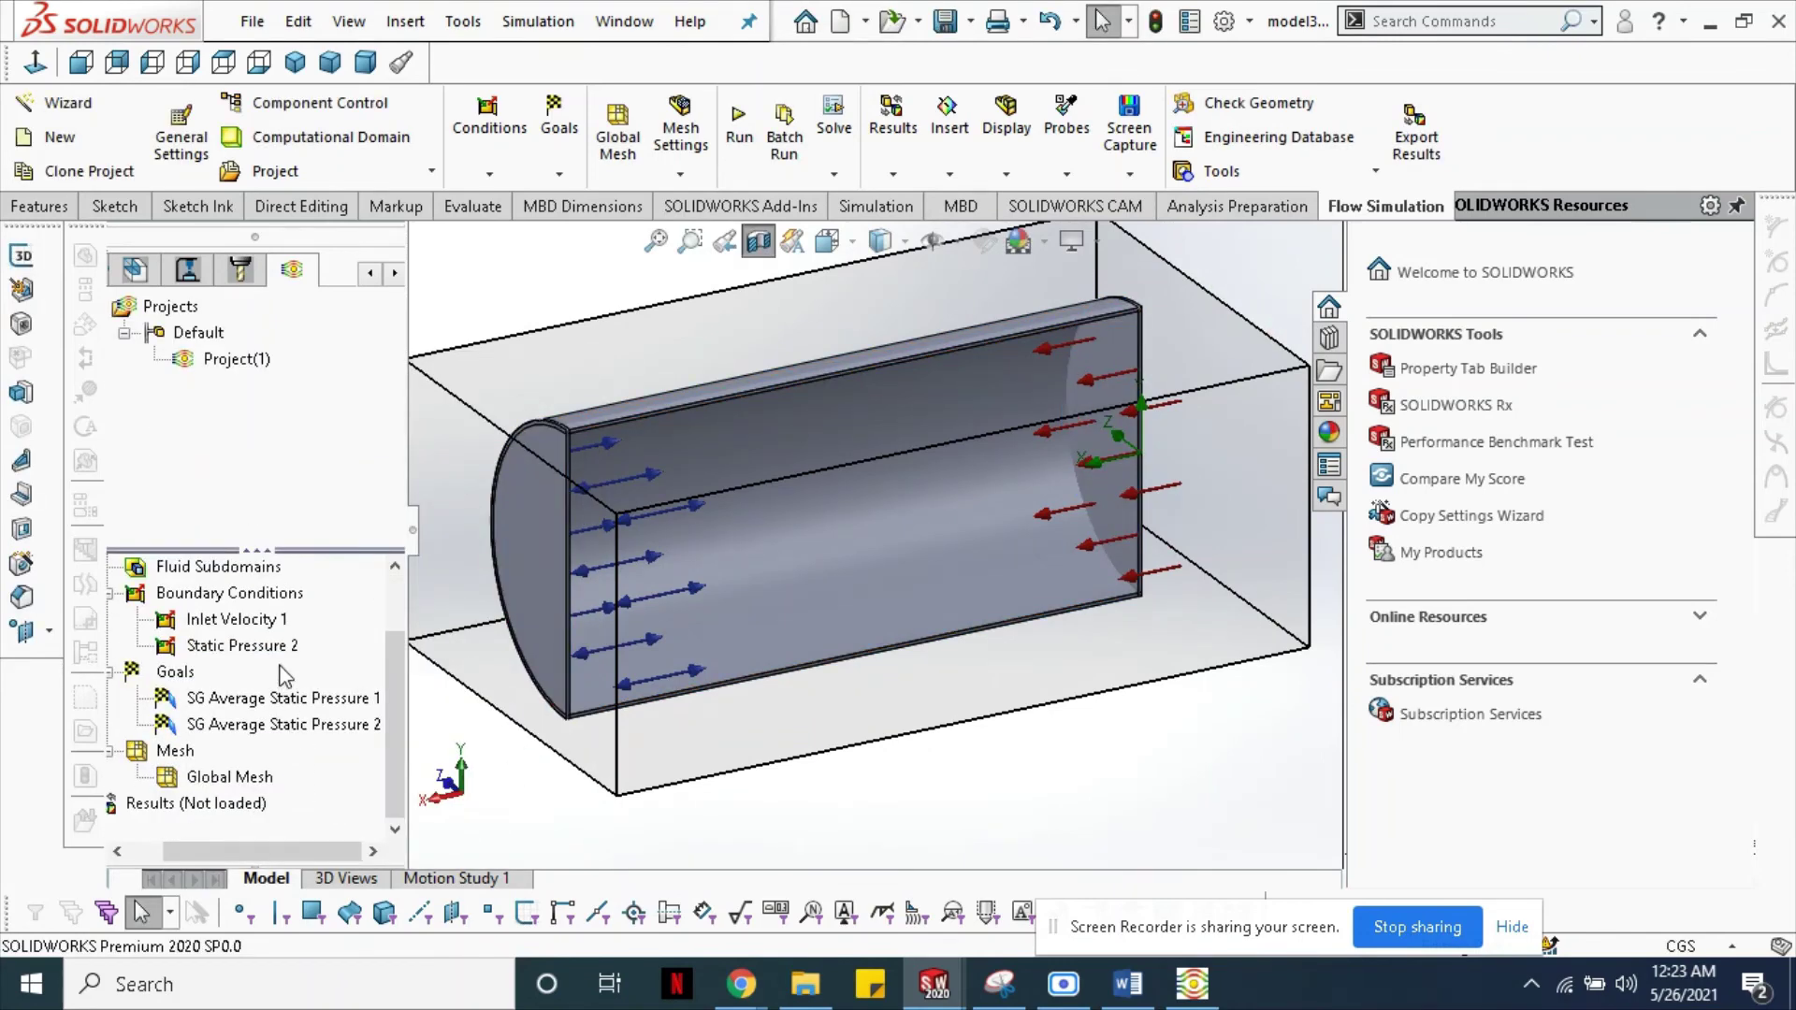
- Insert Equation Goal 1 from the Goals context menu, leaving an empty expression editor
right_click(174, 679)
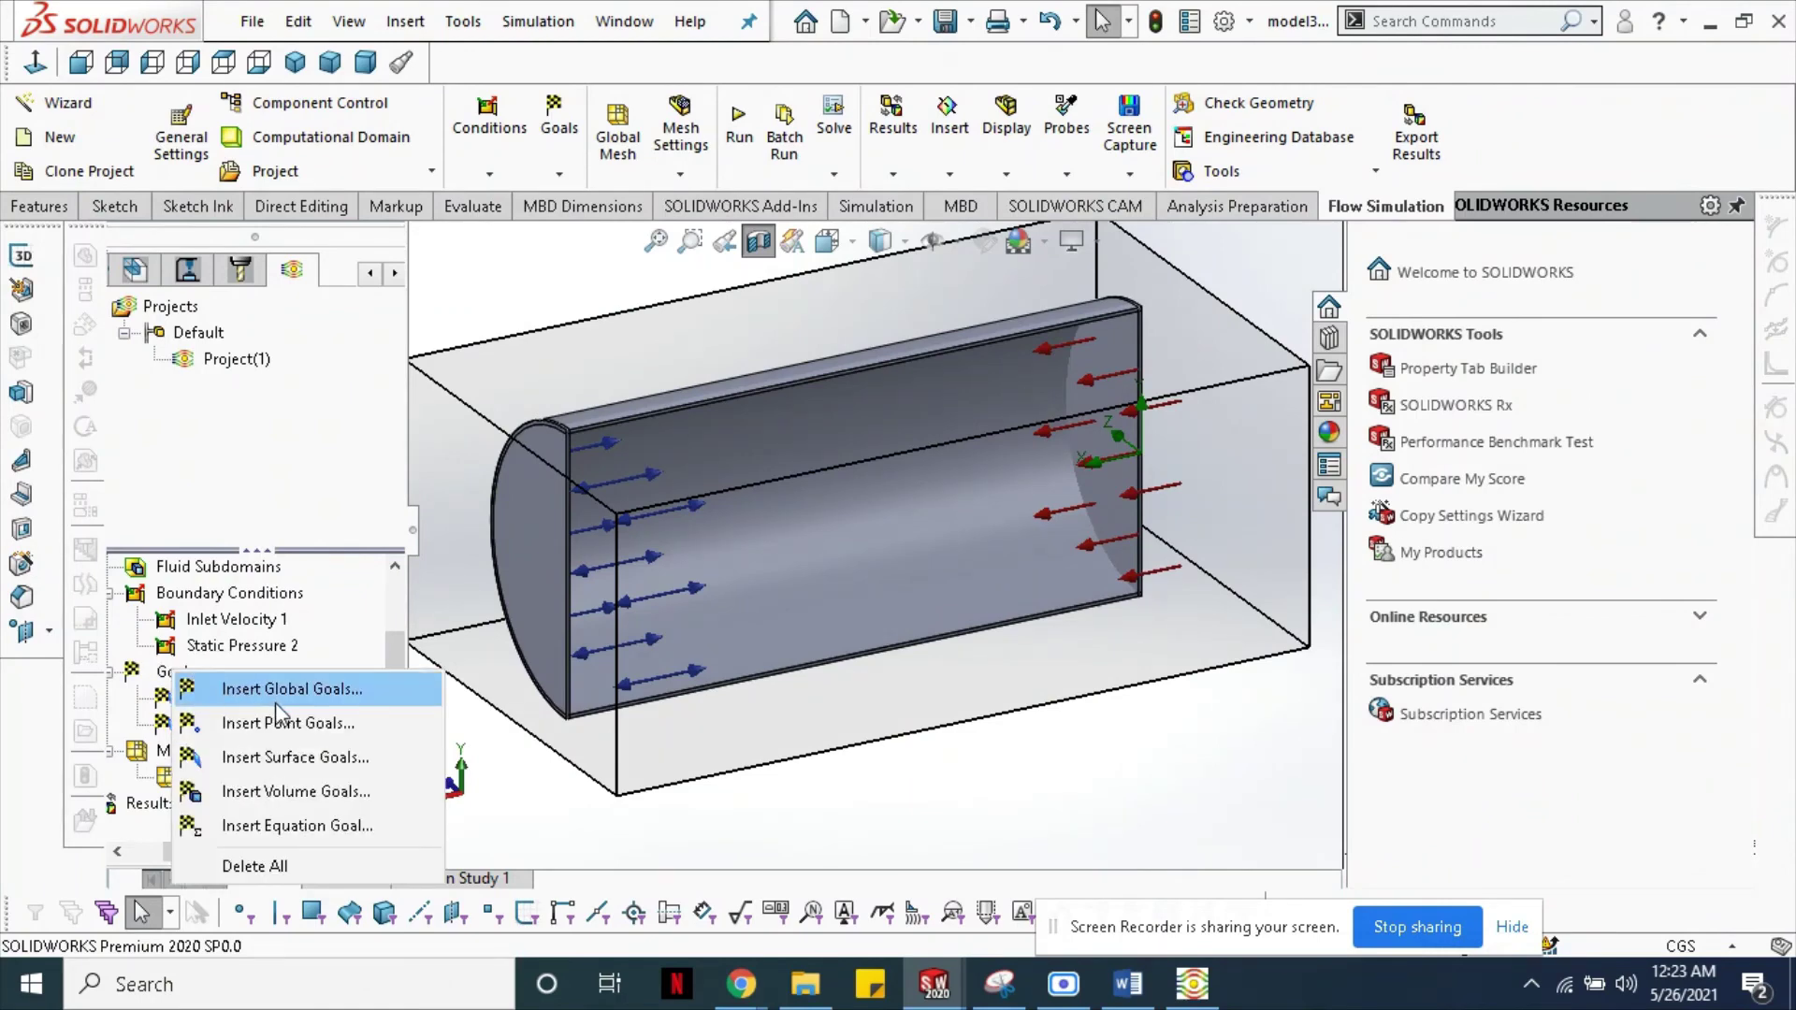
click(120, 718)
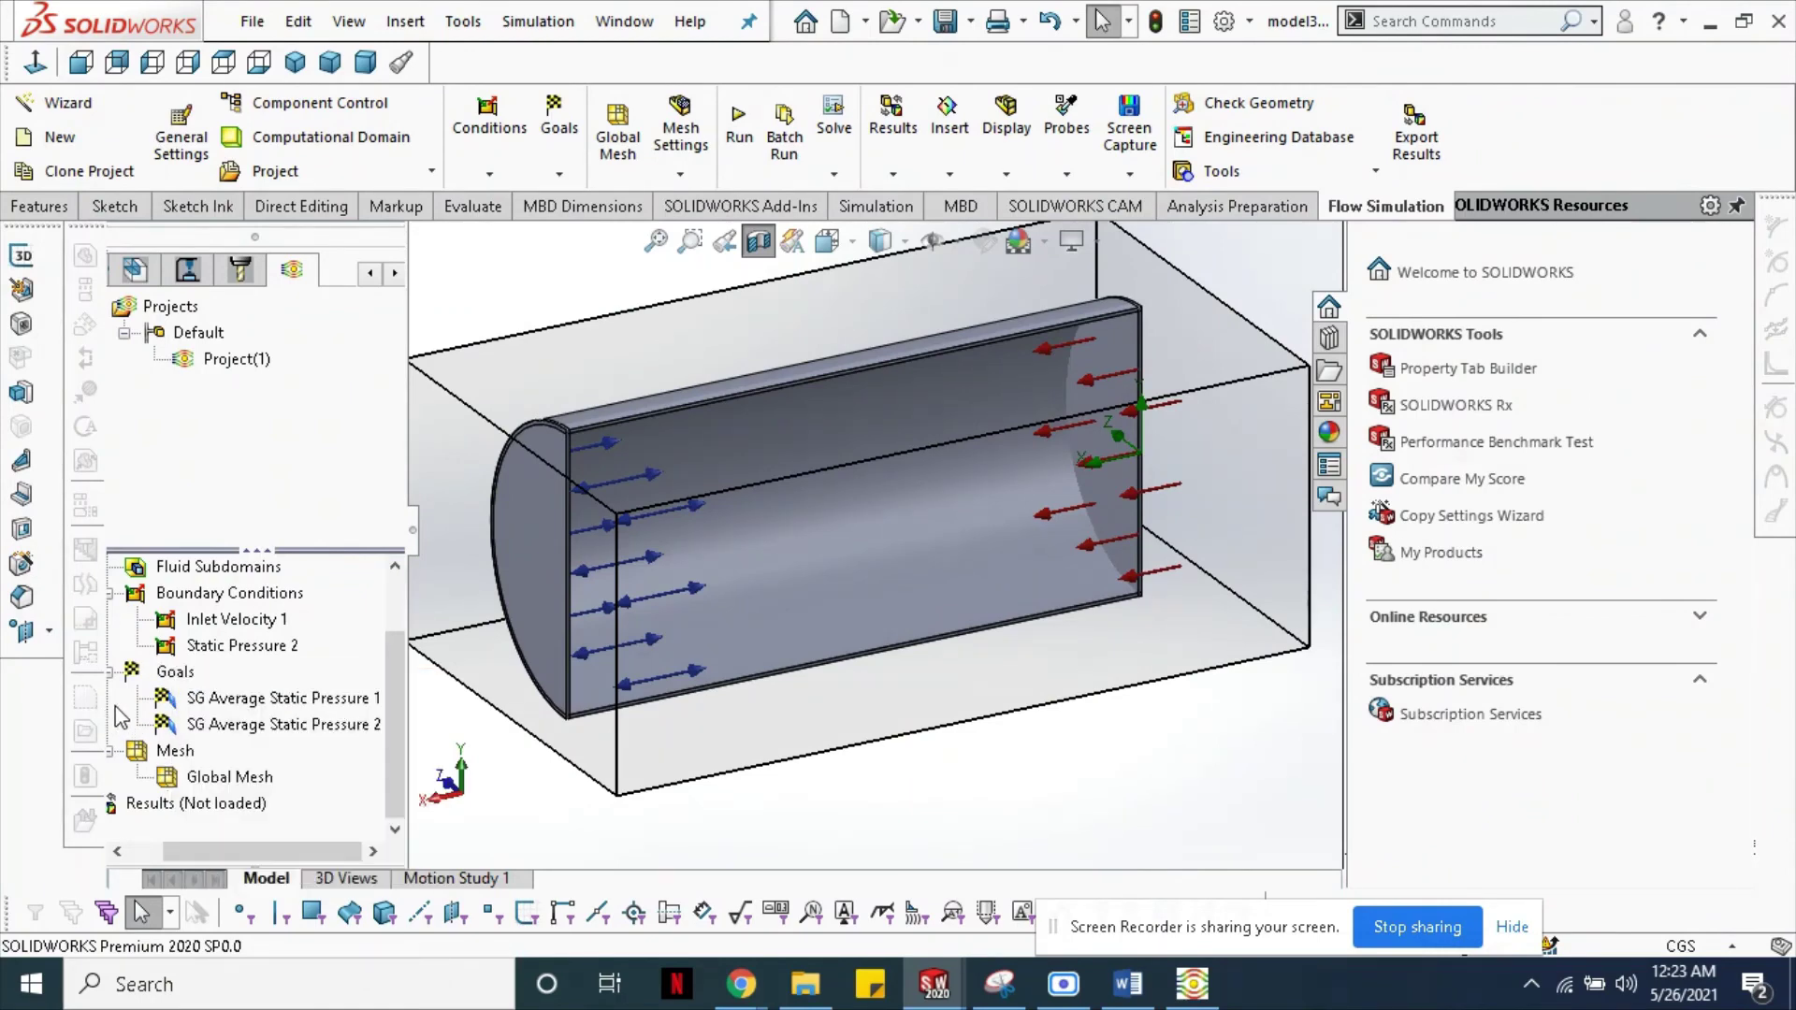
right_click(140, 680)
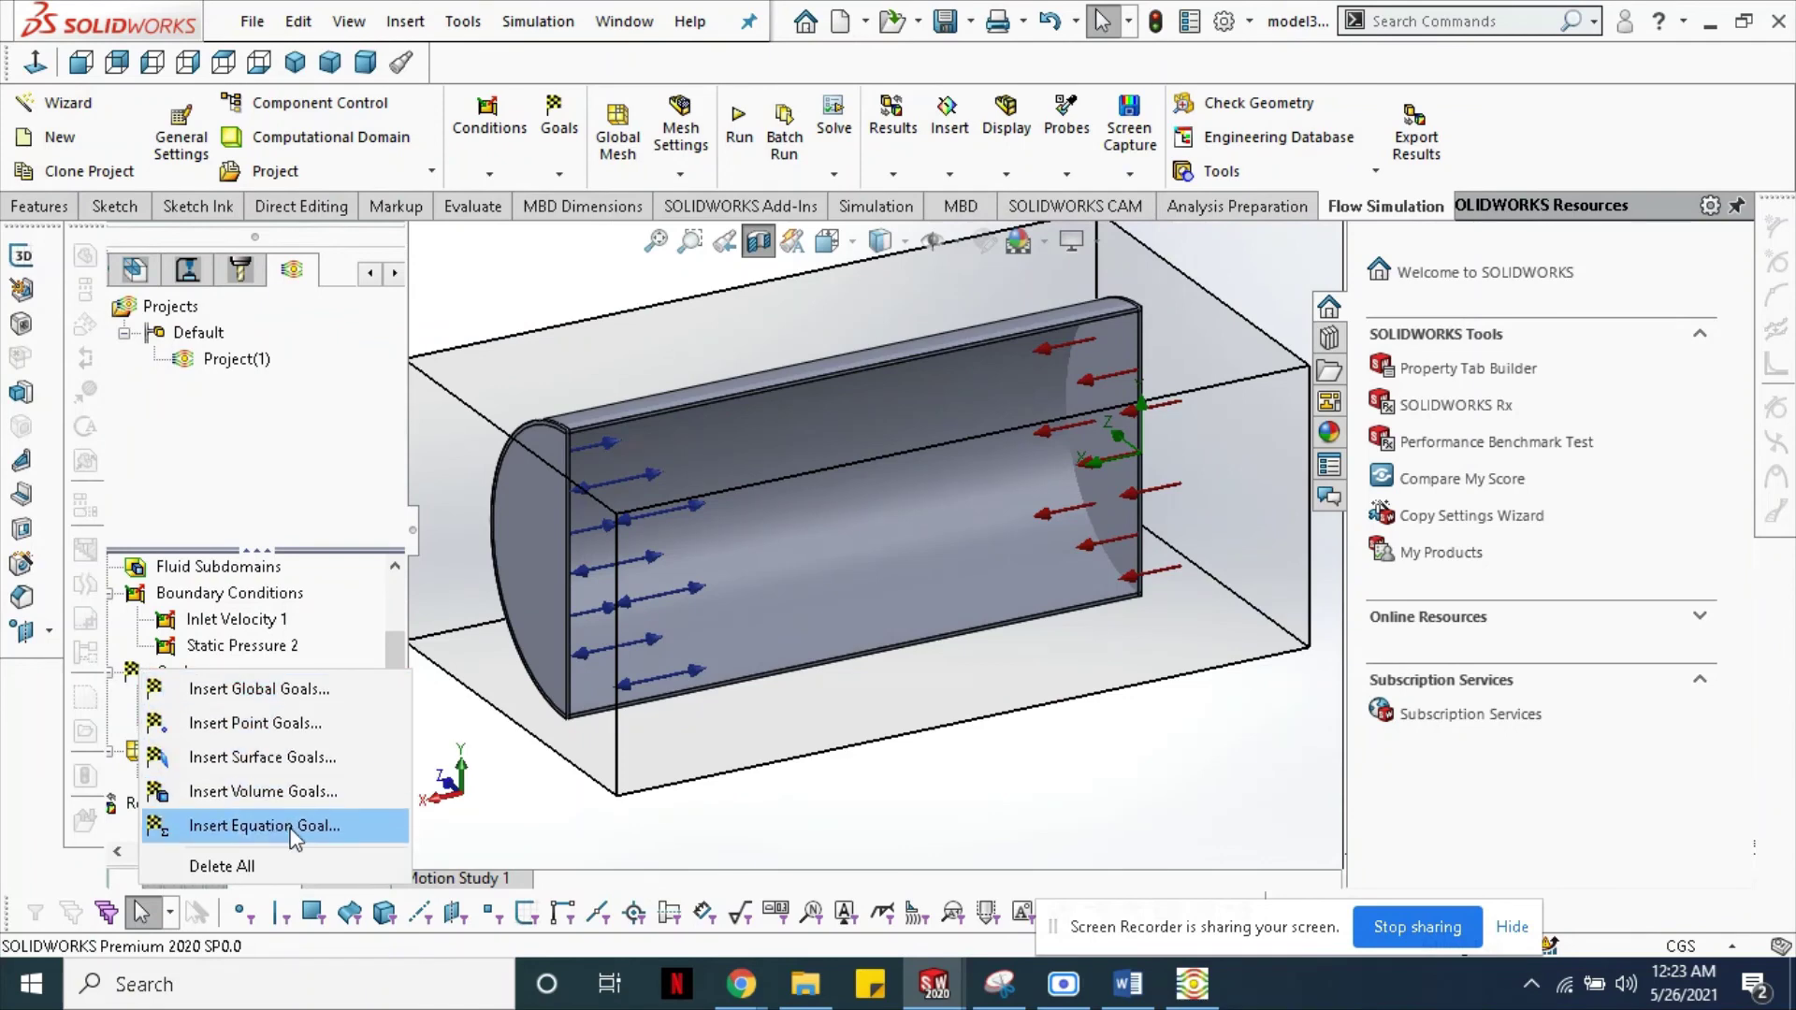
click(300, 807)
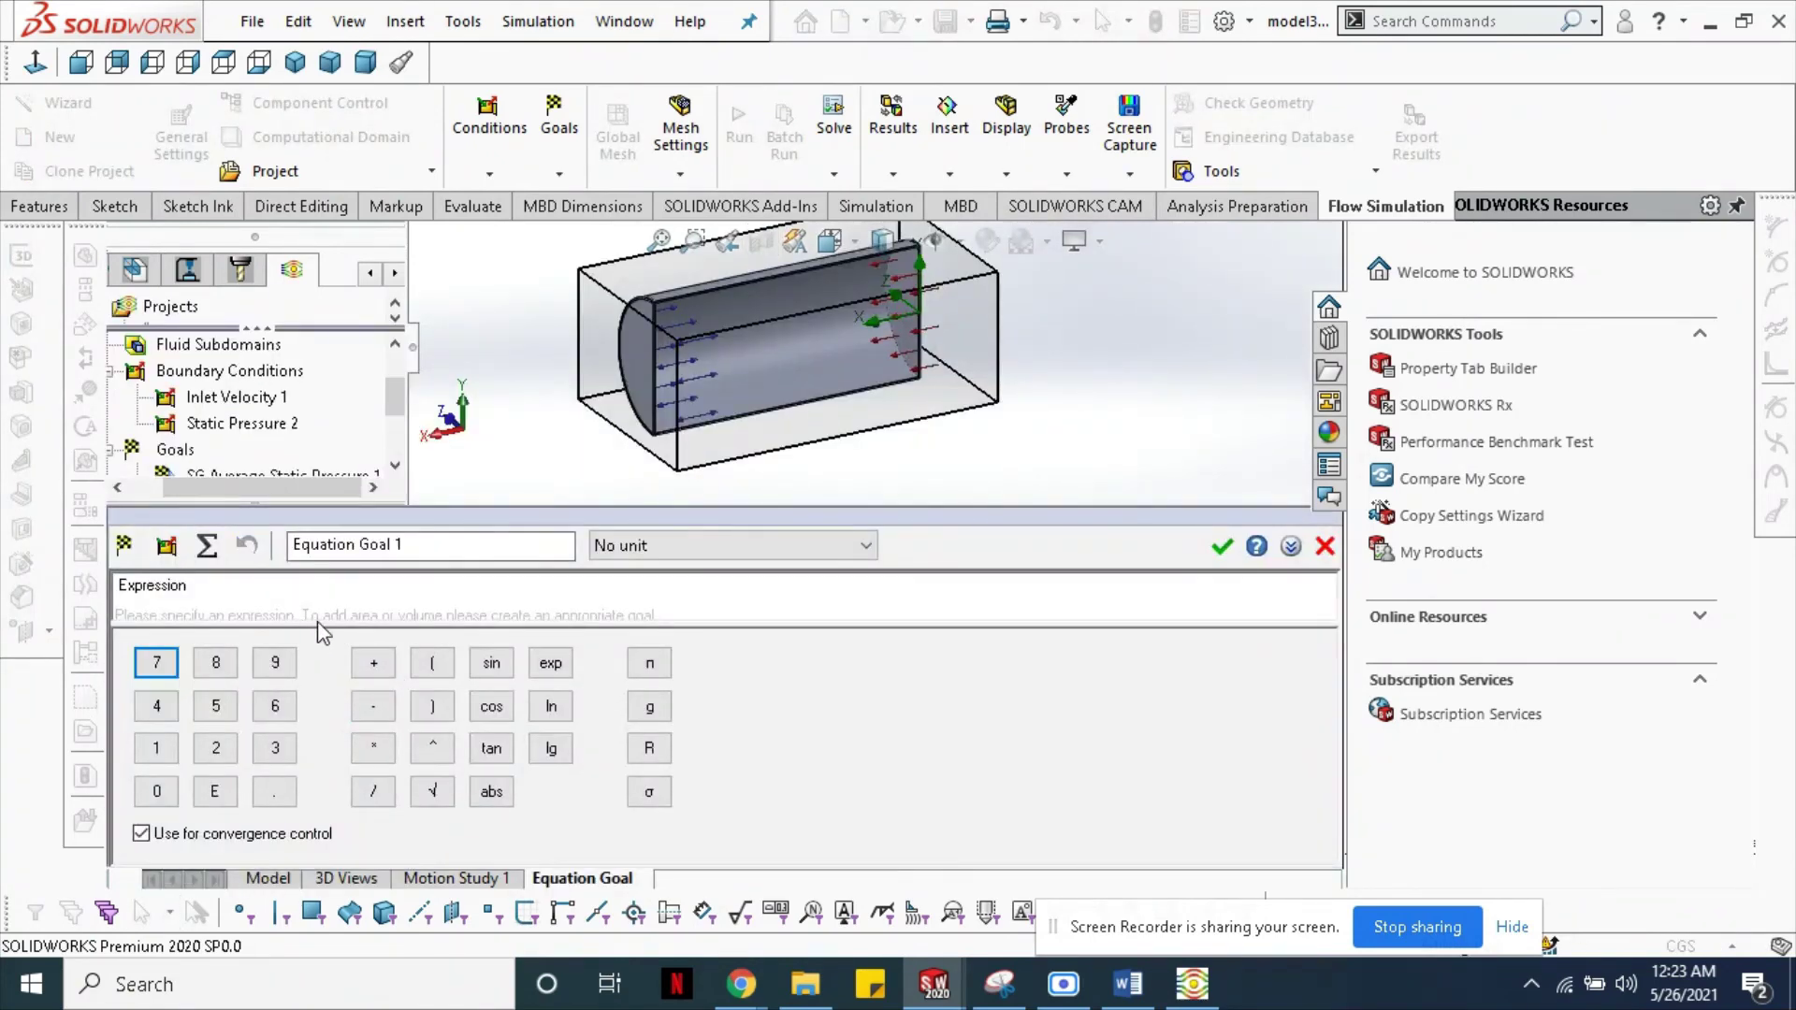
- Resize the Equation Goal panel so the pressure goals in the tree are visible
drag(318, 622, 318, 661)
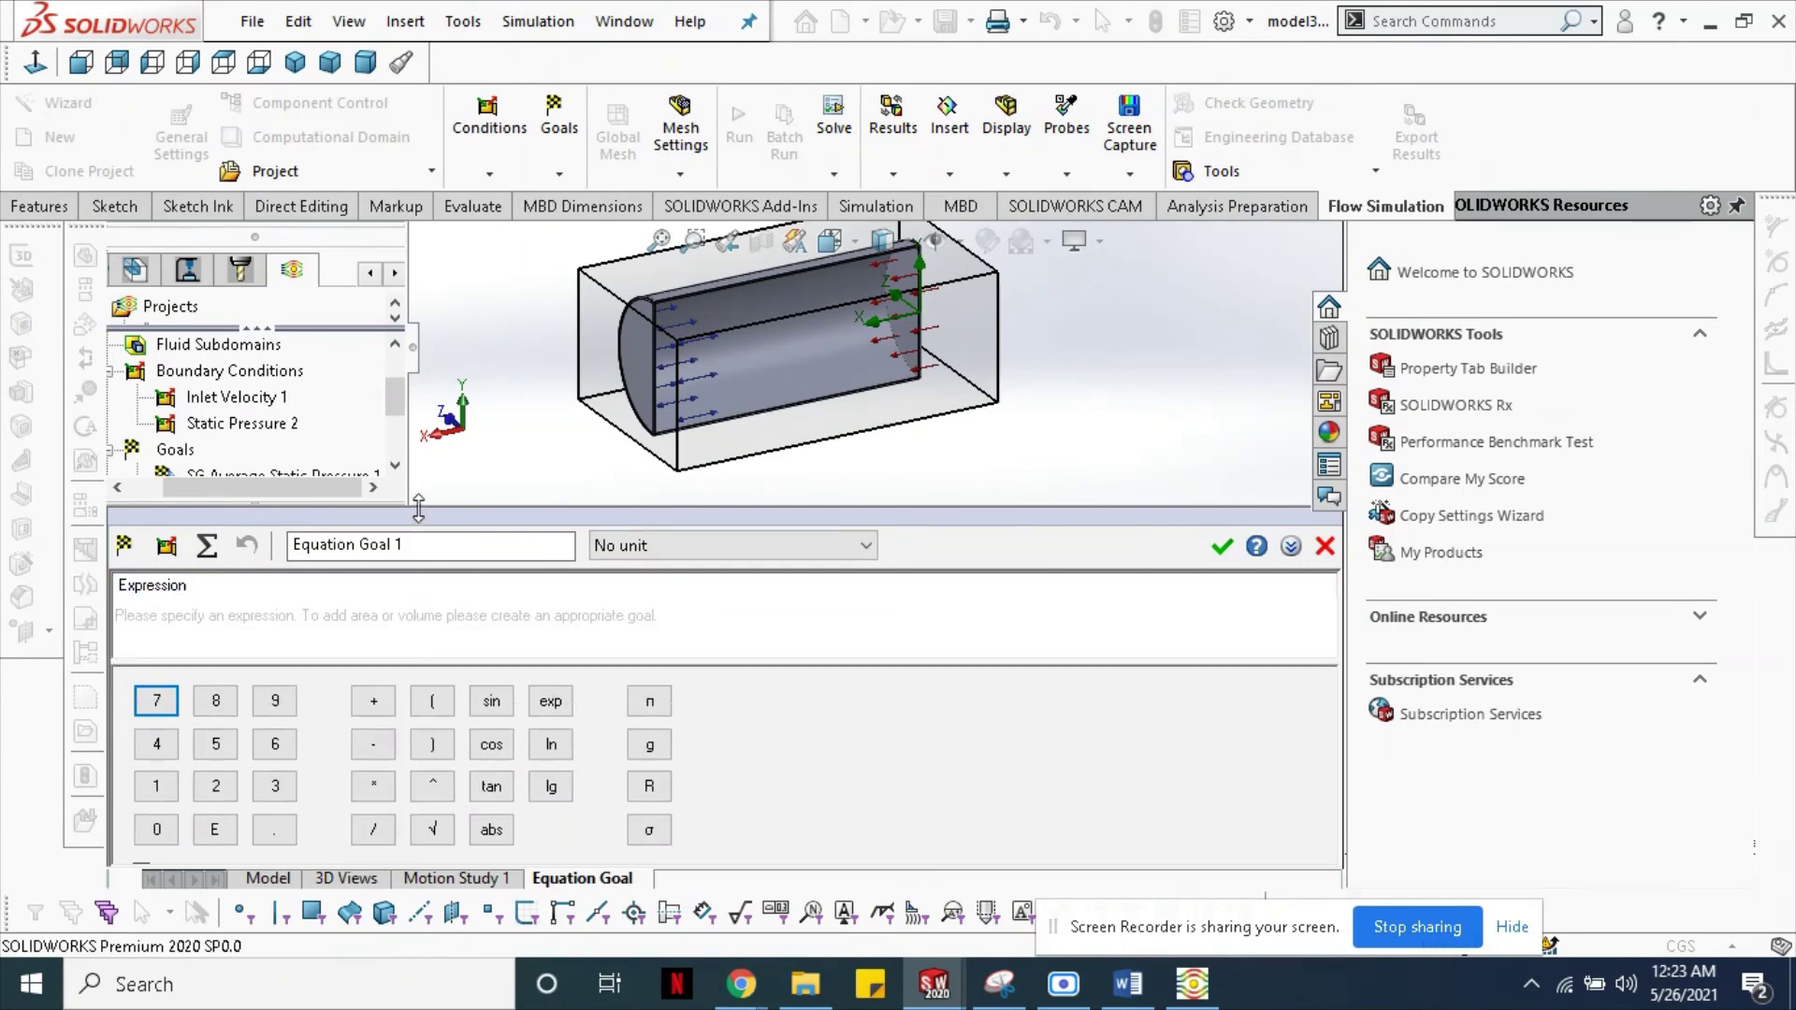
drag(418, 508, 418, 598)
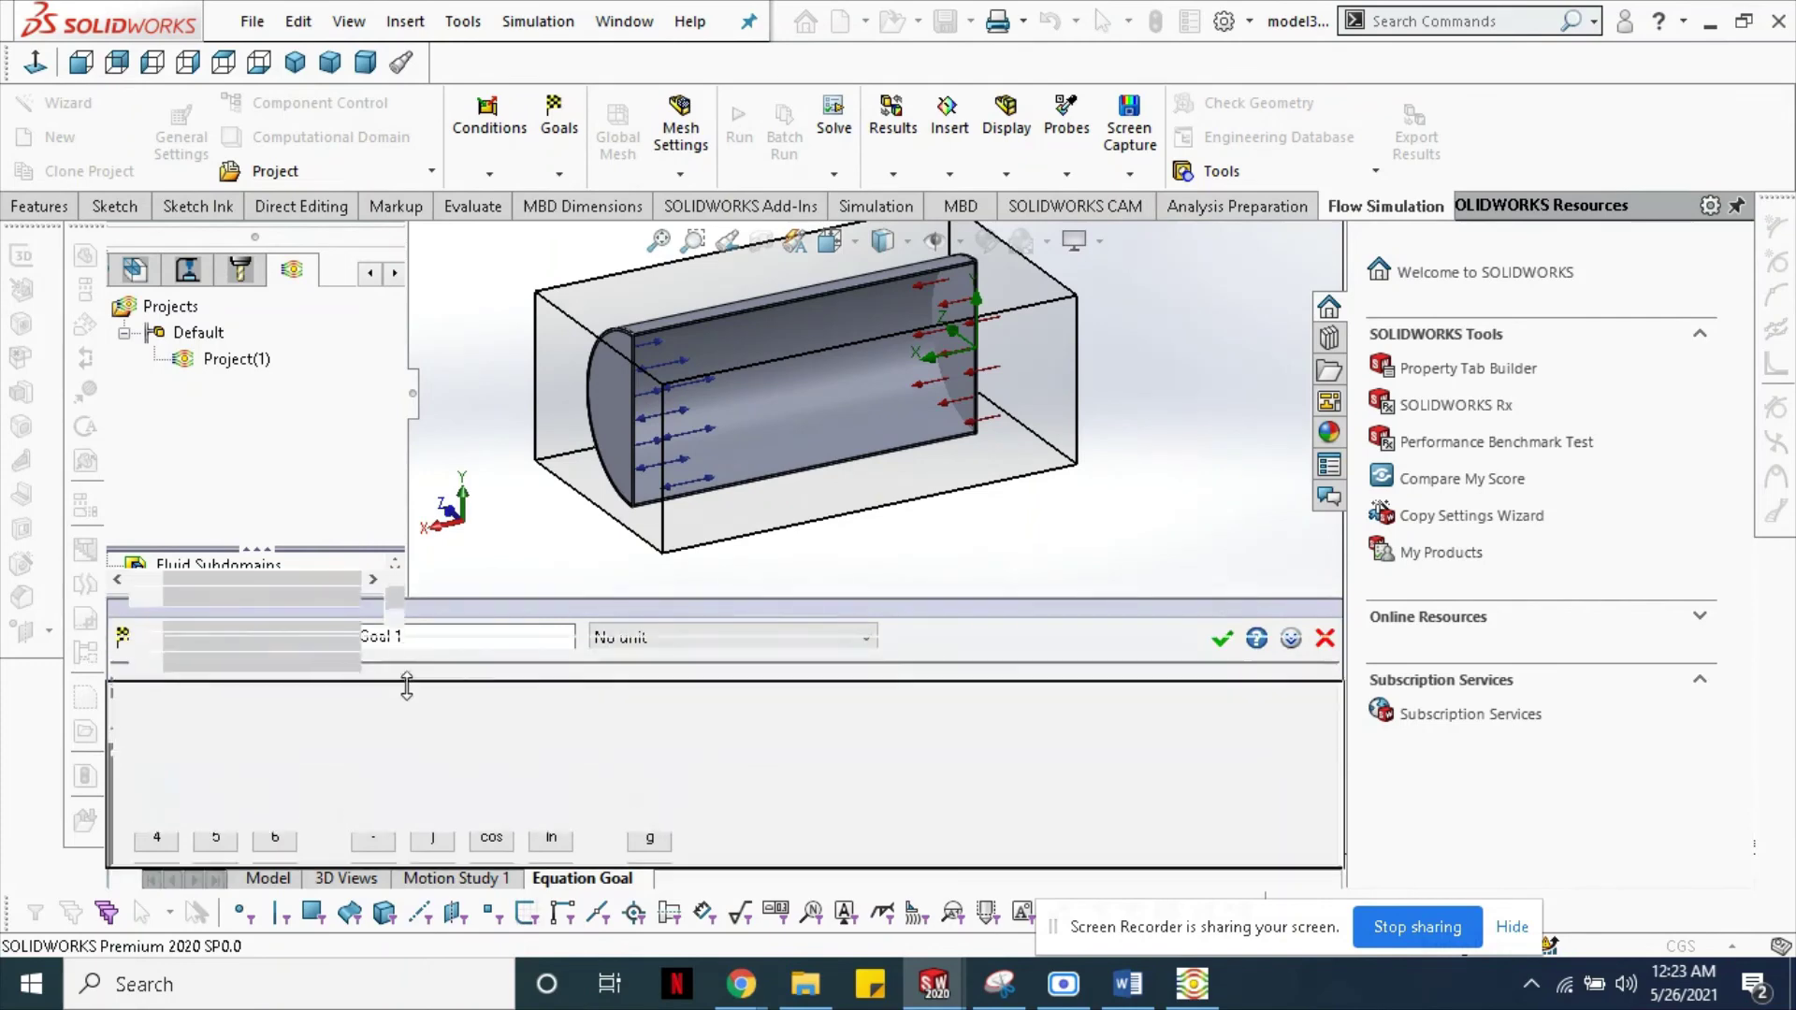
drag(401, 598, 322, 689)
scroll(383, 655, down, 2)
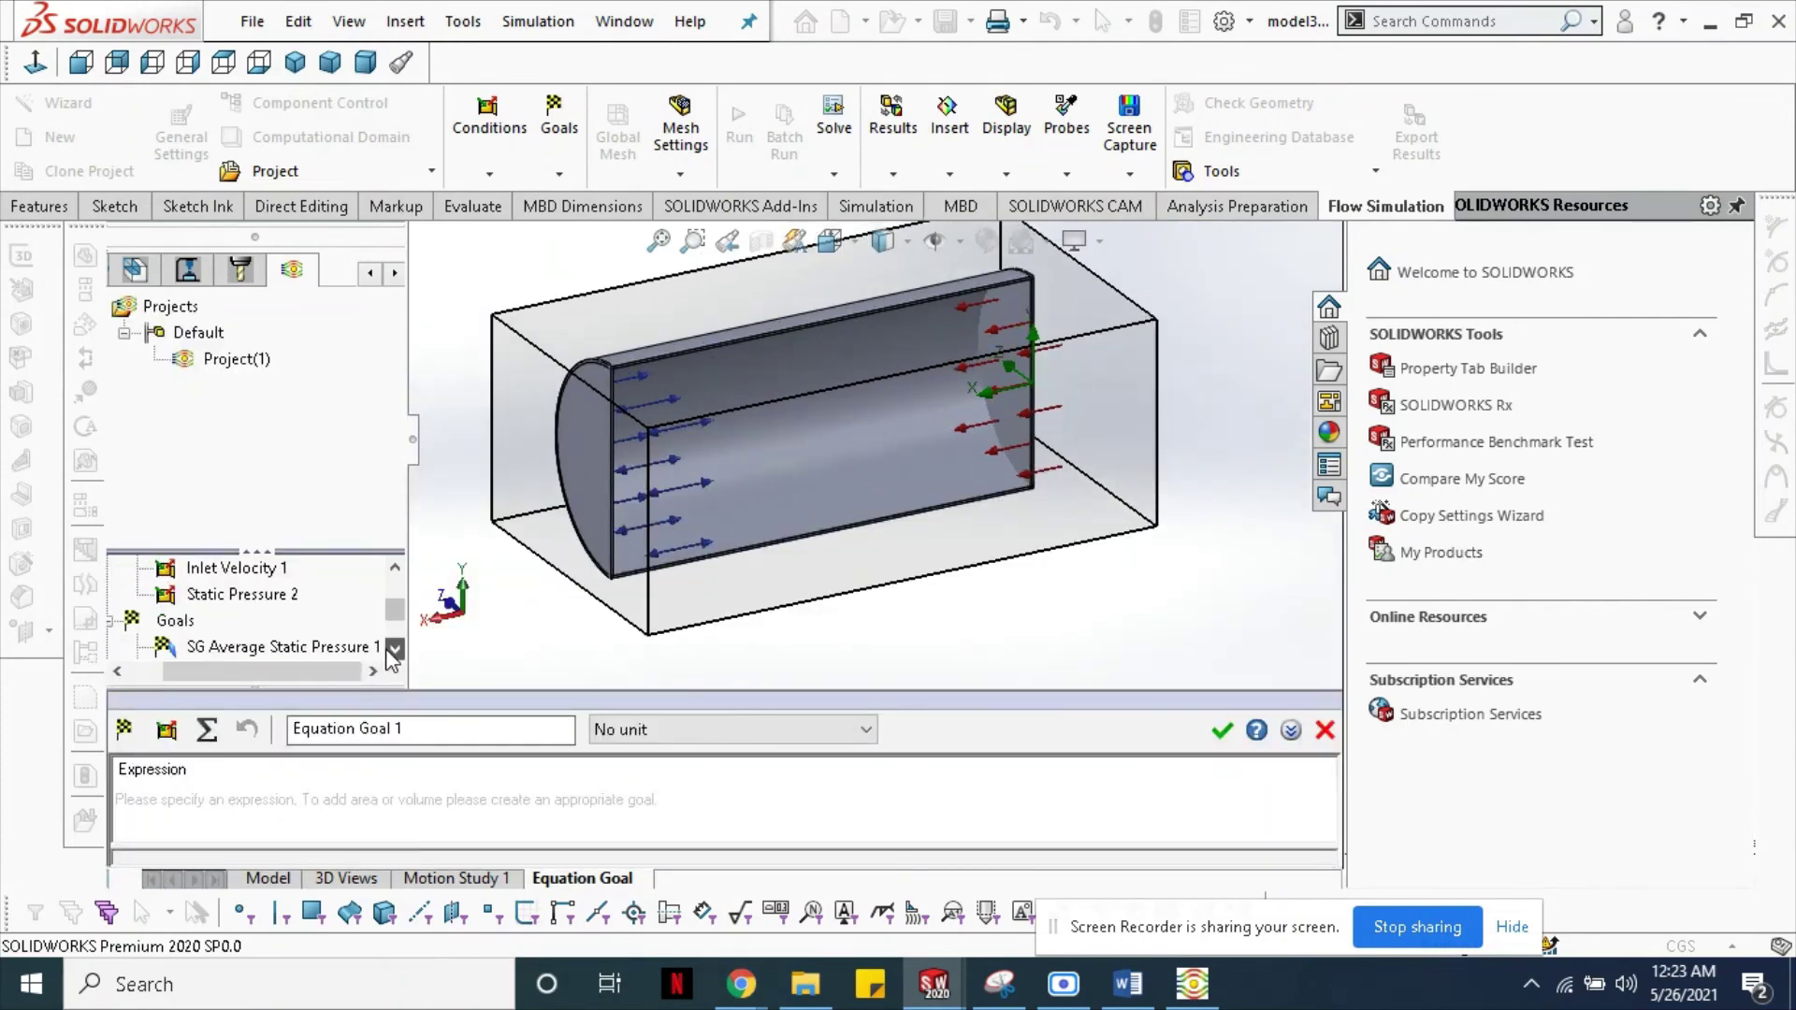
scroll(383, 655, down, 1)
- Set Equation Goal 1 to ({SG Average Static Pressure 1}-{SG Average Static Pressure 2})/0.5 and confirm
click(301, 622)
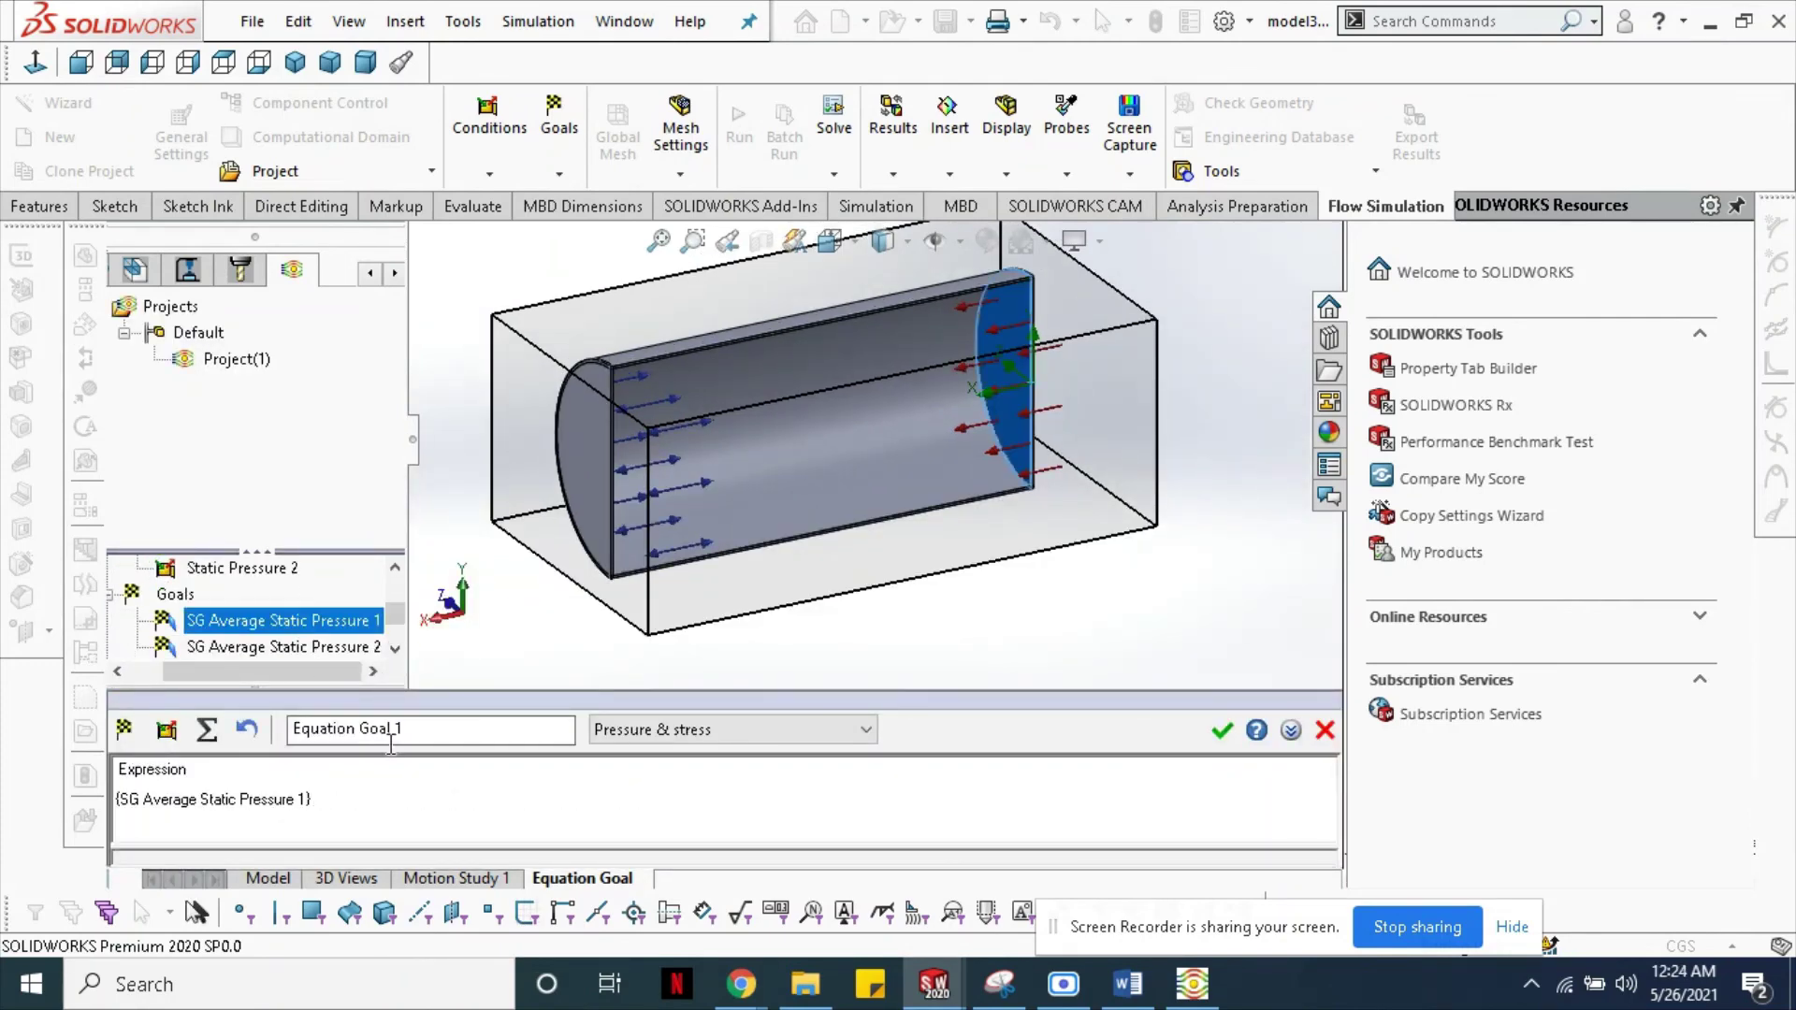
text(-)
click(322, 646)
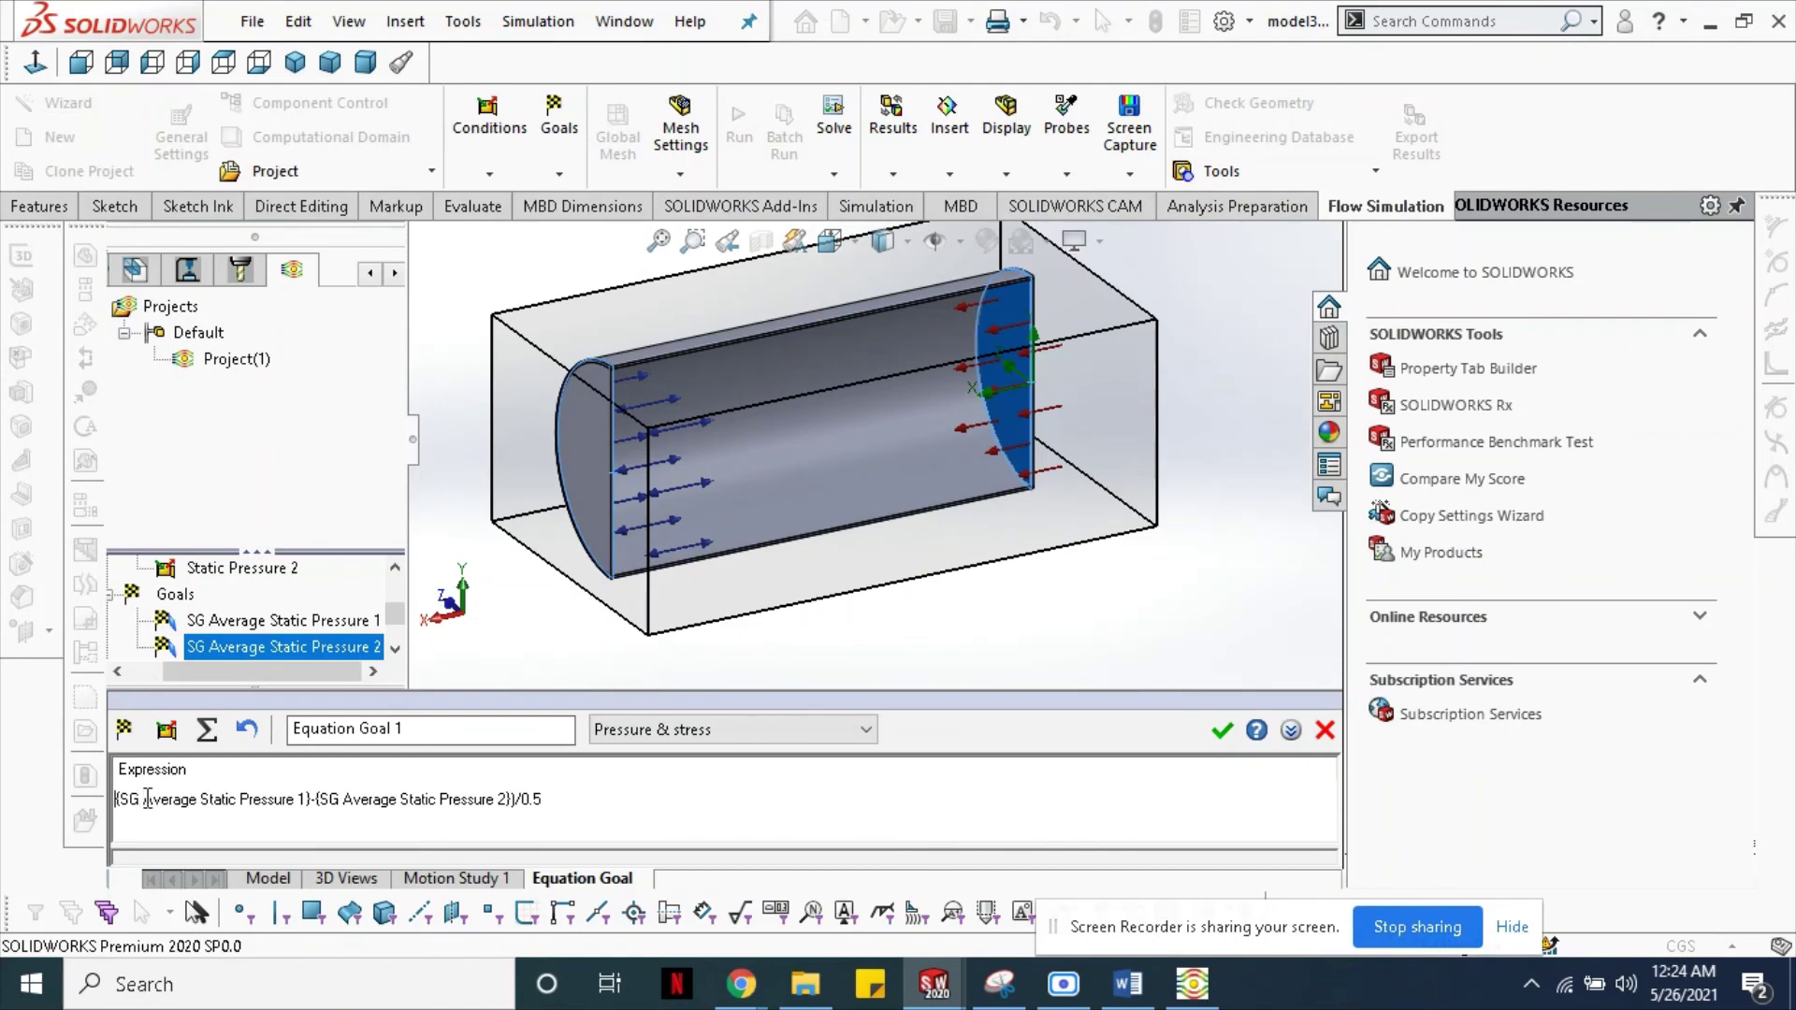
text(()
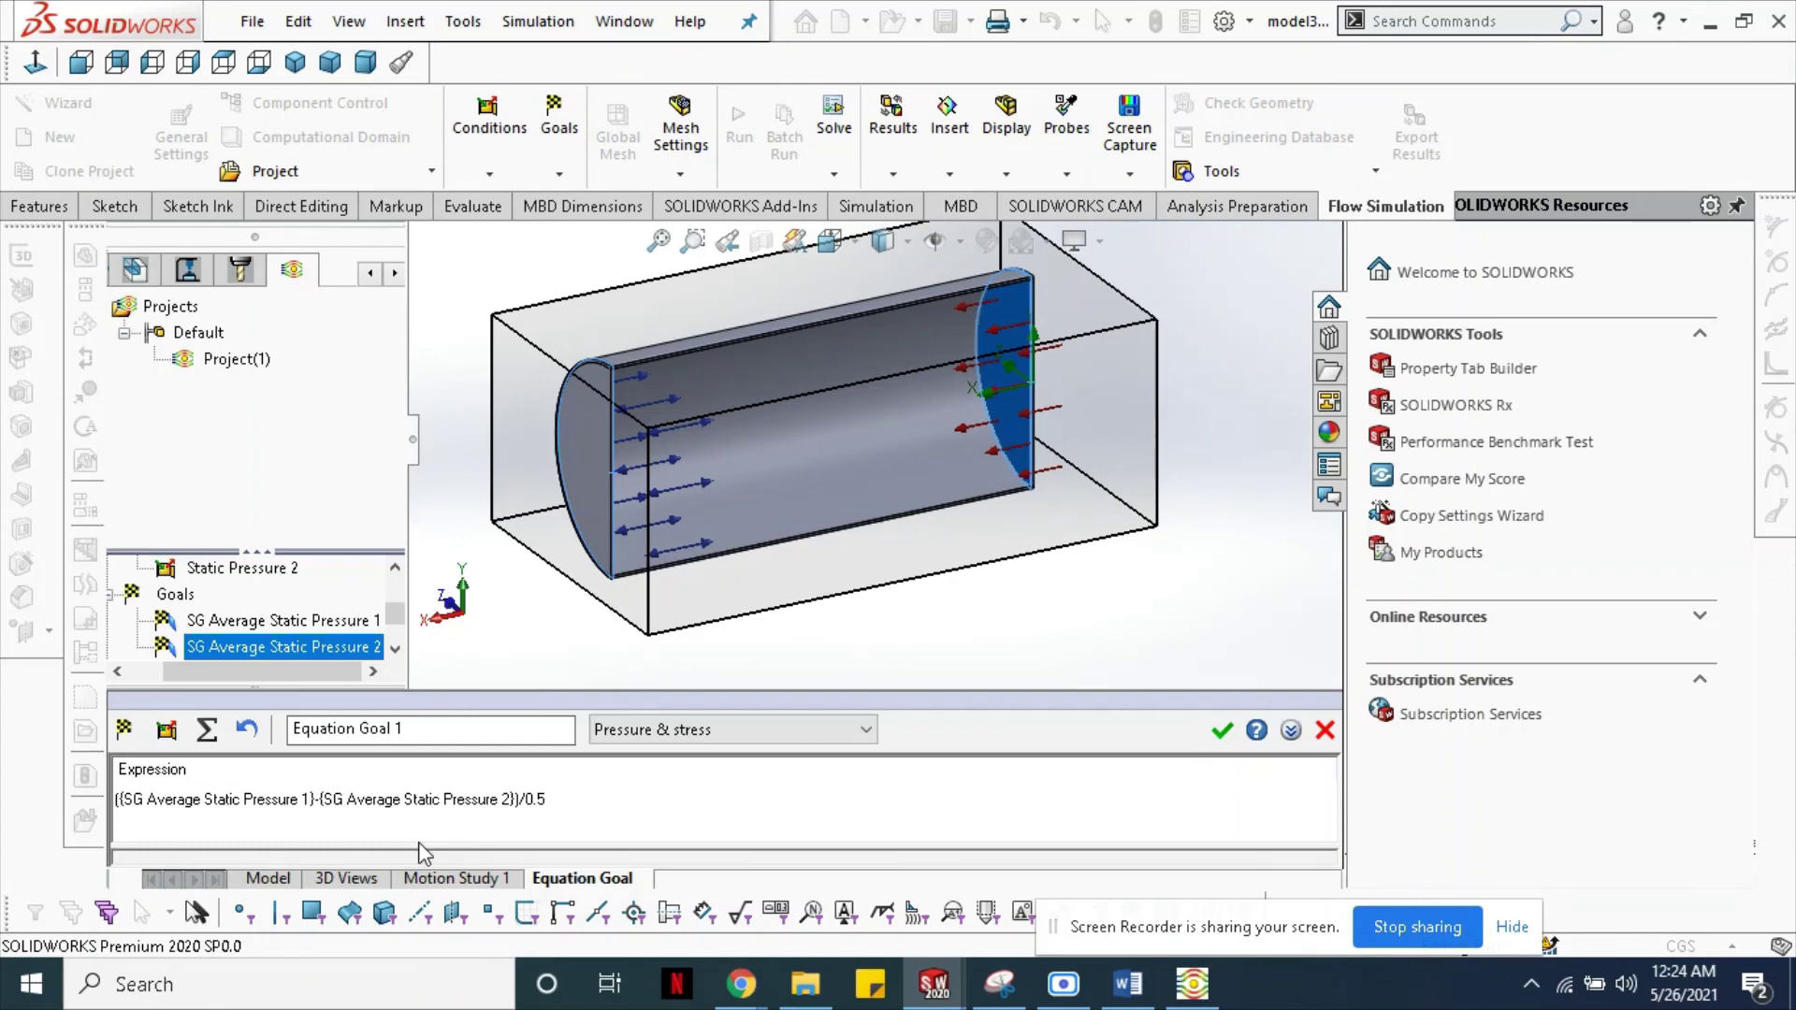
click(1222, 732)
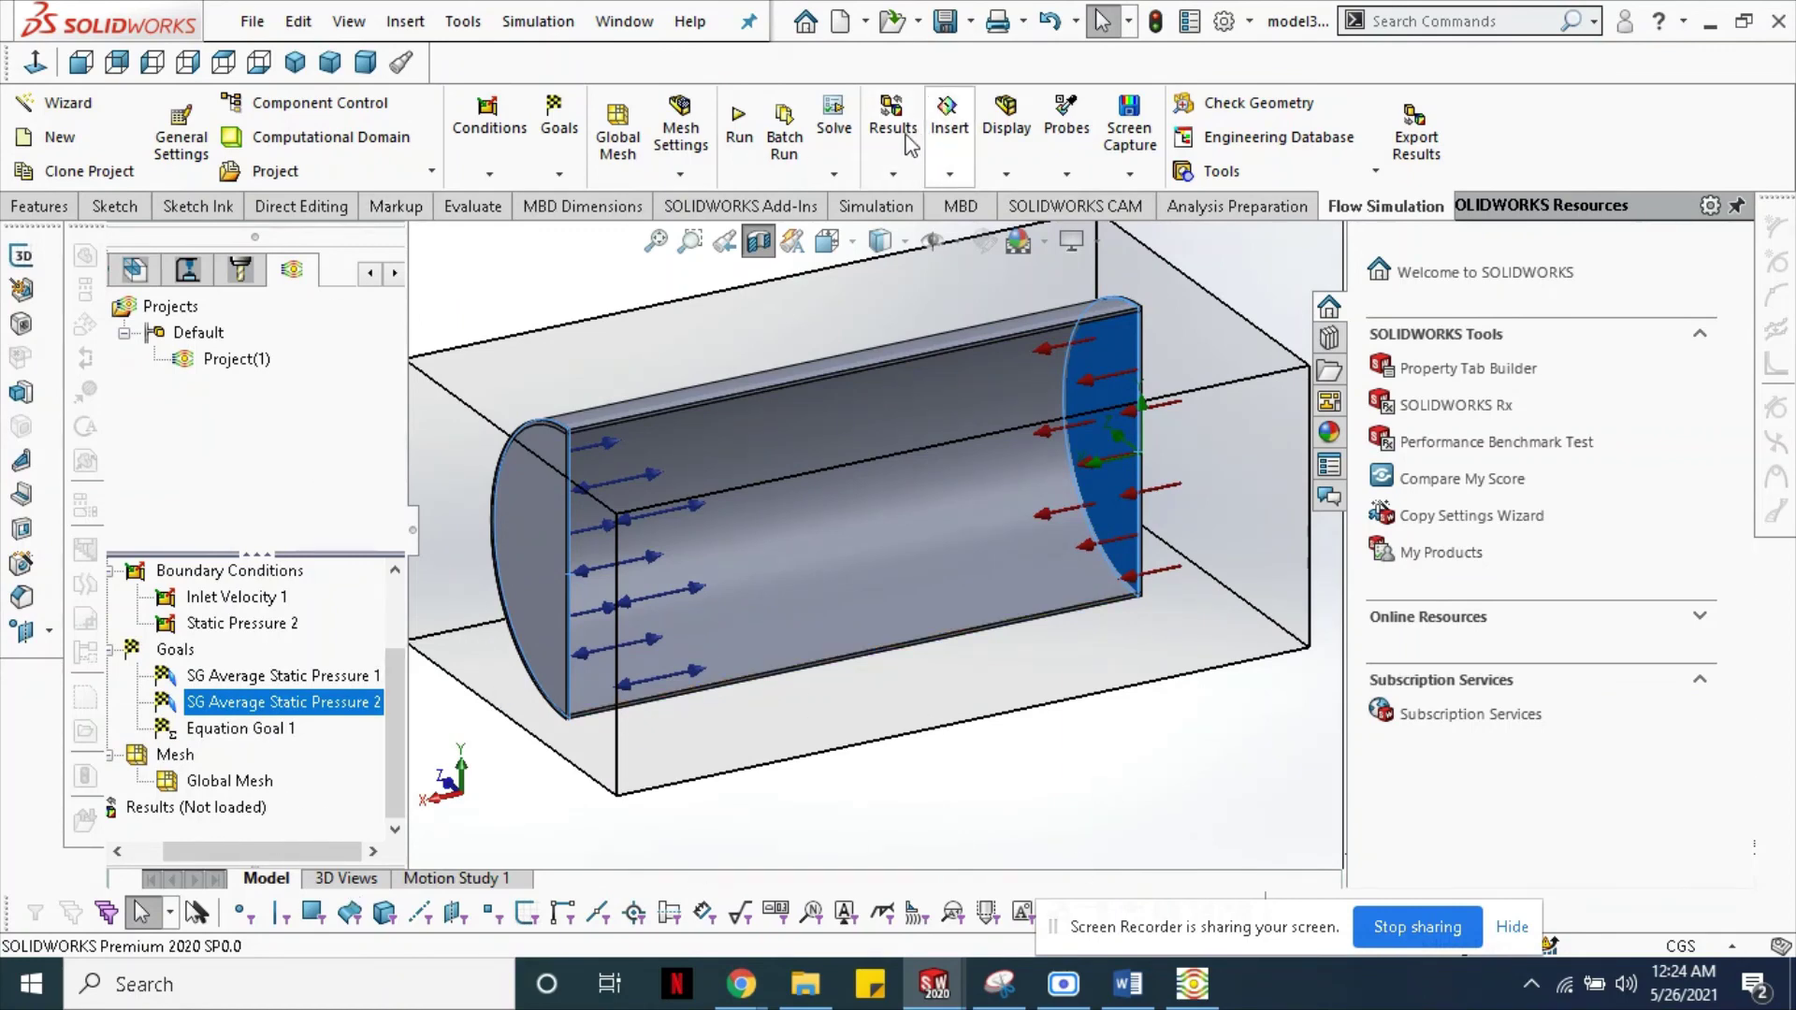
- Run the calculation and watch the solver reach all three goals at 49 iterations
click(737, 131)
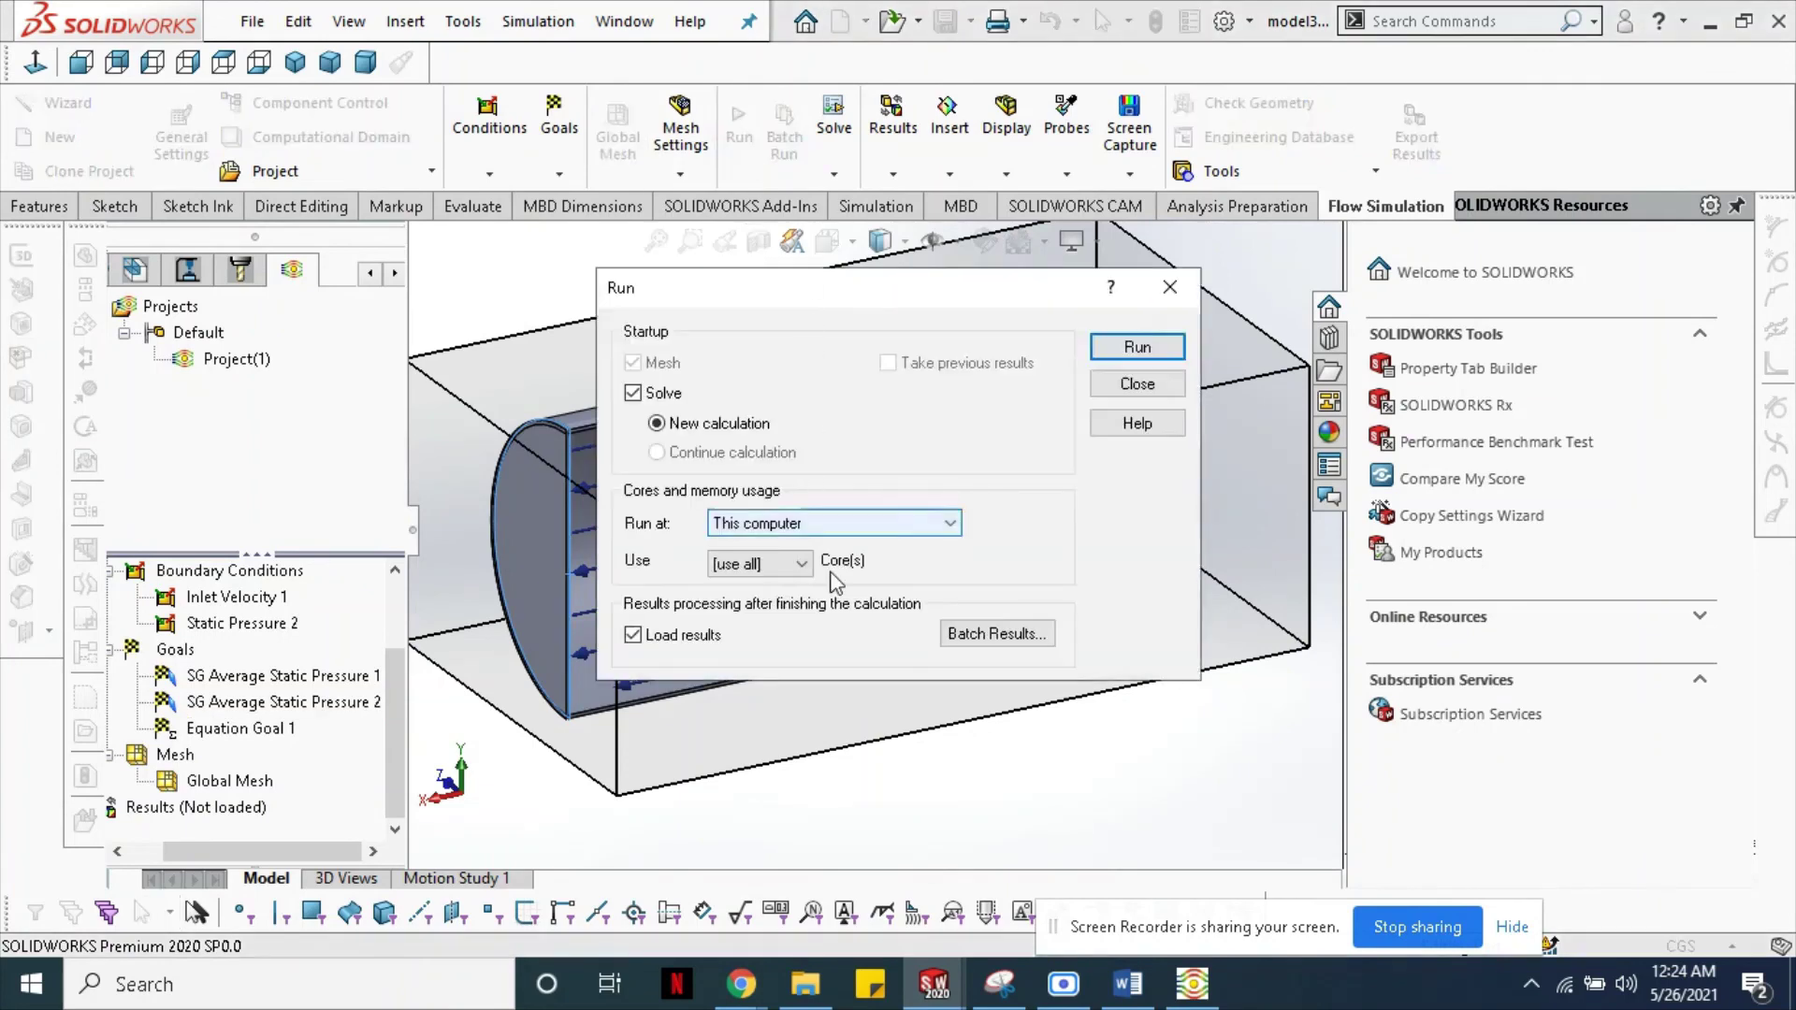
click(1126, 351)
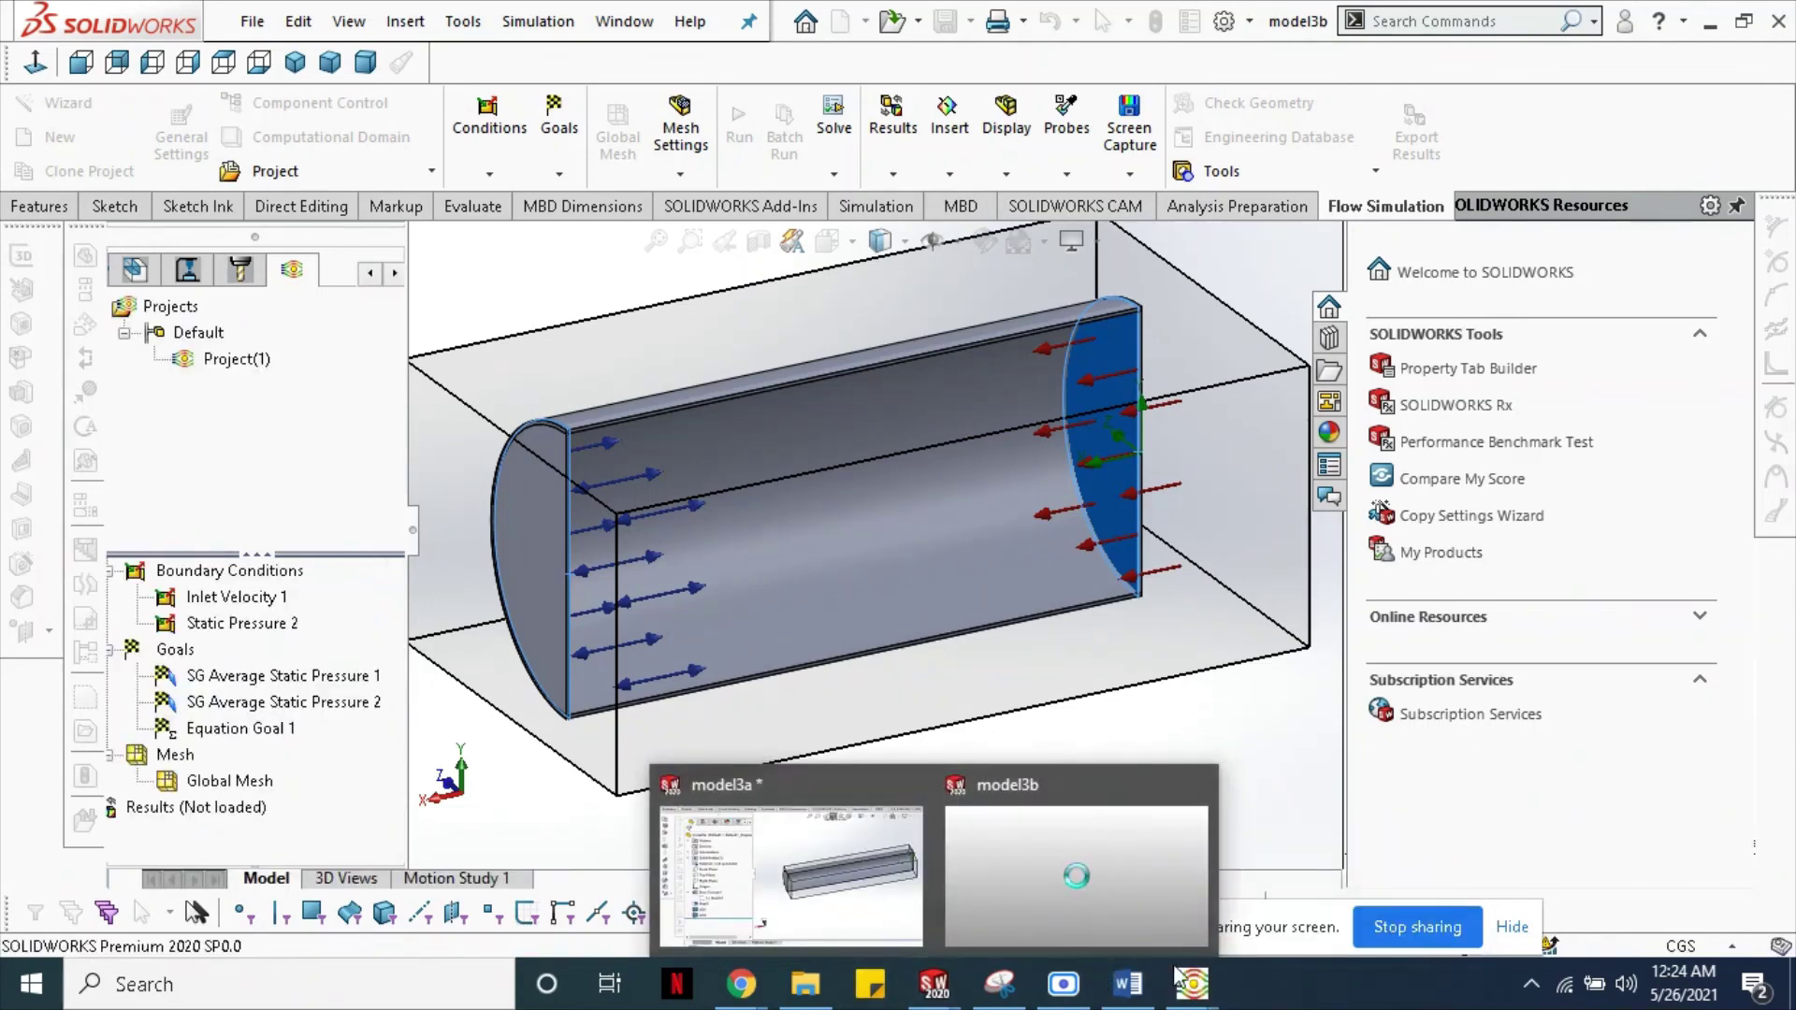
click(1293, 912)
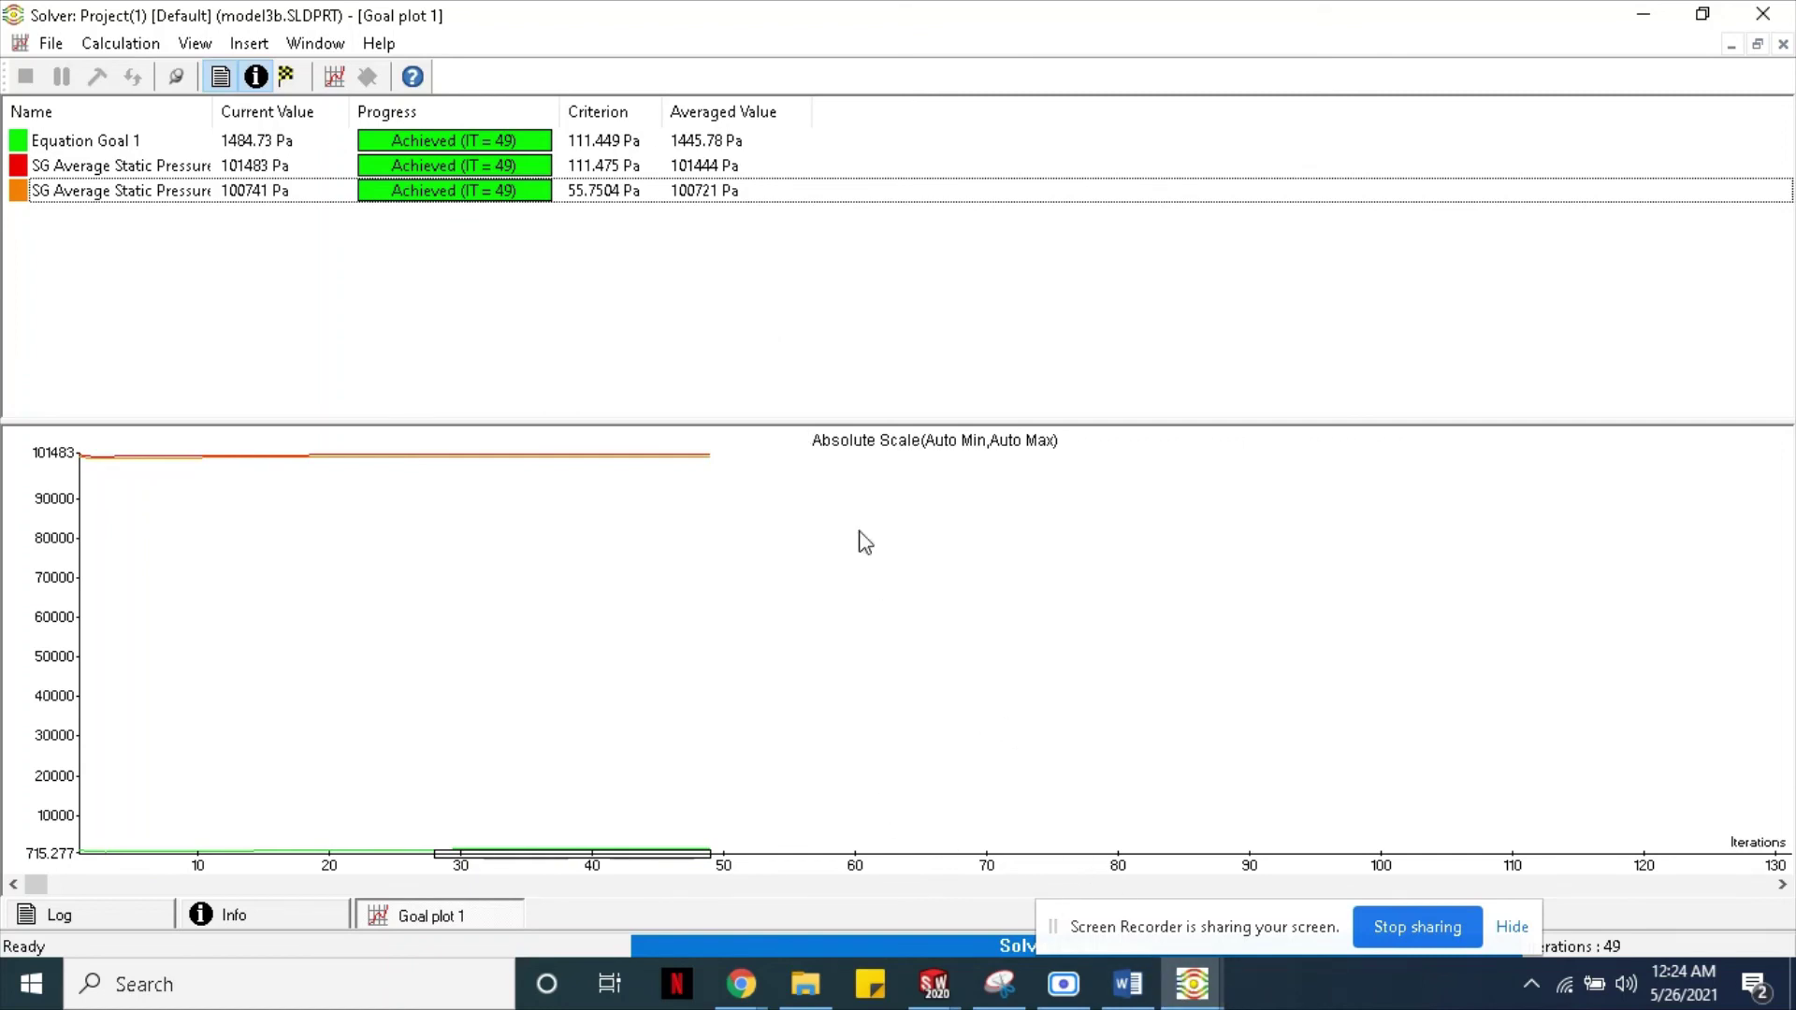
- Check model3b's Equation Goal 1 result (1484.73 Pa), then view model3a's goal values
click(547, 140)
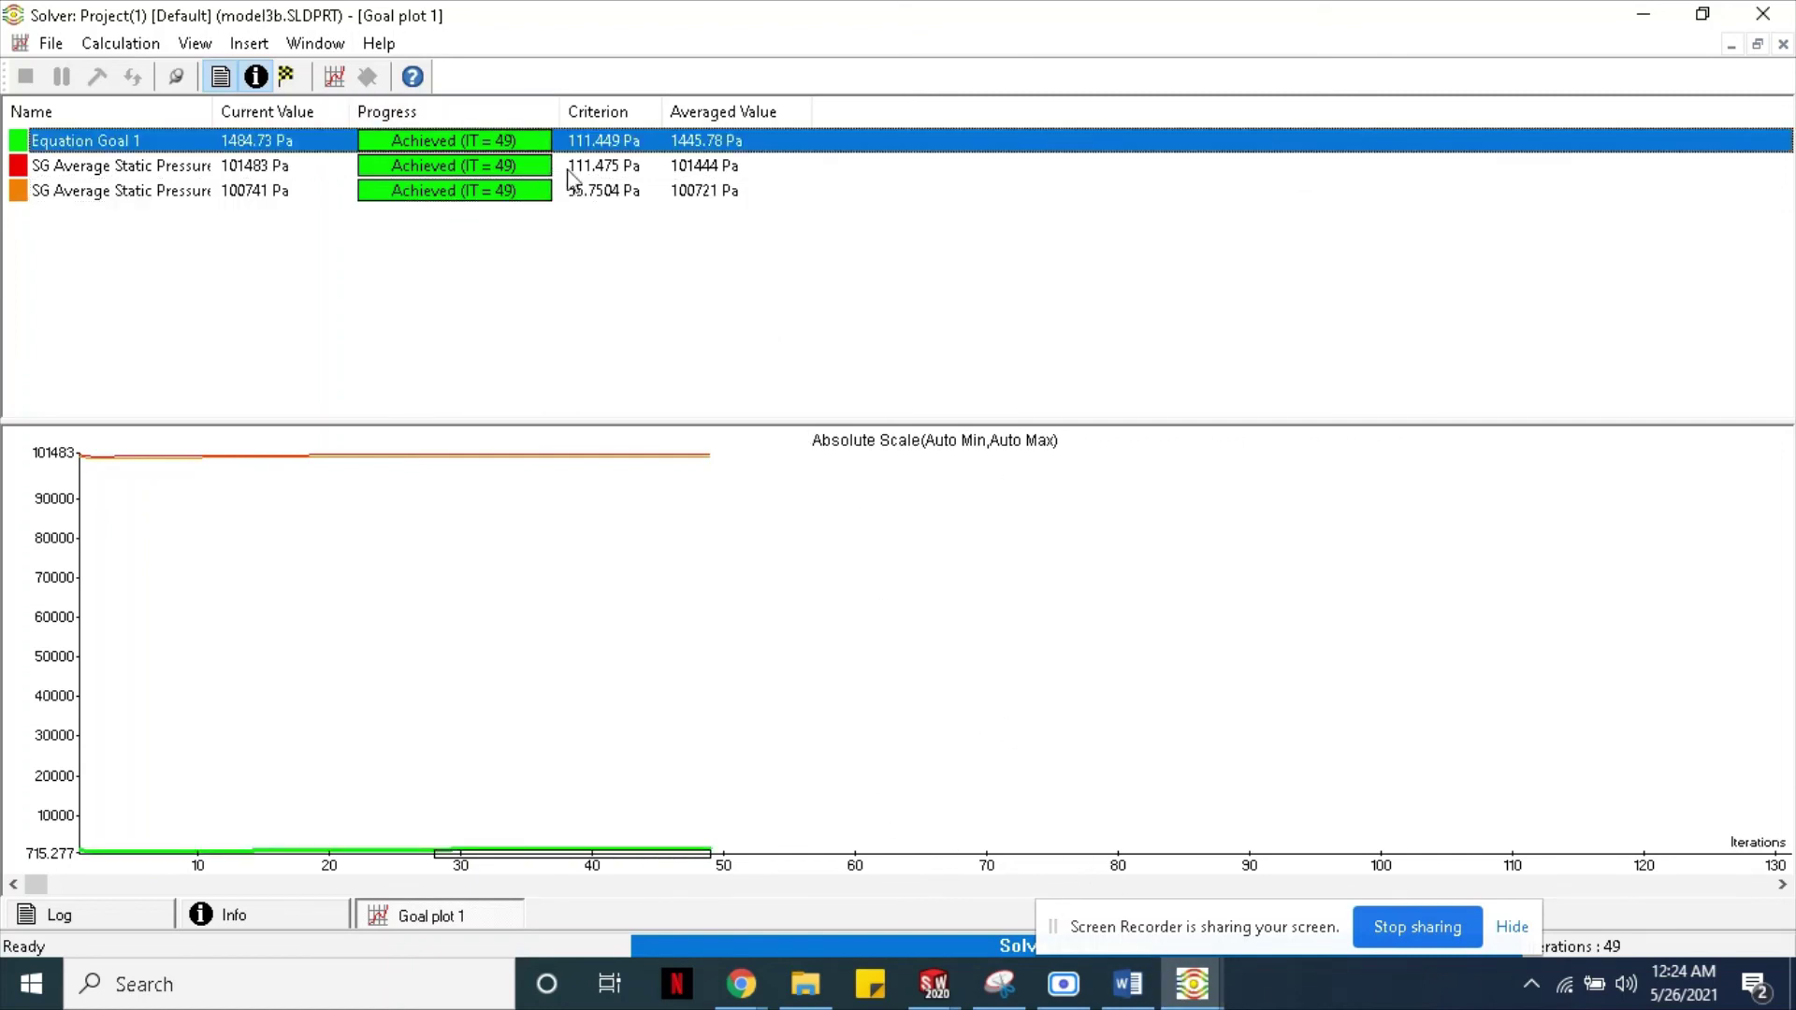
mouse_move(1193, 985)
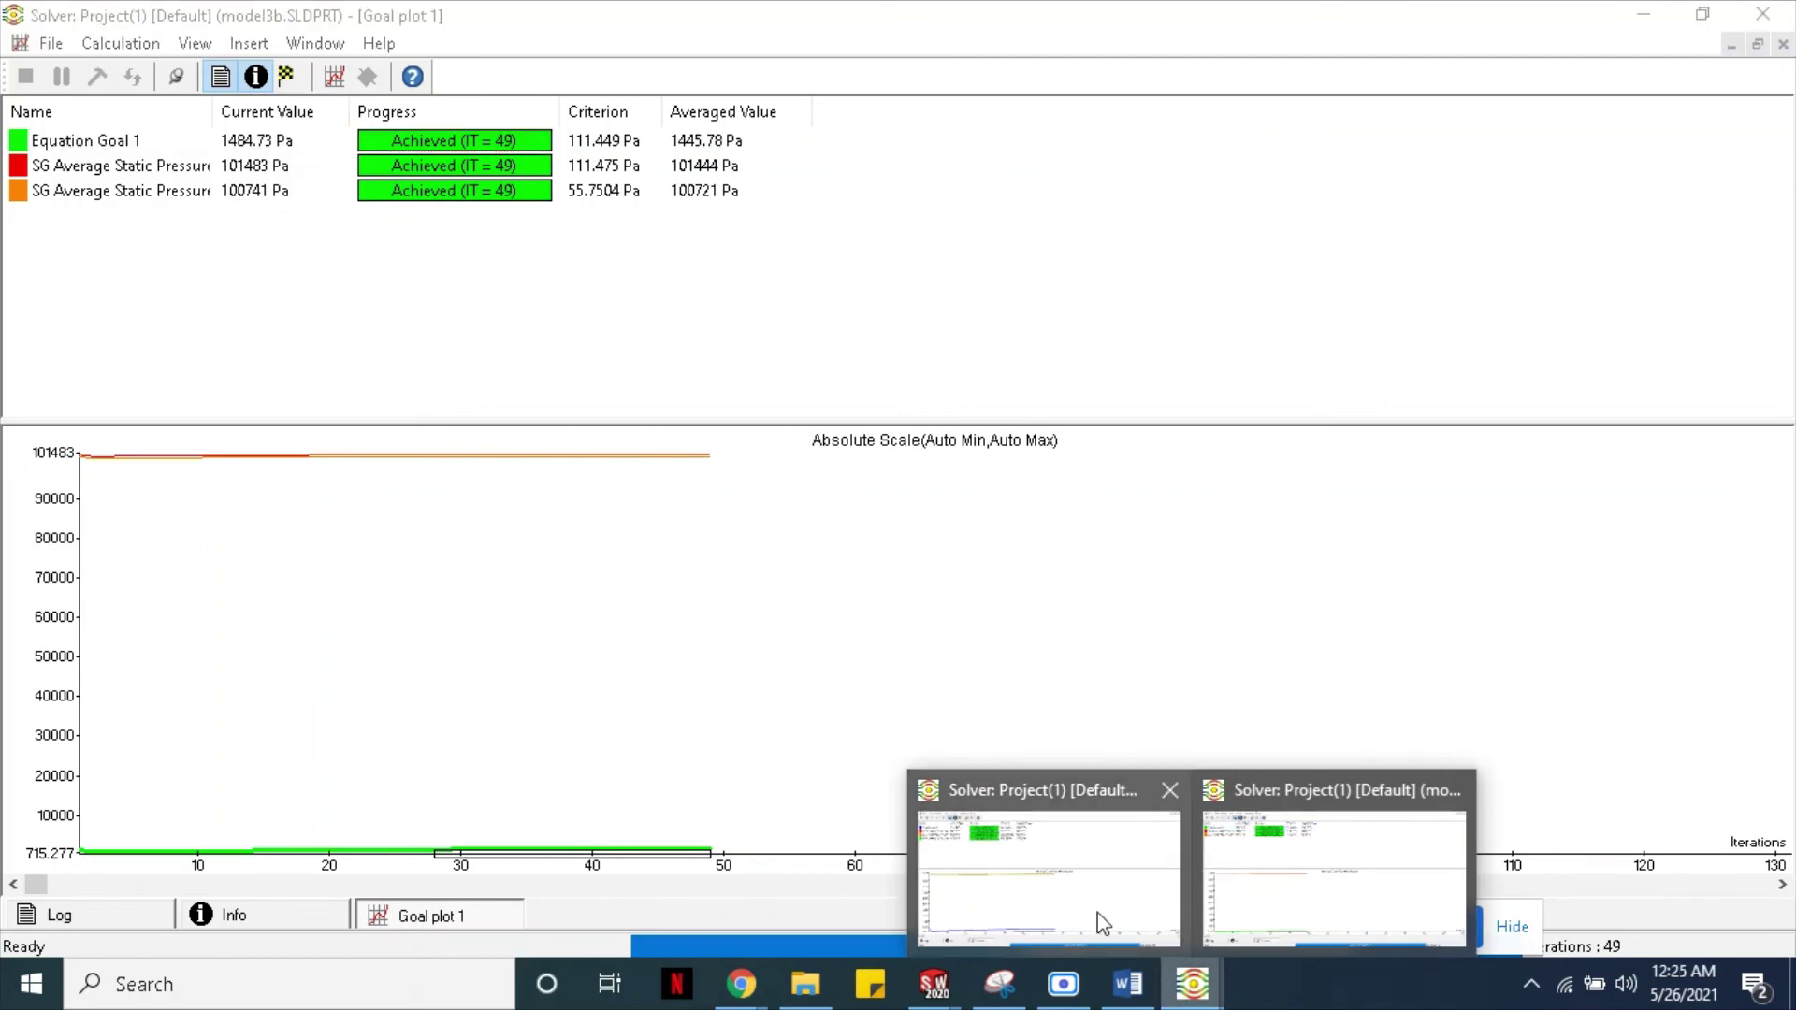
click(1068, 883)
click(721, 215)
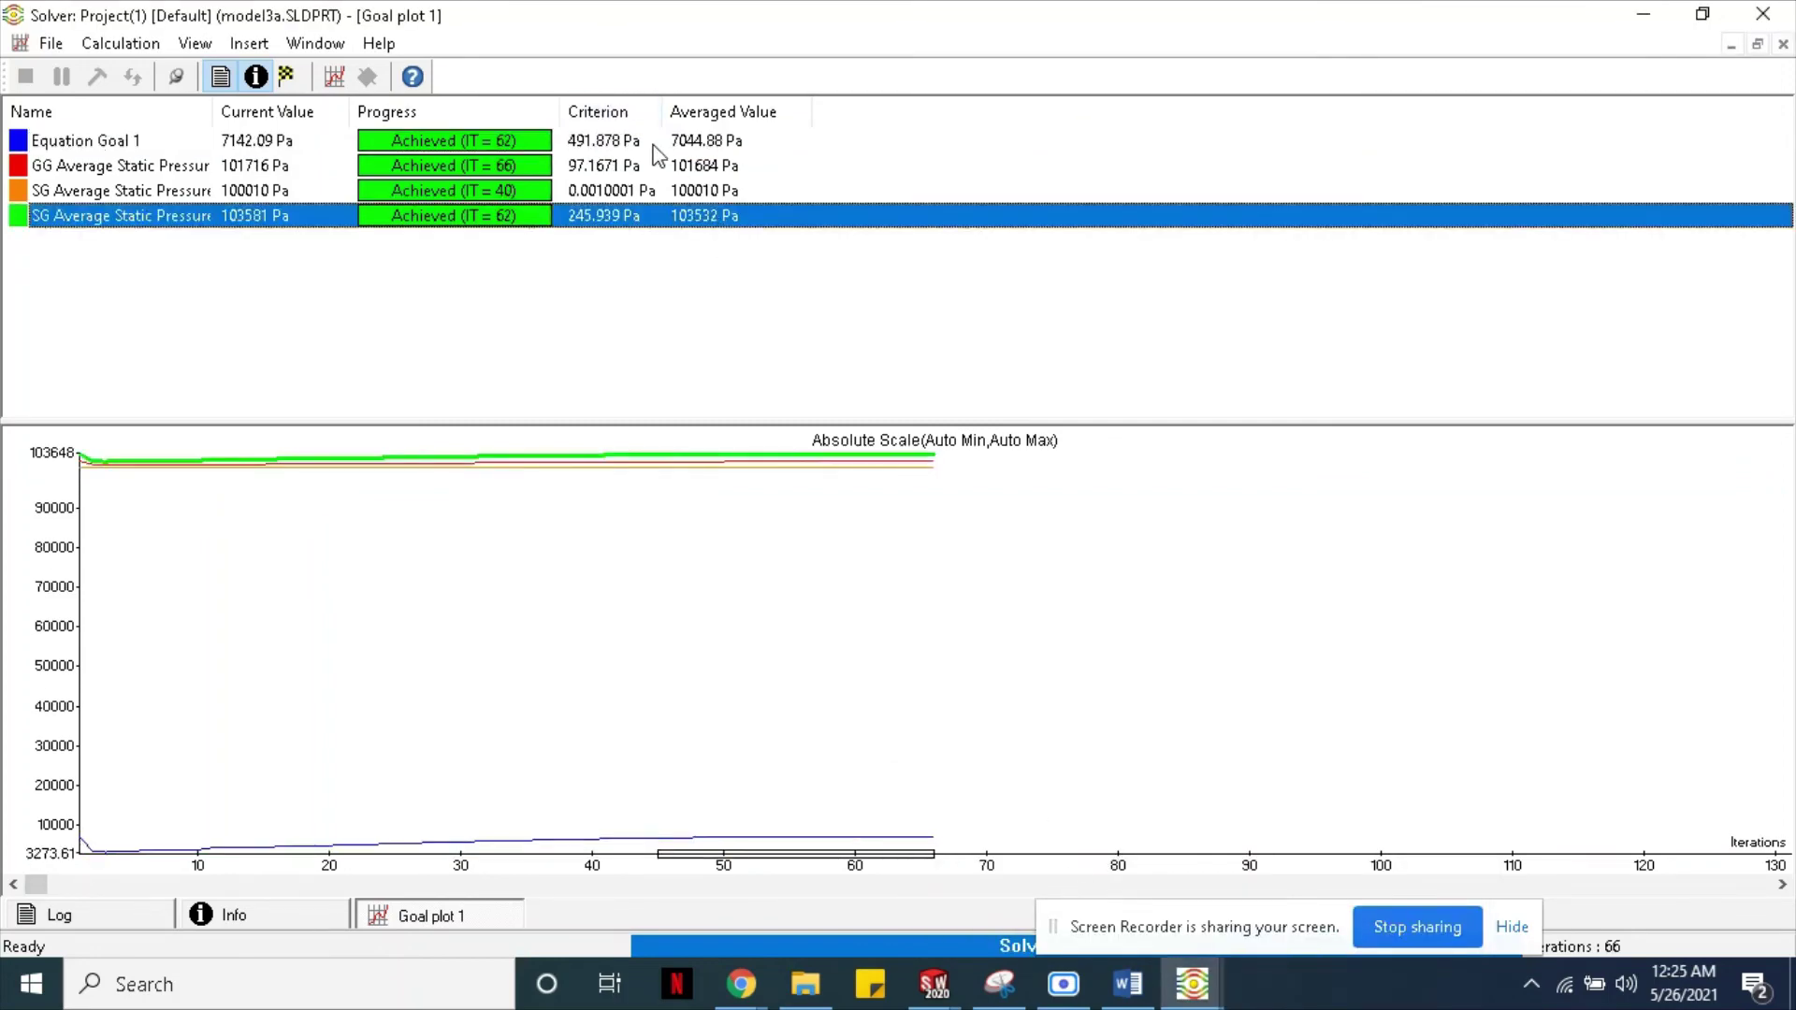
click(702, 140)
click(1192, 984)
- Compare model3b's pressure goal rows, then minimize the solver to return to the model
click(1235, 930)
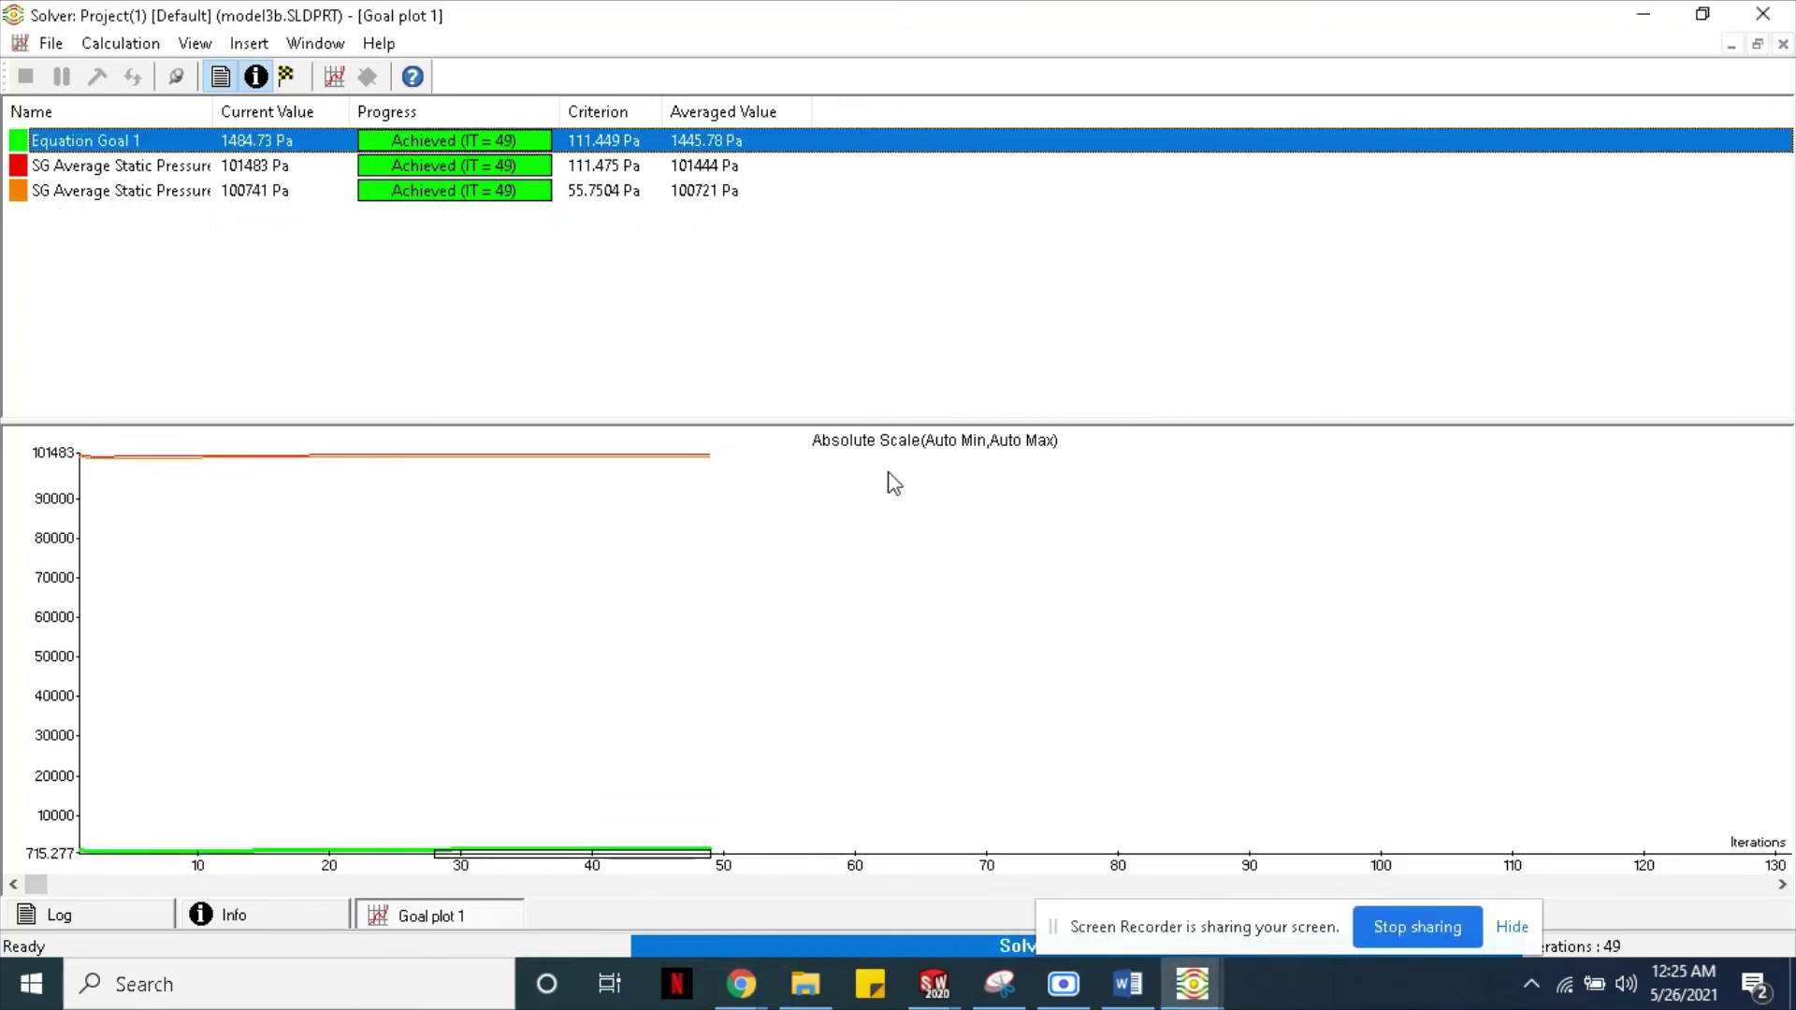
click(674, 195)
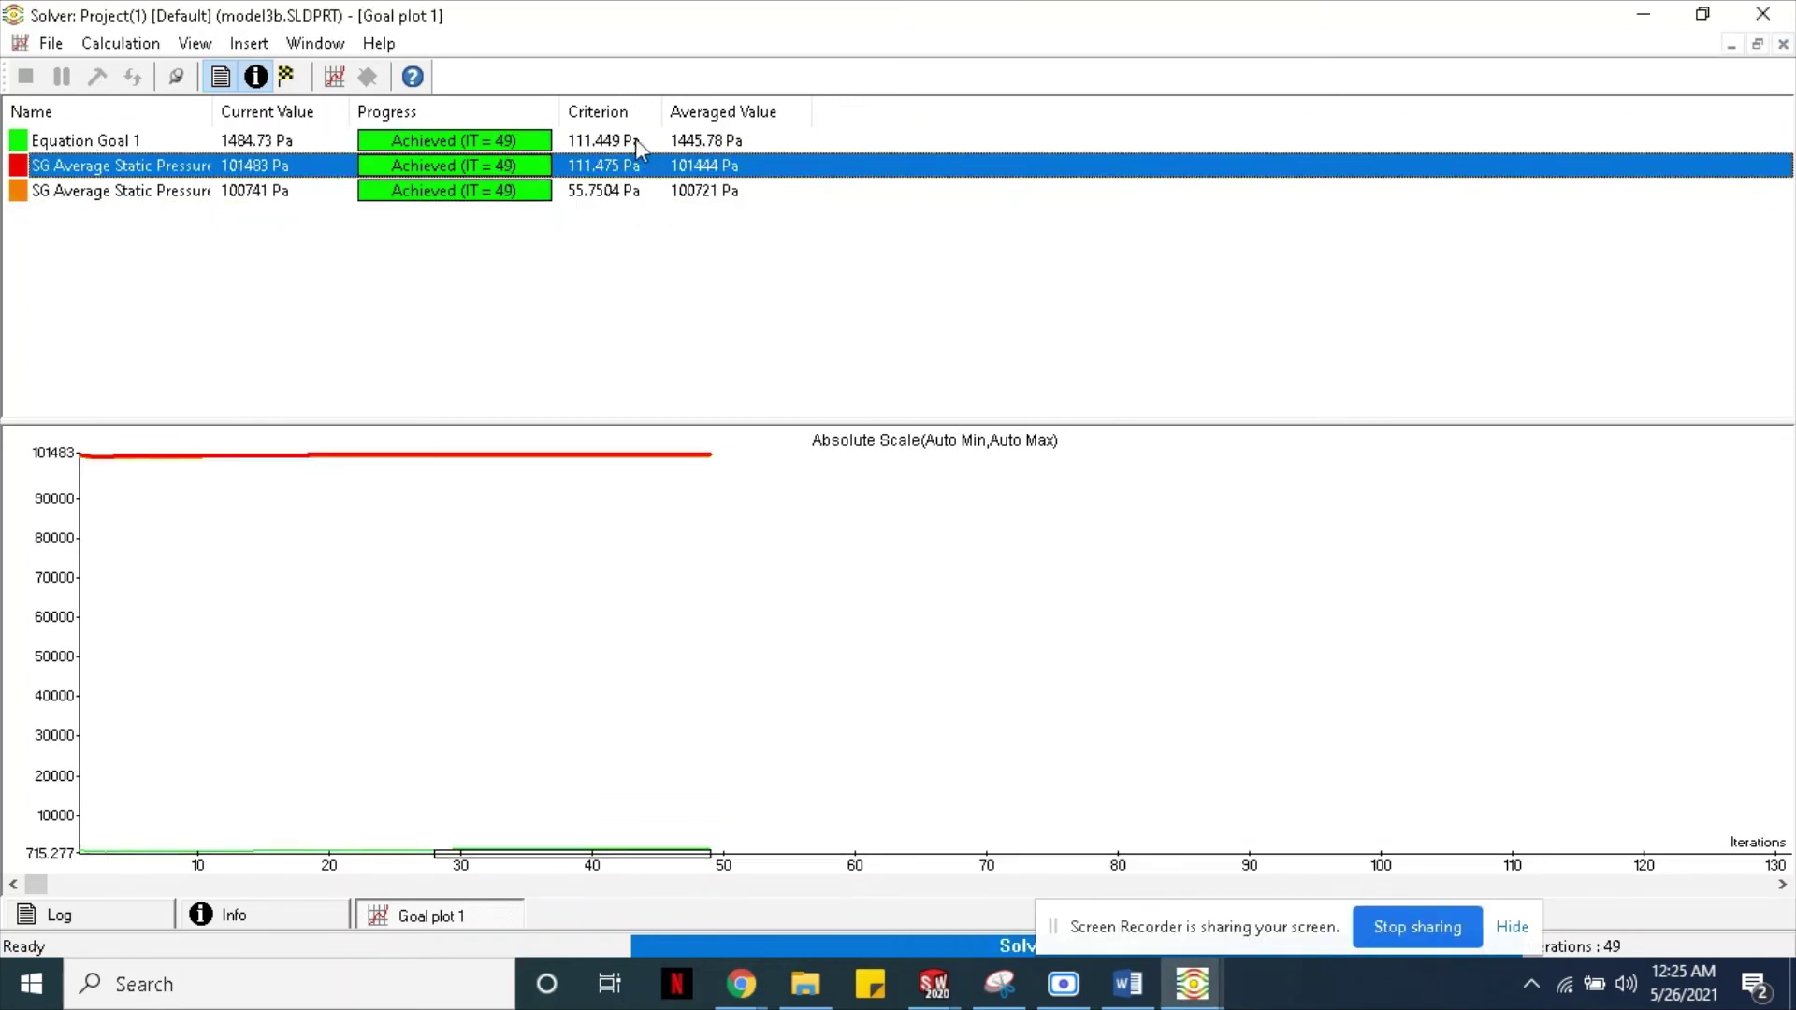
click(637, 140)
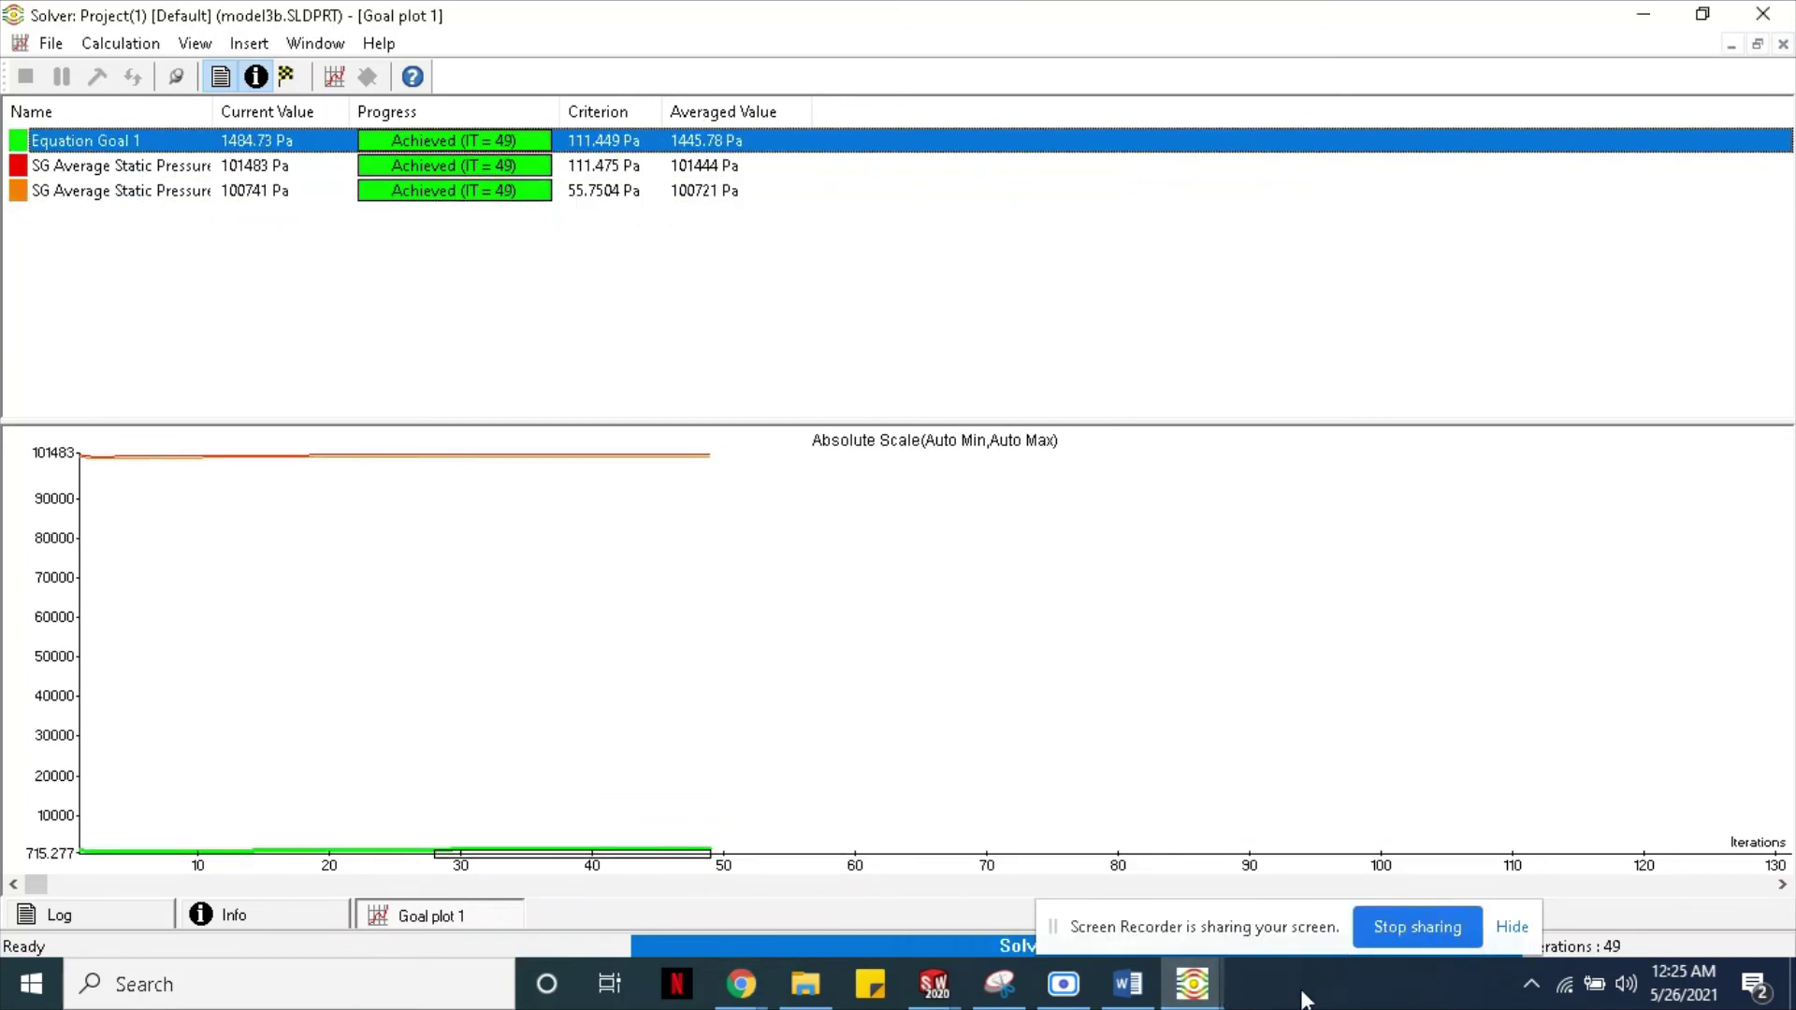
mouse_move(1192, 985)
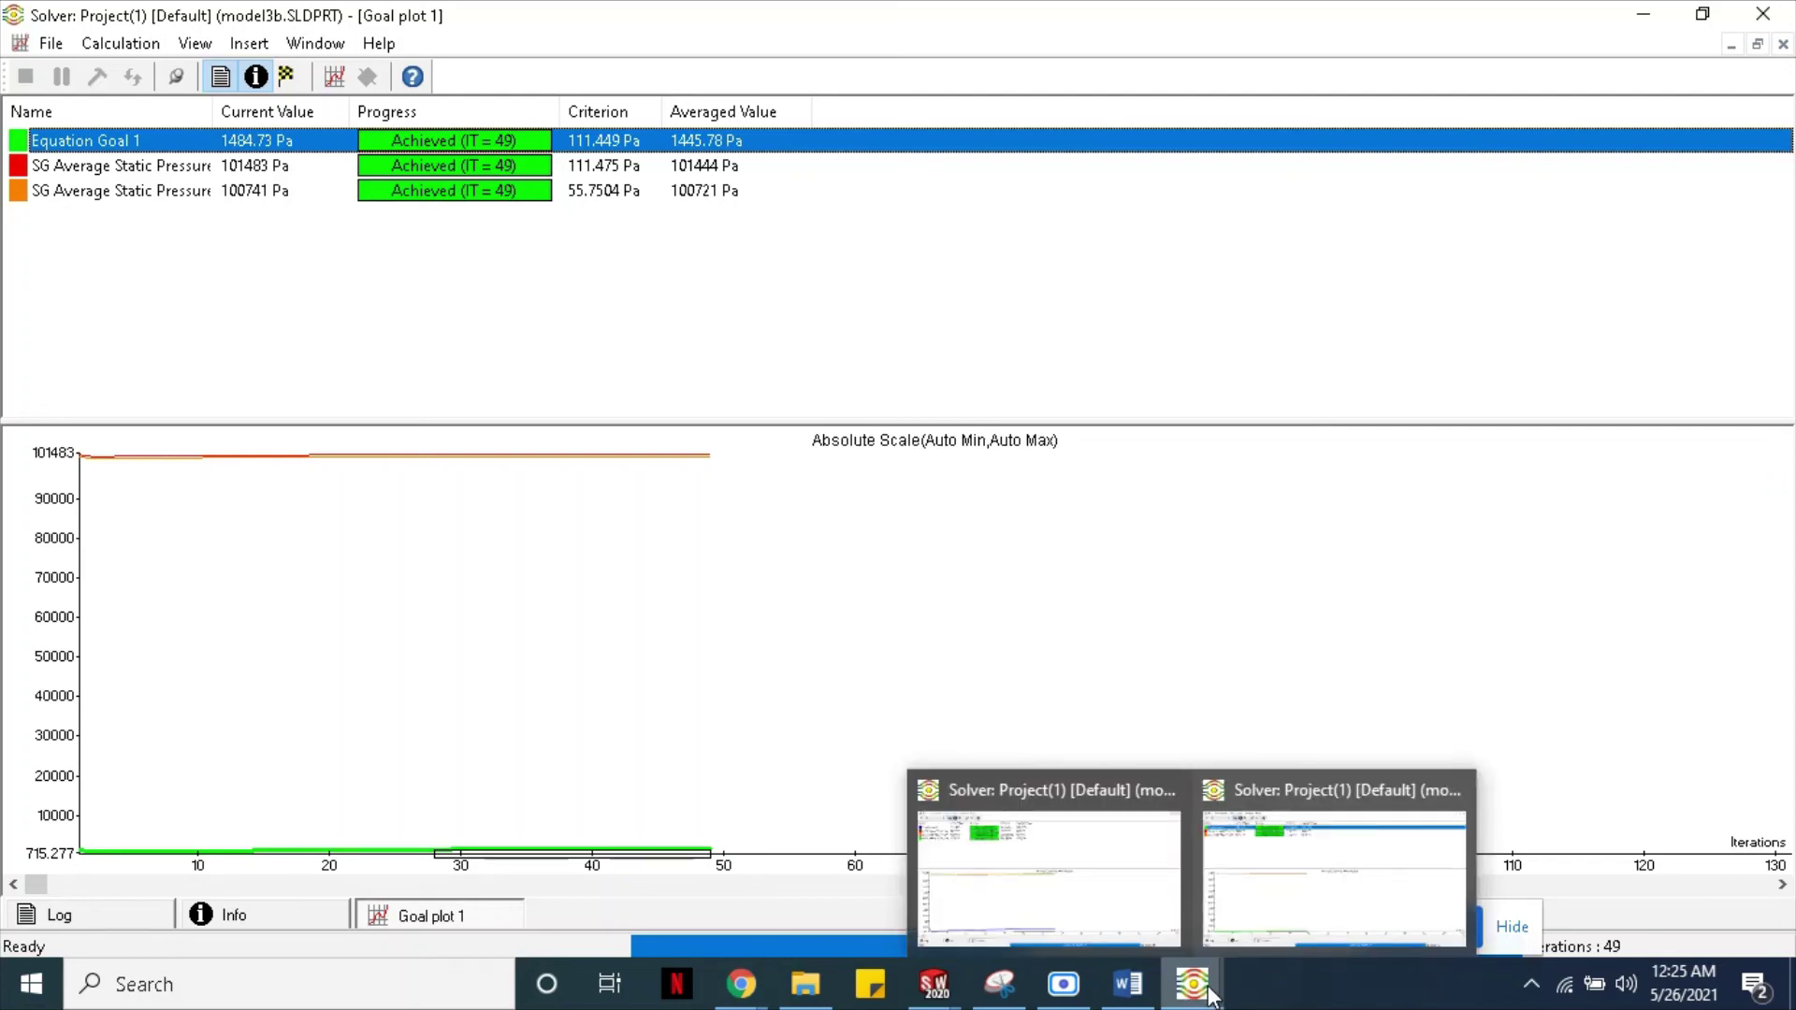
click(830, 276)
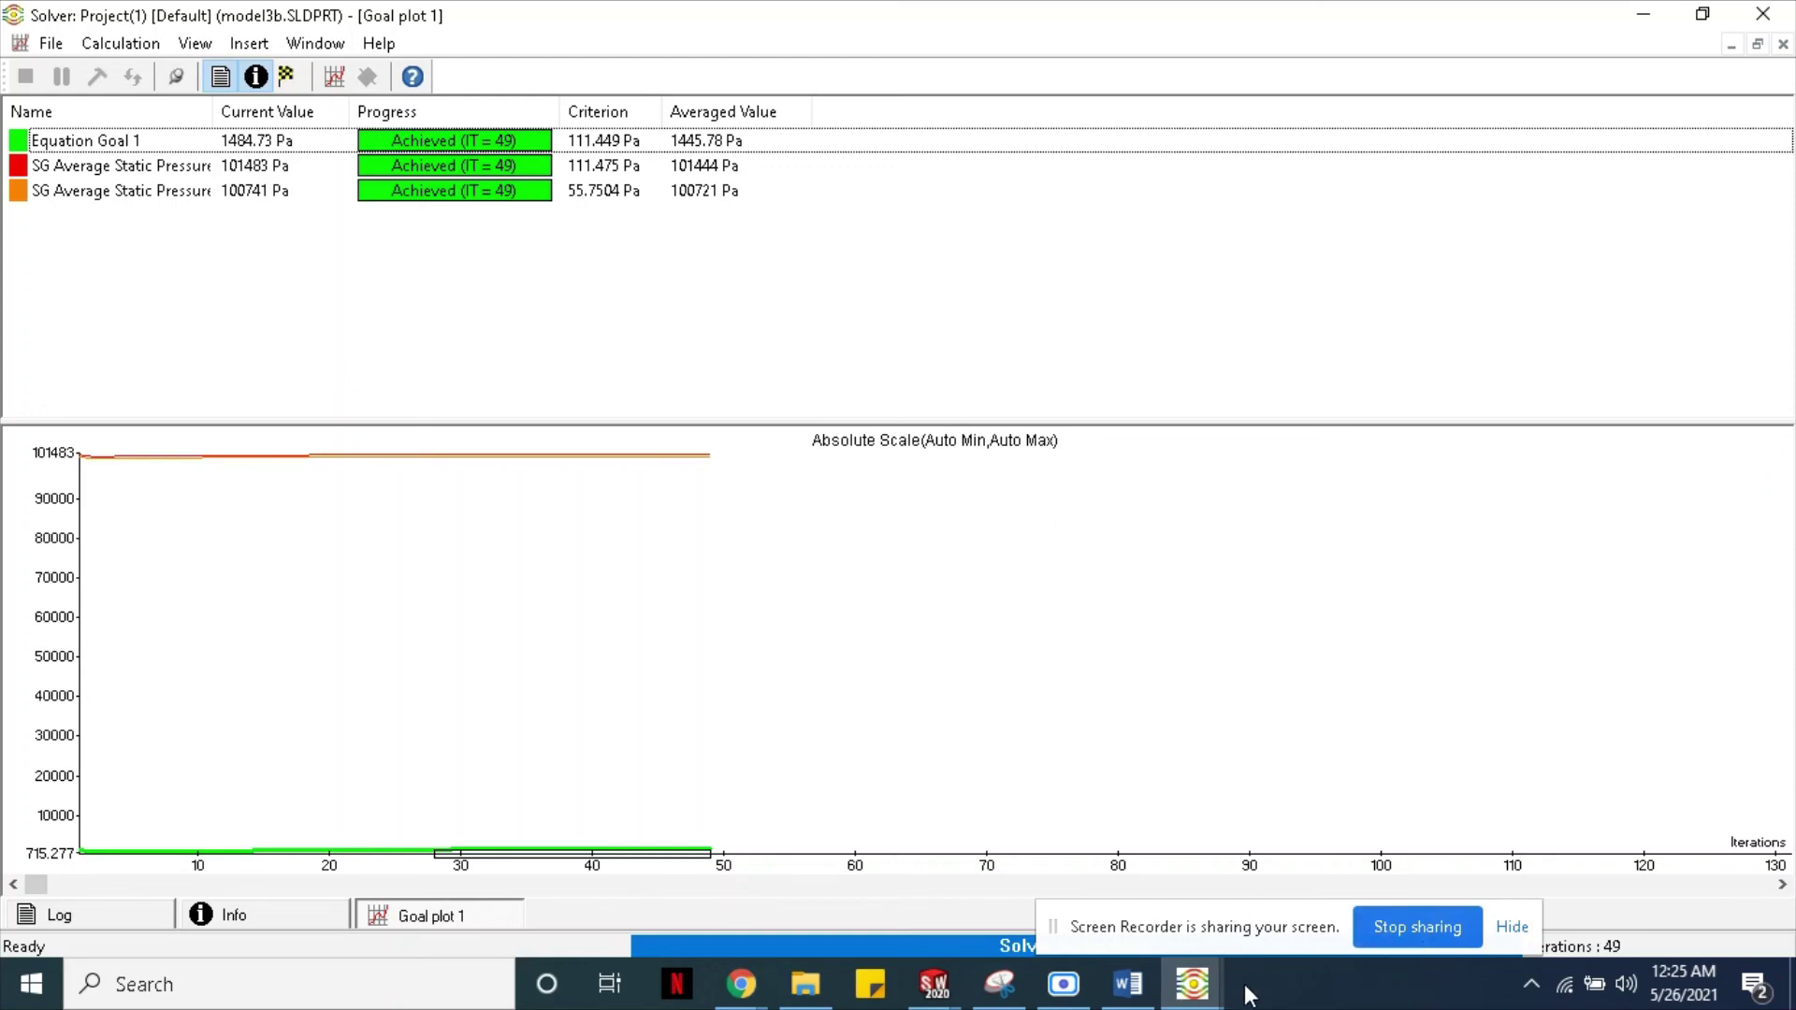
click(1628, 18)
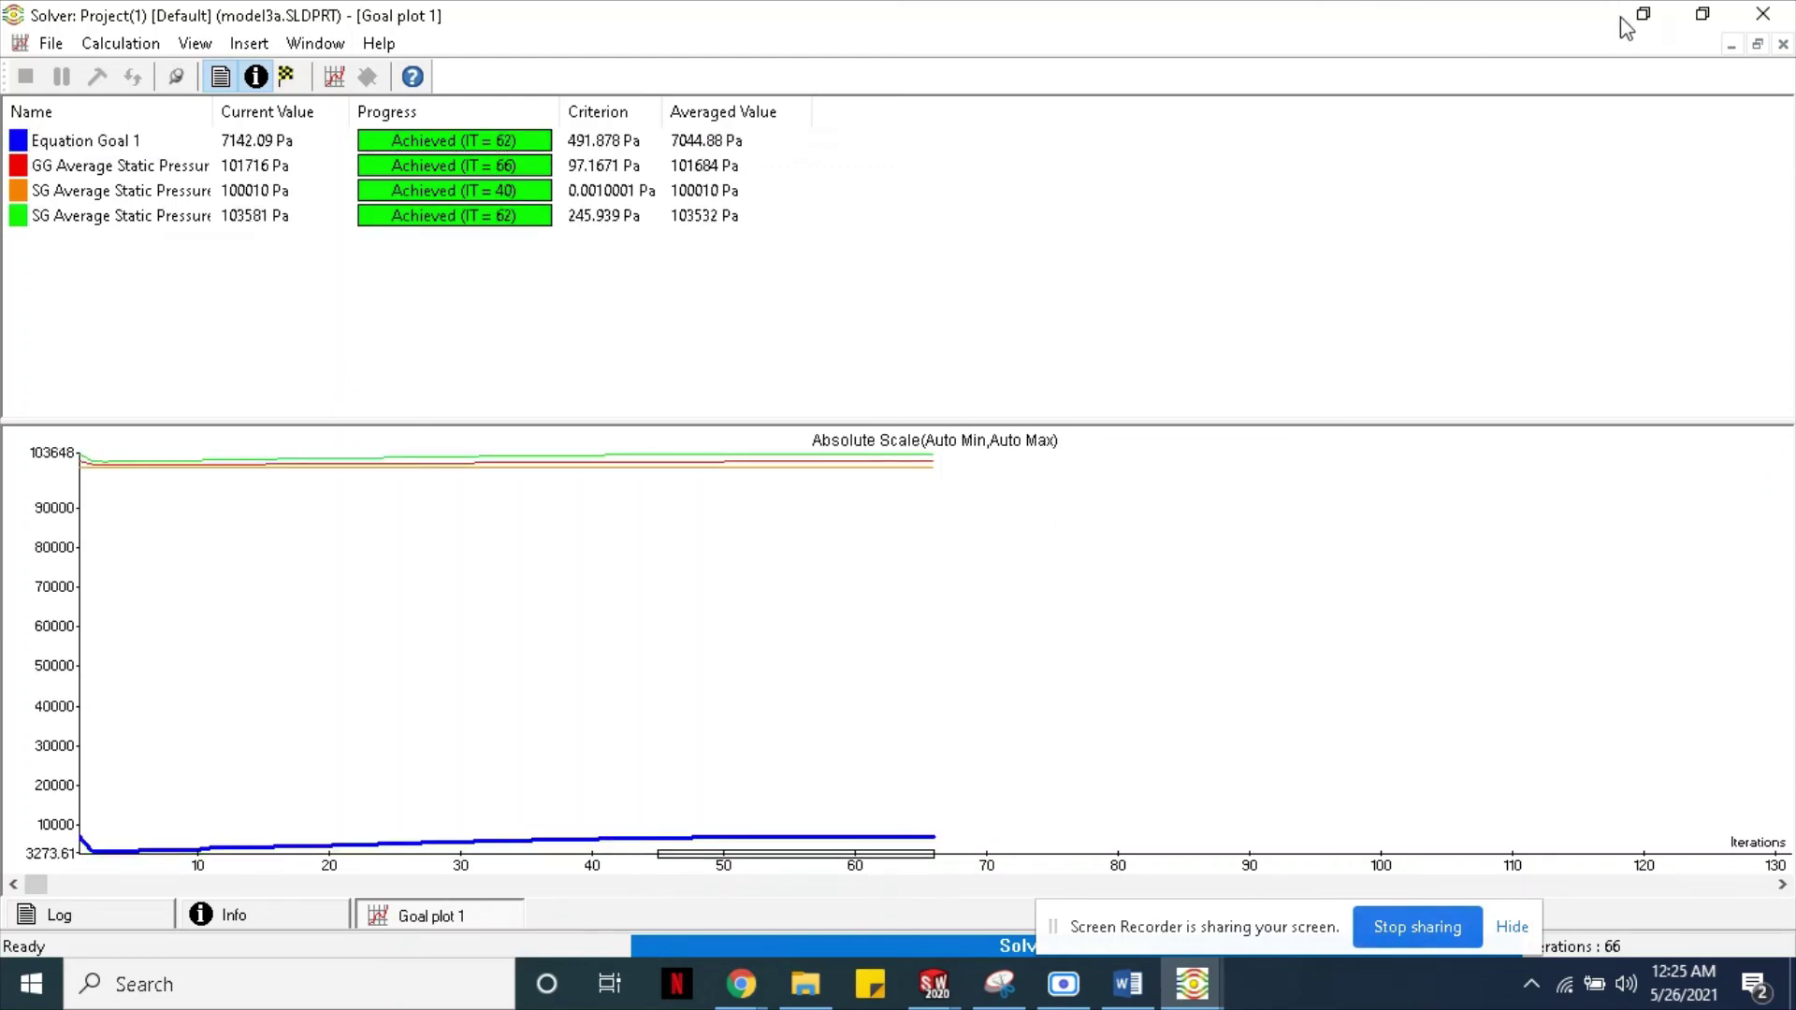
click(1633, 16)
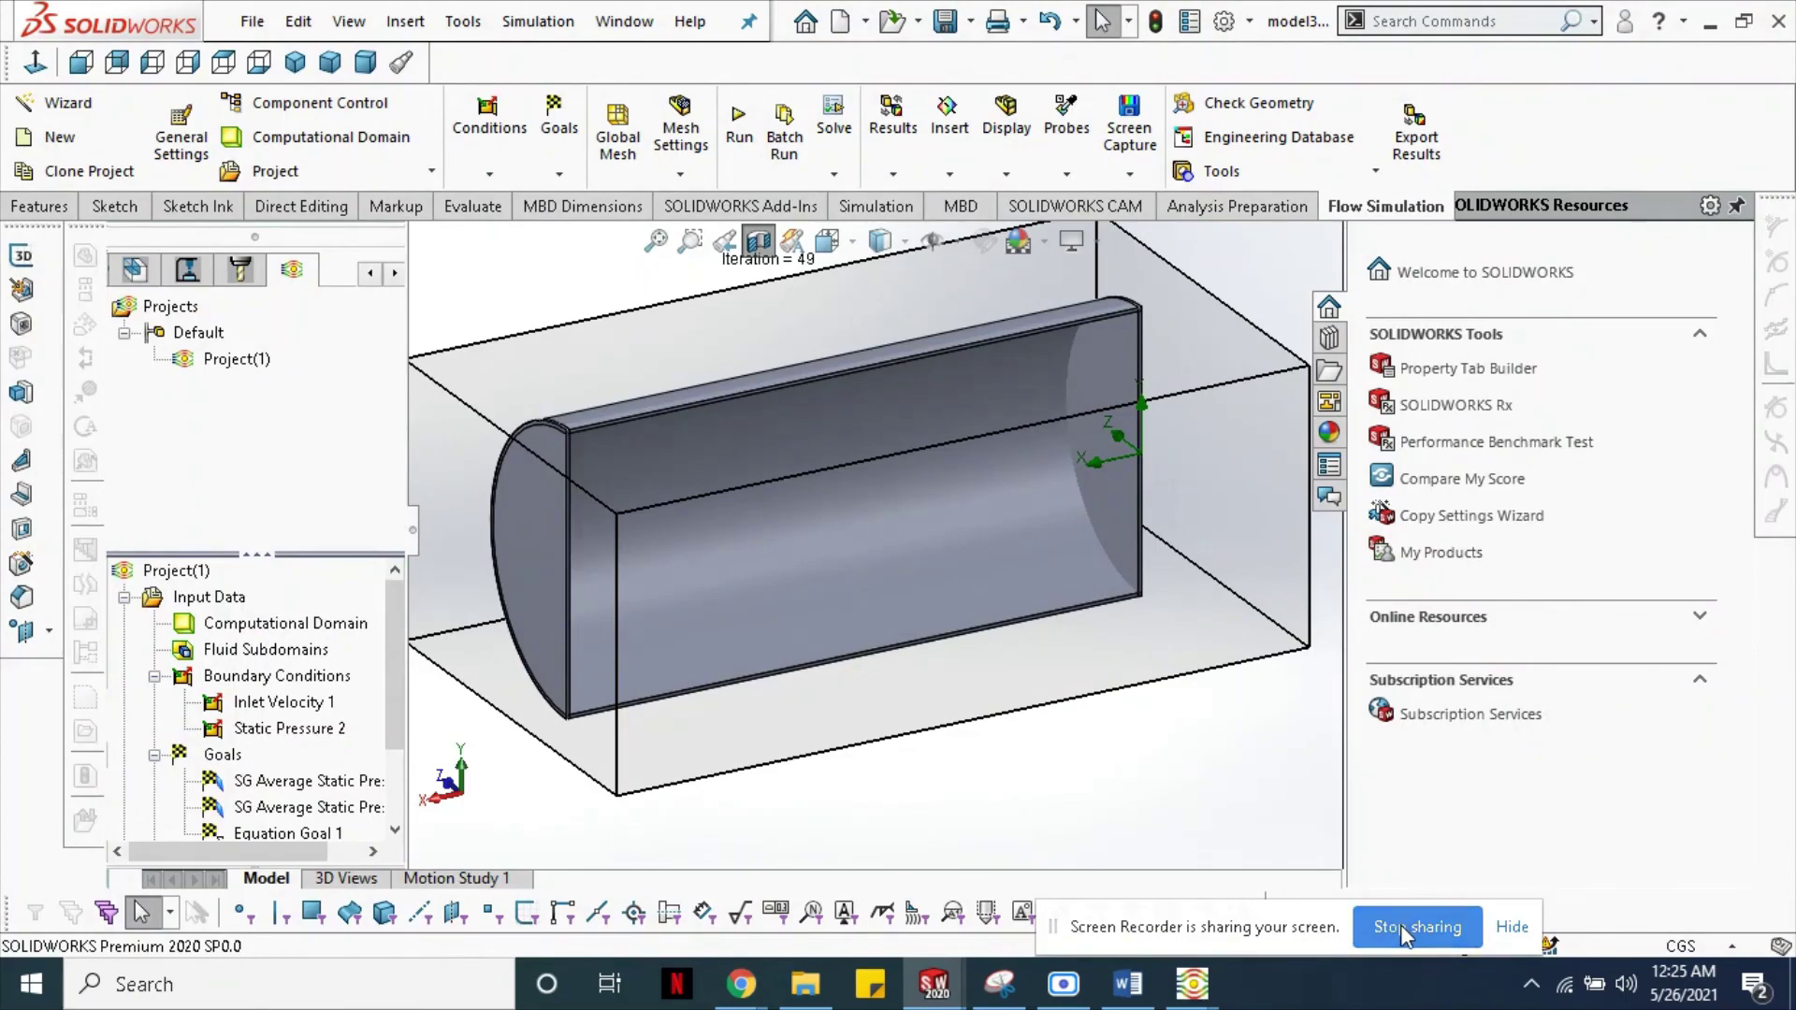